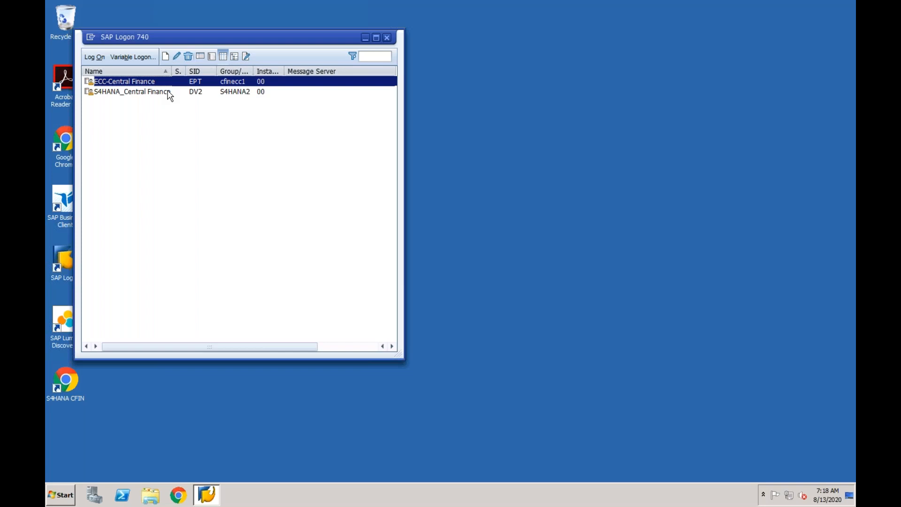
- Log on to the S4HANA_Central Finance system with the user name and account password
double_click(169, 93)
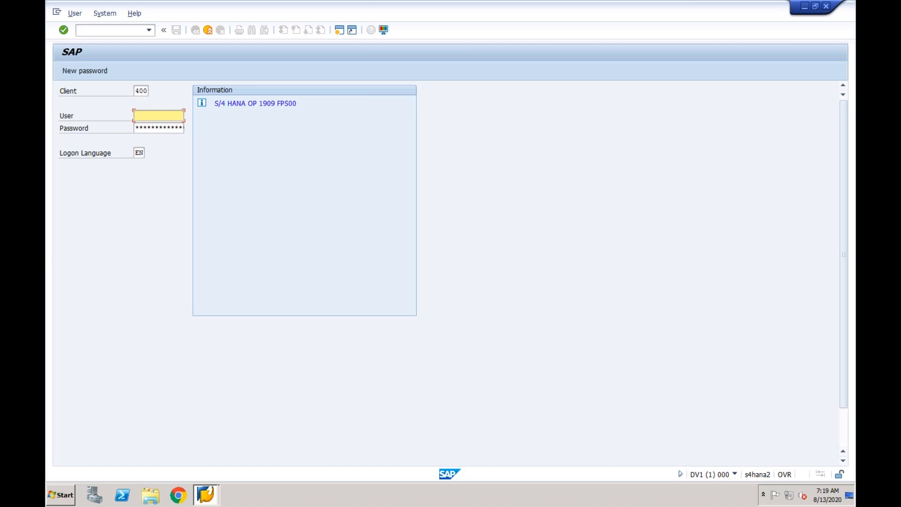
type("c")
left_click(150, 128)
left_click(148, 128)
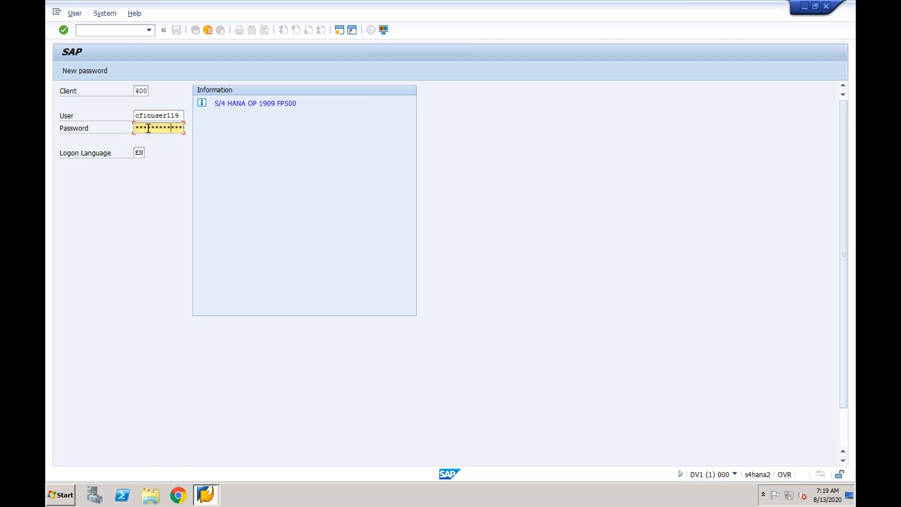
key("Return")
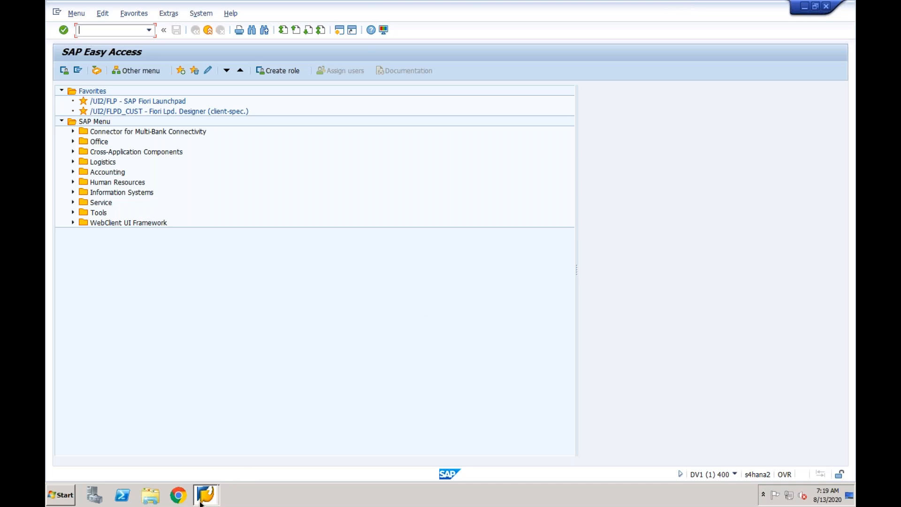
- Log on to the ECC-Central Finance system from the logon list with the account password
mouse_move(202, 501)
left_click(206, 458)
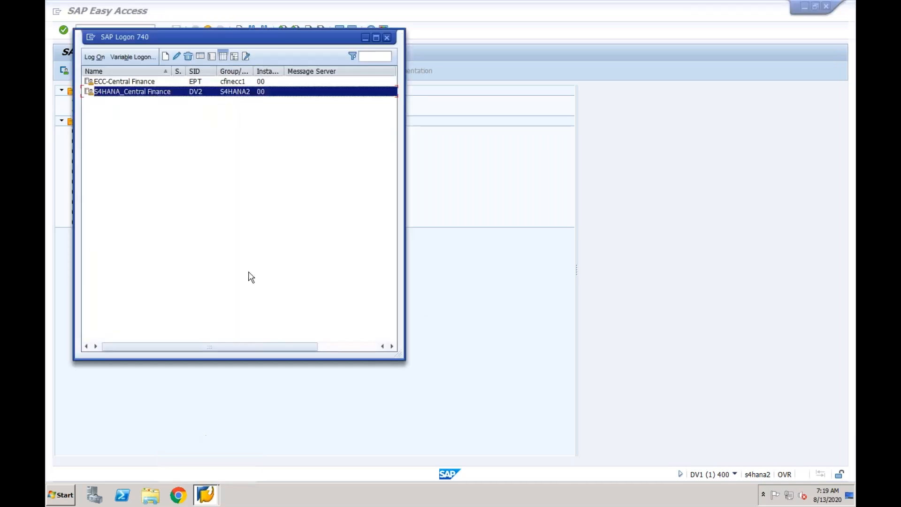
double_click(159, 83)
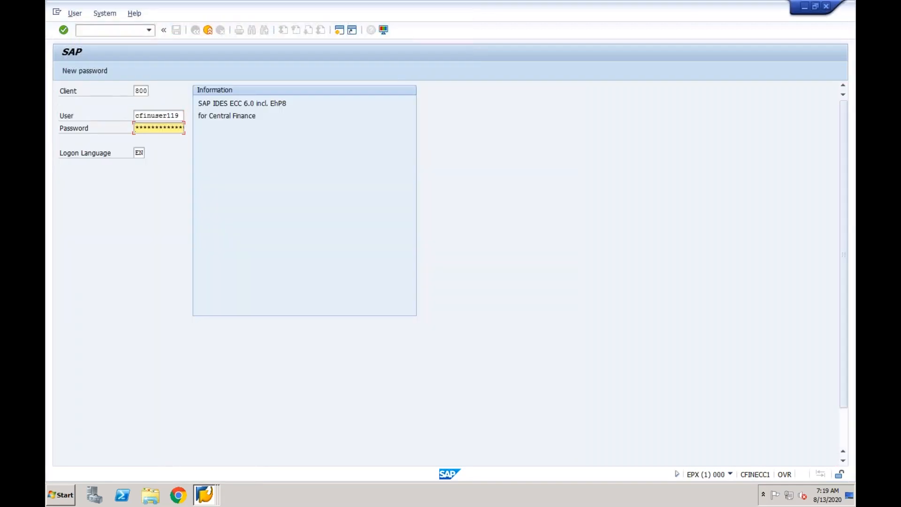
type("***")
key("Return")
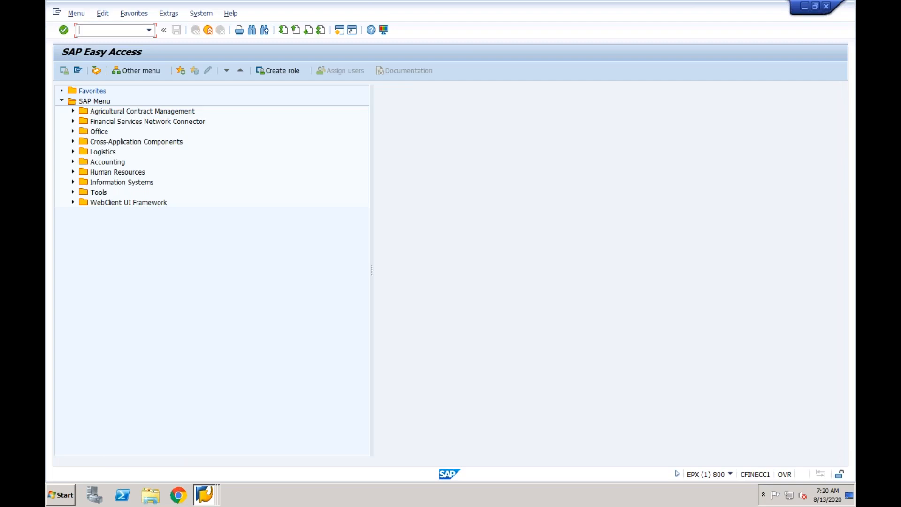
- Start creating a standard purchase order with transaction me21n
type("me21n")
key("Return")
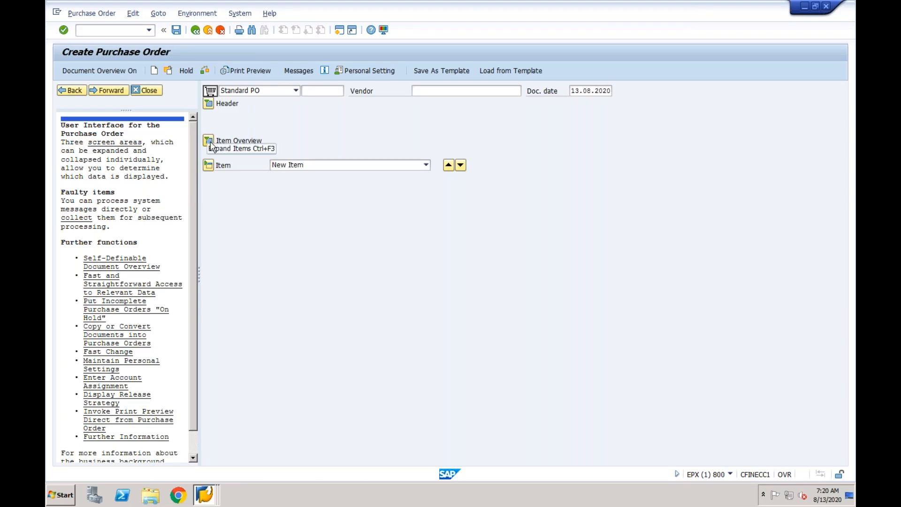
left_click(205, 70)
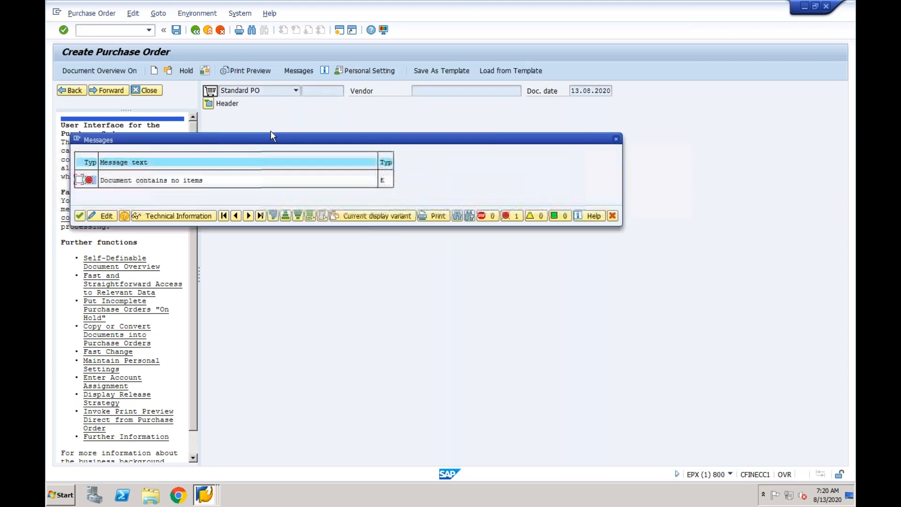
left_click(80, 216)
left_click(168, 71)
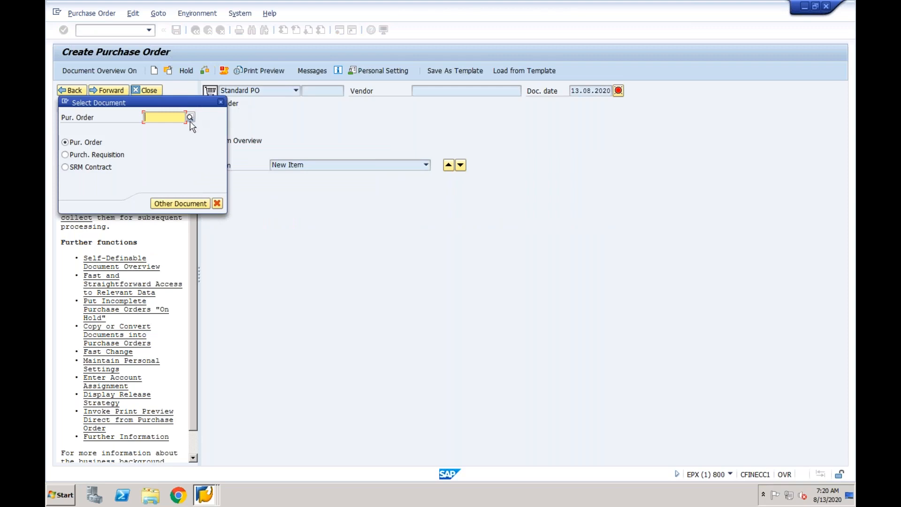
left_click(190, 119)
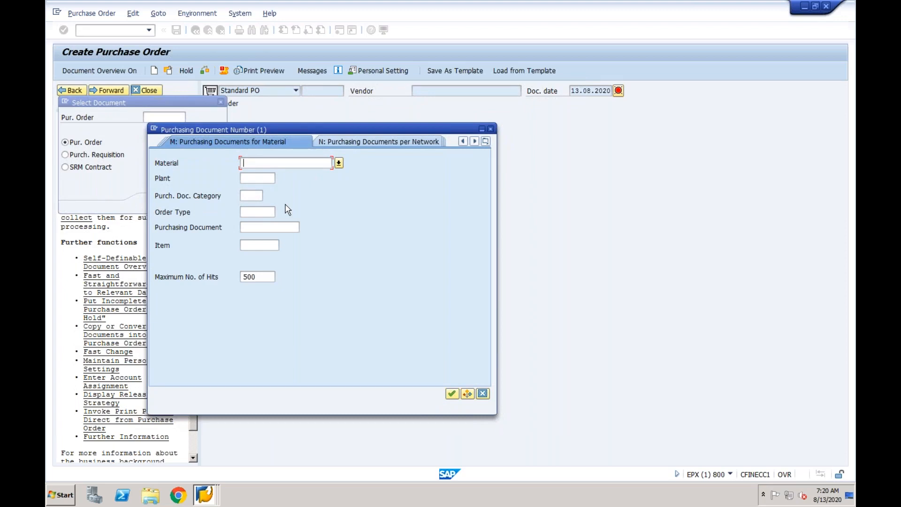
left_click(252, 178)
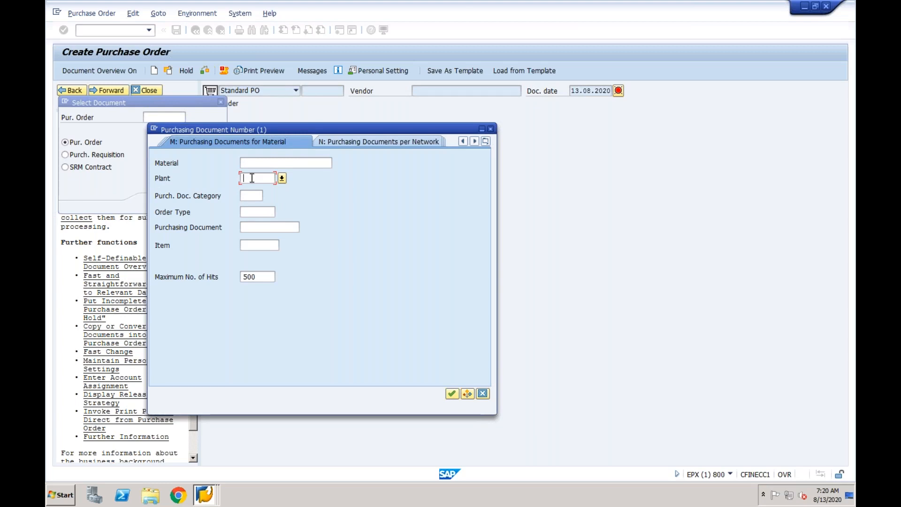
left_click(281, 178)
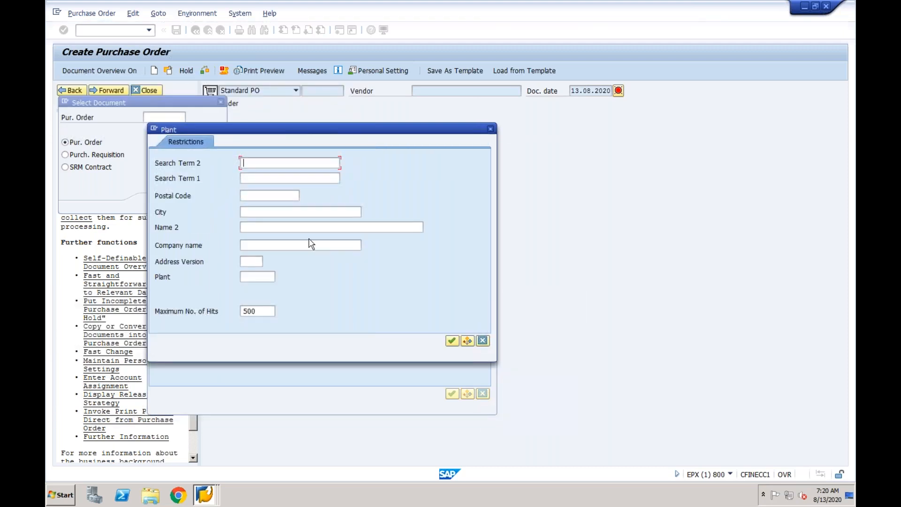
left_click(270, 246)
left_click(490, 129)
left_click(491, 129)
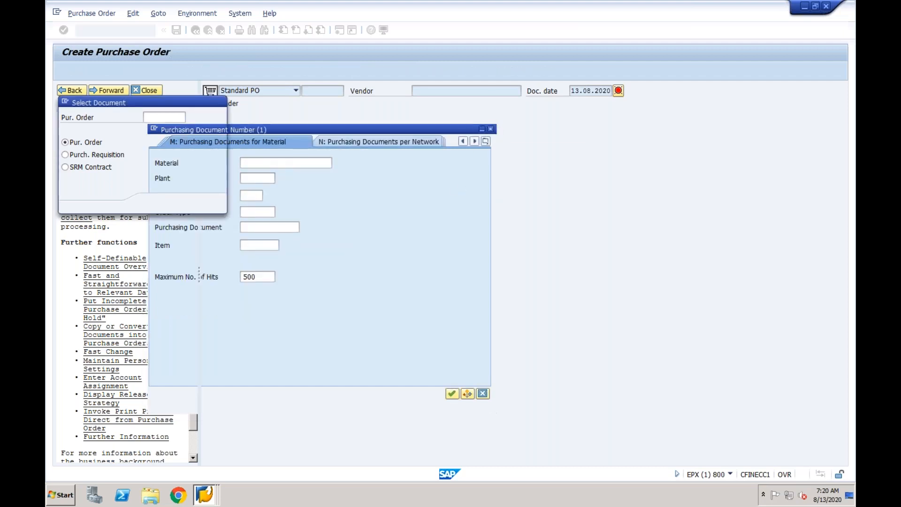
left_click(221, 102)
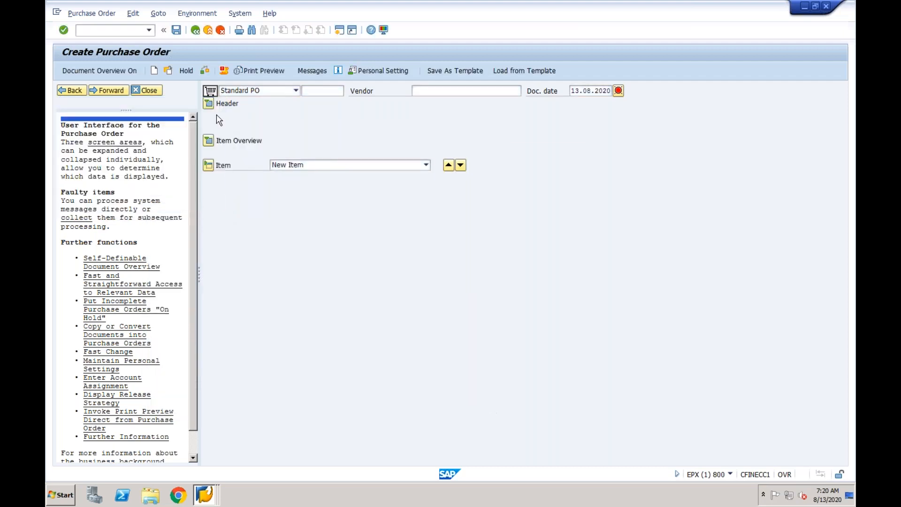
- Show the item overview, enter the reference purchase order's number as the first item's purchasing document, and copy that number
left_click(208, 140)
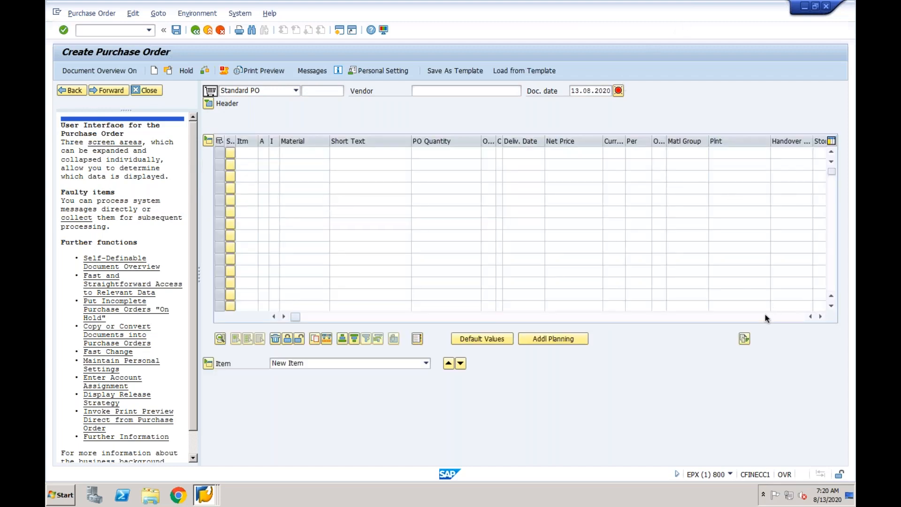
left_click(611, 317)
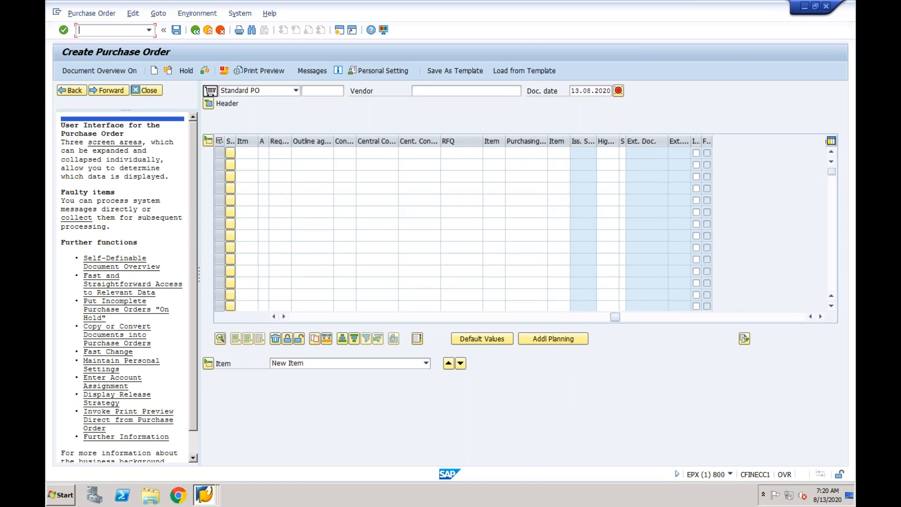
left_click(528, 164)
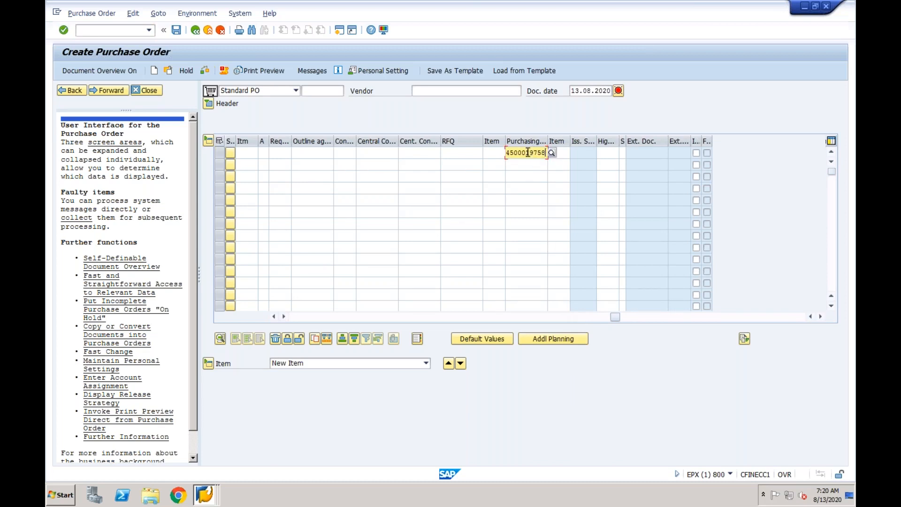
double_click(528, 152)
key("ctrl+c")
- Open the existing purchase order with the copied number, without saving the current draft
left_click(168, 71)
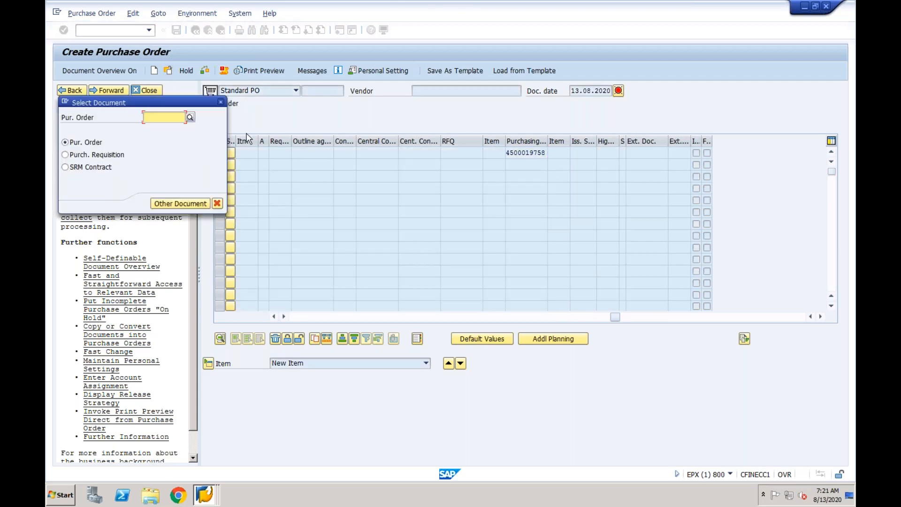
key("ctrl+v")
key("Return")
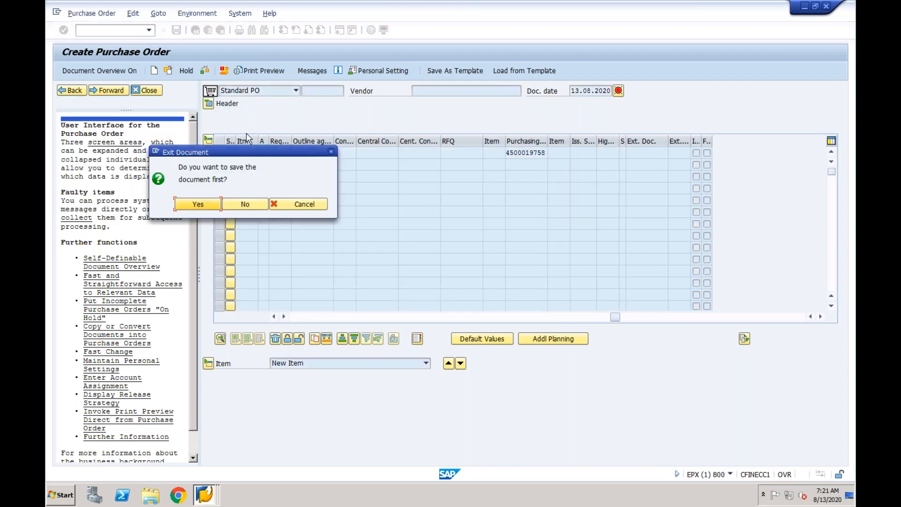
left_click(228, 205)
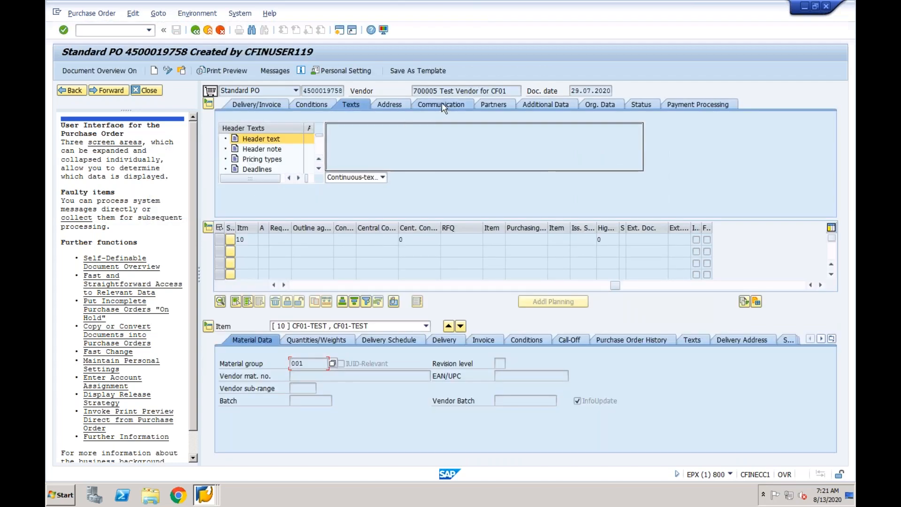
- Examine the existing purchase order's vendor, plant, net price, quantity, material and order number
left_click_drag(439, 90, 412, 91)
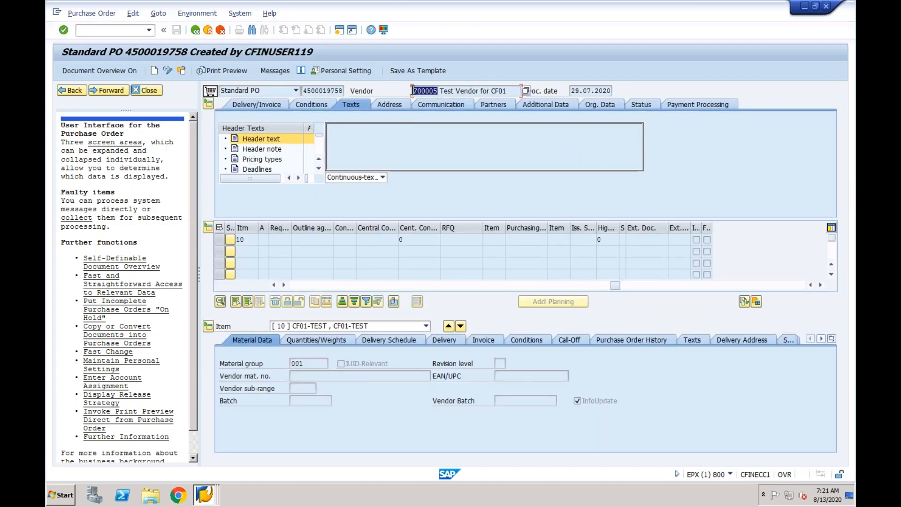
left_click(389, 285)
left_click_drag(390, 287, 357, 286)
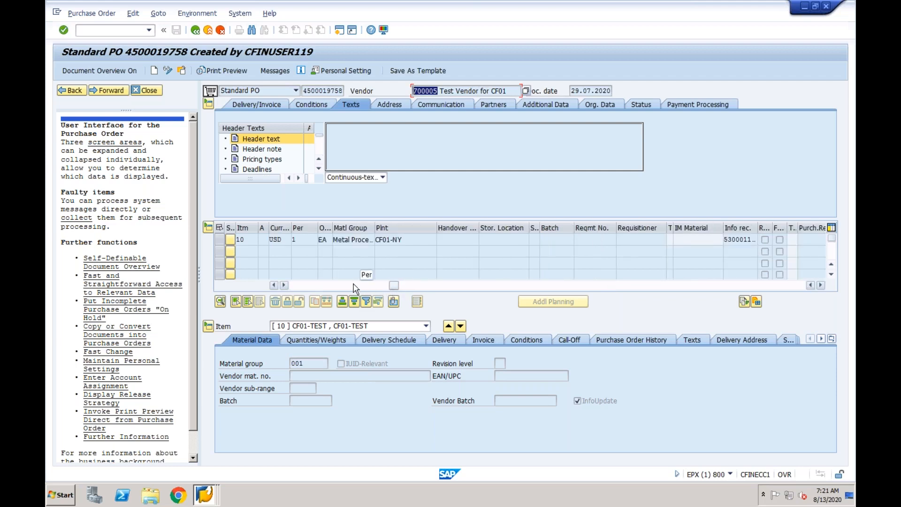
left_click_drag(511, 239, 481, 239)
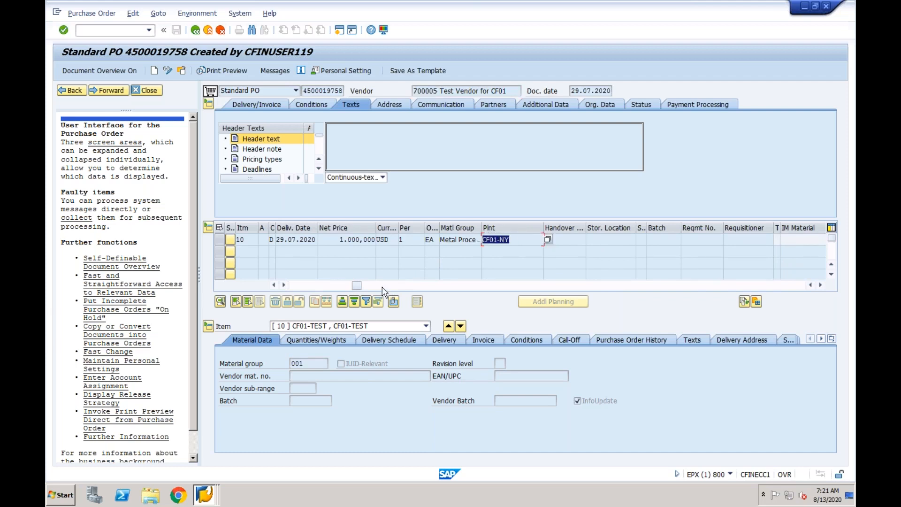
left_click_drag(361, 286, 299, 287)
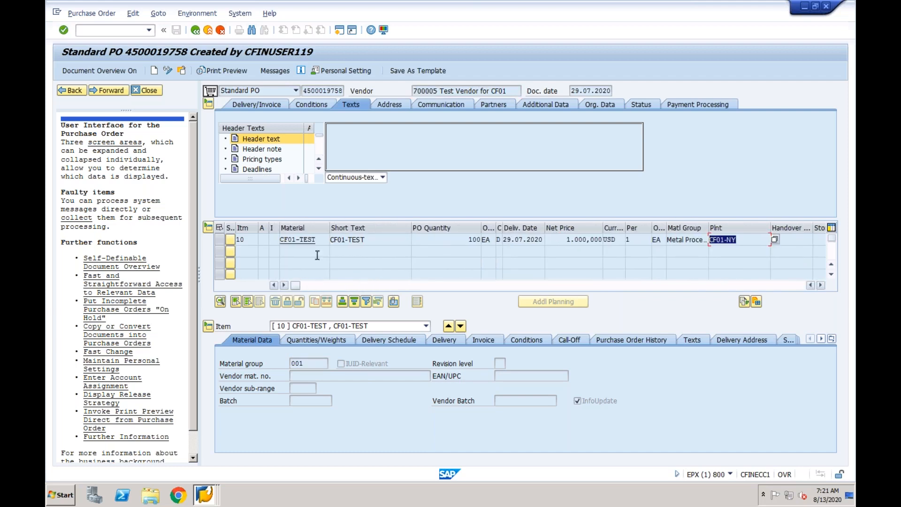
left_click(321, 241)
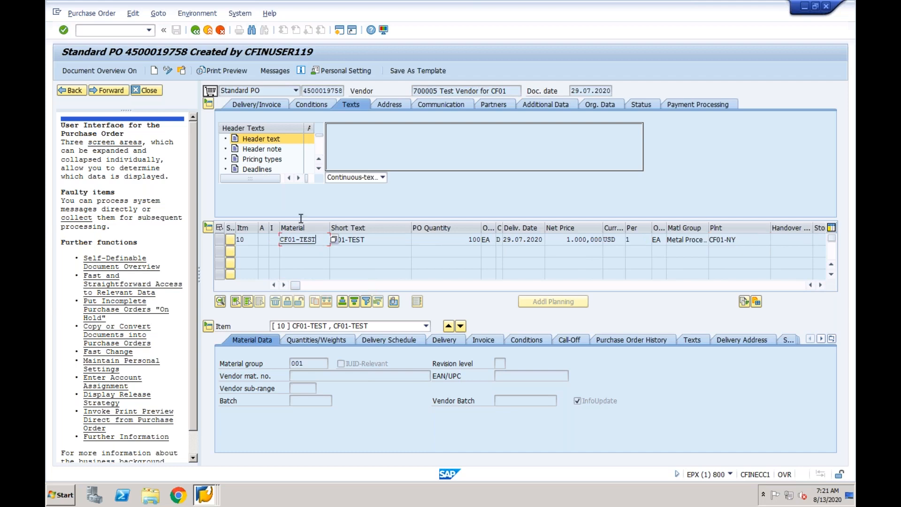
left_click_drag(304, 91, 344, 92)
left_click(345, 92)
- Create a new purchase order using the copied order number as the first item's purchasing document reference, and save it
left_click(154, 71)
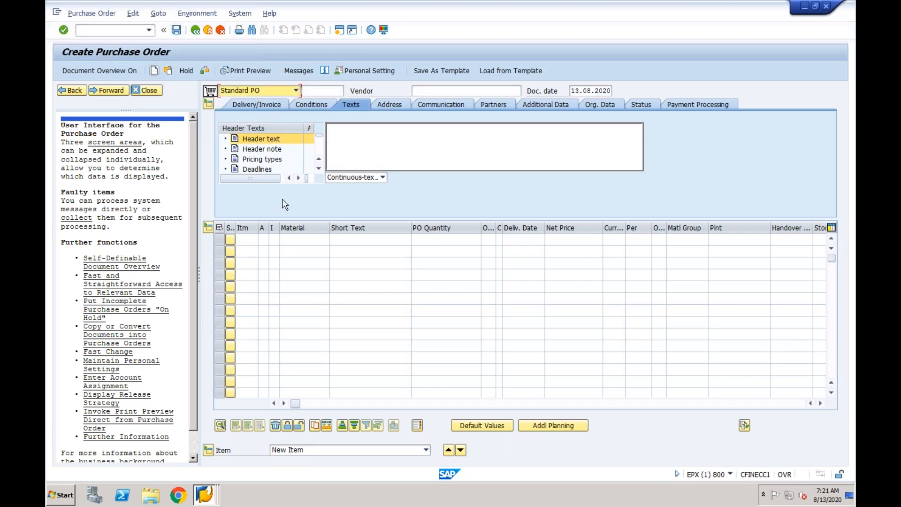
left_click(525, 403)
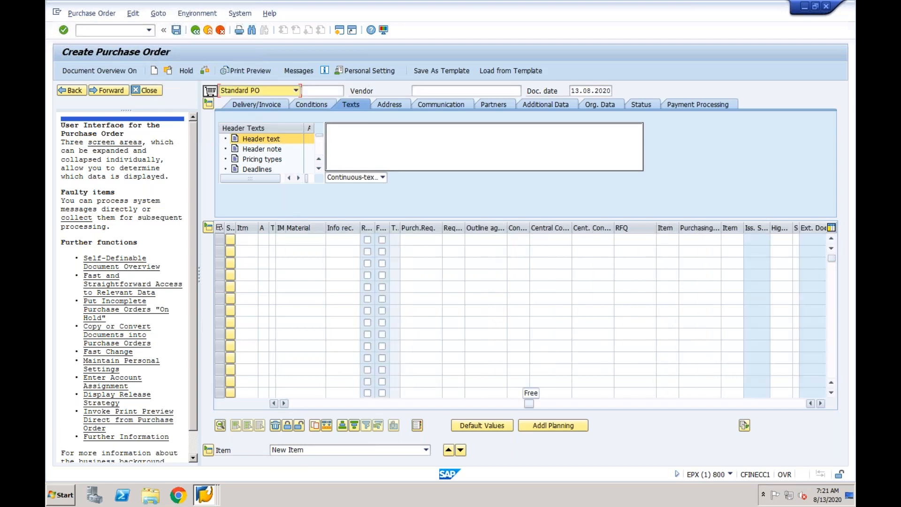
left_click(690, 241)
key("ctrl+v")
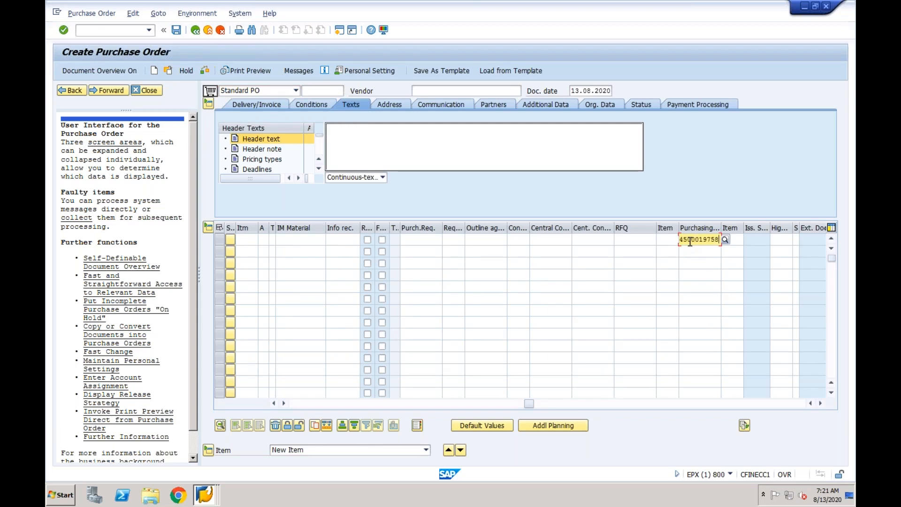
key("Return")
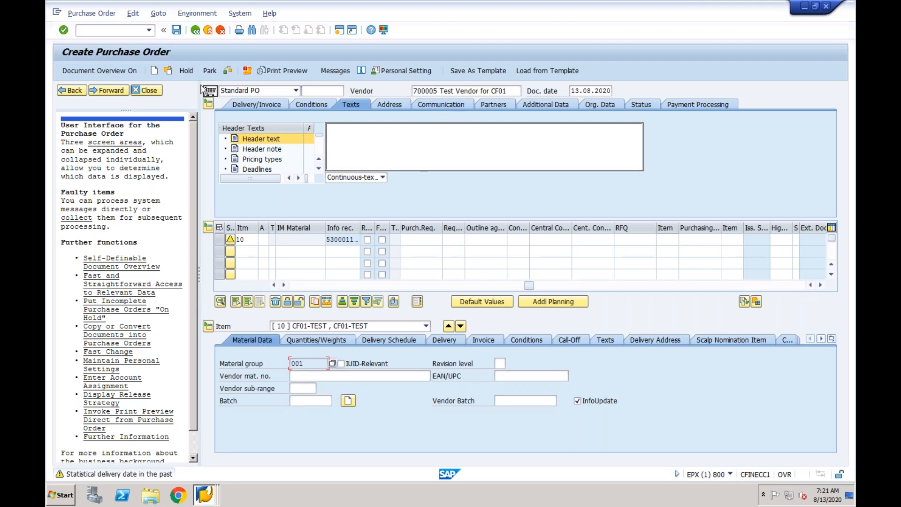
left_click(176, 30)
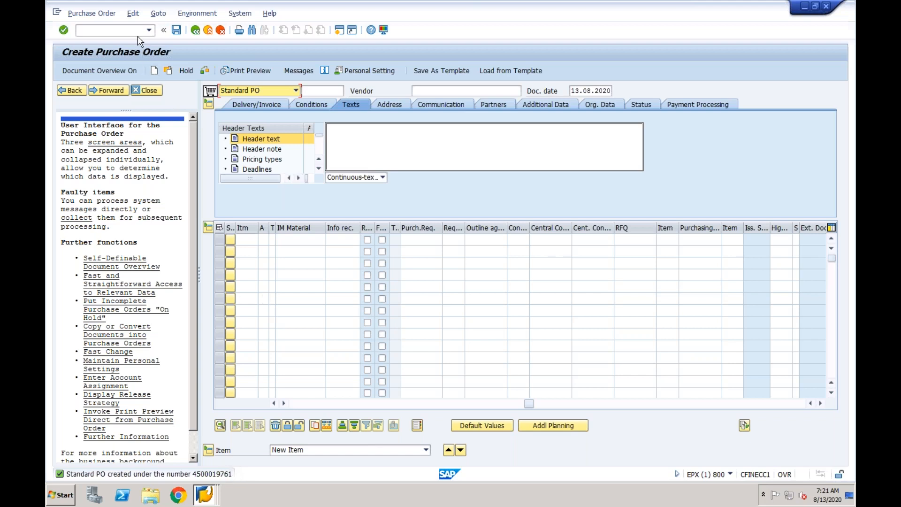
- Leave purchase order creation and open the goods receipt transaction for purchase orders
left_click(112, 30)
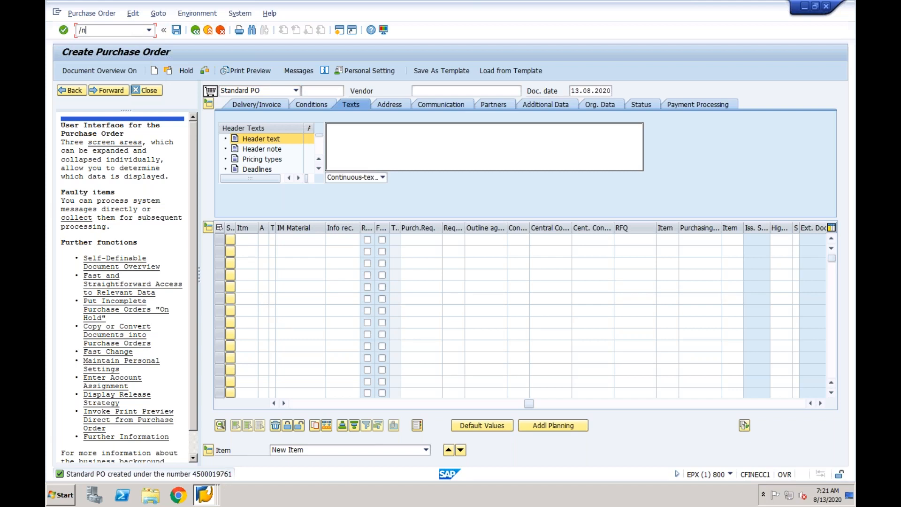
type("/nmigo")
key("Return")
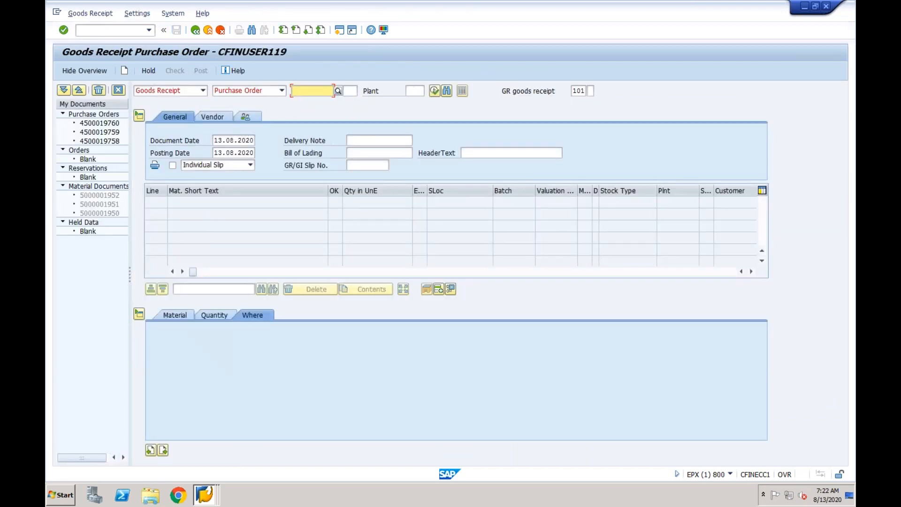
- Load the newly created purchase order into the goods receipt, adapting the suggested previous order number to end in 1
left_click(323, 91)
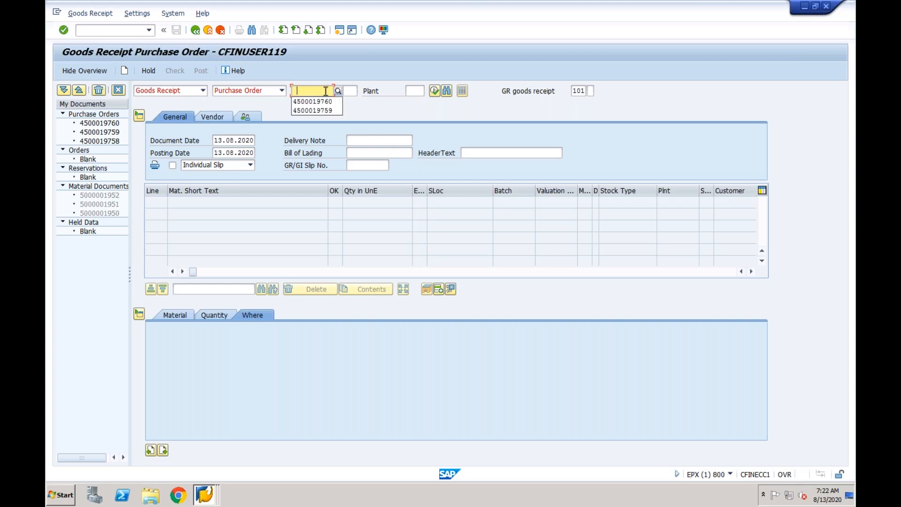
left_click(333, 103)
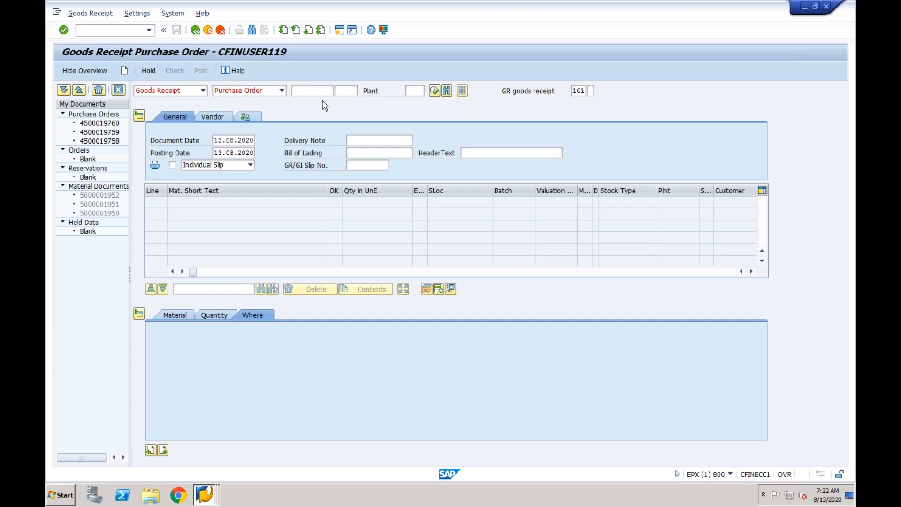
left_click(322, 91)
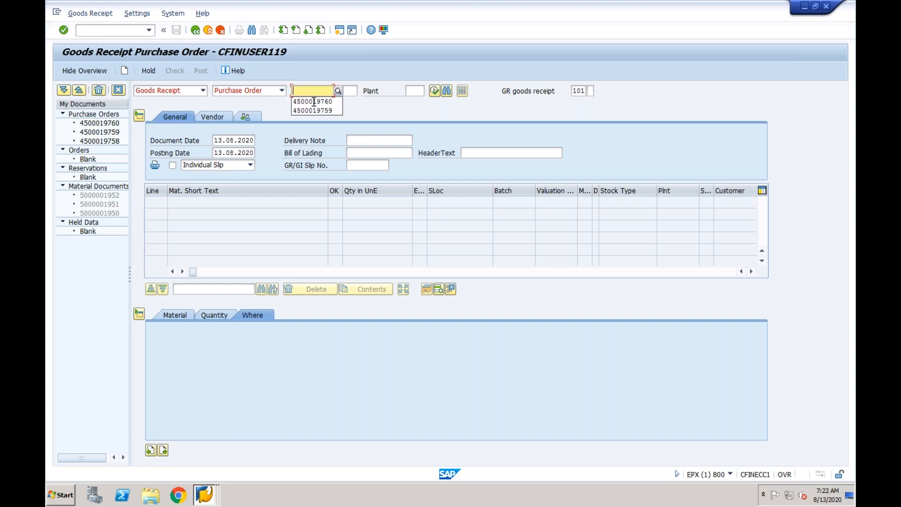
left_click(312, 101)
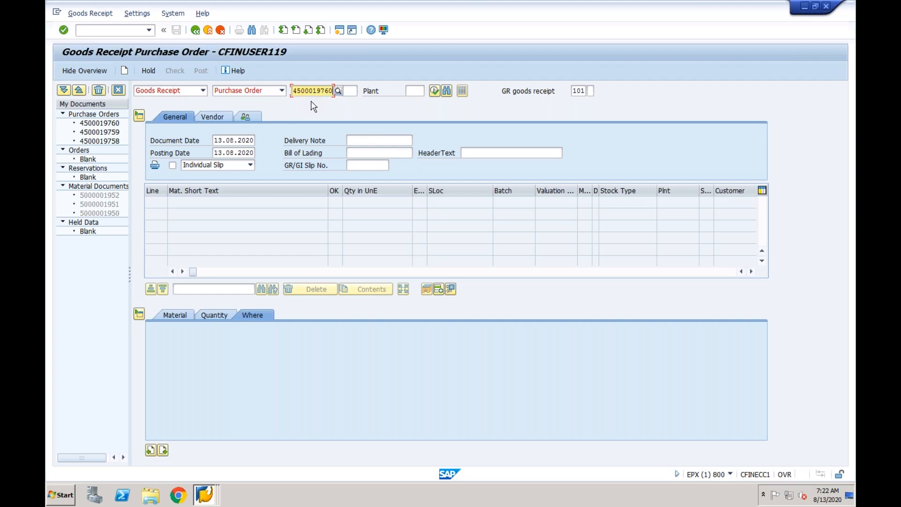
key("BackSpace")
type("1")
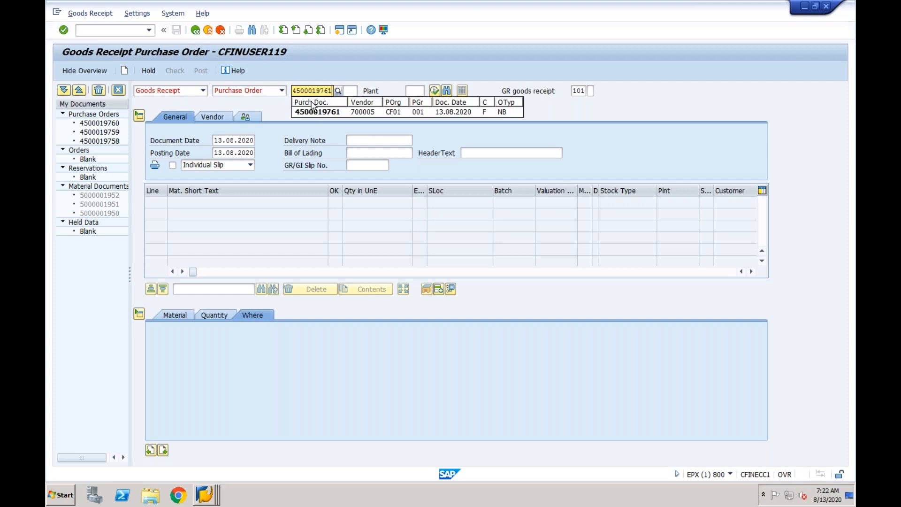
key("Return")
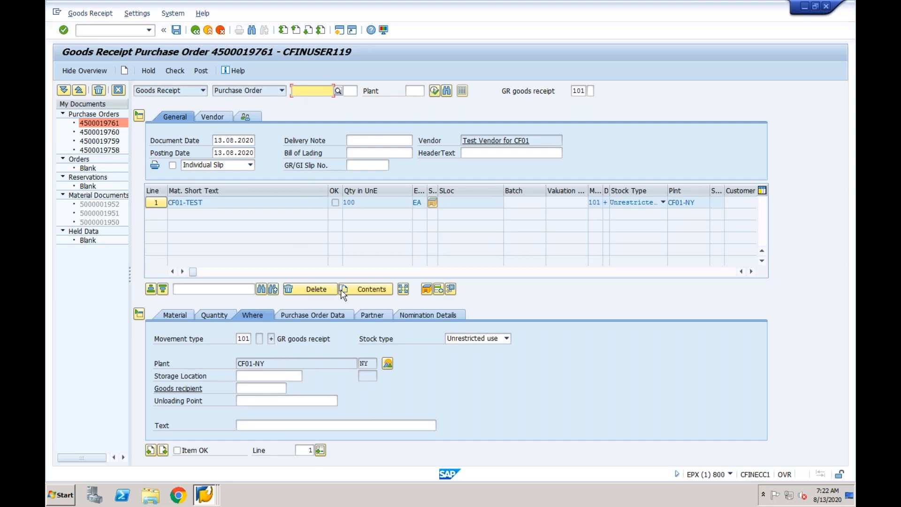
- Set the item's storage location to NY01, mark the item as OK, and post the goods receipt
left_click(260, 376)
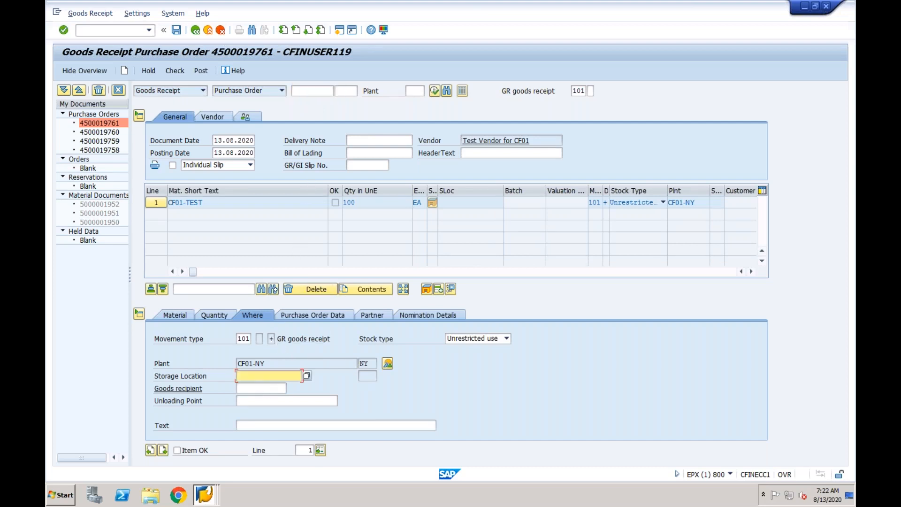
left_click(254, 385)
left_click(177, 450)
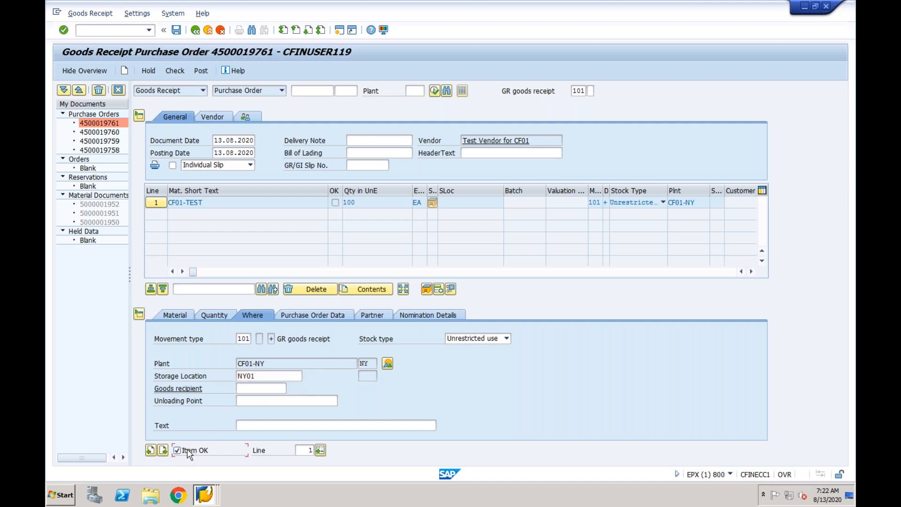
left_click(176, 30)
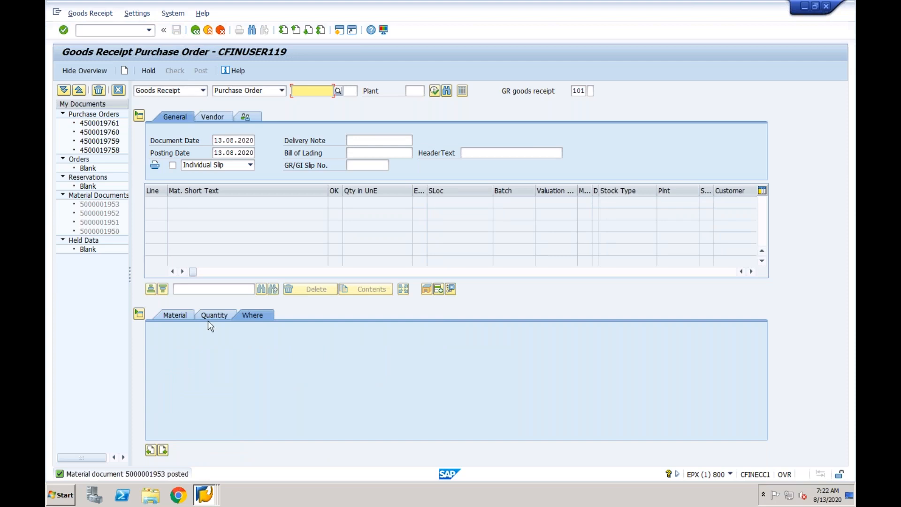
- Display the posted material document and open its FI accounting document
left_click(203, 90)
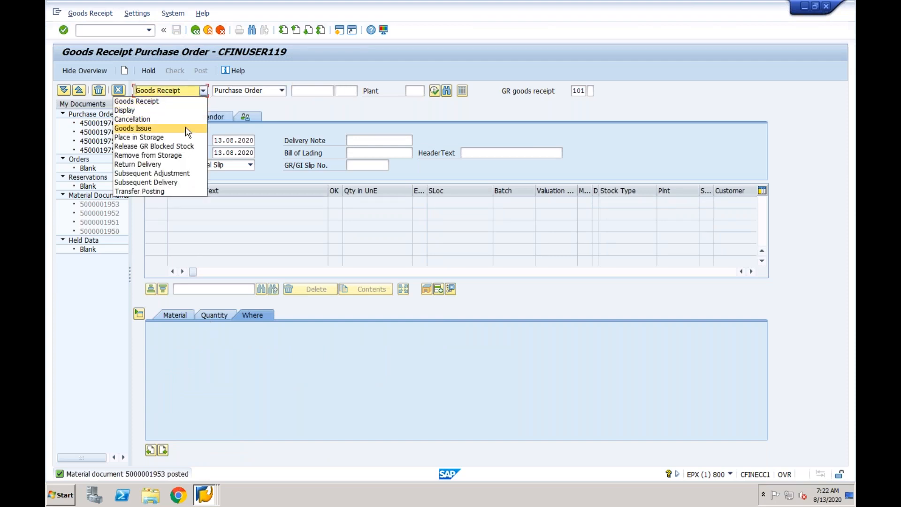
left_click(186, 111)
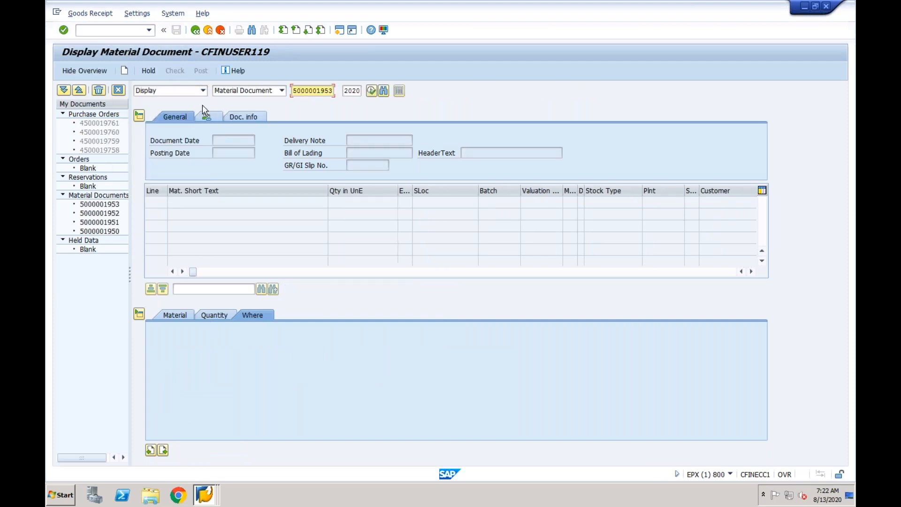
left_click(371, 91)
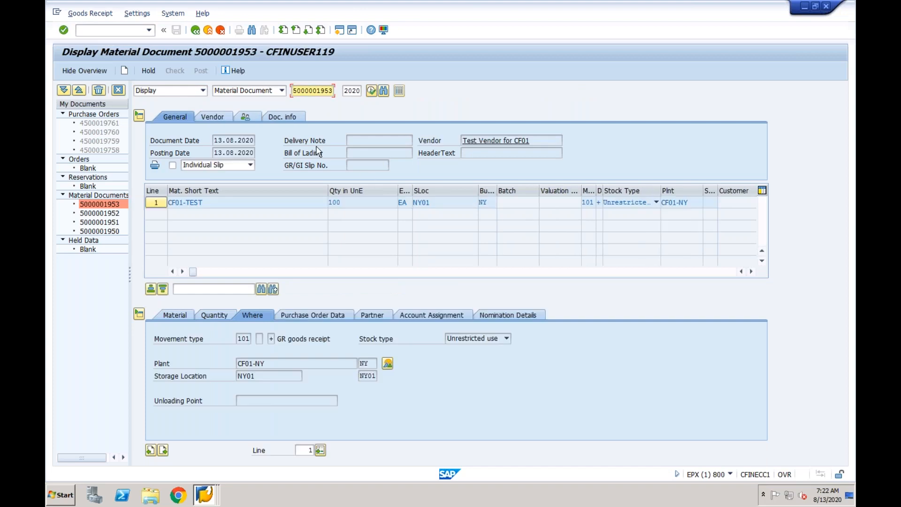
left_click(295, 118)
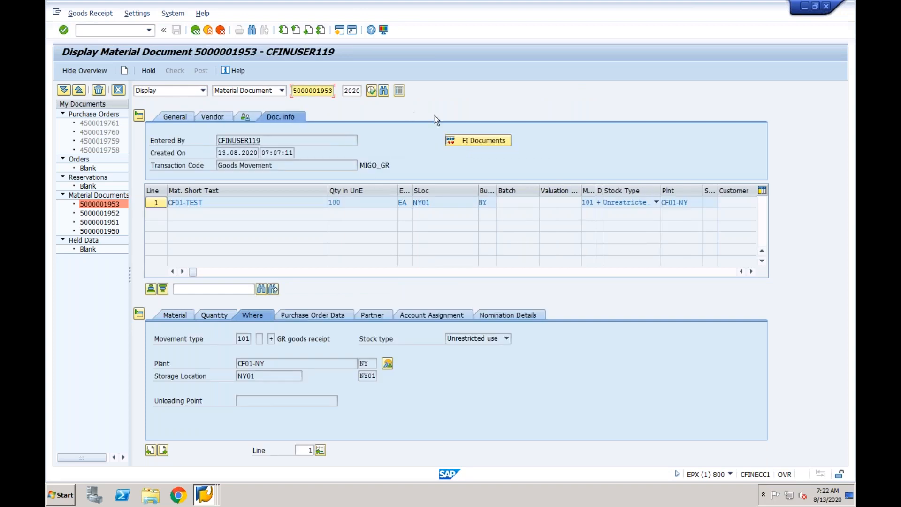
left_click(470, 141)
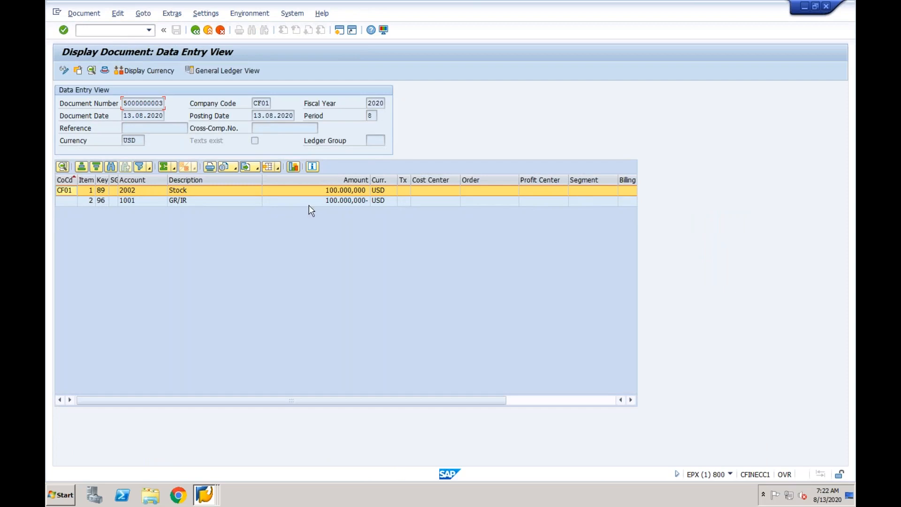
- Examine the accounting document's Stock and GR/IR lines and select its document number
left_click(230, 193)
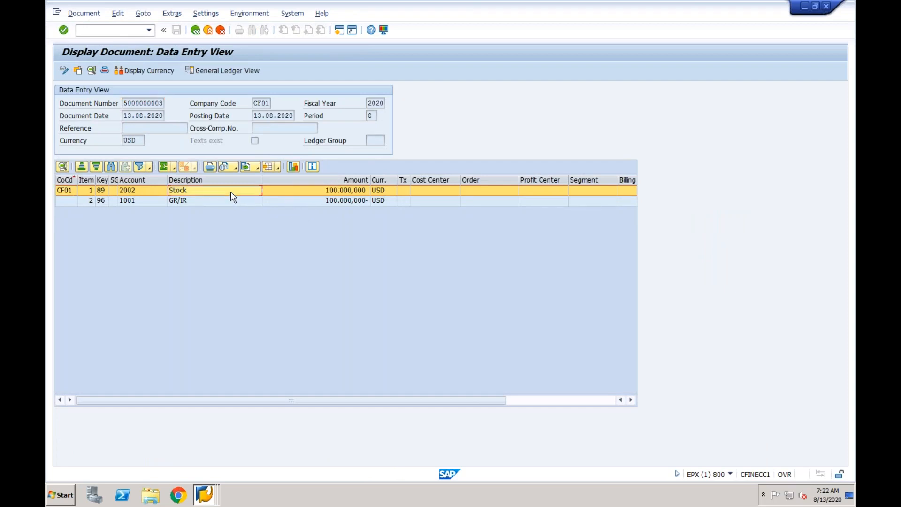
left_click(228, 202)
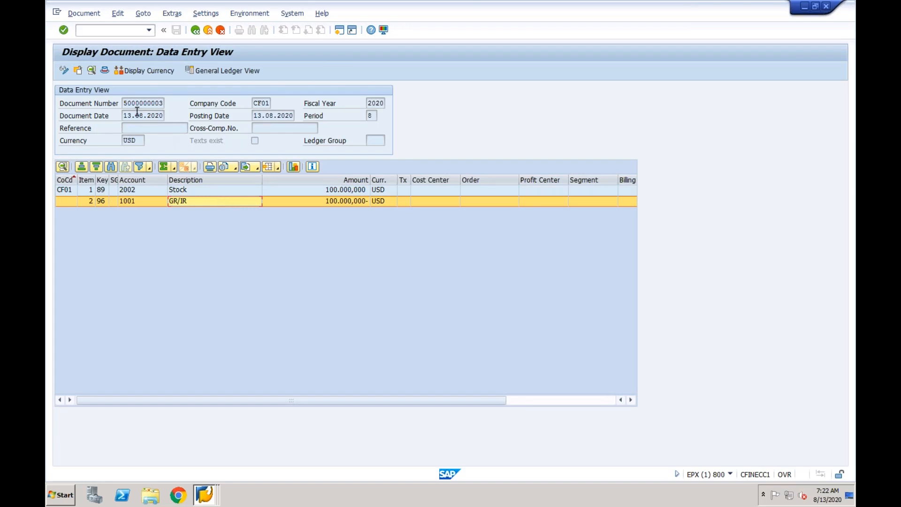
left_click_drag(124, 102, 164, 102)
- Switch to the s4hana2 session and open the document list selection from document display with transaction fb03
left_click(206, 497)
left_click(208, 458)
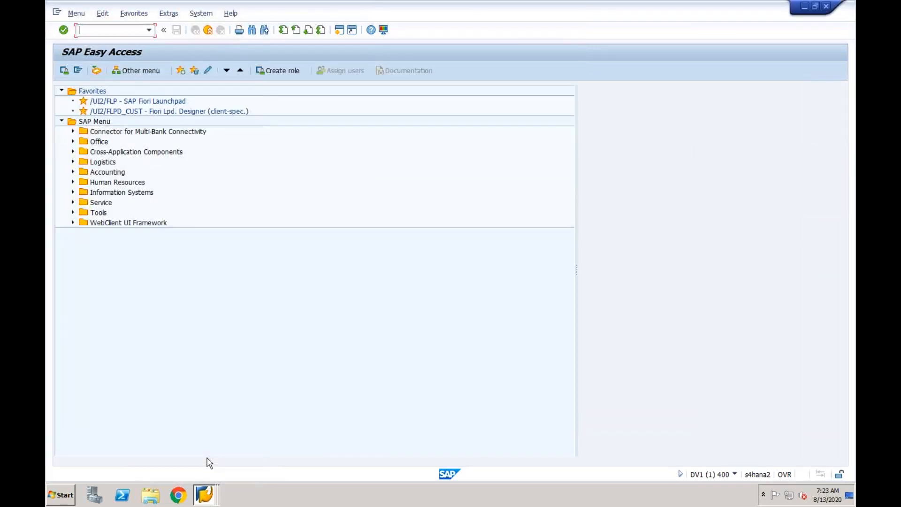
left_click(112, 30)
type("fb03")
key("Return")
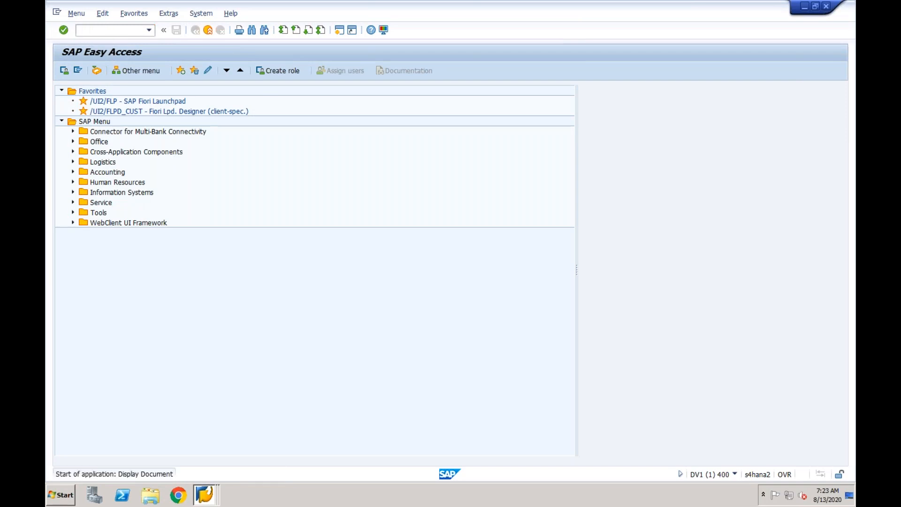
left_click(108, 75)
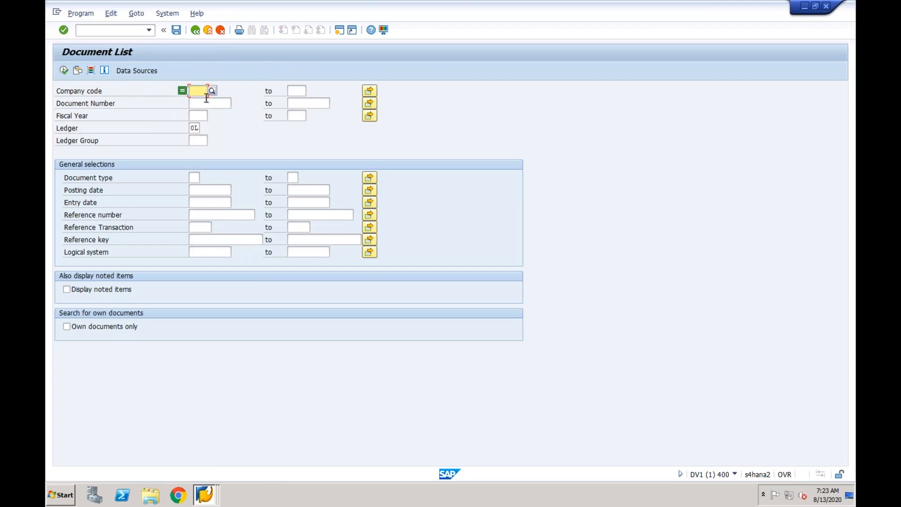
- Search the document list for company code CF03 with entry date 13.08.2020
type("CF03")
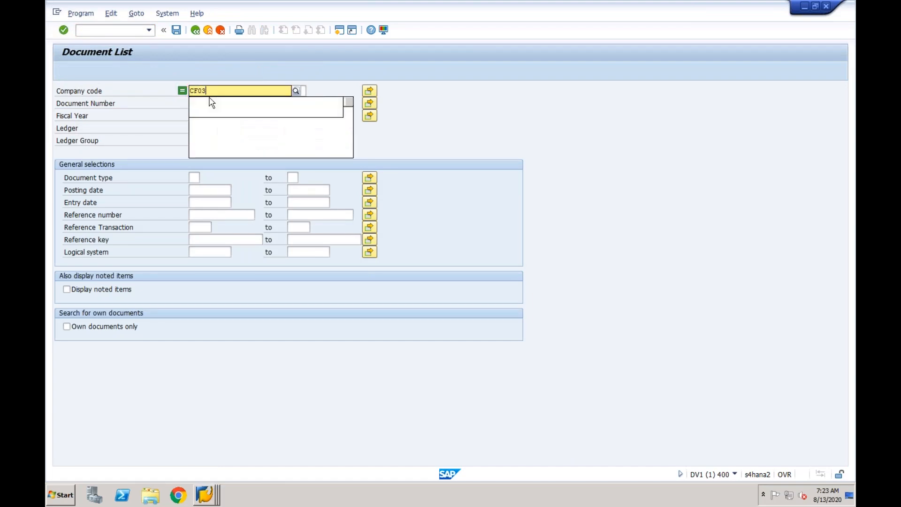
left_click(199, 112)
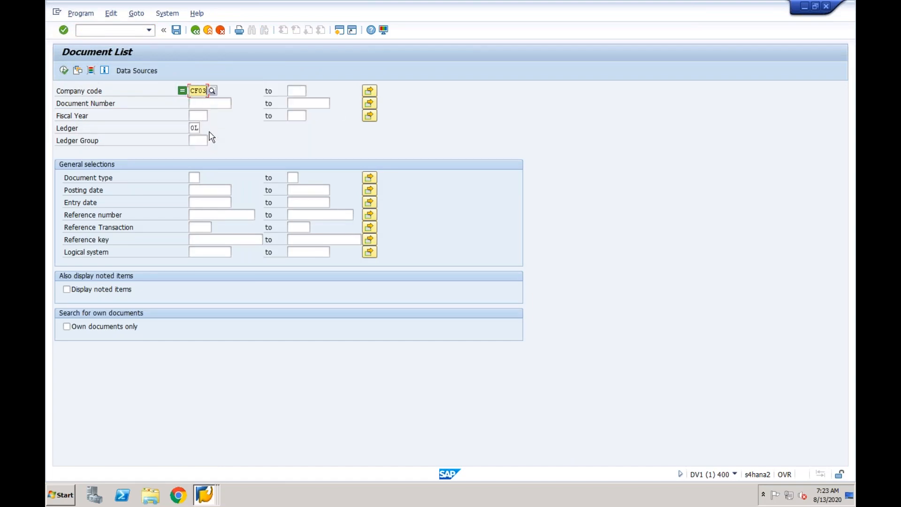
left_click(198, 202)
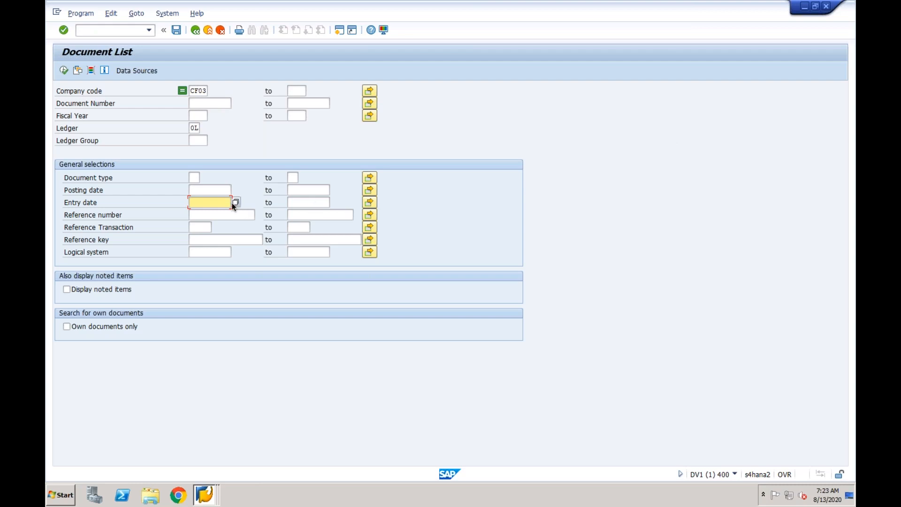
type("13082020")
left_click(64, 70)
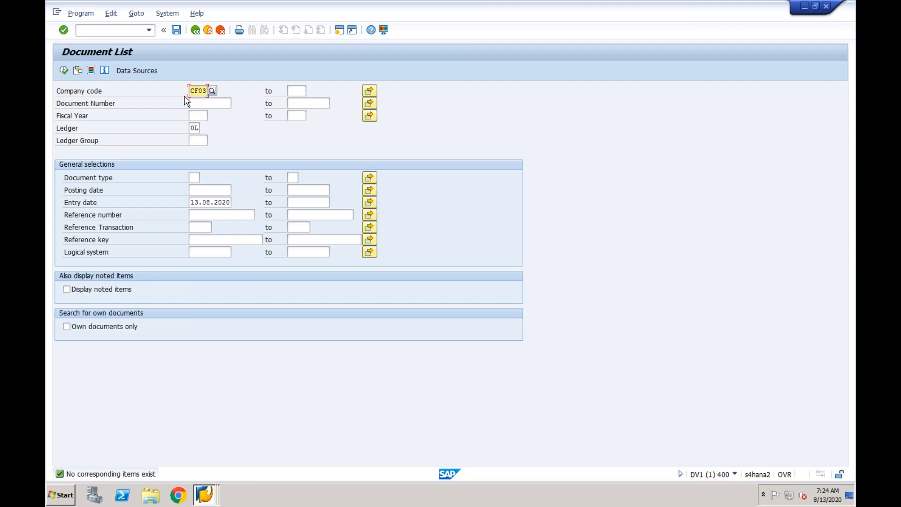
- Open the Interface Monitor with /n/aif/ifmon and restrict its results to 13.08.2020
left_click(148, 30)
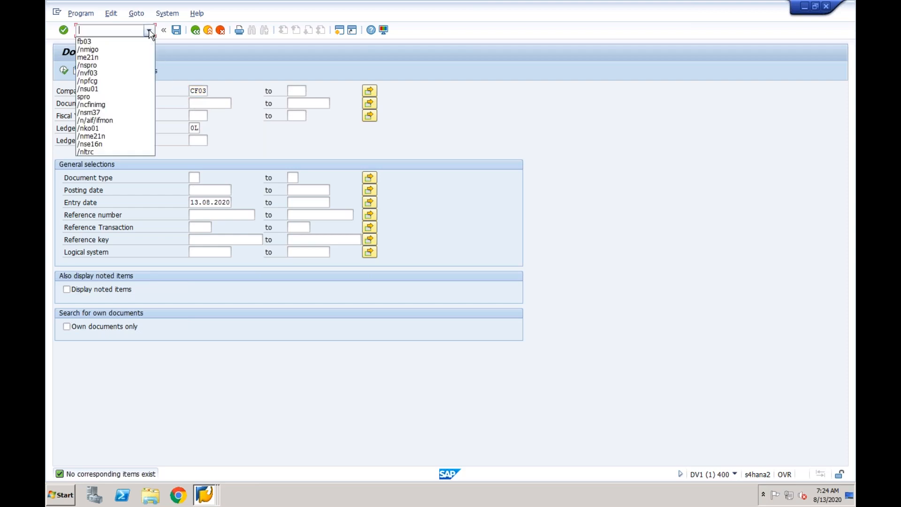
left_click(121, 121)
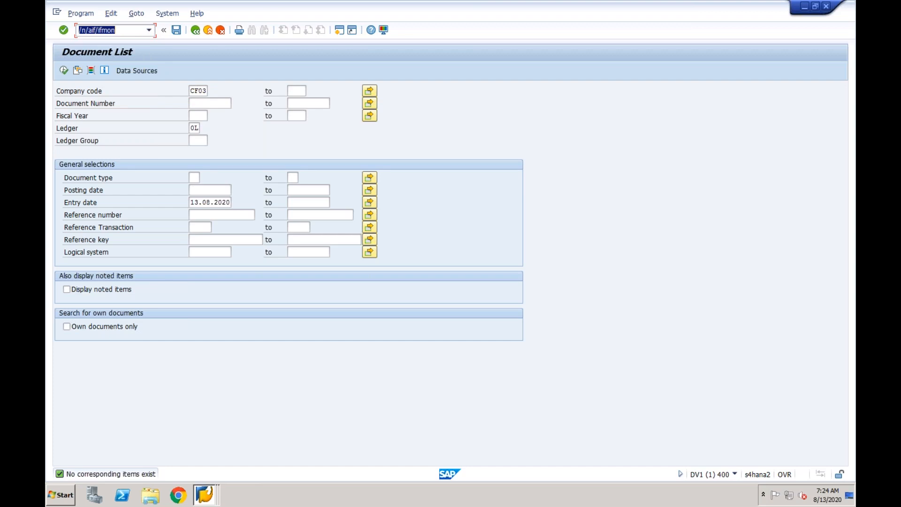
key("Return")
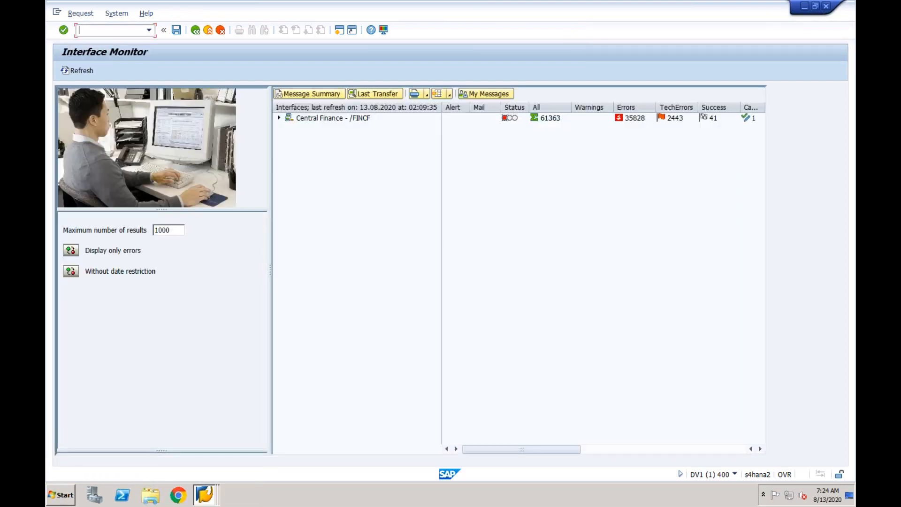
left_click(71, 272)
left_click(133, 300)
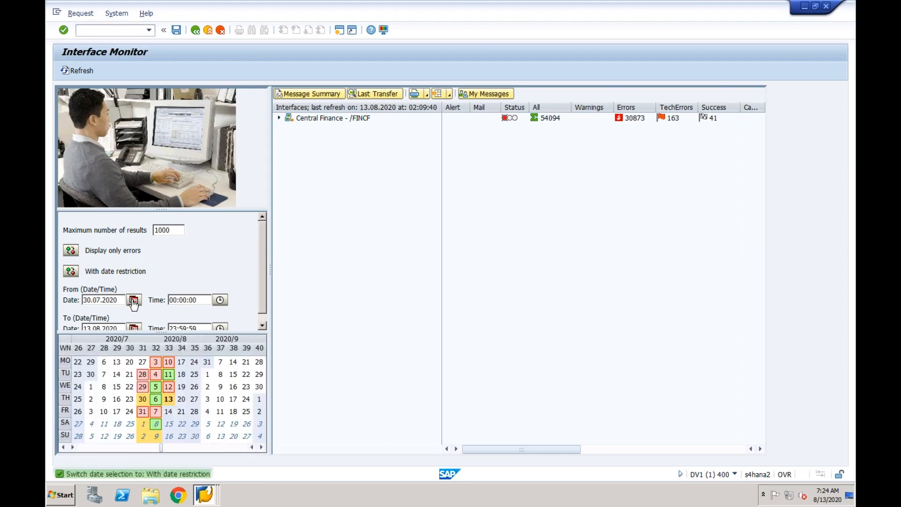
left_click(169, 401)
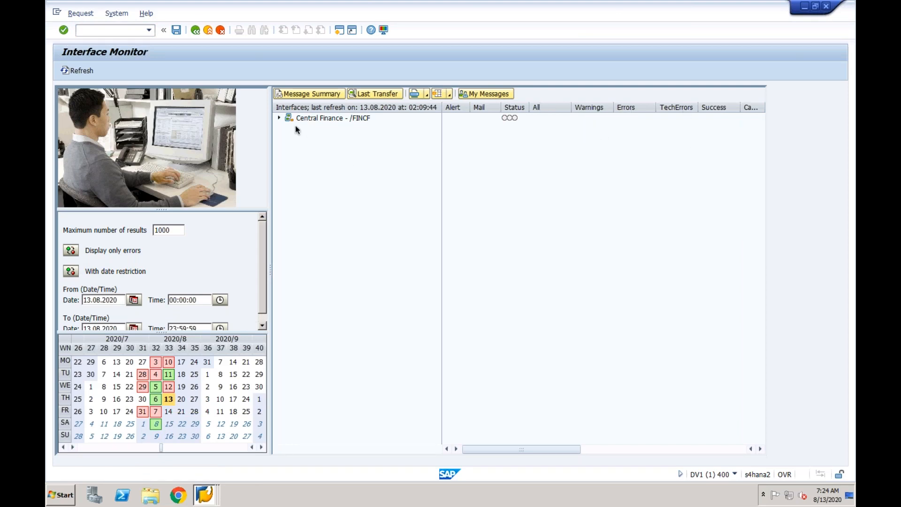
- Check the Central Finance interface Accounting Document - AC_DOC/2 for data messages and return to the monitor
left_click(279, 119)
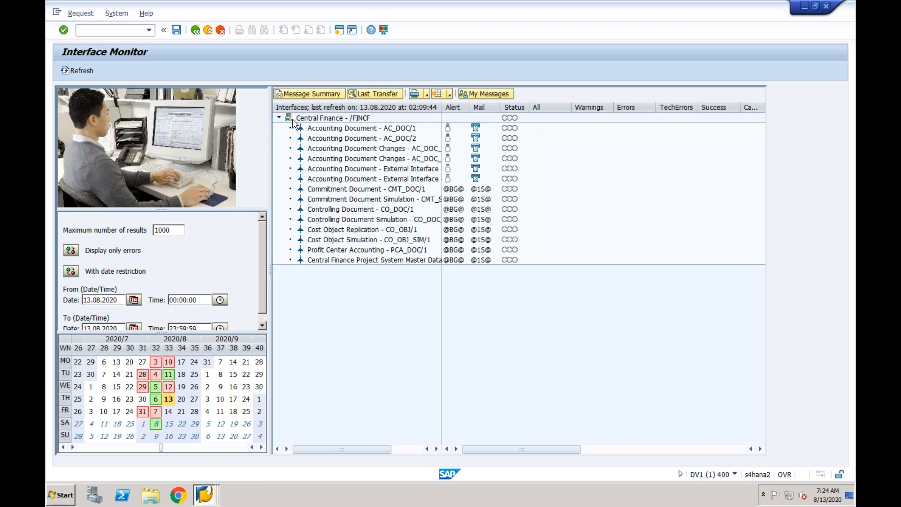
double_click(354, 139)
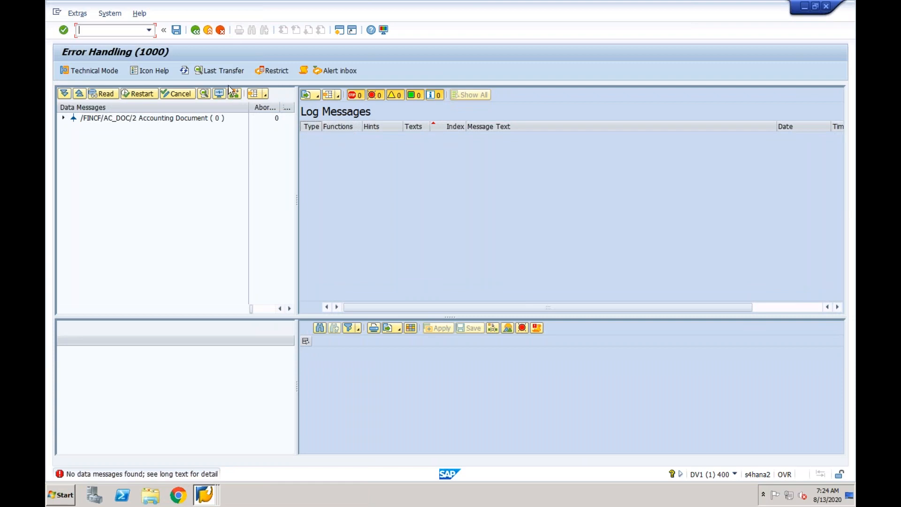
left_click(196, 31)
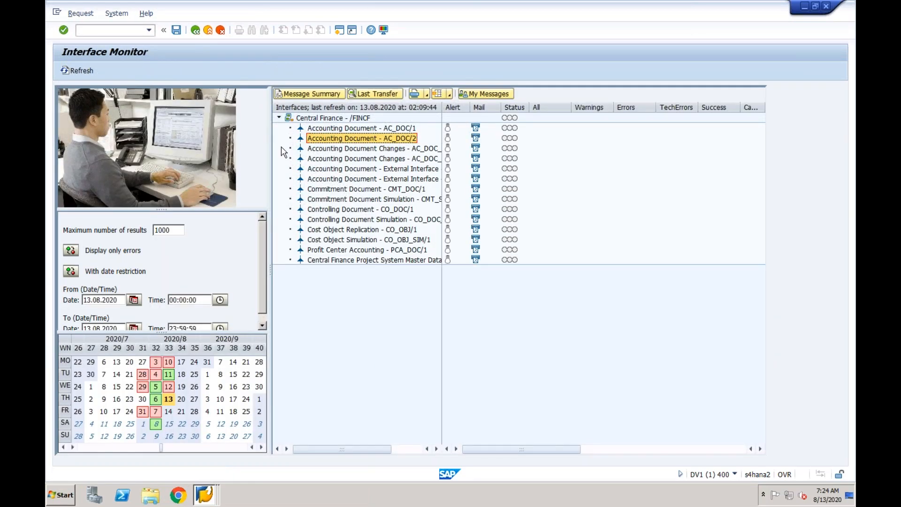
- Switch back to the CFINECC1 session showing the goods receipt's accounting document
left_click(209, 494)
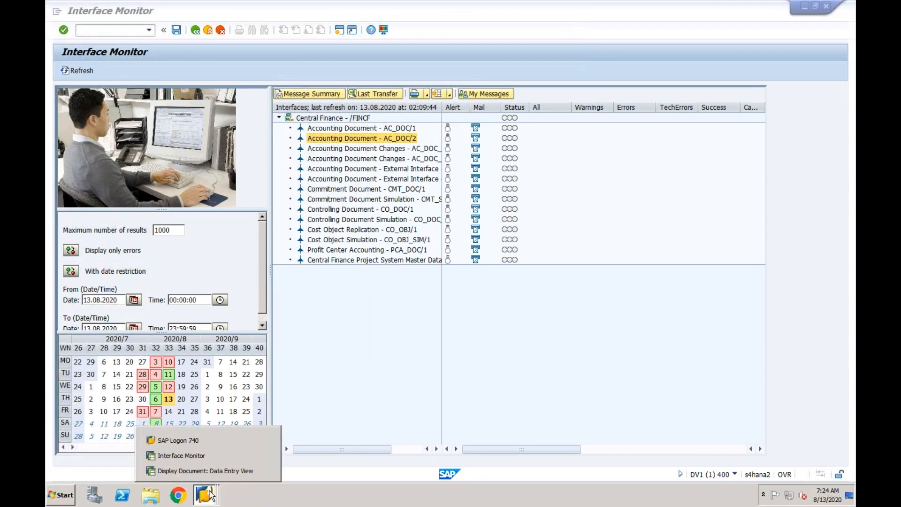
left_click(353, 140)
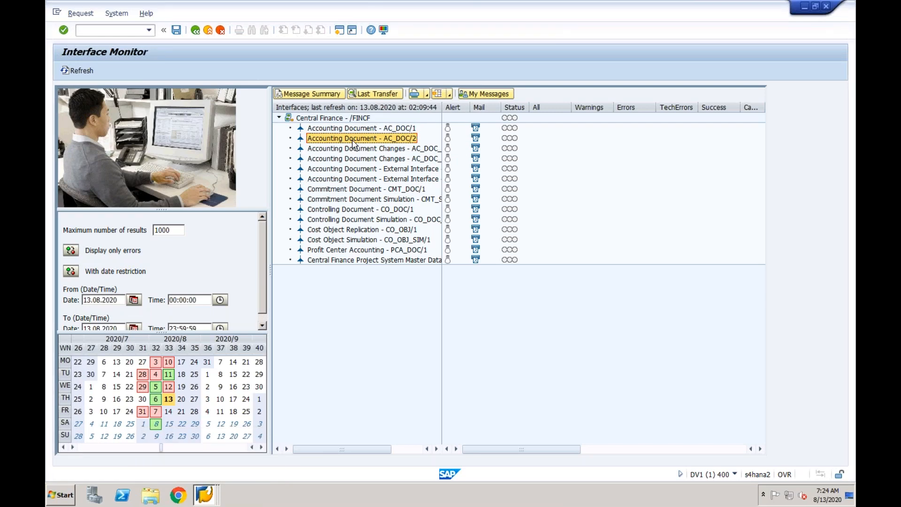
left_click(209, 494)
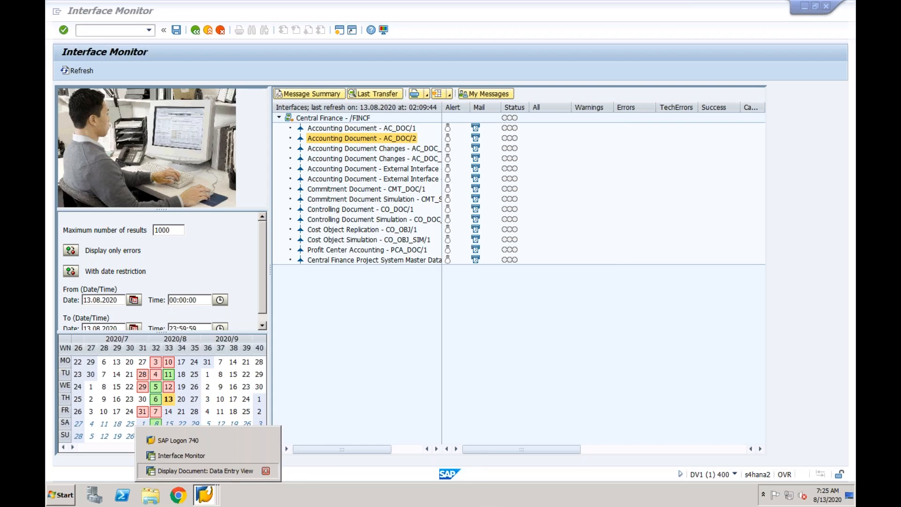
left_click(205, 471)
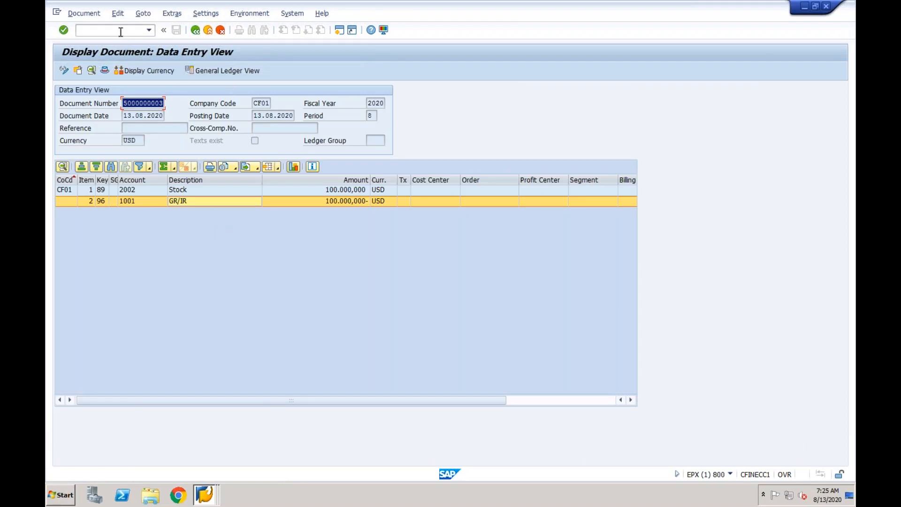
- Open General Table Display with /nse16n and load the selection criteria for table CFIN_ACCIT
left_click(121, 32)
type("/nse16n")
key("Return")
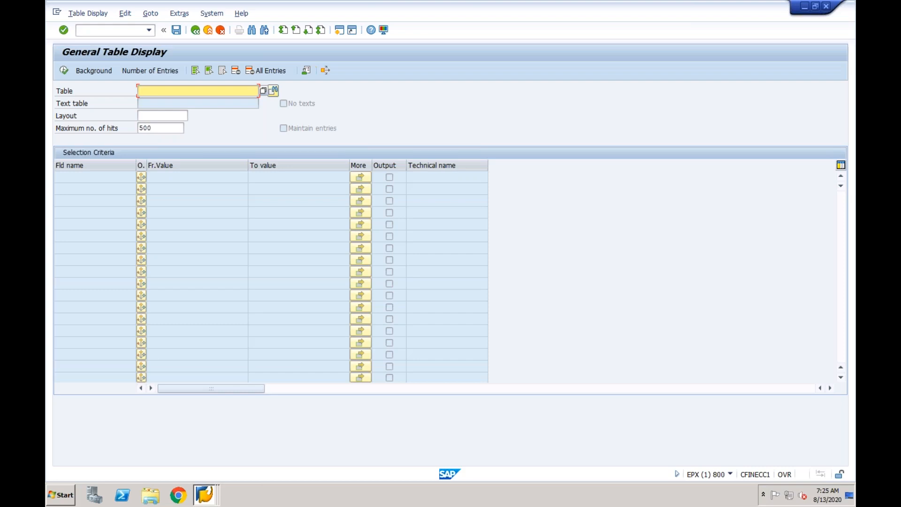
type("cfin_acc")
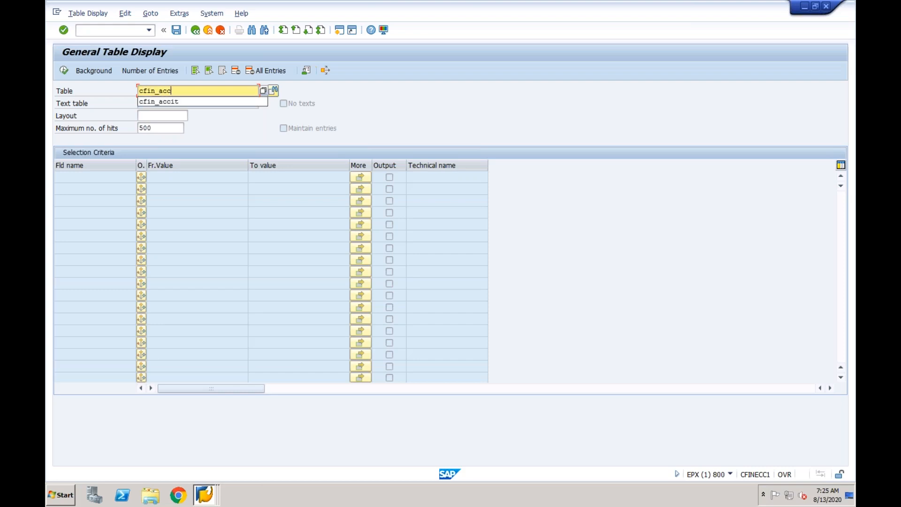
type("hd")
key("BackSpace")
key("BackSpace")
type("it")
key("Return")
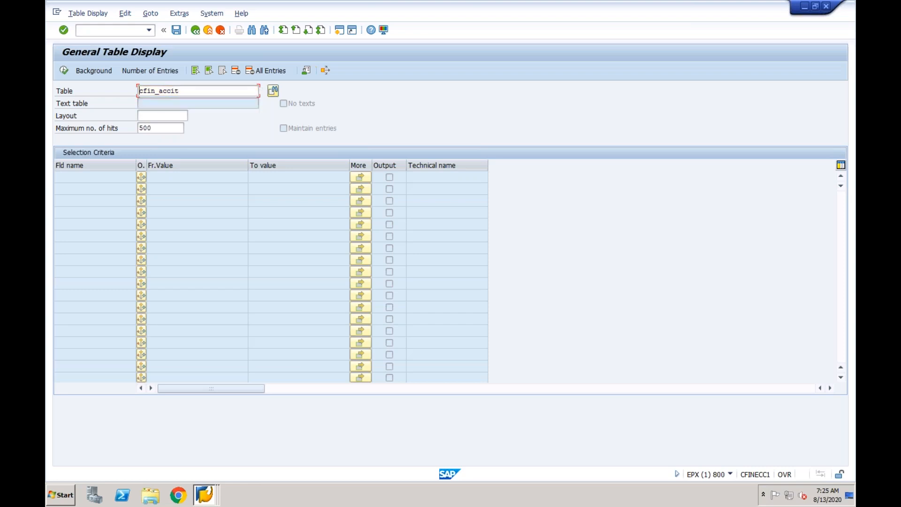
- List the CFIN_ACCIT entries for chart of accounts CF01
left_click(188, 223)
type("cf01")
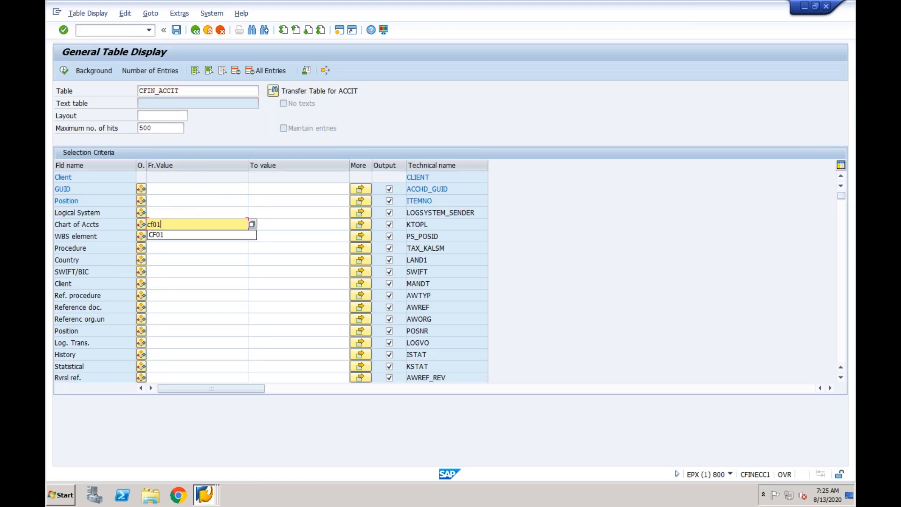
left_click(189, 272)
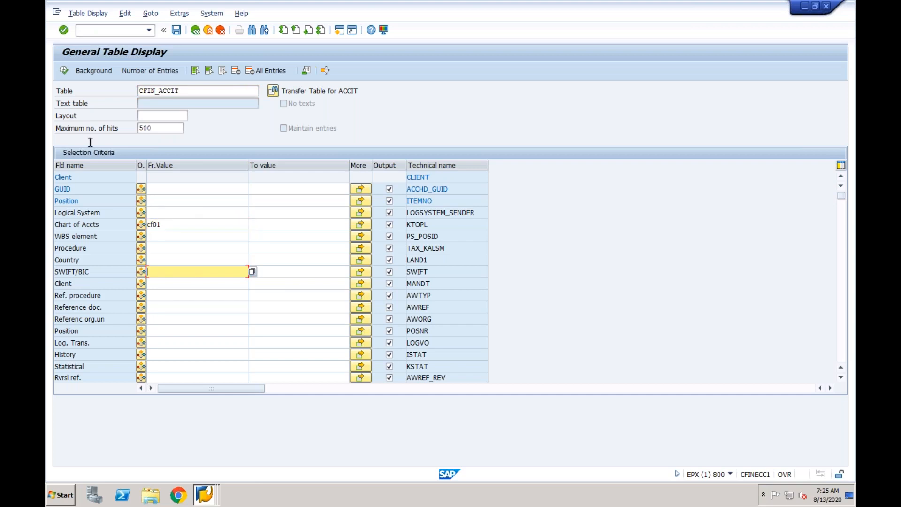
left_click(64, 70)
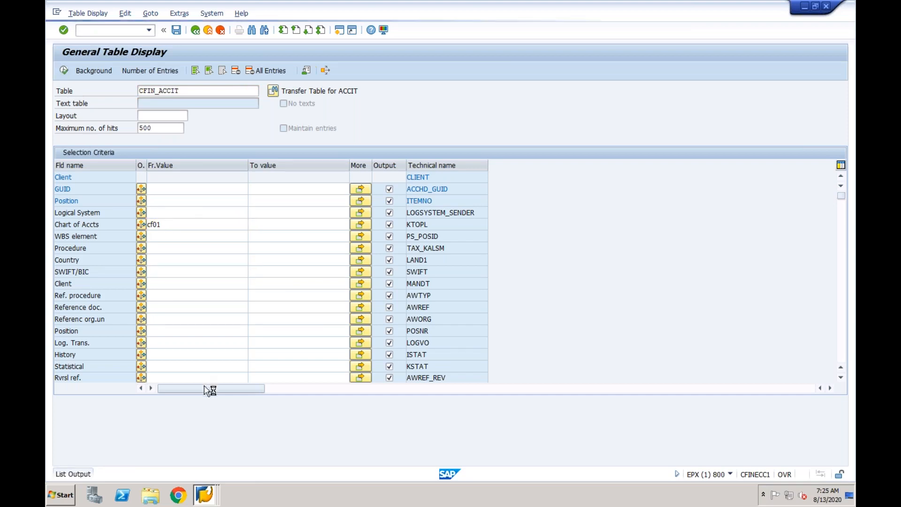
left_click(204, 494)
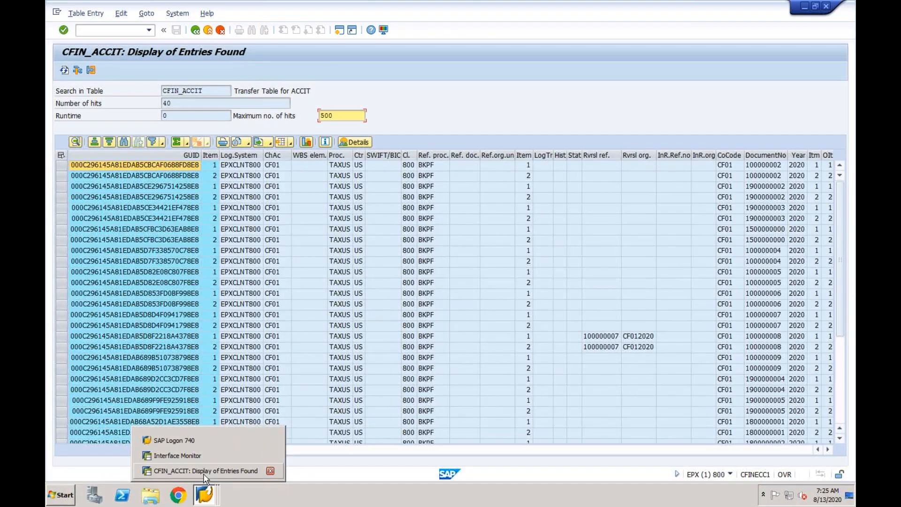
left_click(202, 475)
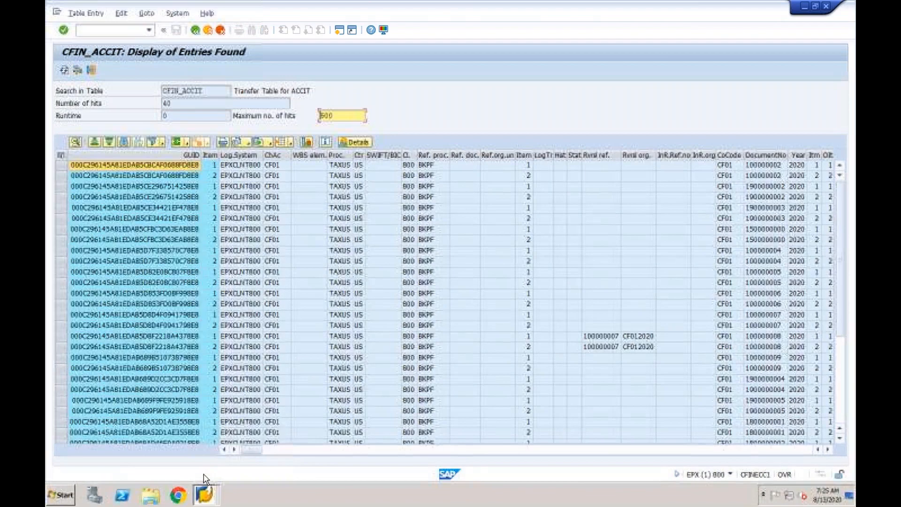
- Start the document display transaction fb03 in a new session
left_click(339, 30)
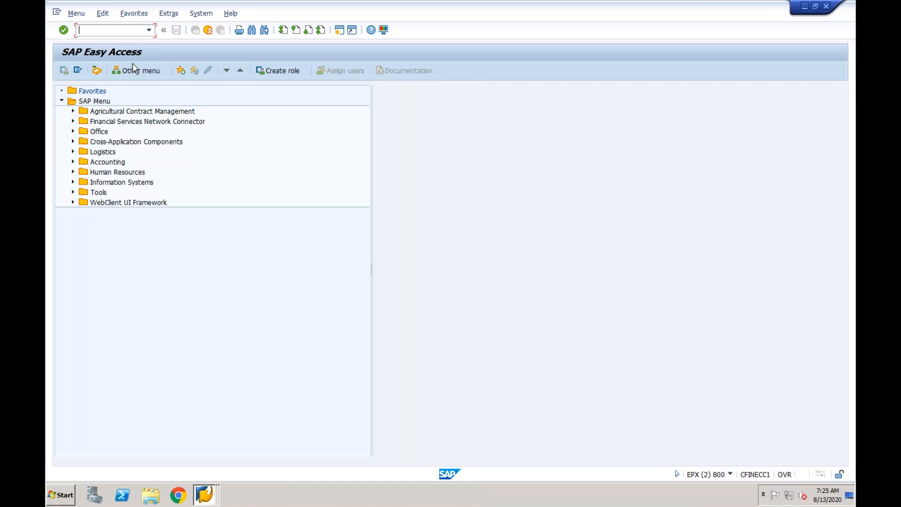
type("fb03")
key("Return")
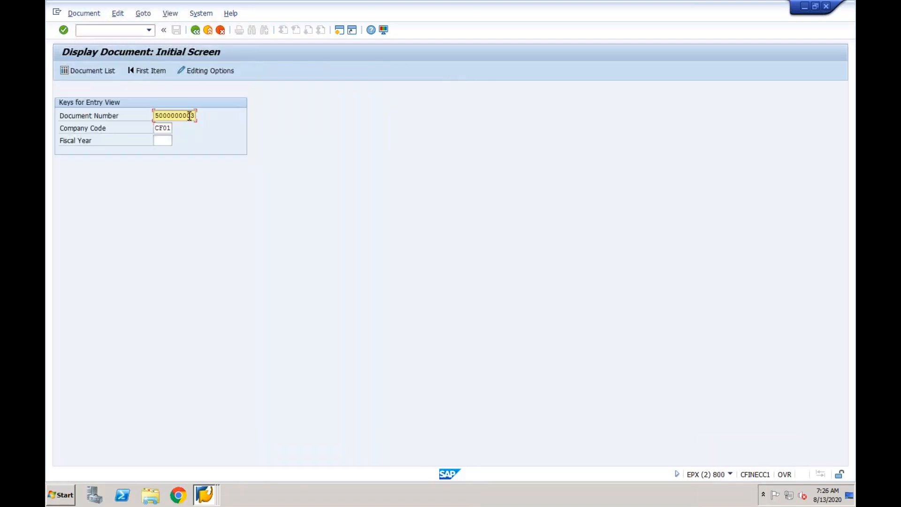
- Return to the CFIN_ACCIT entries and check the list for the goods receipt's accounting document
left_click(205, 494)
left_click(220, 455)
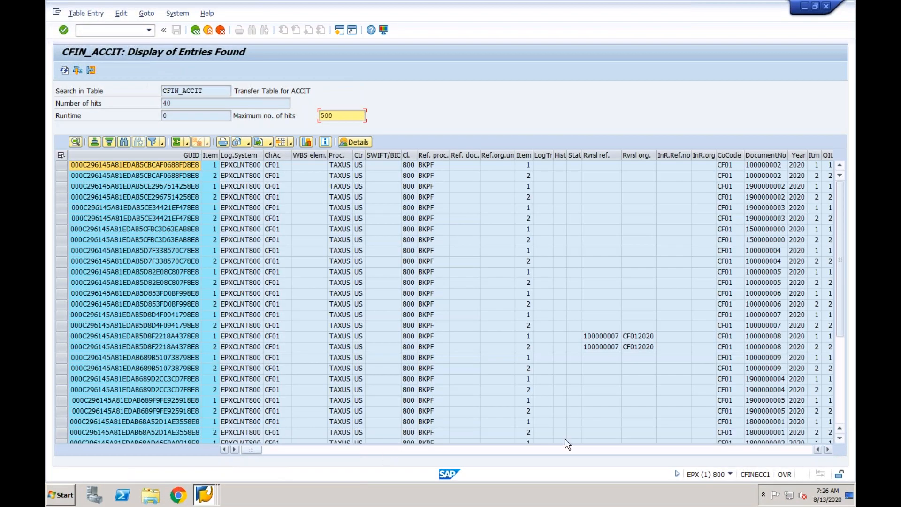
scroll(845, 373, "down", 5)
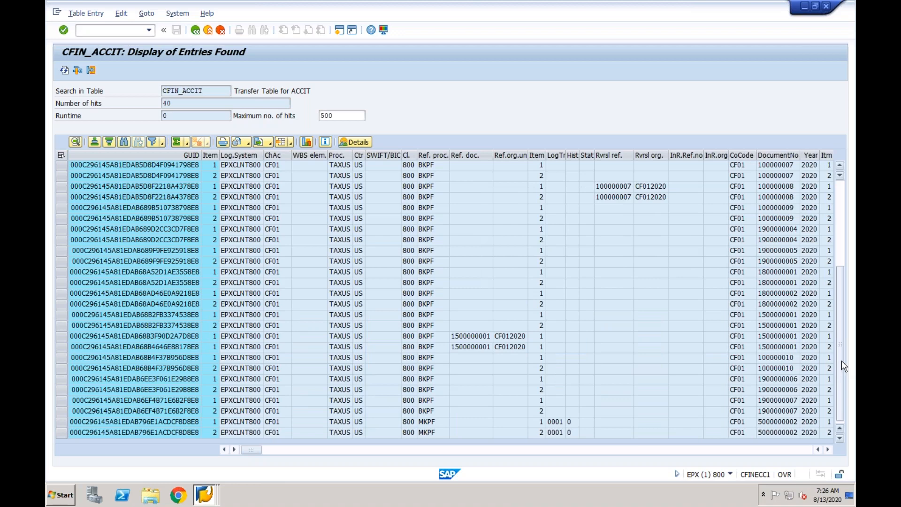
left_click(841, 258)
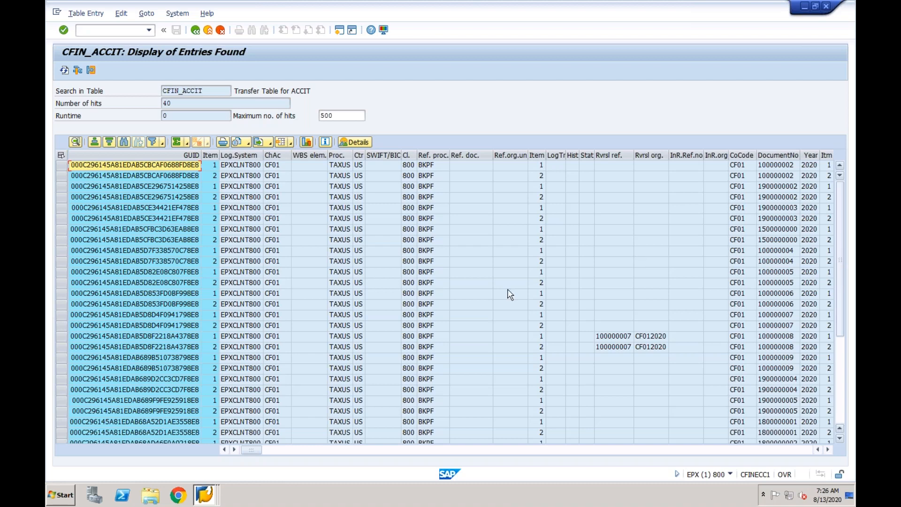
left_click(285, 252)
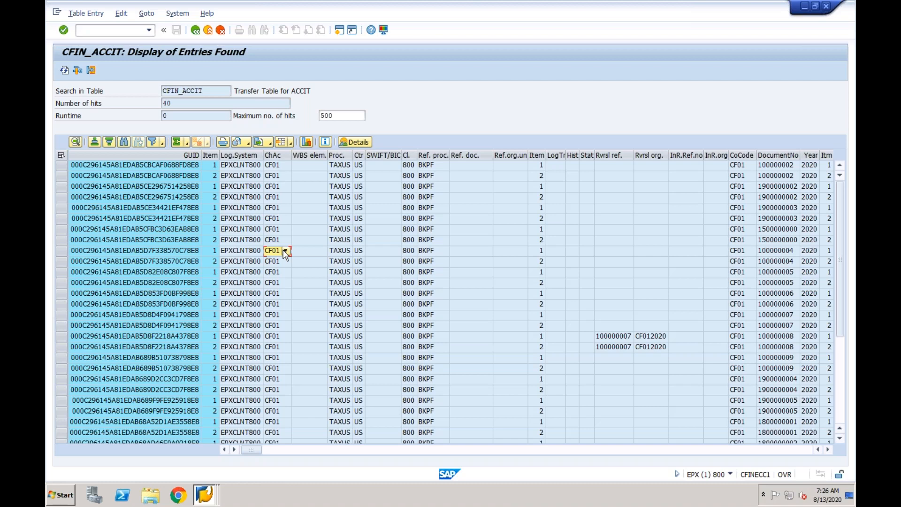
- Through cfinimg in a new session, set the Initial Load flag for company code CF01 in Customizing Central Finance Source system and save
left_click(340, 31)
type("cfinimg")
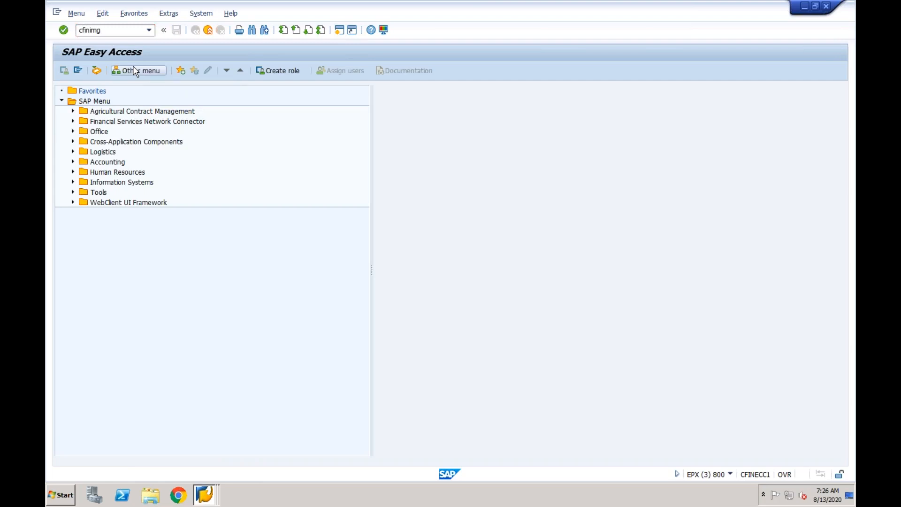
key("Return")
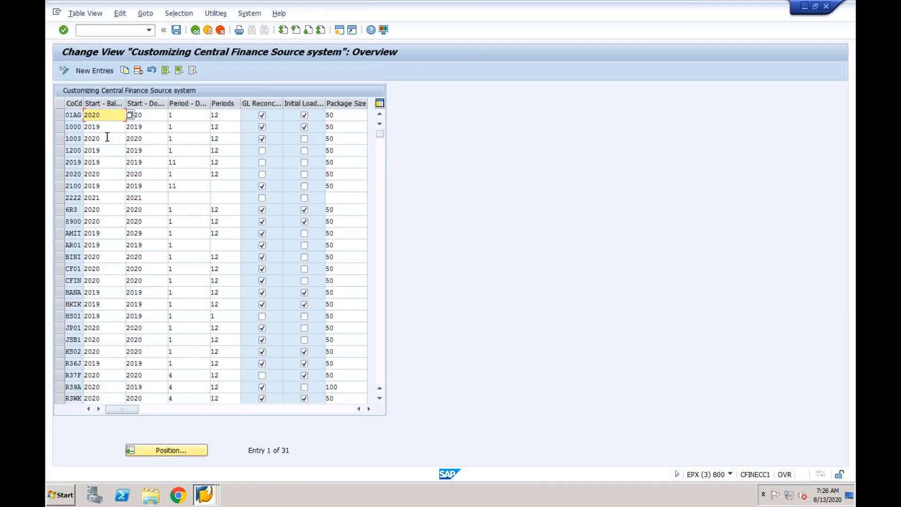
left_click(304, 269)
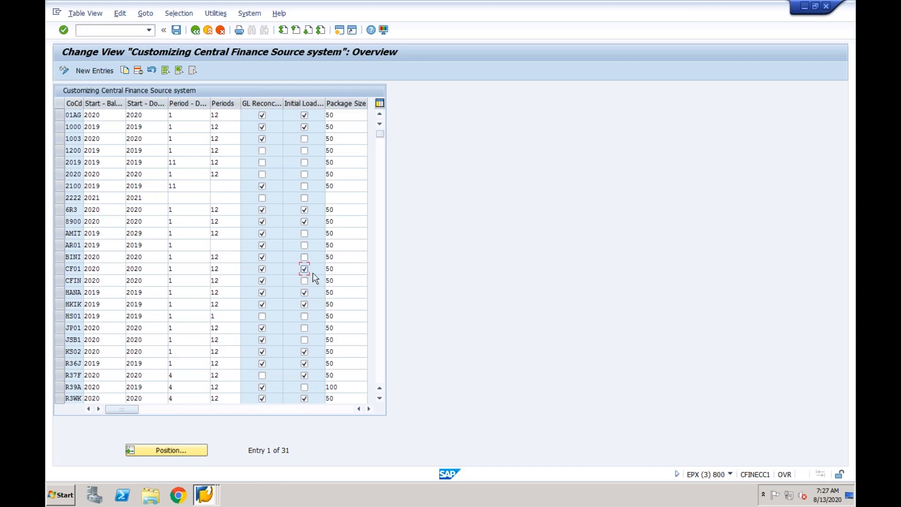
left_click(177, 31)
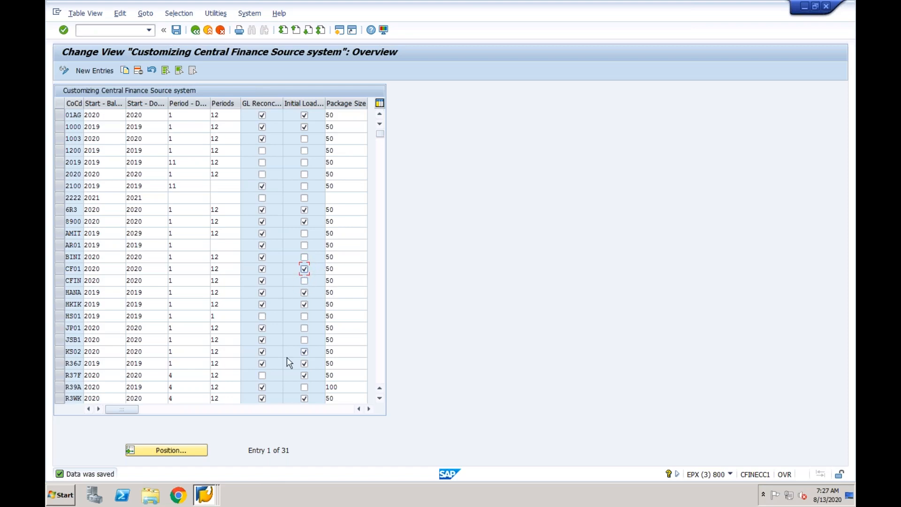
- In the CFIN_ACCIT session, create a standard purchase order with /nme21n by referencing the existing purchase order in the first item, and save it
left_click(208, 493)
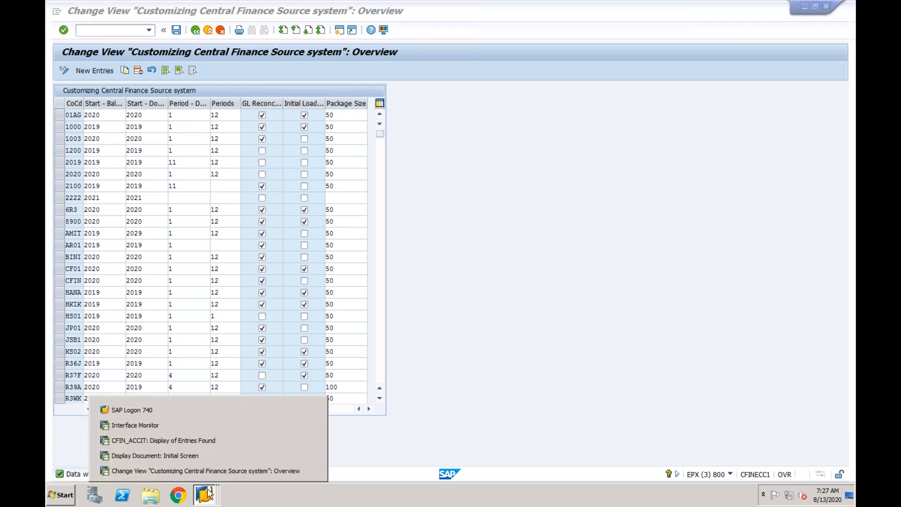
left_click(205, 441)
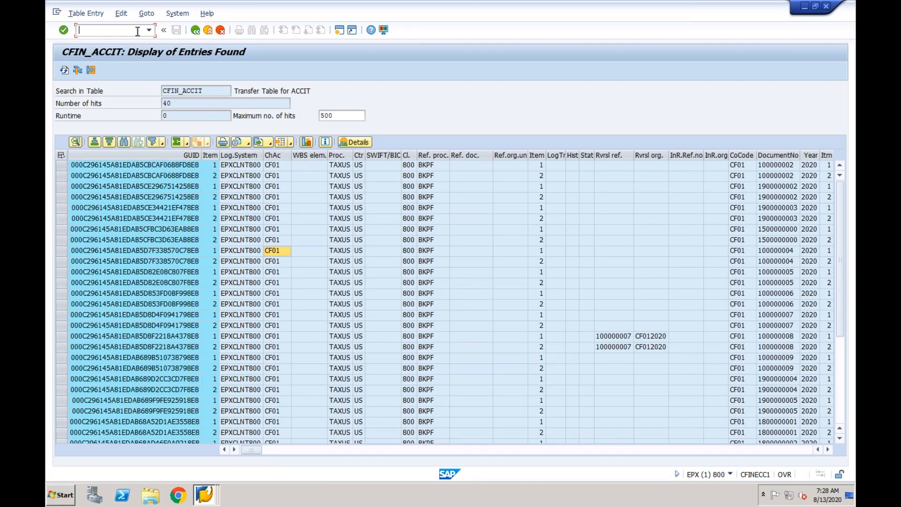
key("Return")
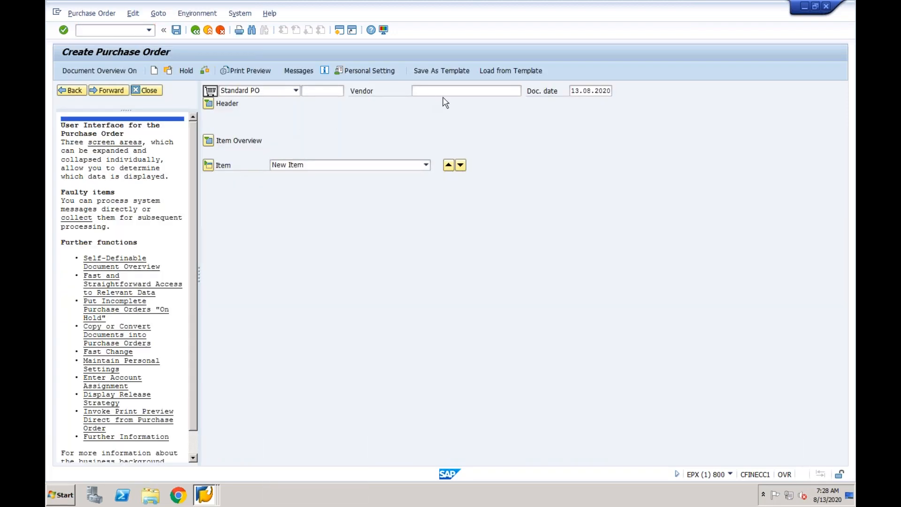
left_click(208, 140)
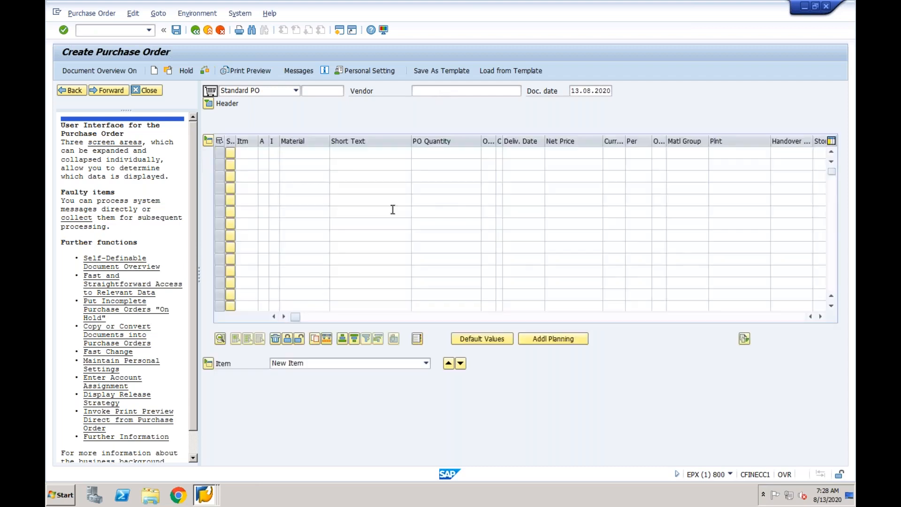
left_click(609, 316)
left_click(524, 152)
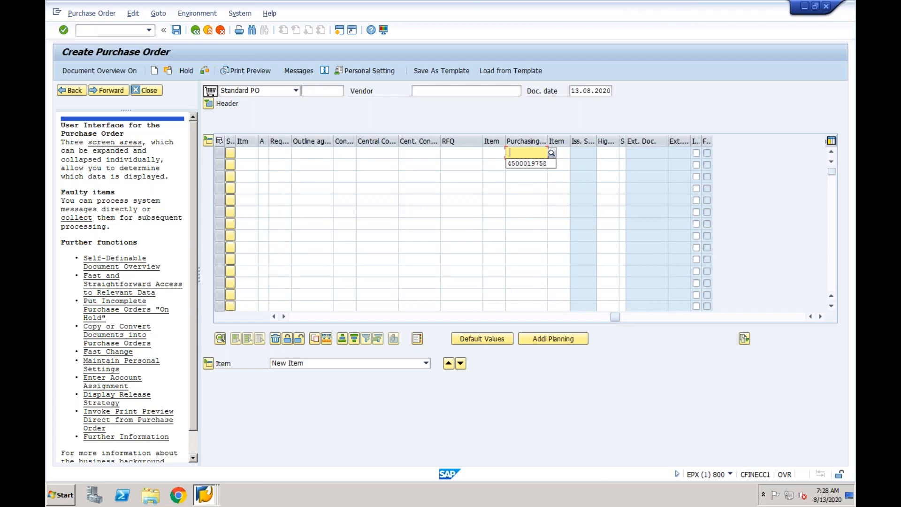
left_click(524, 166)
key("Return")
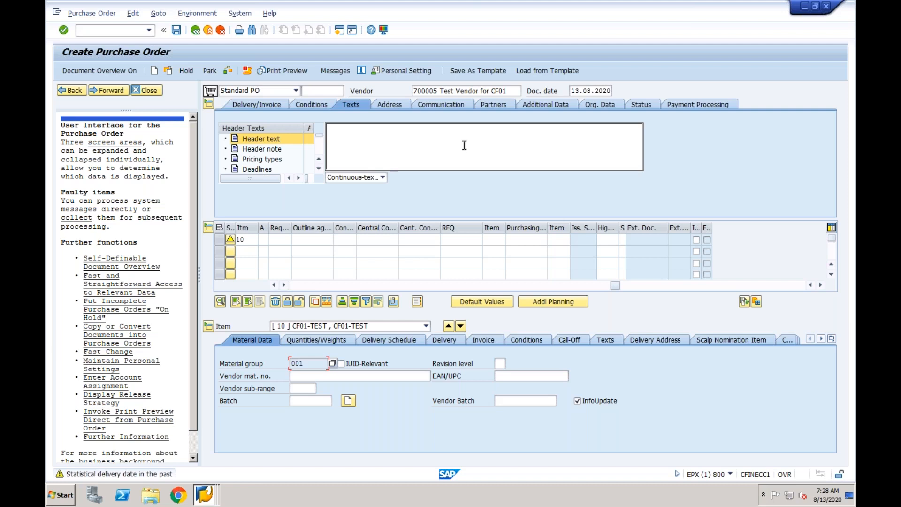
left_click(177, 30)
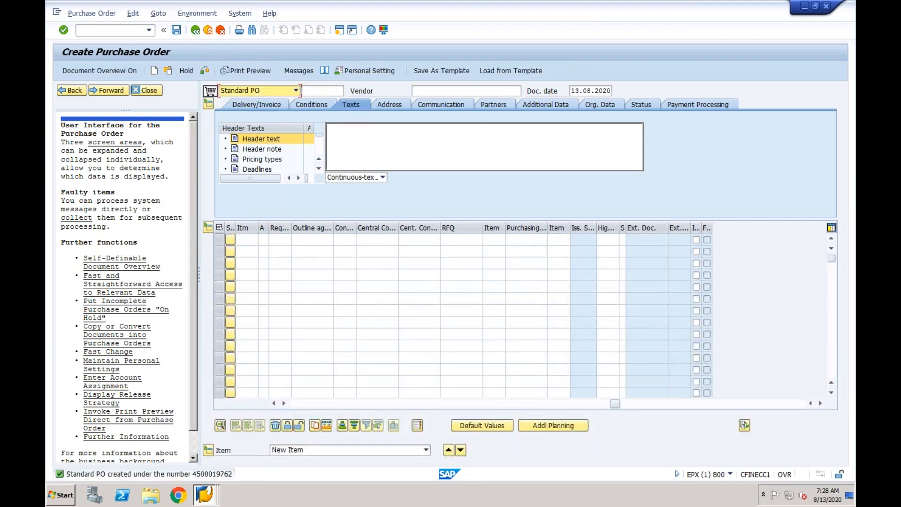
- Open /nmigo and load the newly created purchase order for a goods receipt
left_click(149, 31)
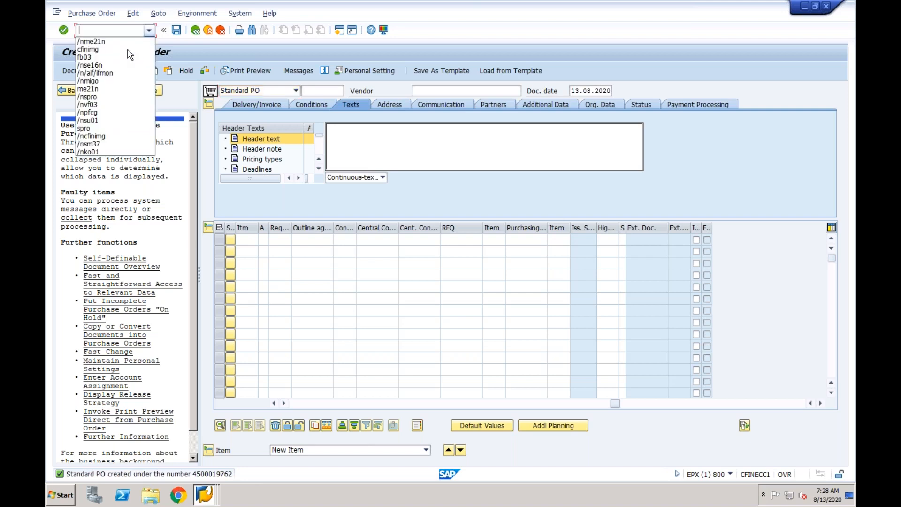
left_click(123, 81)
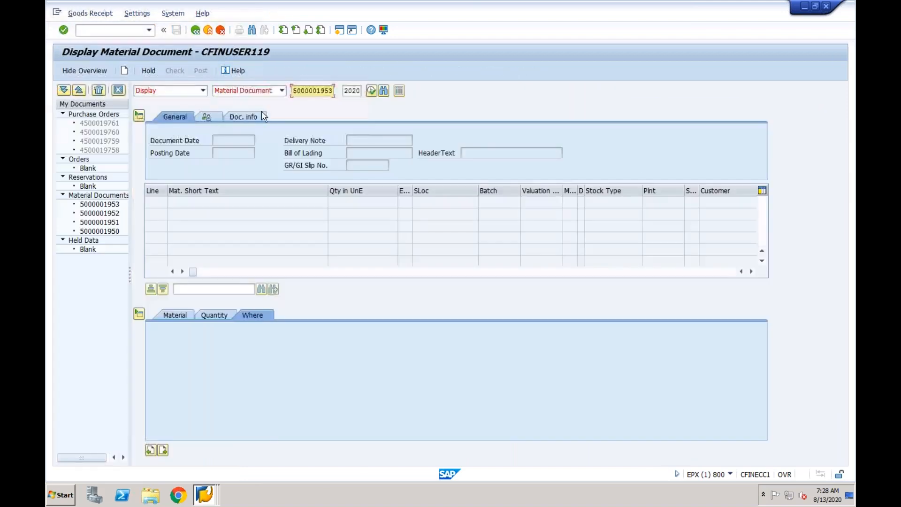
left_click(203, 91)
left_click(170, 112)
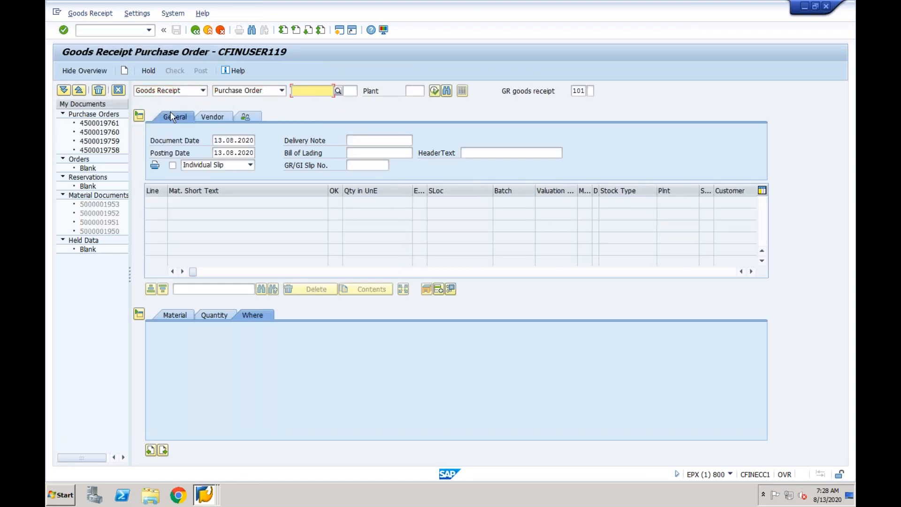
left_click(304, 90)
type("4500019762")
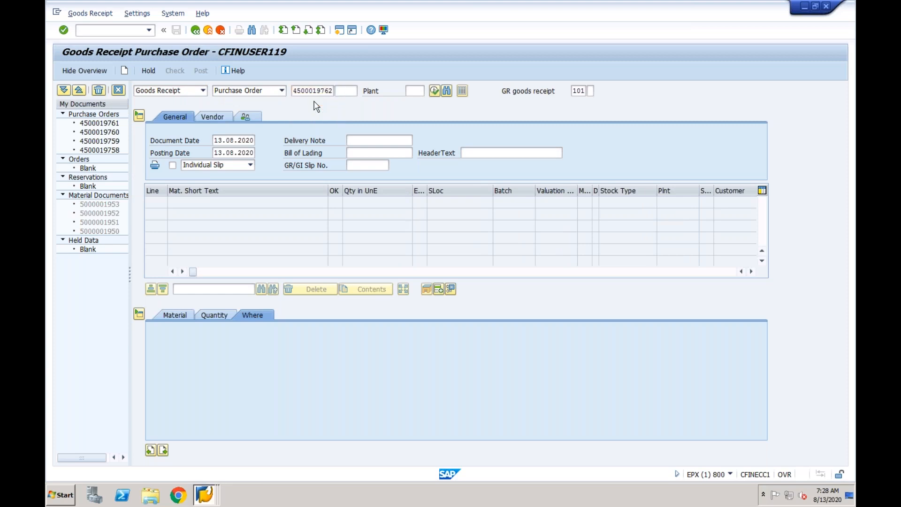
key("Return")
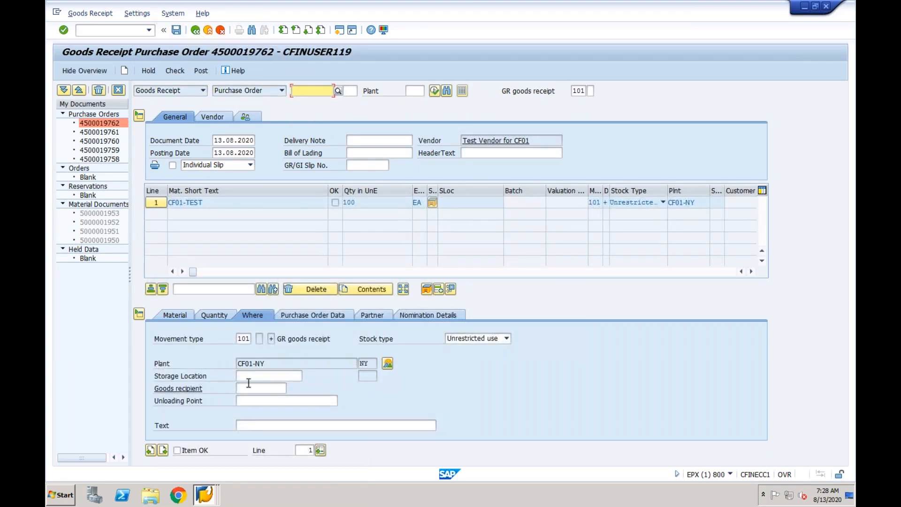
- Set the item's storage location to NY01, mark the item as OK, and post the goods receipt
left_click(246, 376)
left_click(247, 385)
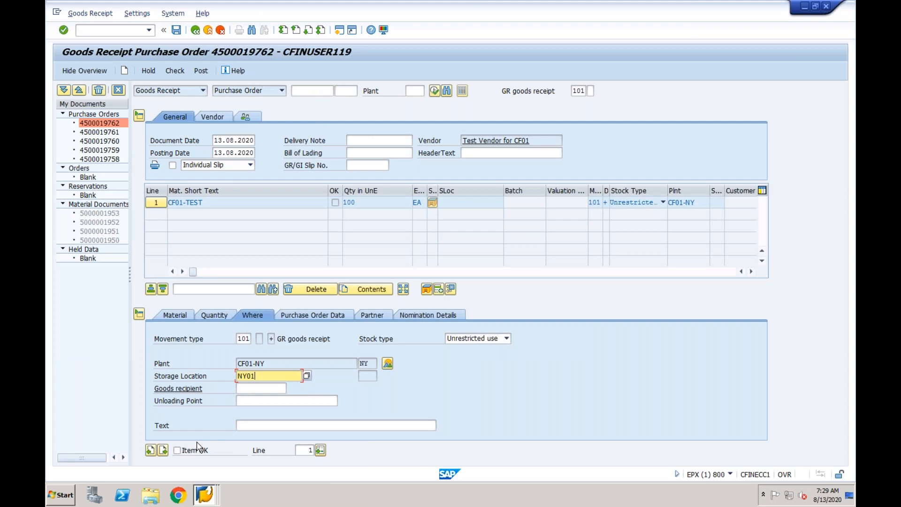
left_click(183, 451)
left_click(176, 29)
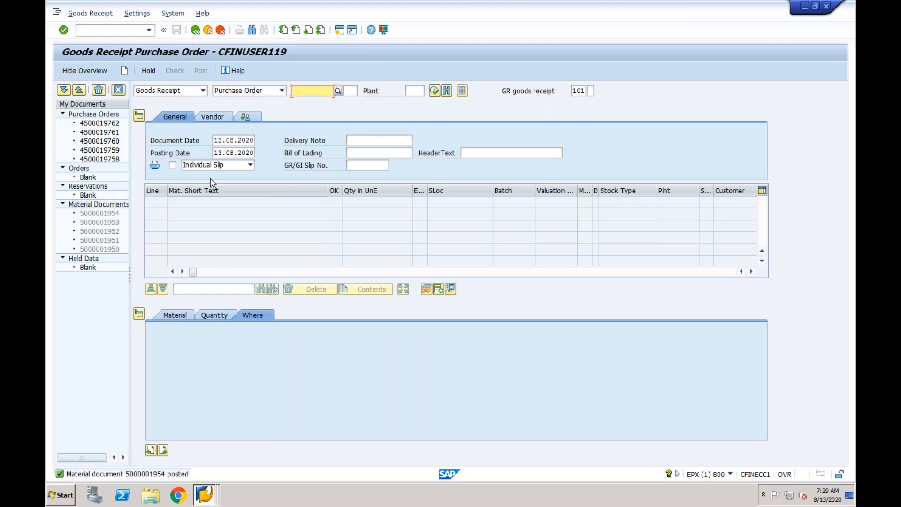
- Switch to displaying material documents and call up the goods receipt just posted for 2020
left_click(203, 90)
left_click(176, 110)
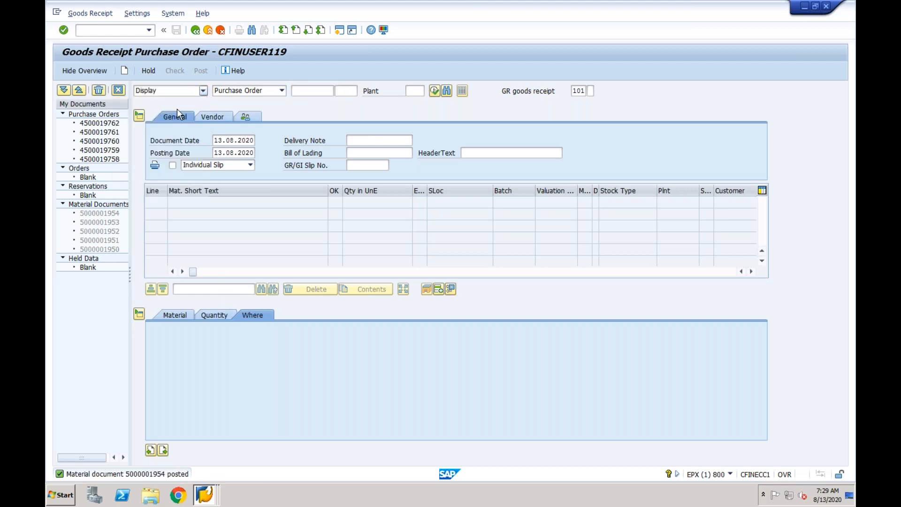
left_click(254, 117)
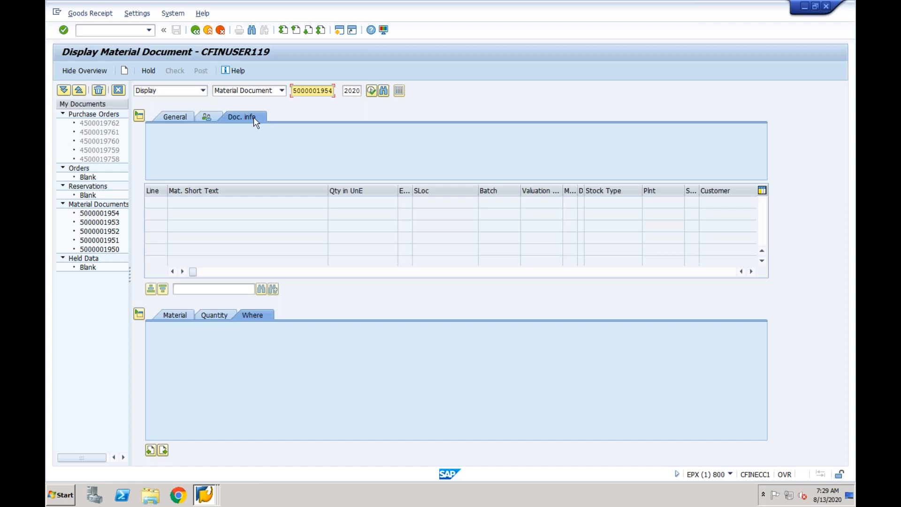
left_click(187, 117)
left_click(372, 90)
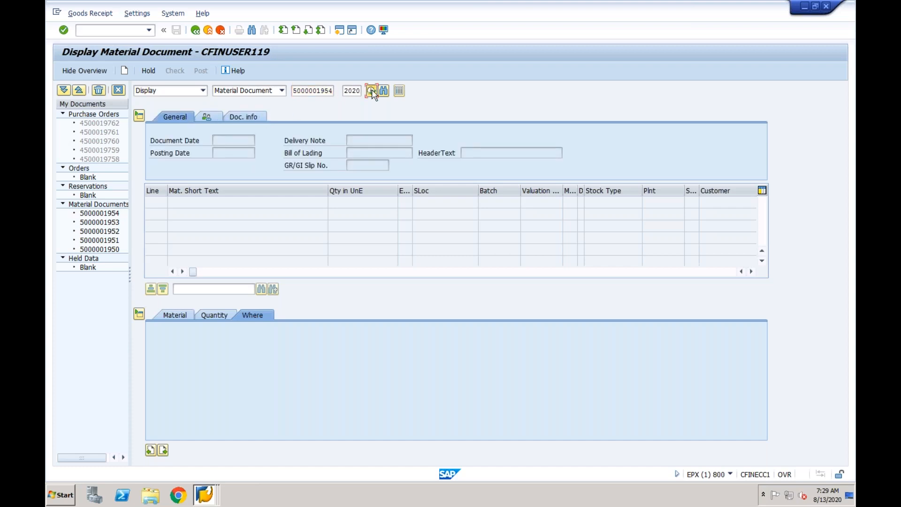
- Open the FI document belonging to the displayed material document from its document information
left_click(282, 118)
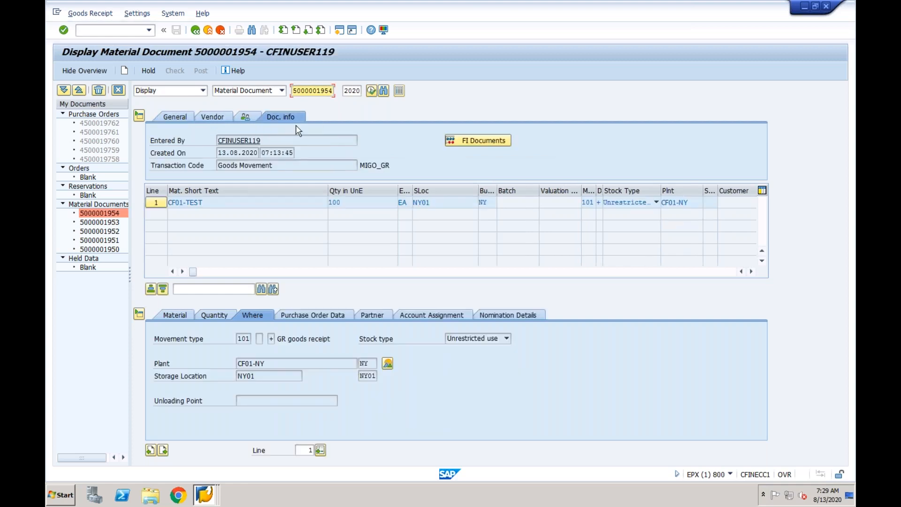
left_click(478, 141)
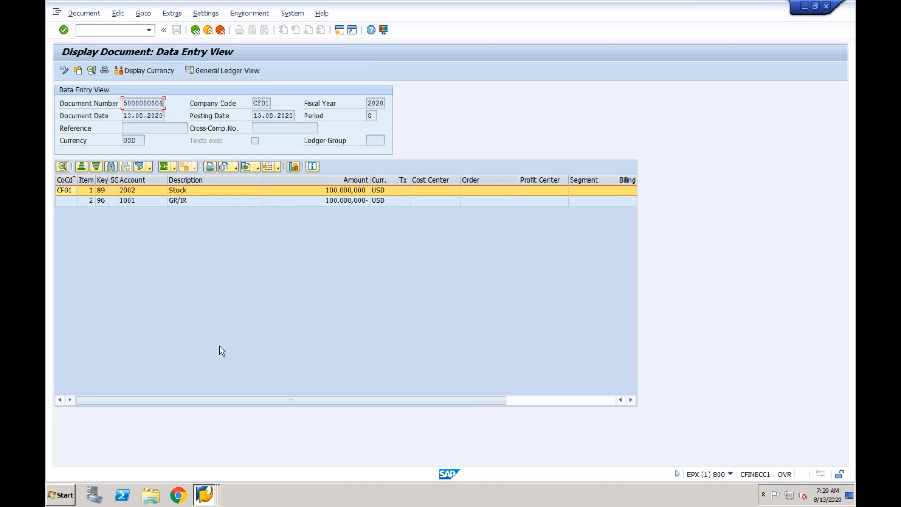
- In a new session from the Customizing Central Finance Source system window, open General Table Display and list all entries of table CFIN_ACCIT
left_click(206, 493)
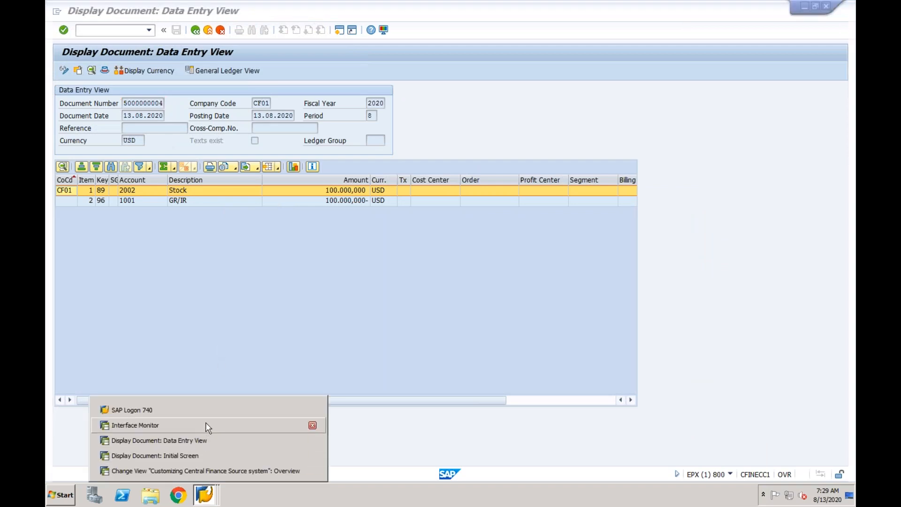
left_click(203, 466)
left_click(339, 30)
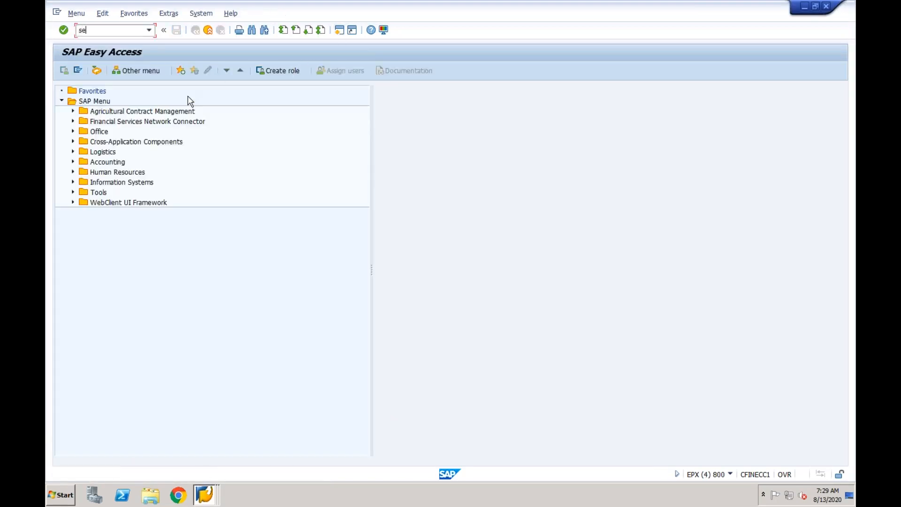
type("se16")
key("Return")
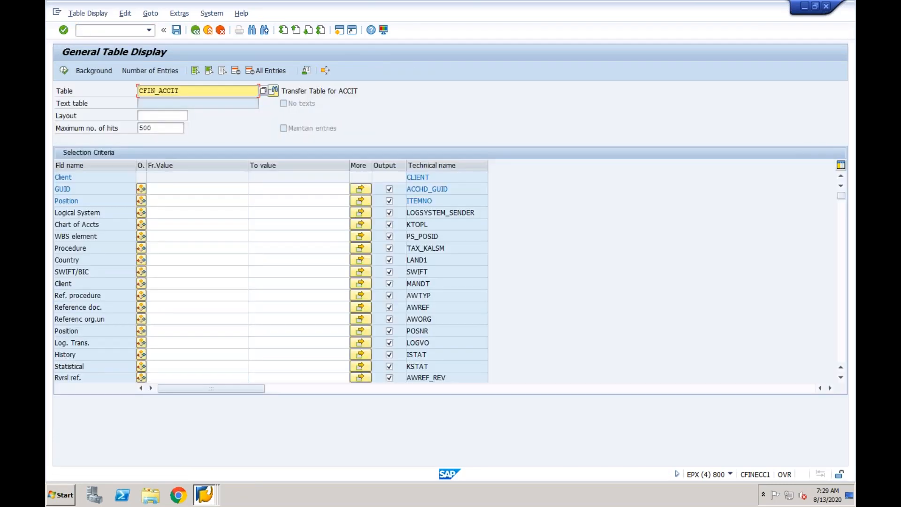
left_click(64, 70)
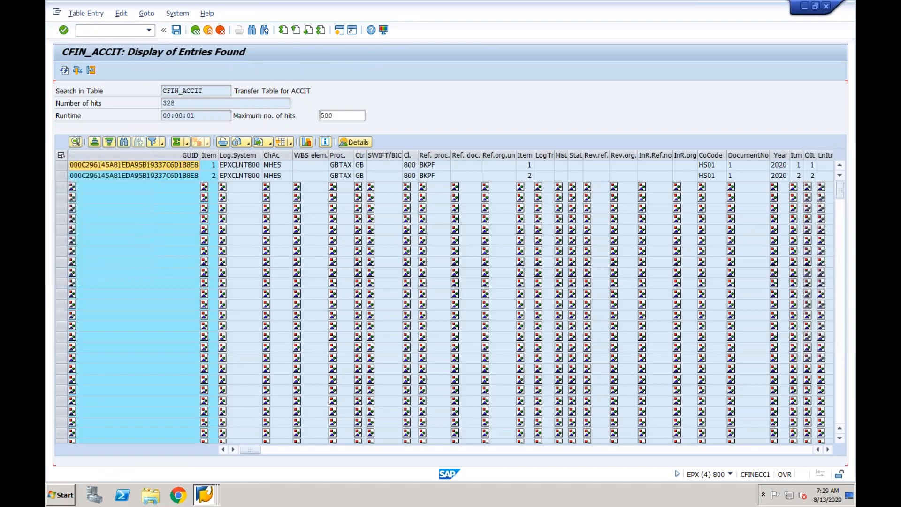
- Return to the selection criteria, restrict the chart of accounts to CF01, and list the CFIN_ACCIT entries again
left_click(196, 30)
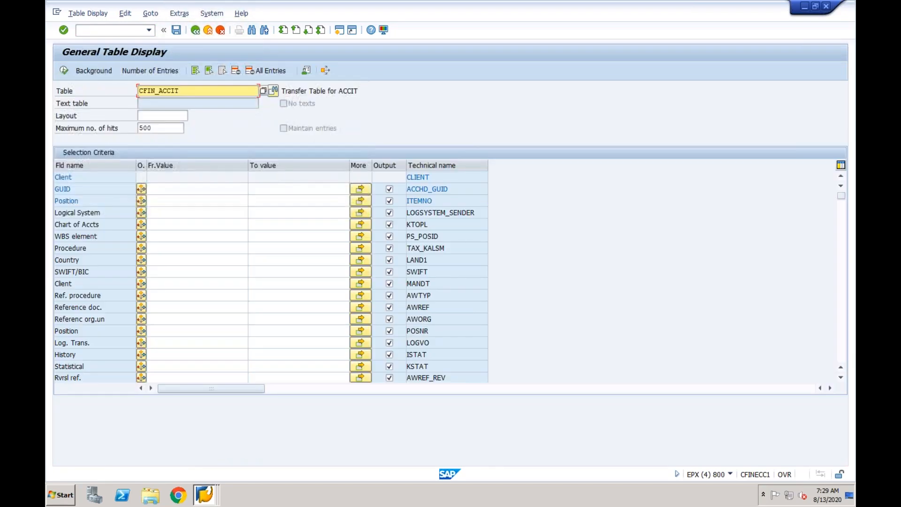
left_click(172, 224)
type("CF01")
left_click(63, 71)
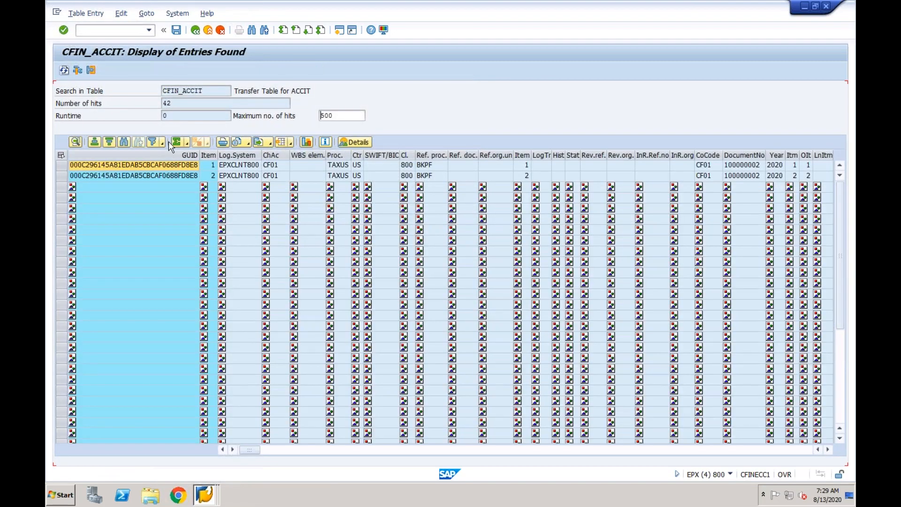
left_click_drag(177, 107, 161, 103)
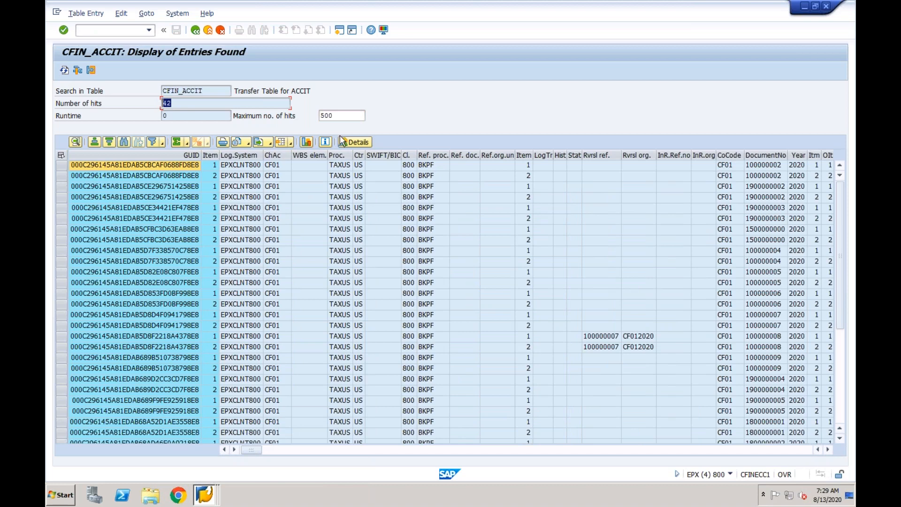
- Find and select both line items of the goods receipt's accounting document in the CFIN_ACCIT list, and examine their posting details
left_click(841, 351)
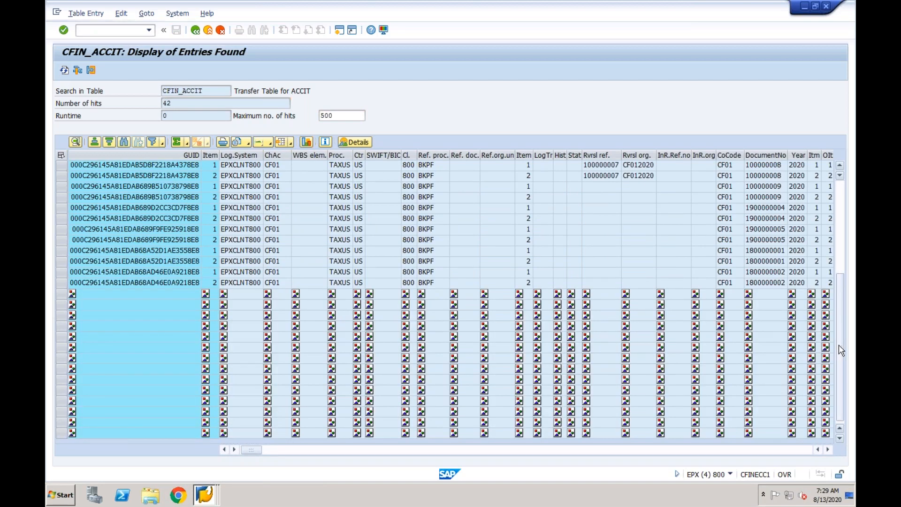
left_click(794, 425)
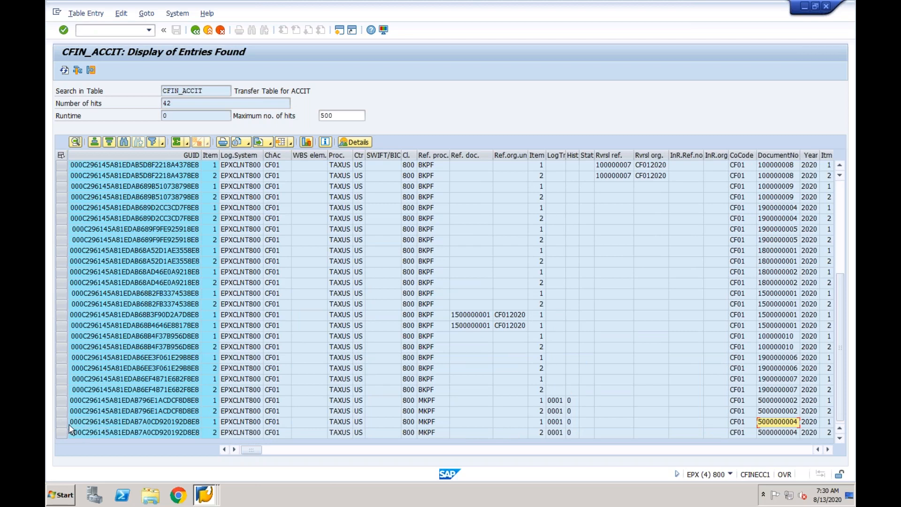
left_click_drag(61, 422, 65, 432)
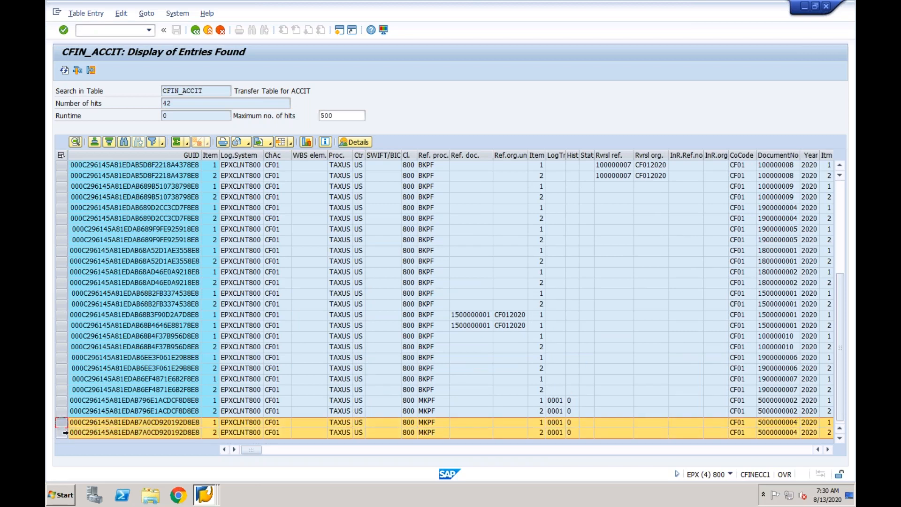
left_click(306, 450)
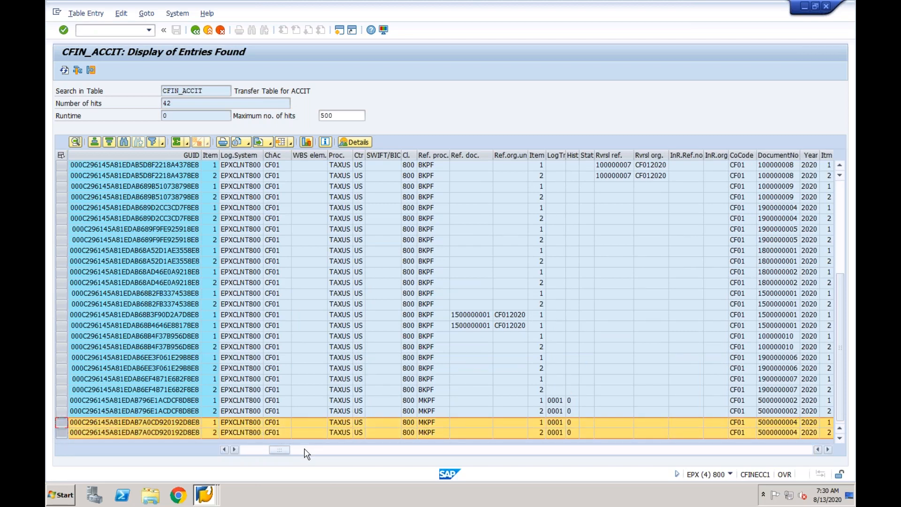
left_click(360, 450)
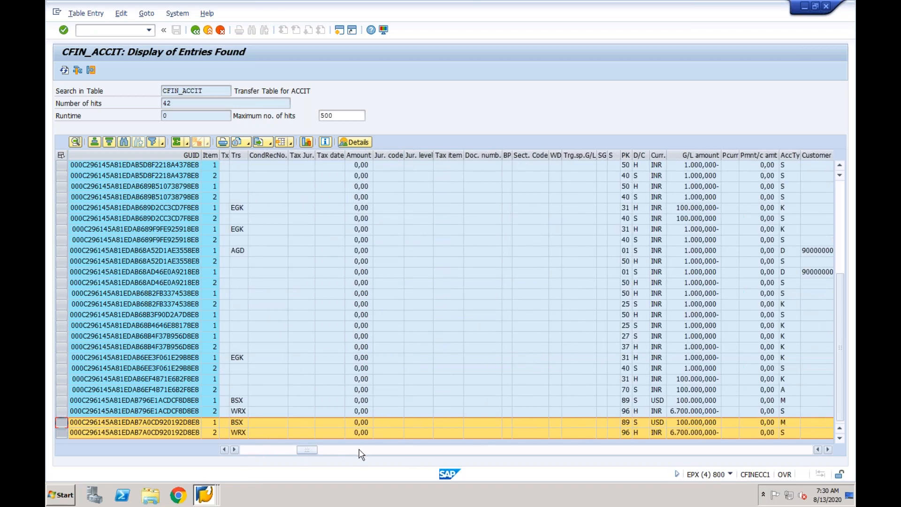
- Recheck the source accounting document, return to the Interface Monitor session, and refresh the Central Finance interface statuses
left_click(205, 493)
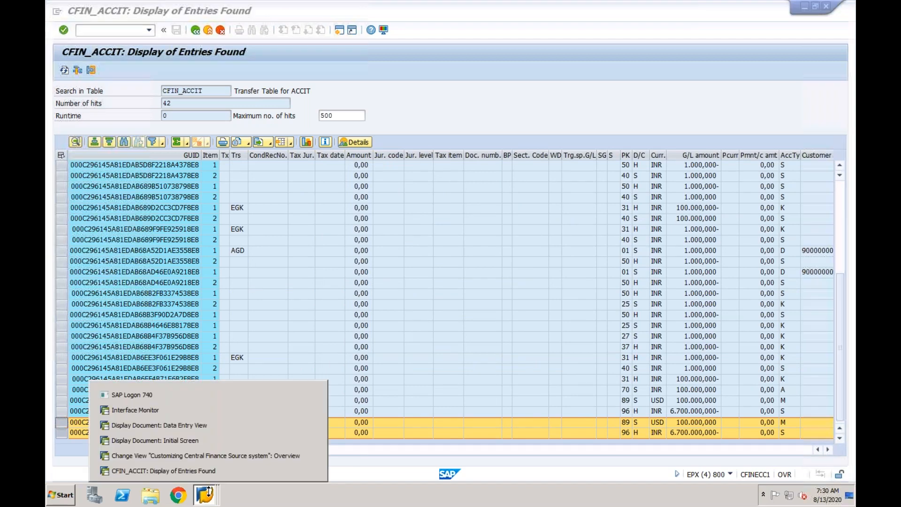
left_click(203, 409)
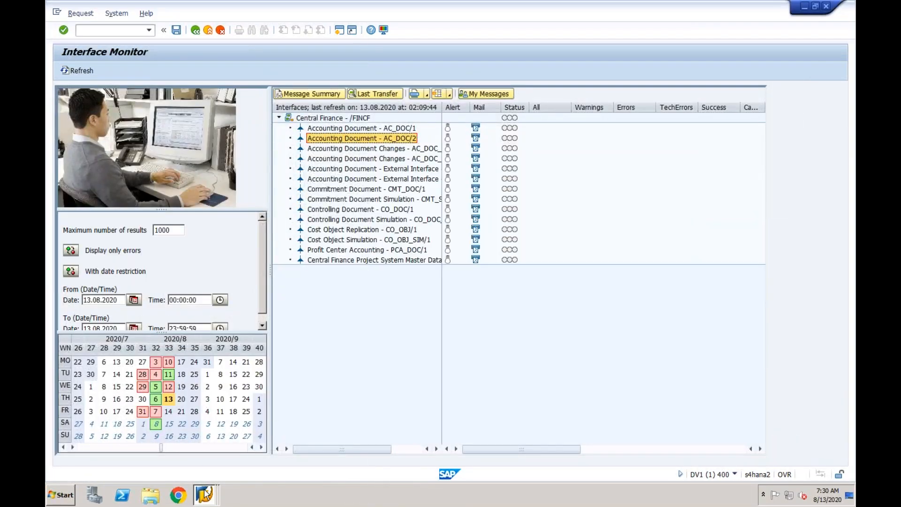
left_click(206, 493)
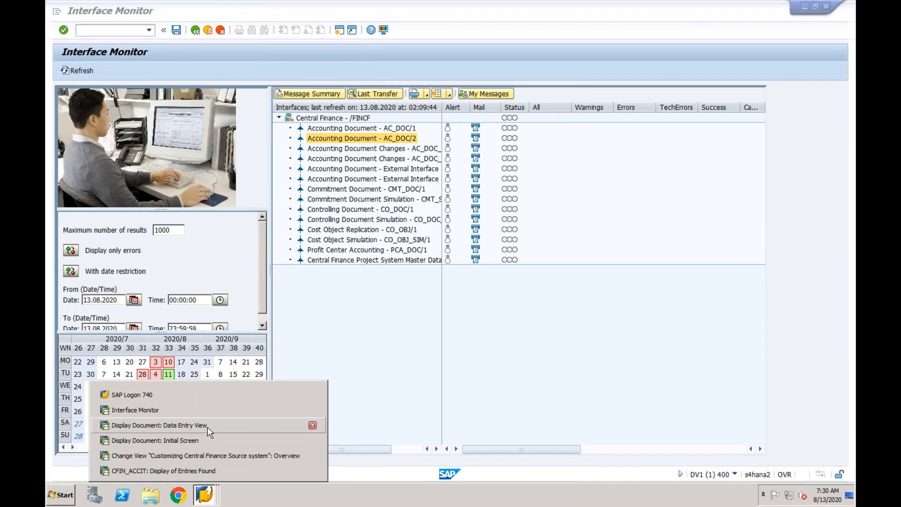
left_click(208, 426)
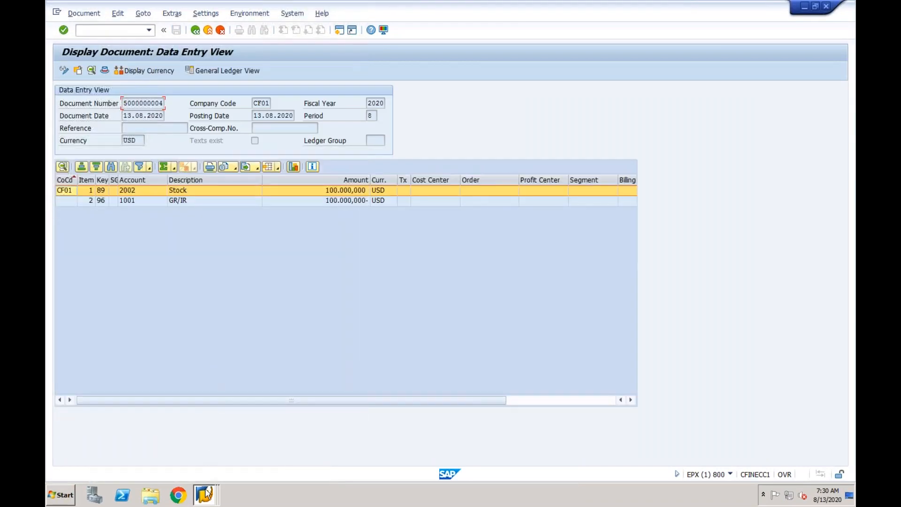
left_click(207, 492)
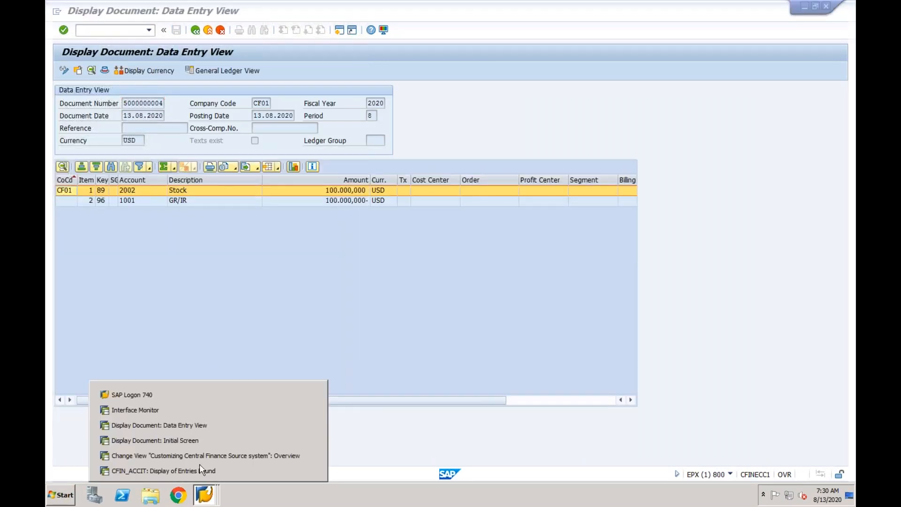
left_click(197, 411)
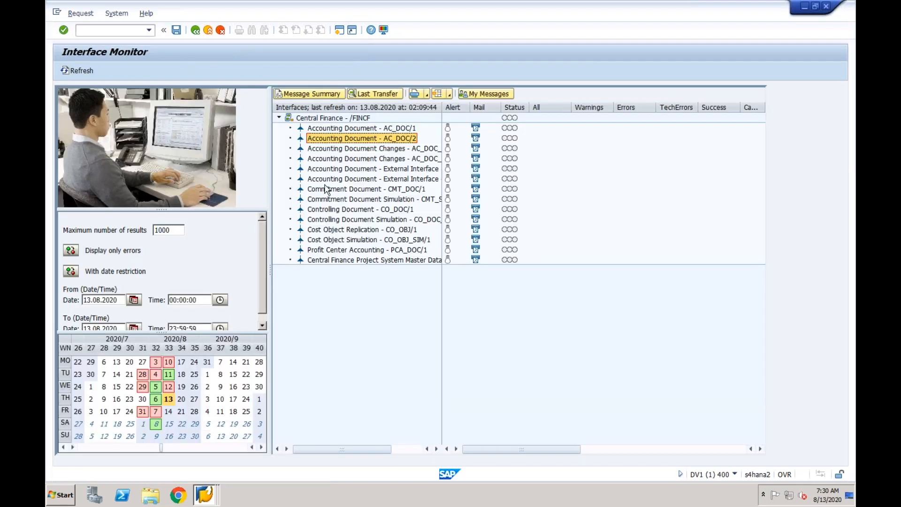
left_click(79, 70)
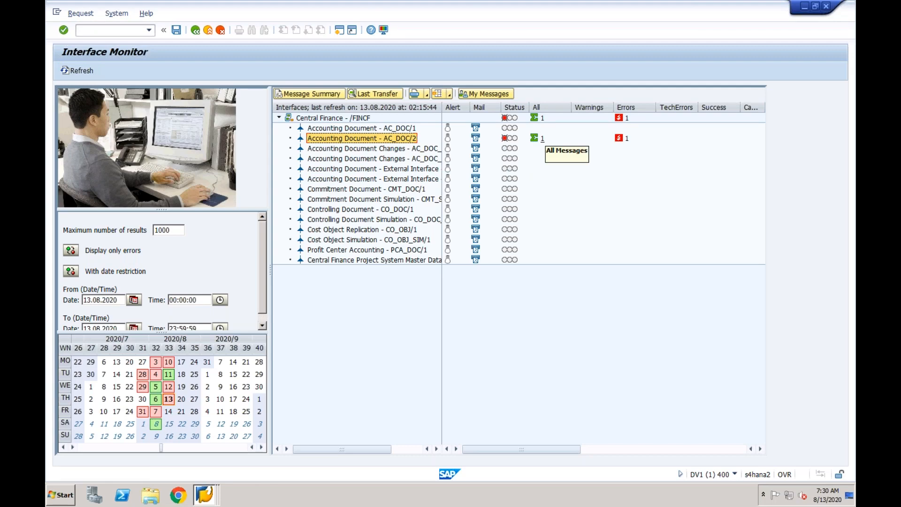
- Open the AC_DOC/2 accounting document message in Error Handling and trace both G/L account log messages to their item lines
double_click(366, 139)
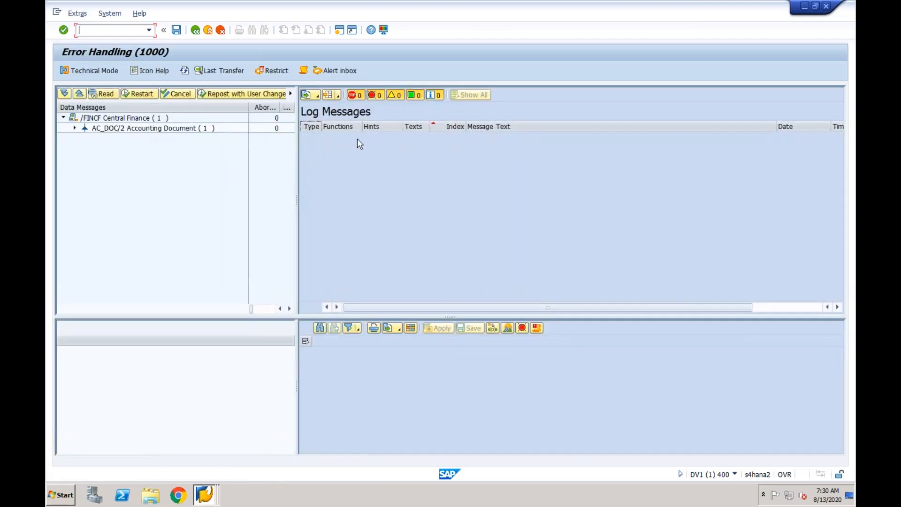
left_click(74, 128)
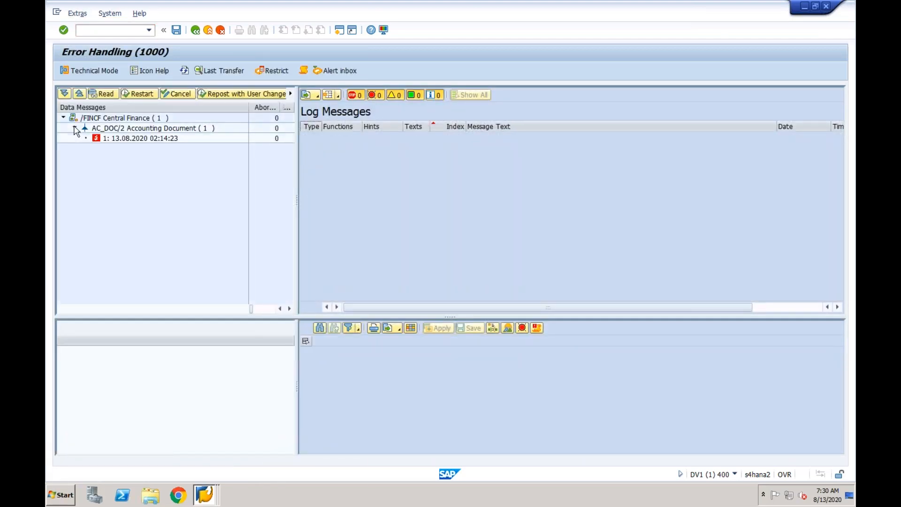
left_click(107, 139)
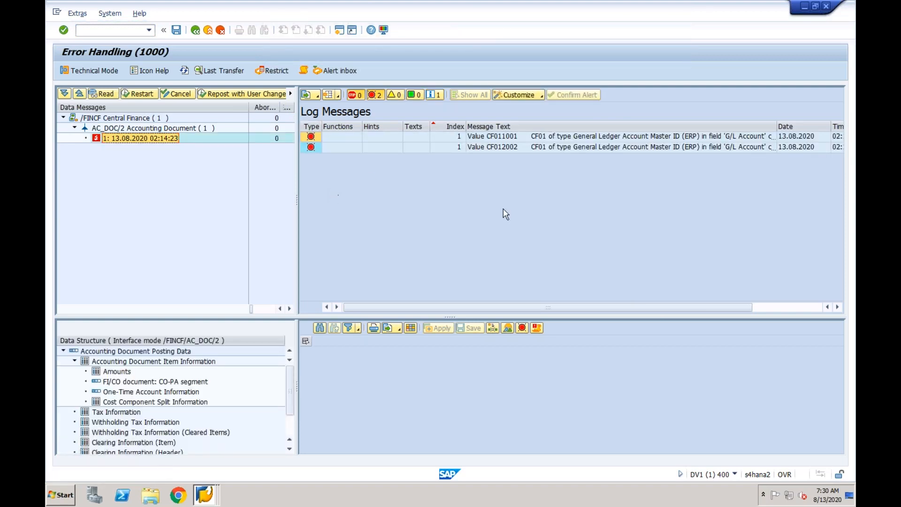
left_click(572, 137)
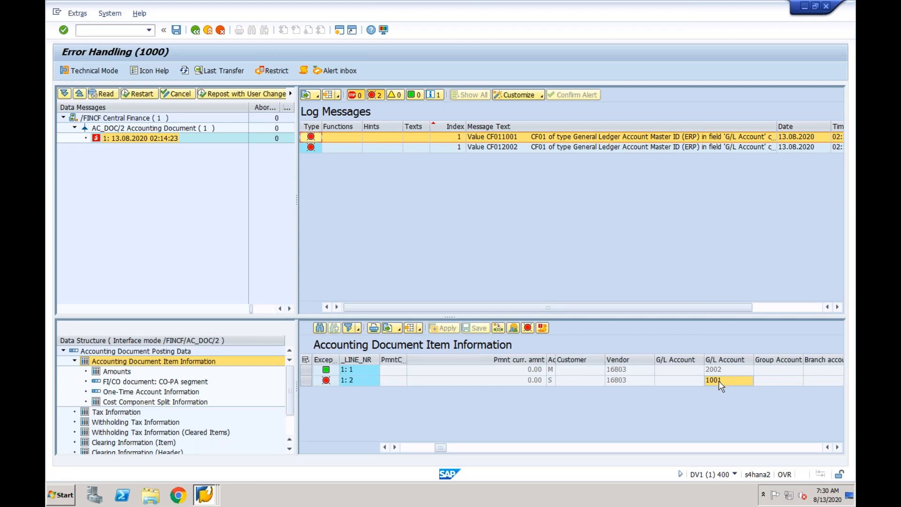
left_click(690, 148)
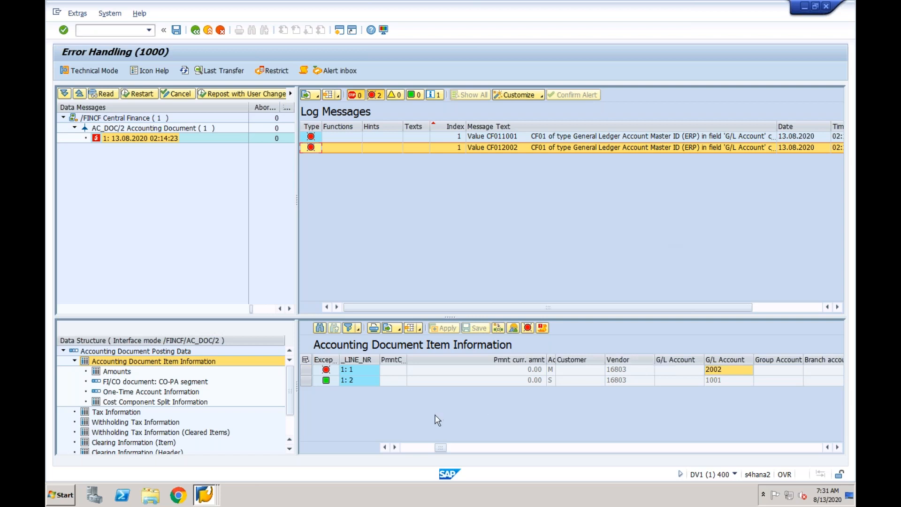
- Open an additional Central Finance session and return to the Error Handling session
left_click(415, 448)
left_click(407, 449)
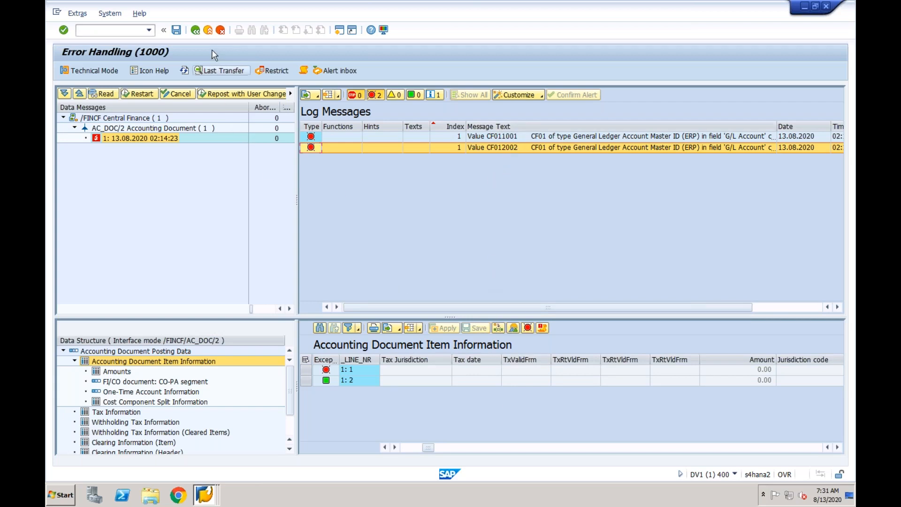
left_click(339, 30)
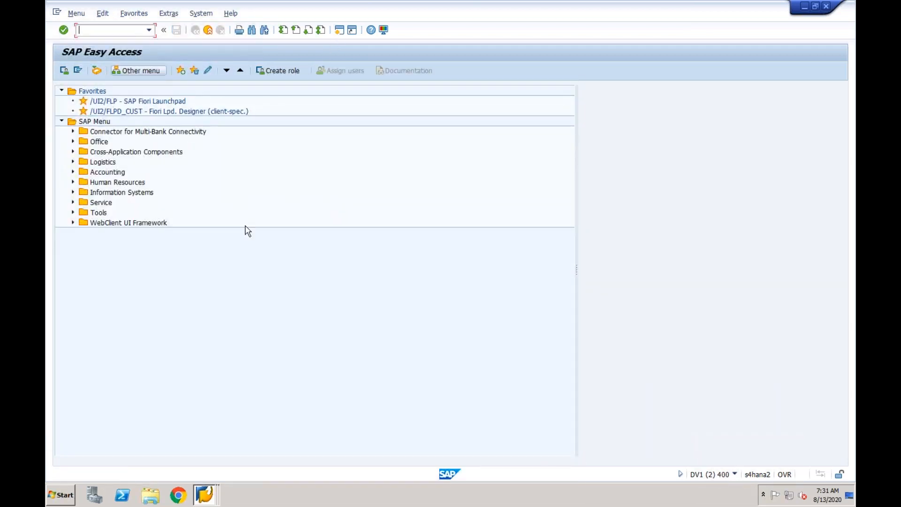
left_click(205, 497)
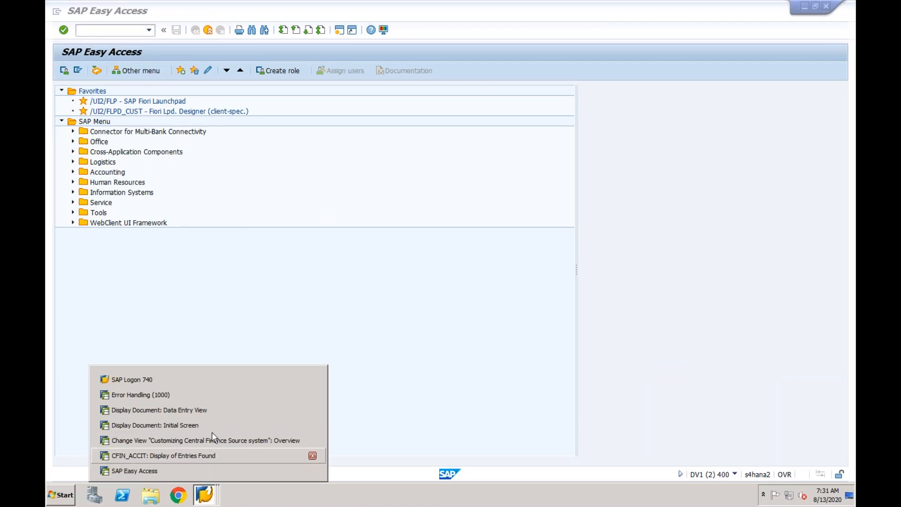
left_click(226, 398)
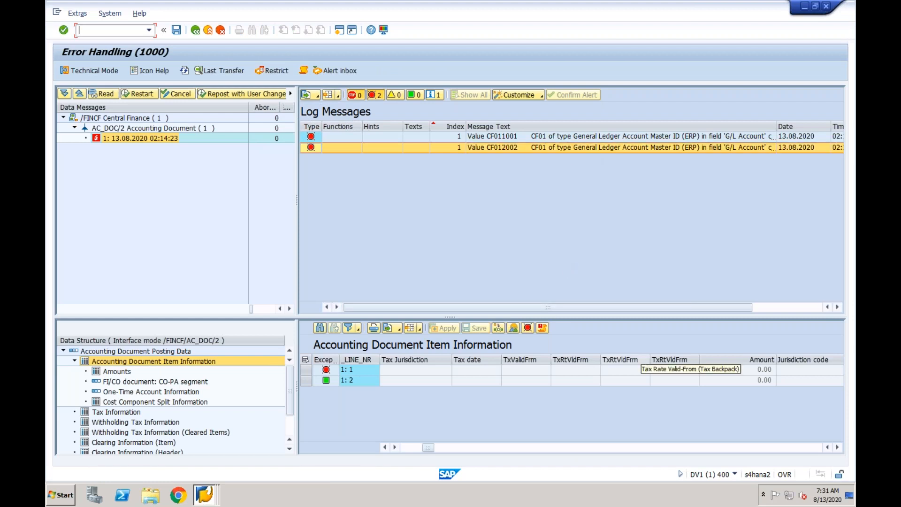
- Examine the reference document and document number details of both line items in the accounting document item information
left_click(409, 448)
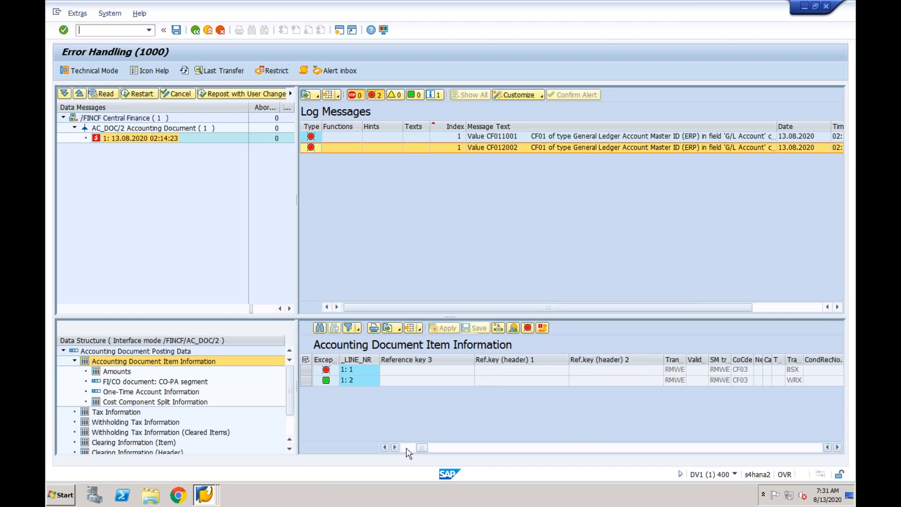
left_click(407, 448)
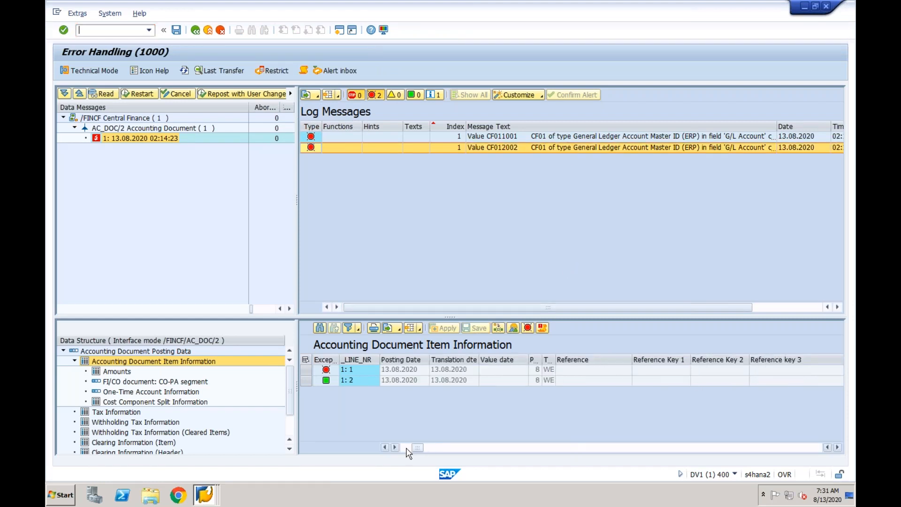
left_click(407, 448)
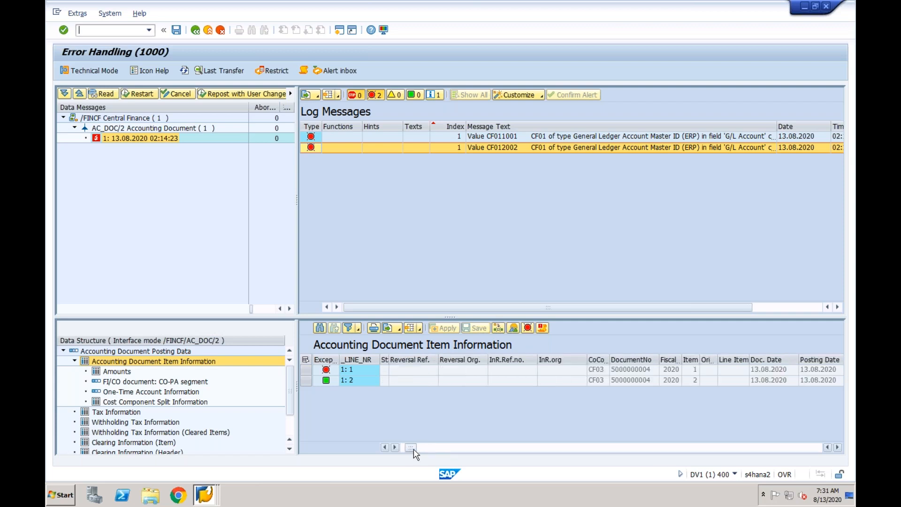
left_click(402, 448)
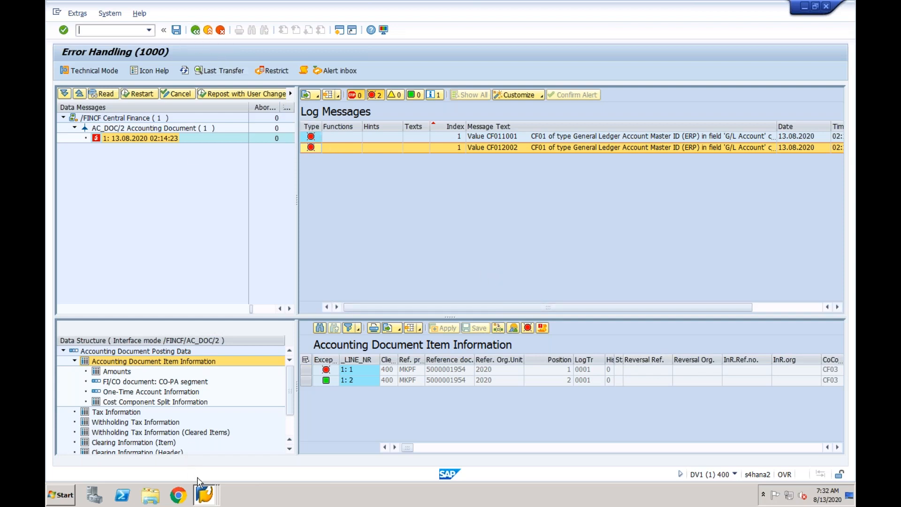
- Switch to the ECC document display session and start a new G/L account posting with document date 13082020
left_click(204, 493)
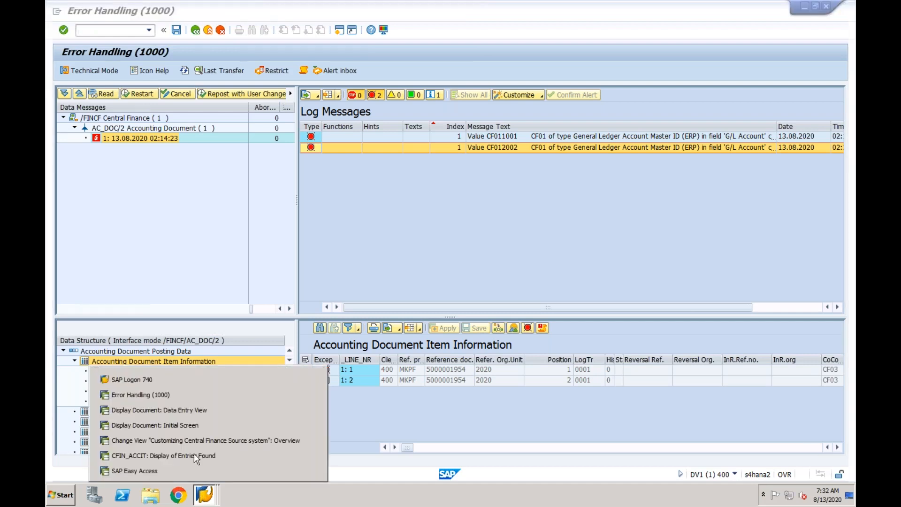
left_click(190, 413)
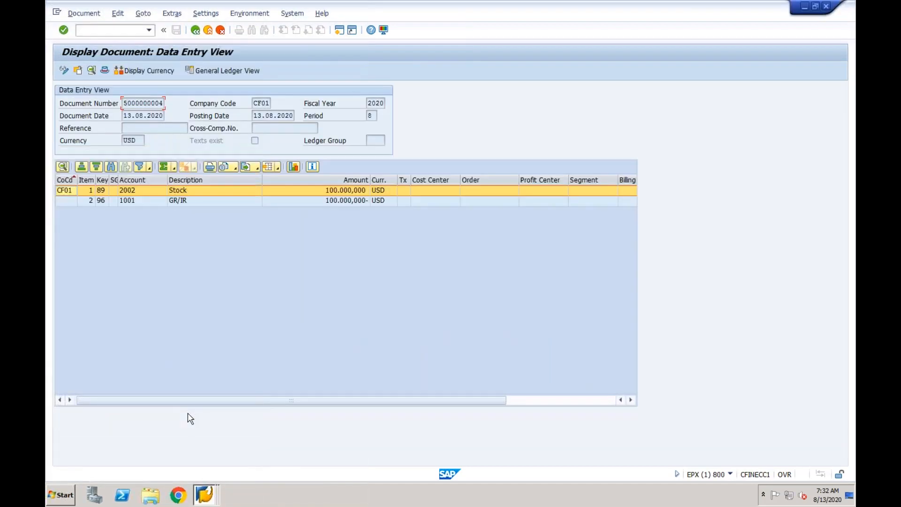
type("/nfb")
key("BackSpace")
type("b50")
key("Return")
type("13082020")
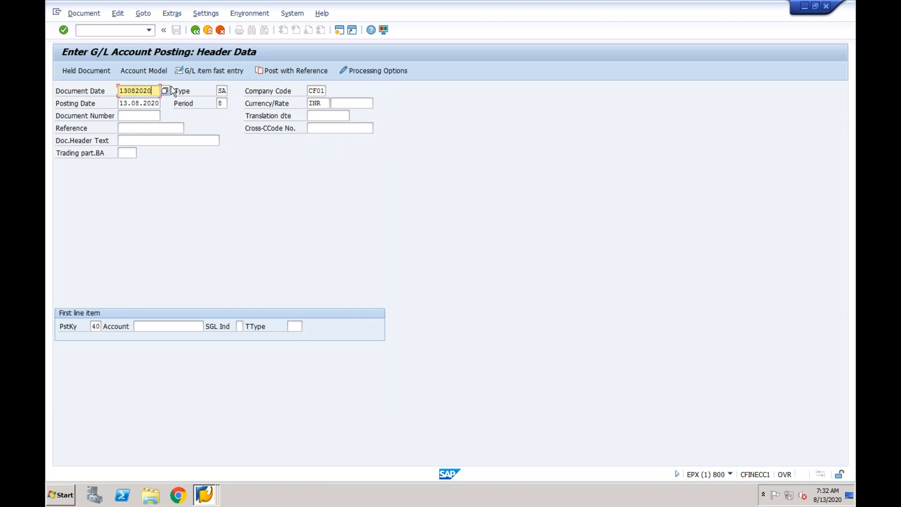
- Add a debit item with posting key 40 on G/L account 4000 for 1000 INR, assigned to cost center CF01-1
left_click(149, 326)
type("4000")
key("Return")
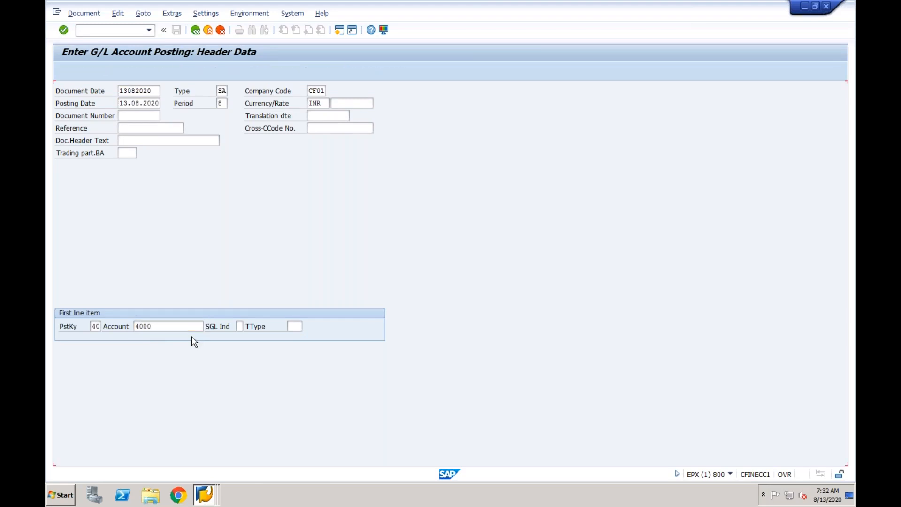
type("1000")
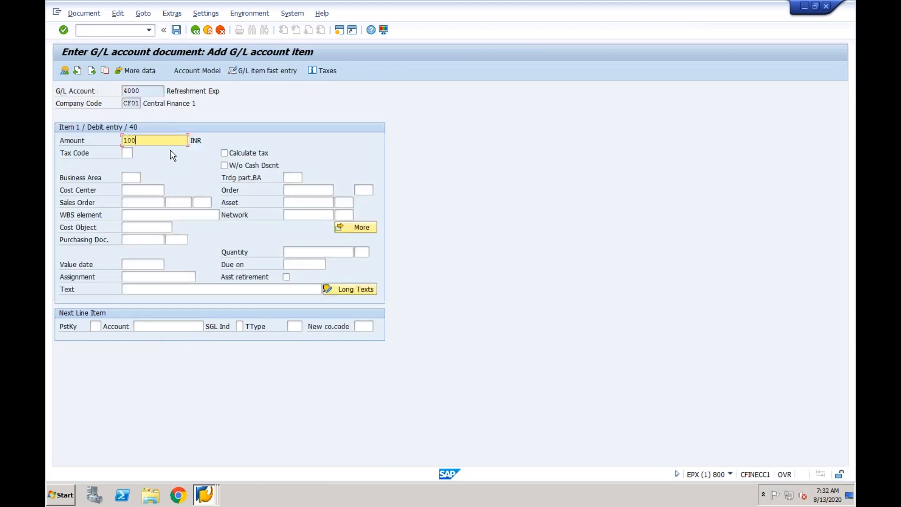
left_click(140, 190)
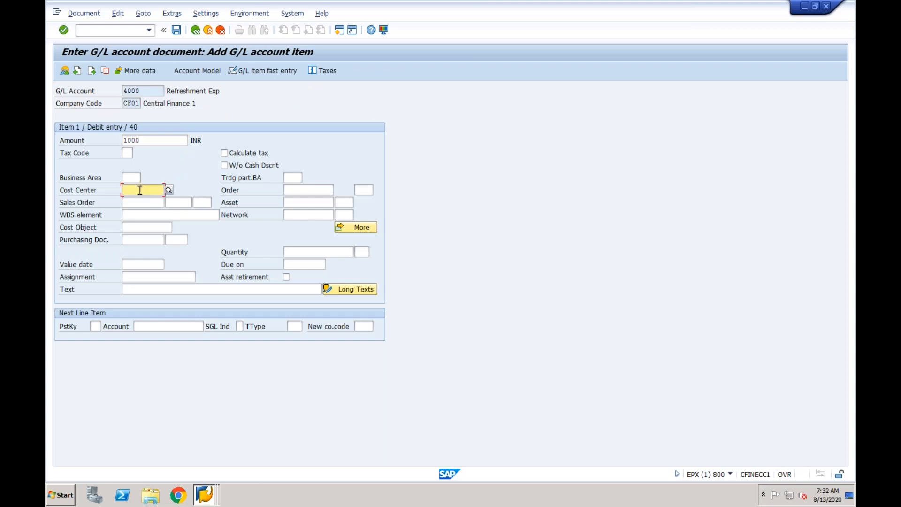
type("cf01-1")
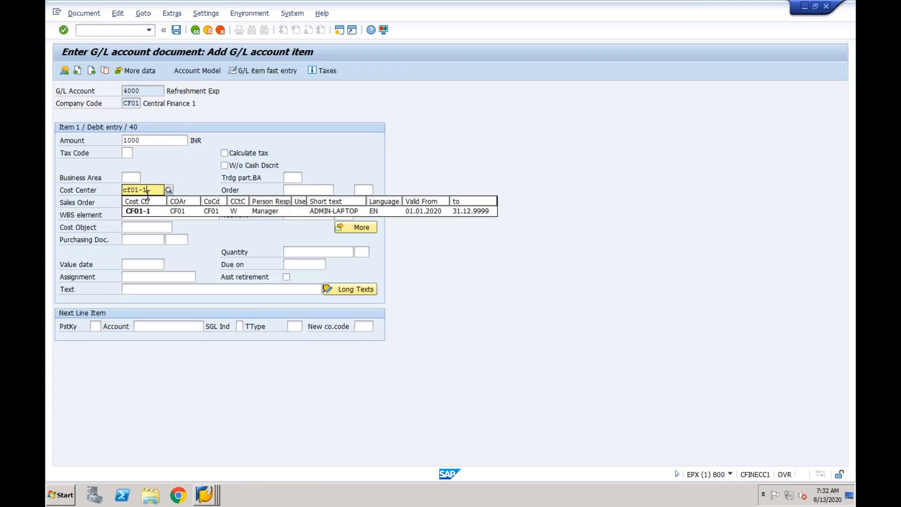
left_click(144, 211)
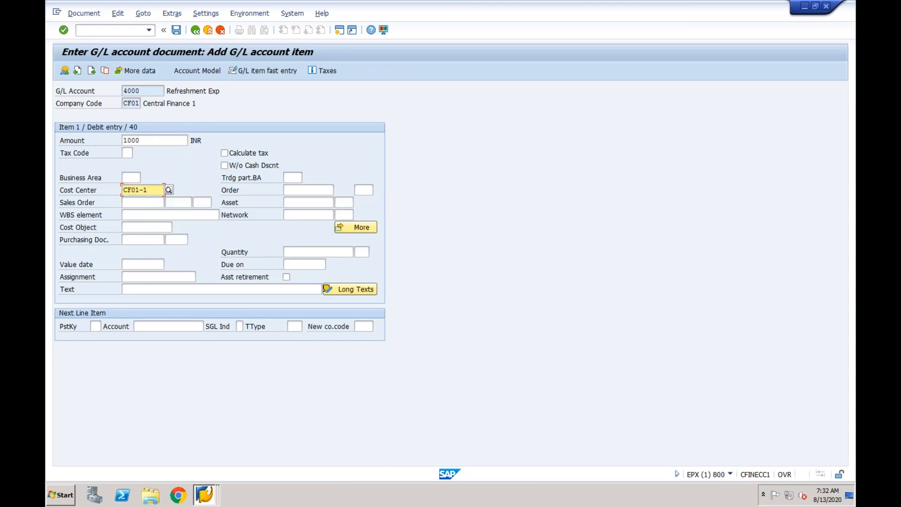
- Add a credit item with posting key 50 on G/L account 2000 for 1000 INR and post the document
left_click(97, 327)
type("50")
type("2000")
key("Return")
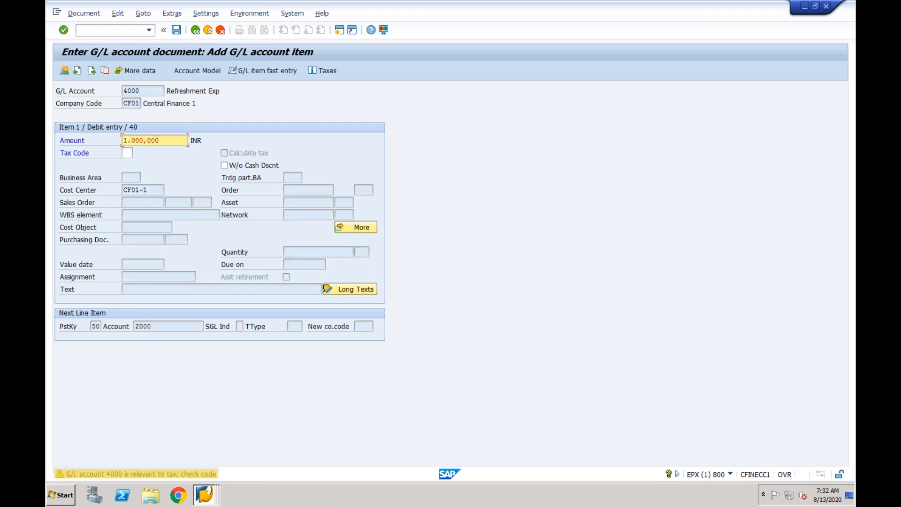
type("1000")
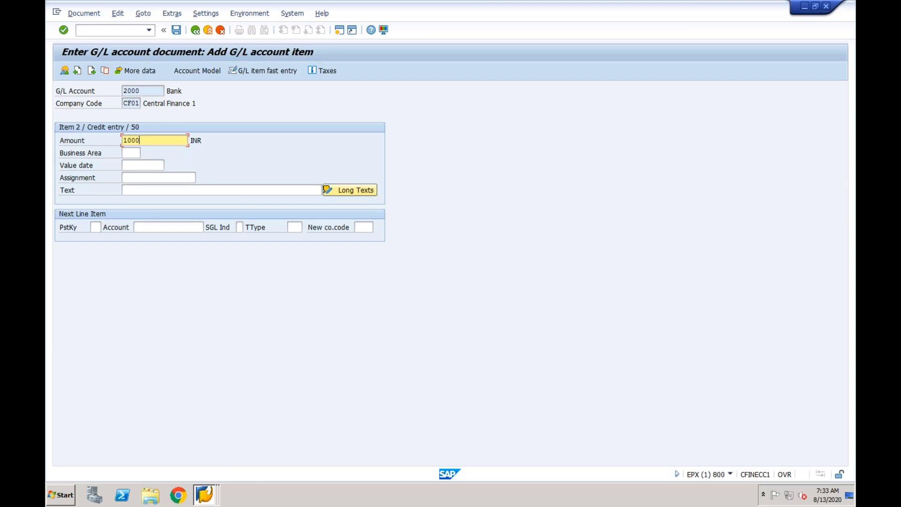
left_click(176, 30)
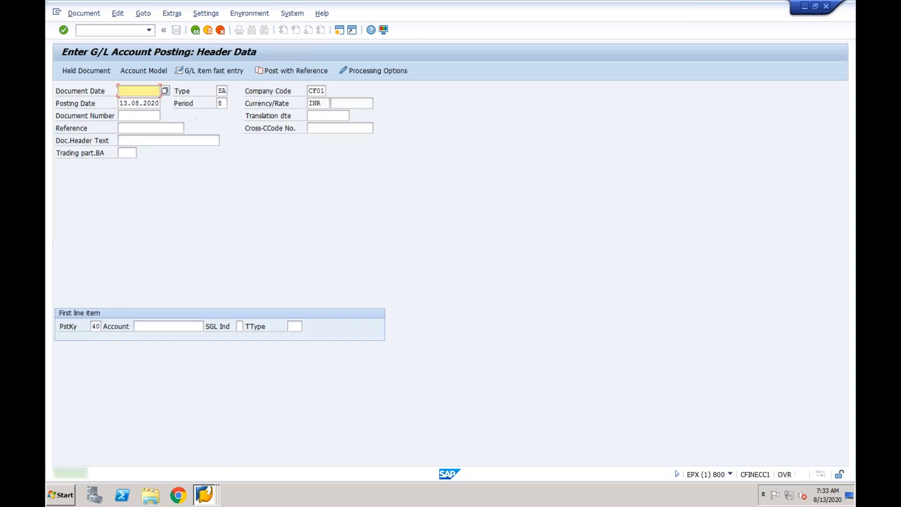
- Display the document just posted and check the accounting and controlling documents listed in its document environment
left_click(94, 14)
left_click(97, 53)
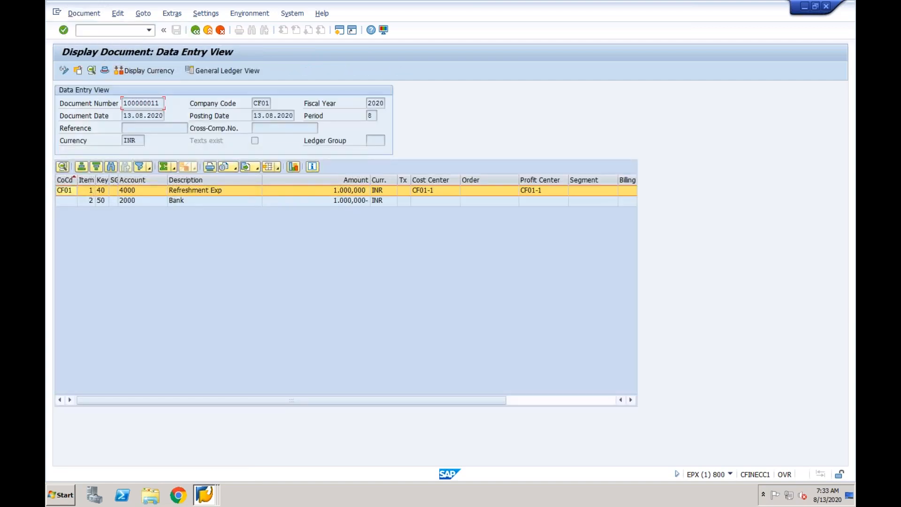
left_click(249, 14)
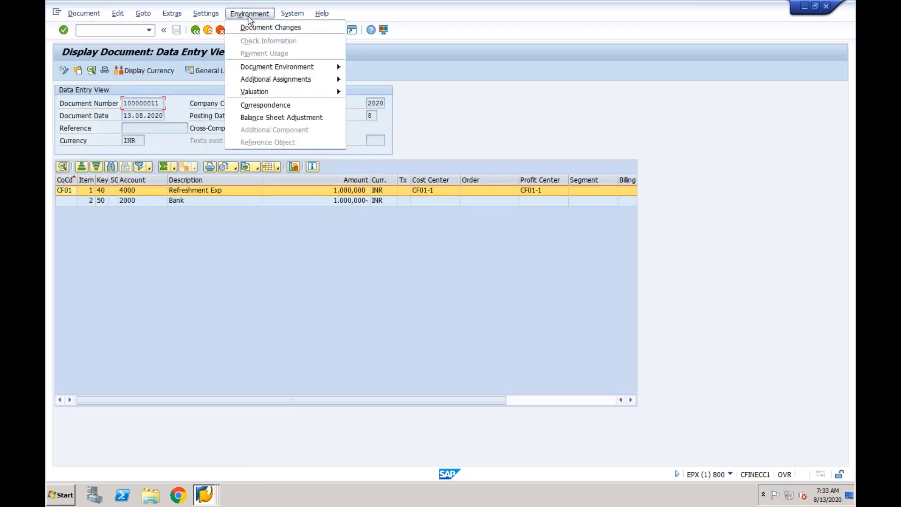
mouse_move(303, 68)
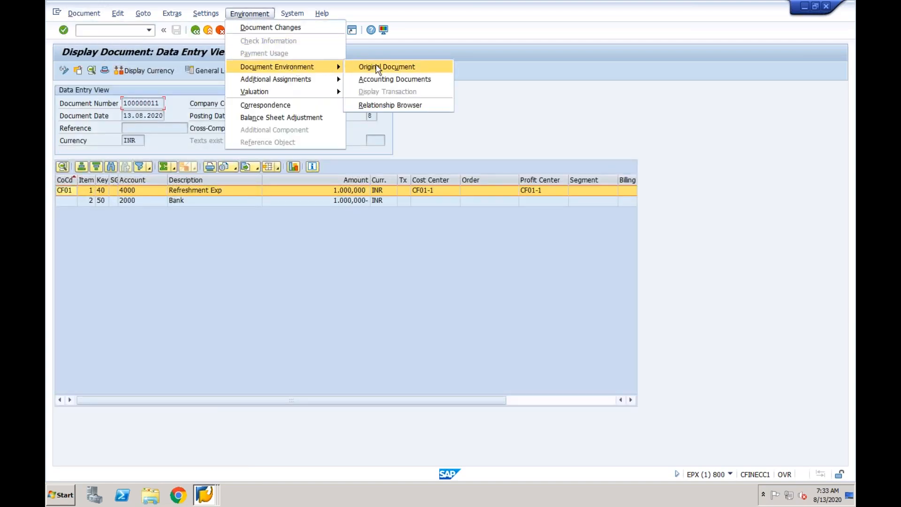
left_click(379, 80)
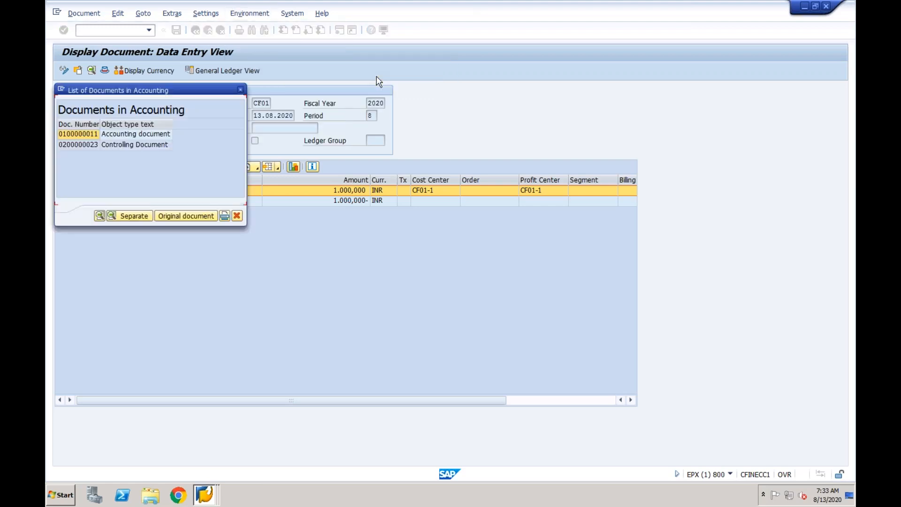
left_click(160, 133)
left_click(161, 145)
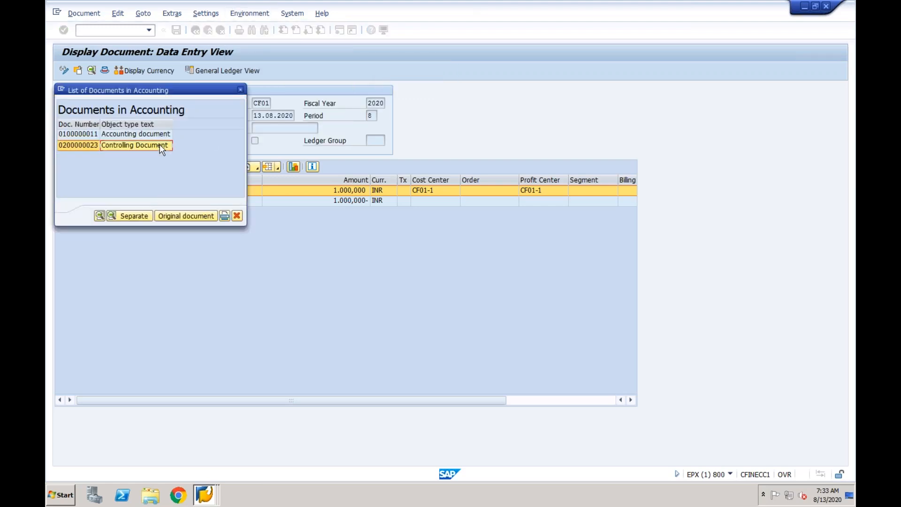
left_click(159, 134)
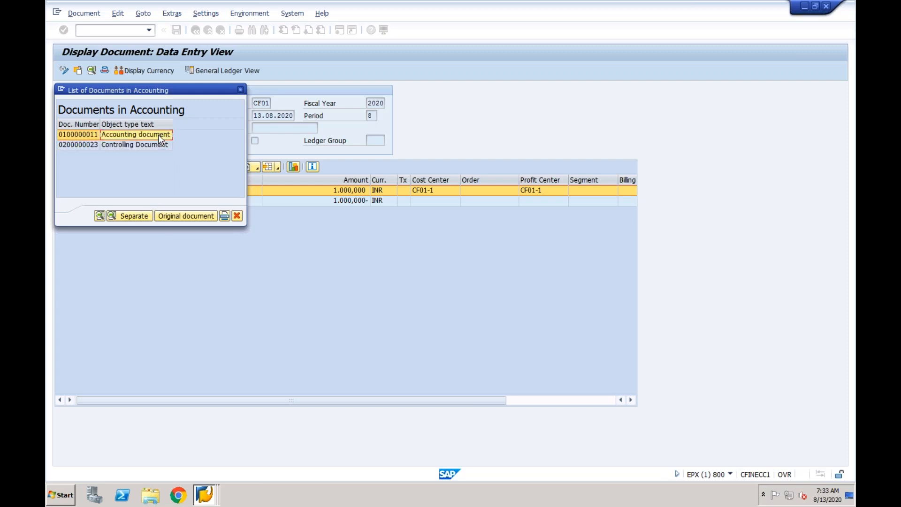
left_click(159, 145)
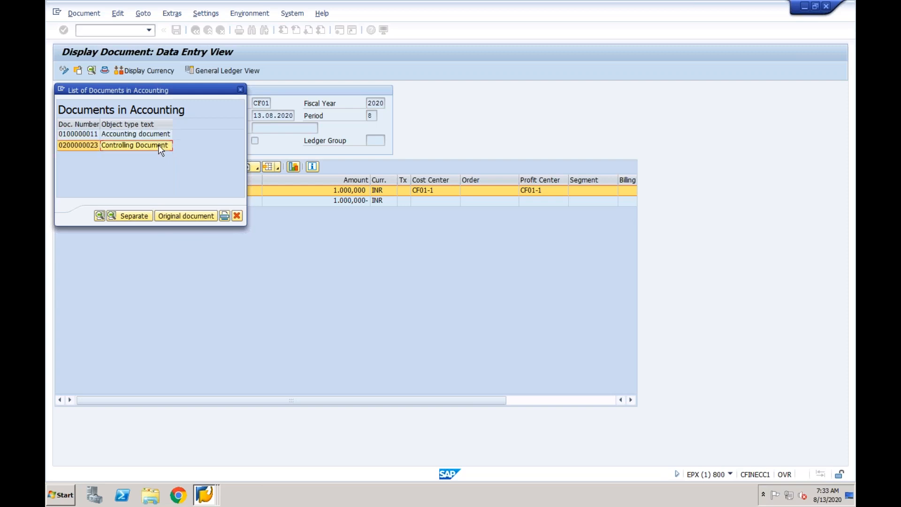
left_click(241, 90)
- Select the ECC document's number, return to the Central Finance Error Handling session, and open transaction FB03 in a new session
left_click_drag(162, 101, 121, 100)
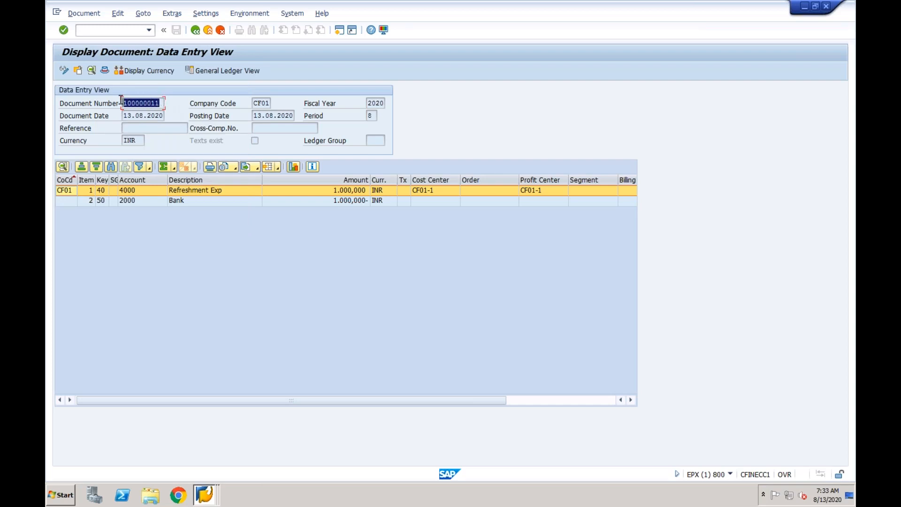
left_click(205, 495)
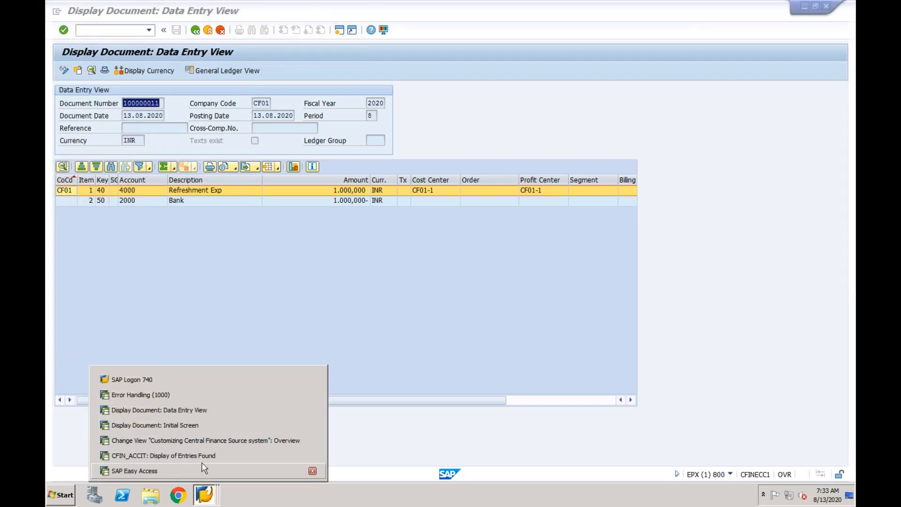
left_click(210, 428)
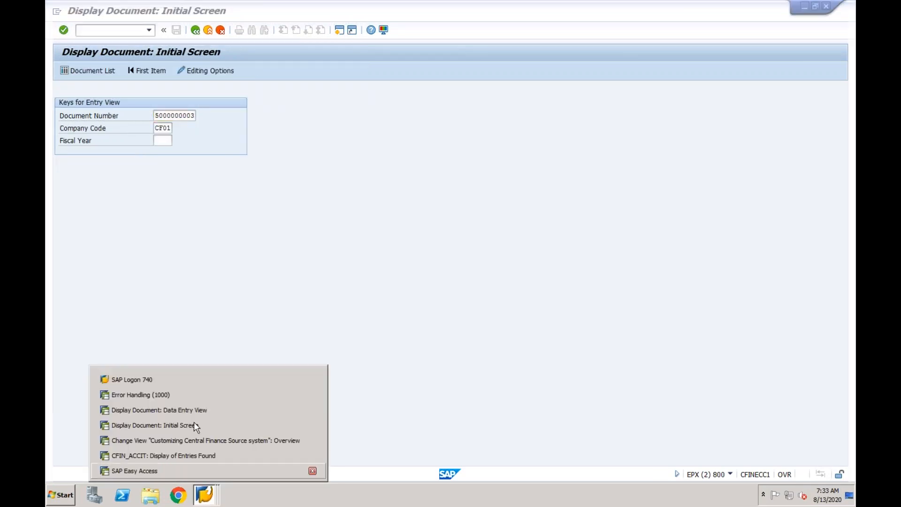
left_click(198, 398)
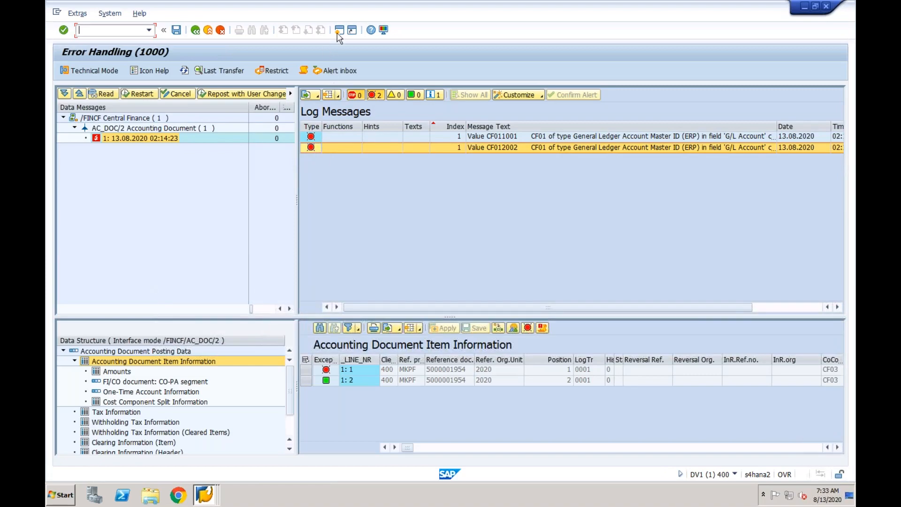
left_click(339, 30)
type("fb03")
key("Return")
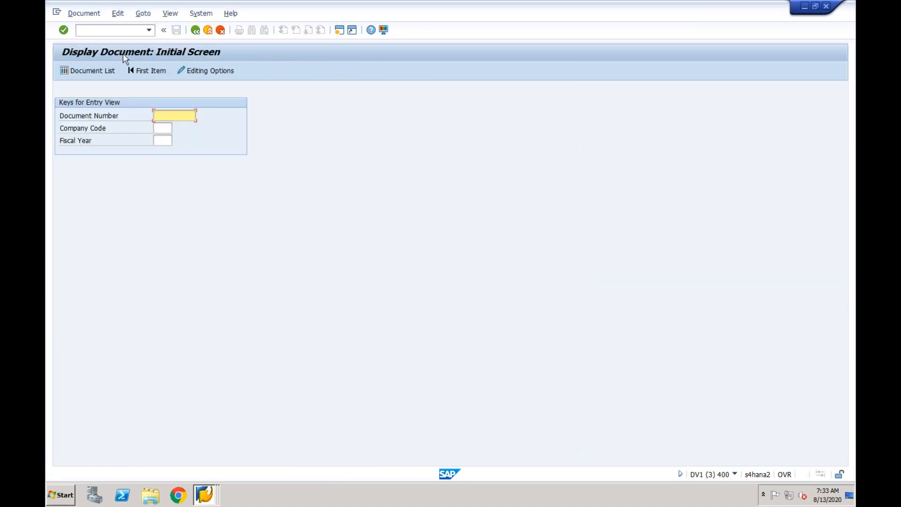
- List the Central Finance documents for company code CF03 with entry date 13082020
left_click(101, 70)
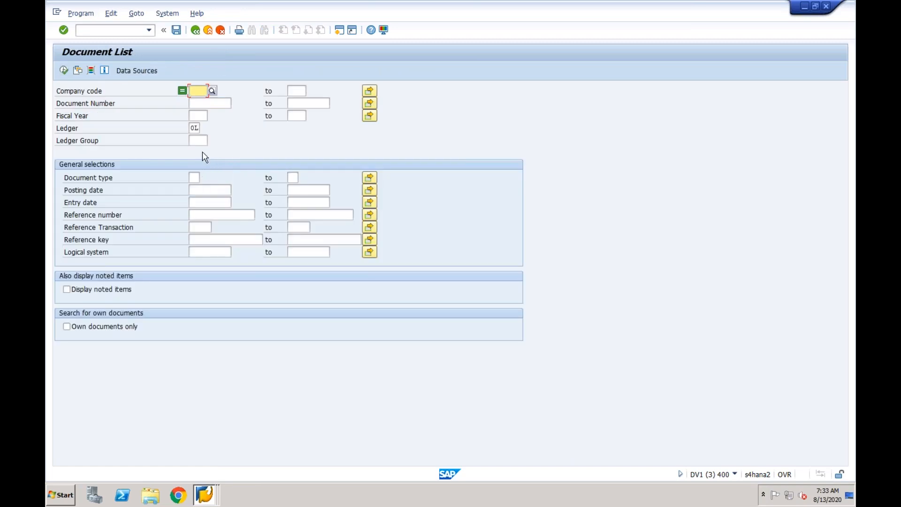
left_click(198, 89)
left_click(200, 101)
left_click(202, 200)
left_click(202, 214)
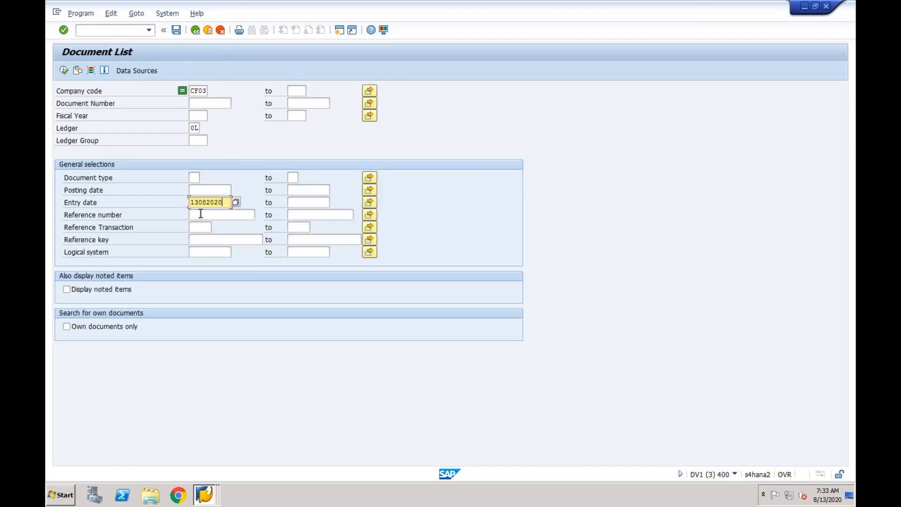
left_click(65, 70)
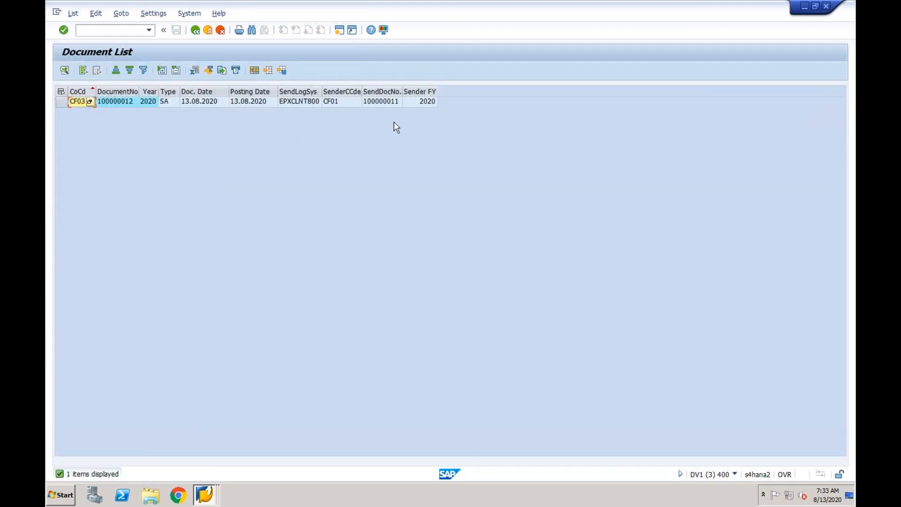
- Open the replicated document from the list, try to display its related accounting documents, and leave the display
double_click(116, 102)
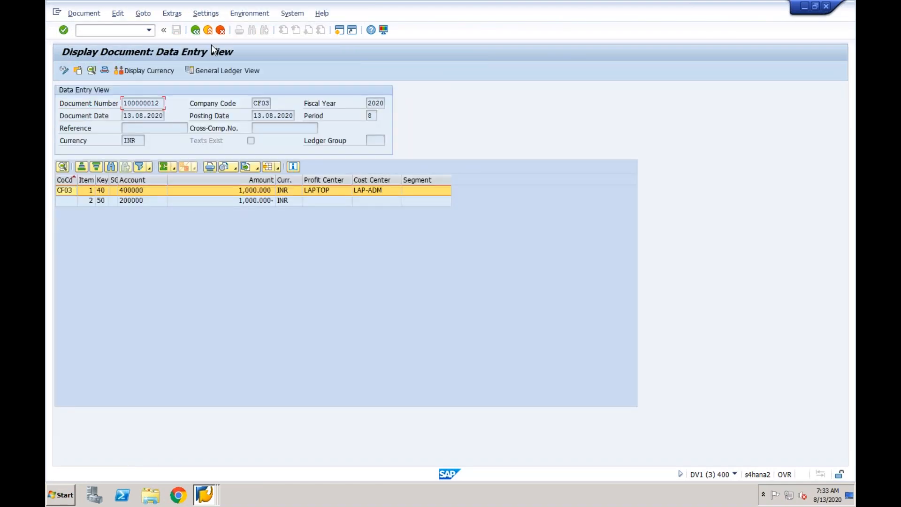
left_click(249, 13)
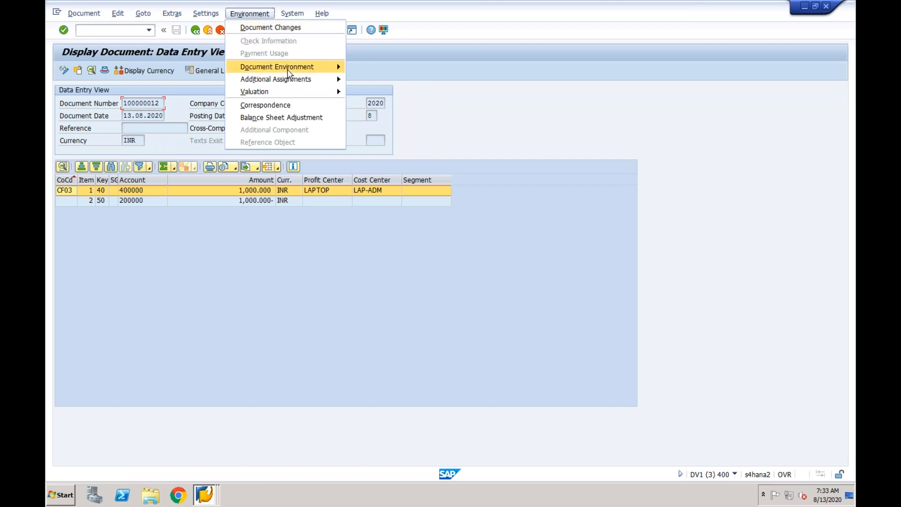
mouse_move(289, 72)
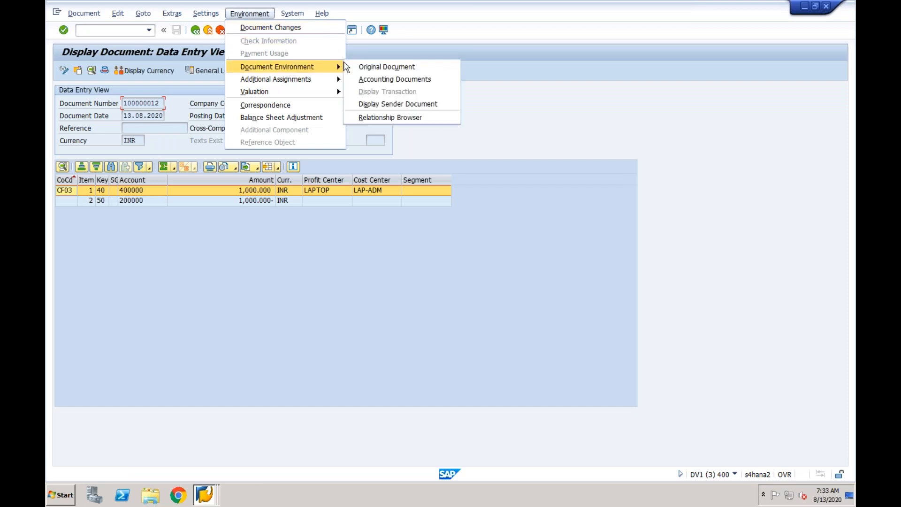
left_click(383, 80)
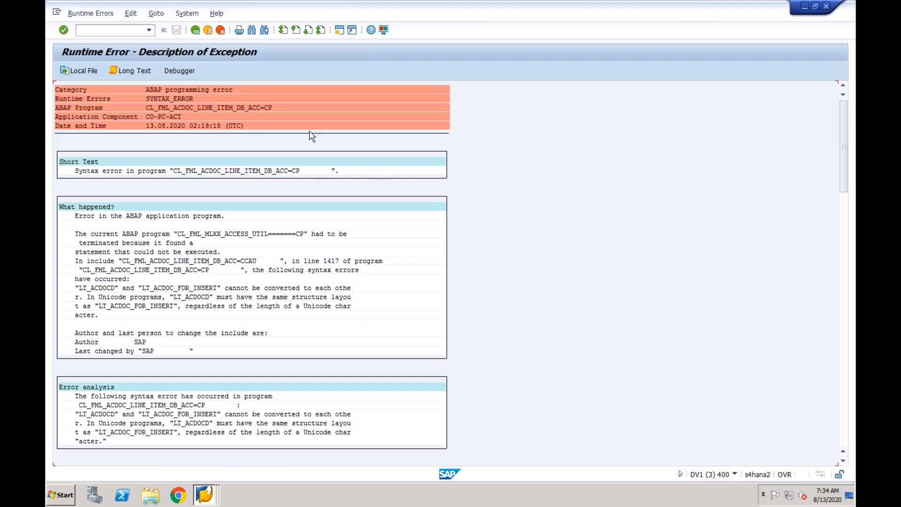
left_click(195, 31)
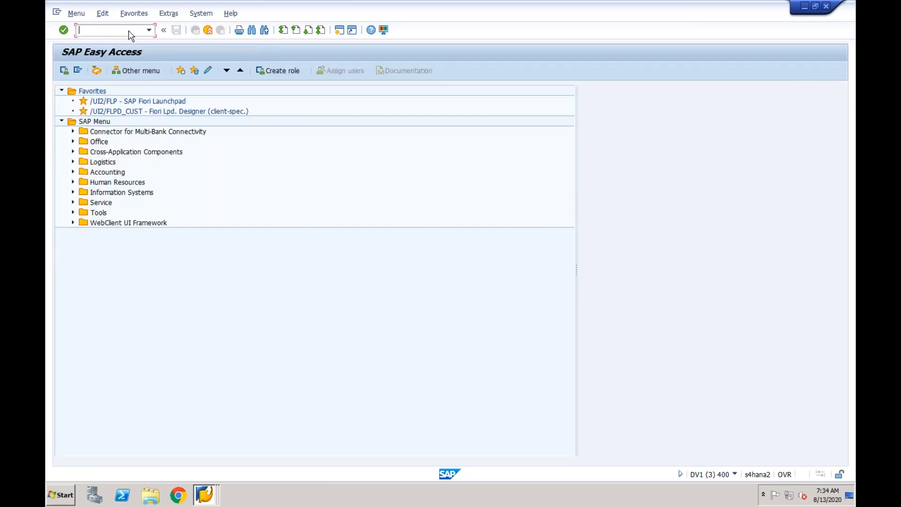
- Display the replicated CF03 document again with transaction FB03, try to list its accounting documents, and leave the display
left_click(127, 30)
type("fb03")
key("Return")
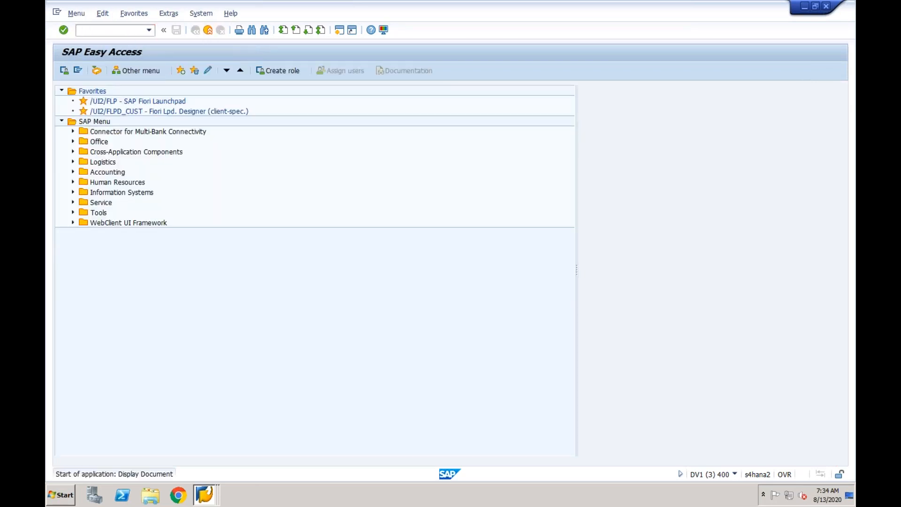
key("Return")
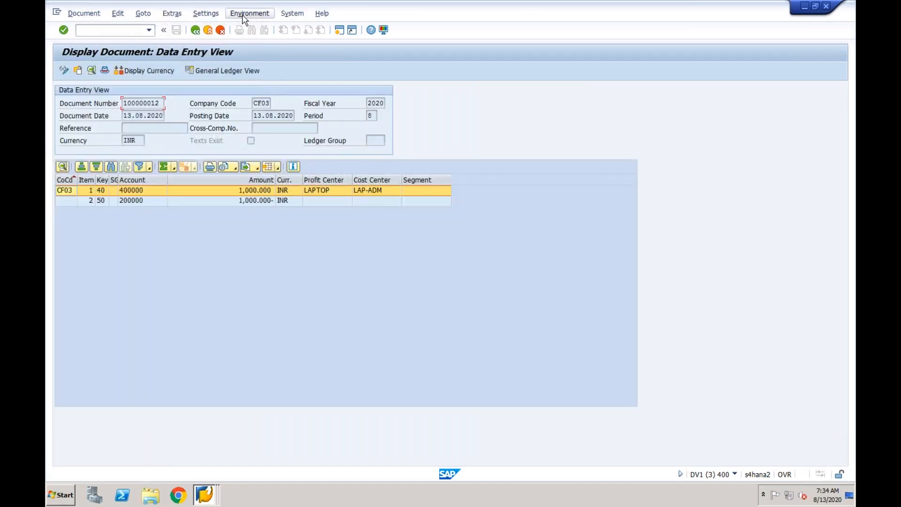
left_click(244, 17)
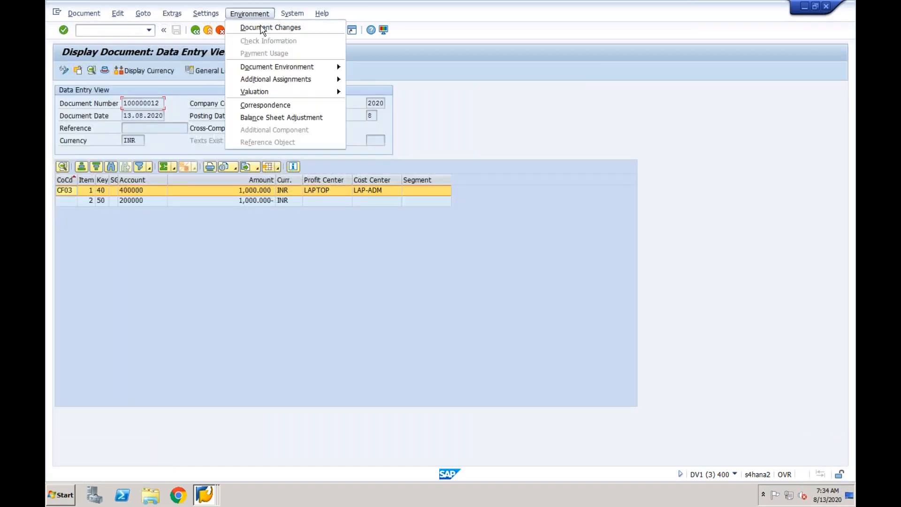
mouse_move(279, 71)
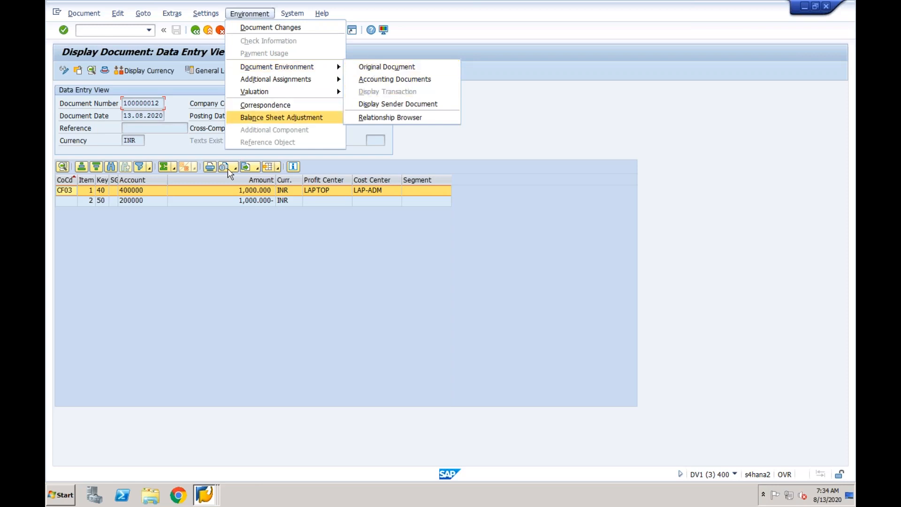
left_click(393, 80)
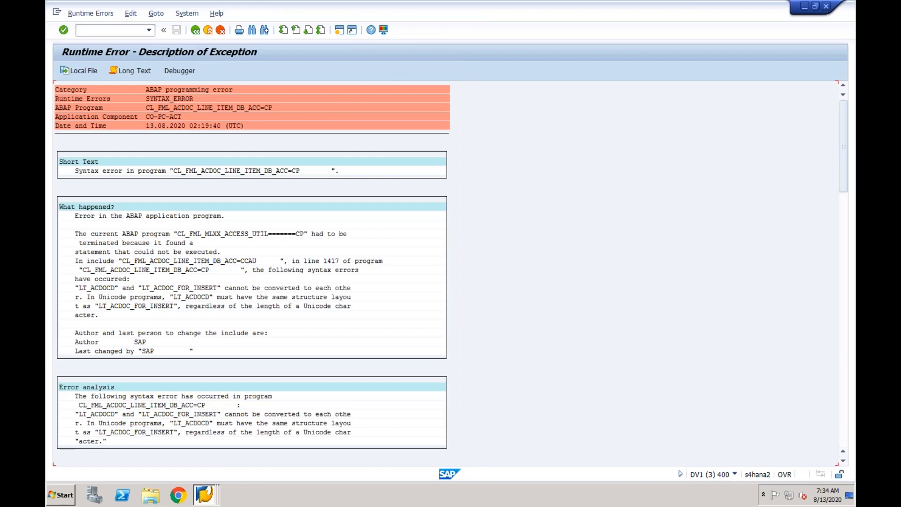
left_click(197, 32)
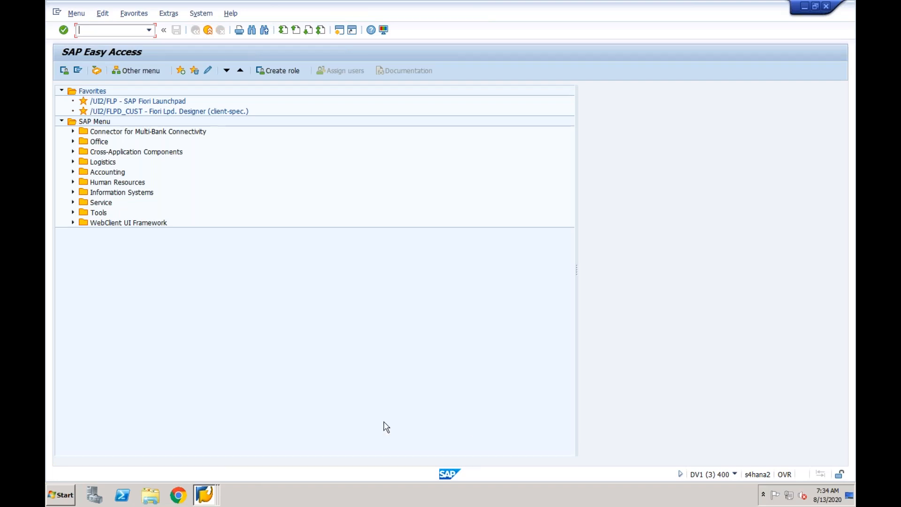
- Switch to the ECC session displaying the company code CF01 document and list its related accounting documents
left_click(205, 494)
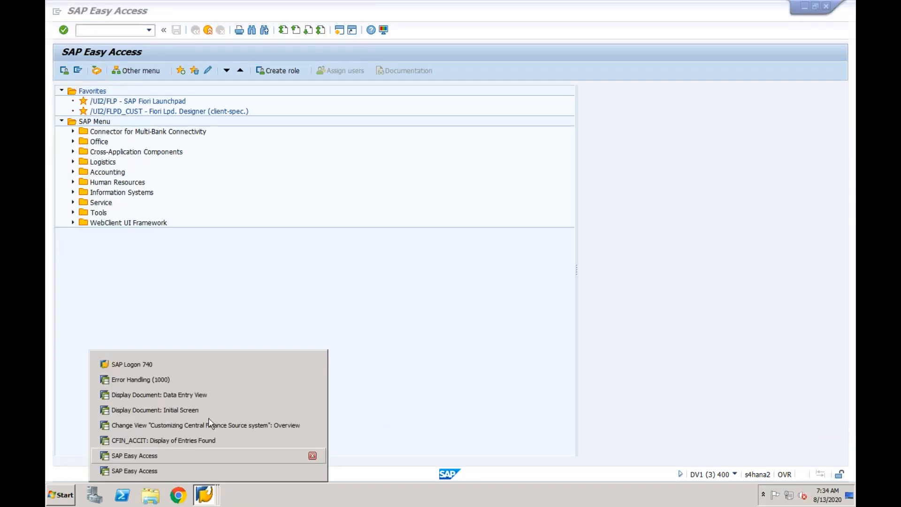
left_click(211, 395)
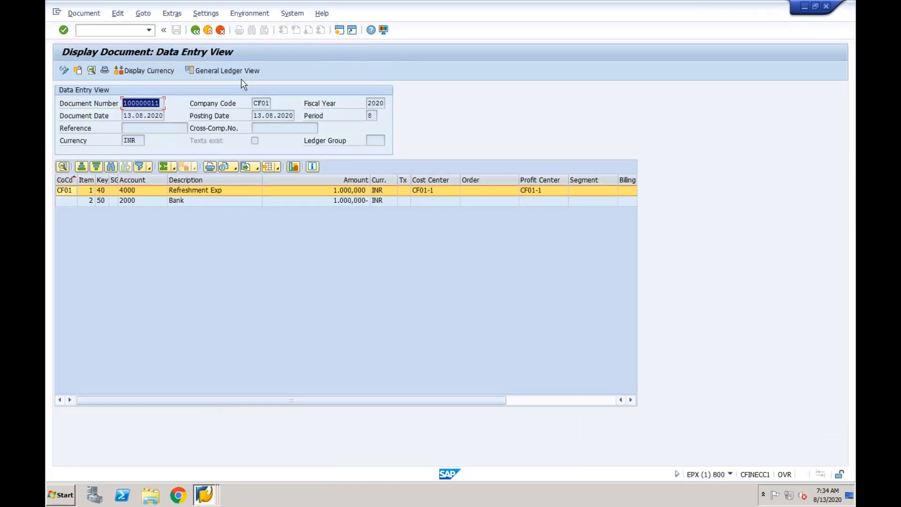
left_click(249, 13)
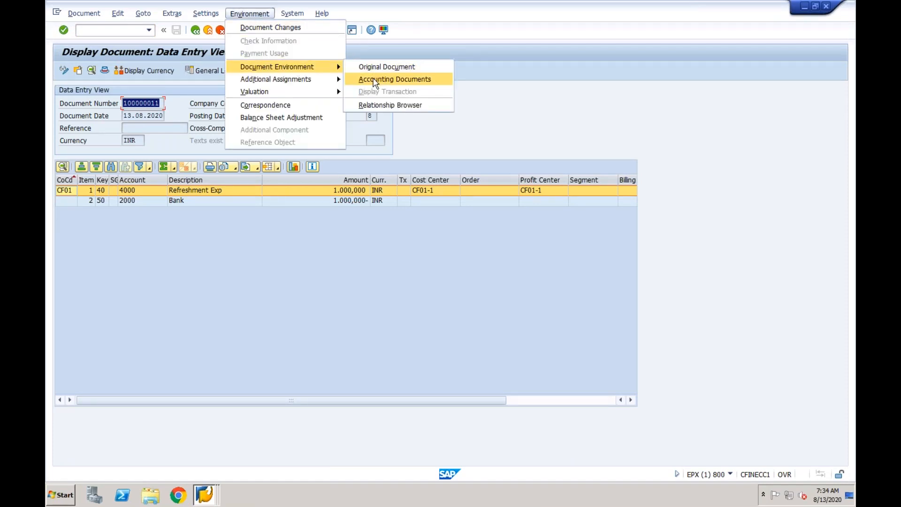
left_click(376, 80)
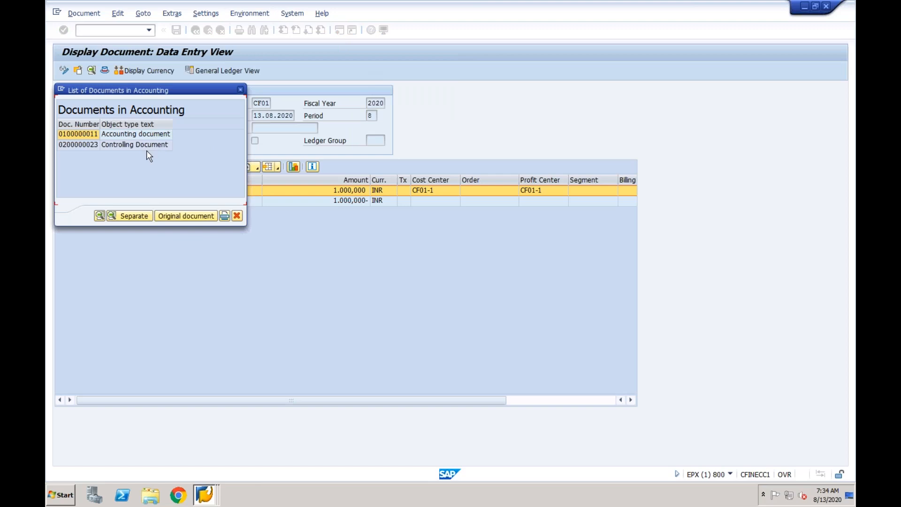
- Compare the accounting document and controlling document entries of the ECC posting, and close the list
left_click(140, 135)
left_click(137, 145)
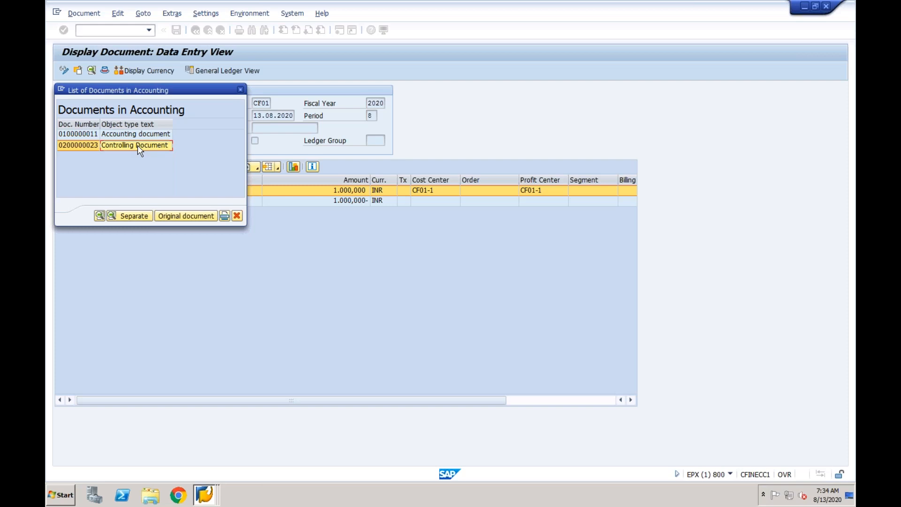
left_click(90, 135)
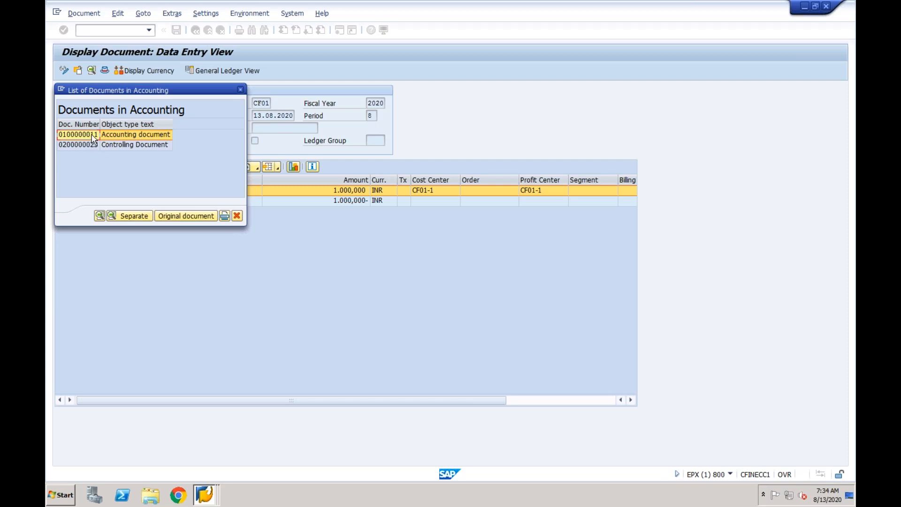
left_click(118, 136)
left_click(120, 148)
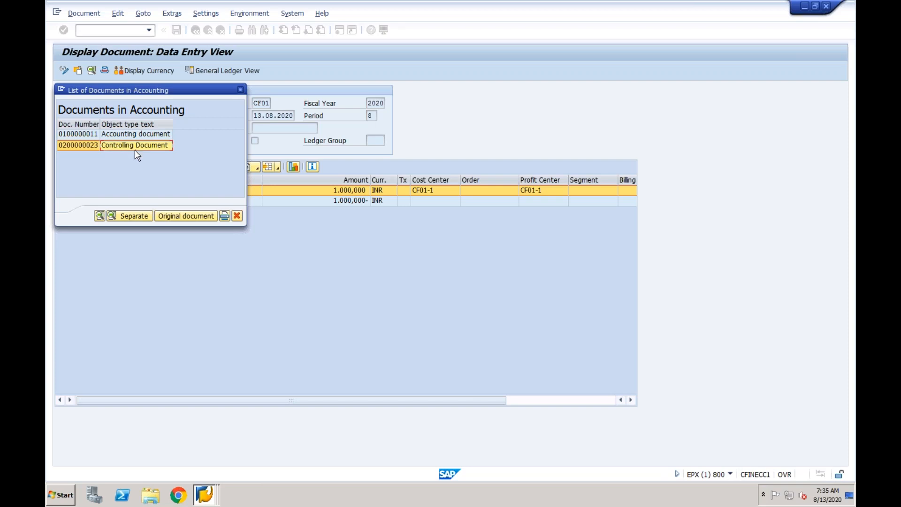
left_click(93, 134)
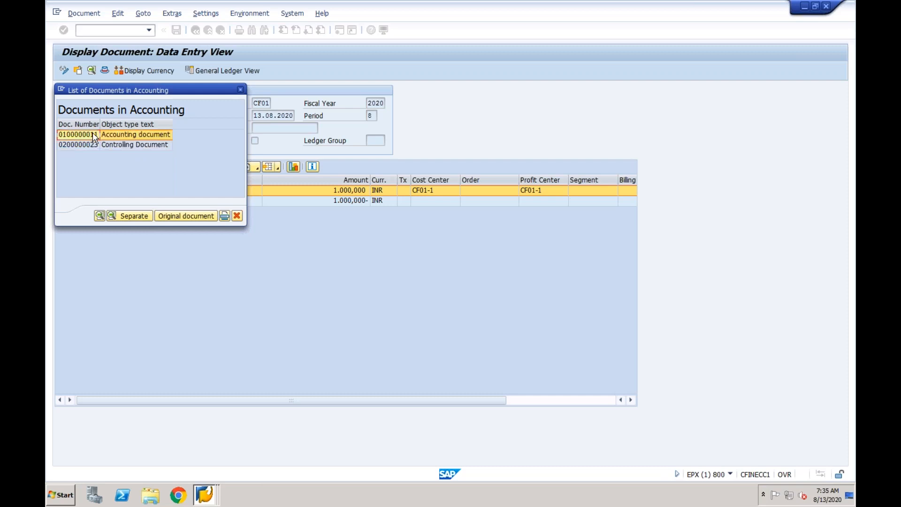
left_click(115, 146)
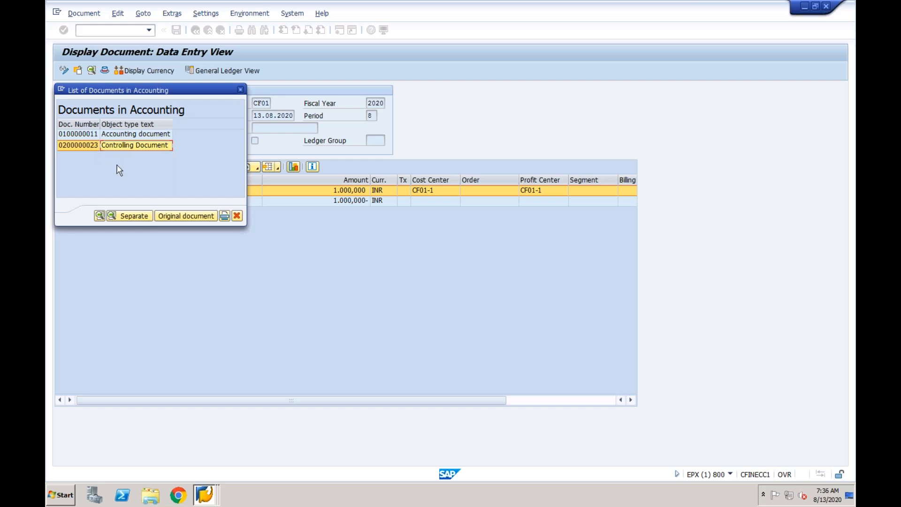
left_click(104, 135)
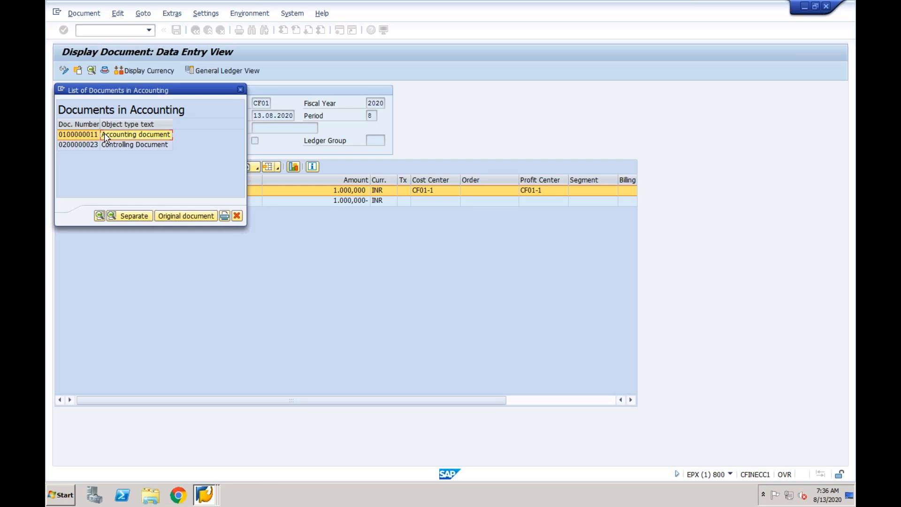
left_click(240, 91)
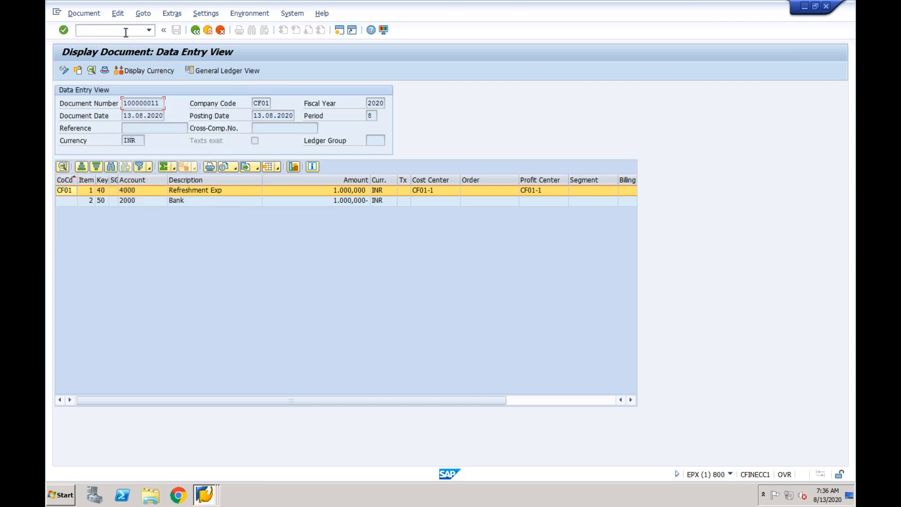
- Start transaction SE16N in the ECC session and try to load table ACDOCA
type("/nse16n")
key("Return")
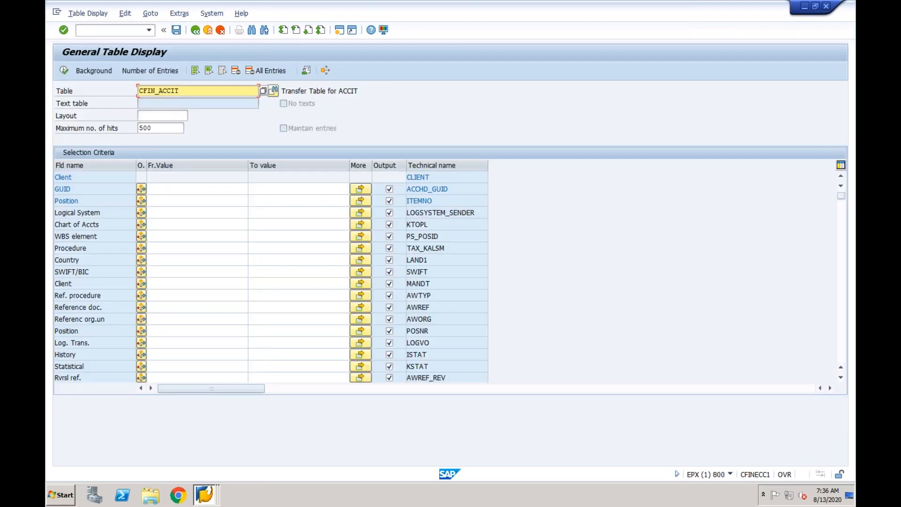
left_click_drag(183, 89, 126, 87)
type("acdoca")
key("Return")
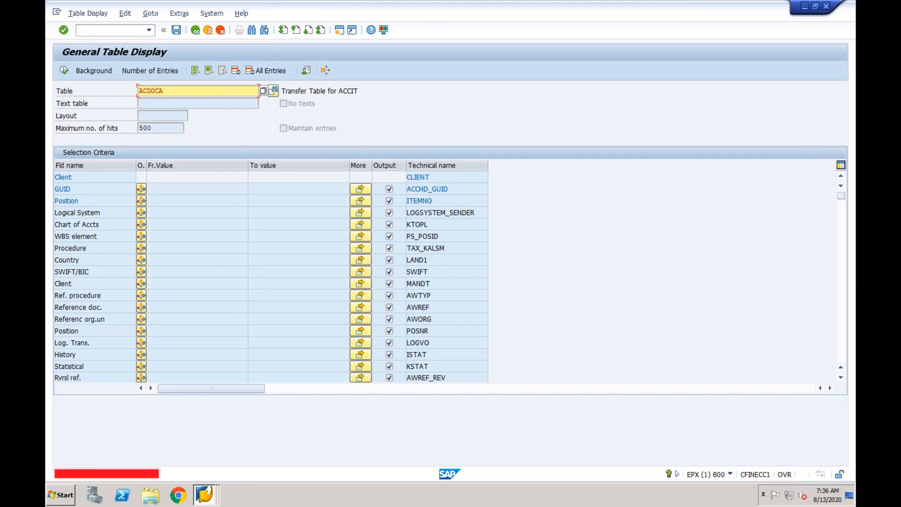
- Switch to the Central Finance session, load table ACDOCA in SE16N, and set company code CF03 as selection criterion
left_click(206, 499)
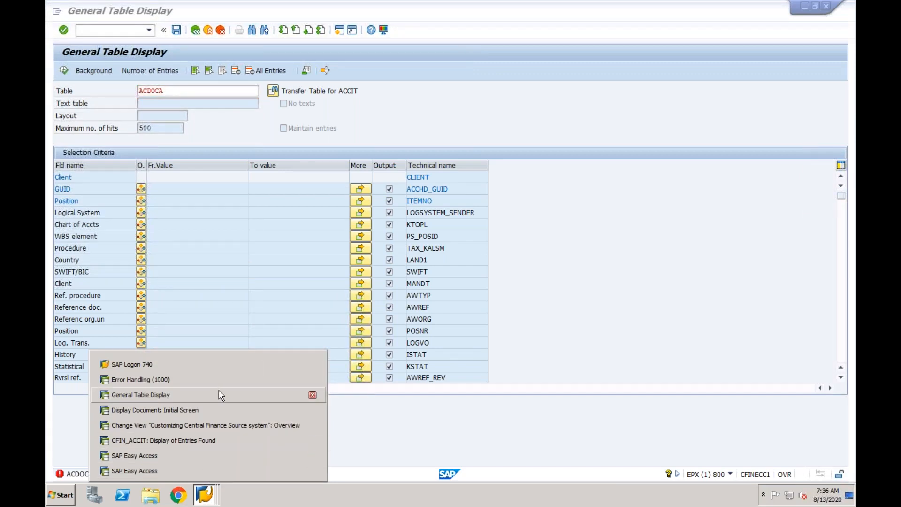
left_click(189, 469)
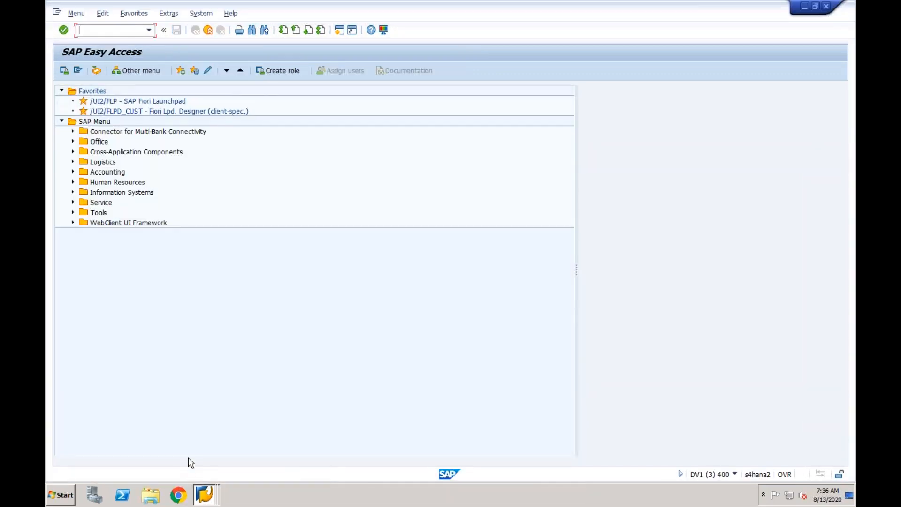
left_click(149, 30)
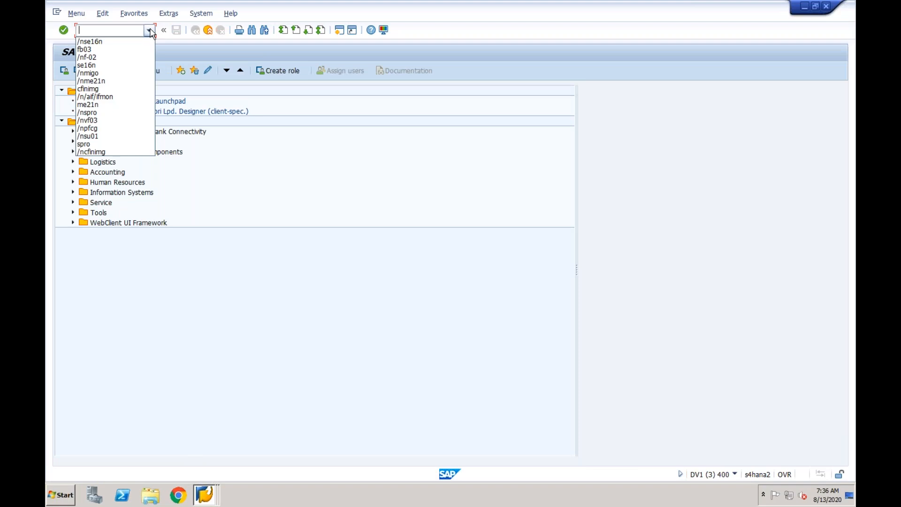
left_click(121, 43)
key("Return")
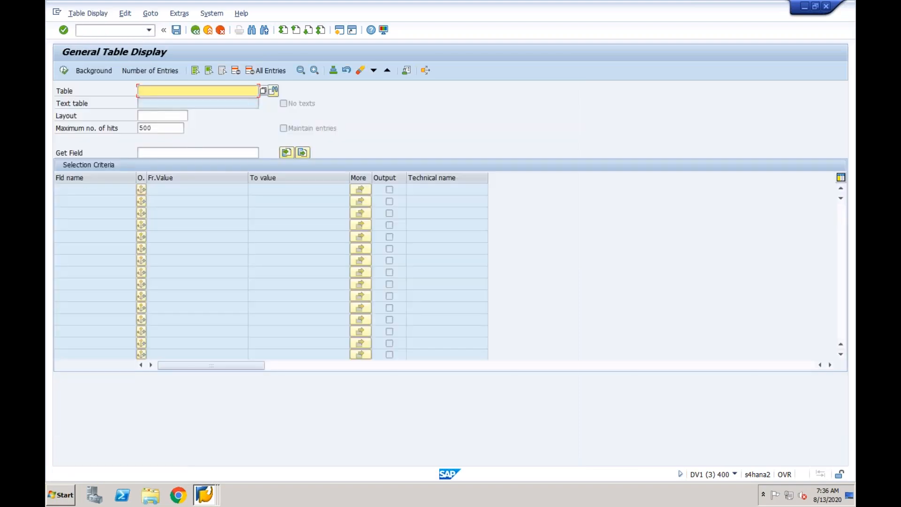
type("acdoca")
key("Return")
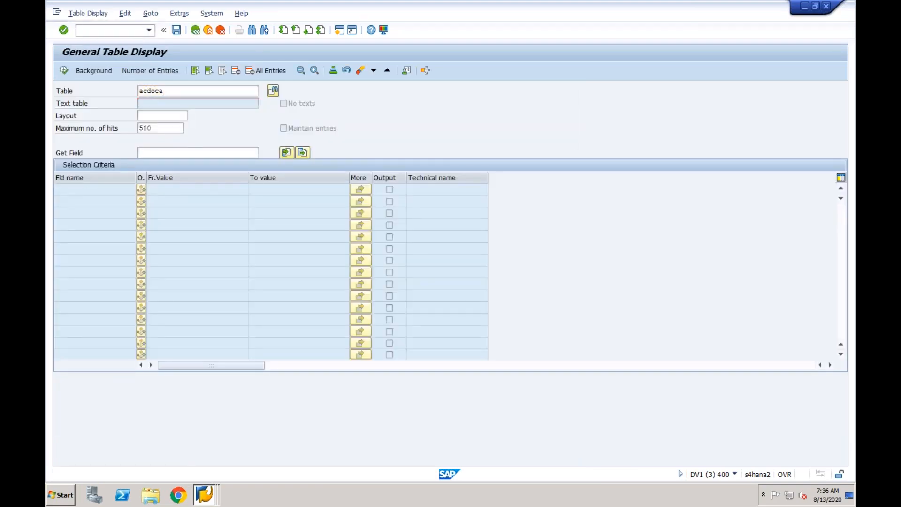
left_click(171, 211)
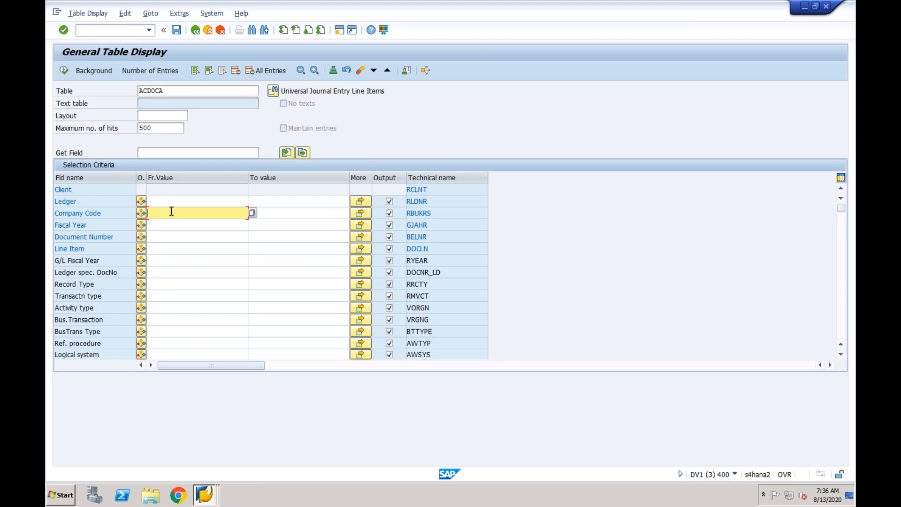
type("CF03")
left_click(170, 236)
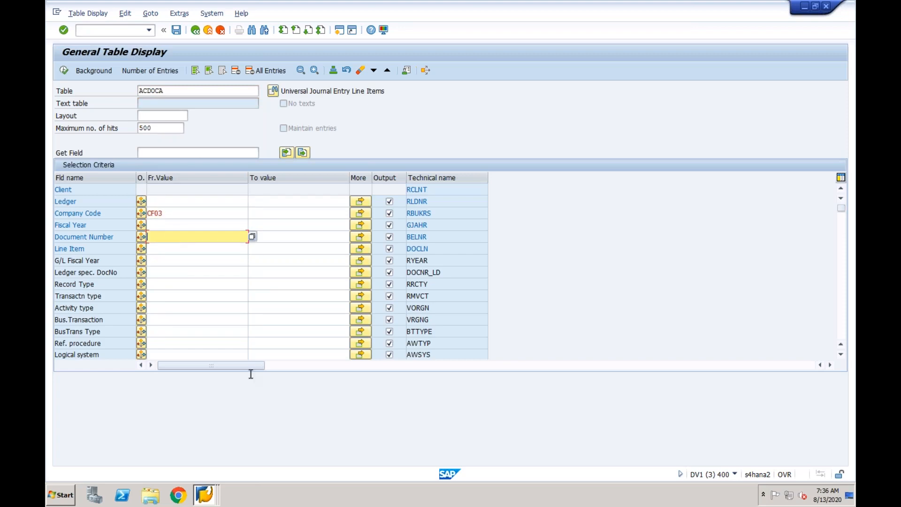
- Switch to the ECC system, open transaction FB03 in a new session, and copy the proposed document number
left_click(204, 494)
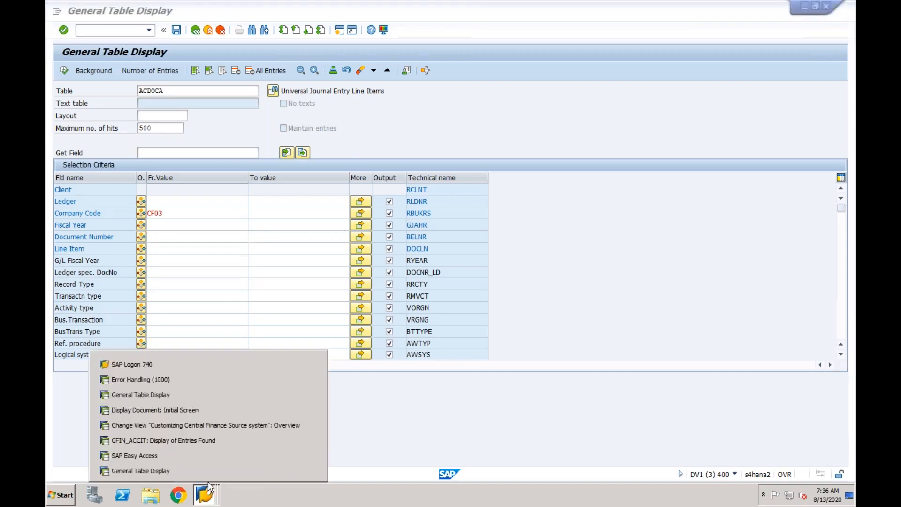
left_click(209, 410)
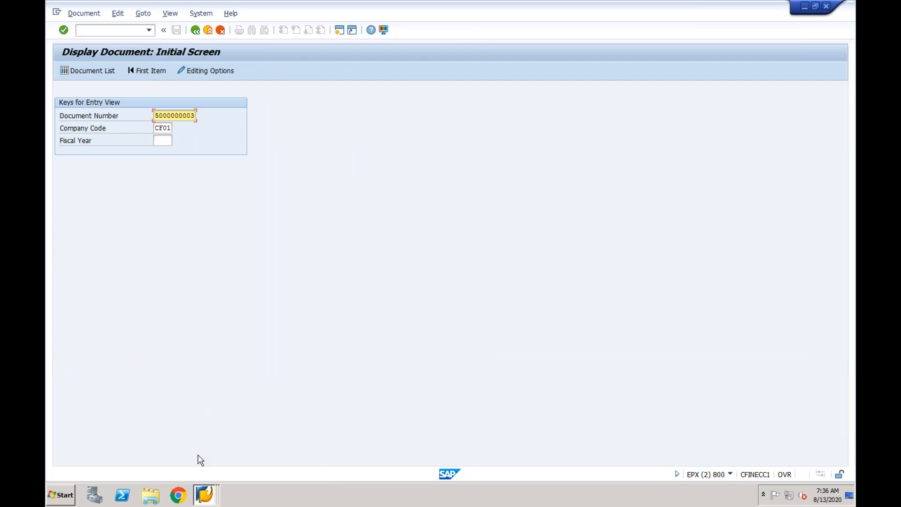
left_click(204, 500)
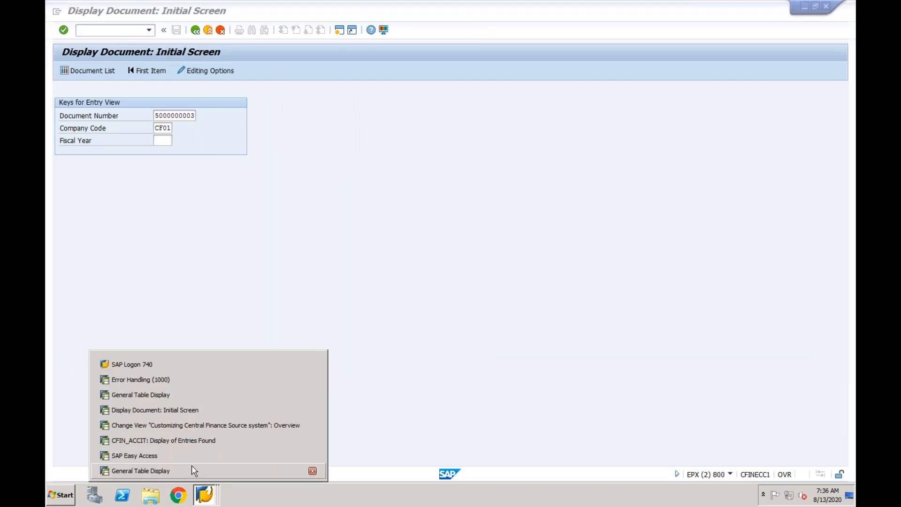
left_click(342, 32)
left_click(339, 30)
type("fb03")
key("Return")
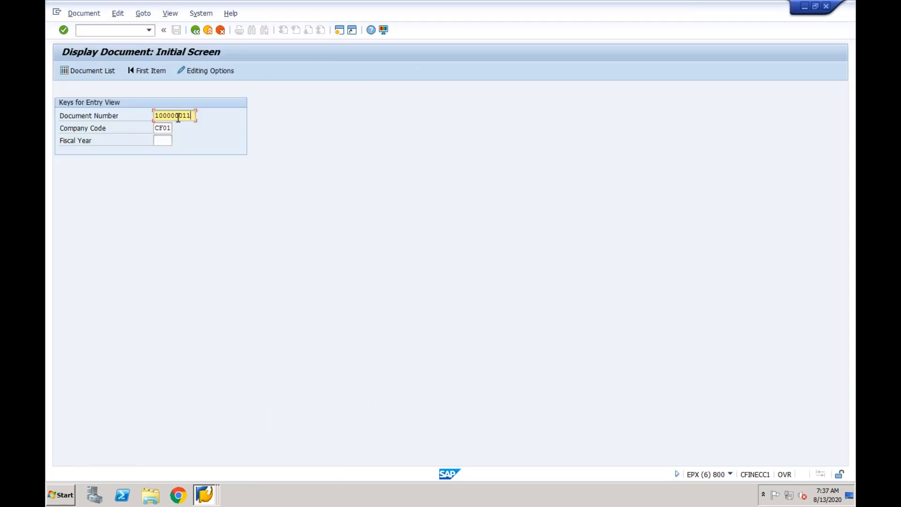
left_click_drag(190, 116, 154, 118)
key("ctrl+c")
- Return to the ACDOCA selection, filter by the copied document number, run it, and check the line items' document numbers
left_click(205, 493)
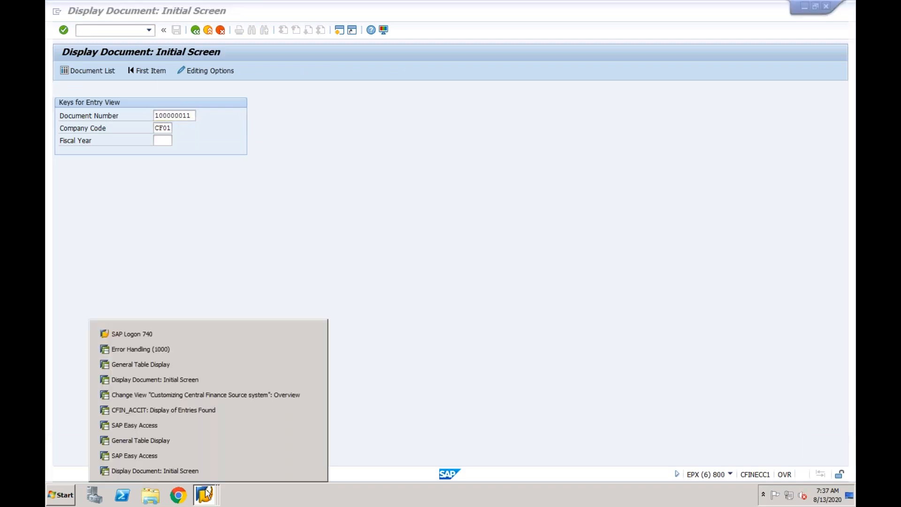
left_click(209, 444)
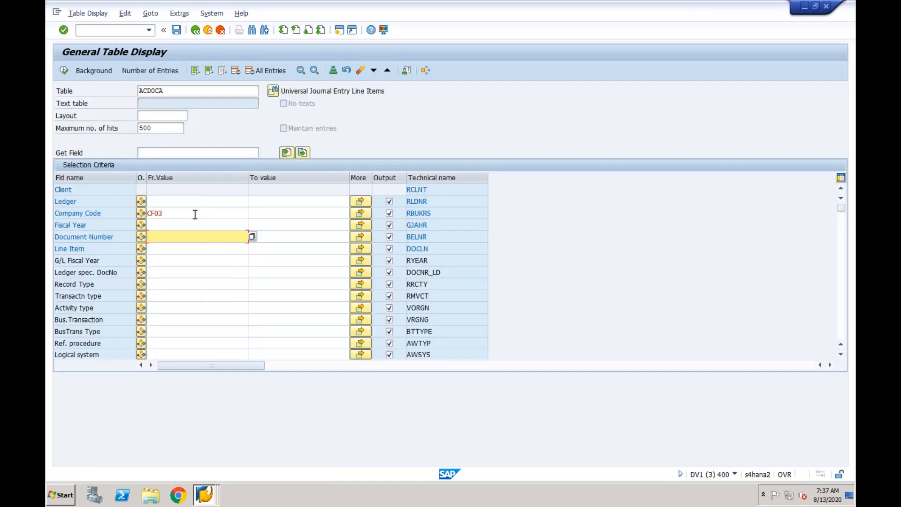
key("ctrl+v")
left_click(64, 71)
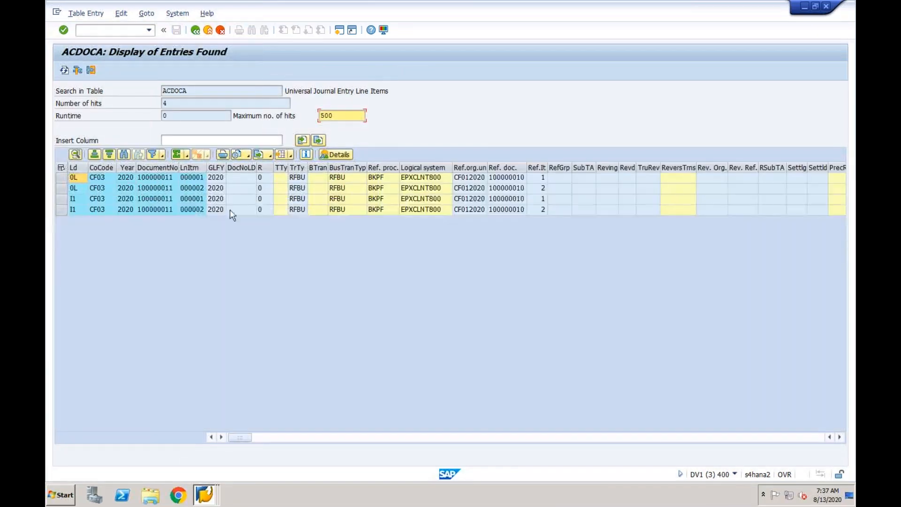
left_click(166, 188)
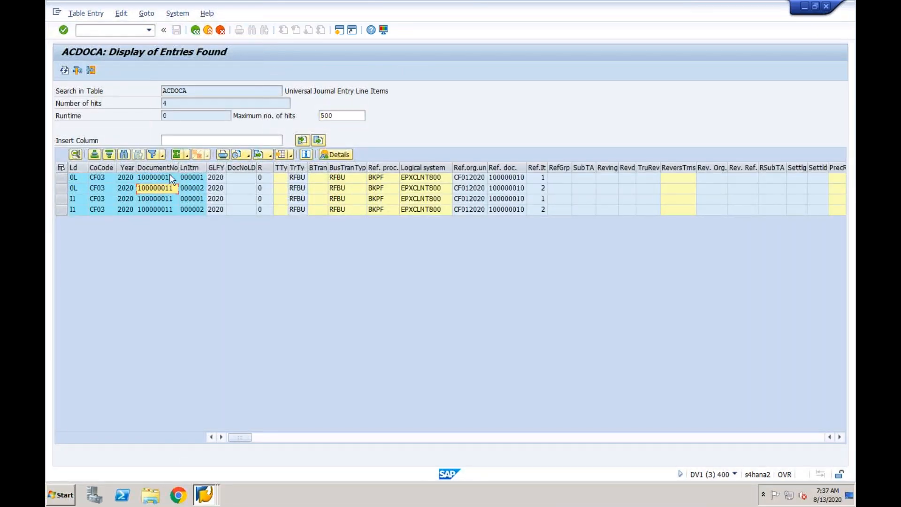
left_click(148, 210)
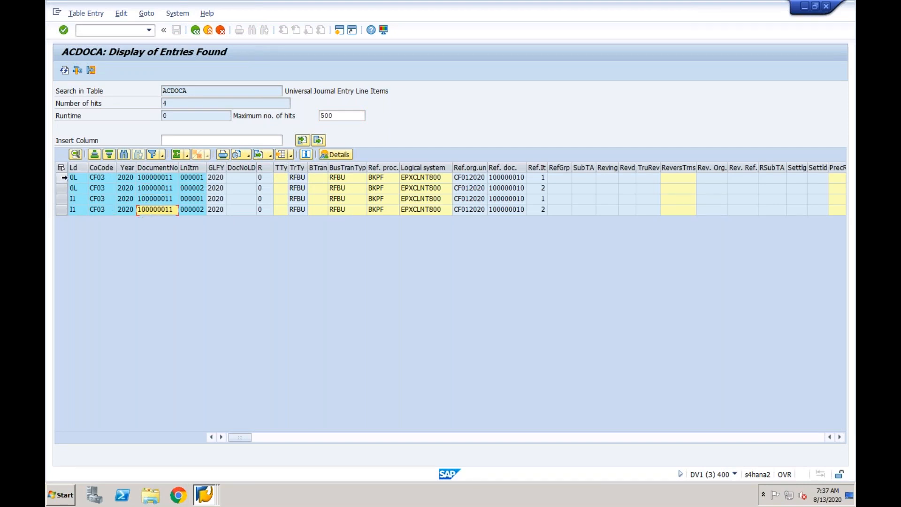
- Compare the ACDOCA line items of ledger 0L with those of ledger I1 by highlighting each ledger's rows
left_click_drag(63, 178, 63, 188)
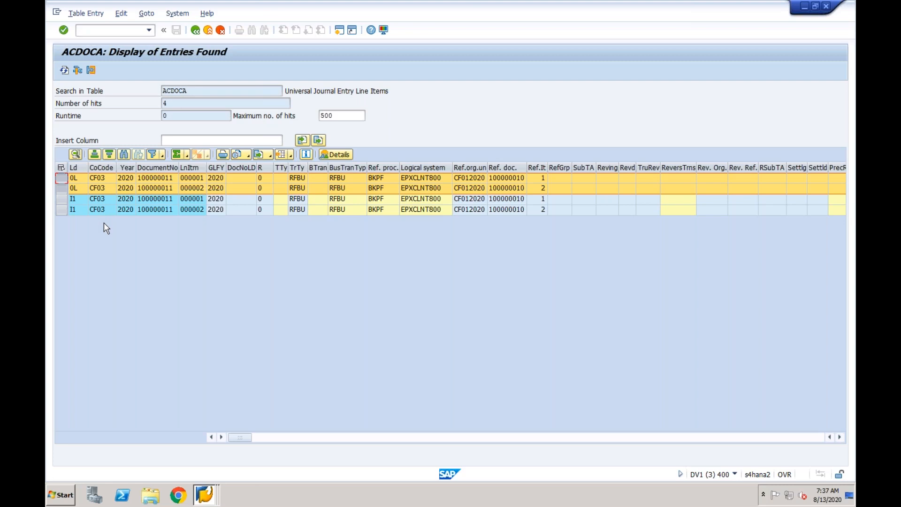
left_click_drag(62, 198, 62, 209)
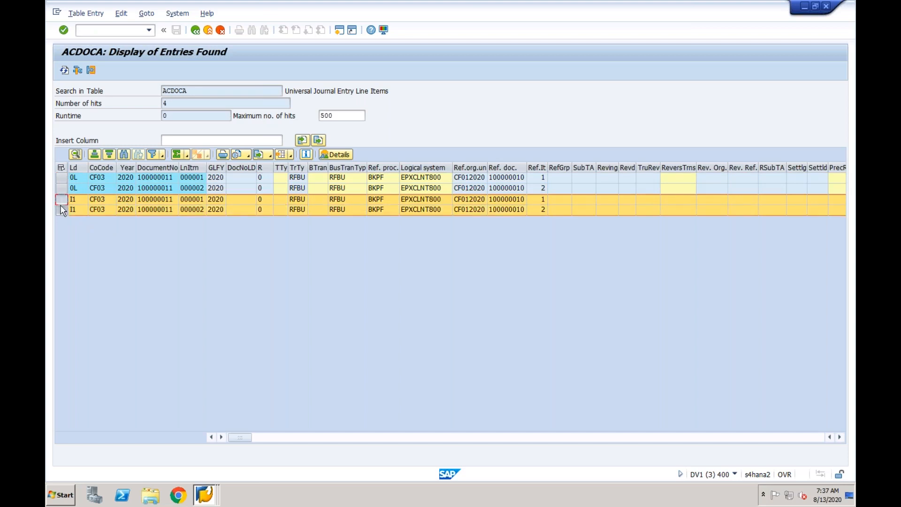
left_click(62, 177)
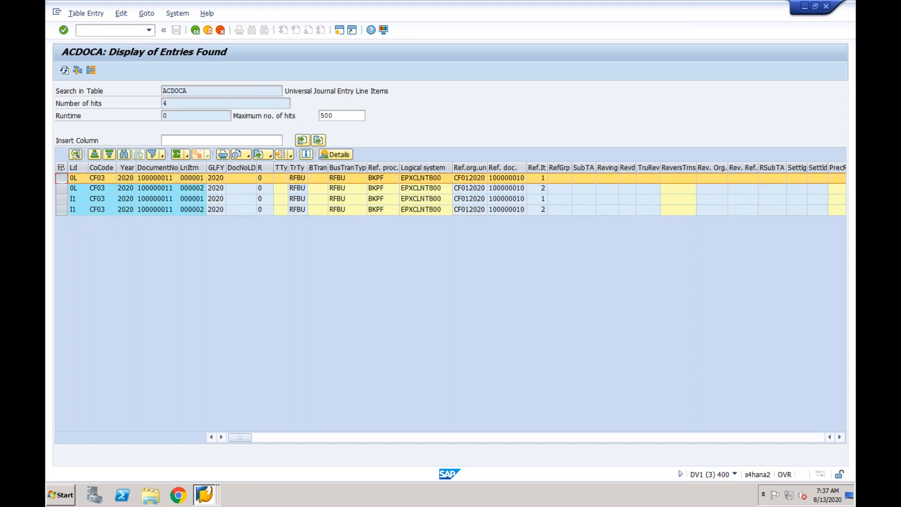
left_click(62, 188, "shift")
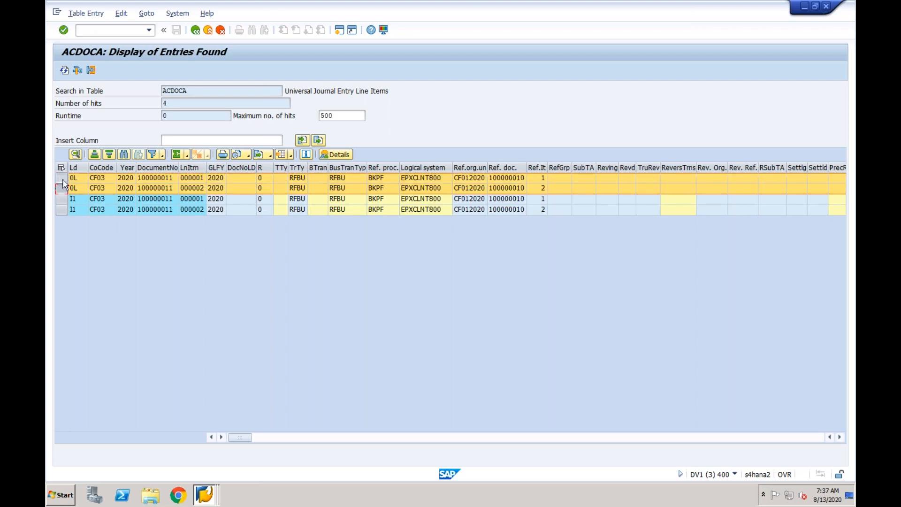
- Check the document number, logical system and reference document of the two ledger 0L line items
left_click(148, 180)
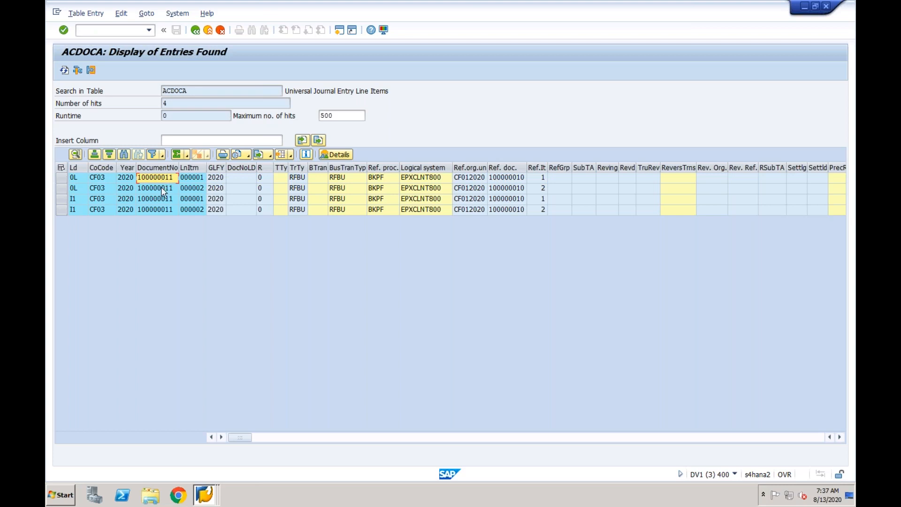
left_click(166, 186)
left_click(430, 178)
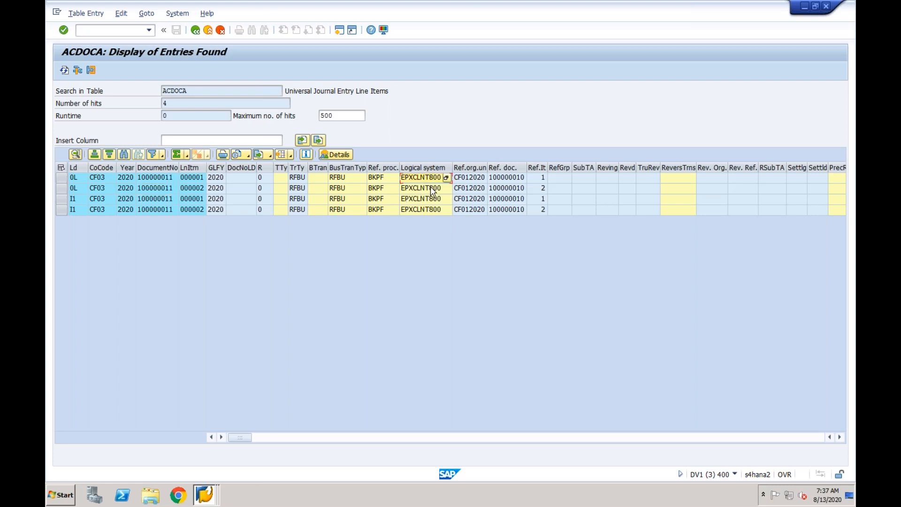
left_click(431, 189)
left_click(510, 178)
key("Up")
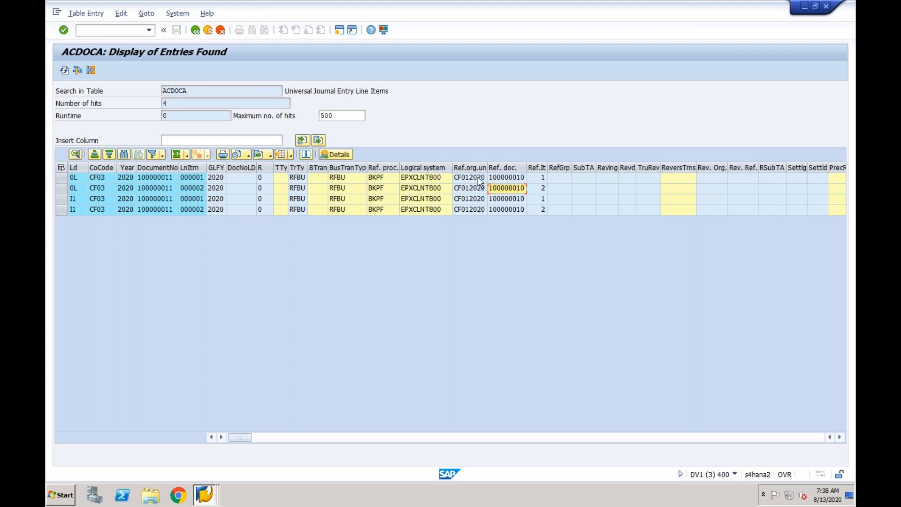
- Examine the remaining columns of the ACDOCA line items, from currencies, accounts and amounts through to the last fields
left_click(508, 437)
left_click(507, 438)
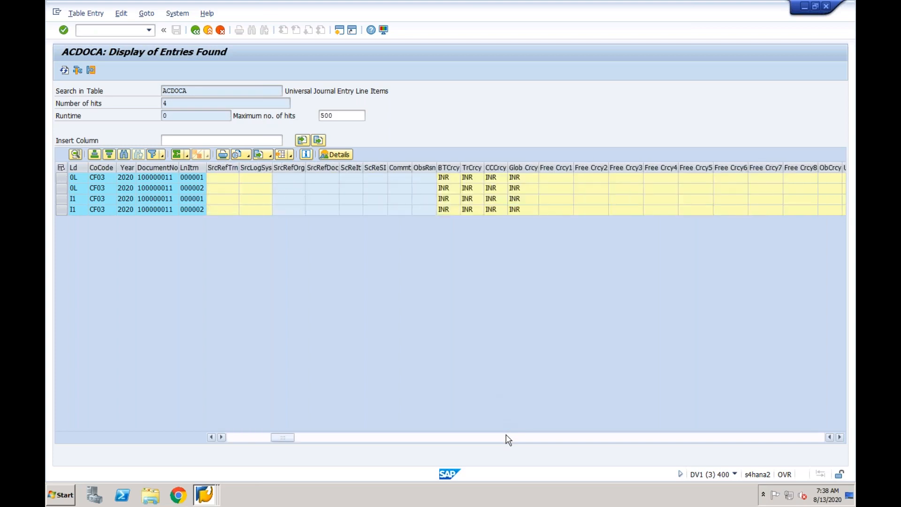
left_click(508, 437)
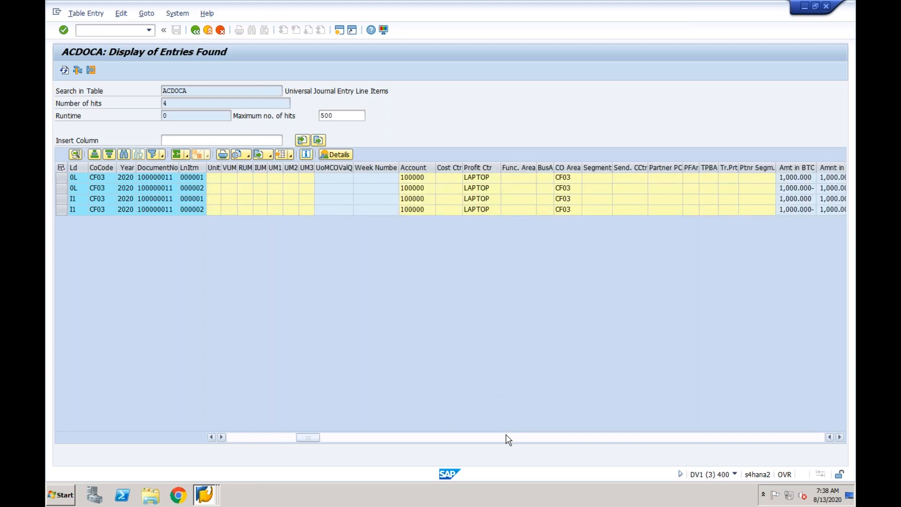
left_click(508, 438)
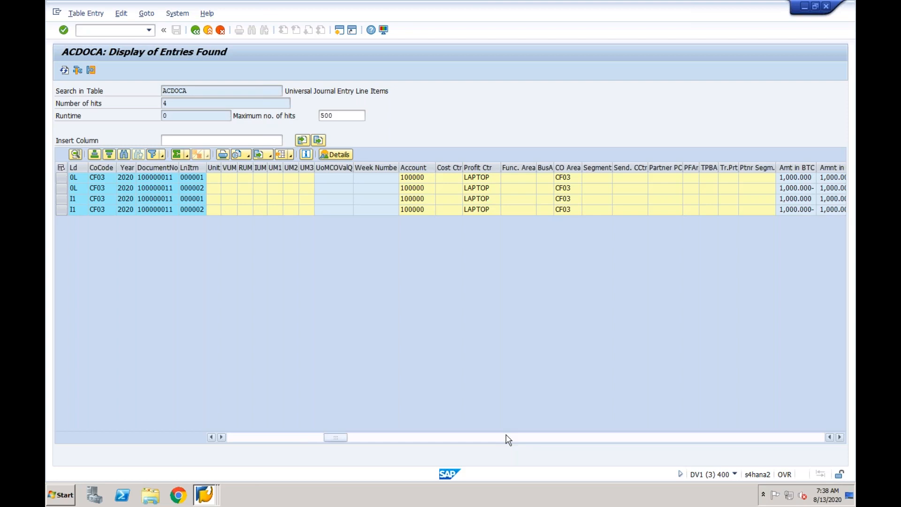
left_click(508, 437)
left_click(508, 437)
left_click(509, 437)
left_click(508, 438)
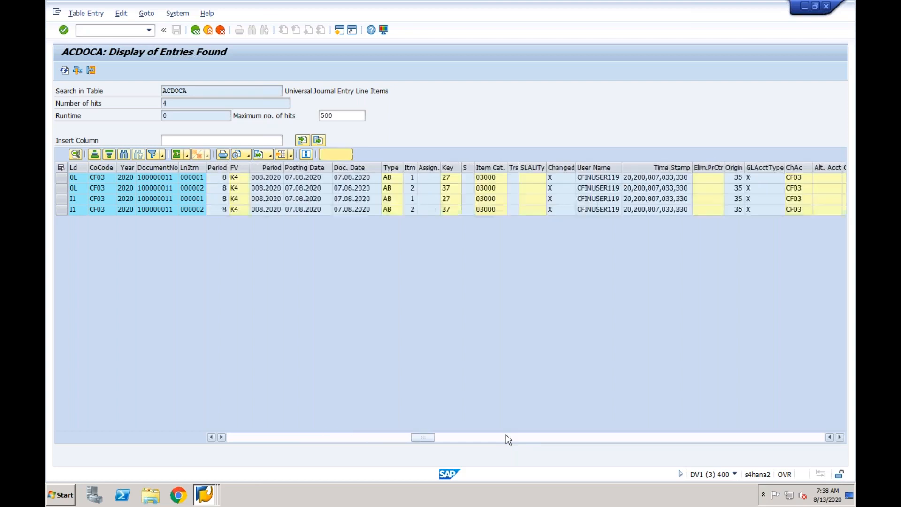
left_click(508, 438)
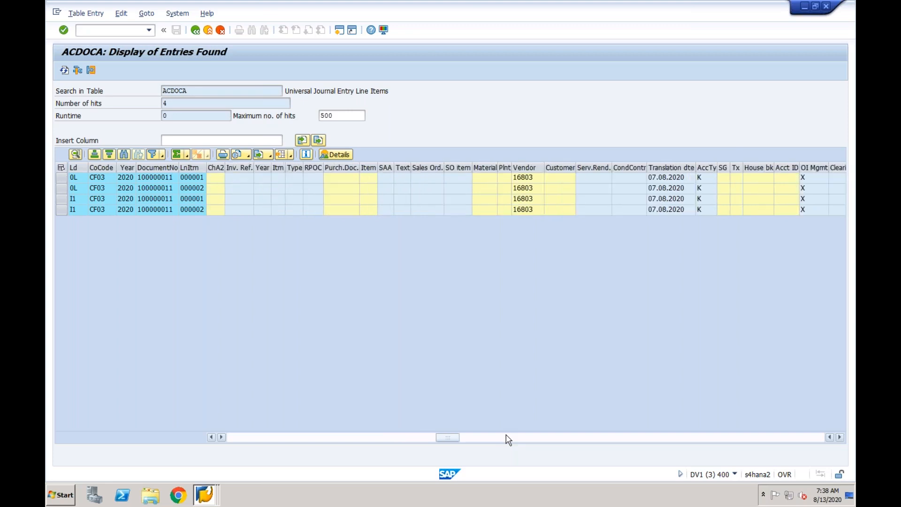
left_click(533, 437)
left_click(549, 438)
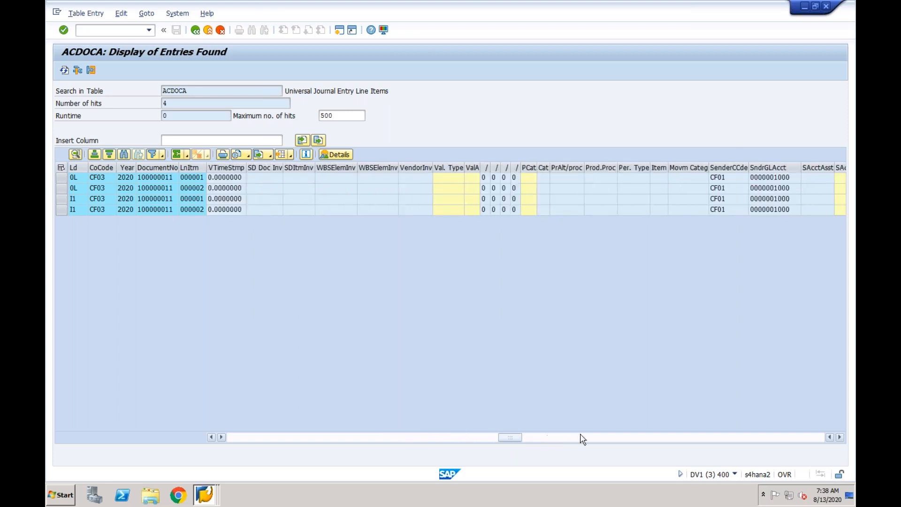
left_click(586, 438)
left_click(586, 438)
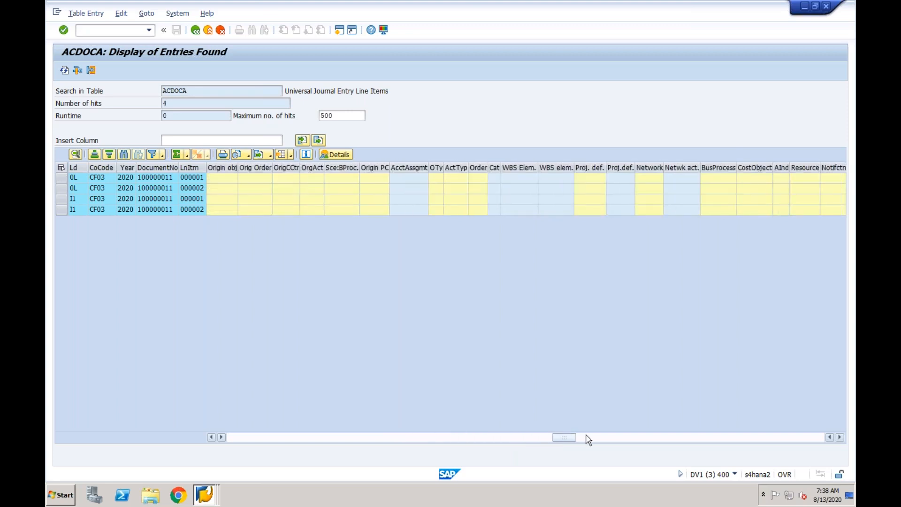
left_click(610, 437)
left_click(630, 437)
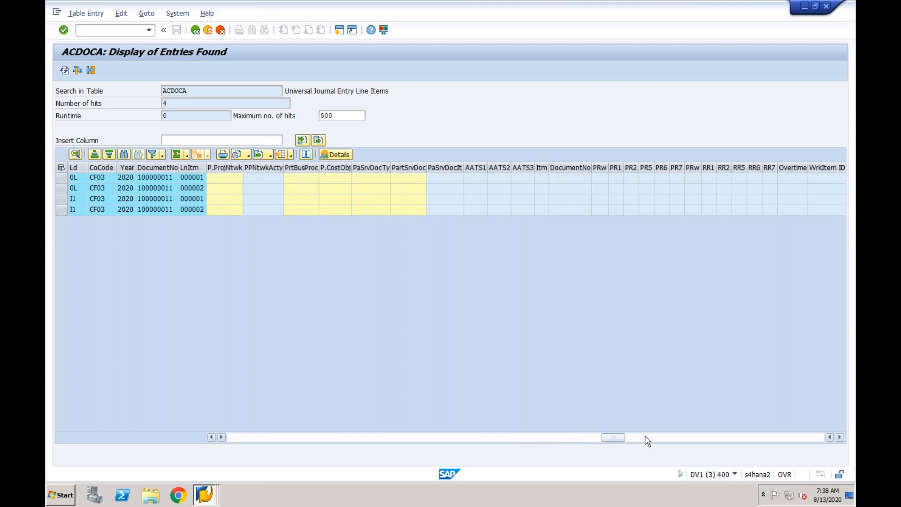
left_click(646, 437)
left_click(676, 440)
left_click(708, 440)
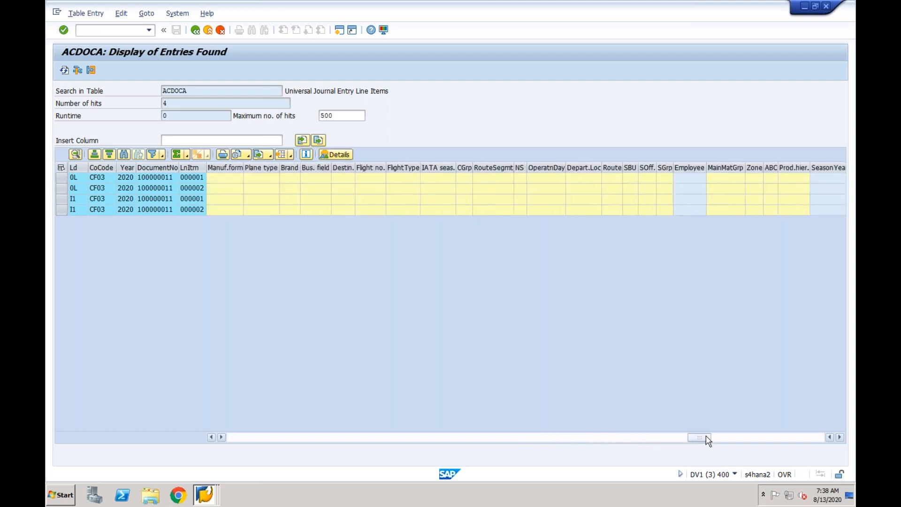
left_click(737, 440)
left_click(761, 440)
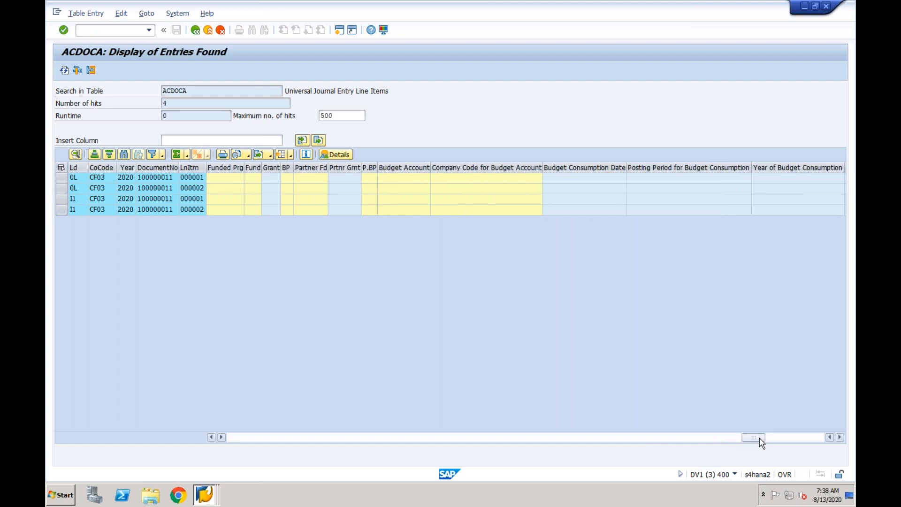
left_click(783, 440)
left_click(800, 440)
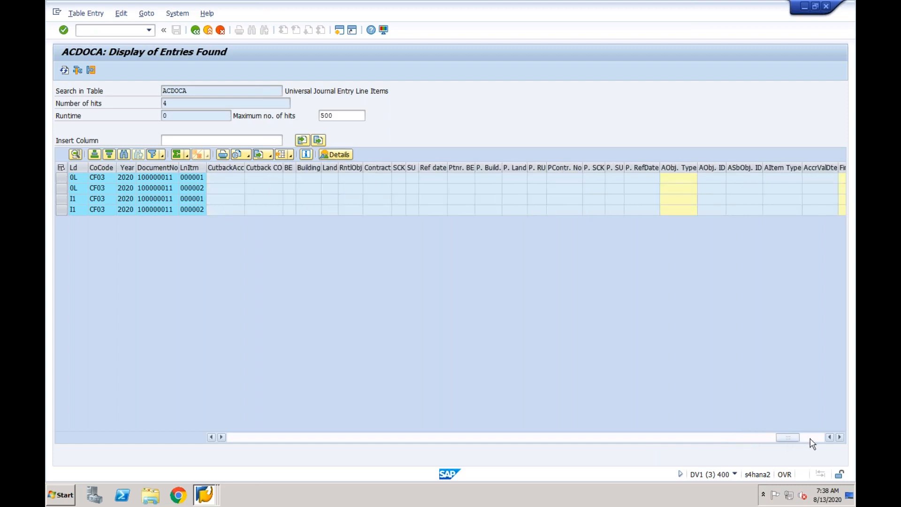
left_click(809, 440)
- Go back through the ACDOCA columns to the posting data and check the posting date of the second line item
left_click(685, 442)
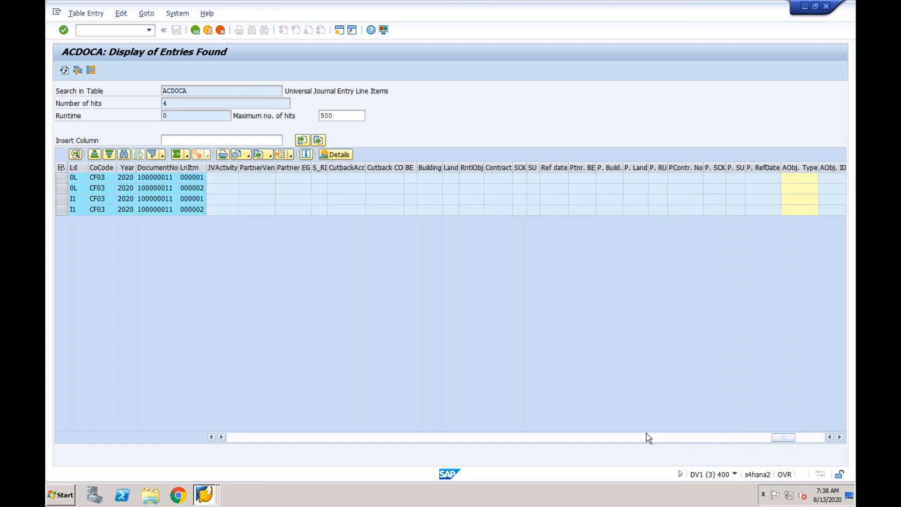
left_click(619, 438)
left_click(578, 440)
left_click(578, 439)
left_click(579, 440)
left_click(578, 440)
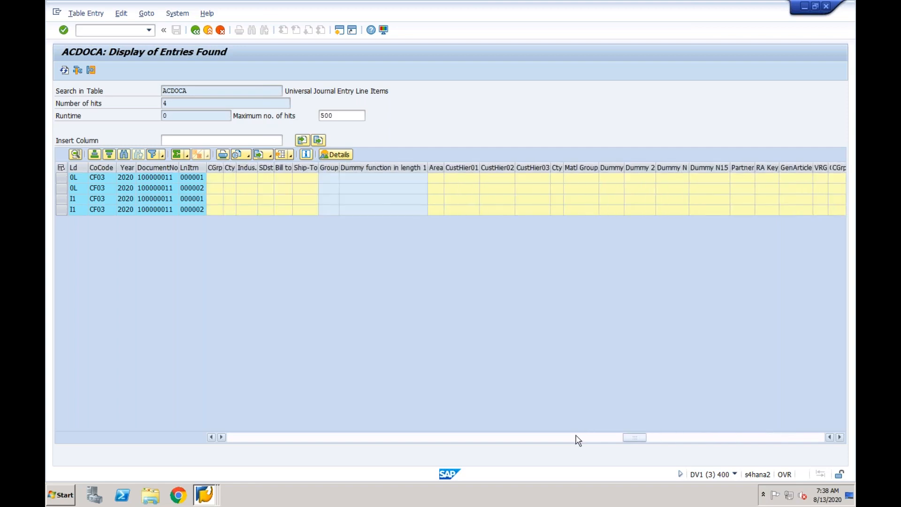
left_click(578, 440)
left_click(577, 440)
left_click(546, 441)
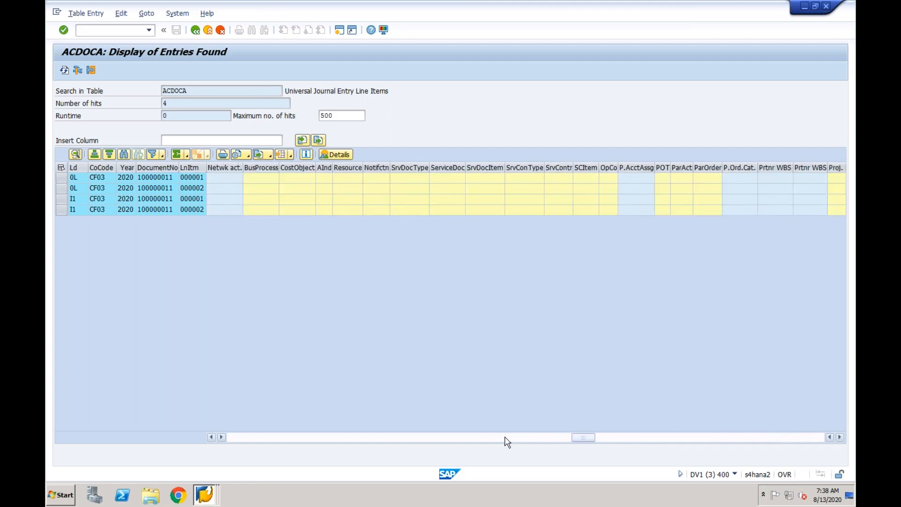
left_click(506, 442)
left_click(482, 441)
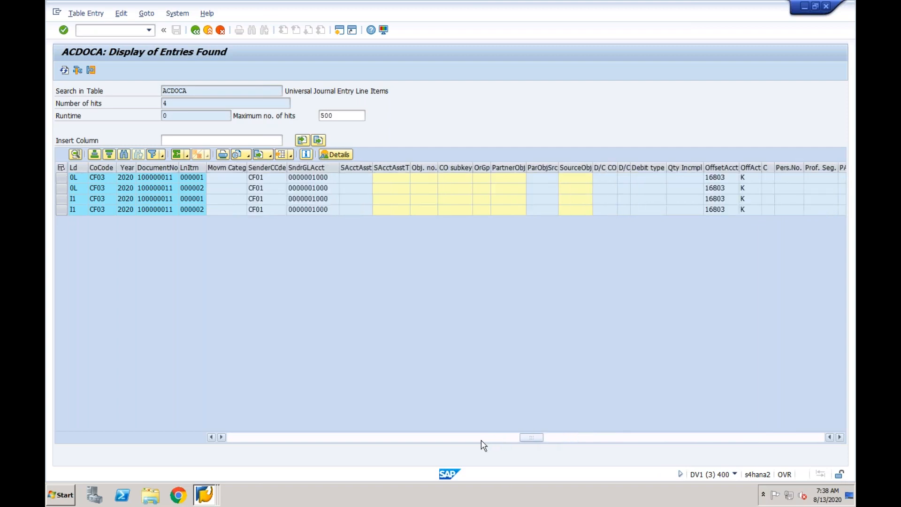
left_click(456, 441)
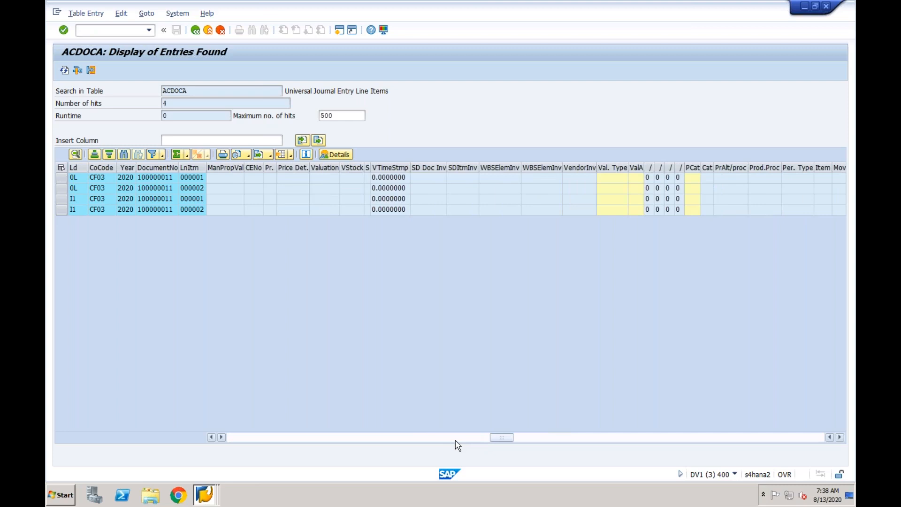
left_click(441, 441)
left_click(413, 441)
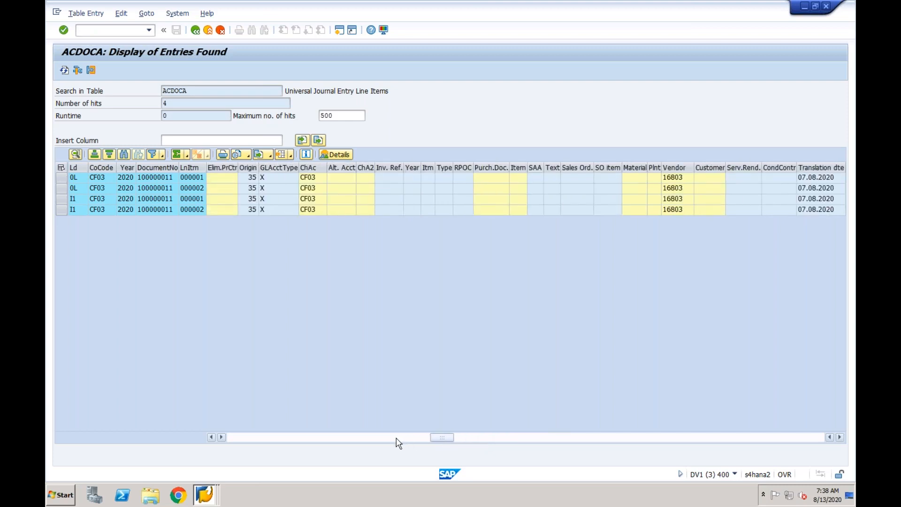
left_click(397, 441)
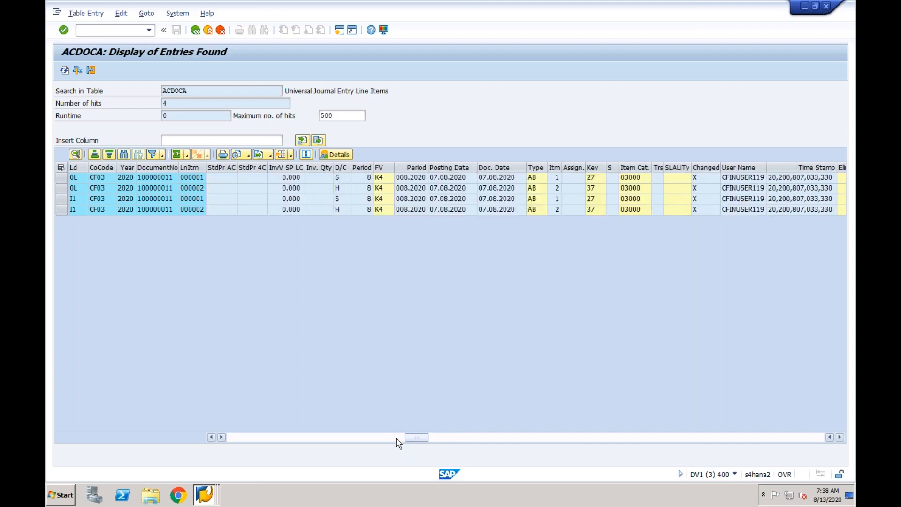
left_click(452, 190)
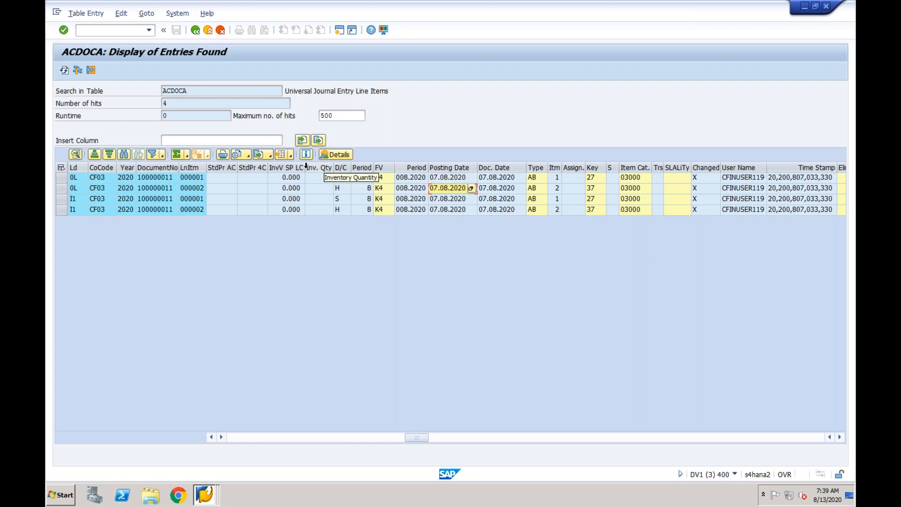
- Return to the ACDOCA selection, switch to the ECC session and display the proposed document of company code CF01
left_click(195, 30)
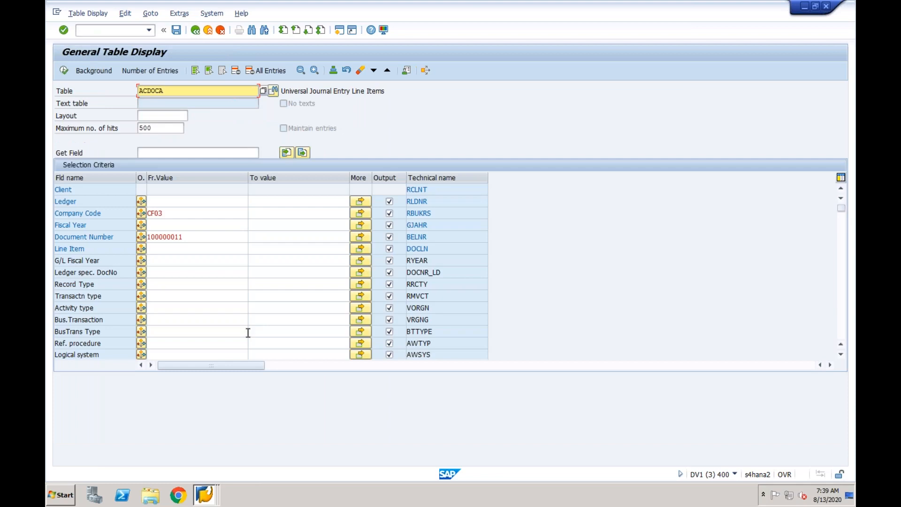
left_click(207, 493)
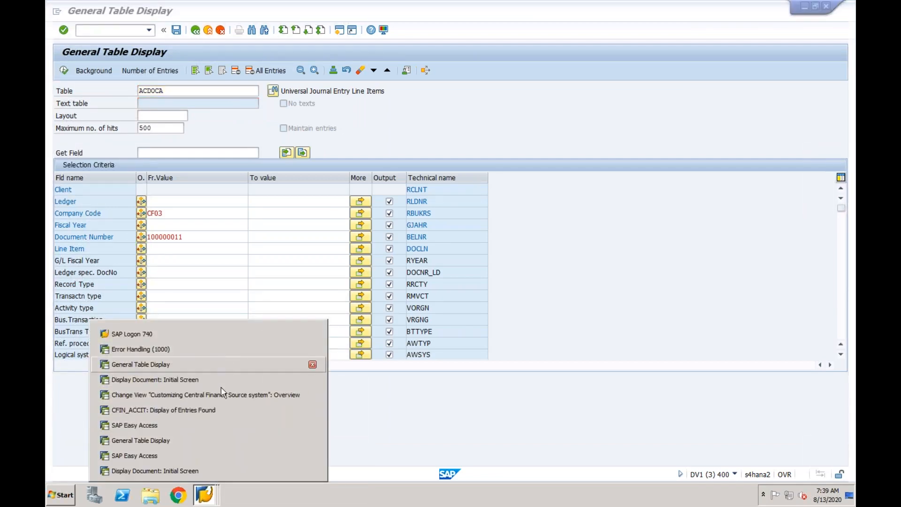
left_click(204, 471)
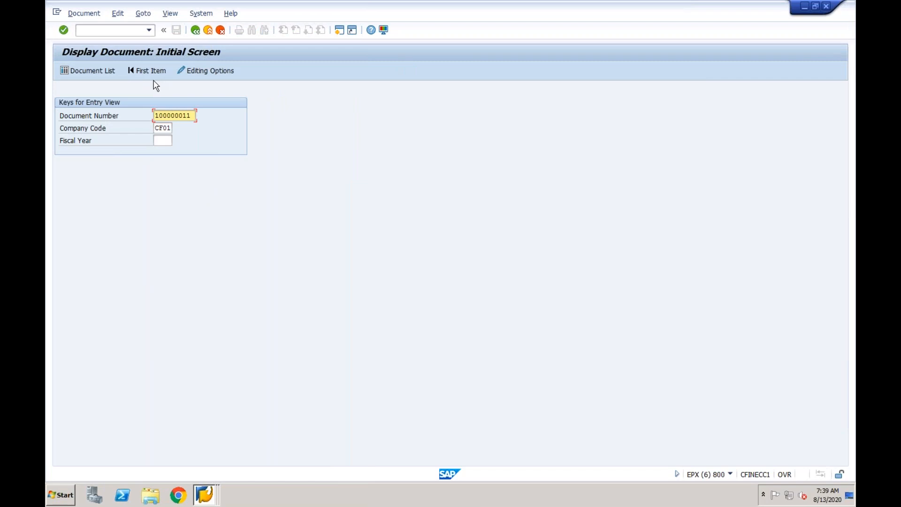
key("Return")
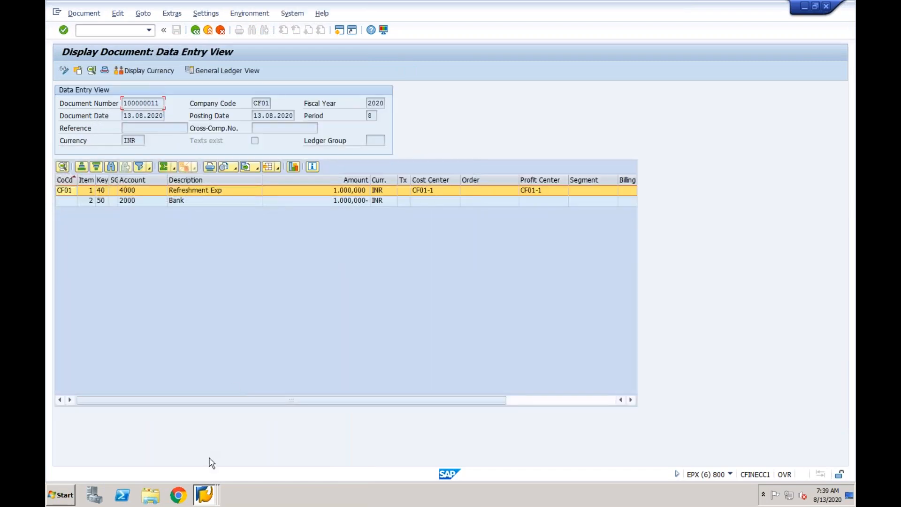
- Compare the ACDOCA selection criteria in the Central Finance session with the document displayed in ECC
left_click(208, 491)
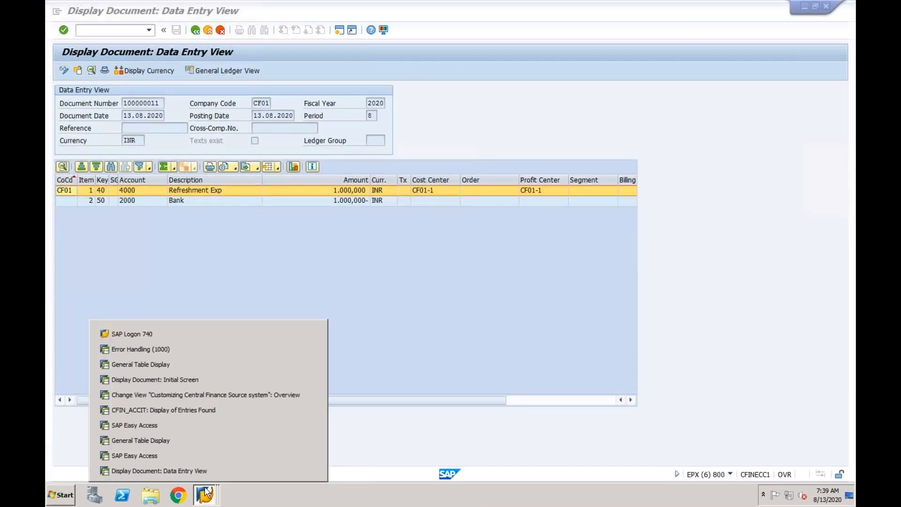
left_click(208, 441)
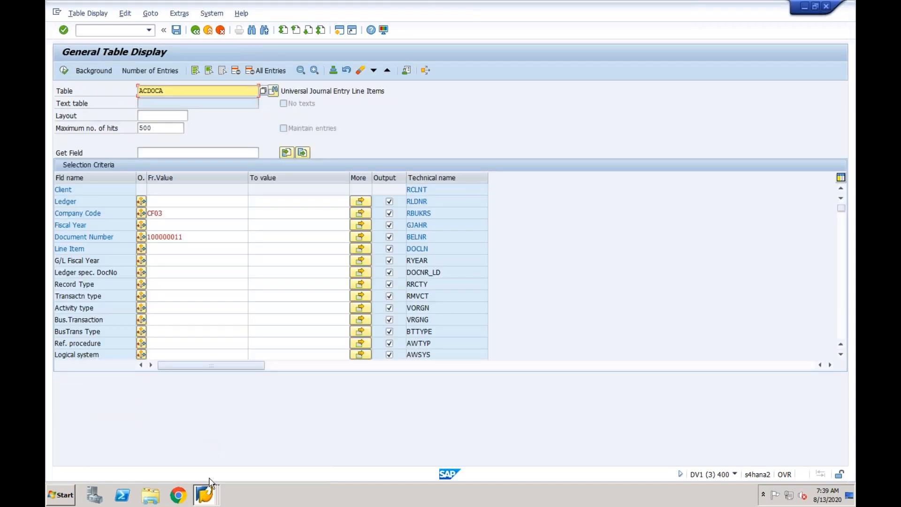
left_click(211, 492)
left_click(189, 472)
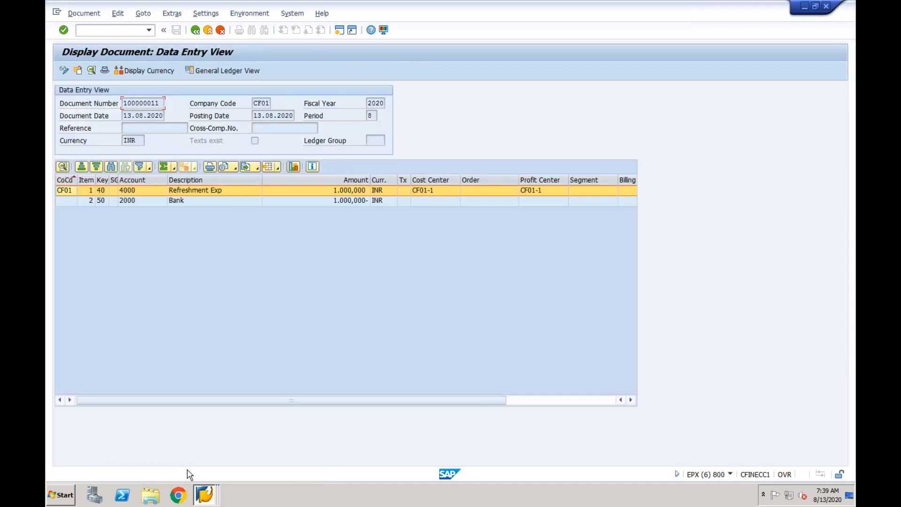
- Switch back to the Central Finance session showing the ACDOCA selection and open an additional session from it
left_click(206, 493)
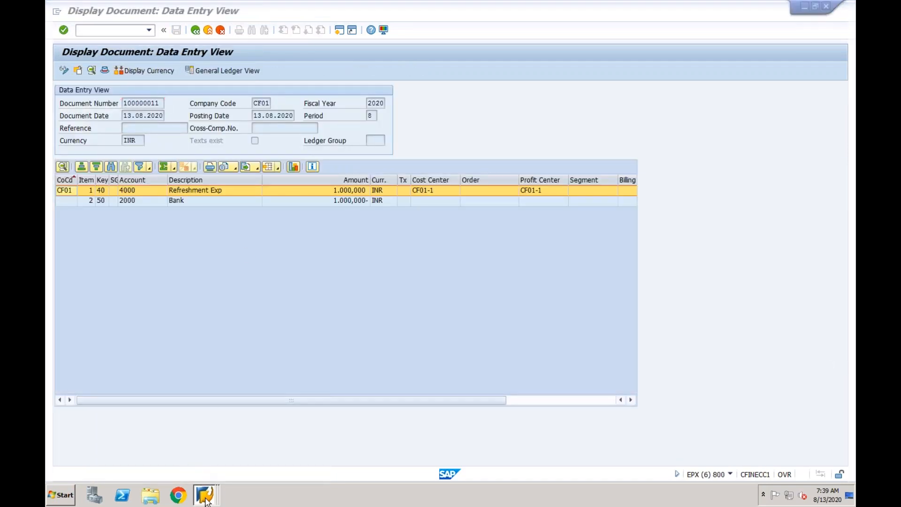
left_click(196, 440)
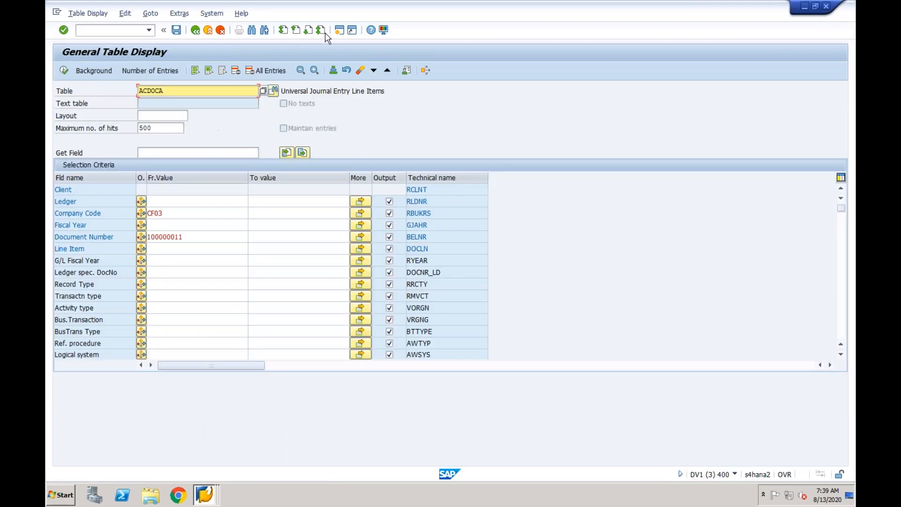
left_click(339, 30)
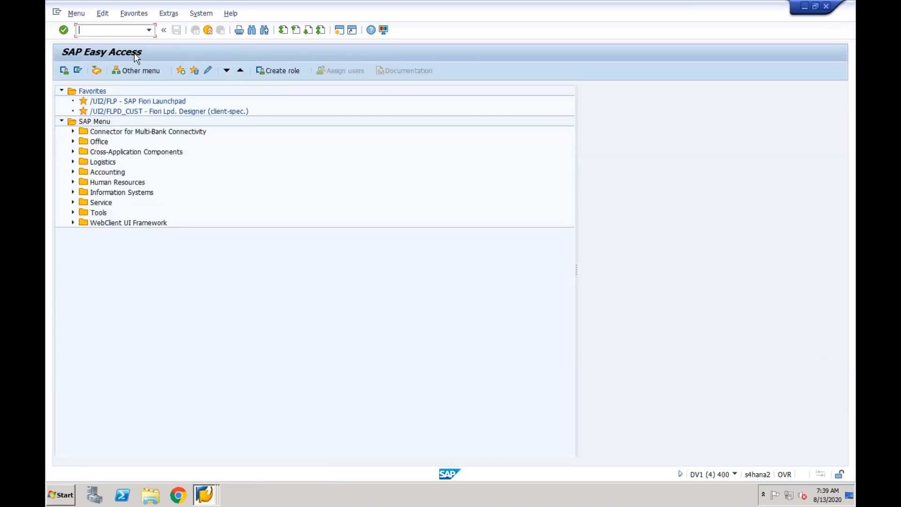
- Run transaction FB03 in the new session and display document 100000012 of company code CF03
type("FB03")
key("Return")
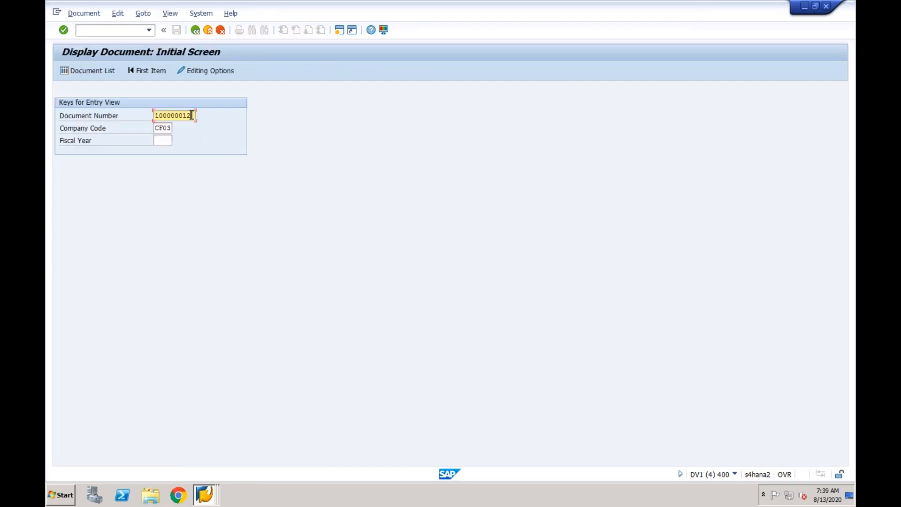
key("Return")
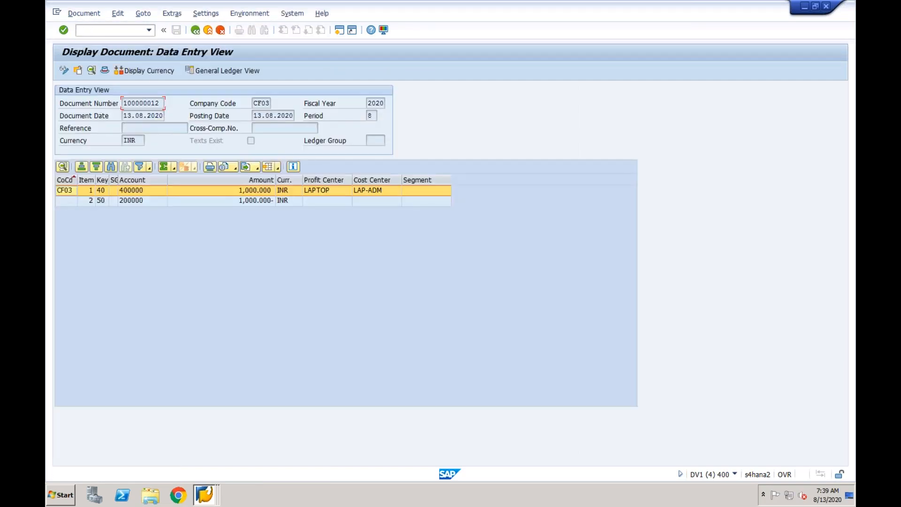
- Return to the ACDOCA selection session, set the document number to 100000012 and execute the selection for company code CF03
left_click(209, 504)
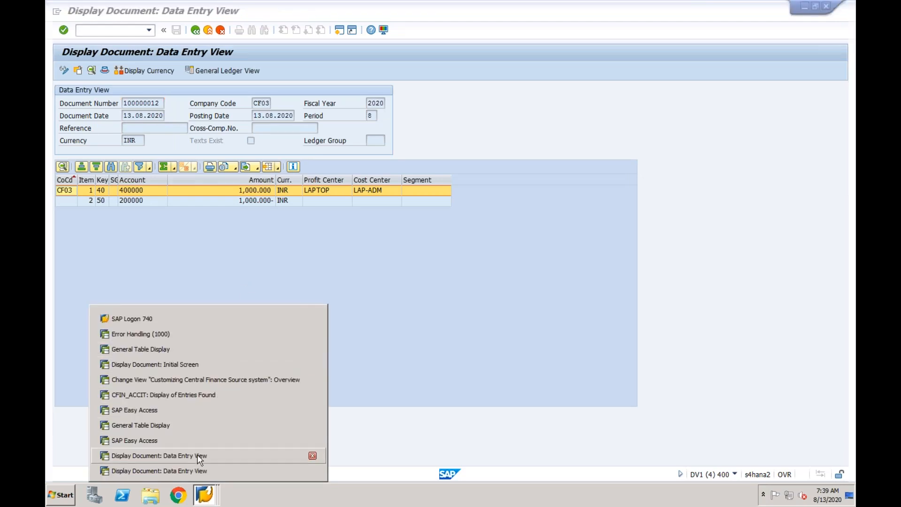
left_click(194, 425)
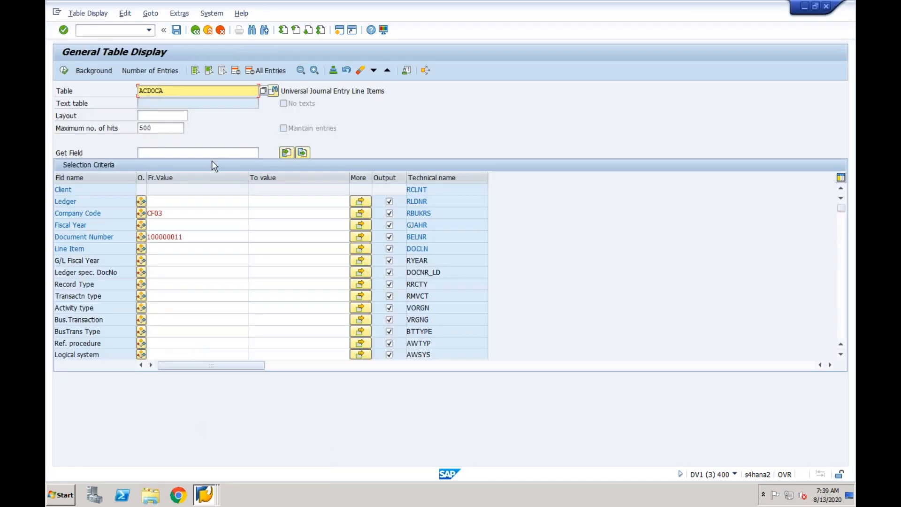
left_click(195, 238)
key("BackSpace")
type("2")
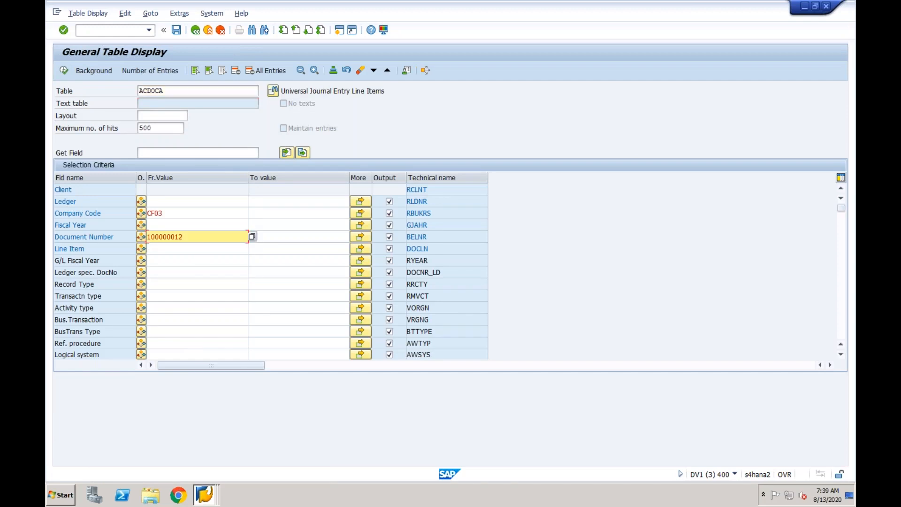
left_click(64, 71)
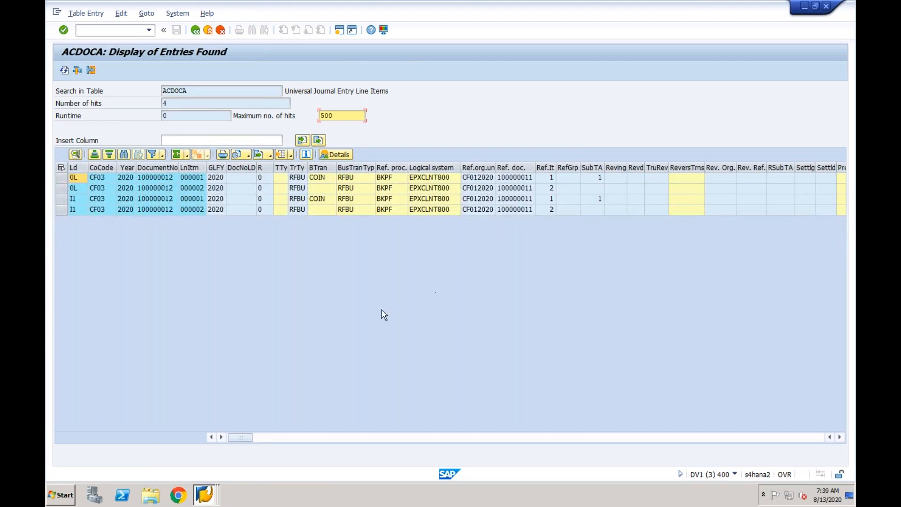
- Check the document number, reference document and business transaction of the first ACDOCA line item
left_click(168, 179)
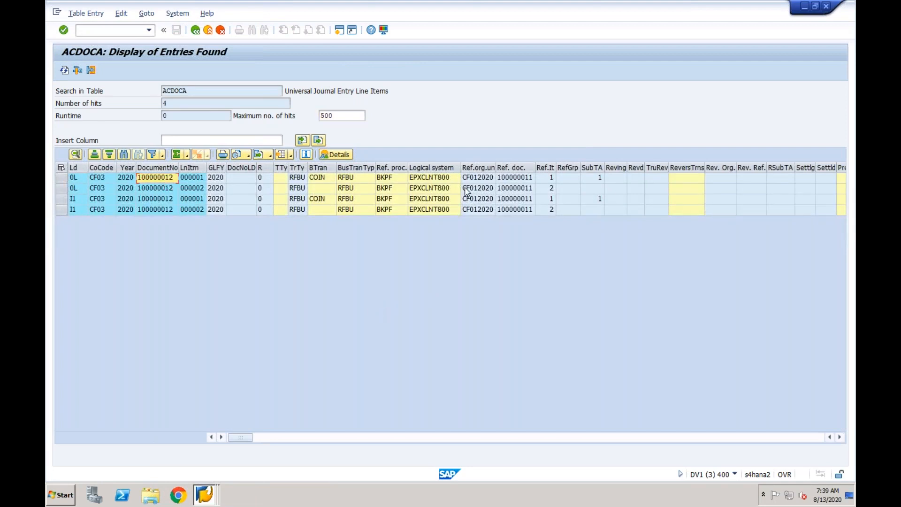
left_click(511, 180)
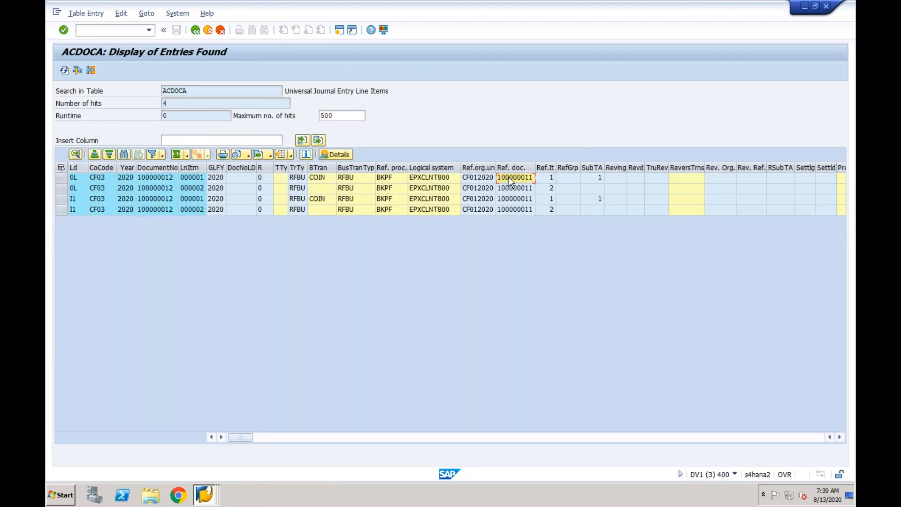
left_click(578, 437)
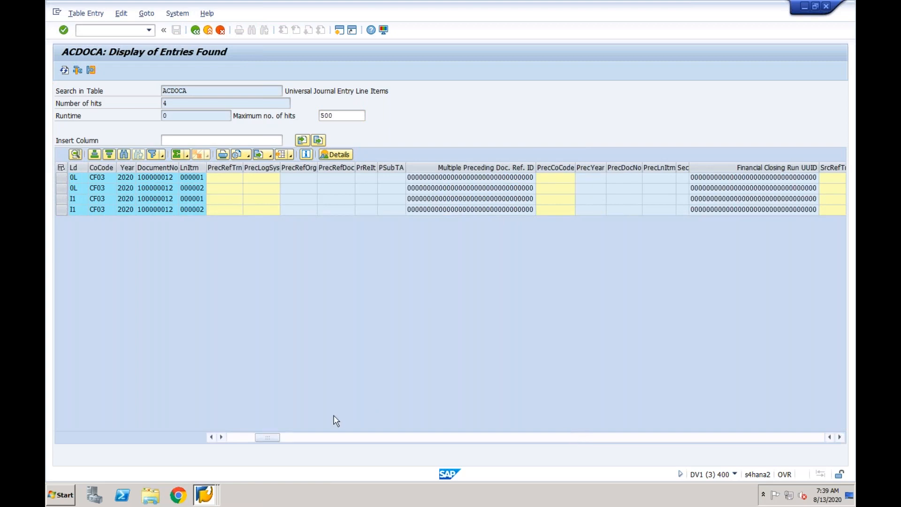
left_click(249, 439)
left_click(305, 200)
left_click(305, 178)
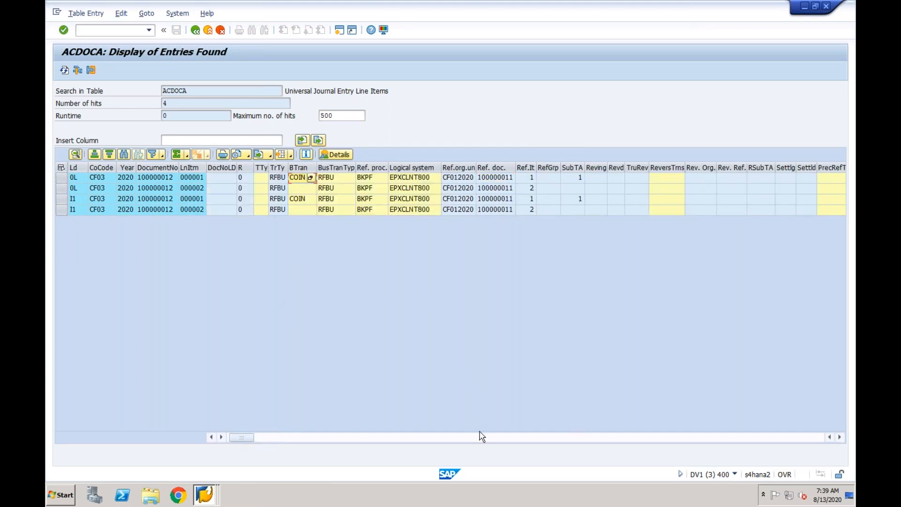
- Go further through the ACDOCA columns and check the cost center and profit center of the first line item
left_click(482, 438)
left_click(503, 440)
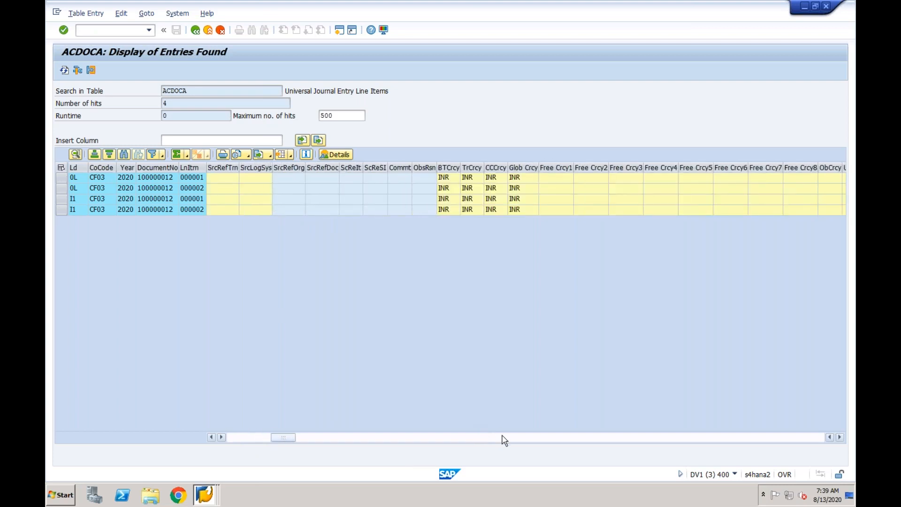
left_click(503, 440)
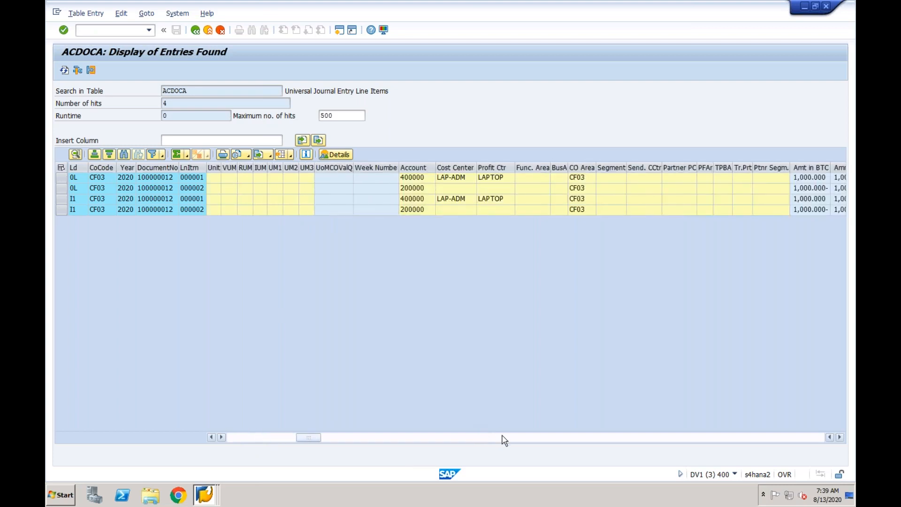
left_click(465, 179)
left_click(501, 182)
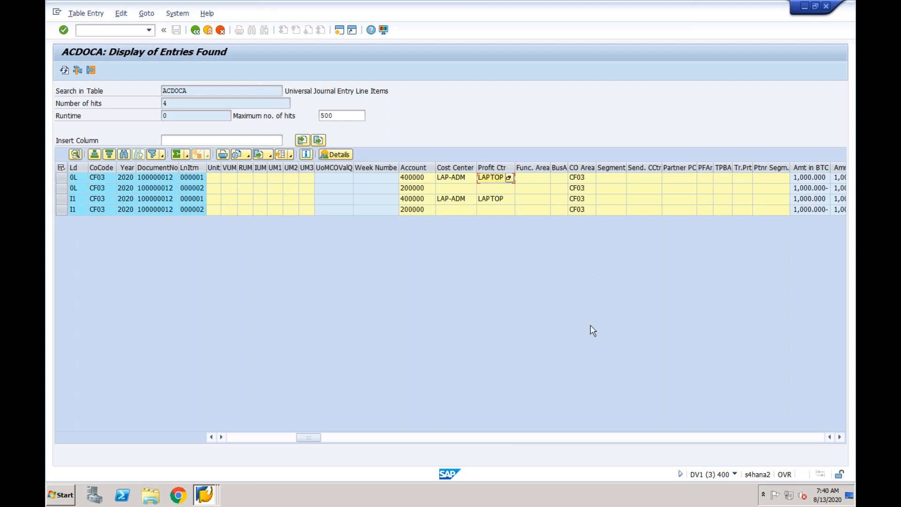
- Look through the amount, posting data, sender account and object number columns of the ACDOCA line items
left_click(608, 438)
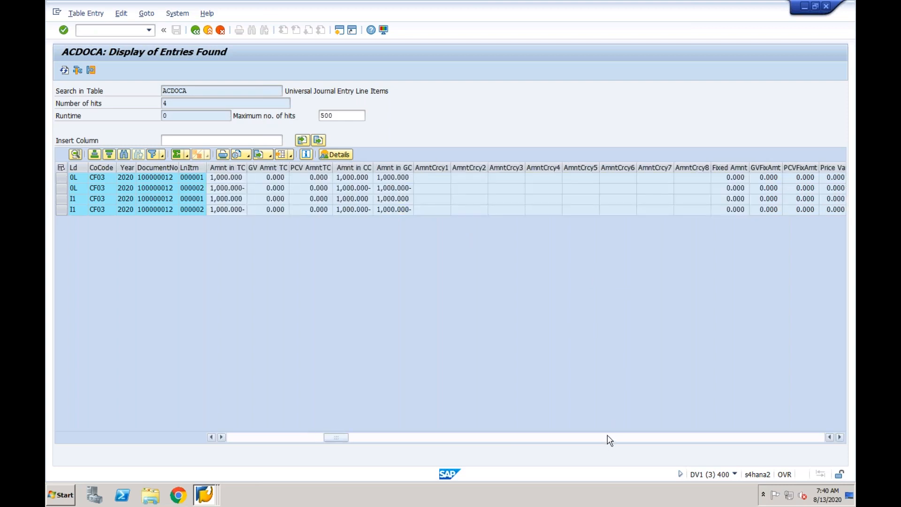
left_click(609, 438)
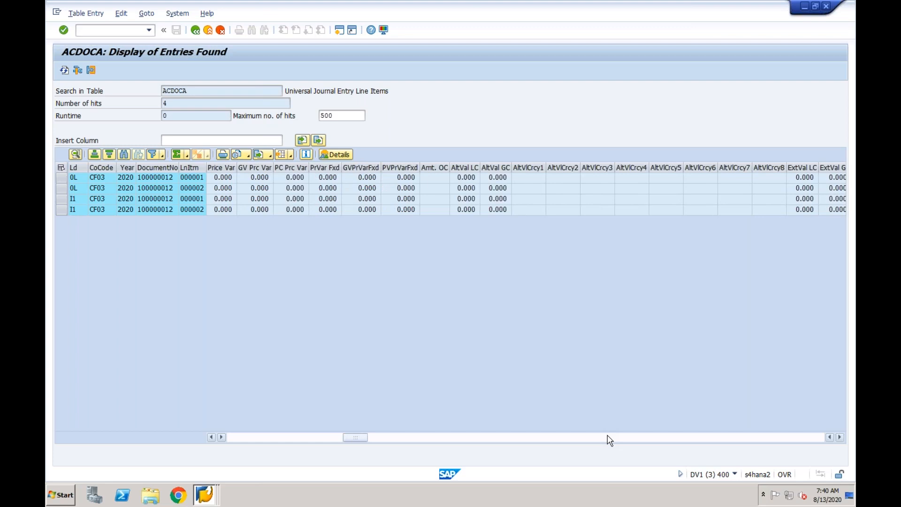
left_click(609, 437)
left_click(608, 438)
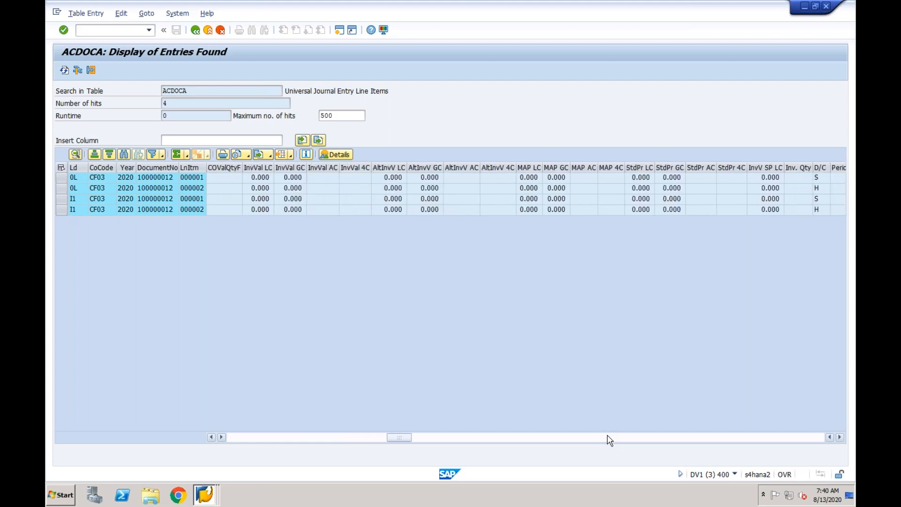
left_click(609, 438)
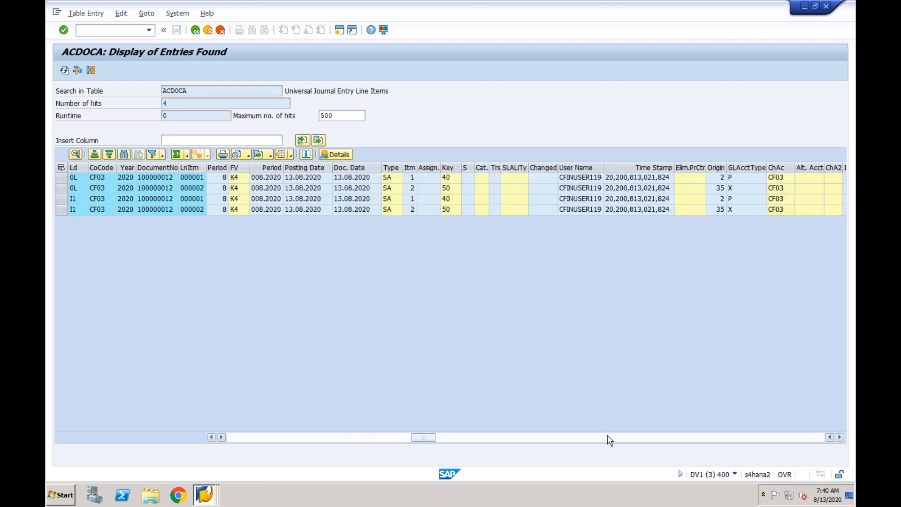
left_click(608, 438)
left_click(609, 438)
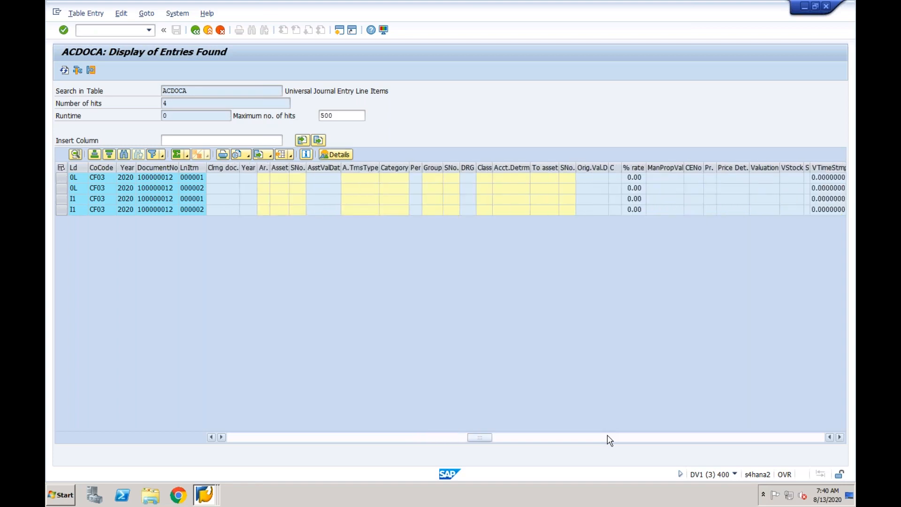
left_click(609, 438)
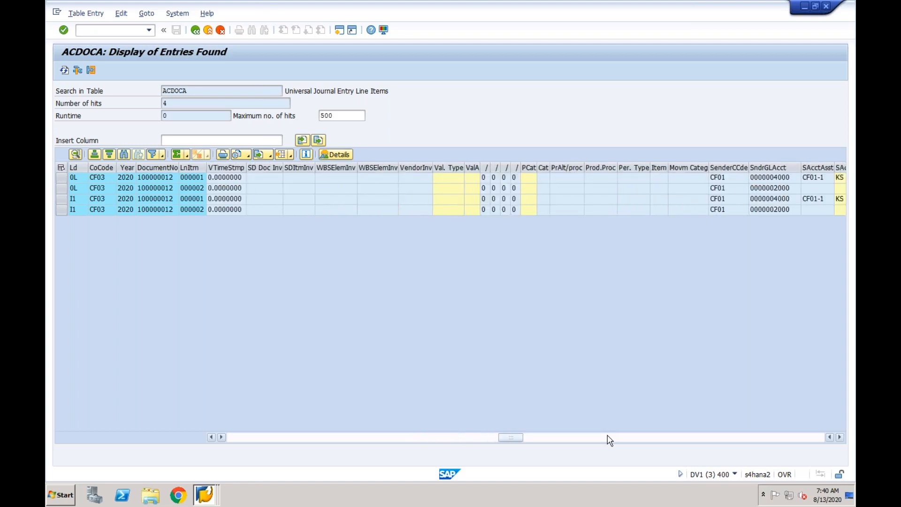
left_click(608, 438)
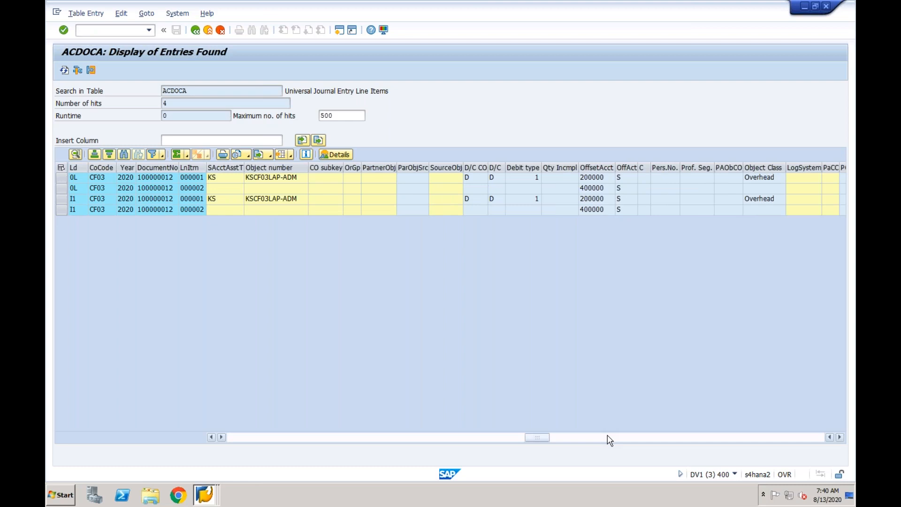
- Find the controlling document number in ACDOCA and compare it across ledgers 0L and I1 and with the journal entry's document number
left_click(609, 437)
left_click(609, 438)
left_click(608, 438)
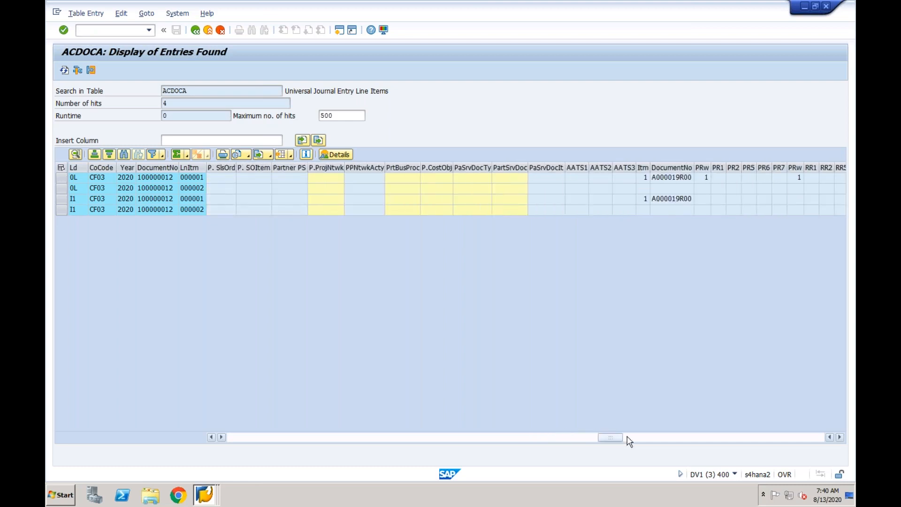
left_click(683, 182)
left_click(681, 199)
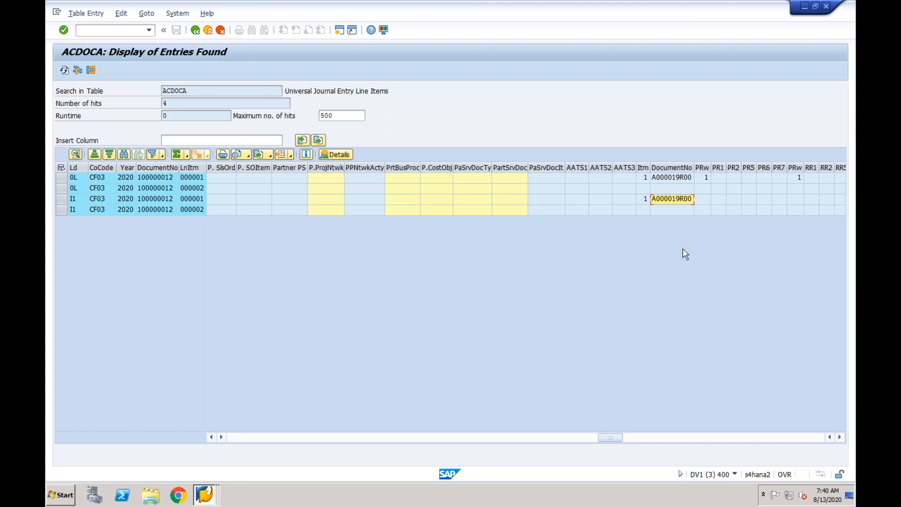
key("XF86AudioRaiseVolume")
key("XF86AudioRaiseVolume")
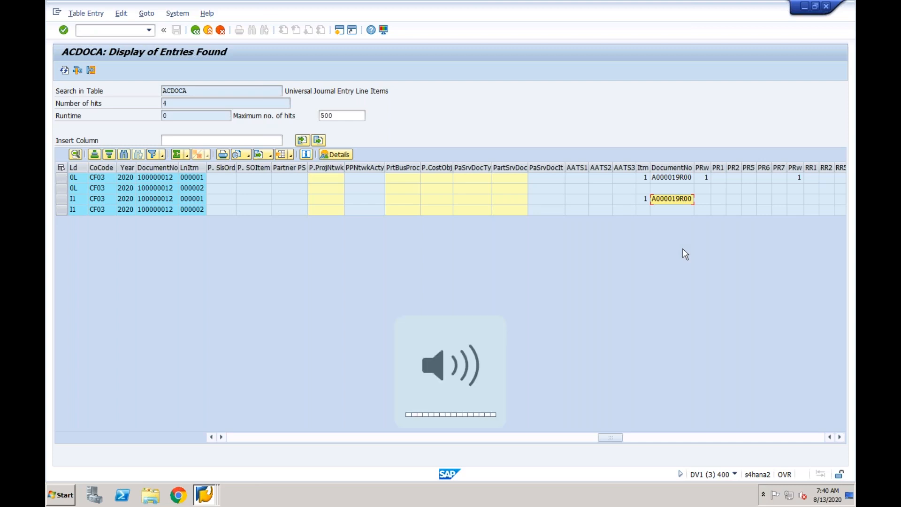
left_click(675, 178)
left_click(674, 200)
left_click(673, 180)
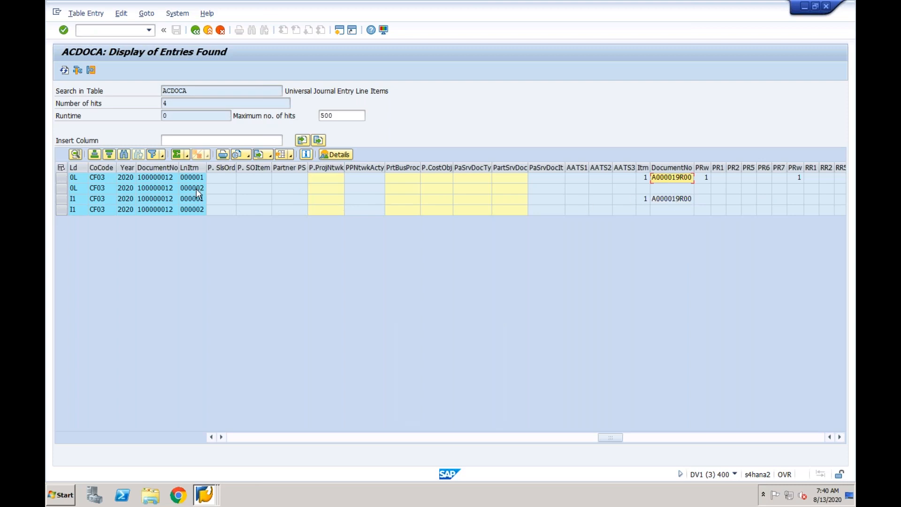
left_click(160, 181)
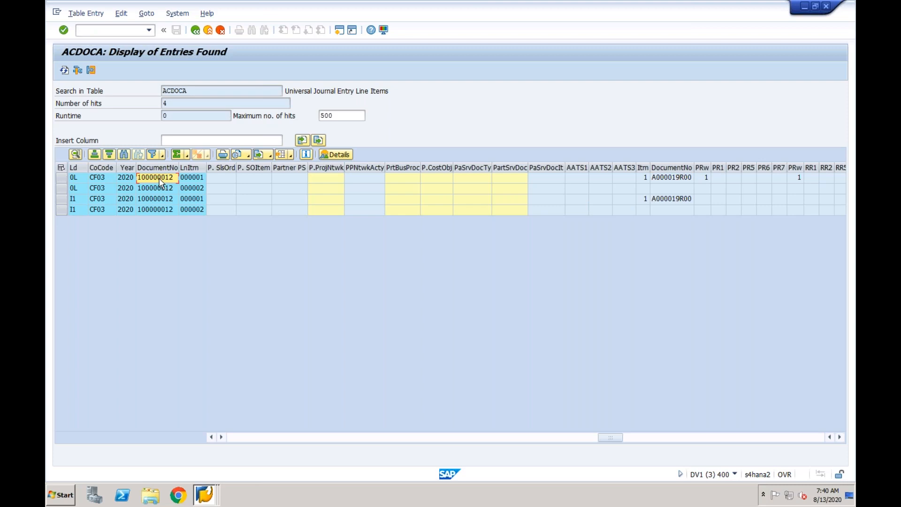
- Switch to the Error Handling session and check the reference organizational unit and position of both accounting document items
left_click(206, 494)
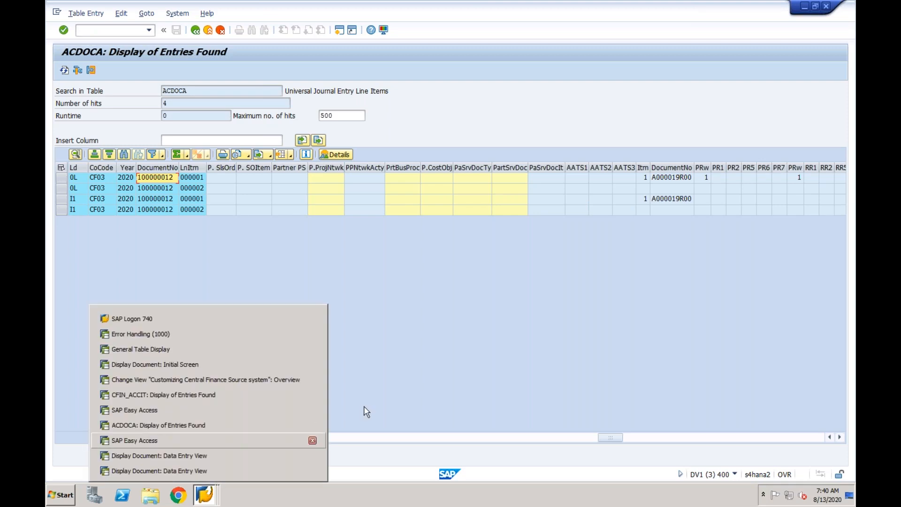
left_click(390, 397)
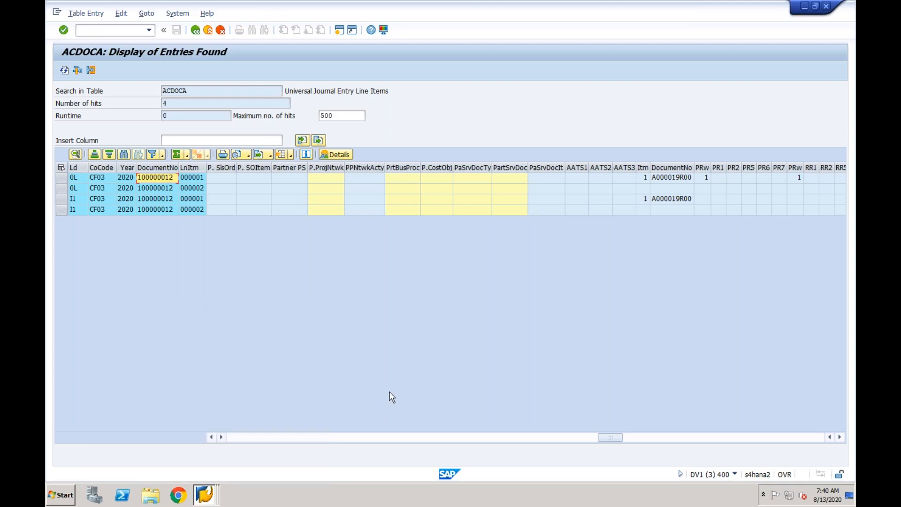
left_click(206, 492)
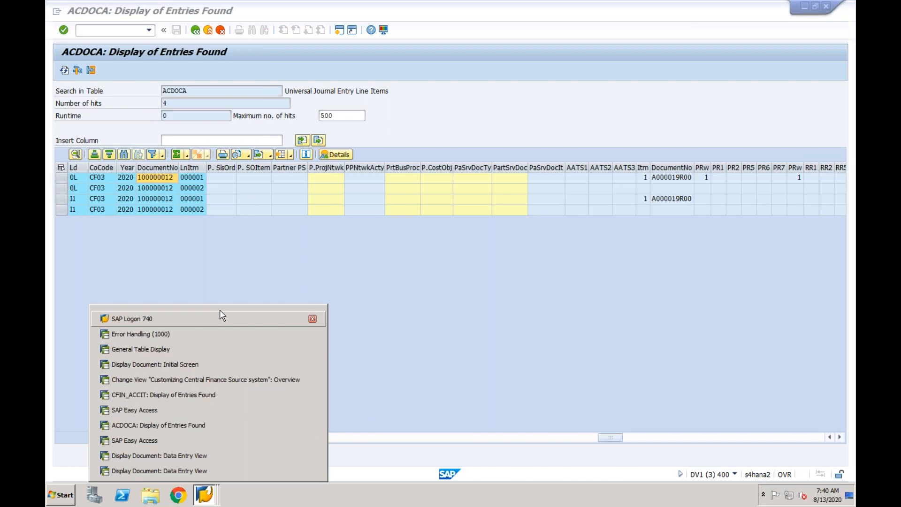
left_click(208, 334)
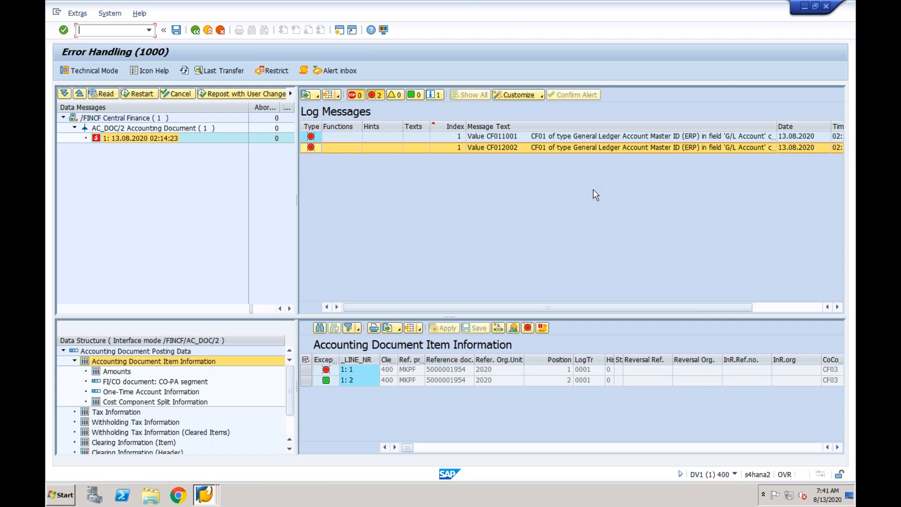
left_click(496, 371)
left_click(496, 379)
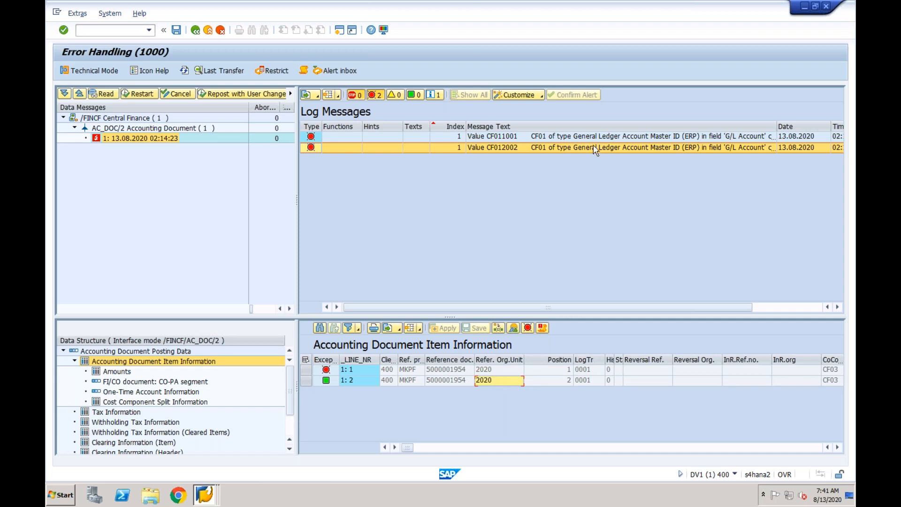
left_click(540, 371)
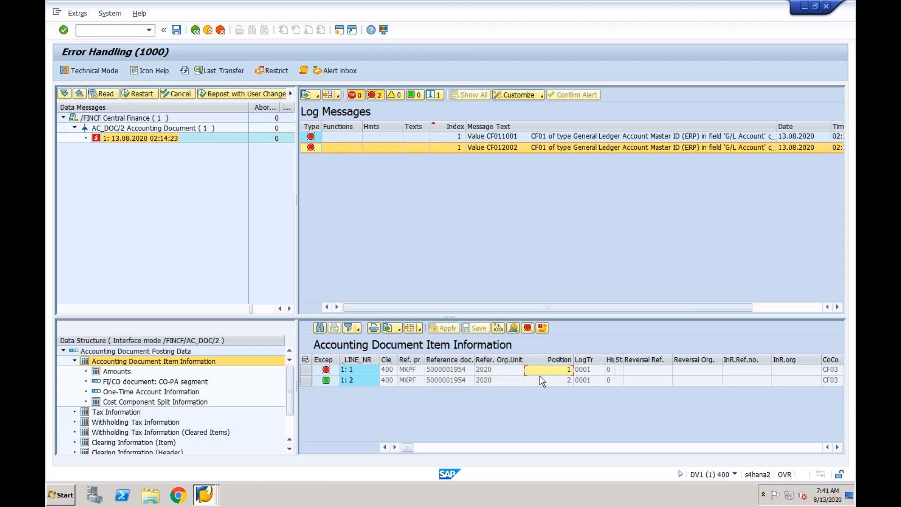
left_click(541, 381)
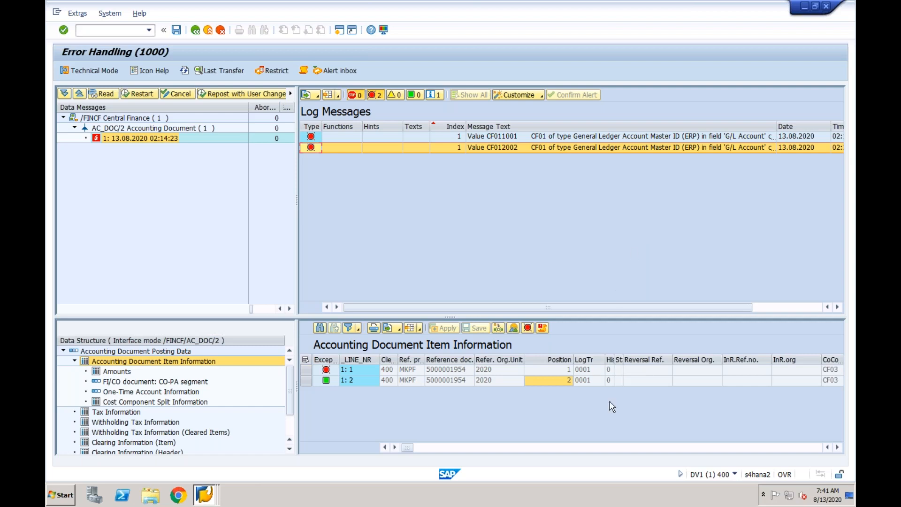
- Leave Error Handling, open a new session from the document display and start transaction SPRO
left_click(194, 31)
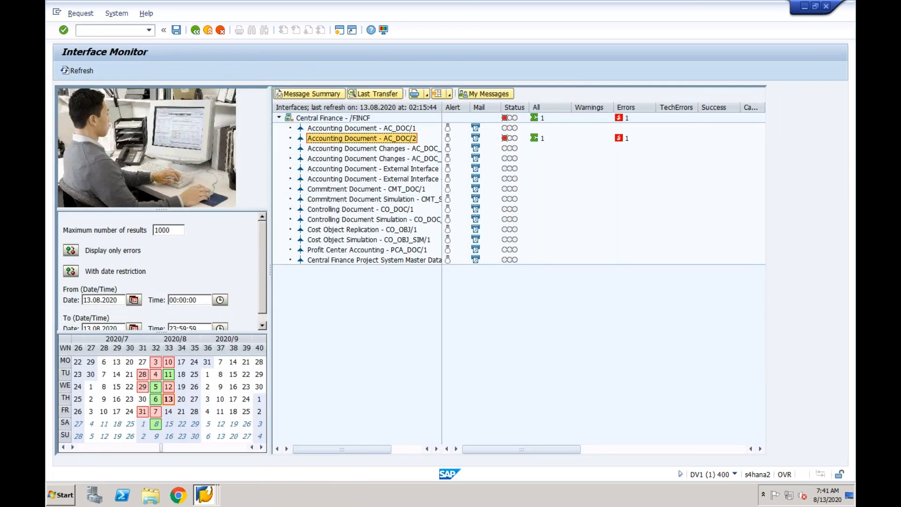
left_click(204, 496)
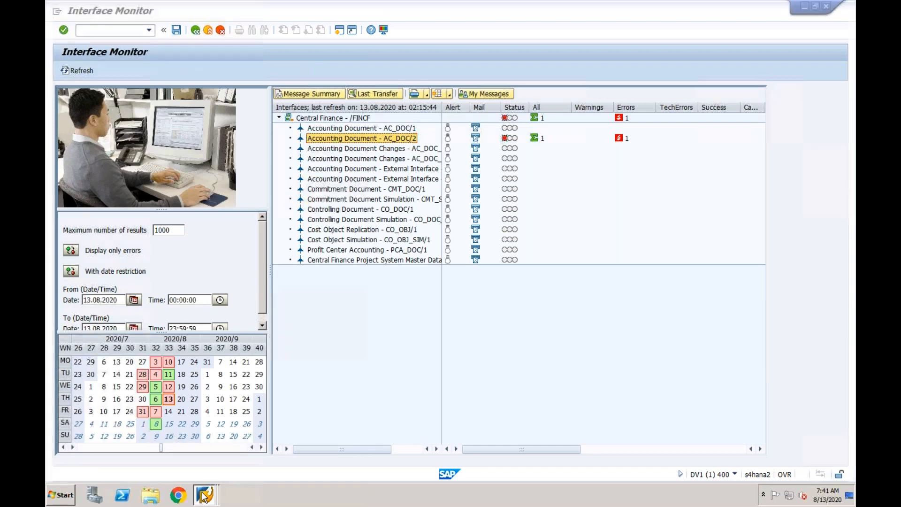
left_click(200, 471)
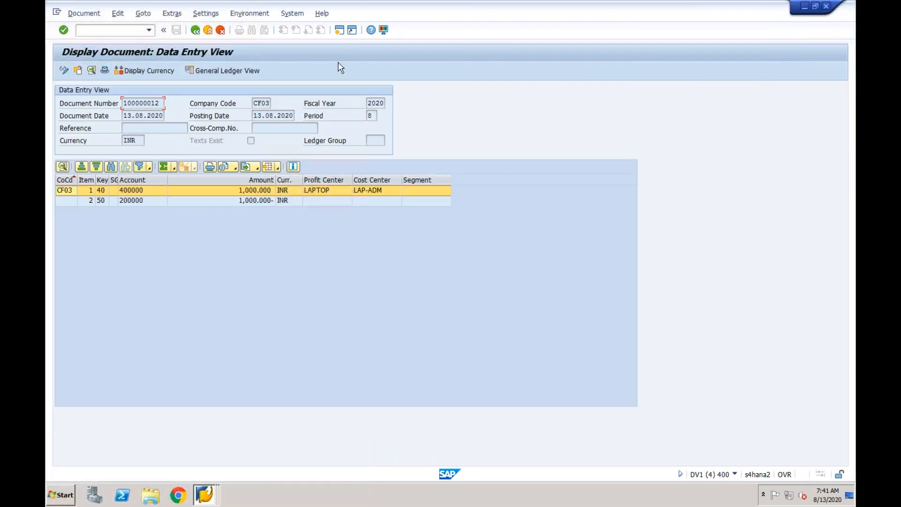
left_click(340, 30)
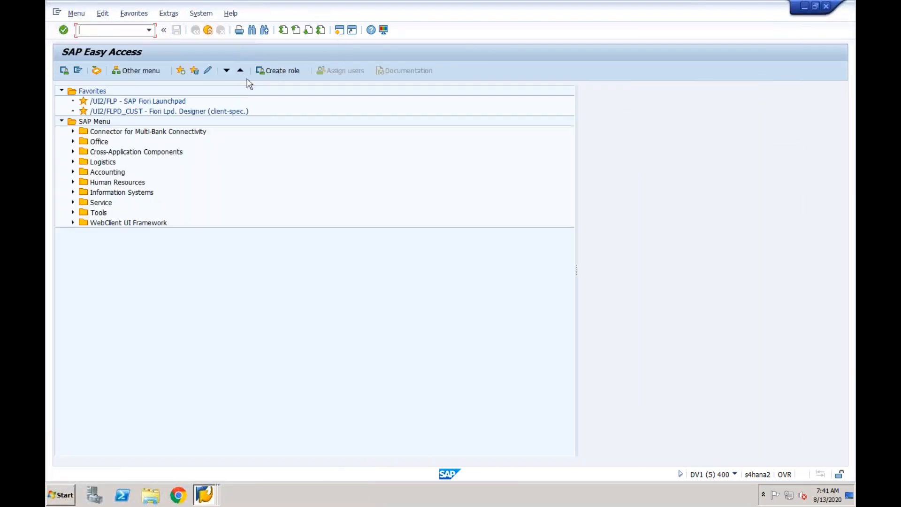
type("spro")
key("Return")
- Open the IMG structure and expand Financial Accounting, Central Finance, Target System Settings and Mapping down to Define Key Mapping (ID Mapping)
left_click(98, 71)
left_click(73, 192)
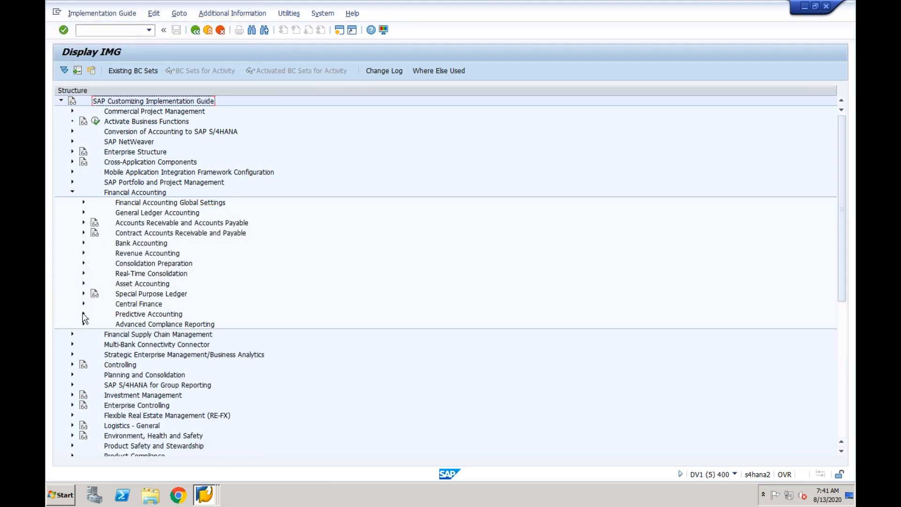
left_click(83, 304)
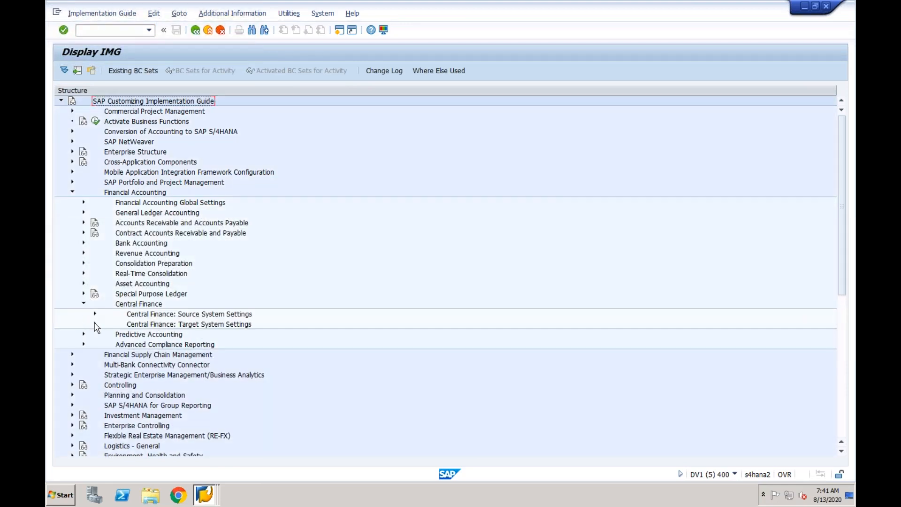
left_click(95, 323)
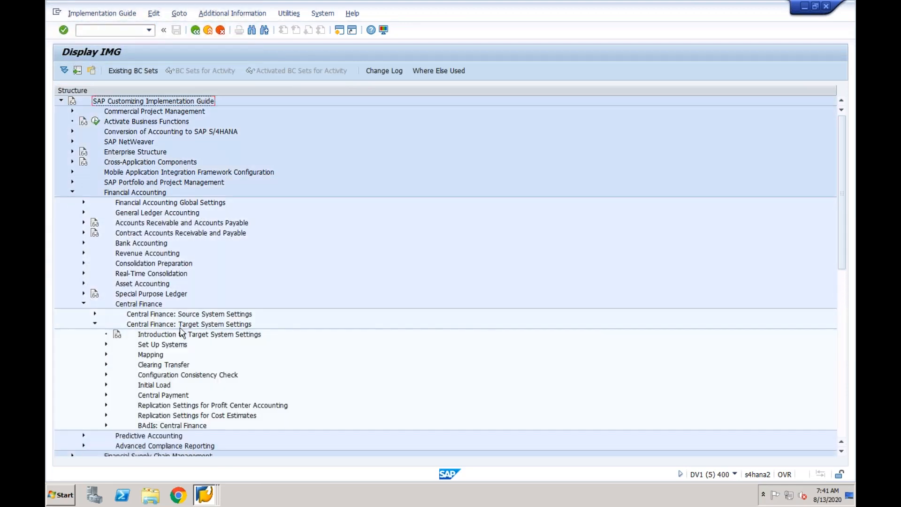
left_click(106, 355)
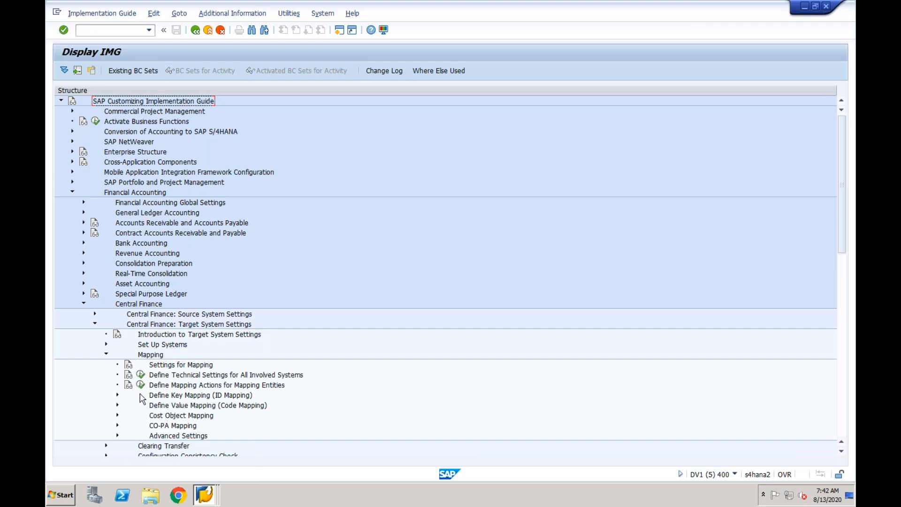
left_click(117, 395)
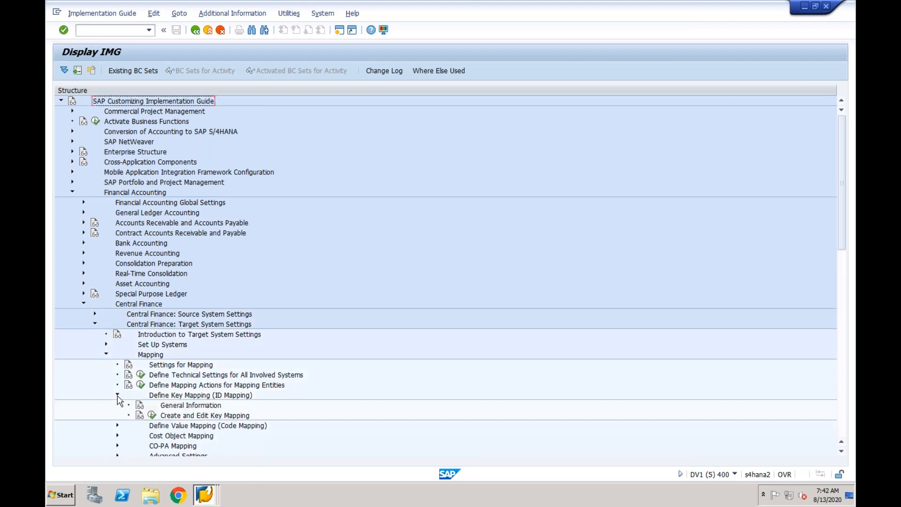
- Show the keys as additional information in the IMG structure and check the key of Create and Edit Key Mapping
left_click(285, 18)
left_click(258, 17)
left_click(257, 16)
mouse_move(270, 28)
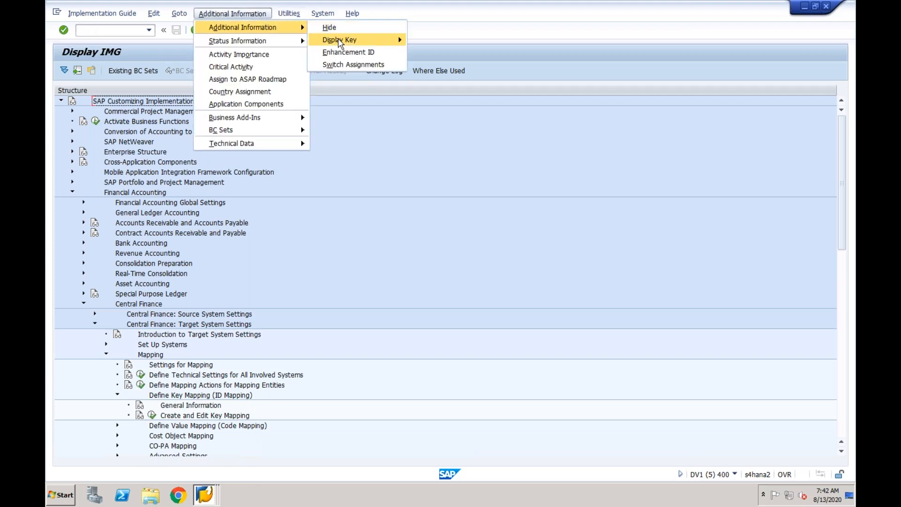
mouse_move(340, 44)
left_click(436, 55)
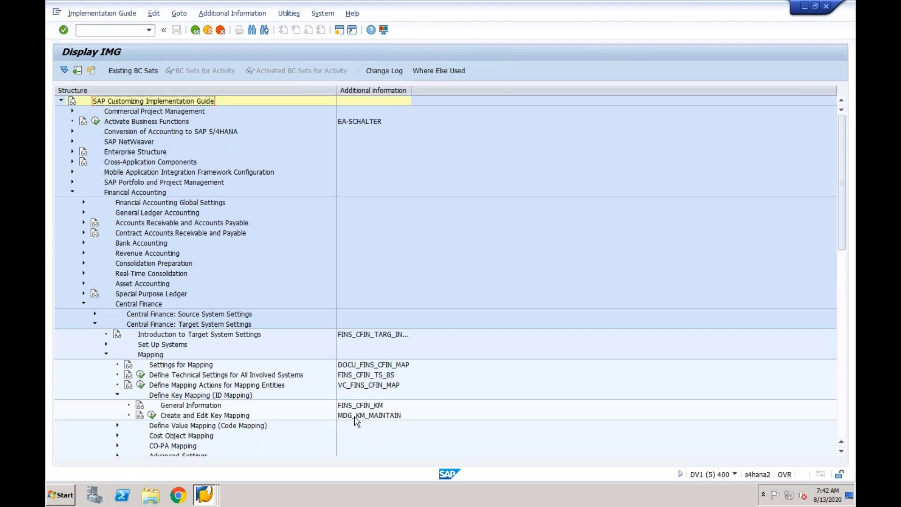
left_click(355, 417)
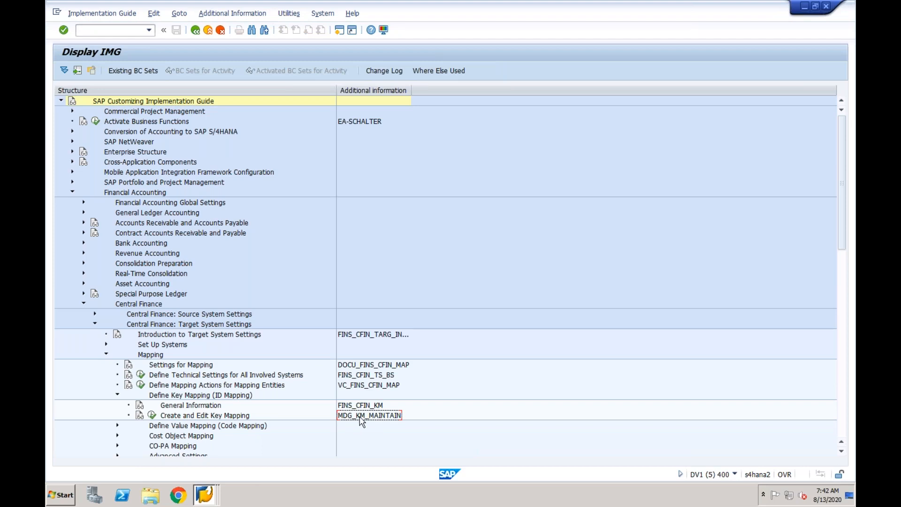
- Run Create and Edit Key Mapping in a maximized browser window and select the business system EPXCLNT800
left_click(152, 415)
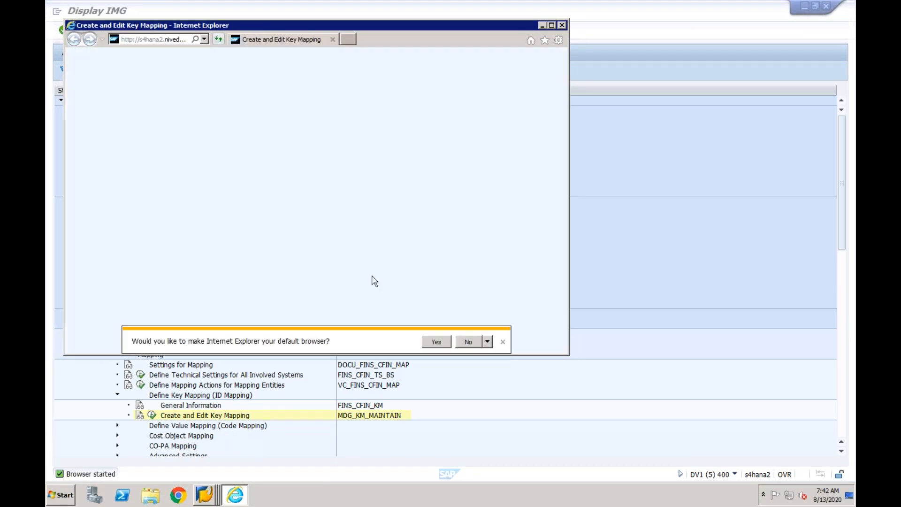
left_click(553, 26)
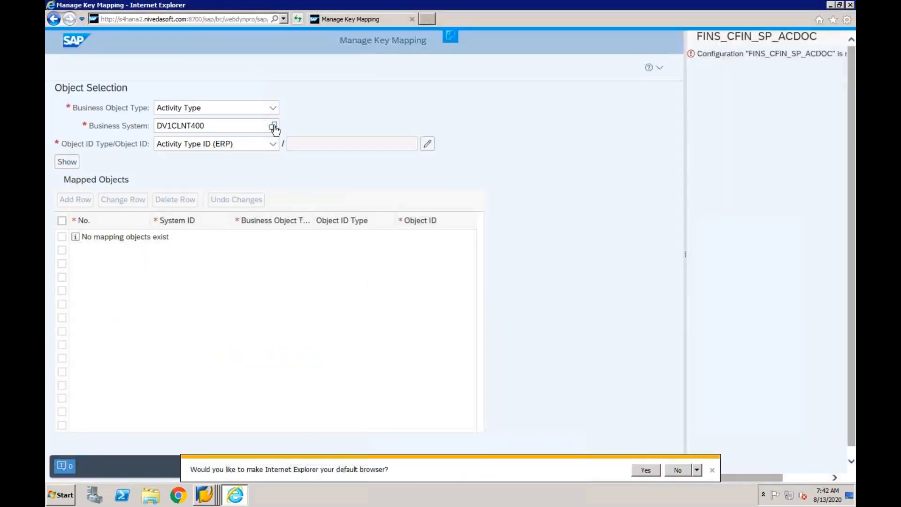
left_click(273, 127)
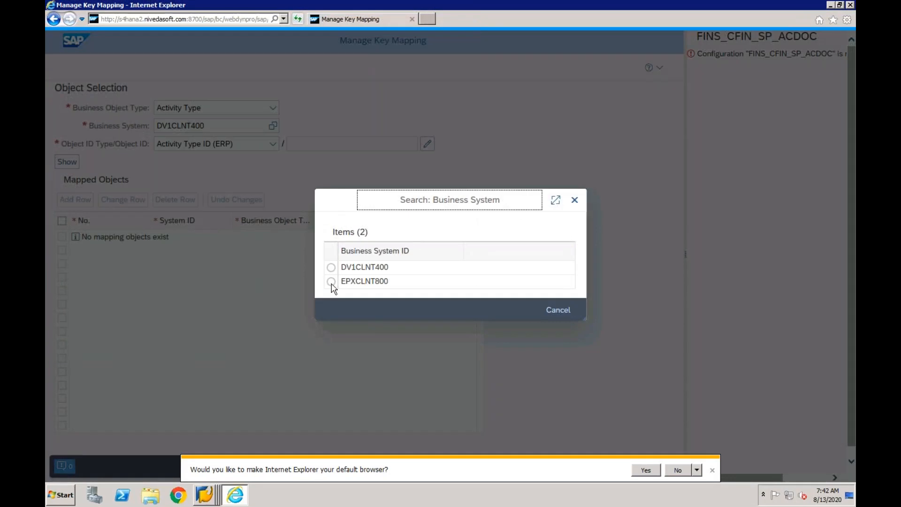
left_click(331, 282)
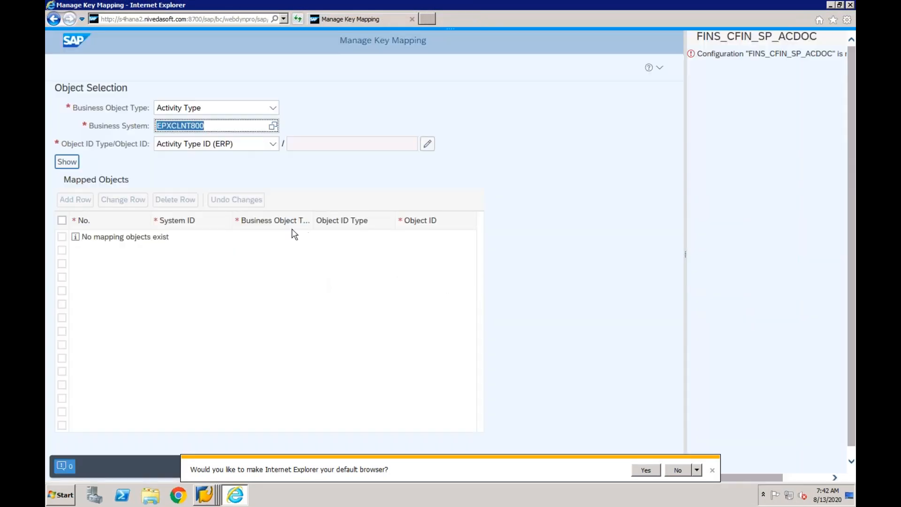
- Set the business object type of the key mapping to General Ledger Account Master
left_click(273, 107)
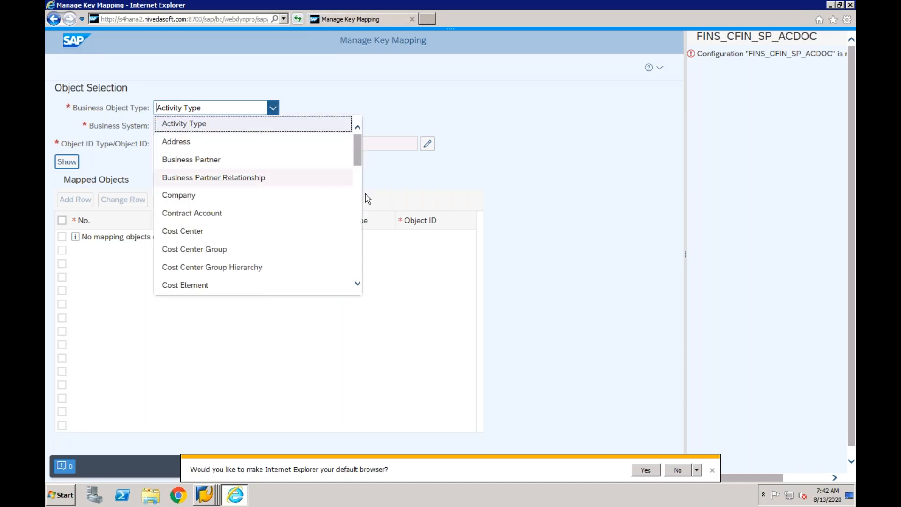
left_click(358, 202)
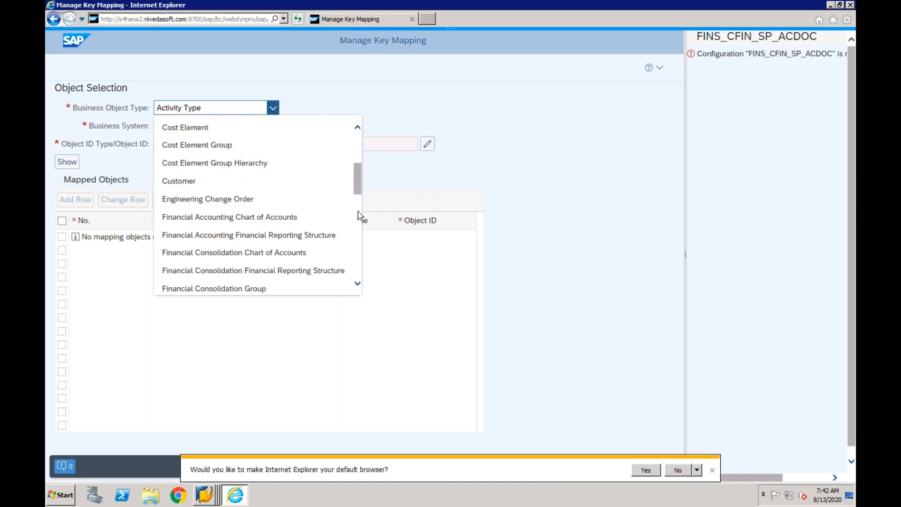
left_click(357, 210)
left_click(279, 184)
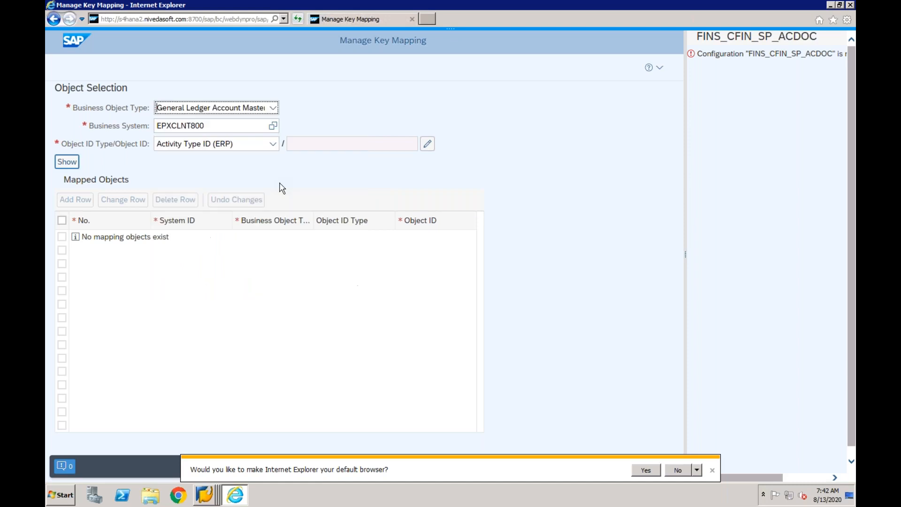
- Open the object ID entry for the key mapping and enter chart of accounts CF01
left_click(428, 143)
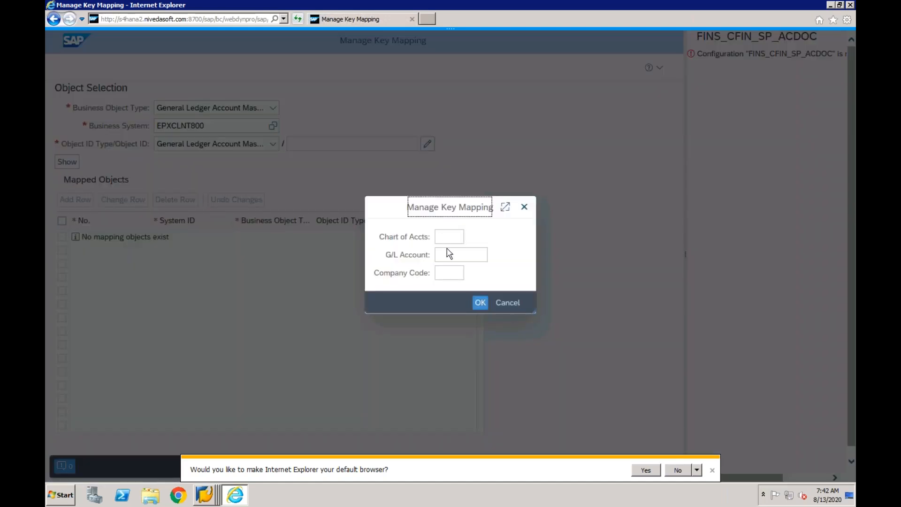
left_click(449, 239)
type("CF01")
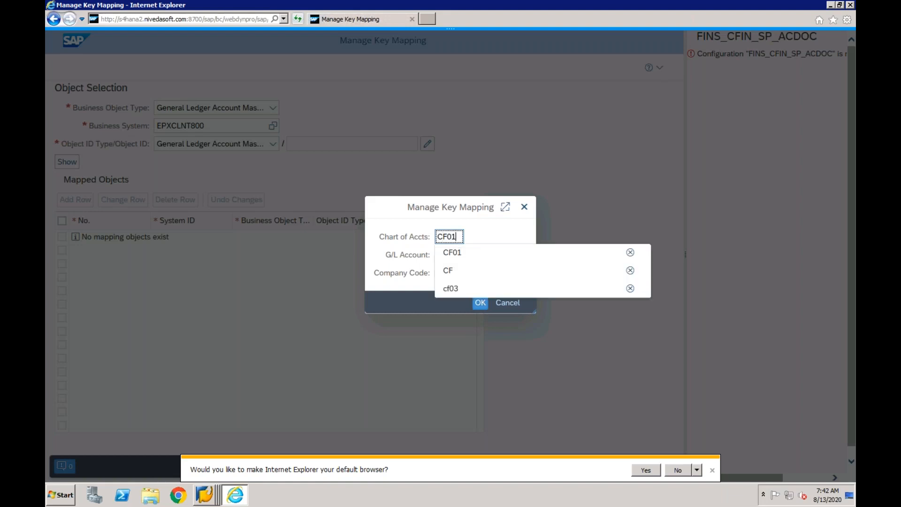
key("Tab")
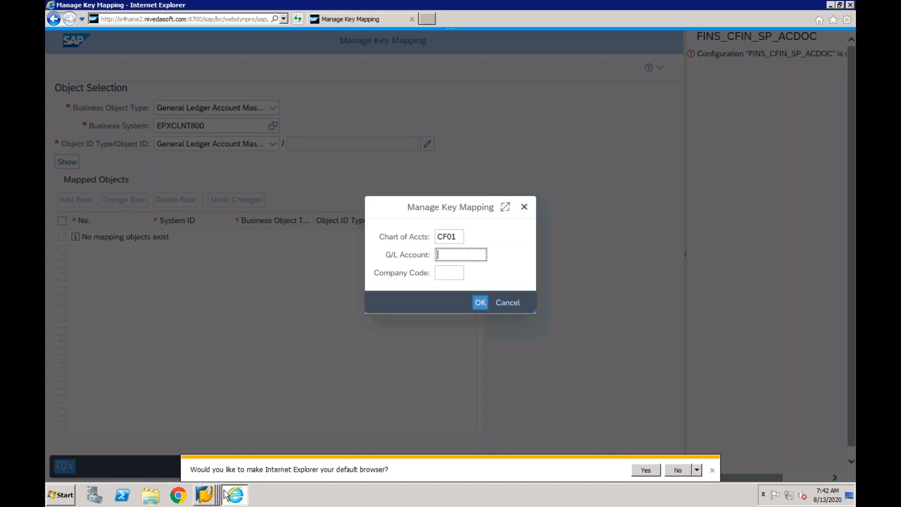
- Switch to the Interface Monitor session, reopen the AC_DOC/2 error message and look up the G/L account behind the first log message
right_click(204, 494)
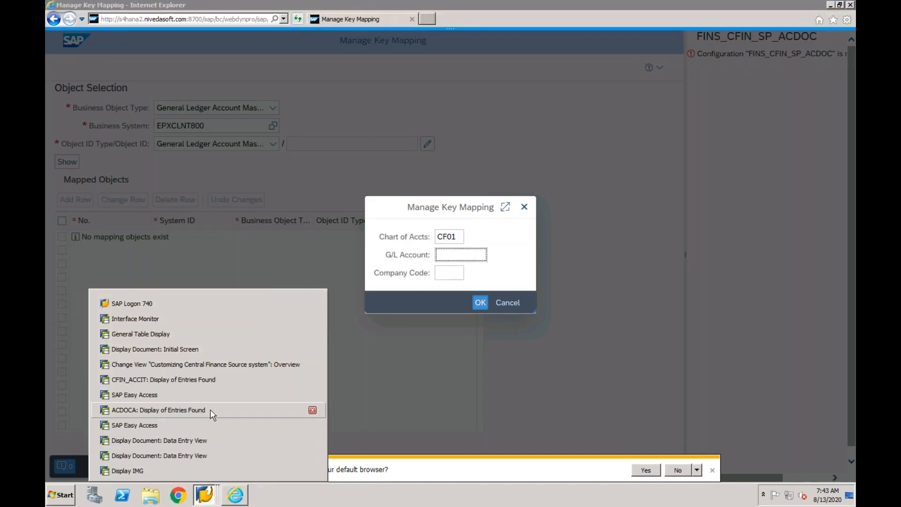
left_click(209, 322)
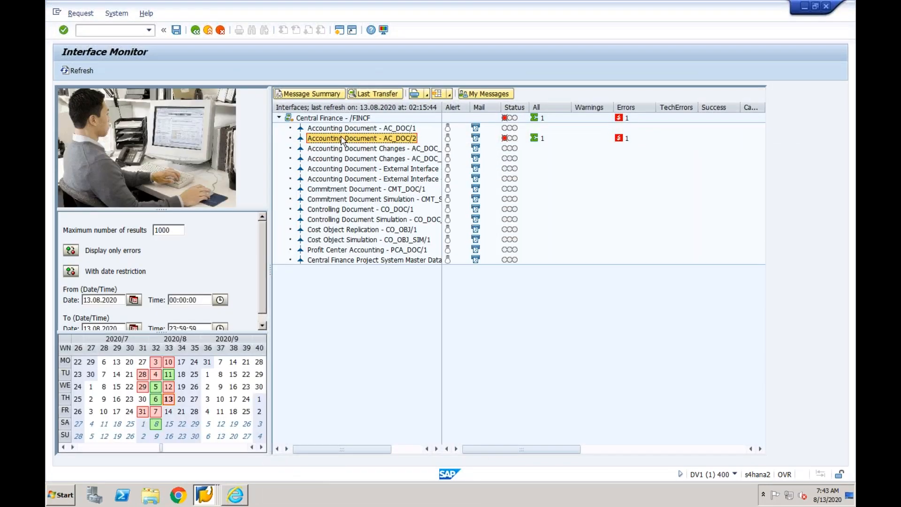
double_click(341, 138)
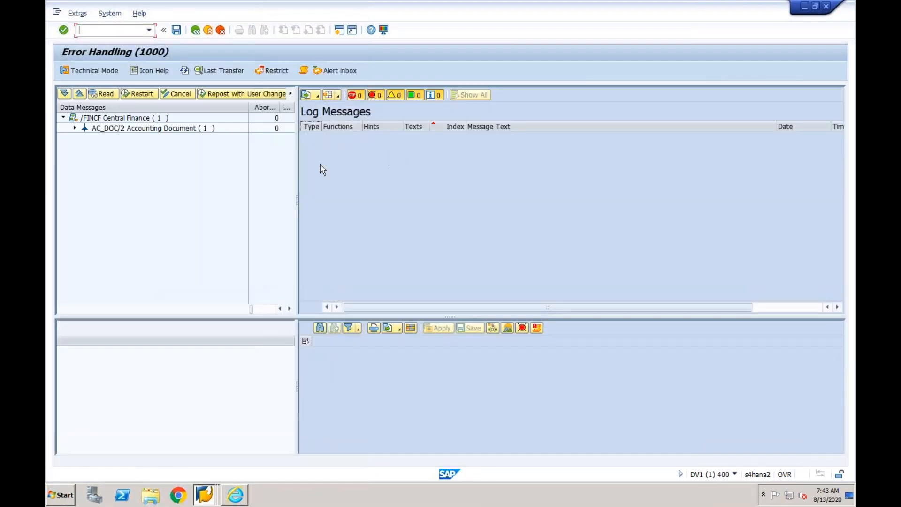
left_click(74, 128)
left_click(129, 138)
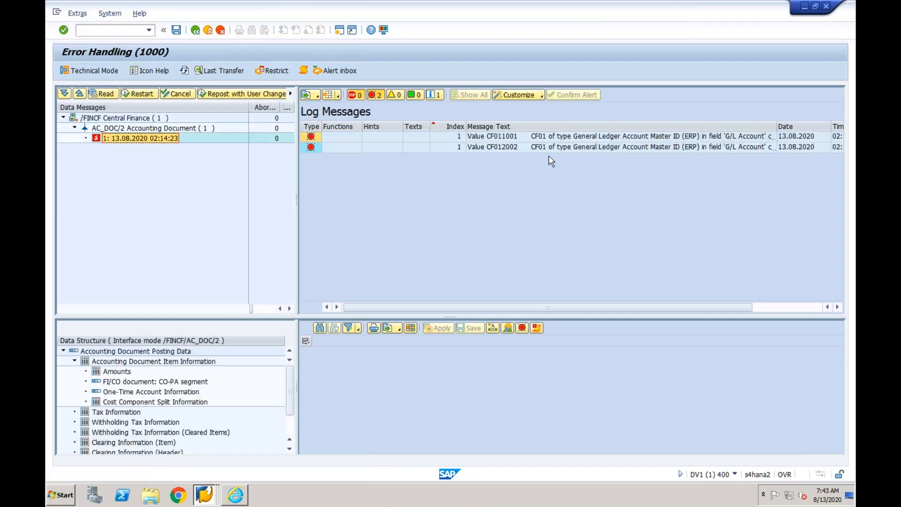
left_click(569, 137)
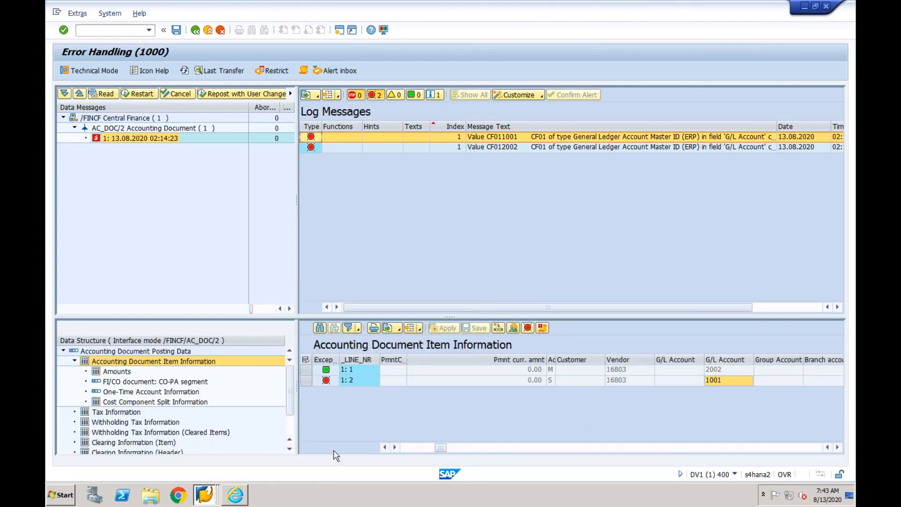
- Return to Manage Key Mapping and complete the object ID with G/L account 1001 and company code CF01
left_click(235, 494)
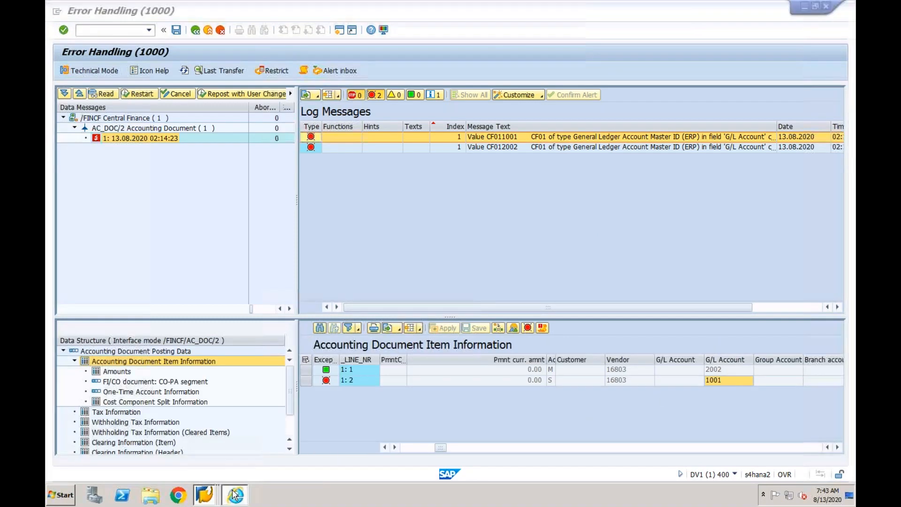
type("1001")
left_click(451, 275)
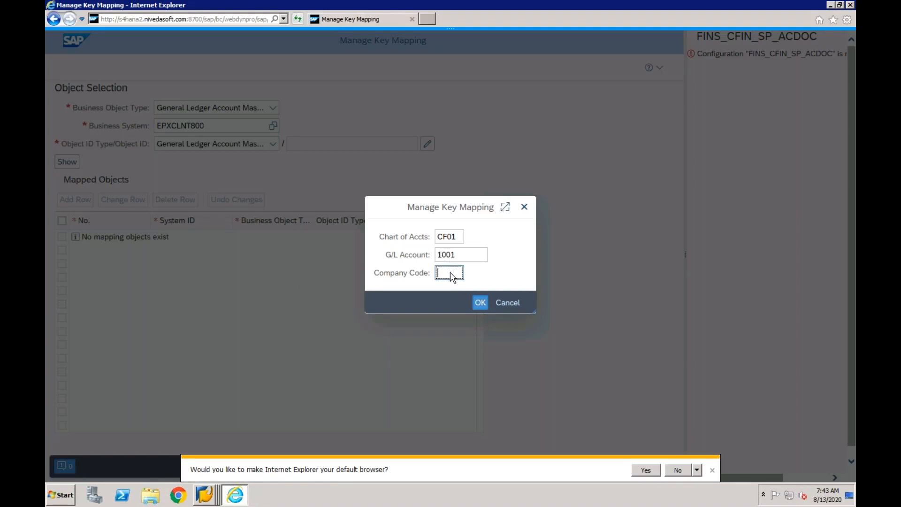
type("CF01")
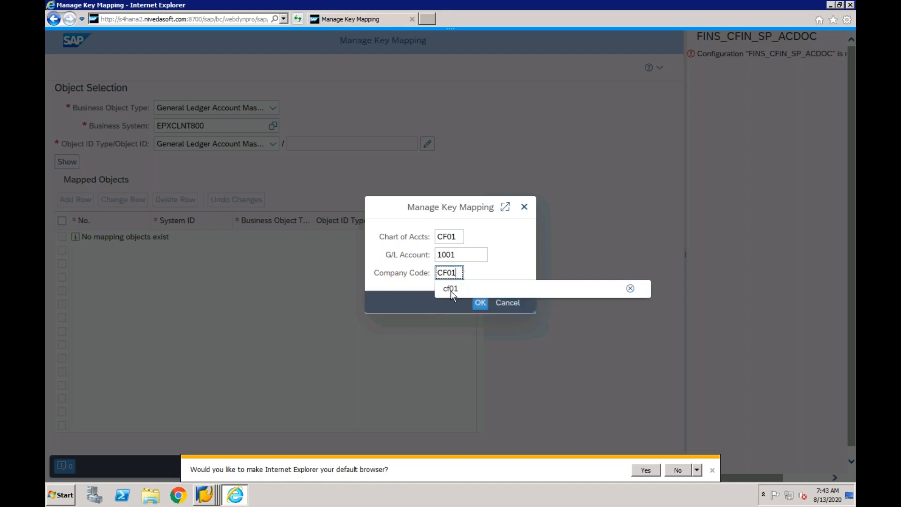
left_click(452, 290)
left_click(478, 303)
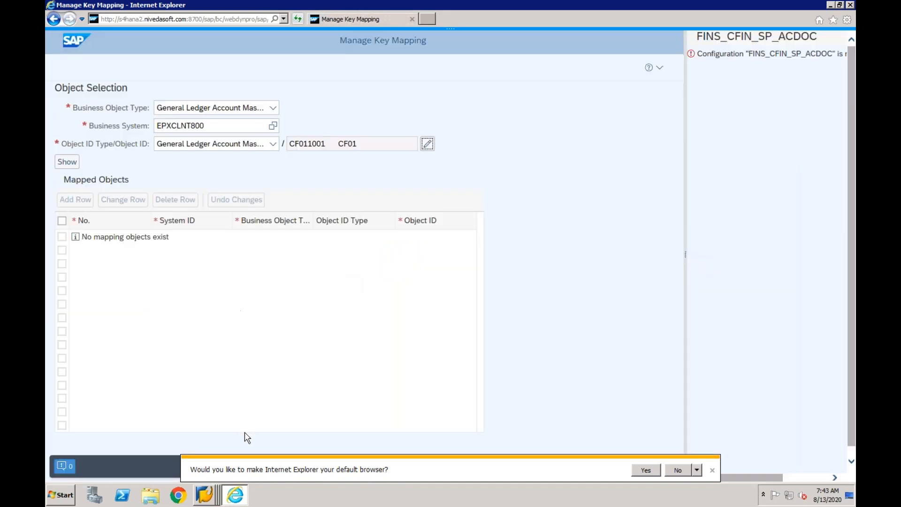
- Switch to the Display IMG session, open a new session and start transaction FS00
right_click(209, 498)
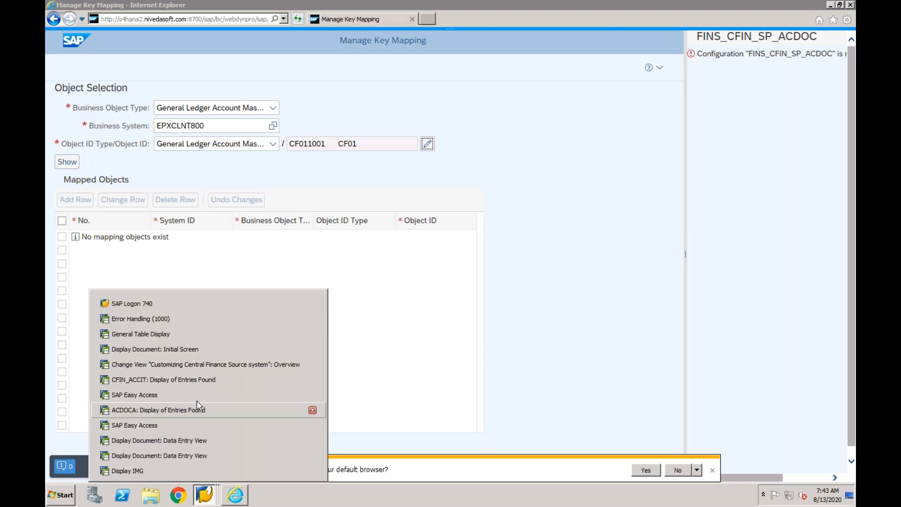
left_click(389, 339)
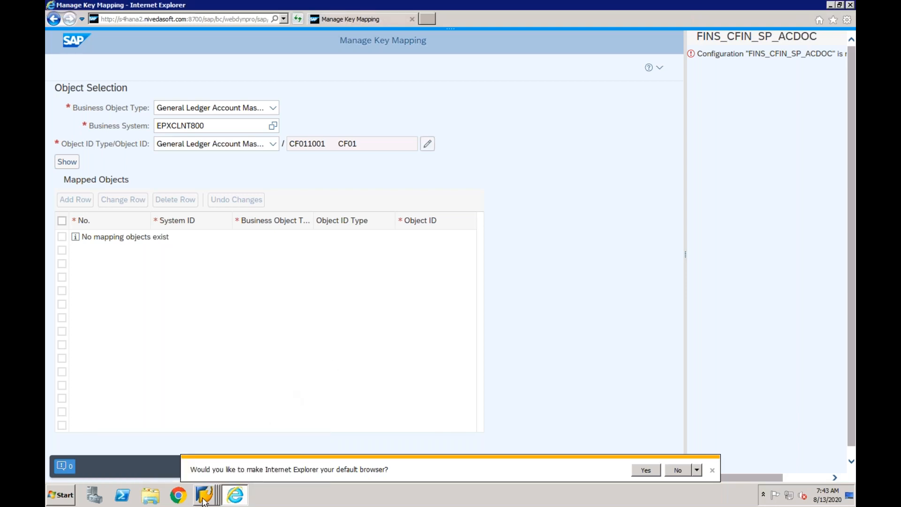
right_click(204, 499)
left_click(152, 470)
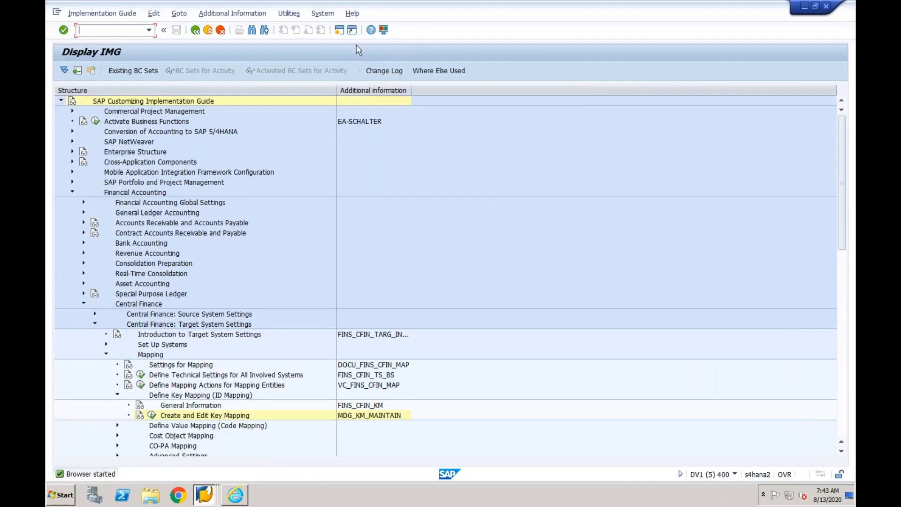
left_click(340, 29)
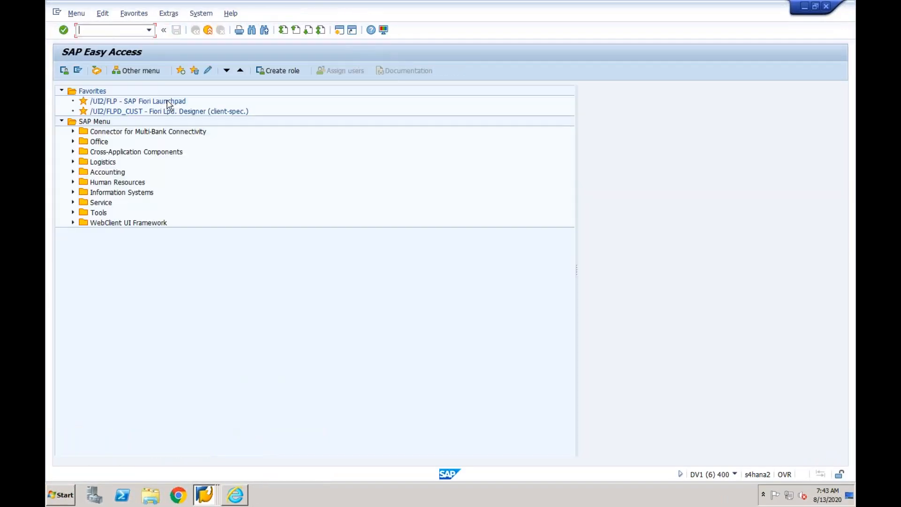
type("fs00")
key("Return")
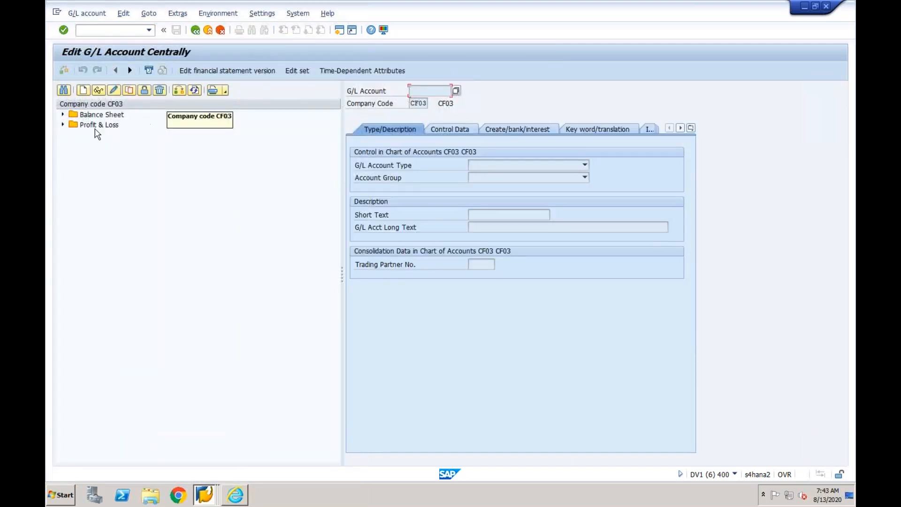
- Expand the balance sheet accounts of company code CF03 and start creating G/L account 200200
left_click(63, 114)
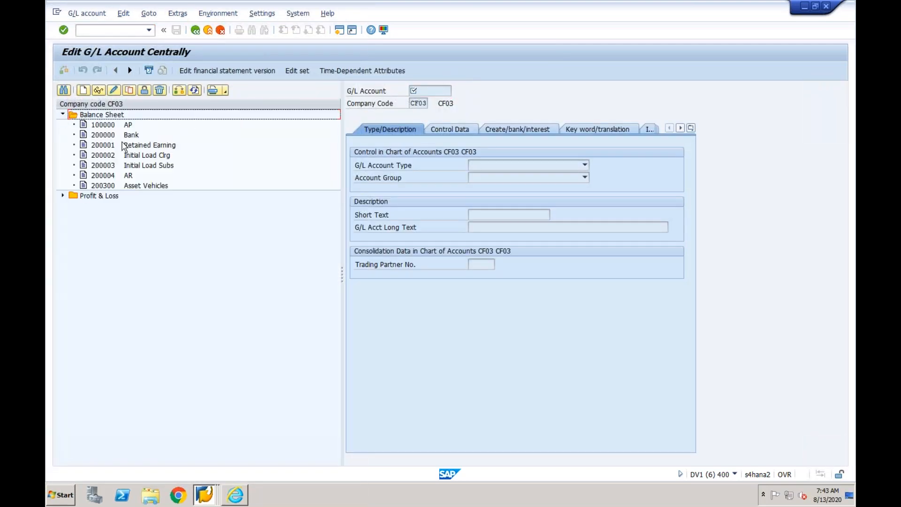
left_click(103, 186)
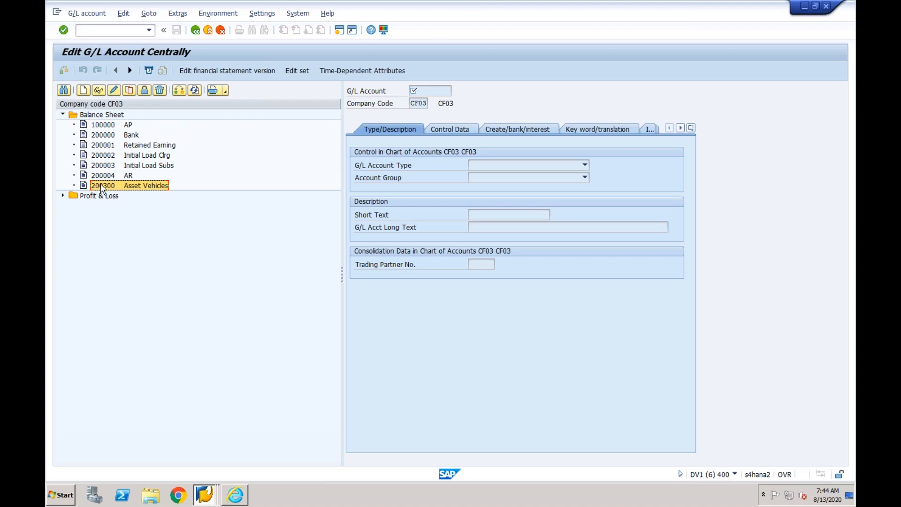
left_click(85, 90)
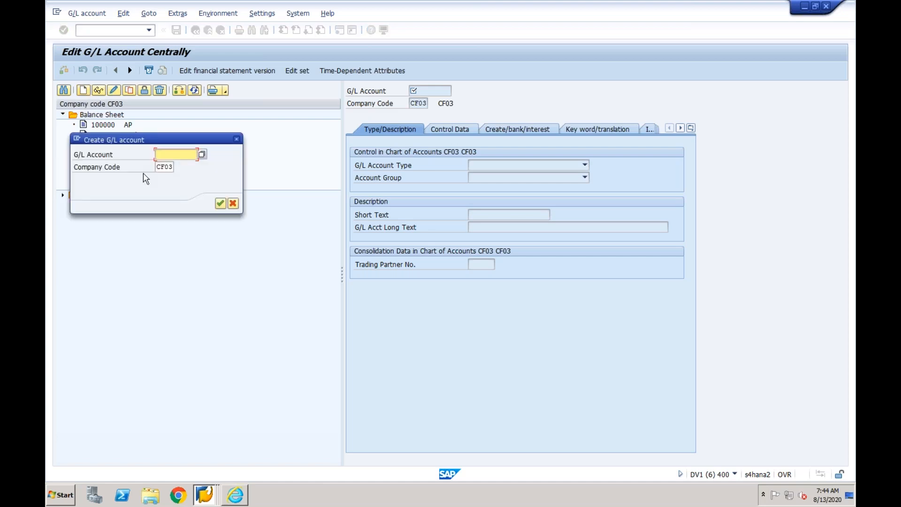
type("200")
left_click_drag(178, 144, 310, 149)
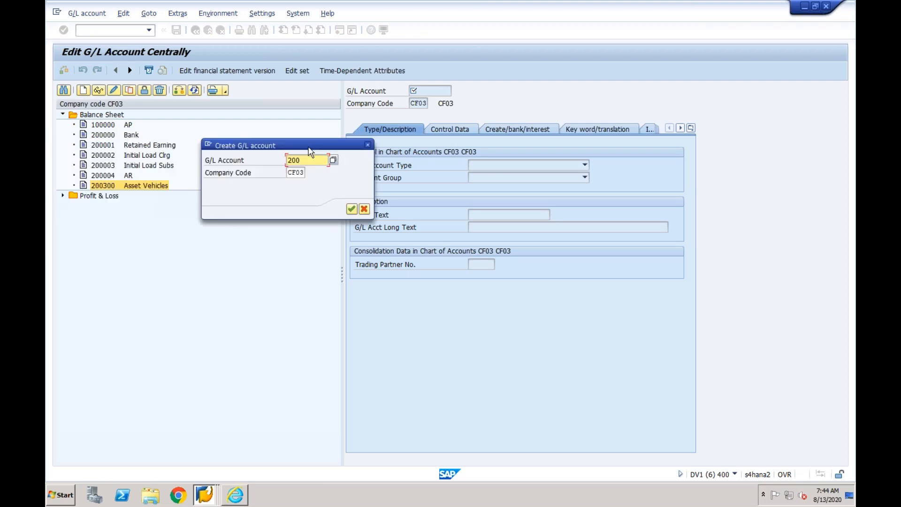
type("200")
left_click(352, 210)
- Define G/L account 200200 as a Balance Sheet Account in account group Balance Sheet with short text Stock
left_click(500, 169)
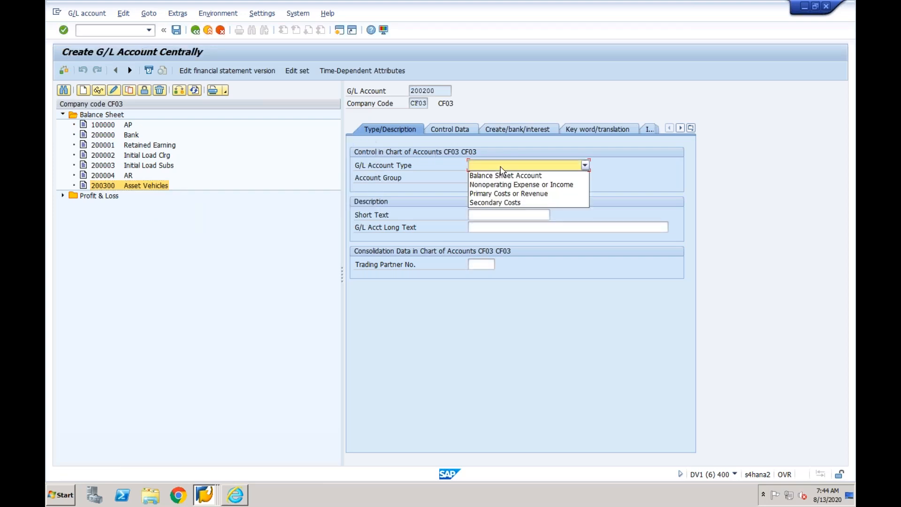
left_click(500, 175)
left_click(492, 178)
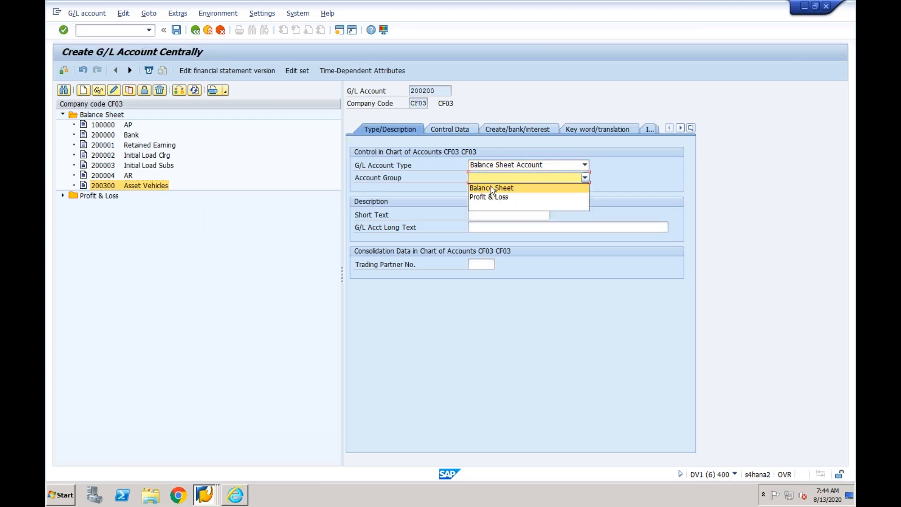
left_click(491, 189)
left_click(486, 213)
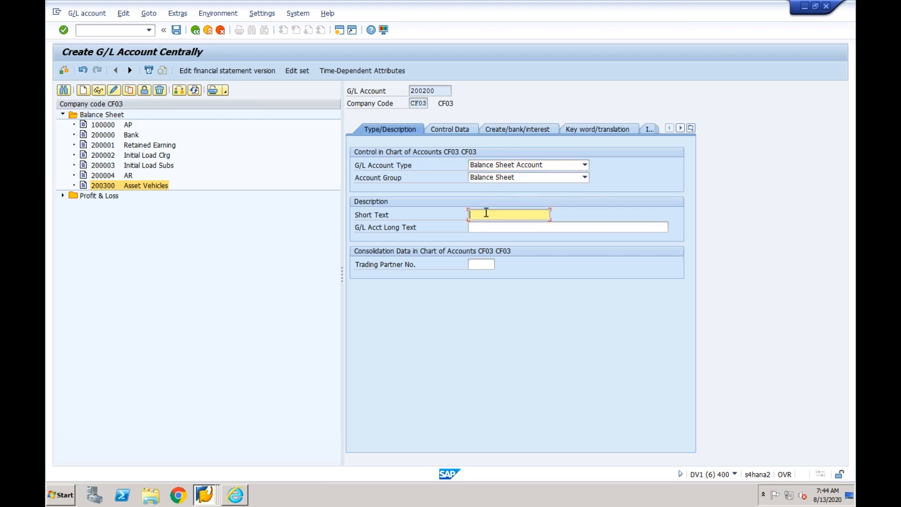
type("Stock")
- Assign field status group YB01 to G/L account 200200 and save the account despite the local currency warning
left_click(457, 128)
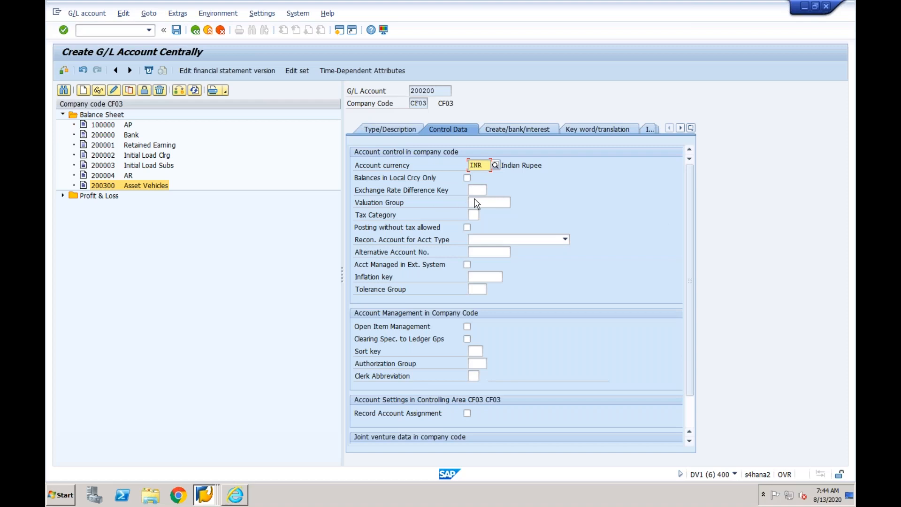
left_click(502, 129)
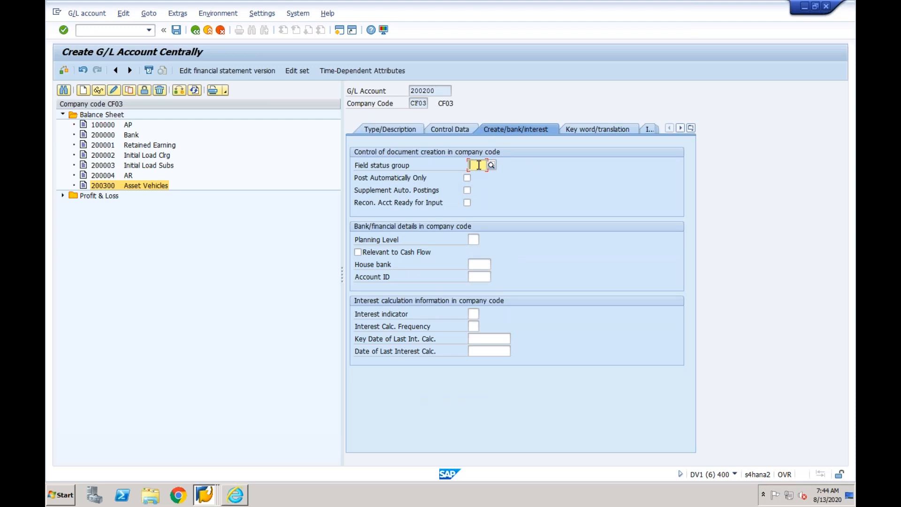
left_click(479, 165)
type("G001")
key("Return")
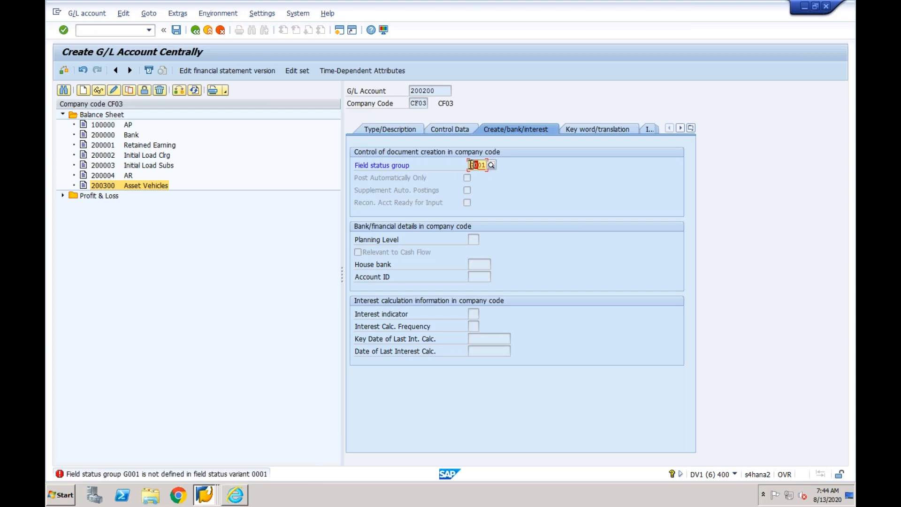
type("YB")
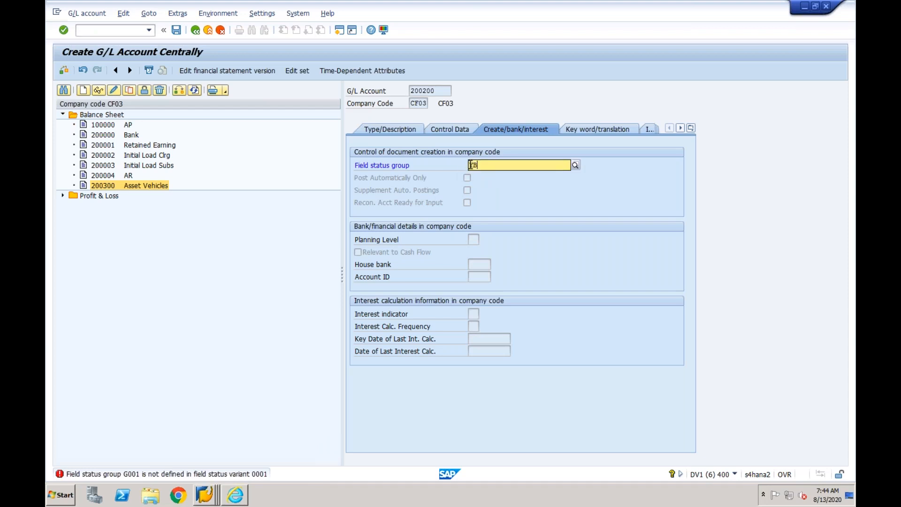
type("01")
key("Return")
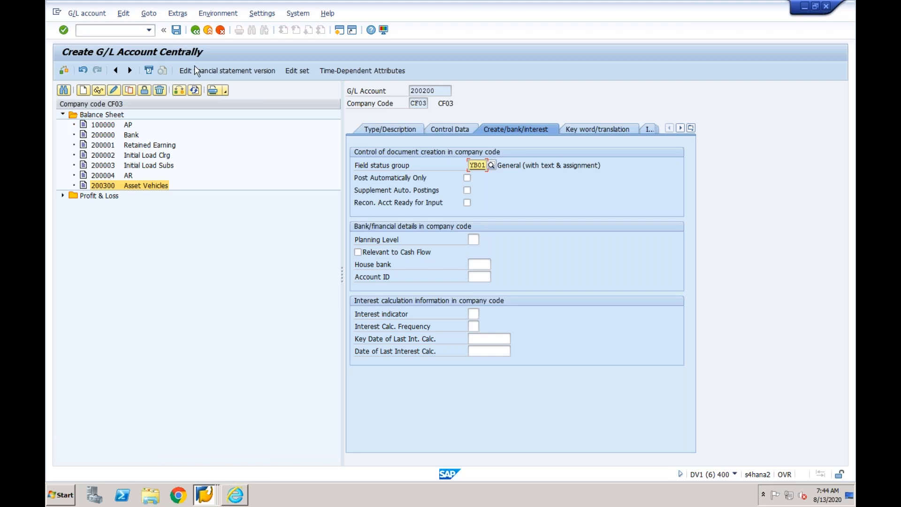
left_click(177, 31)
left_click(68, 216)
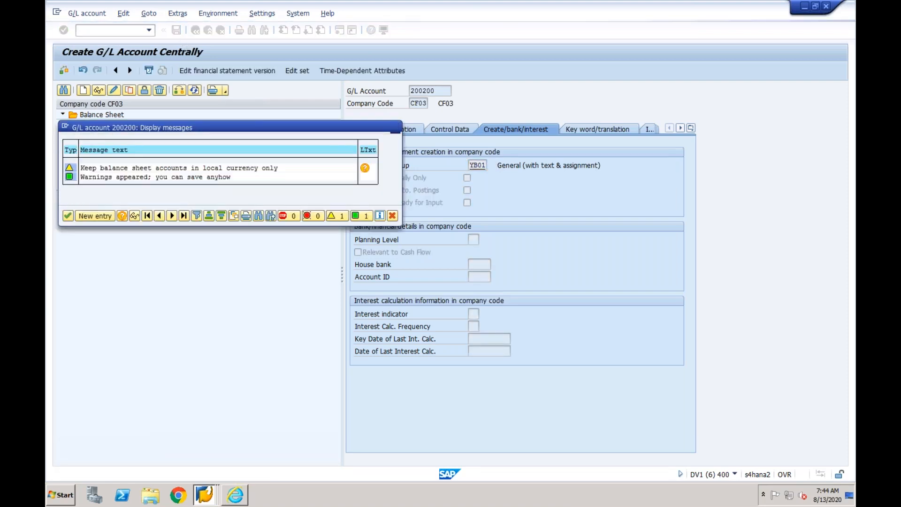
- Start creating G/L account 100100 in company code CF03 and assign field status group YB01
left_click(84, 91)
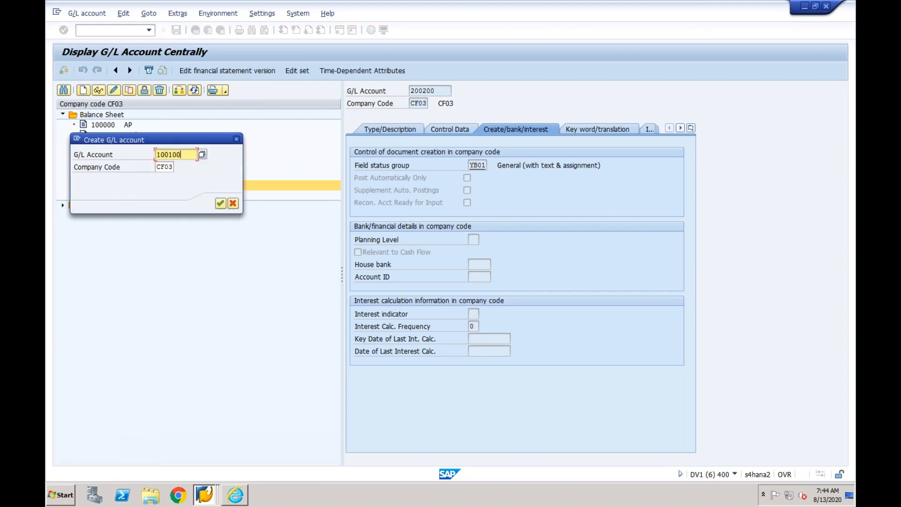
left_click(220, 203)
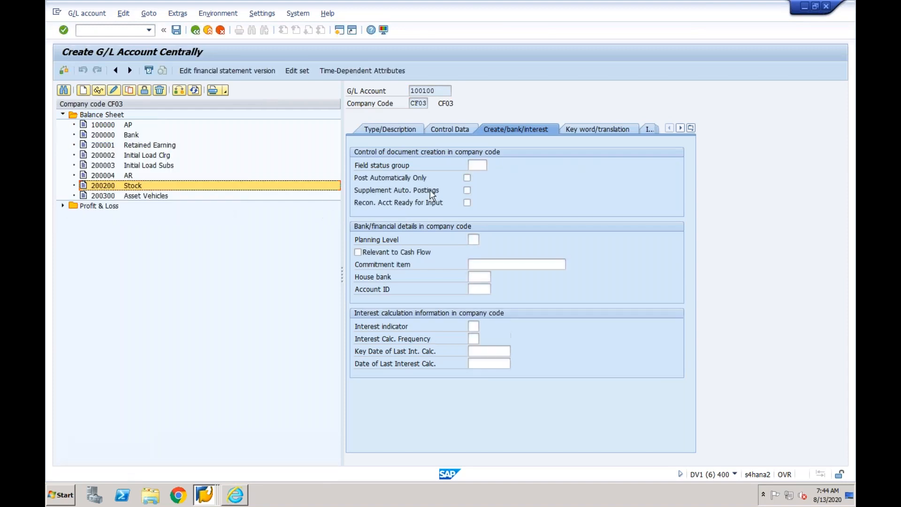
left_click(479, 164)
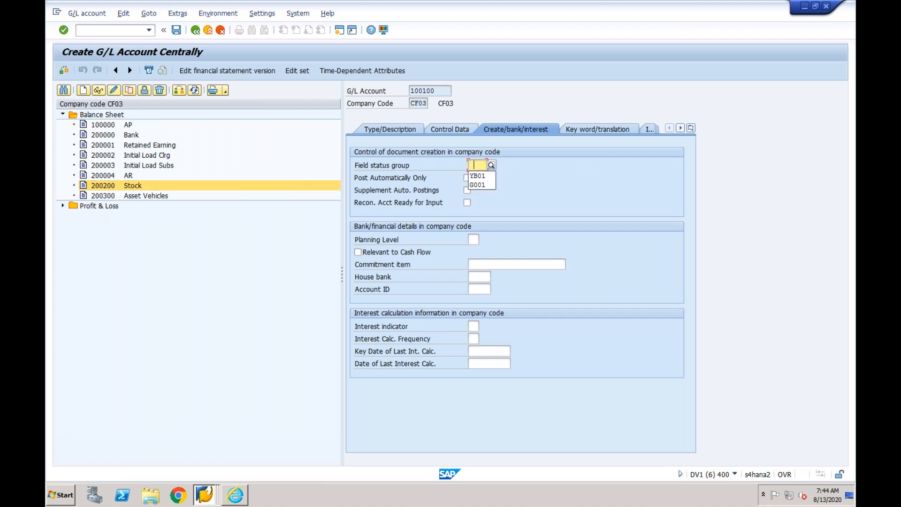
left_click(477, 176)
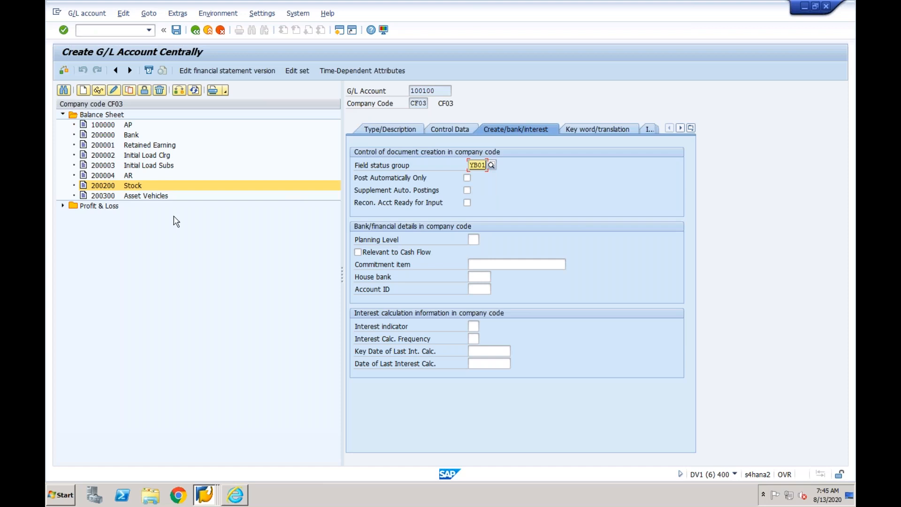
- Define G/L account 100100 as a Balance Sheet Account in group Balance Sheet with short text GR/IR, and save it
left_click(399, 129)
left_click(481, 164)
left_click(481, 175)
left_click(483, 178)
left_click(482, 186)
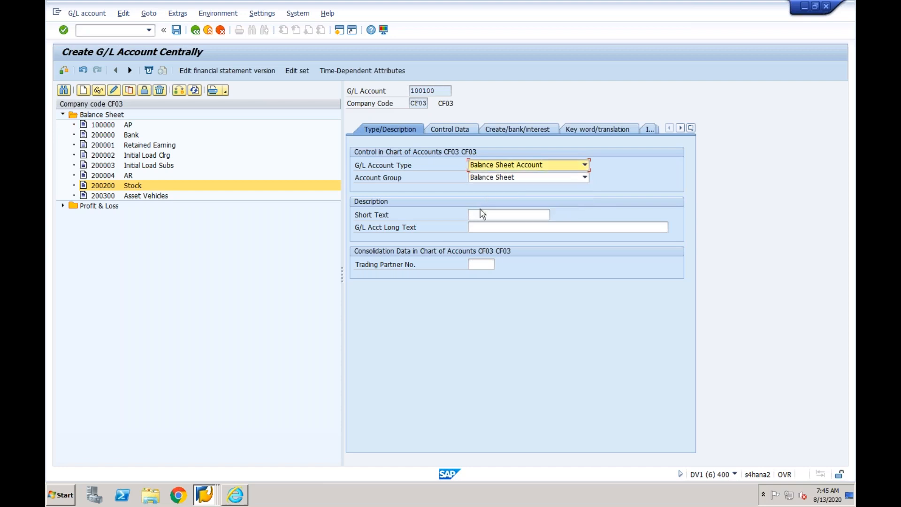
left_click(481, 216)
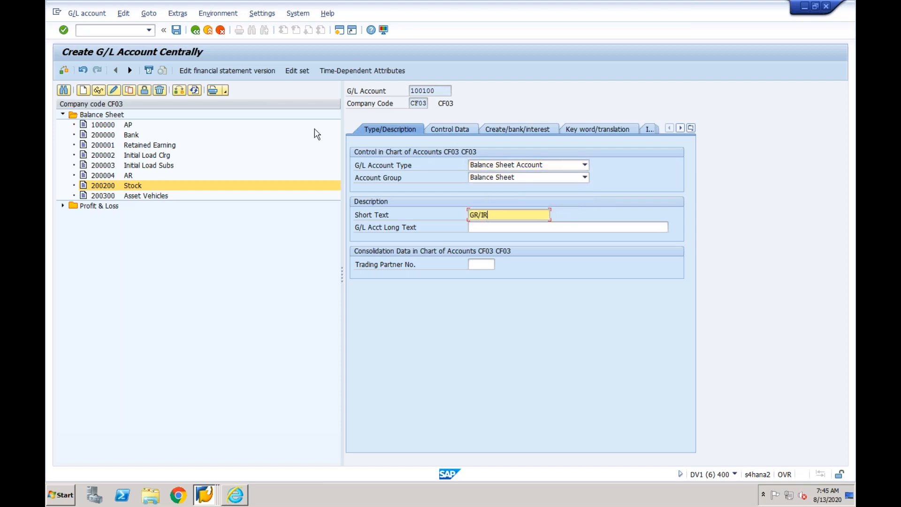
left_click(177, 31)
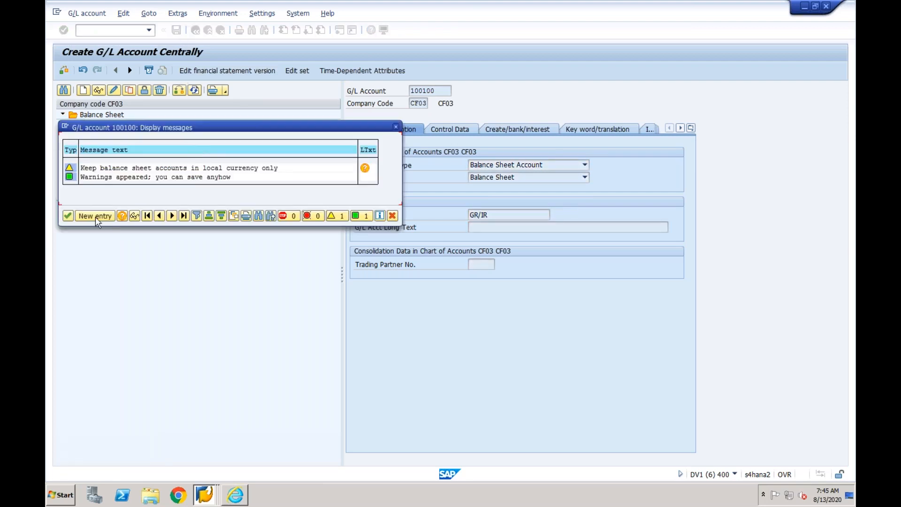
left_click(68, 216)
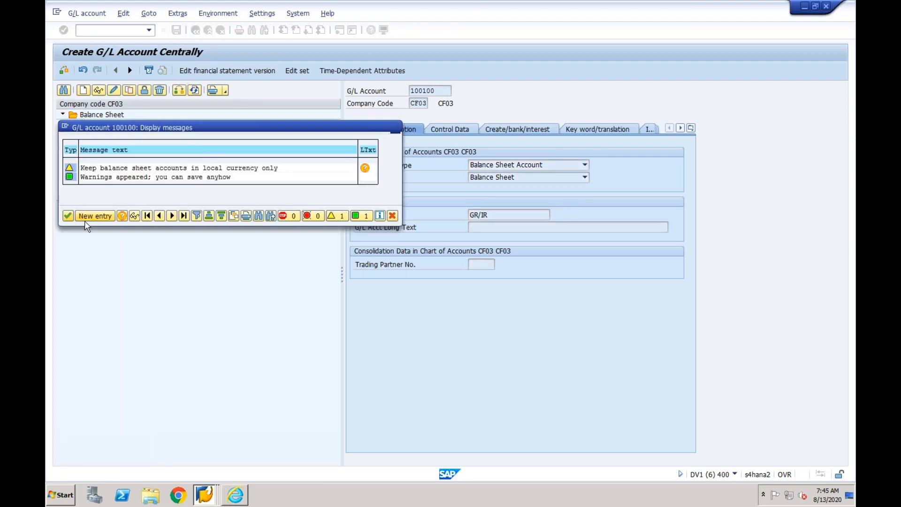
- Switch to Manage Key Mapping, show the mapping for the selected G/L account and add a row for system DV1CLNT400
left_click(233, 498)
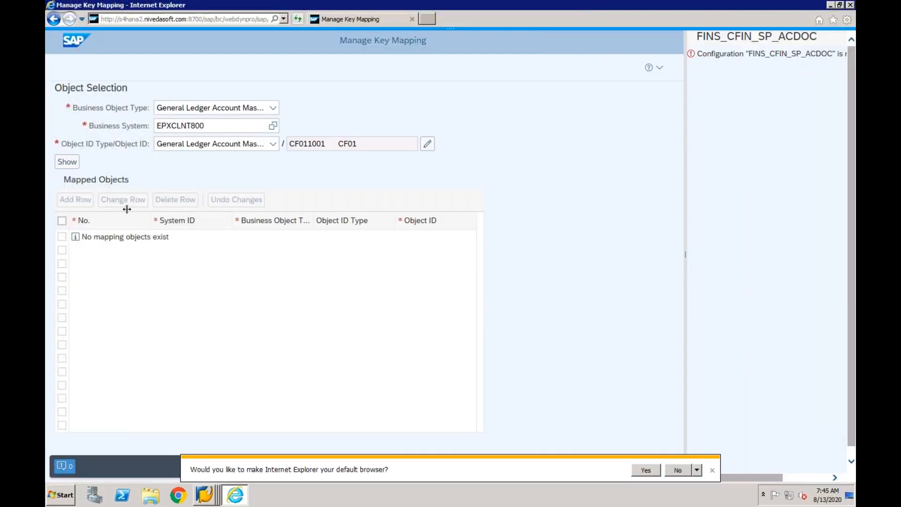
left_click(67, 162)
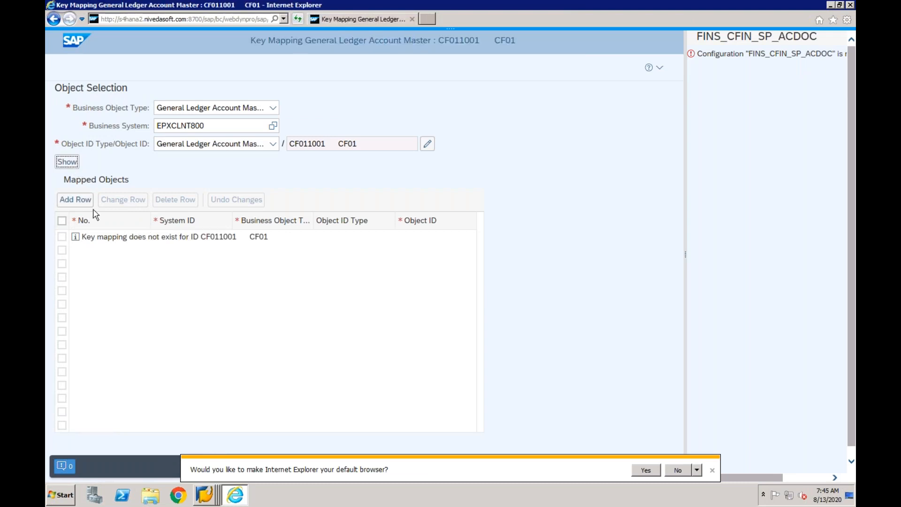
left_click(79, 202)
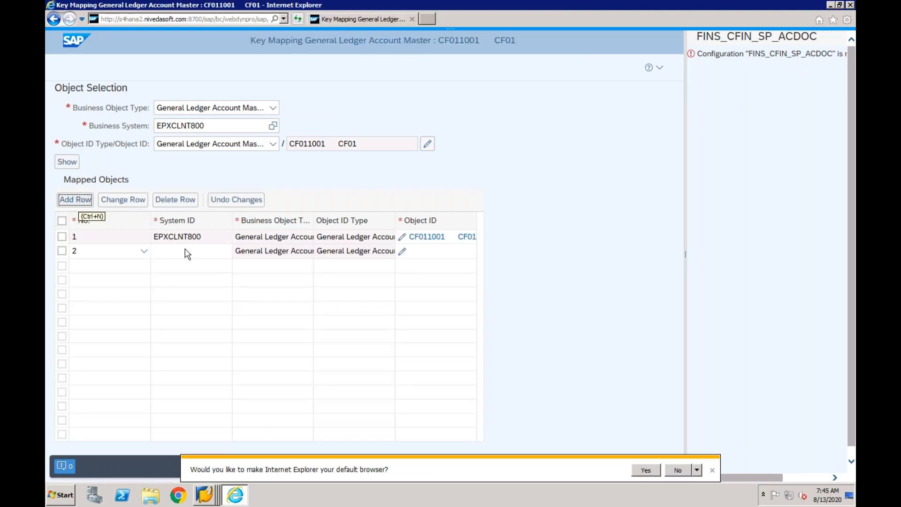
left_click(187, 252)
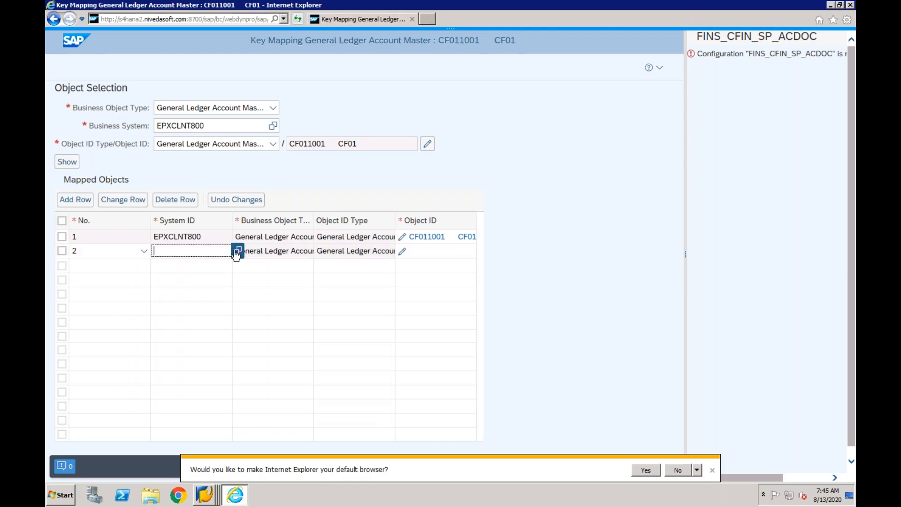
left_click(238, 251)
left_click(334, 266)
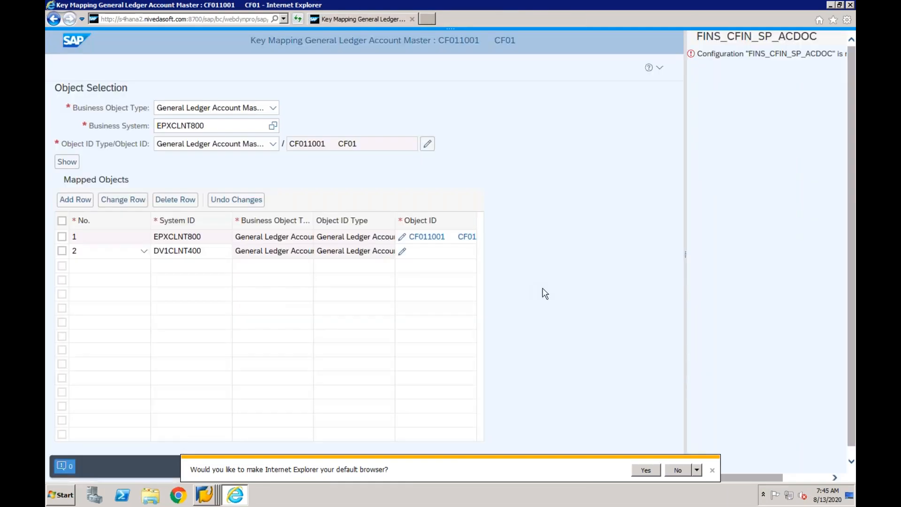
- Open the object ID of the DV1CLNT400 row and enter chart of accounts CF03 and G/L account 100100
left_click(402, 251)
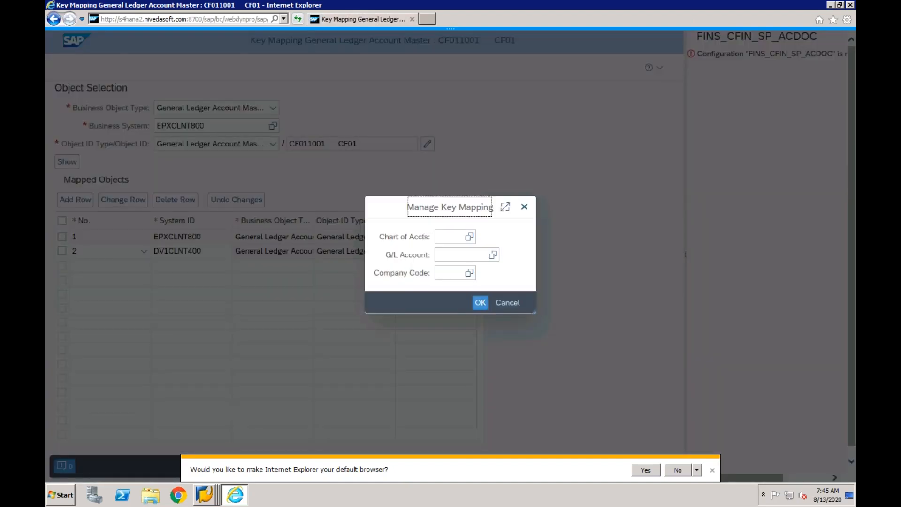
left_click(446, 240)
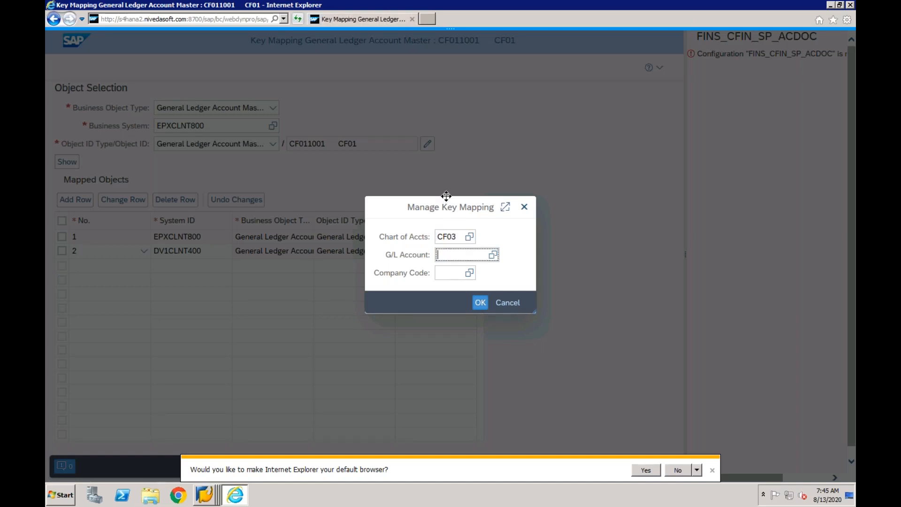
left_click_drag(445, 203, 542, 222)
type("1")
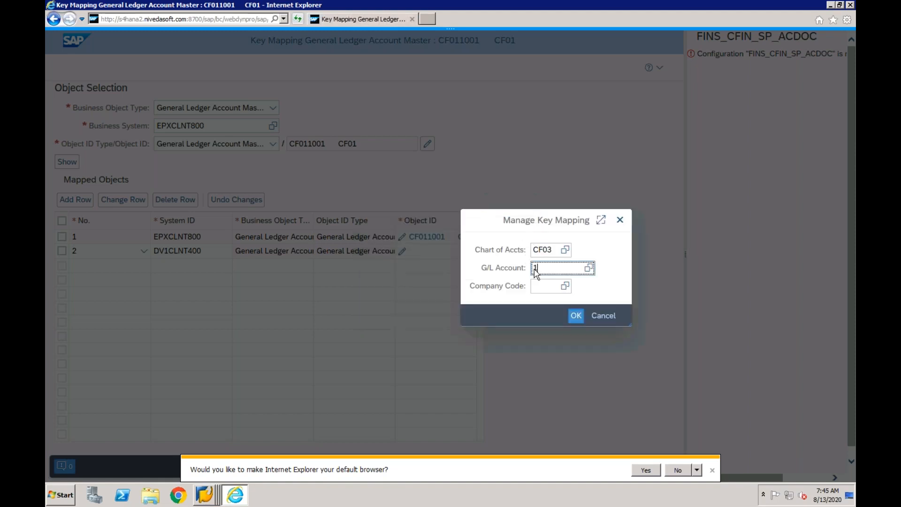
type("00100")
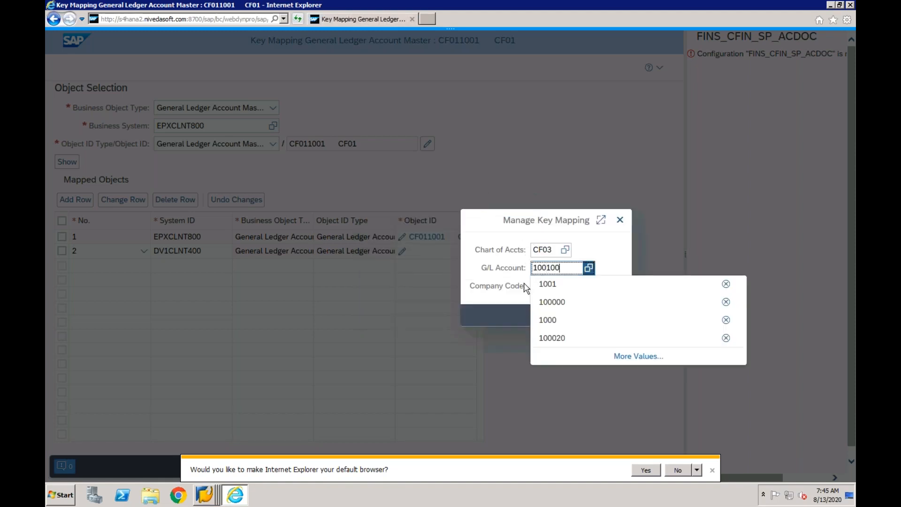
- Complete the DV1CLNT400 object ID with company code CF03 and confirm it
left_click(540, 289)
type("cf03")
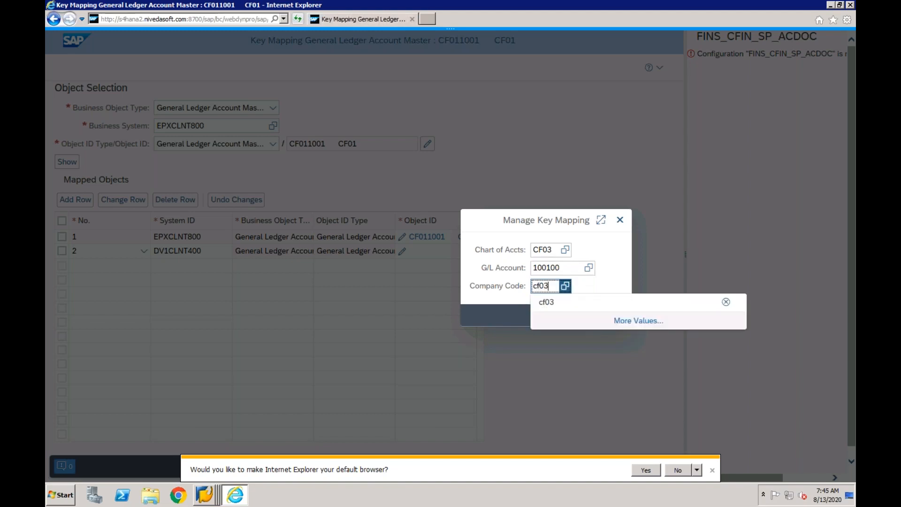
left_click(551, 303)
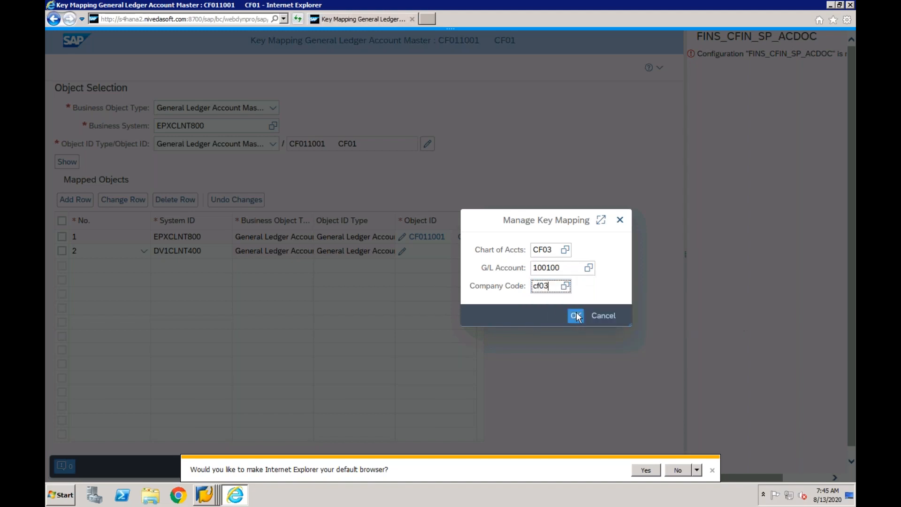
left_click(576, 316)
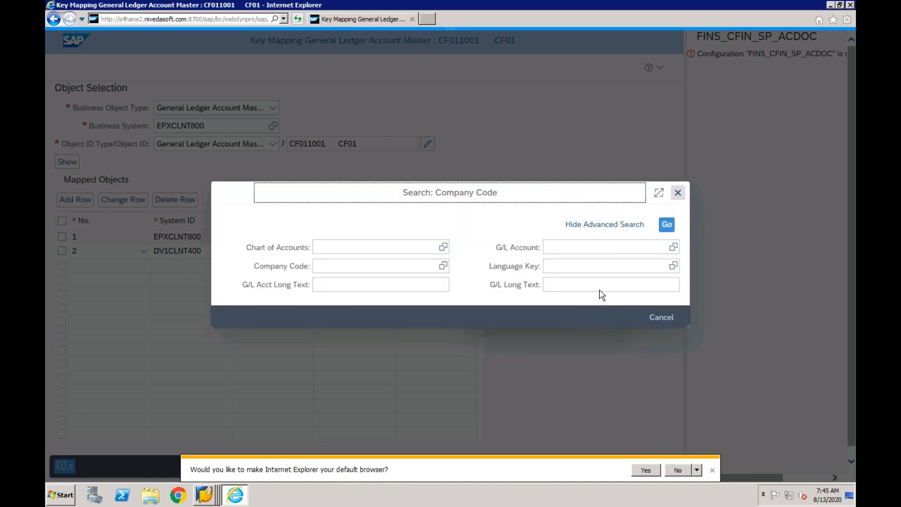
key("Escape")
left_click(550, 287)
type("c")
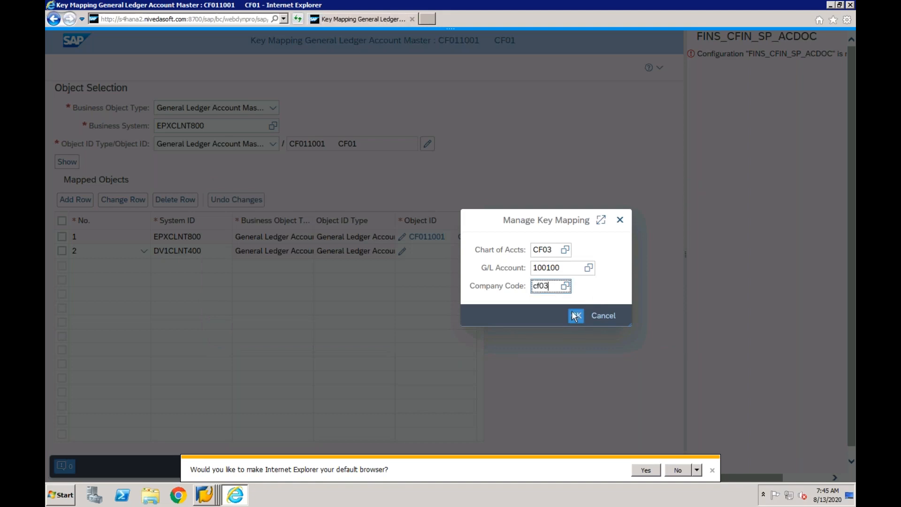
type("f03")
left_click(575, 316)
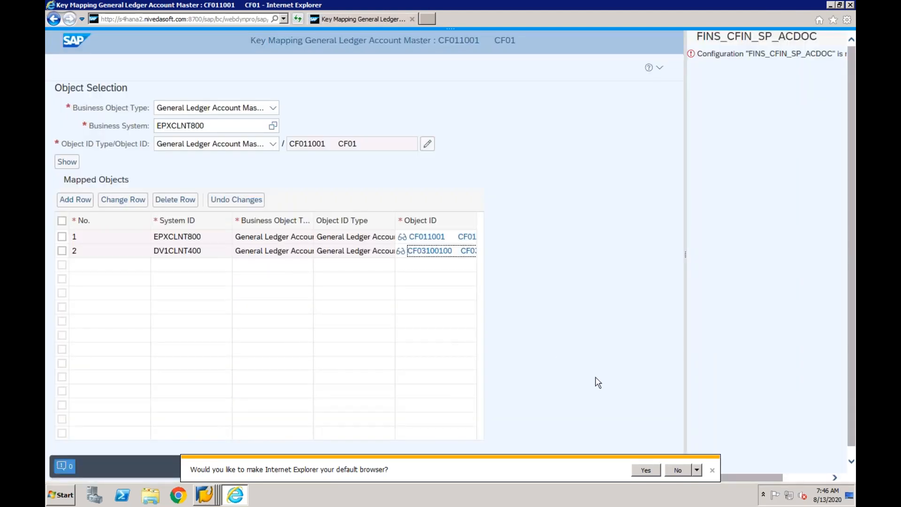
- Save the key mapping for G/L account 1001, and show the mapping for G/L account 2002 with chart of accounts and company code CF01
left_click(698, 464)
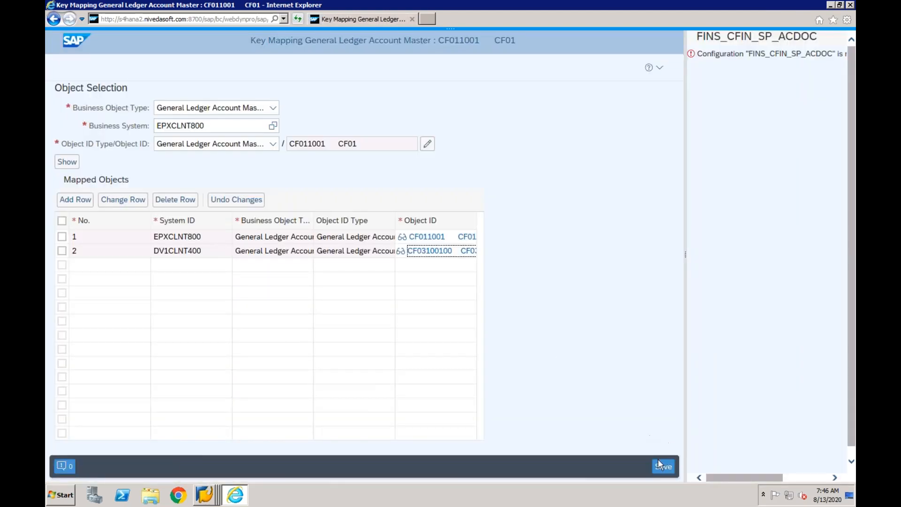
left_click(663, 466)
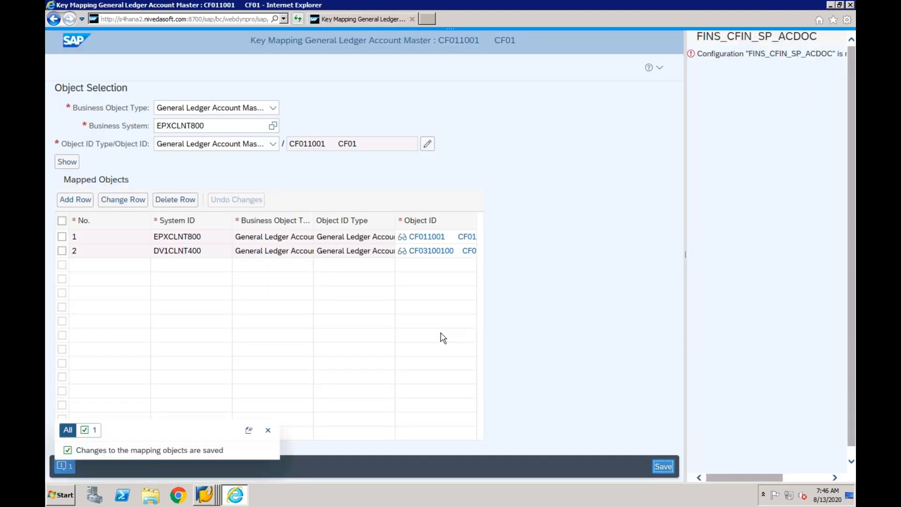
left_click(427, 146)
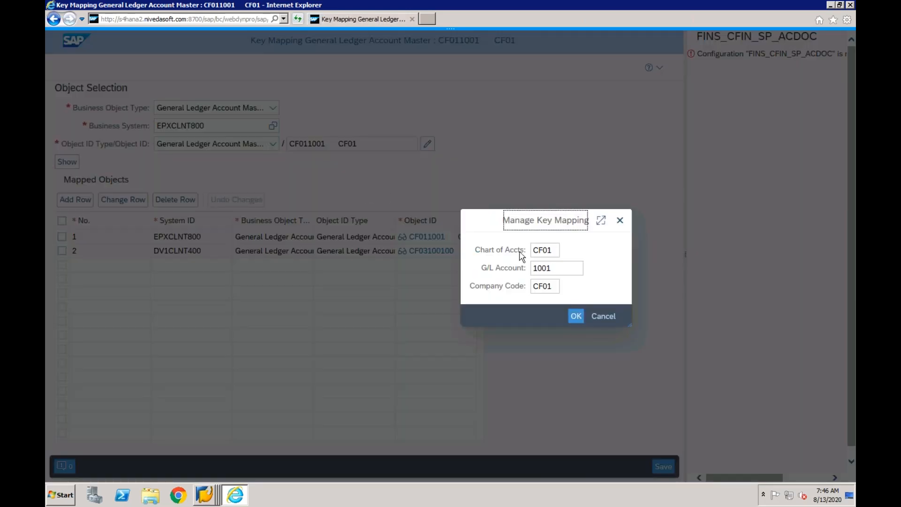
left_click(556, 269)
left_click_drag(556, 272, 533, 274)
type("2002")
double_click(533, 274)
left_click(575, 316)
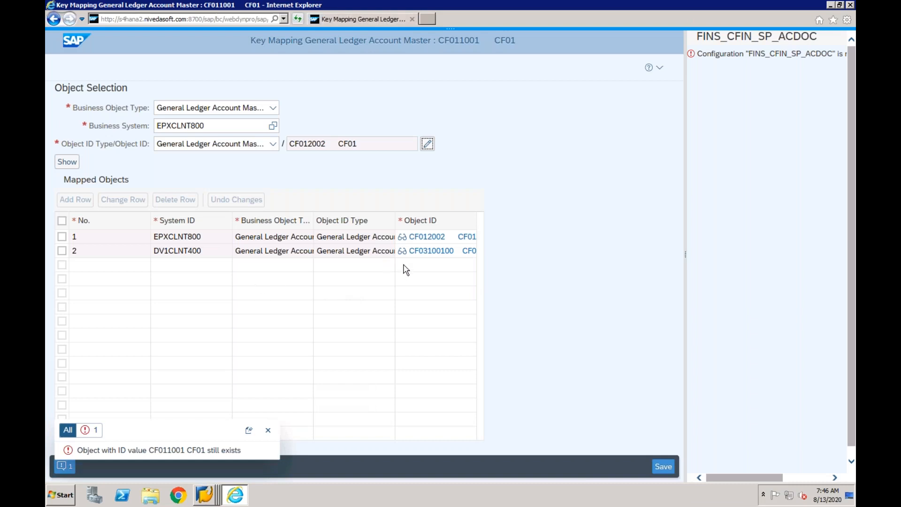
left_click(67, 162)
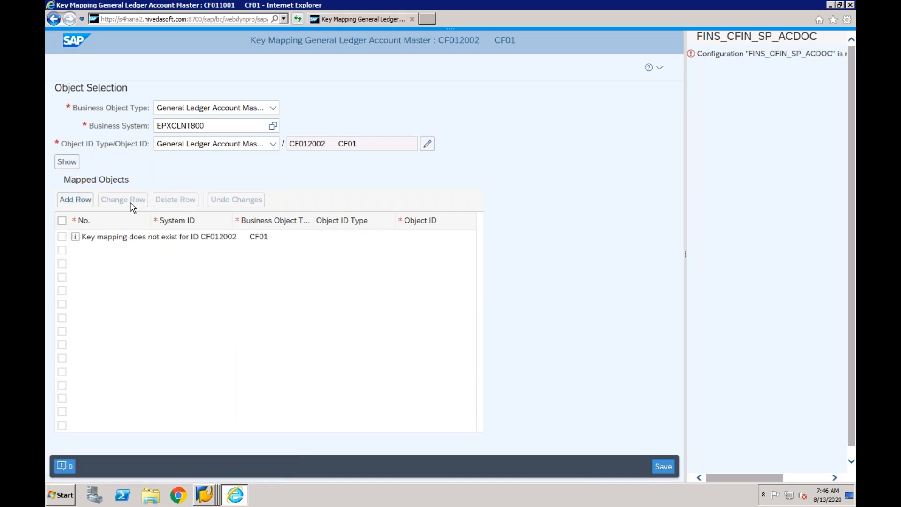
- Add a mapping row for system DV1CLNT400 to G/L account 2002
left_click(79, 203)
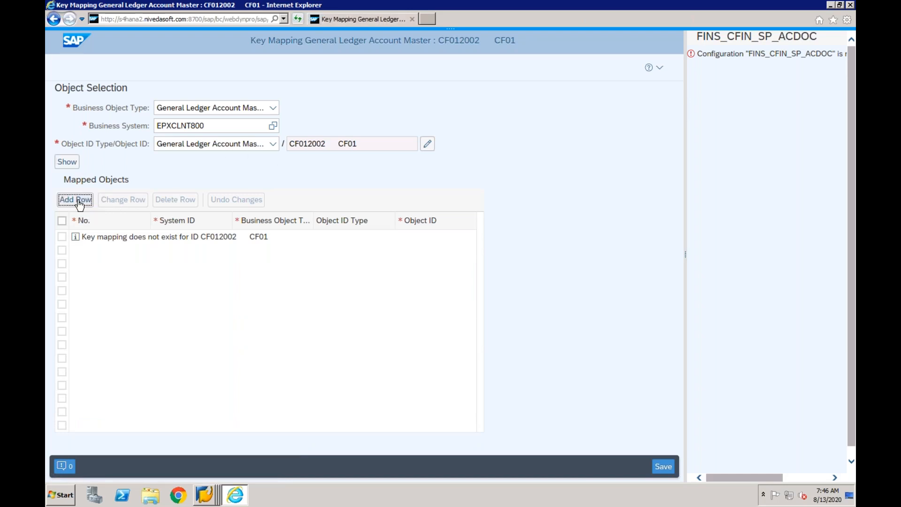
left_click(231, 251)
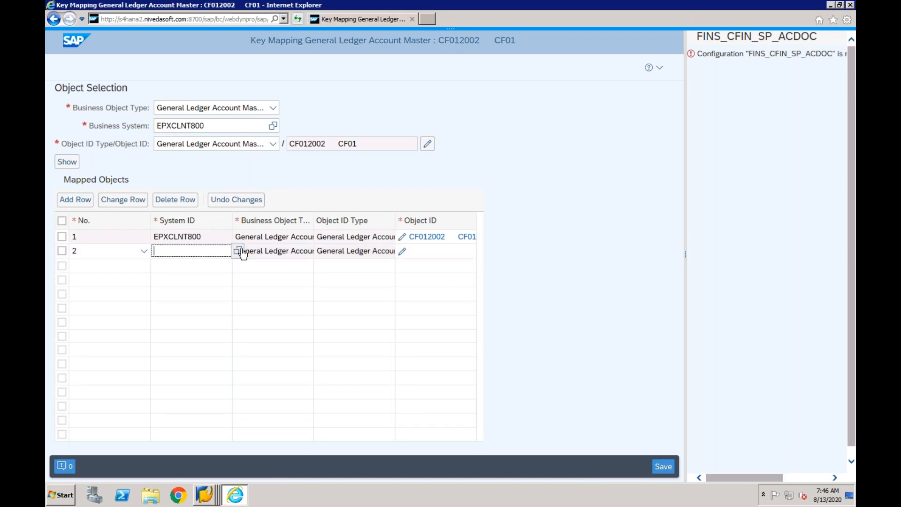
left_click(239, 252)
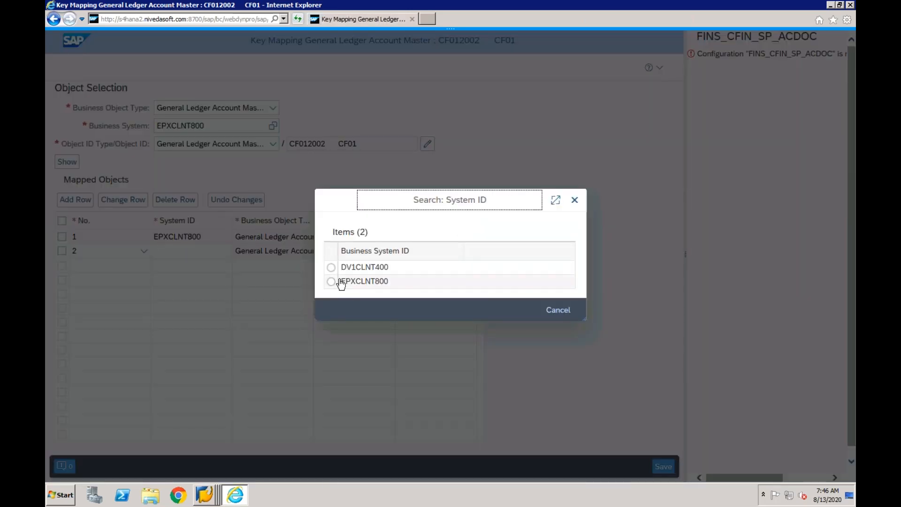
left_click(474, 267)
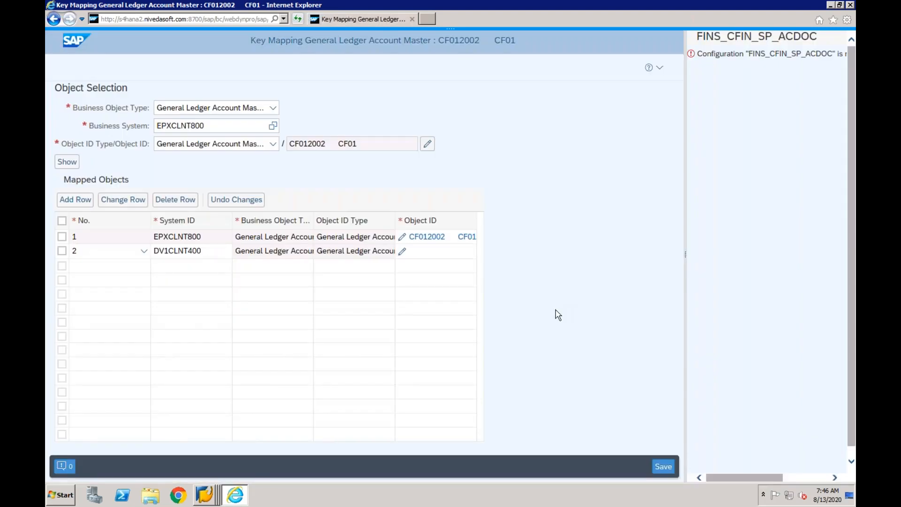
- Set the DV1CLNT400 object ID to chart of accounts CF03, G/L account 200200 and company code CF03, and save the mapping
left_click(402, 252)
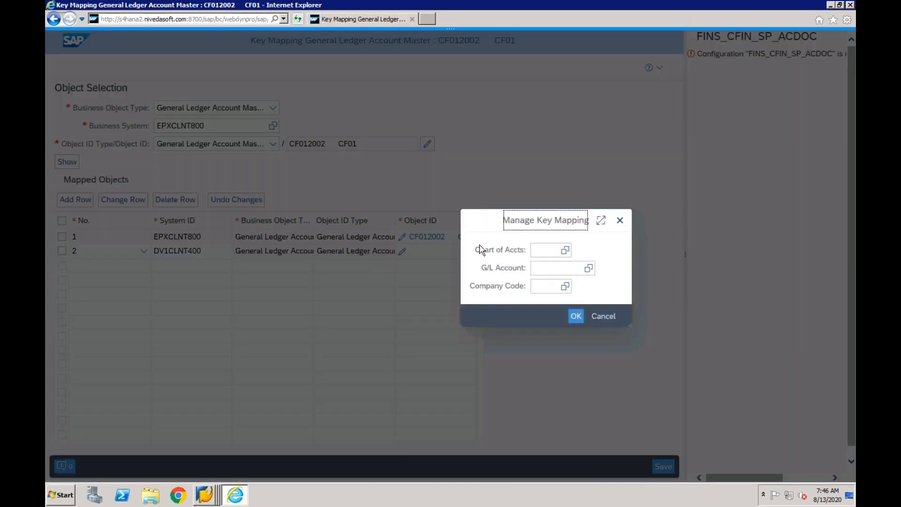
left_click(548, 254)
type("CF03")
key("Tab")
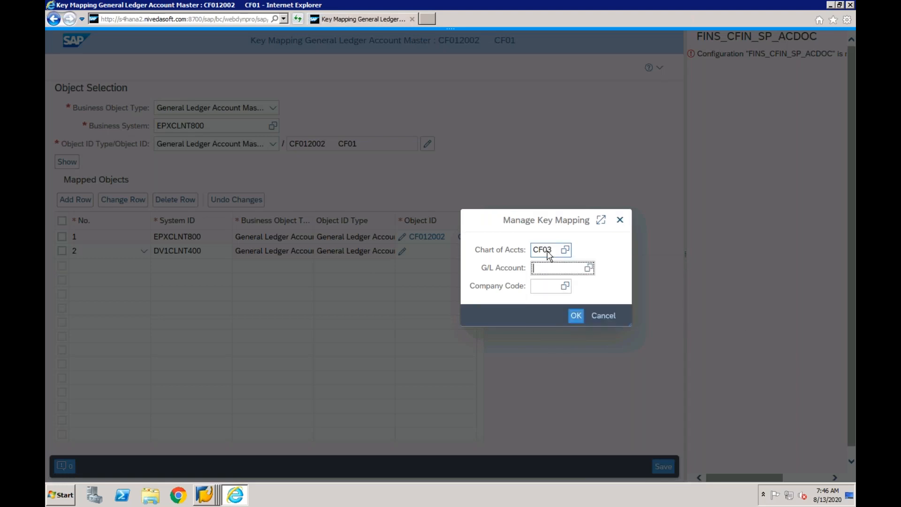
type("200200")
key("Tab")
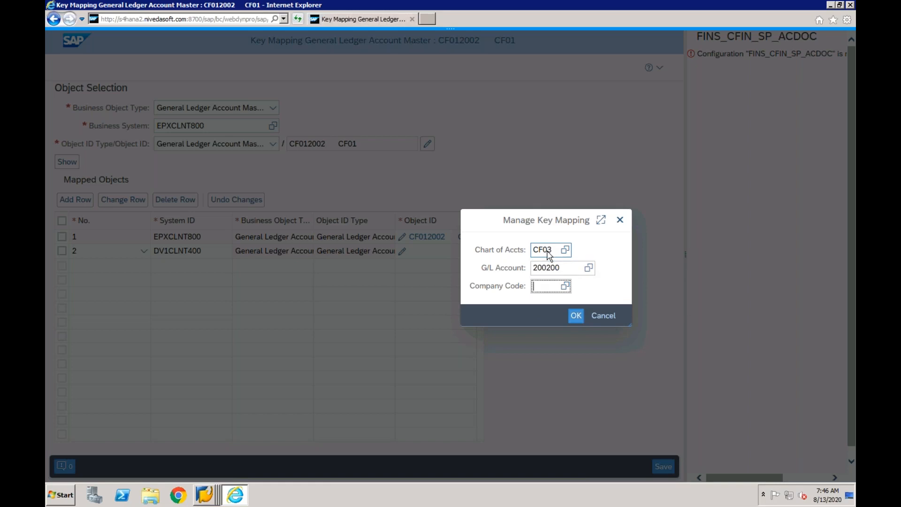
type("CF03")
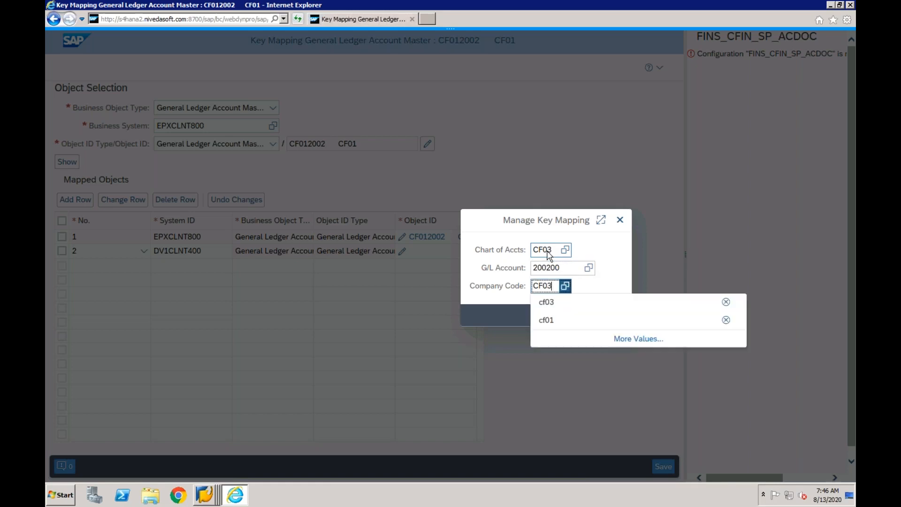
key("Tab")
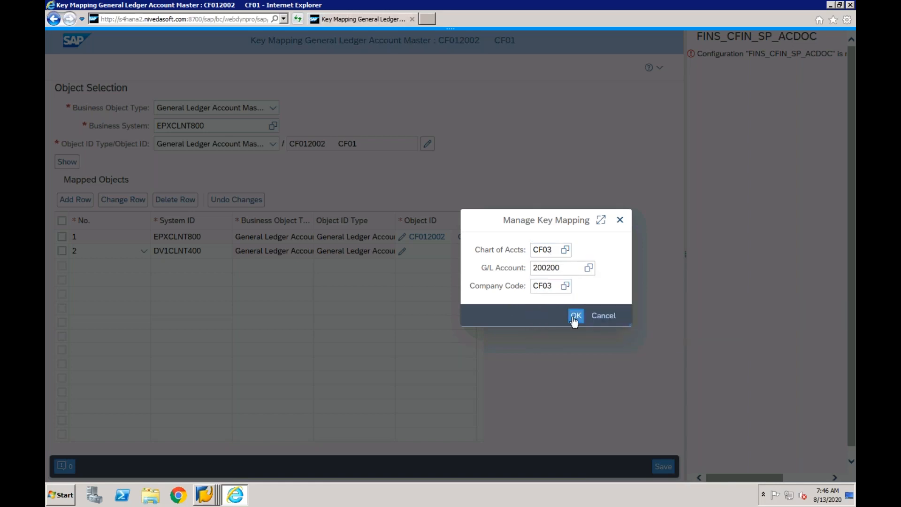
left_click(574, 317)
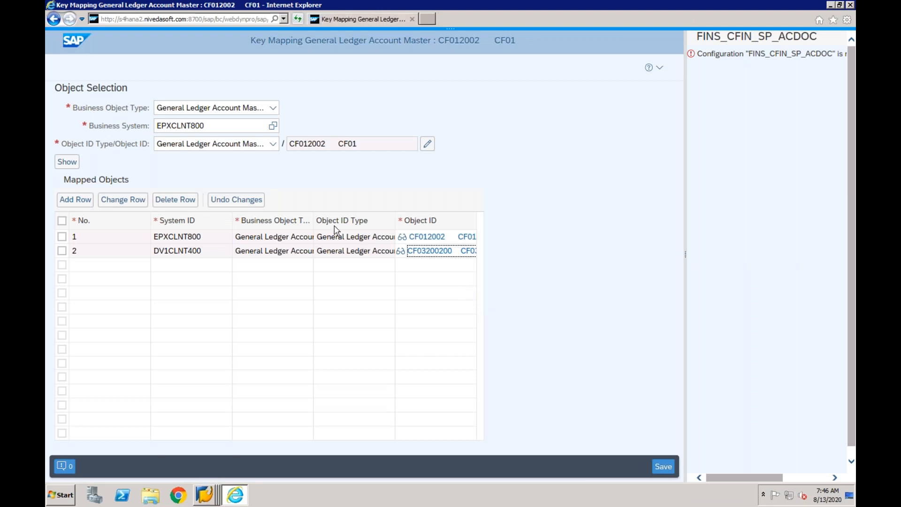
left_click(663, 466)
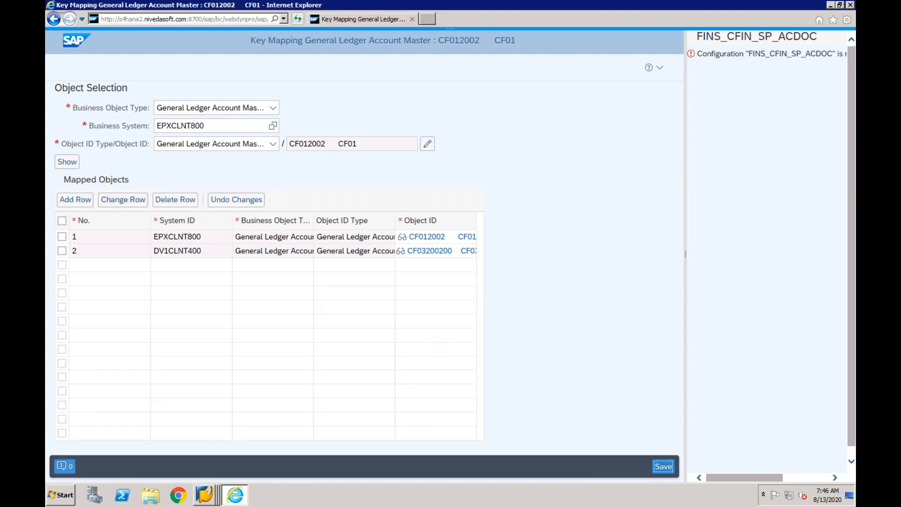
- Change the selected object ID back to G/L account 1001 and show its mapped objects
left_click(427, 144)
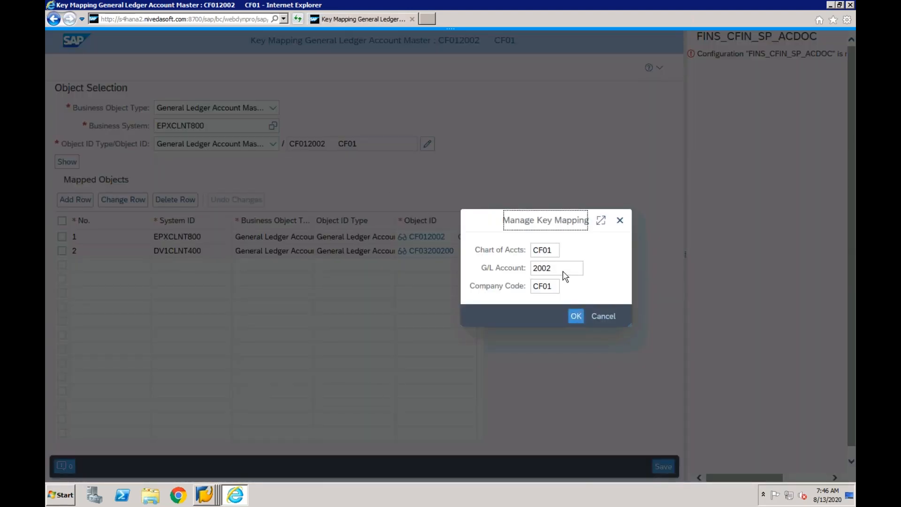
double_click(562, 272)
type("1001")
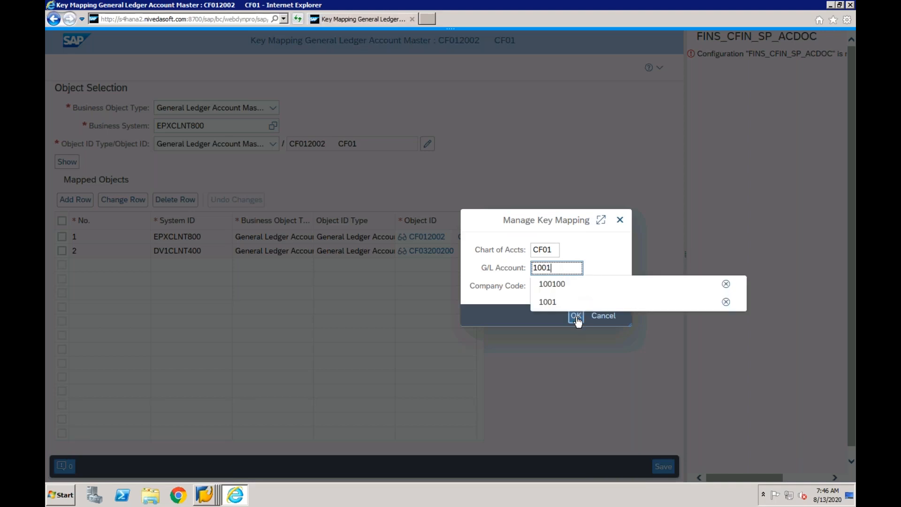
left_click(576, 316)
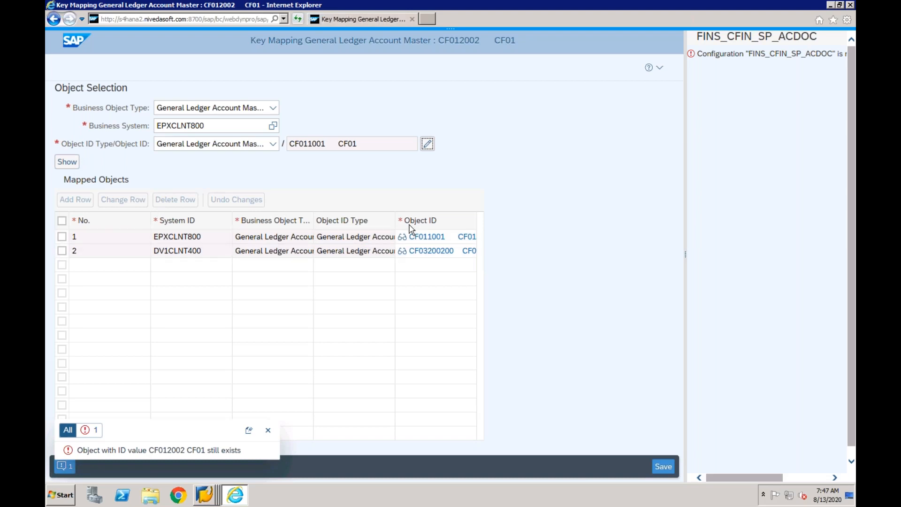
key("Tab")
key("Return")
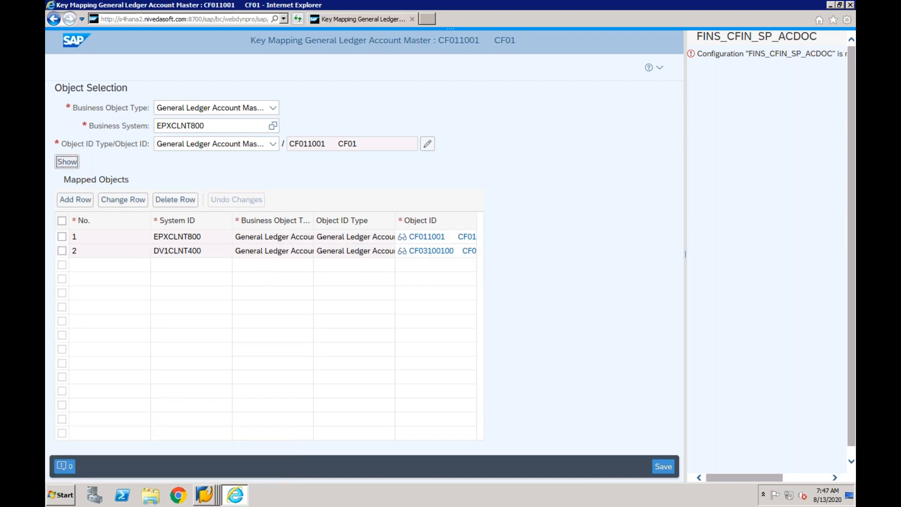
- Select the DV1CLNT400 row of the G/L account 1001 mapping and make it editable
left_click(133, 205)
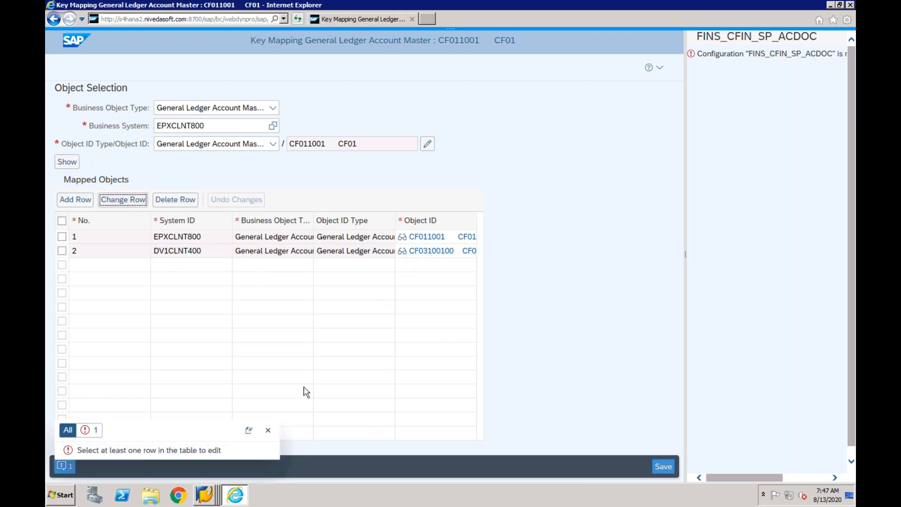
left_click(268, 430)
left_click(62, 250)
left_click(127, 202)
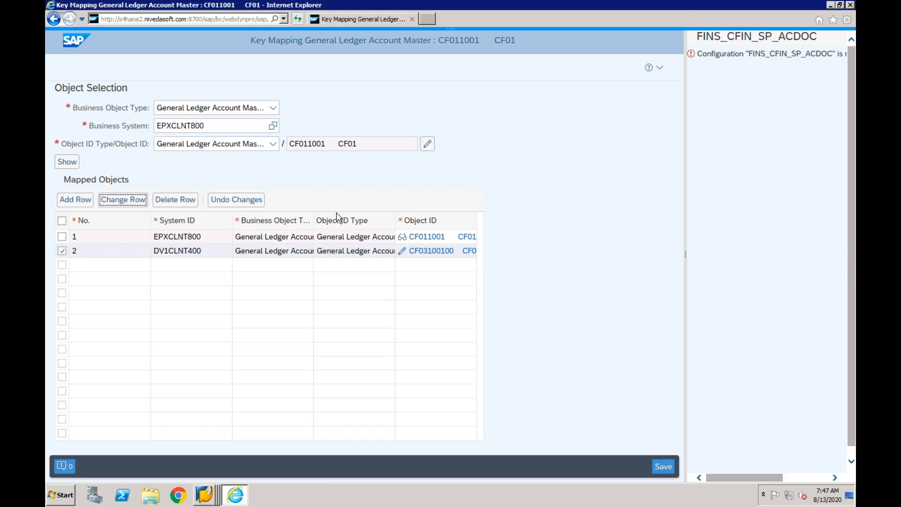
- Switch to the Error Handling session and restart the failed accounting document message dated 13.08.2020 02:14:23
right_click(205, 502)
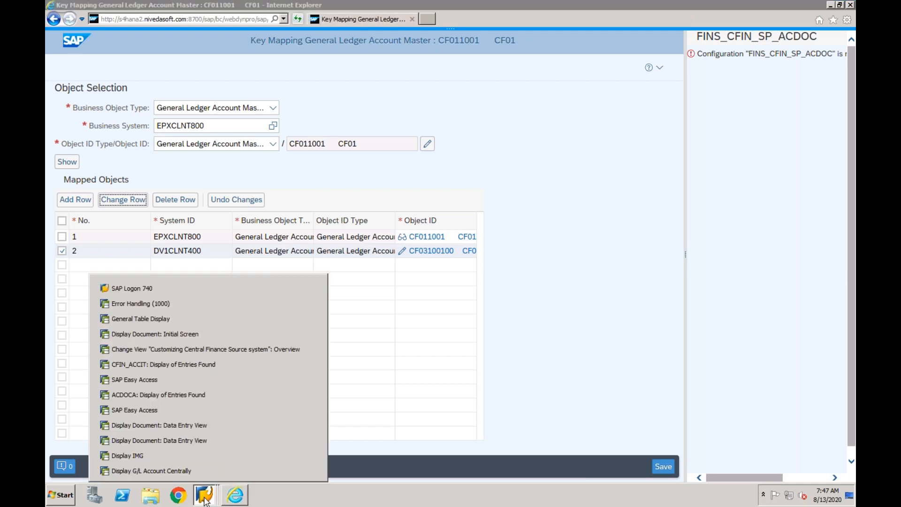
left_click(186, 304)
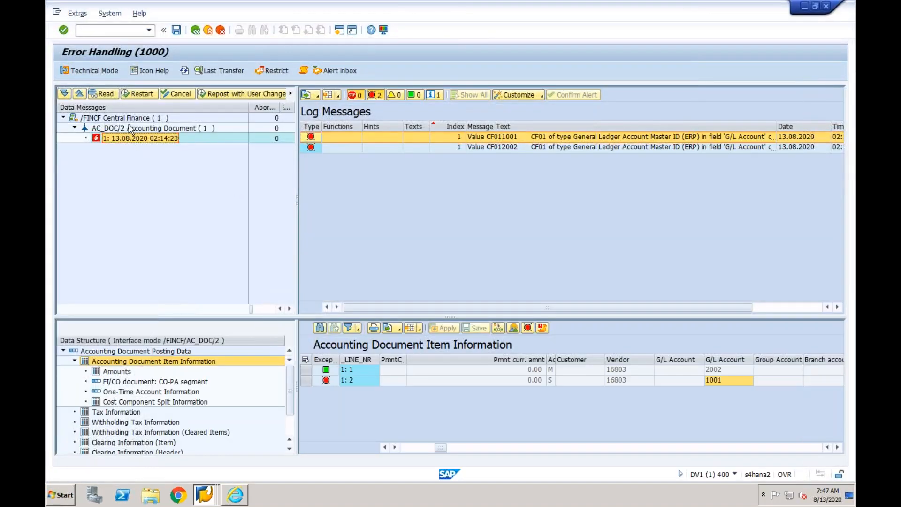
left_click(137, 94)
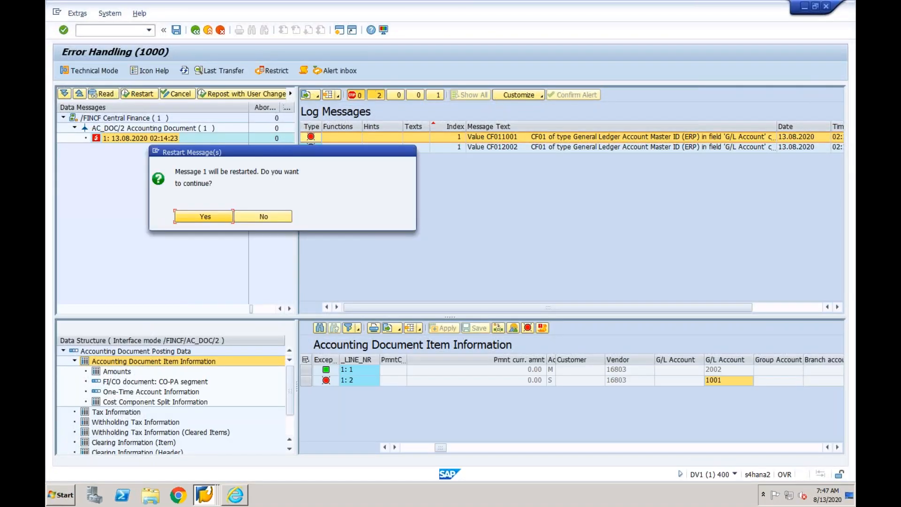
left_click(203, 219)
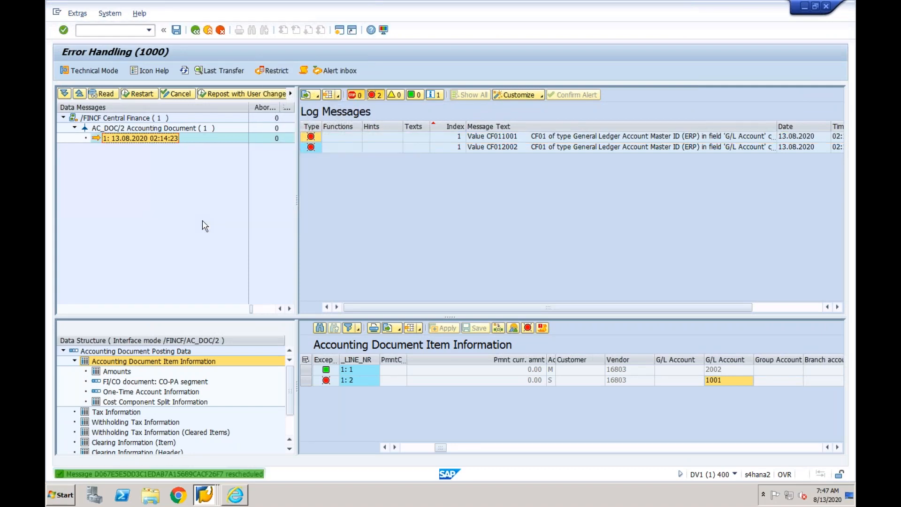
- Refresh the data messages and show the log messages of the restarted accounting document
left_click(184, 70)
left_click(75, 128)
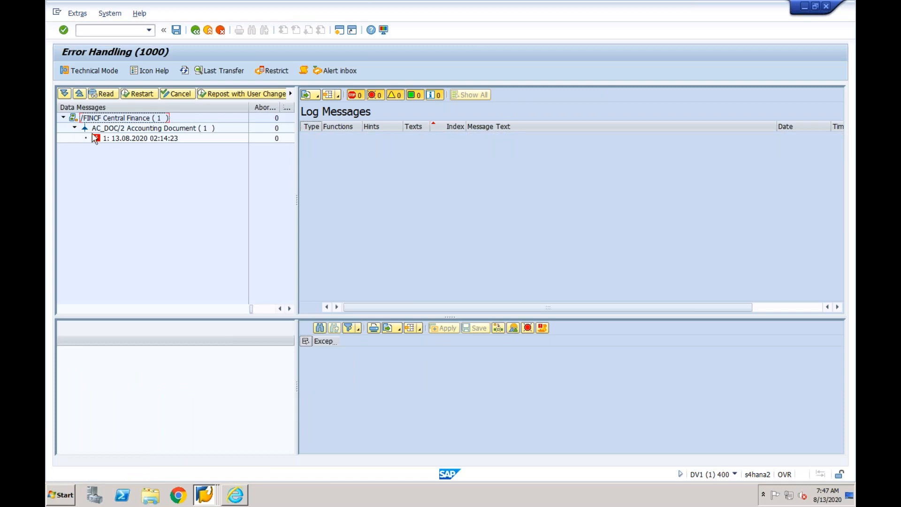
left_click(117, 139)
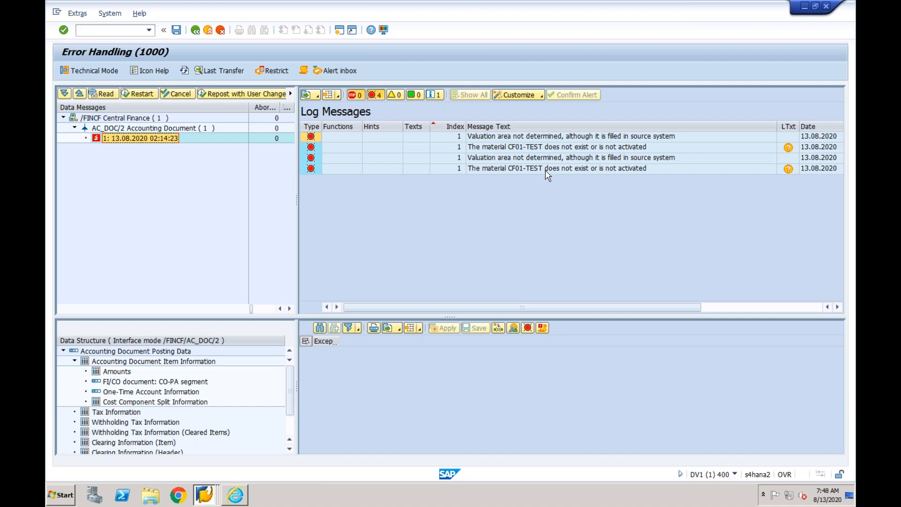
- Try to navigate from the valuation area message, and read the long text of the message about material CF01-TEST
double_click(558, 138)
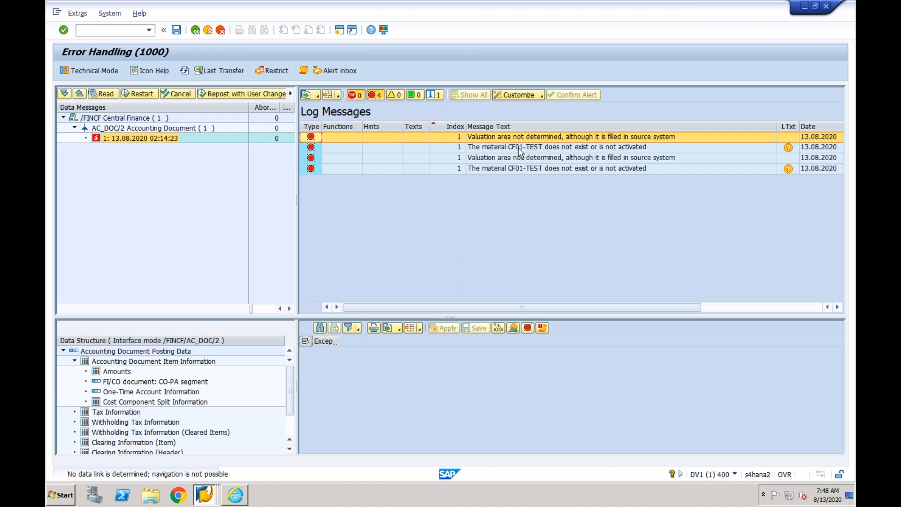
left_click(788, 147)
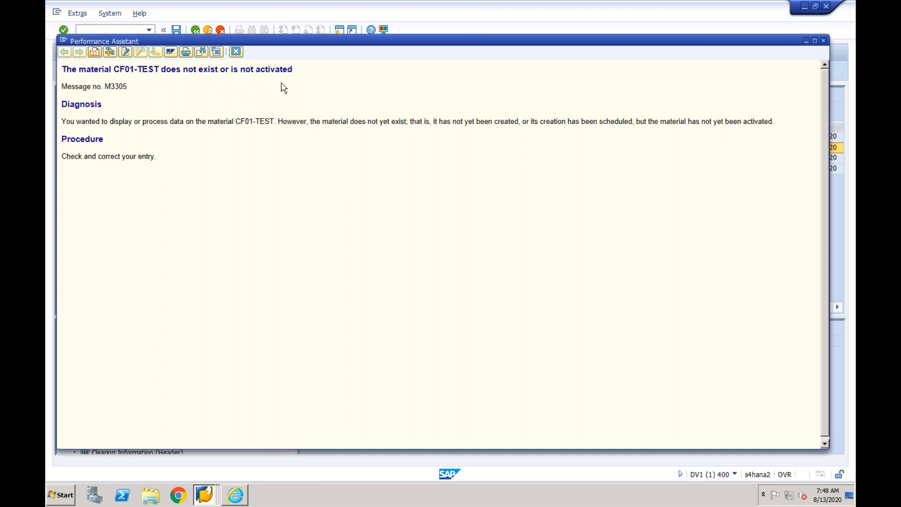
left_click(236, 53)
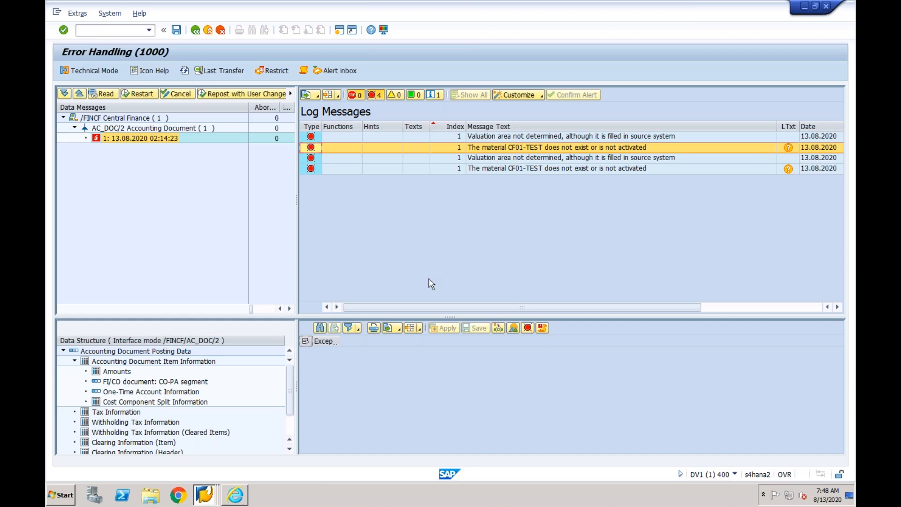
- Switch to the Display IMG session with the Central Finance key mapping activities
left_click(210, 495)
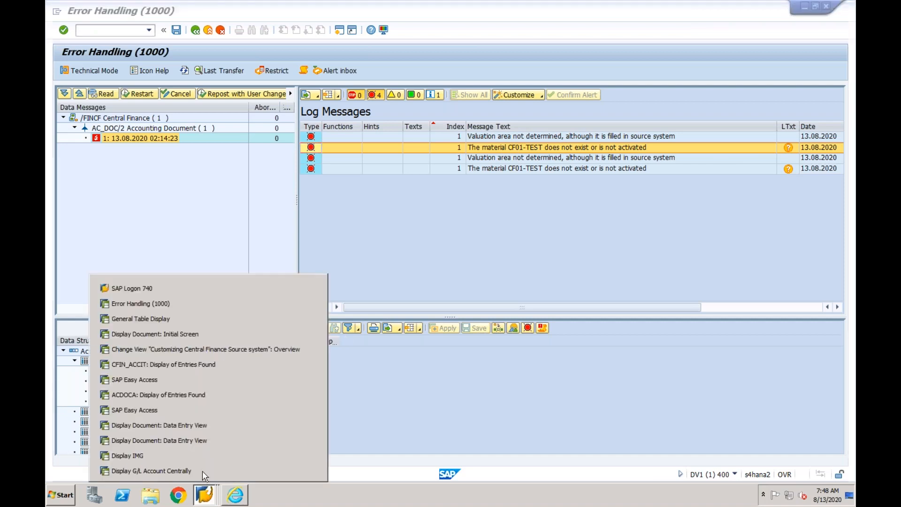
left_click(194, 407)
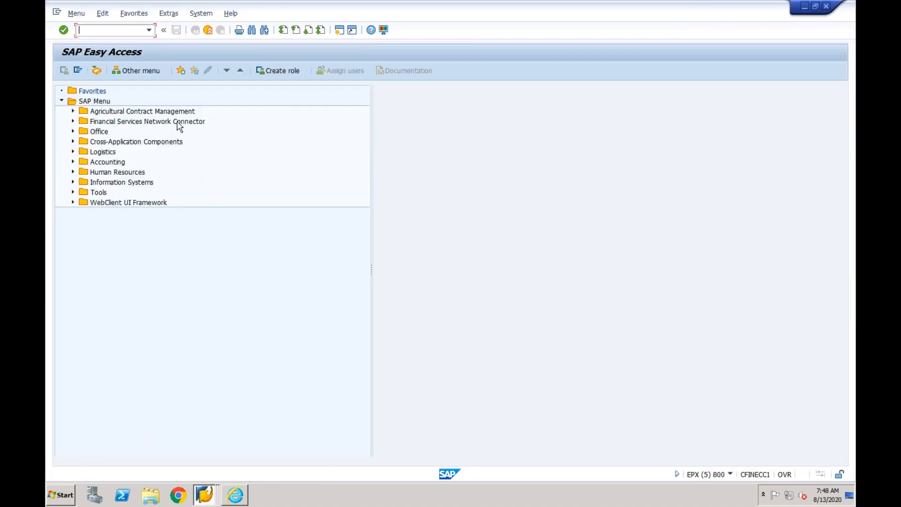
left_click(209, 500)
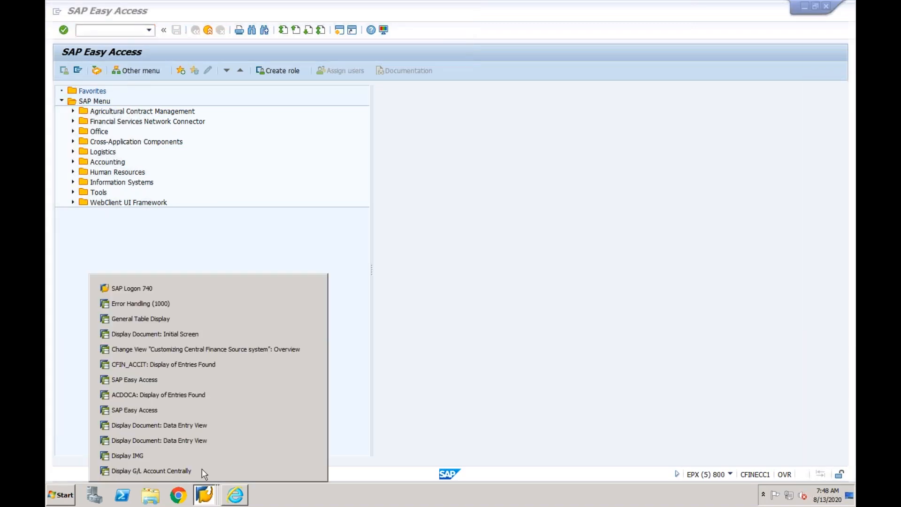
left_click(197, 452)
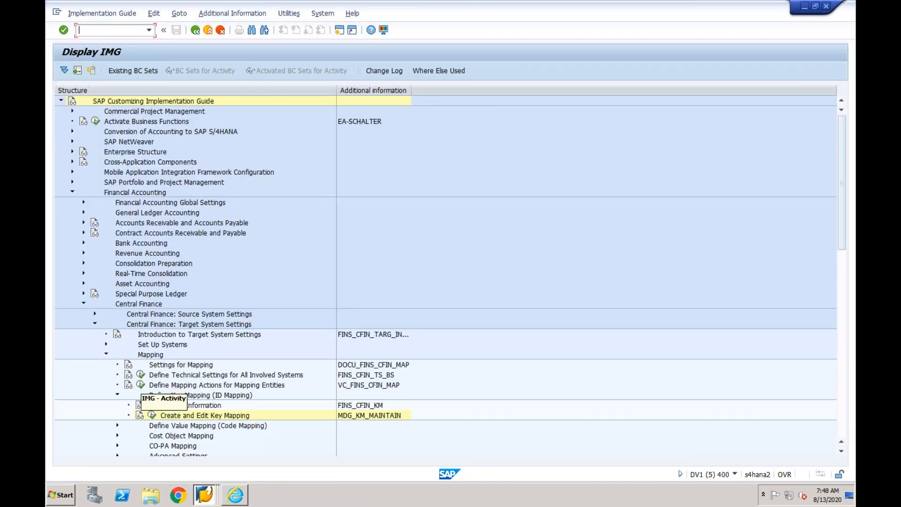
- Open the Define Mapping Actions for Mapping Entities activity and review the list of mapping entities
left_click(140, 385)
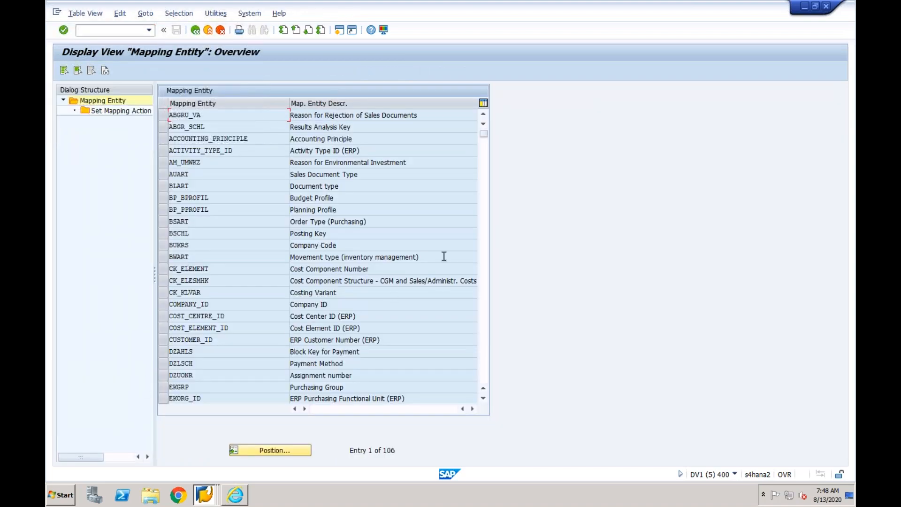
left_click(487, 222)
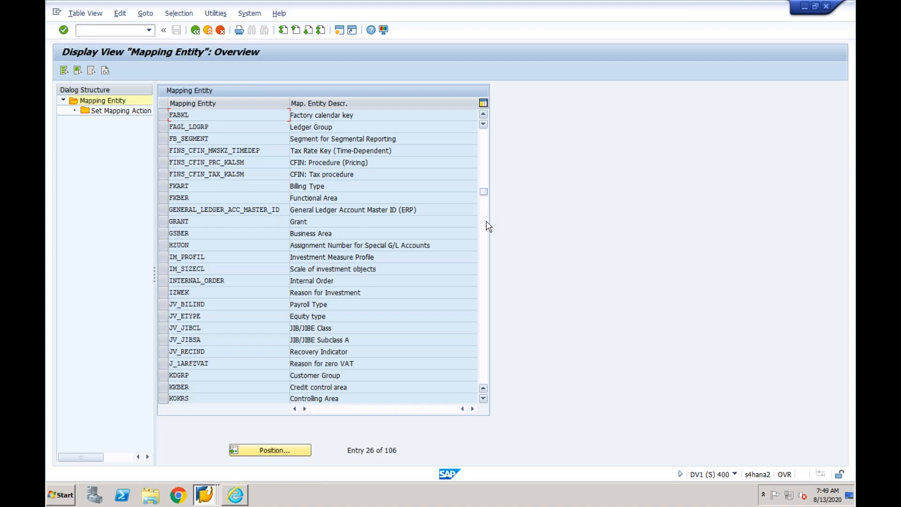
left_click(487, 223)
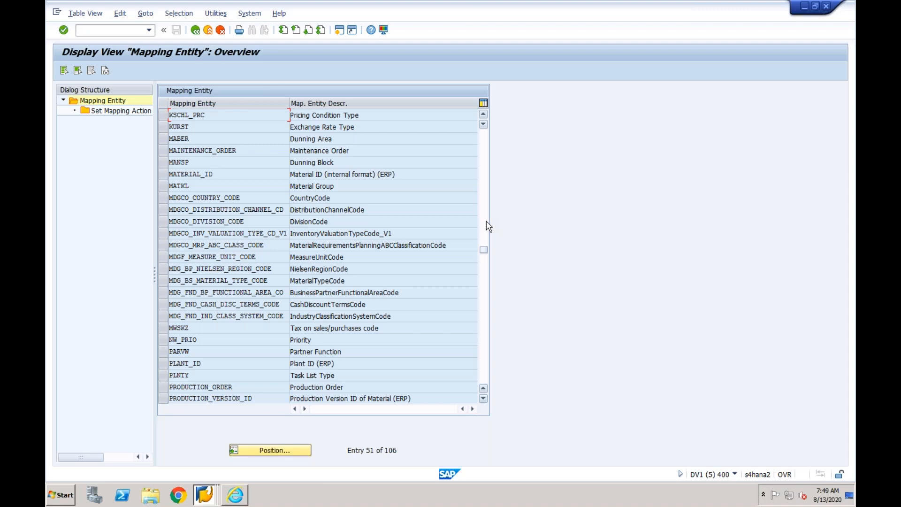
left_click(484, 271)
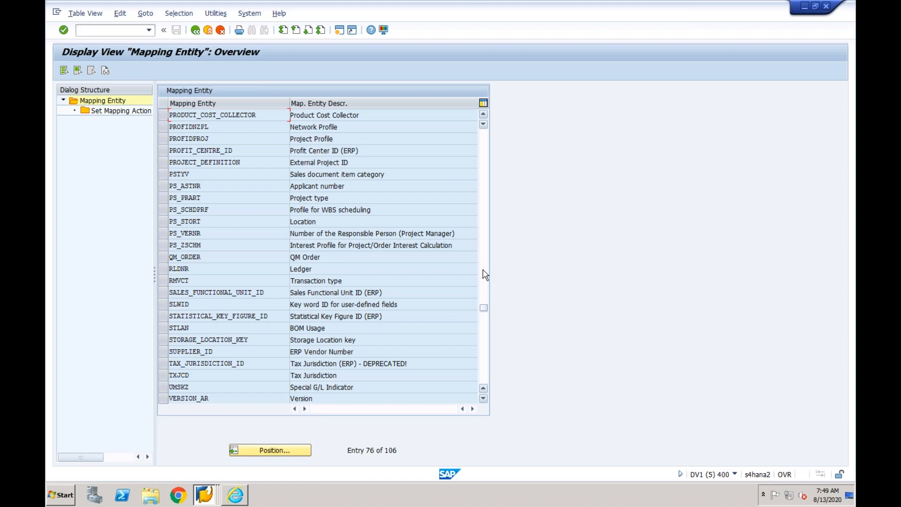
left_click(484, 327)
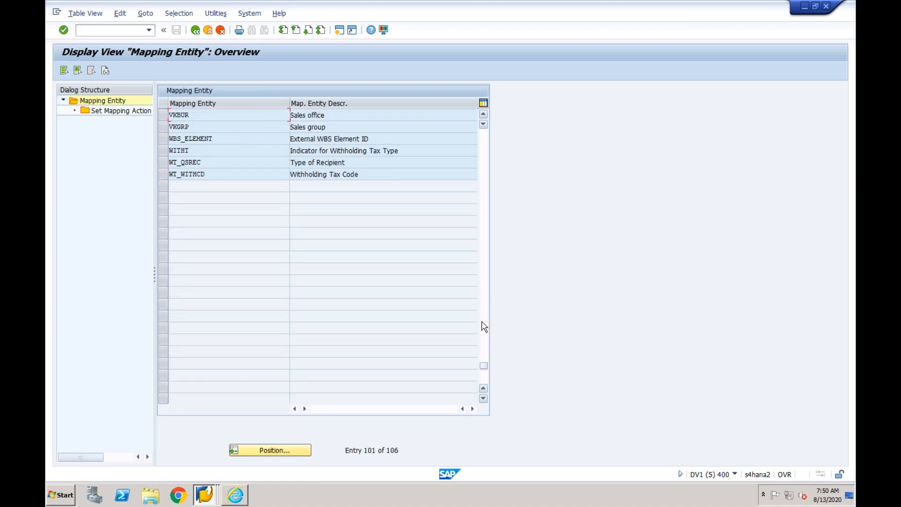
left_click(486, 314)
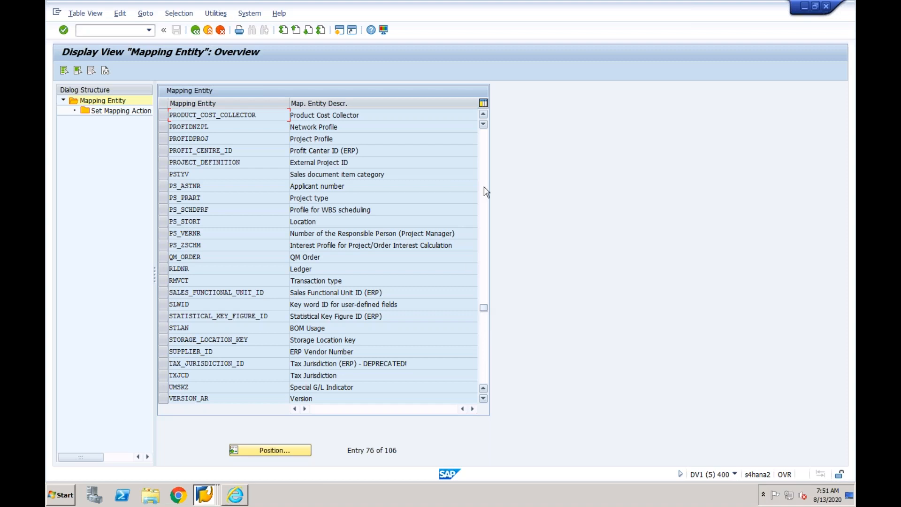
scroll(486, 192, "up", 15)
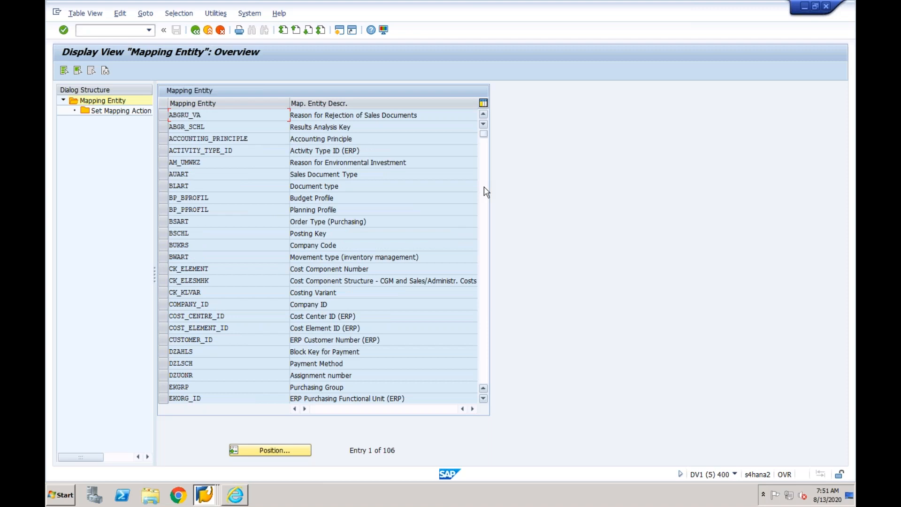
left_click(484, 188)
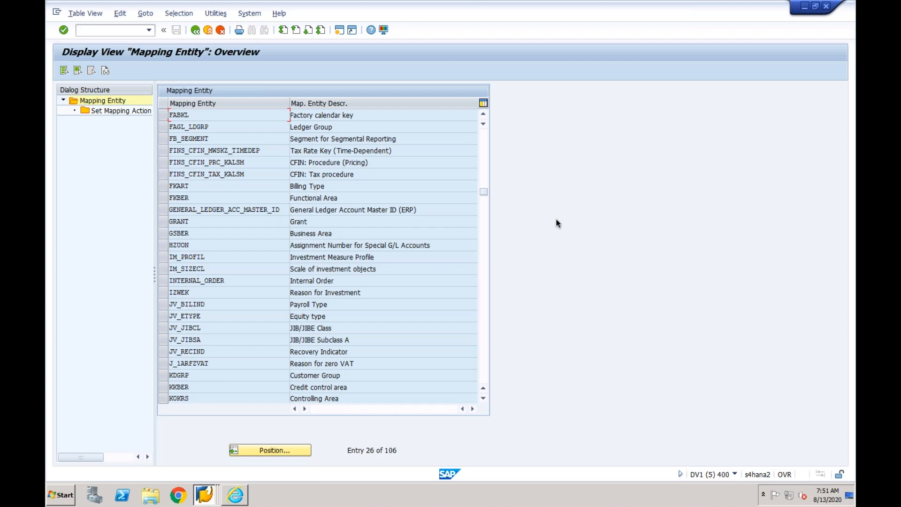
left_click(484, 171)
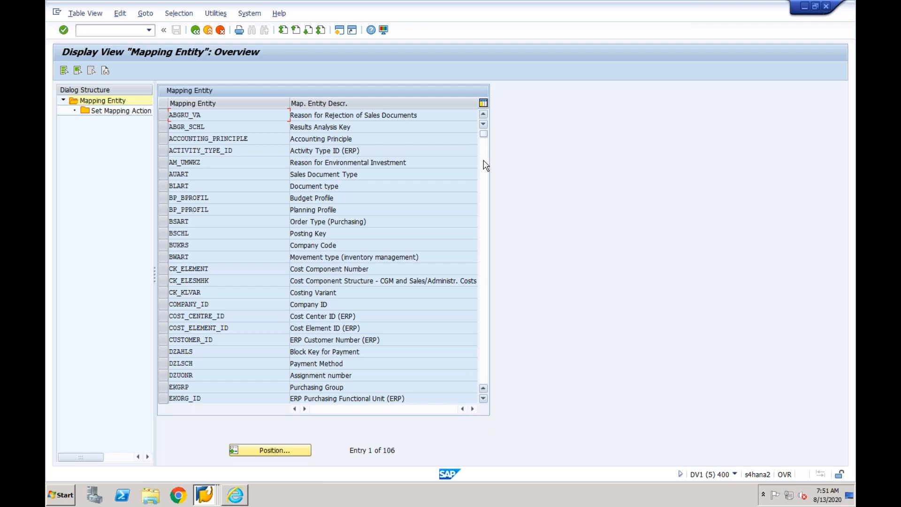
- Position the mapping entity list at "matn", select MATERIAL_ID and show its mapping actions
left_click(281, 451)
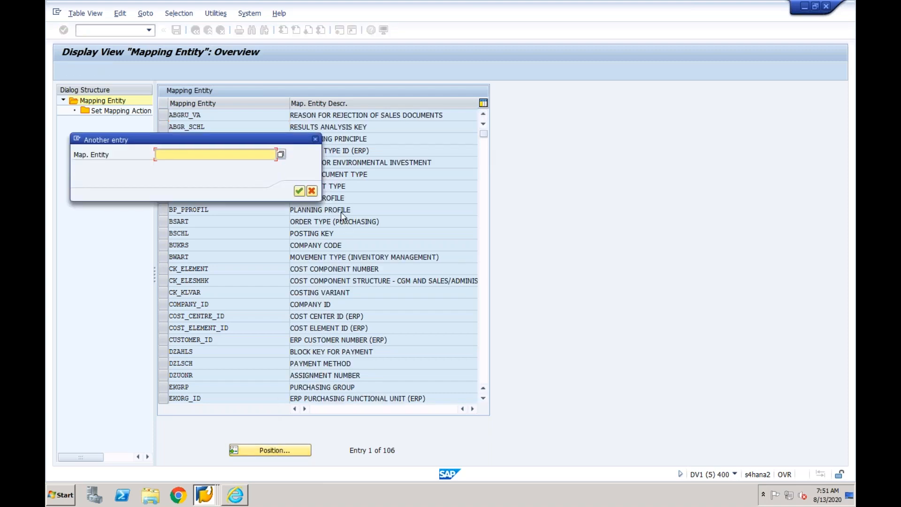
left_click(274, 155)
type("matn")
key("Return")
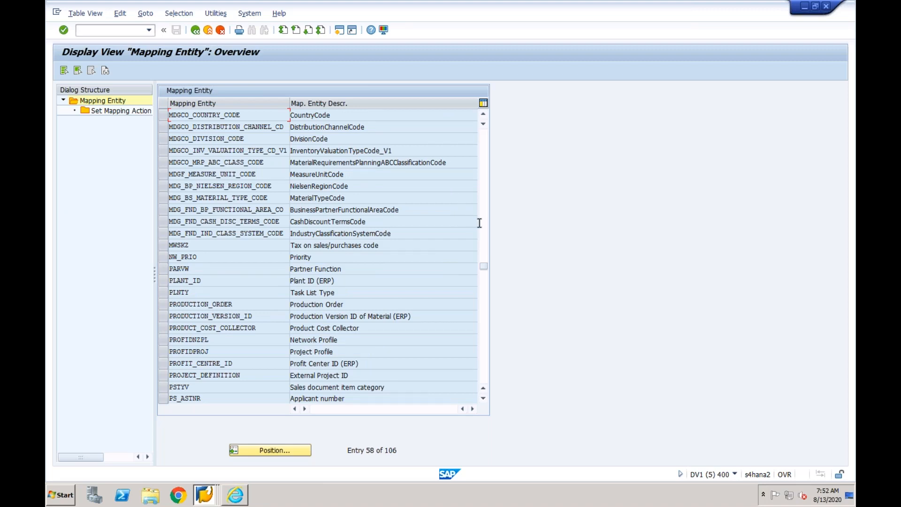
left_click(486, 196)
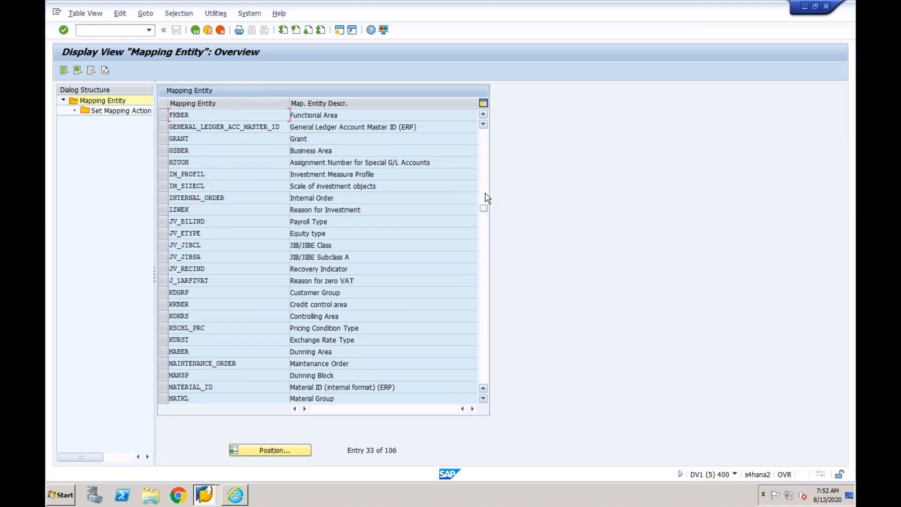
left_click(349, 386)
left_click(164, 387)
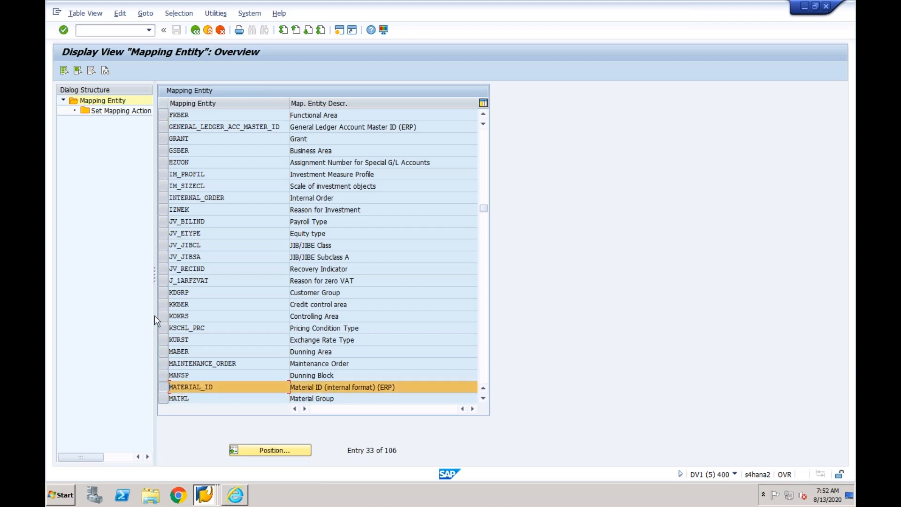
double_click(134, 112)
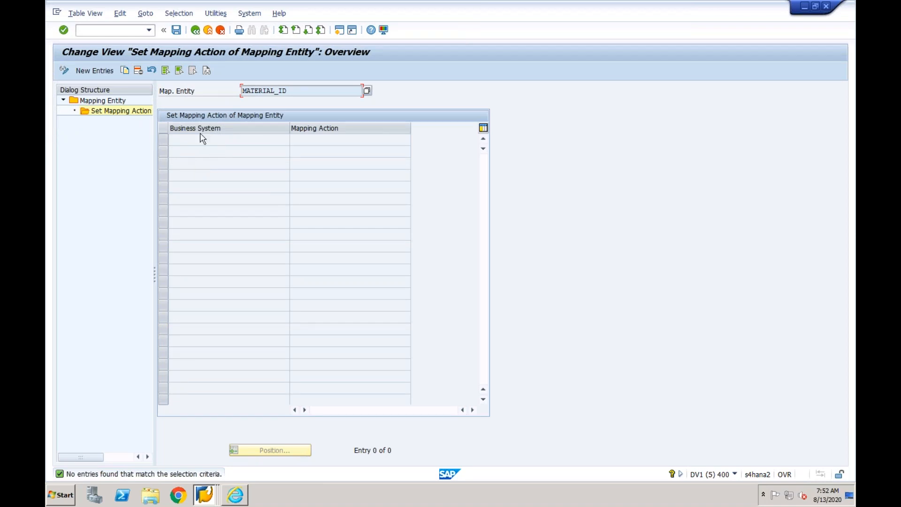
- Add a MATERIAL_ID mapping action of Clear Data for business system EPXCLNT800 and save it in customizing request DV1K900583
left_click(108, 71)
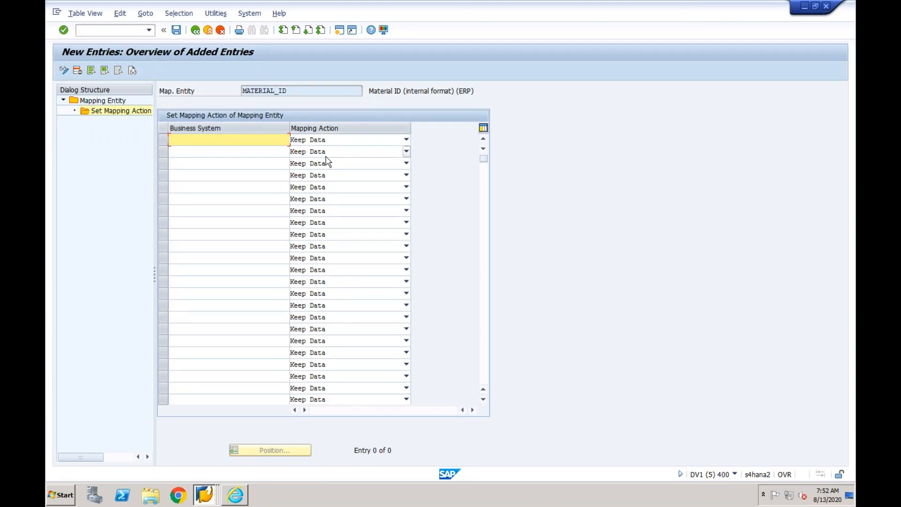
left_click(253, 144)
type("EPXCLNT800")
key("Tab")
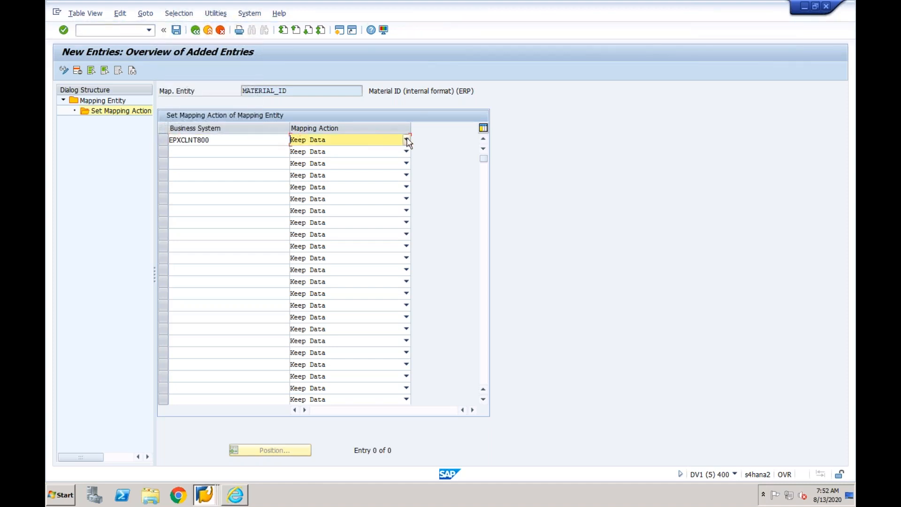
left_click(406, 139)
left_click(323, 178)
left_click(176, 30)
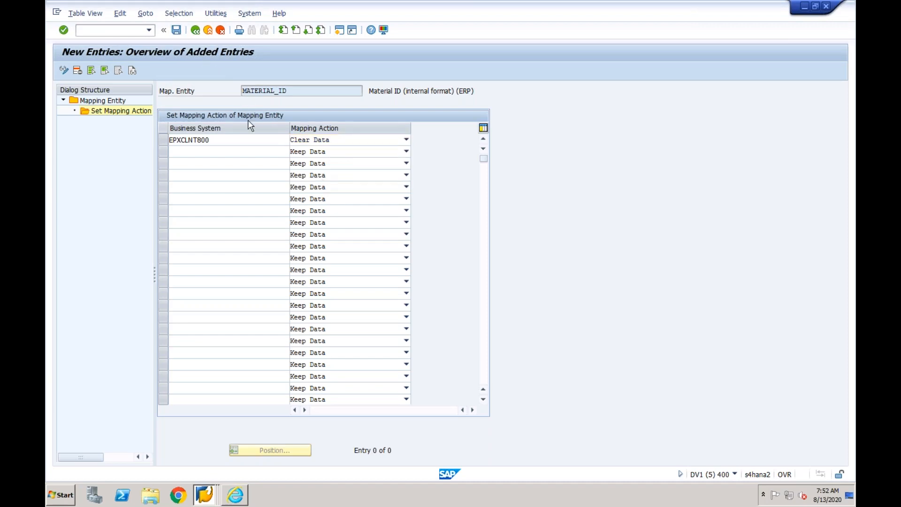
left_click(210, 192)
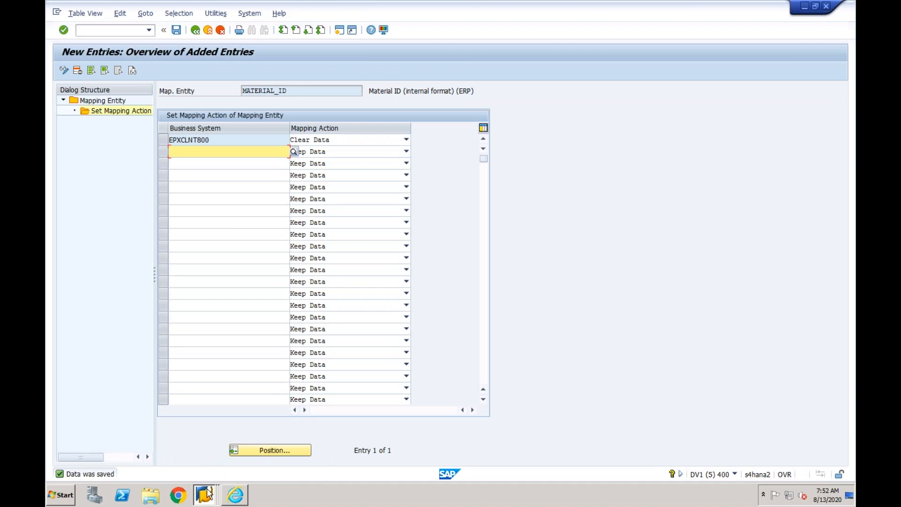
- Switch to the Error Handling session and restart the accounting document message dated 13.08.2020 02:14:23 again
left_click(206, 493)
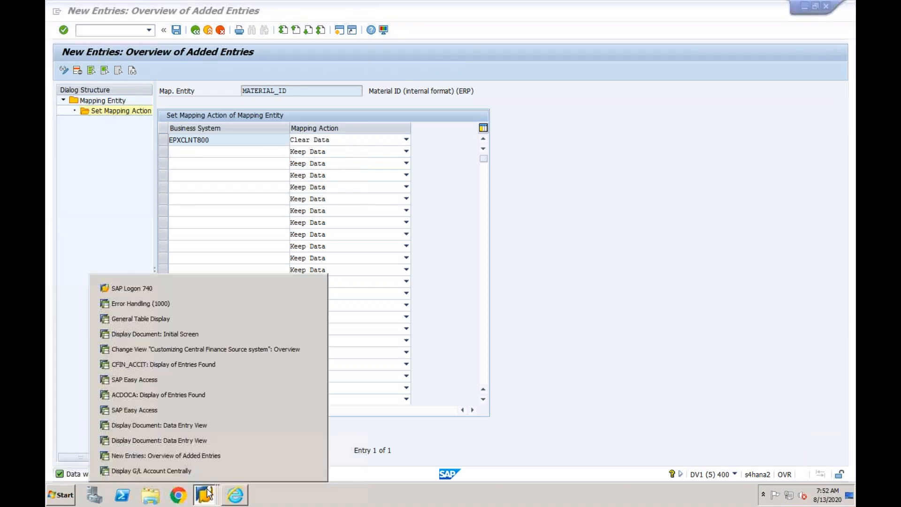
left_click(192, 304)
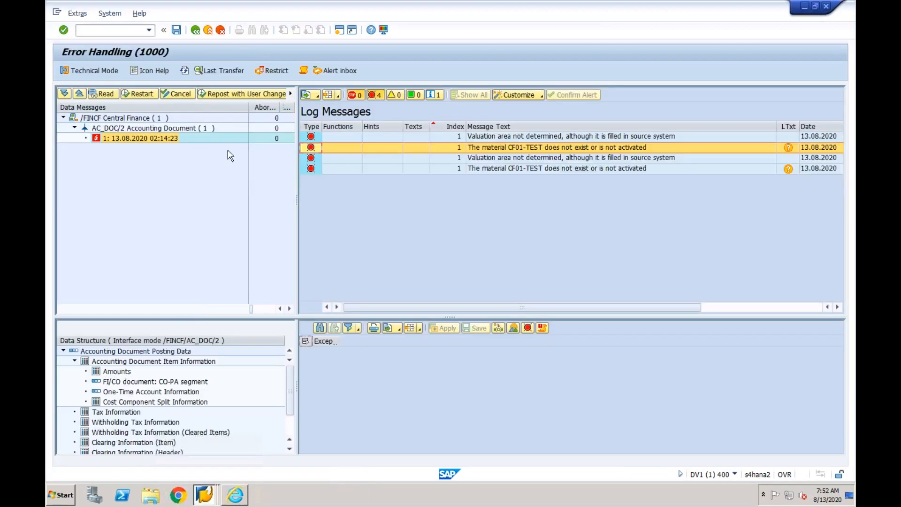
left_click(134, 138)
left_click(141, 93)
left_click(206, 218)
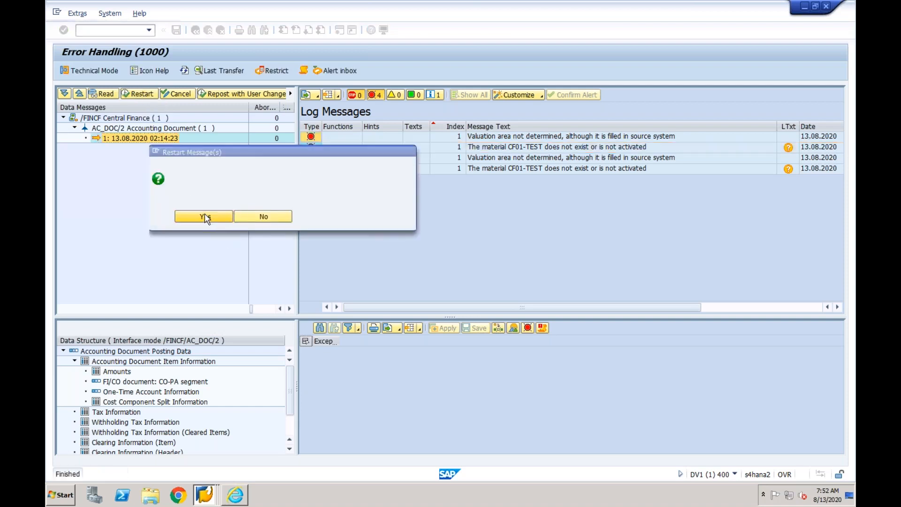
- Refresh the data messages, show the restarted document's log messages and check the plant and valuation area messages
left_click(184, 71)
left_click(75, 129)
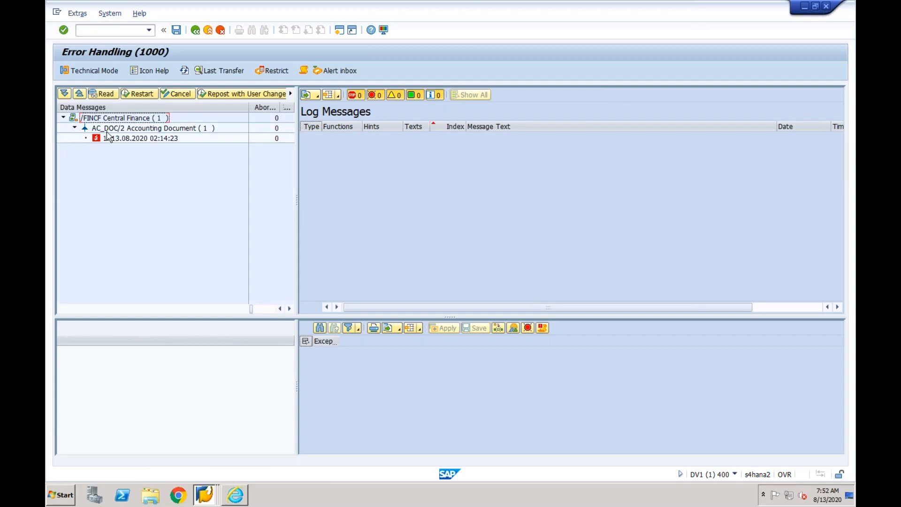
left_click(110, 137)
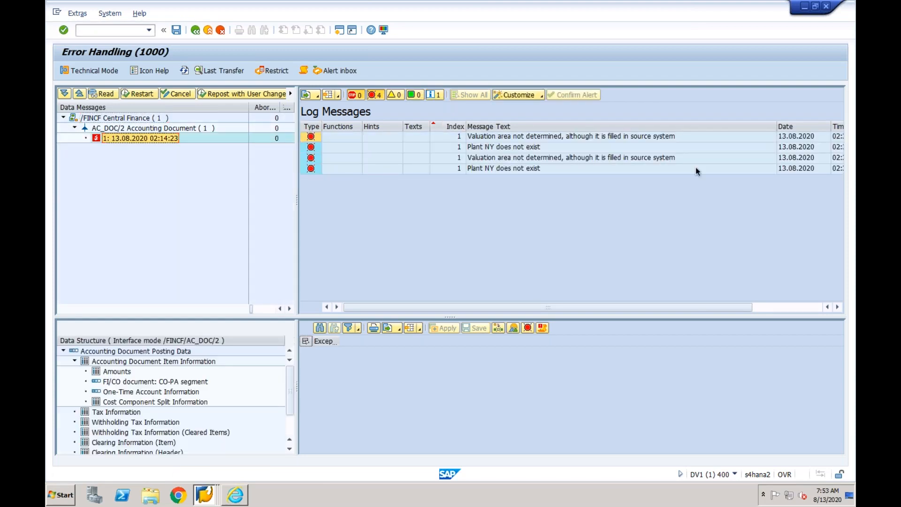
left_click(492, 147)
left_click(495, 138)
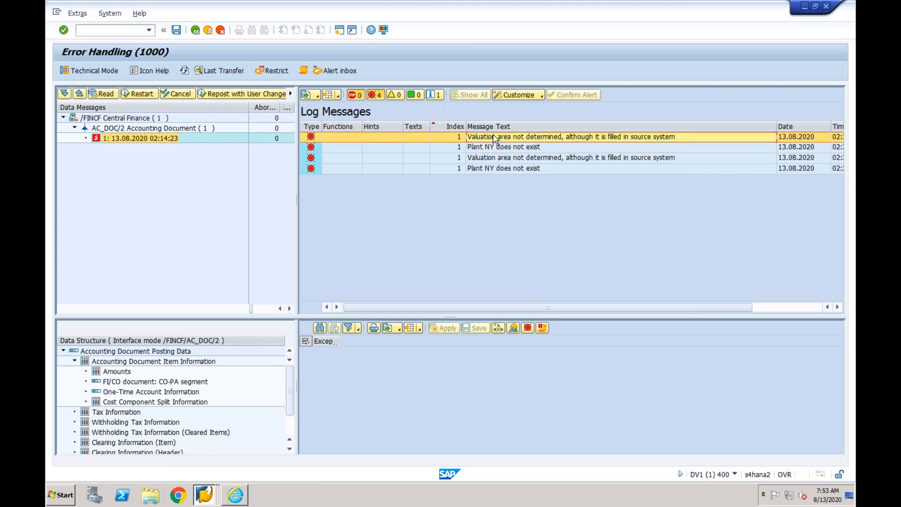
- Switch back to the mapping action session and return from the MATERIAL_ID entries to the mapping entity overview
left_click(205, 495)
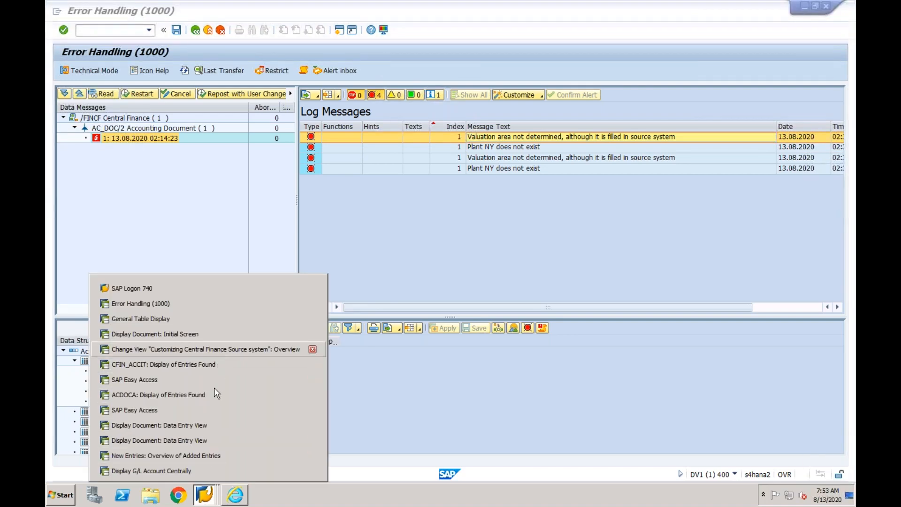
left_click(201, 455)
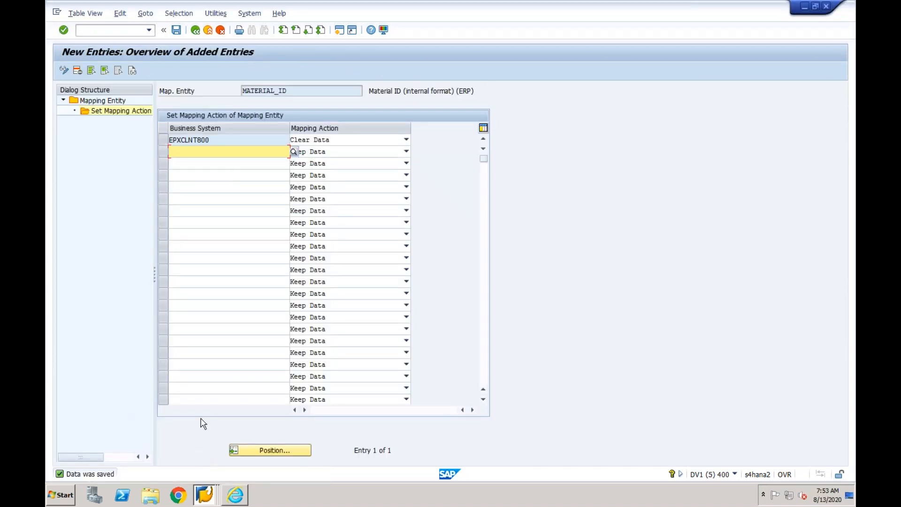
left_click(195, 30)
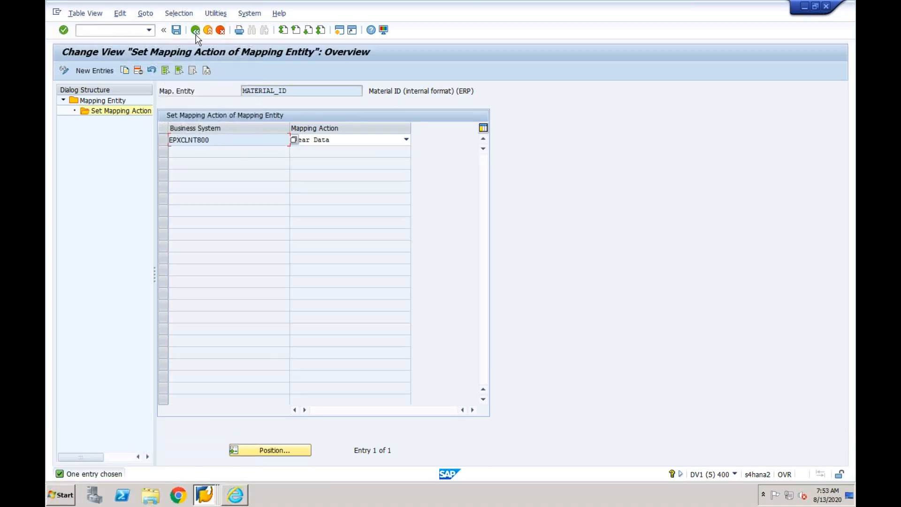
left_click(195, 35)
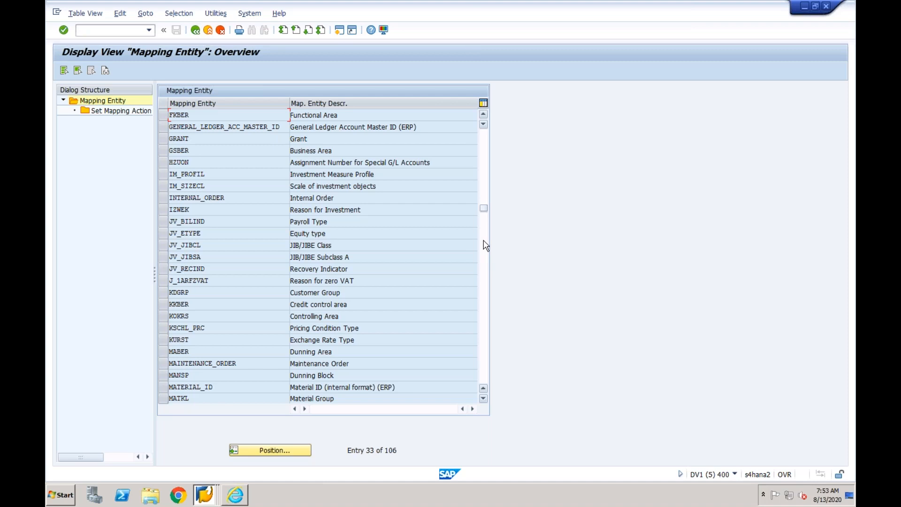
- Find and select the PLANT_ID mapping entity in the list and show its mapping actions
left_click(484, 177)
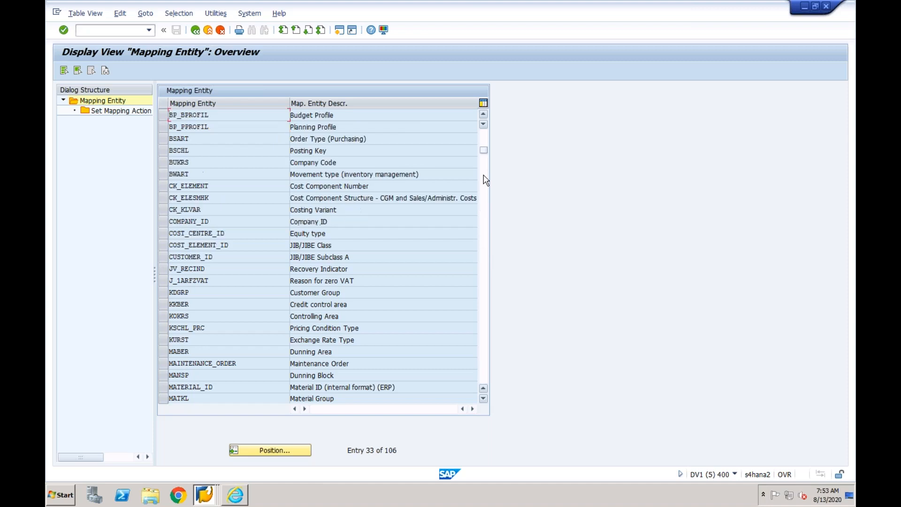
left_click(484, 141)
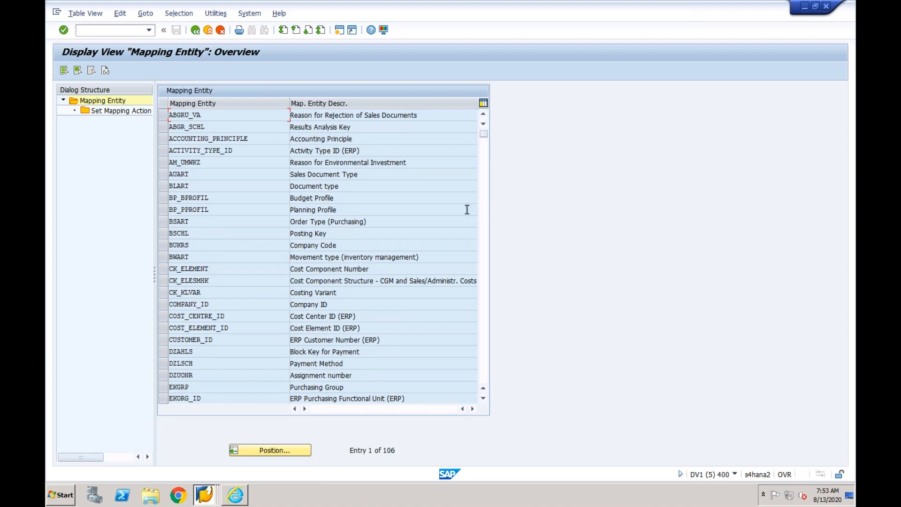
left_click(442, 255)
left_click(482, 220)
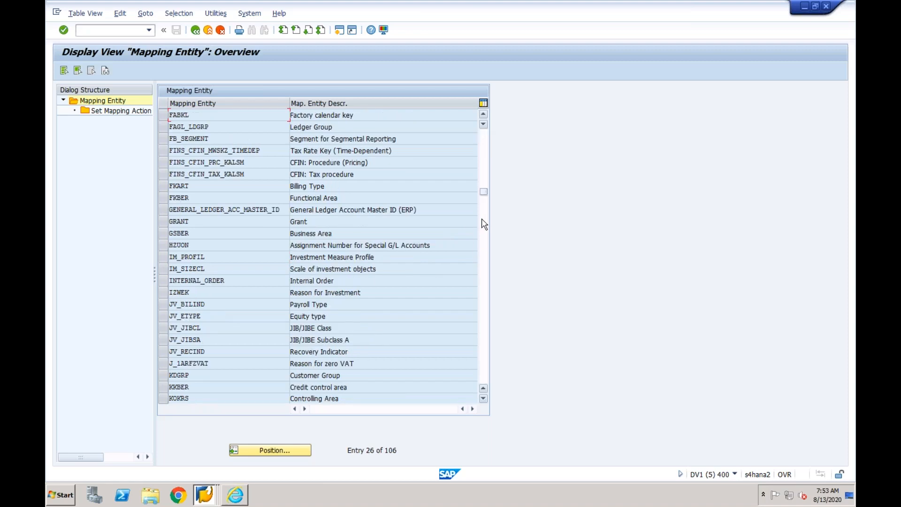
left_click(482, 221)
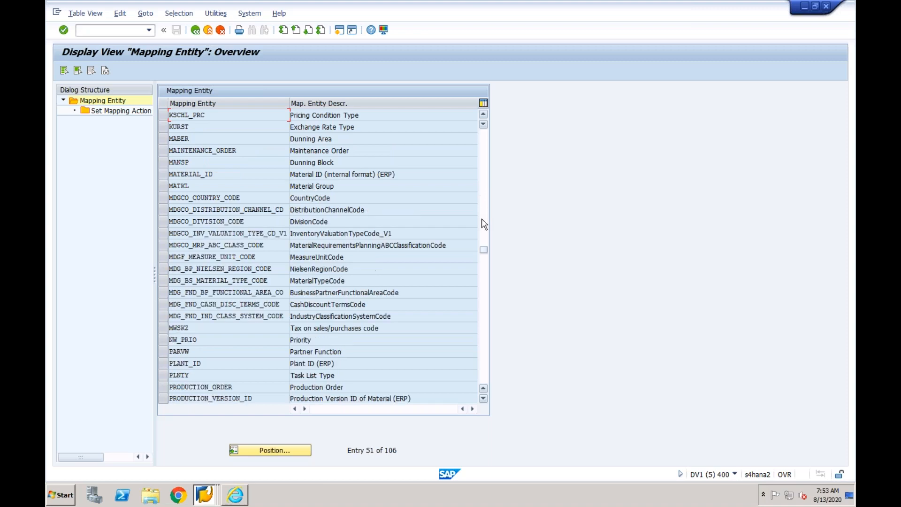
left_click(163, 364)
double_click(118, 112)
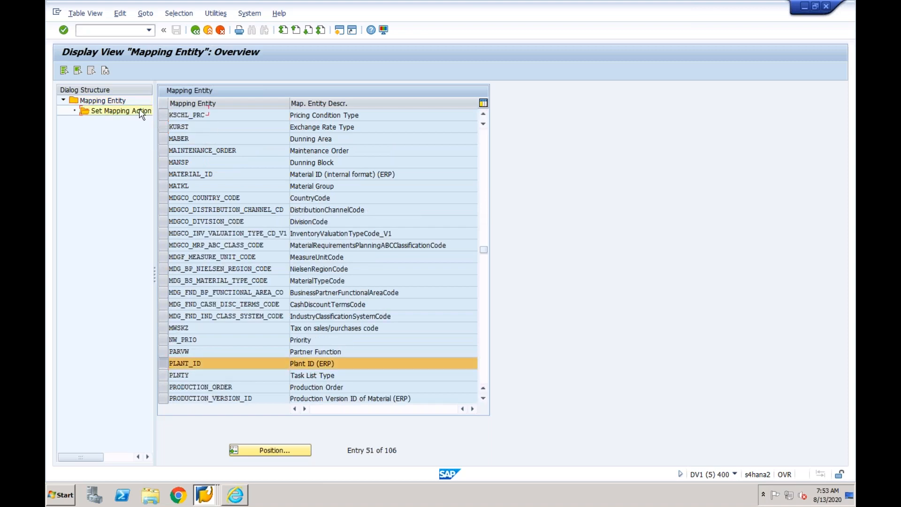
- Add a PLANT_ID mapping action for business system EPXCLNT800 set to Clear Data, save it and return to the mapping entity overview
left_click(107, 71)
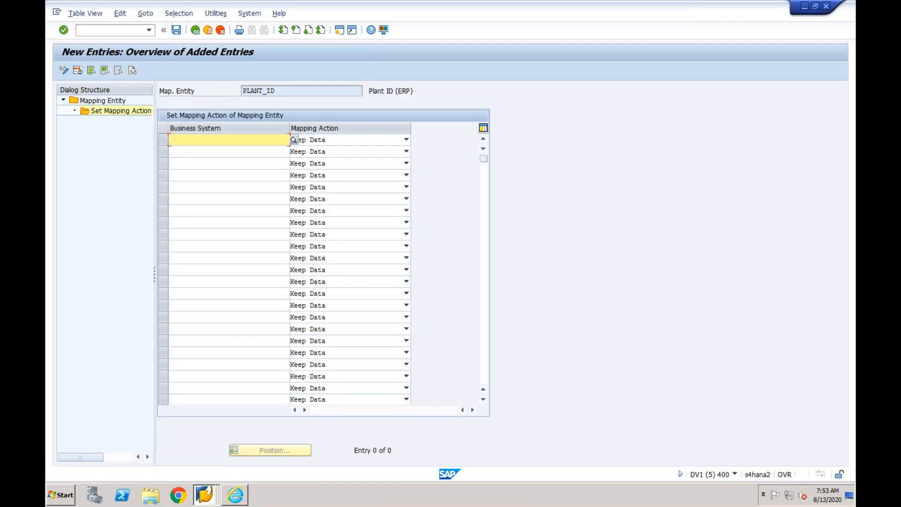
type("epx")
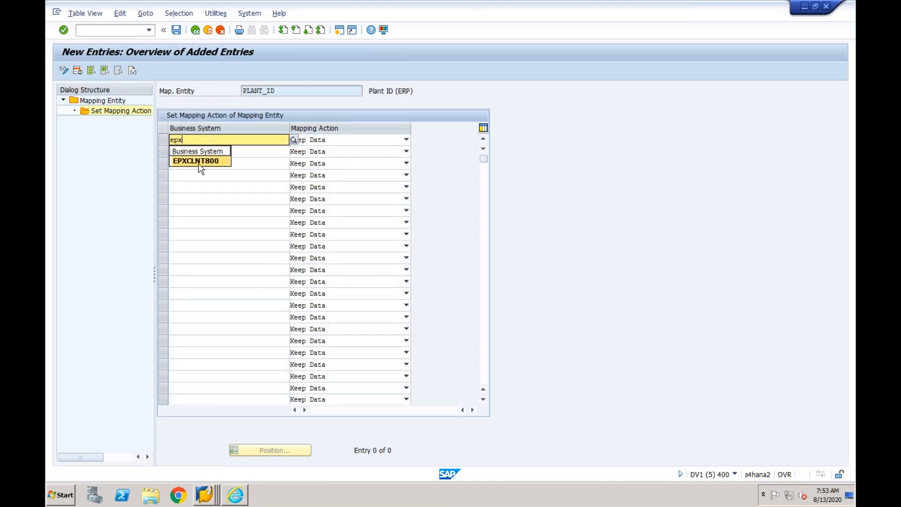
left_click(200, 164)
left_click(406, 145)
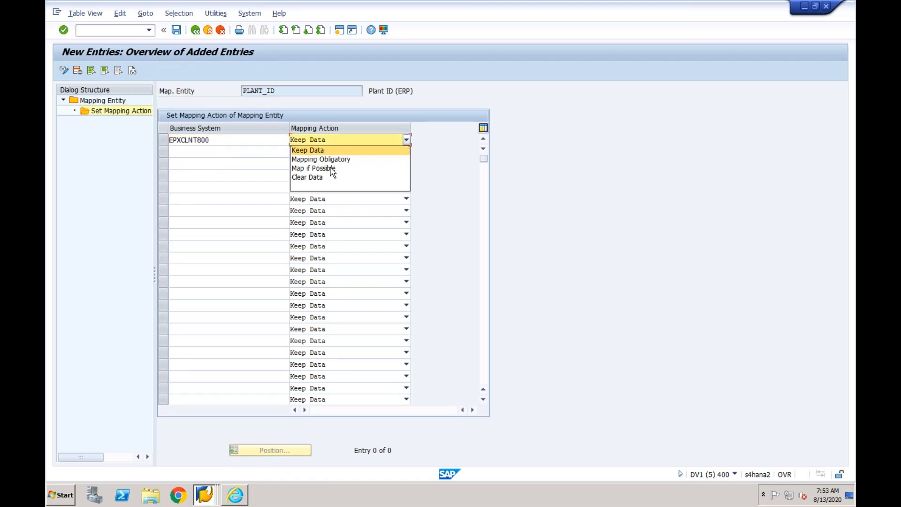
left_click(328, 178)
left_click(177, 31)
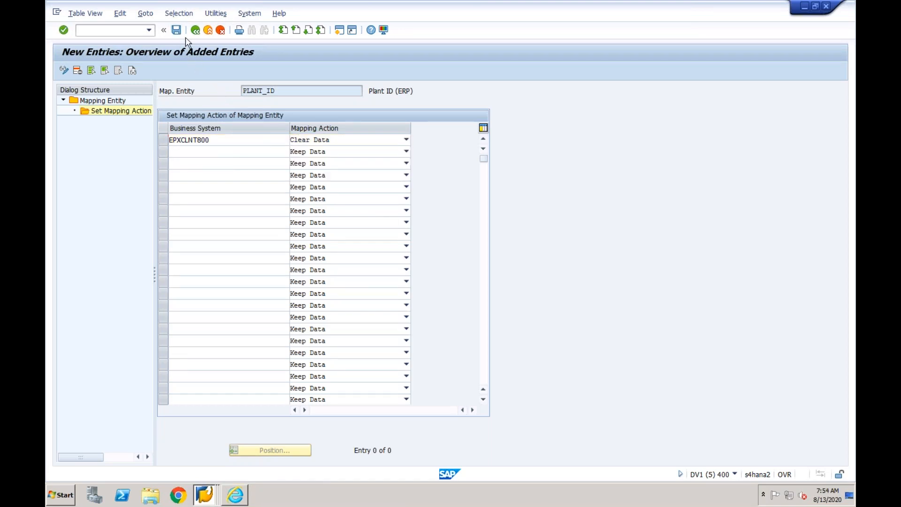
left_click(195, 30)
left_click(195, 30)
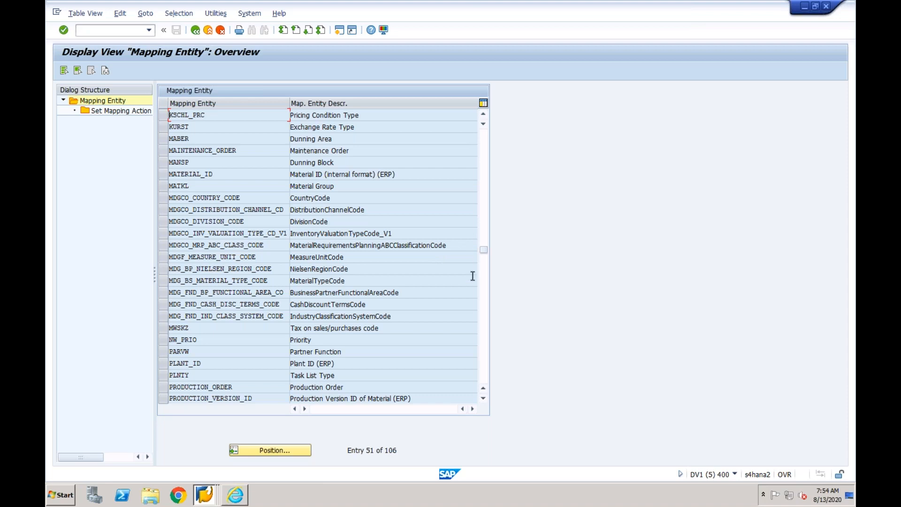
- Look through the whole mapping entity list for an entity that covers the valuation area
left_click(484, 285)
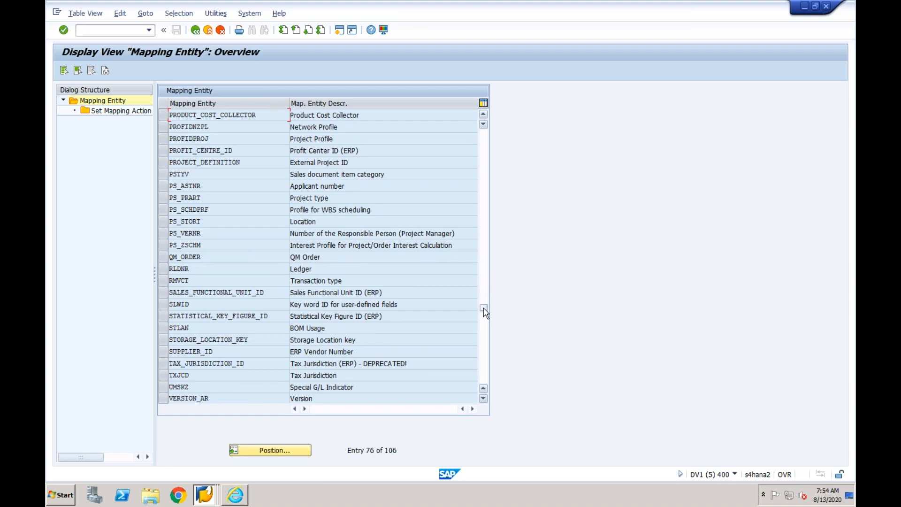
left_click(484, 336)
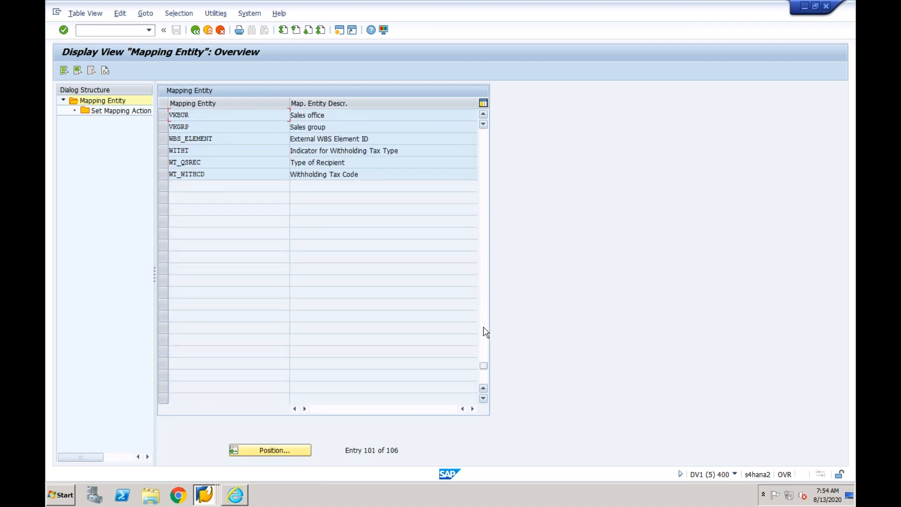
left_click(486, 330)
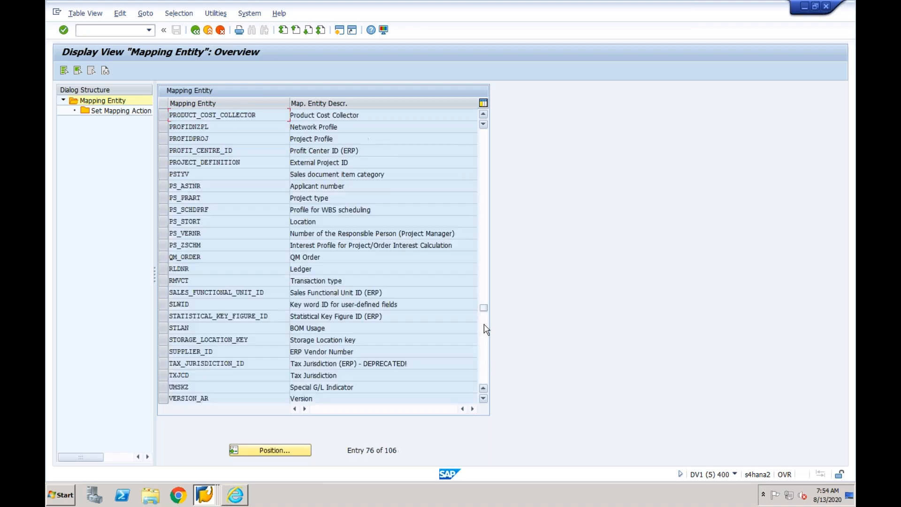
left_click(487, 259)
left_click(487, 151)
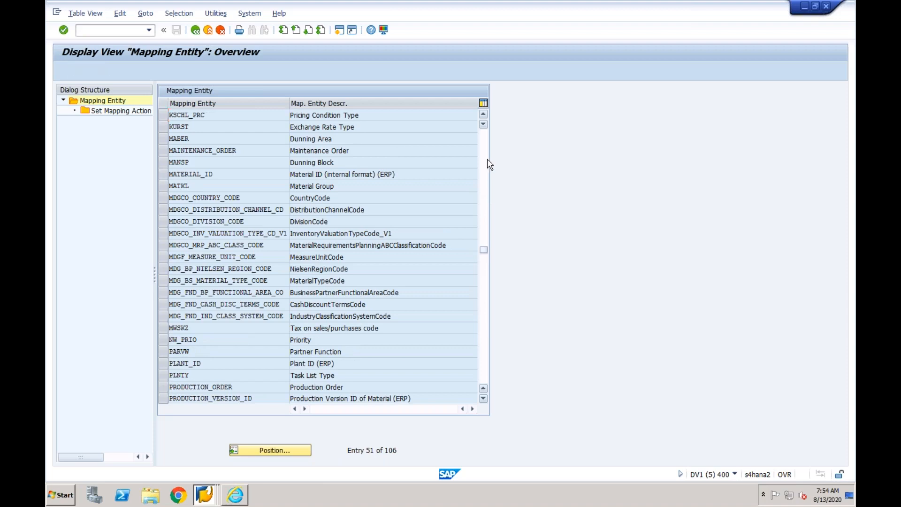
left_click(487, 151)
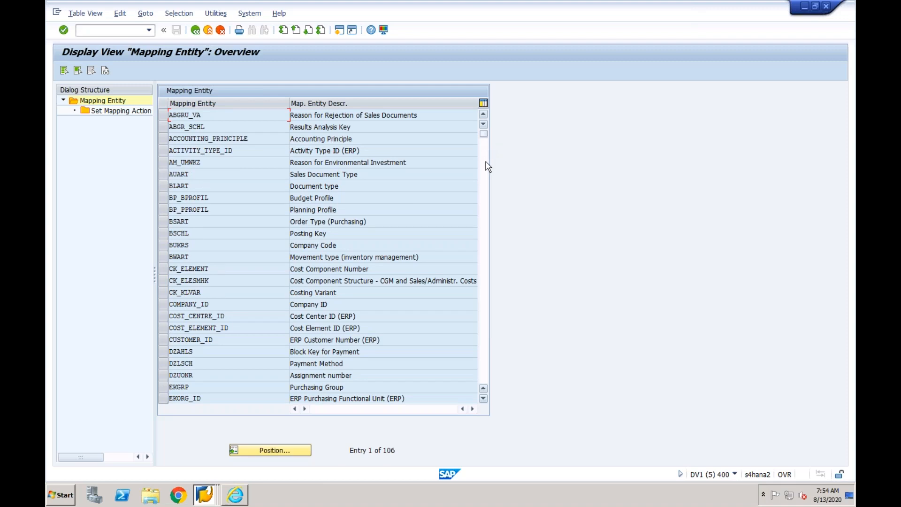
left_click(487, 190)
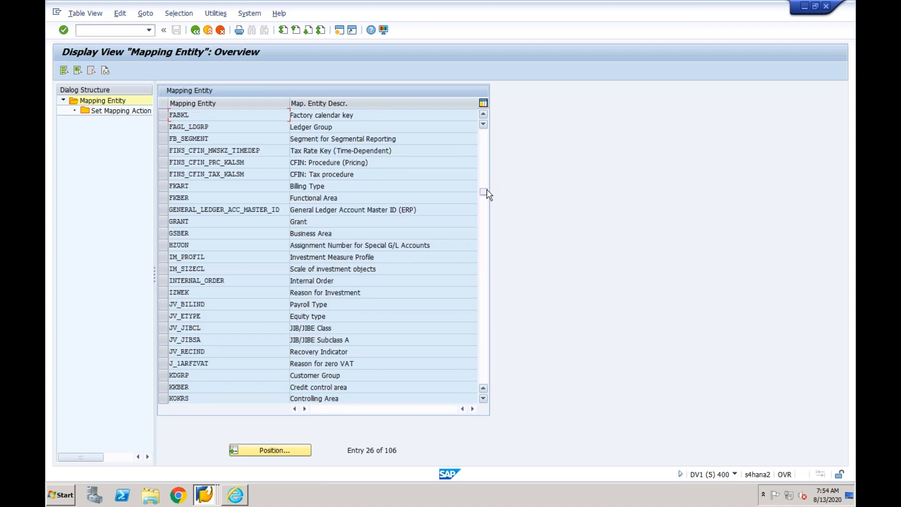
left_click(486, 239)
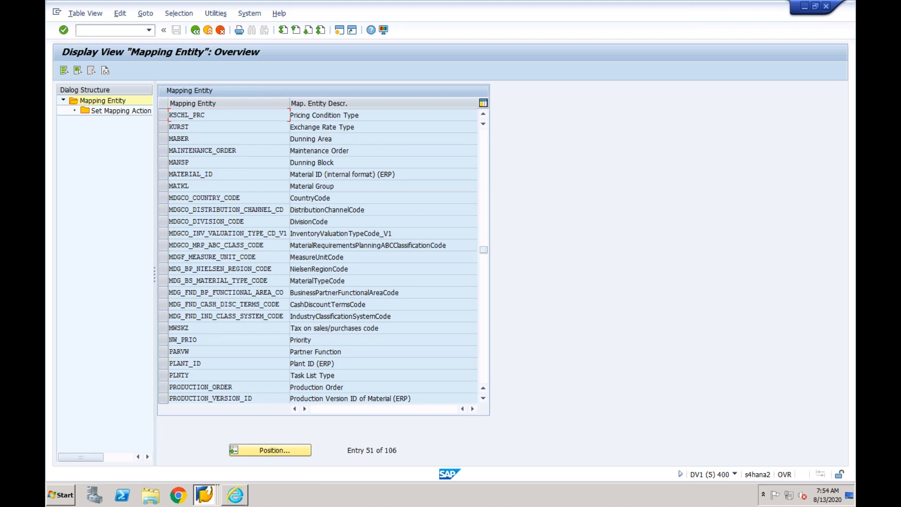
- Recheck the valuation area and plant errors in the Error Handling session, and return to the mapping entity overview
left_click(204, 494)
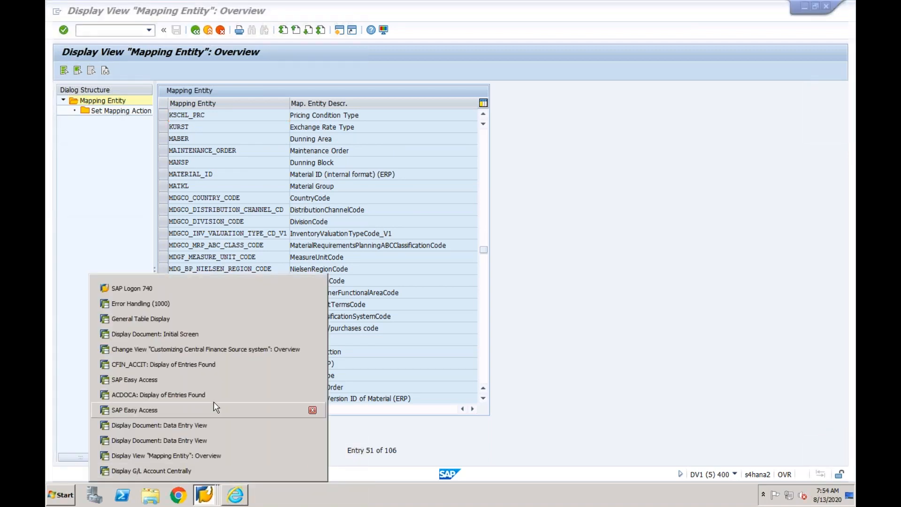
left_click(207, 304)
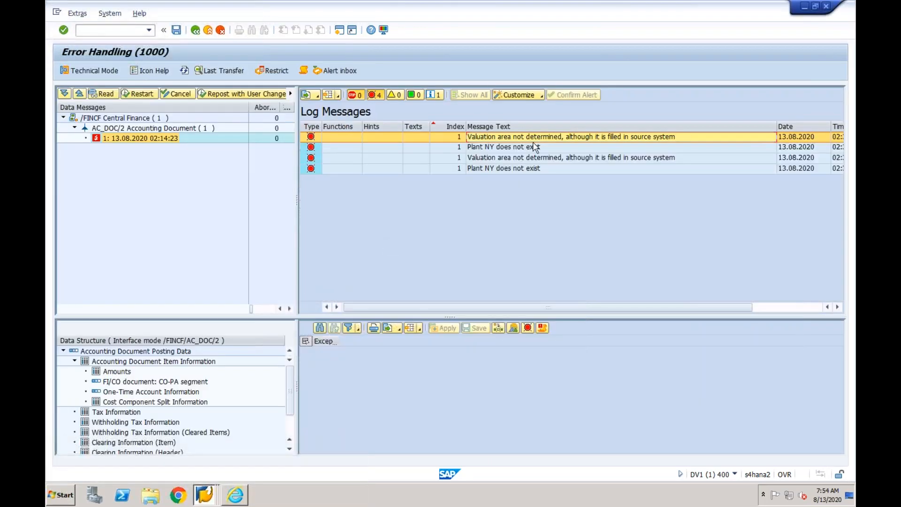
left_click(207, 494)
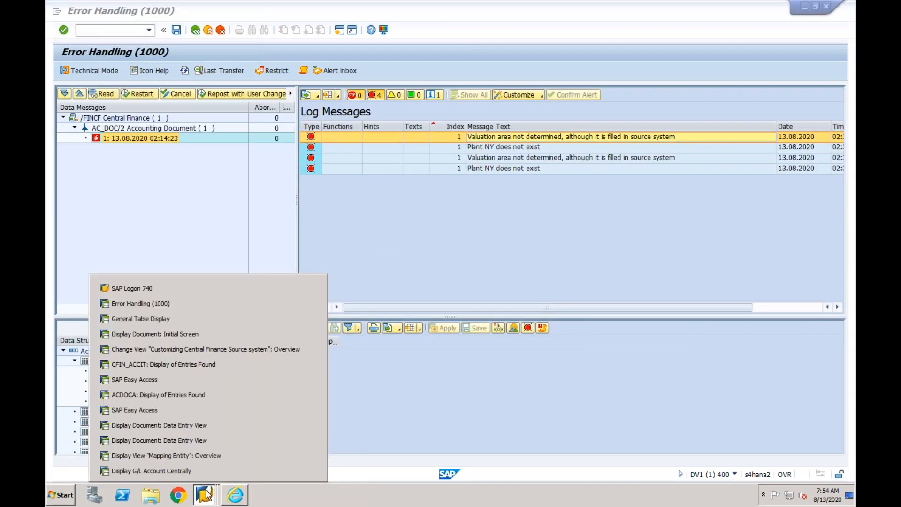
left_click(188, 455)
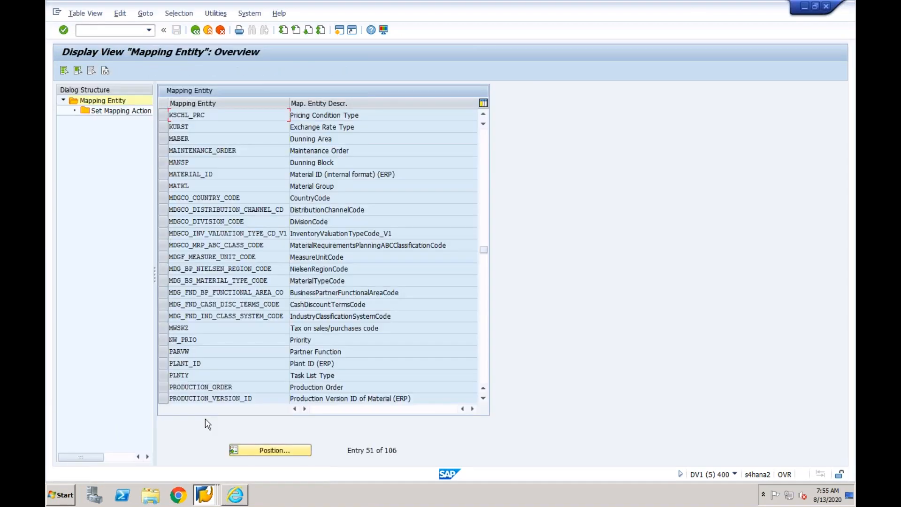
- Search the mapping entities again from the product and project entries through the end and back to the first entry
left_click(484, 309)
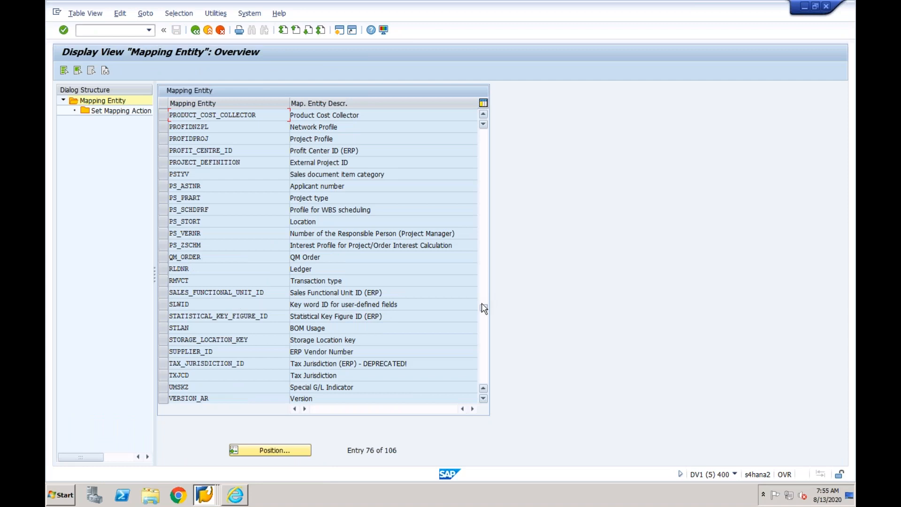
left_click(486, 330)
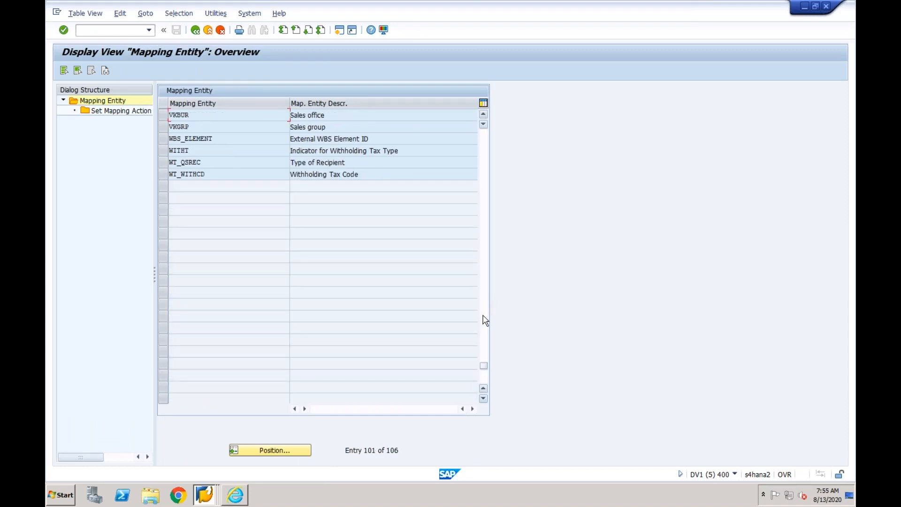
left_click(485, 321)
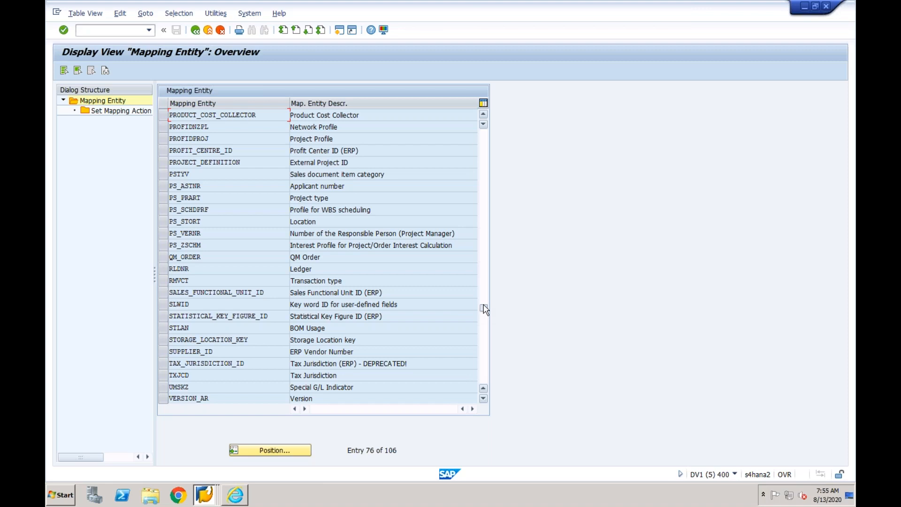
left_click(486, 299)
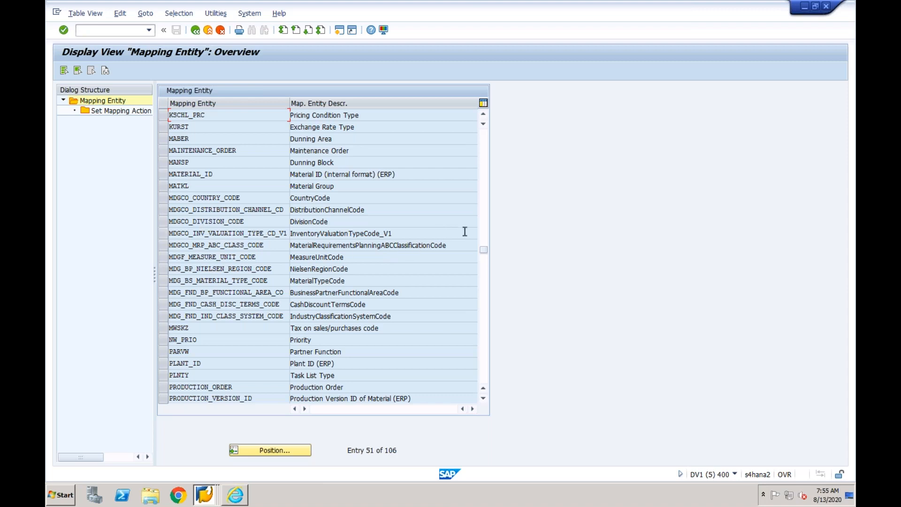
left_click(485, 204)
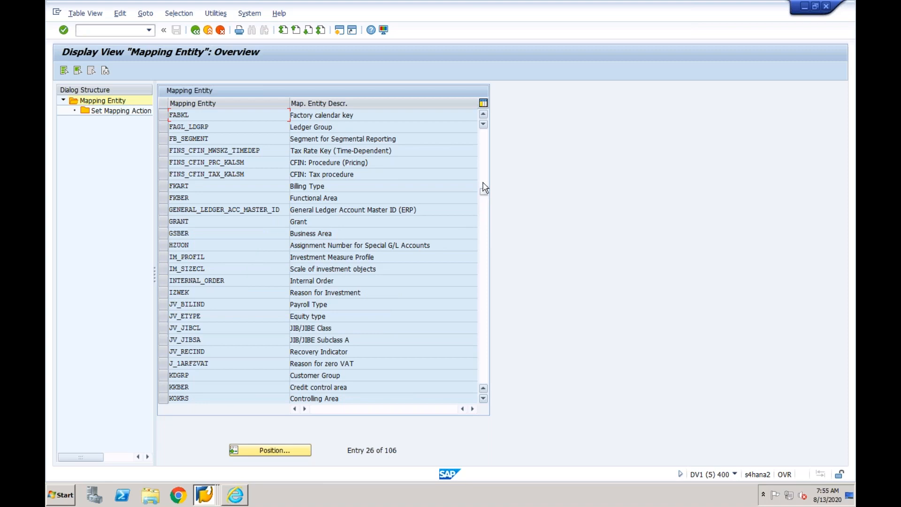
left_click(483, 184)
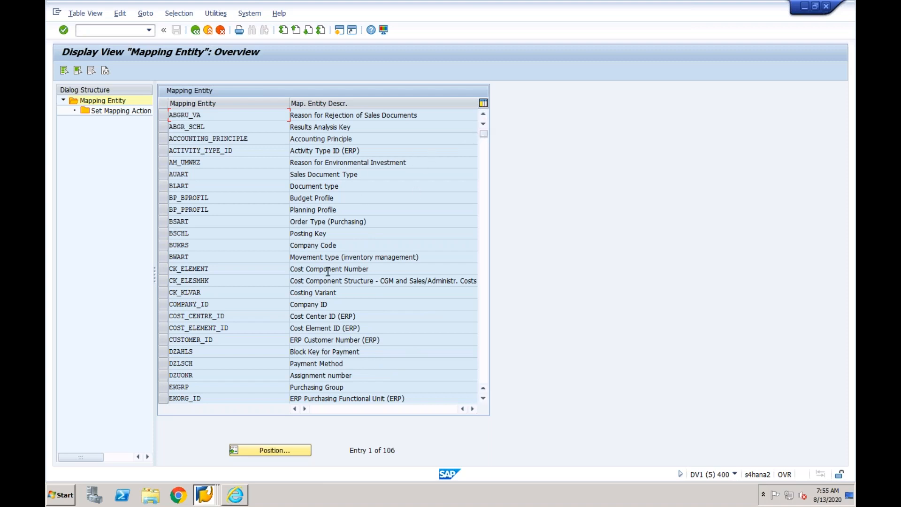
- In the Error Handling session, restart the accounting document message dated 13.08.2020 02:14:23, refresh the data messages and show its log
left_click(205, 494)
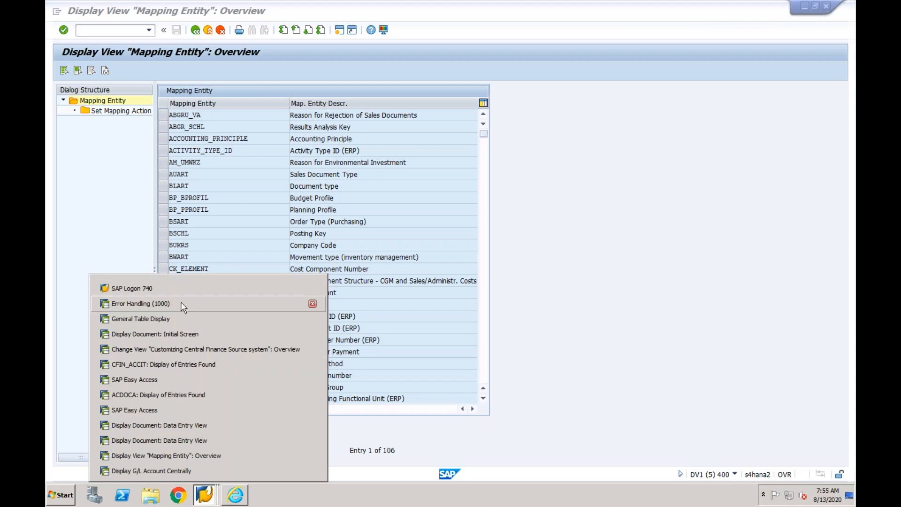
left_click(140, 303)
left_click(138, 93)
left_click(201, 217)
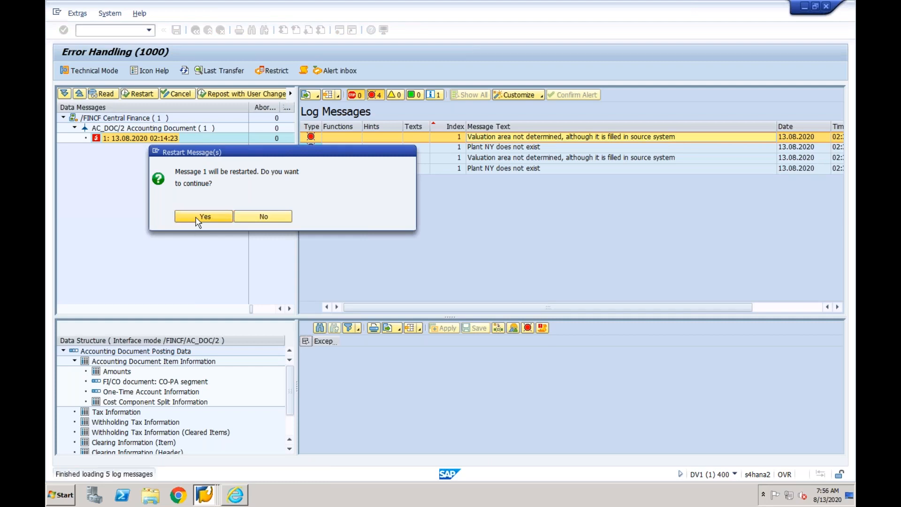
left_click(187, 72)
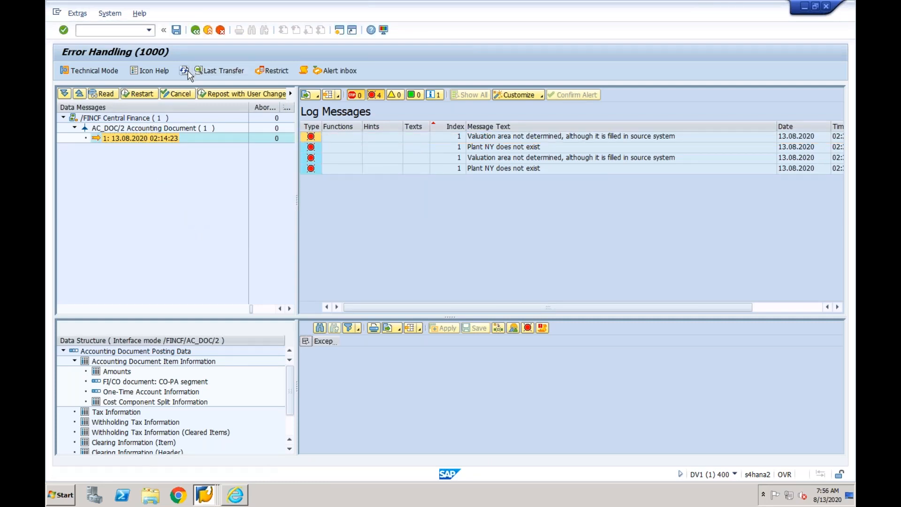
left_click(116, 139)
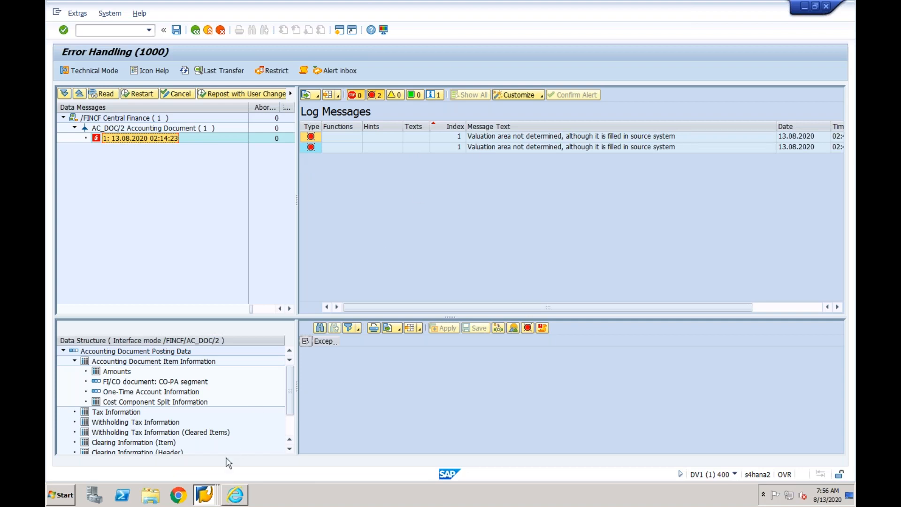
- Switch back to the mapping entity session and check the list once more for an entry related to the valuation area
left_click(208, 492)
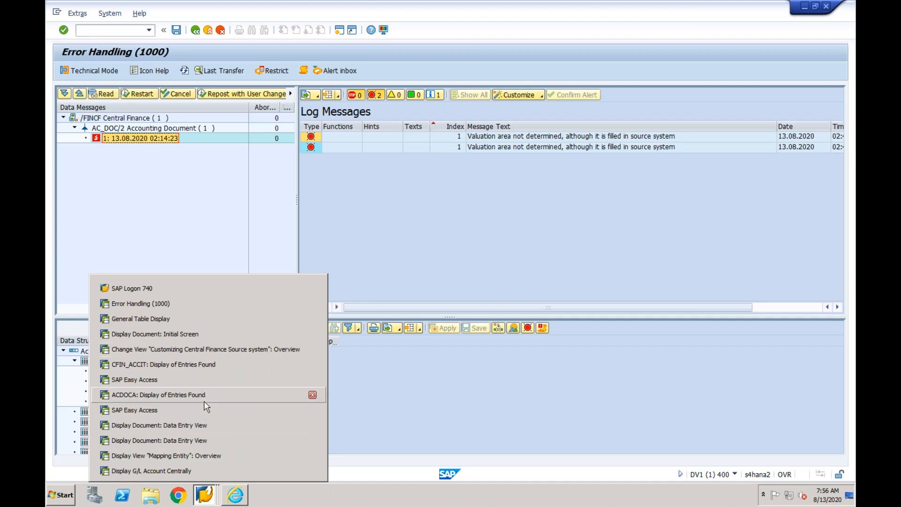
left_click(200, 457)
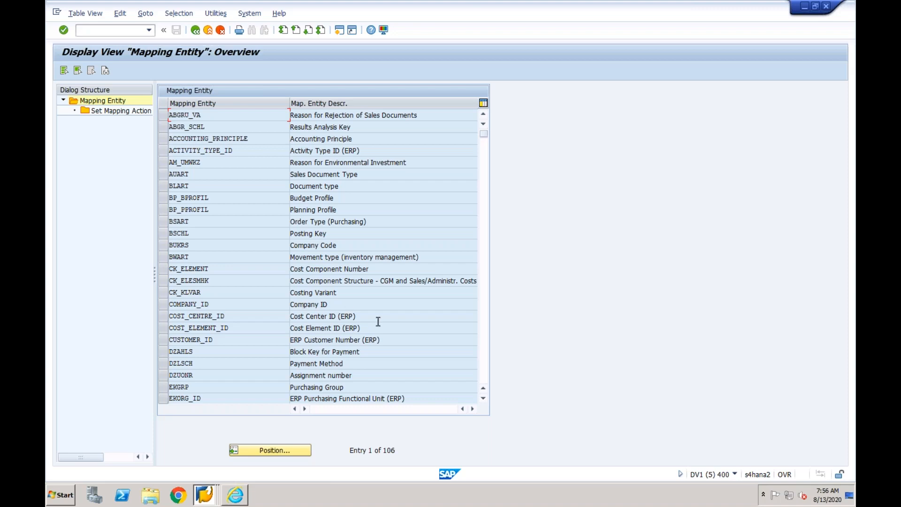
left_click(483, 231)
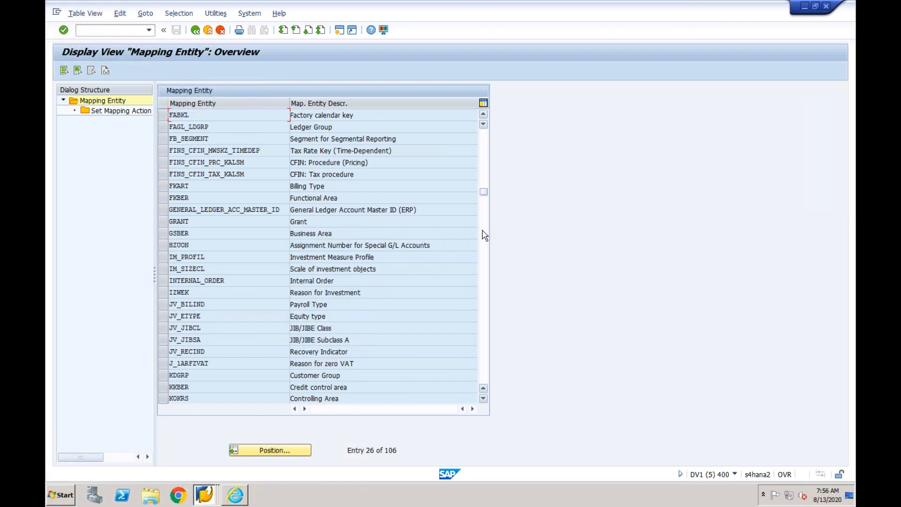
- Switch to the ECC document display session, leave the displayed SA document and open the document list selection
left_click(204, 494)
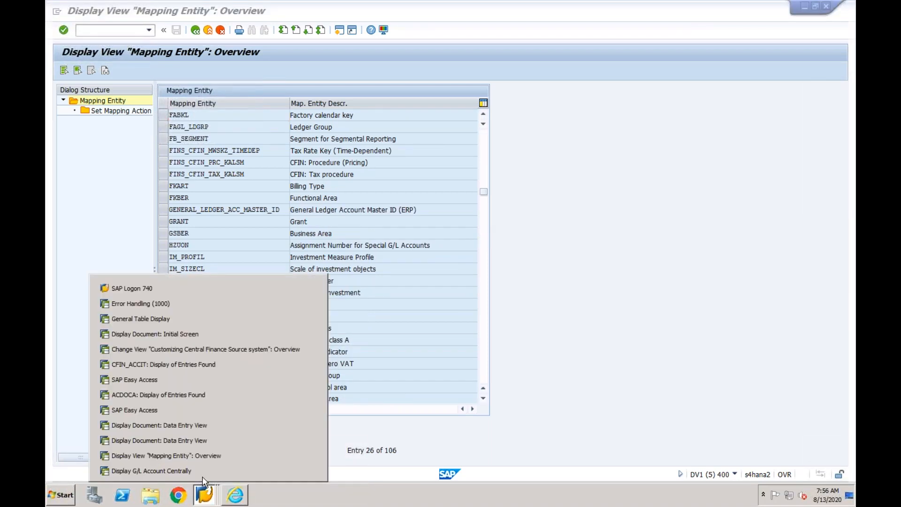
left_click(194, 426)
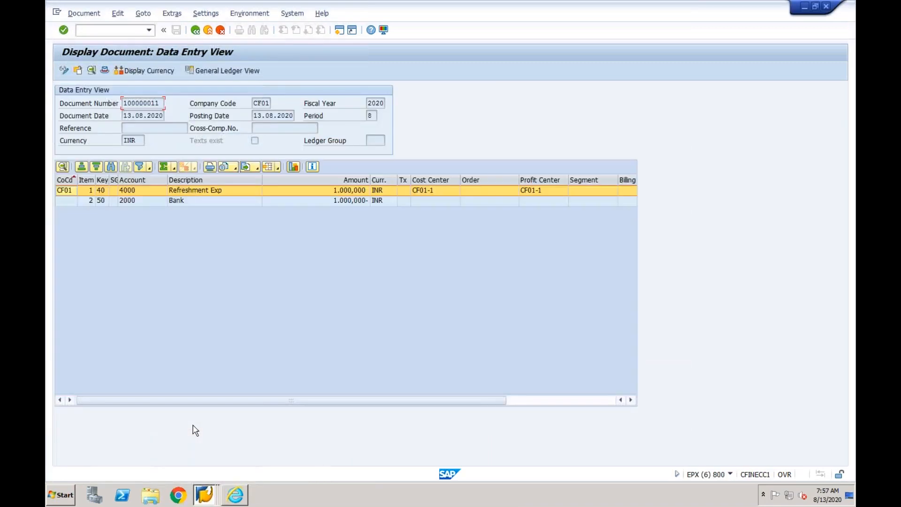
left_click(195, 31)
left_click(190, 116)
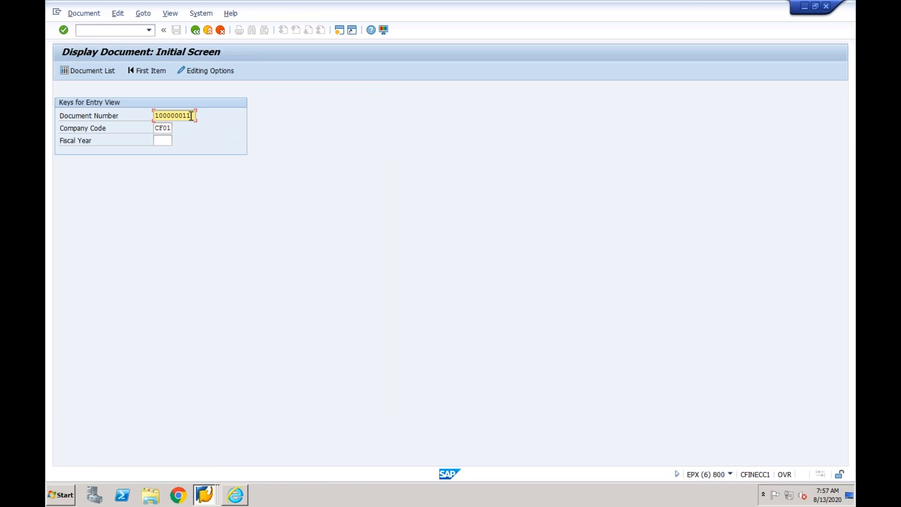
left_click_drag(146, 116, 146, 117)
left_click(106, 70)
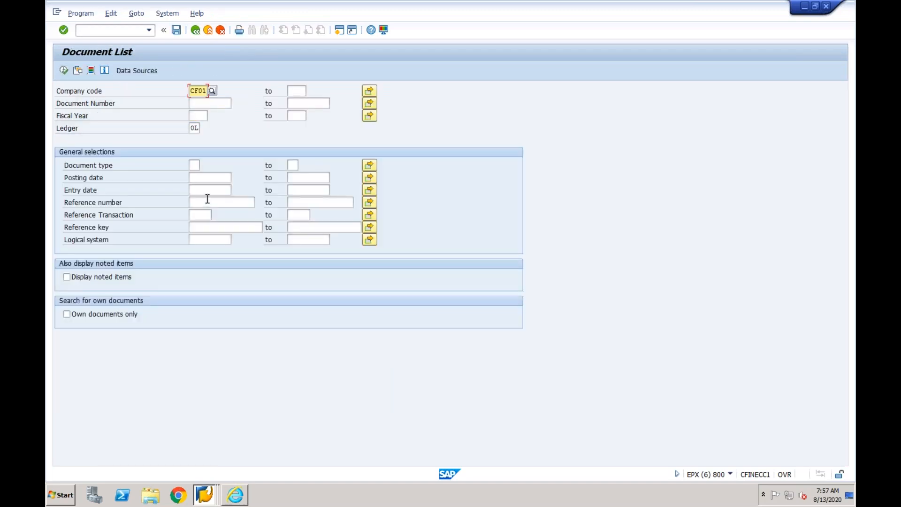
- List the company code CF01 documents by entry date and display the last WE document dated 13.08.2020
left_click(208, 190)
left_click(205, 201)
left_click(62, 71)
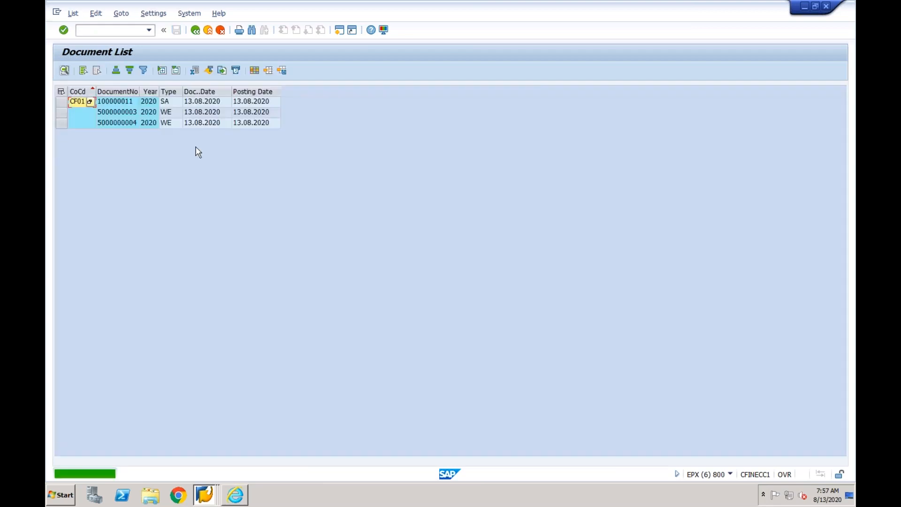
double_click(188, 123)
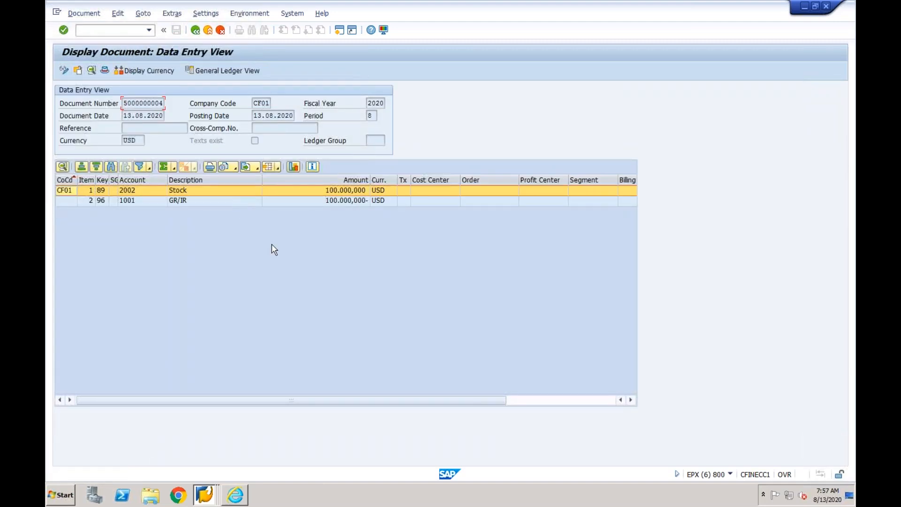
- Examine the Stock line item's additional data and purchasing document reference, and return to the document's data entry view
double_click(318, 190)
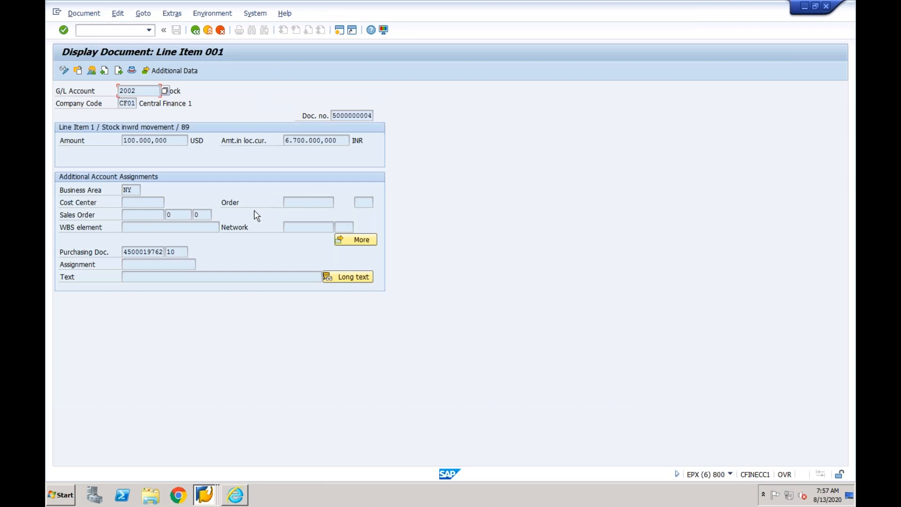
left_click(172, 73)
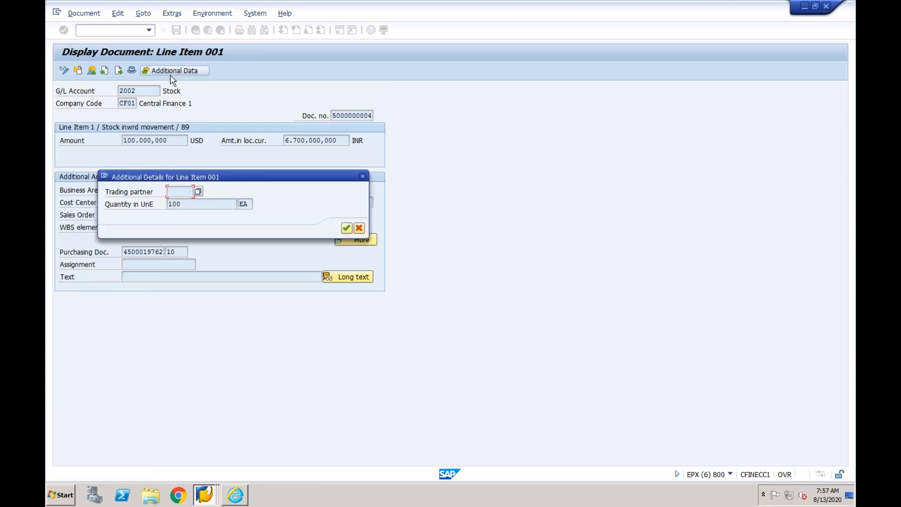
left_click(361, 176)
left_click(157, 251)
left_click_drag(123, 252, 173, 251)
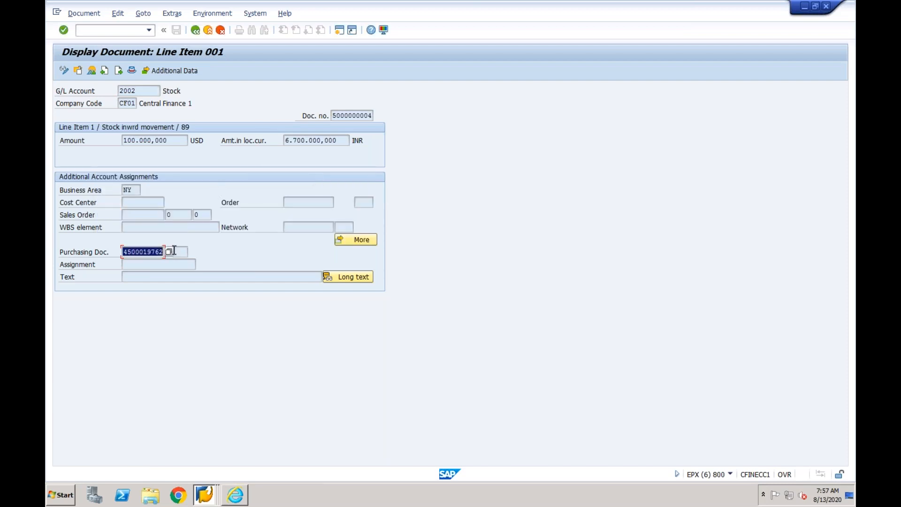
left_click(196, 31)
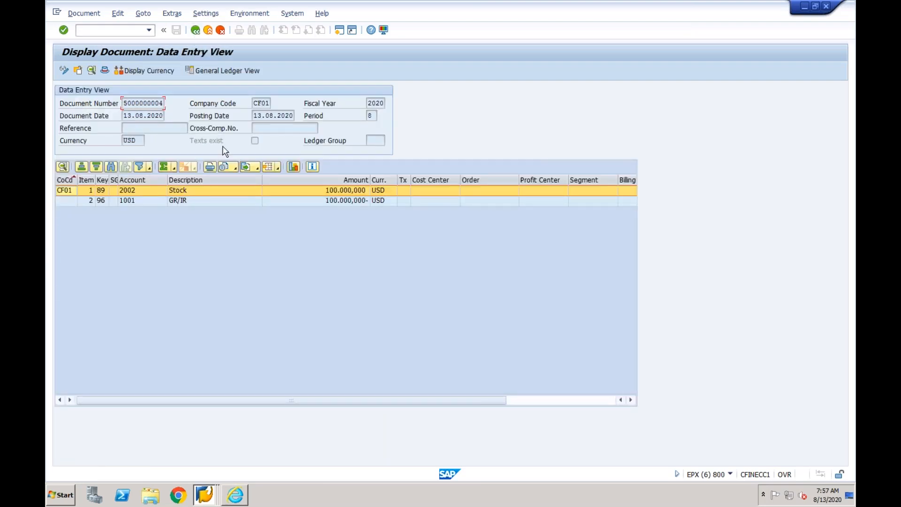
left_click(253, 129)
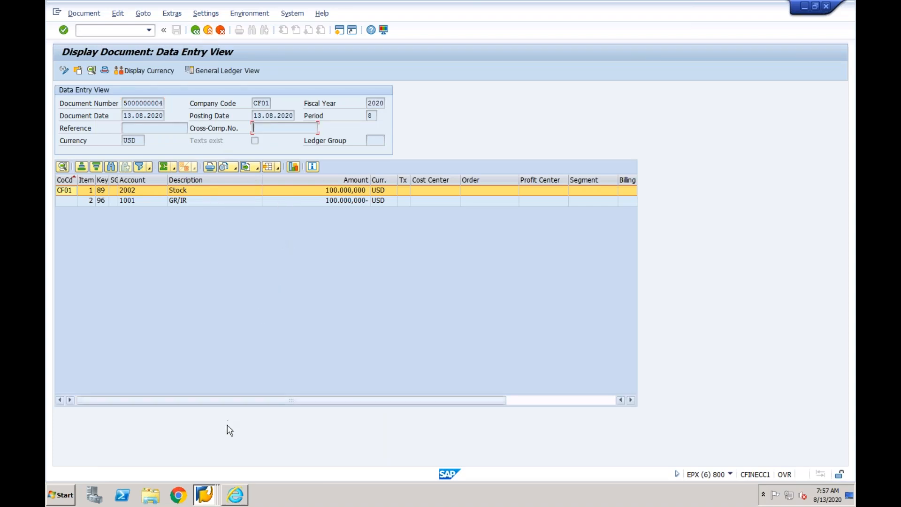
- Switch to the Error Handling session, examine the valuation area log messages and try to navigate from the first one
left_click(207, 496)
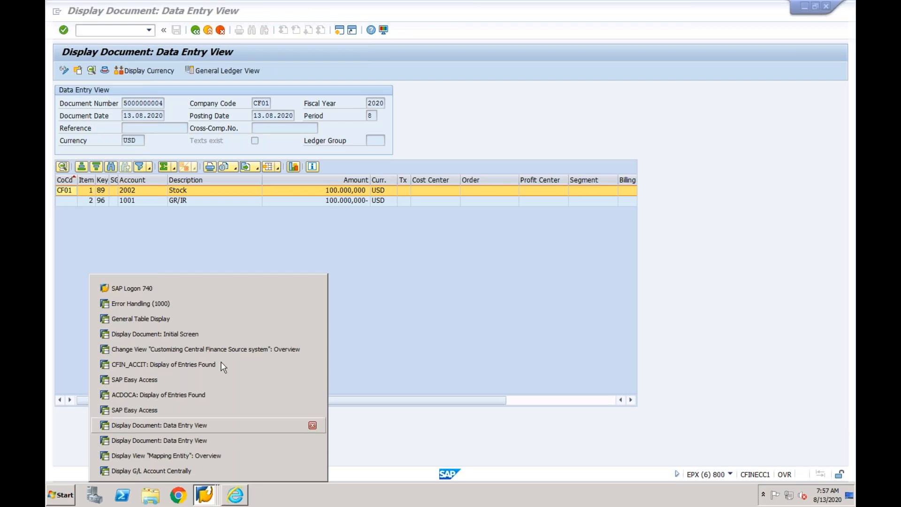
left_click(229, 309)
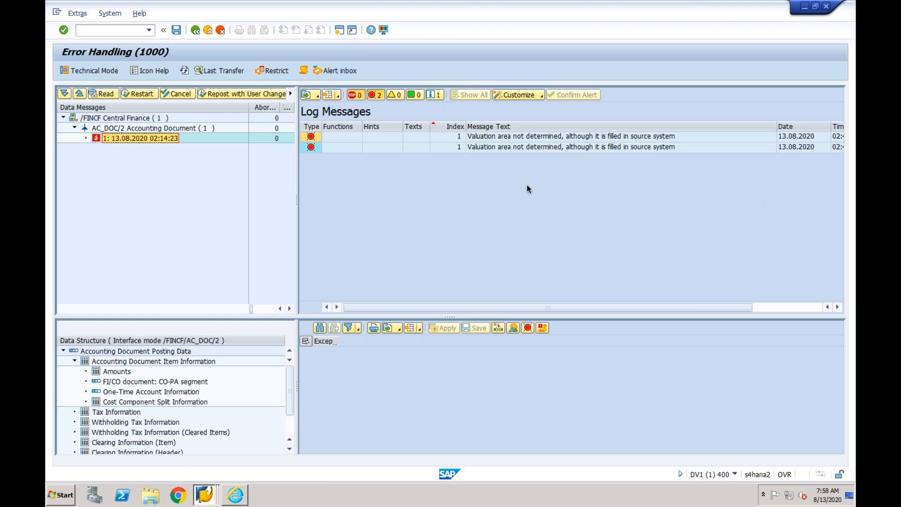
left_click(486, 138)
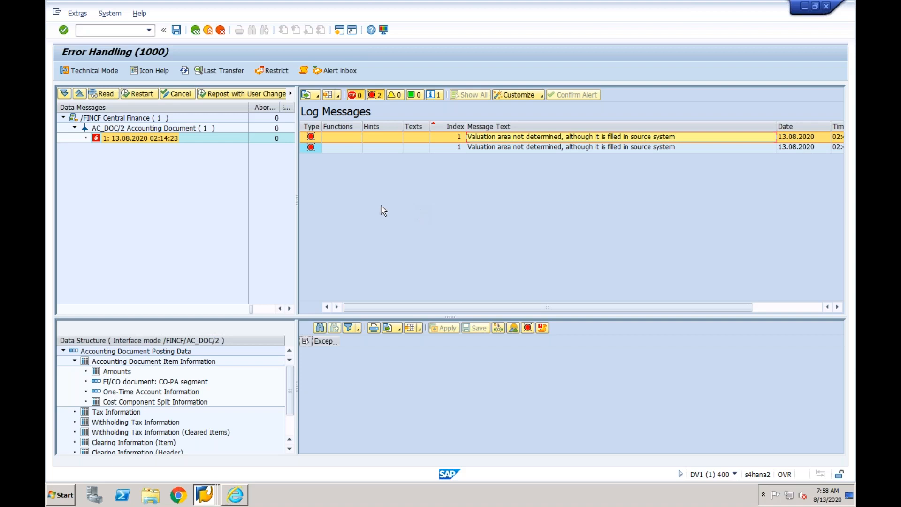
double_click(536, 140)
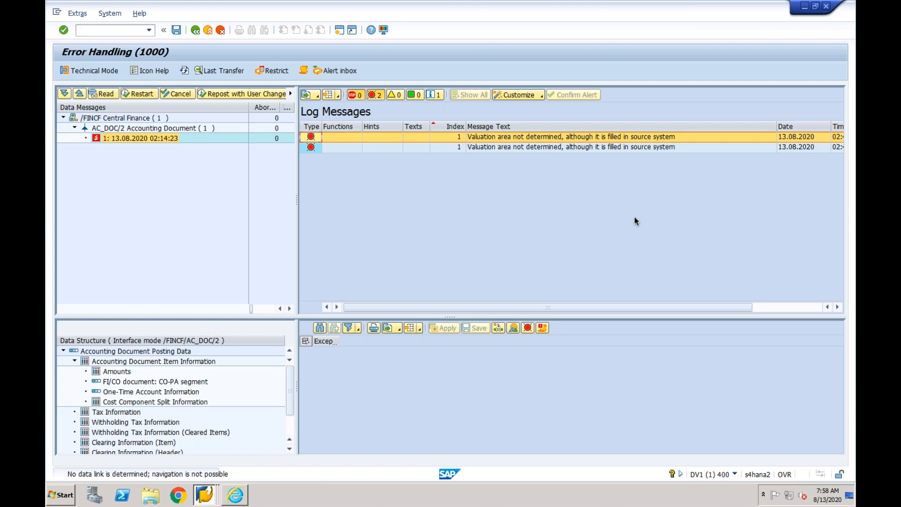
left_click(630, 147)
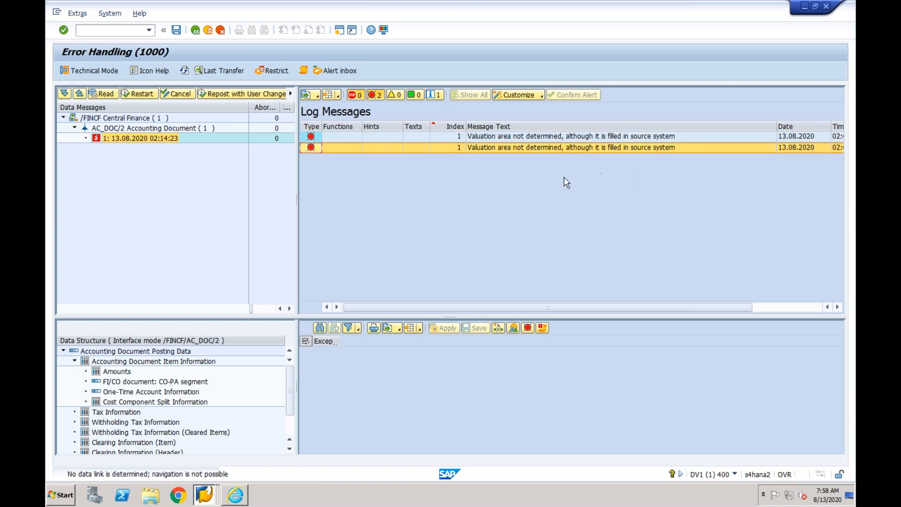
left_click(491, 140)
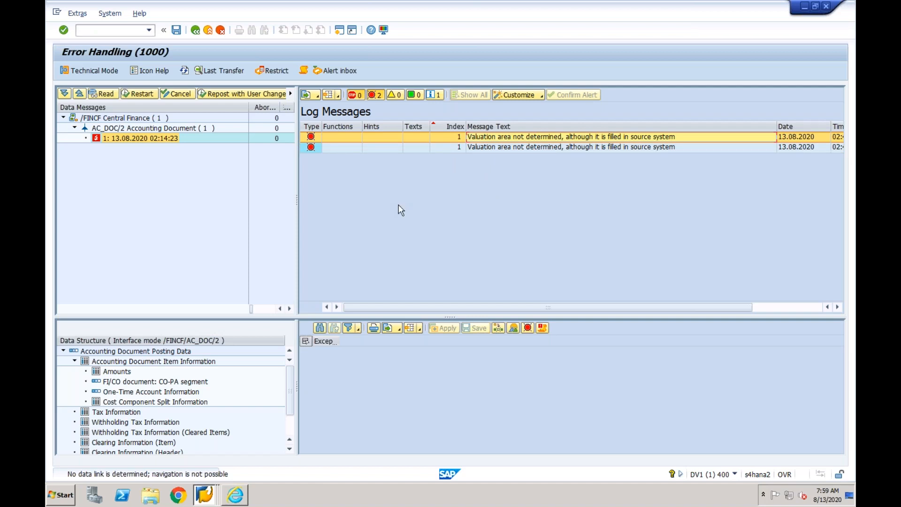
- Leave error handling and the interface monitor, and switch to the ECC system's SAP Easy Access session
left_click(208, 30)
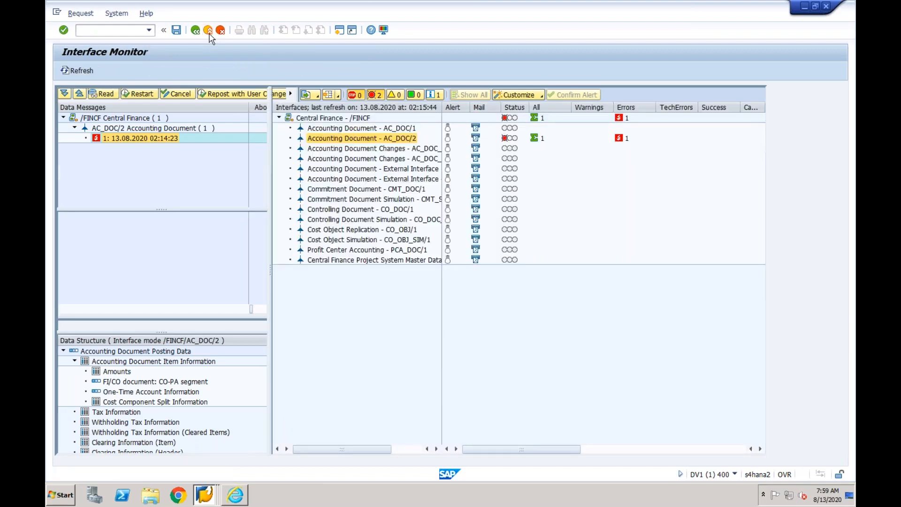
left_click(208, 30)
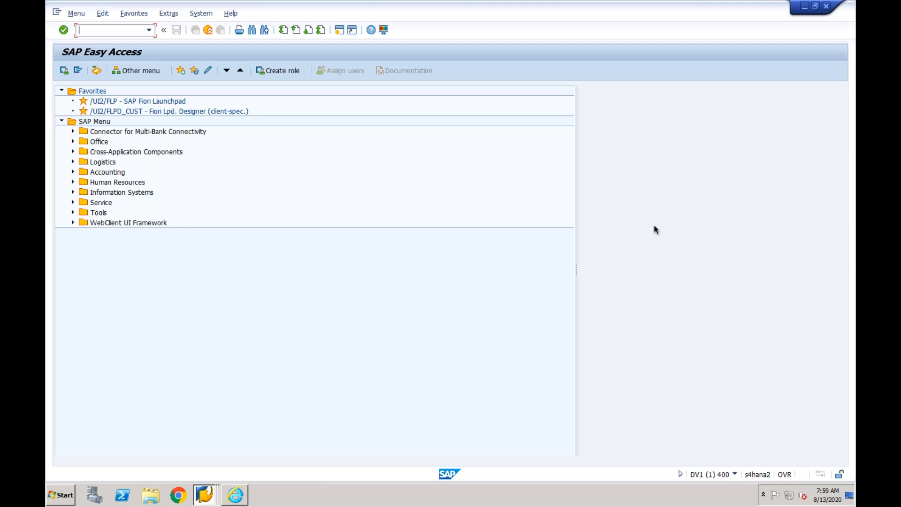
right_click(204, 494)
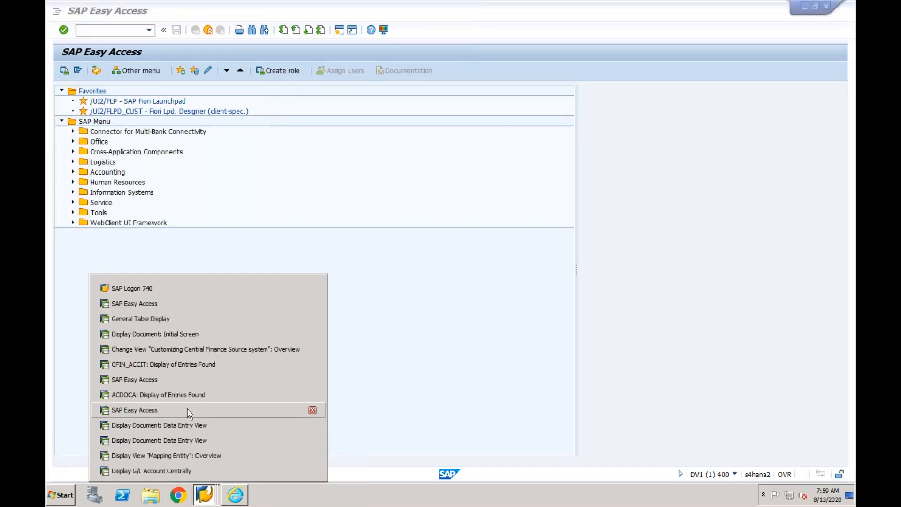
left_click(188, 414)
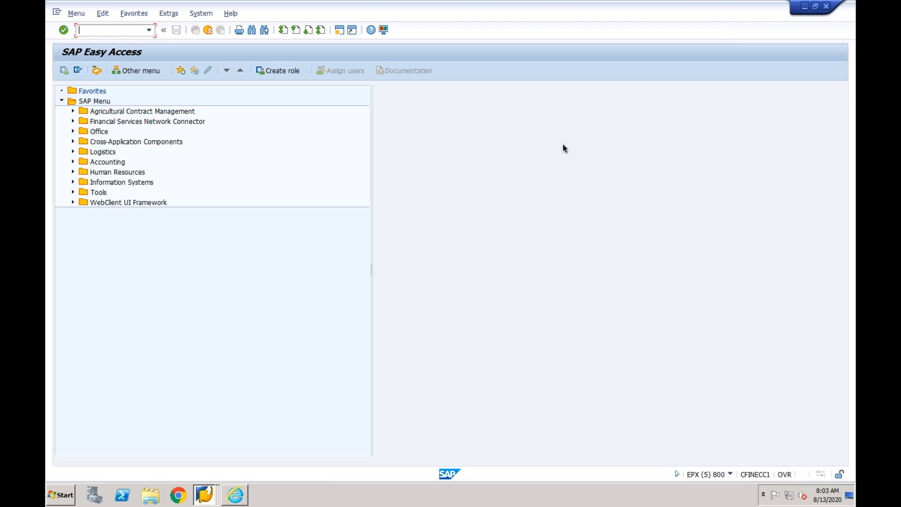
- Try to start Excel 2013 and dismiss its Office activation wizard
left_click(61, 494)
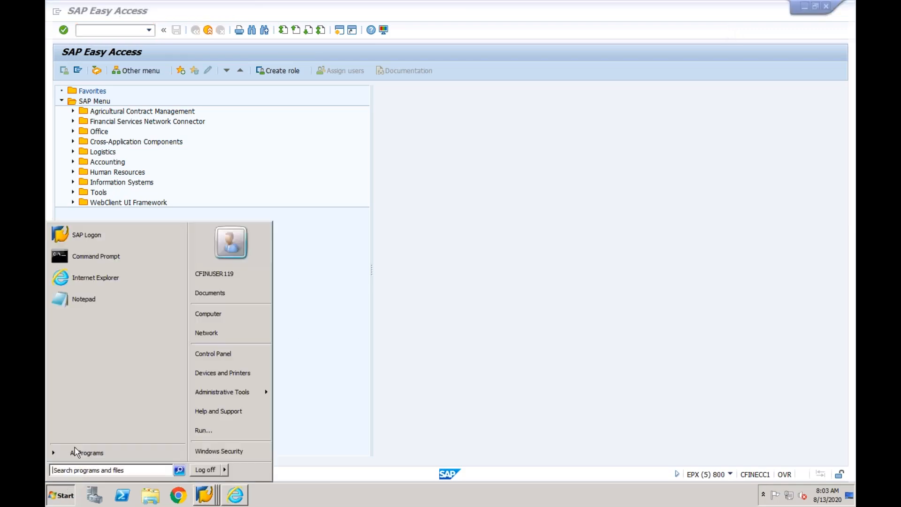
left_click(119, 470)
type("excel")
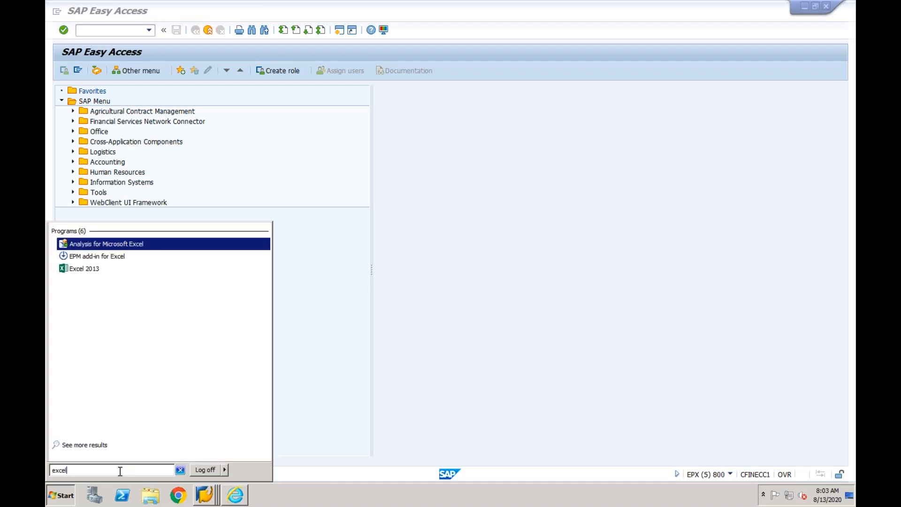
left_click(92, 270)
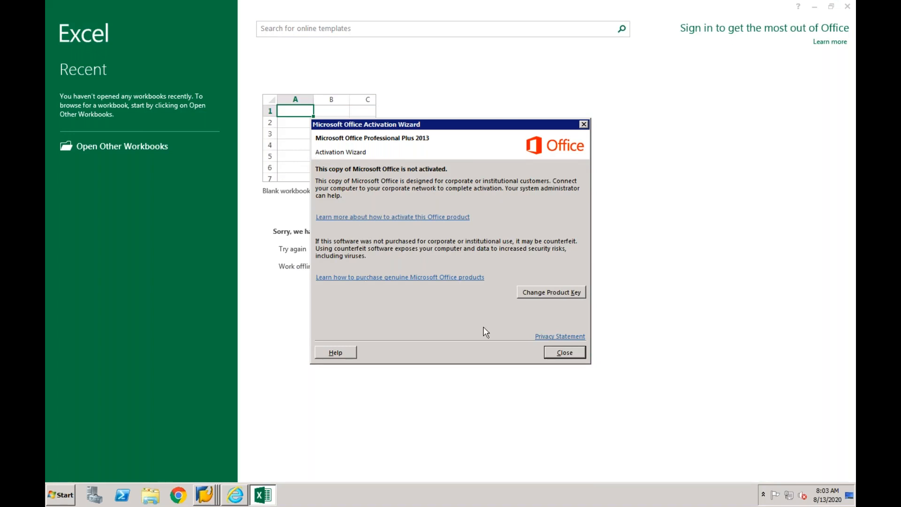
left_click(558, 352)
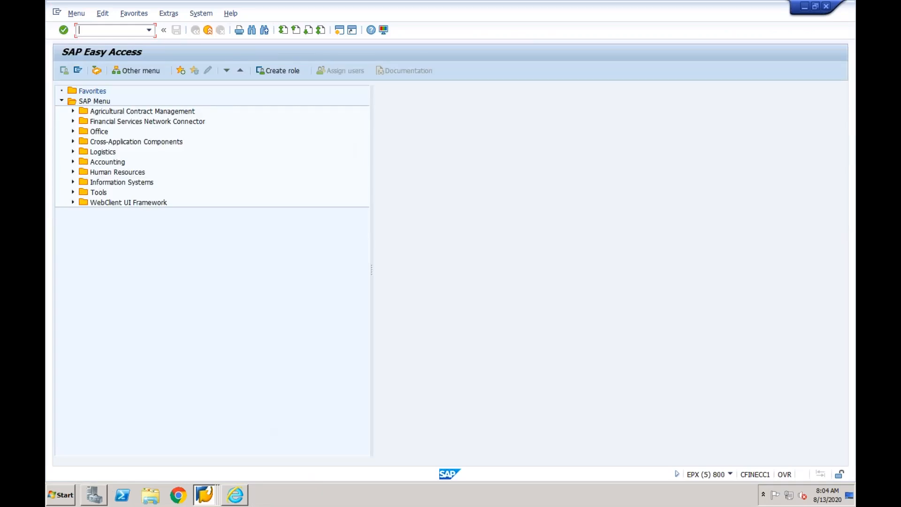
- Launch Excel 2013 once more and close the activation wizard without changing the product key
left_click(73, 492)
type("excel")
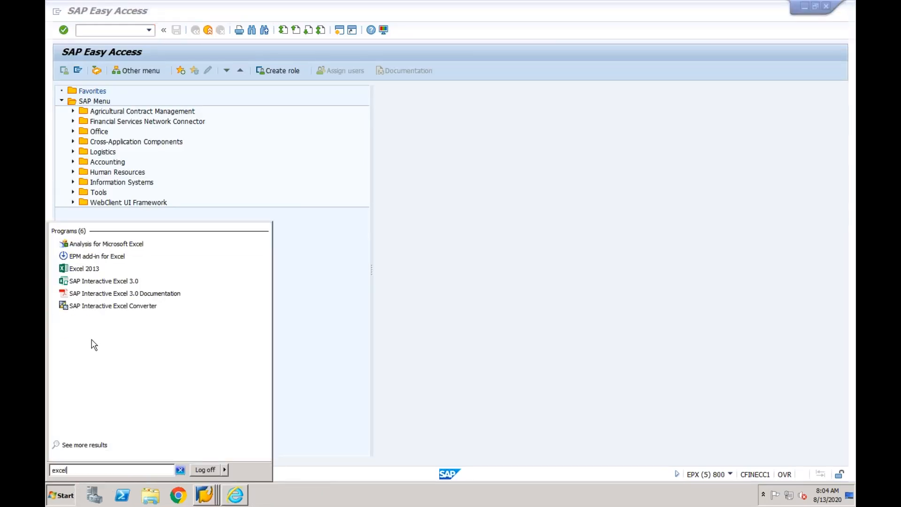
left_click(89, 268)
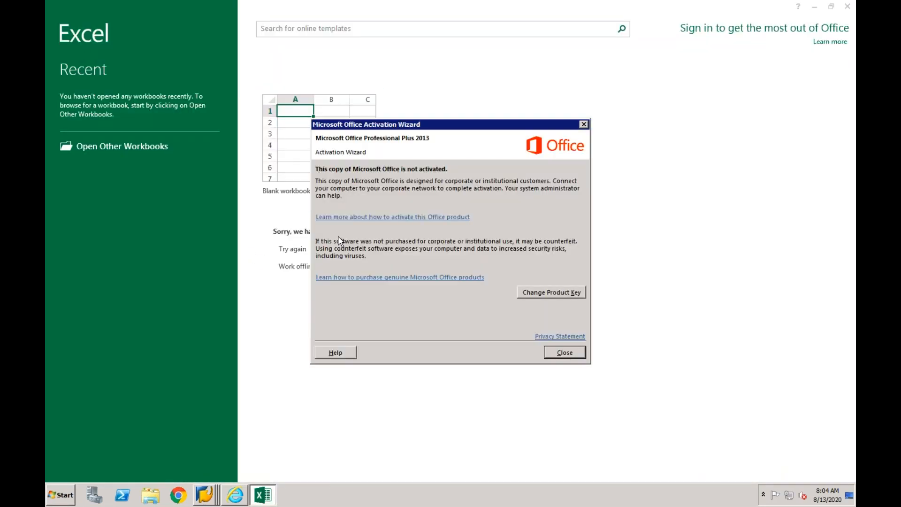
left_click(565, 353)
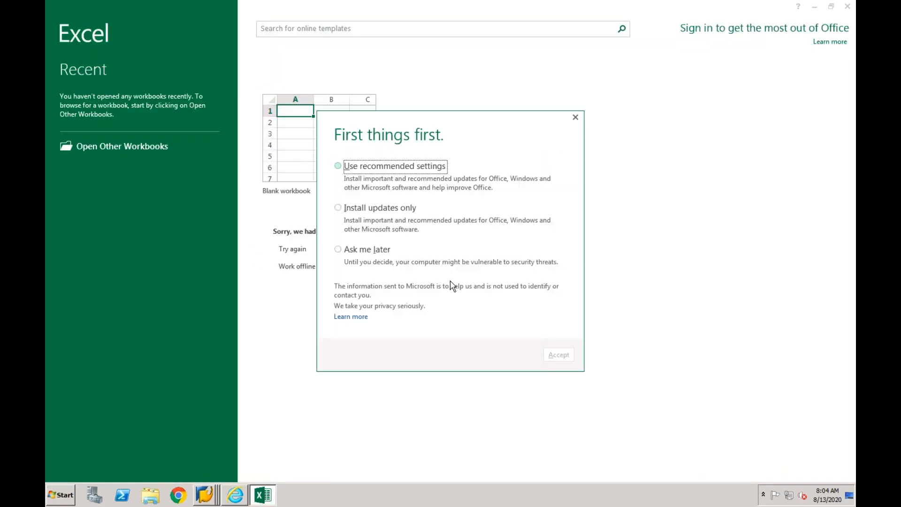
- Pass the Office first-run prompts with recommended settings, declining the Microsoft Update permission request, and create a blank workbook
left_click(338, 166)
left_click(558, 355)
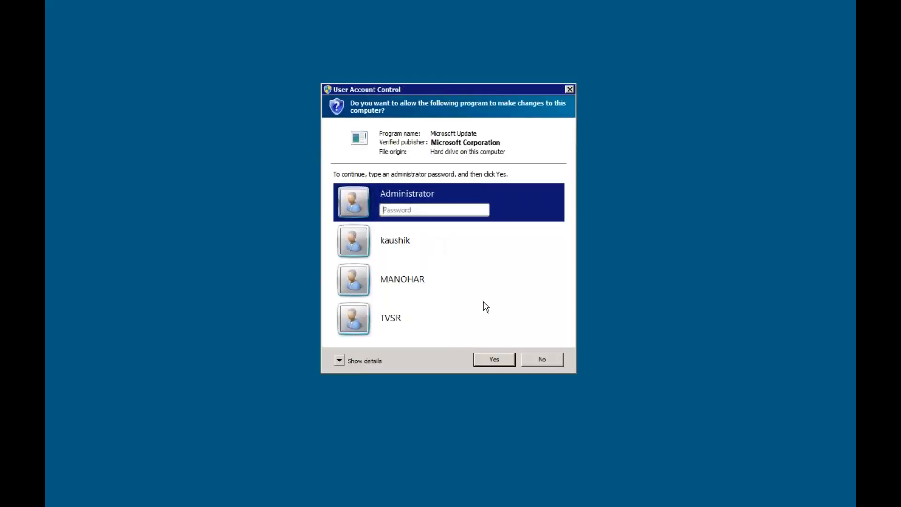
left_click(542, 360)
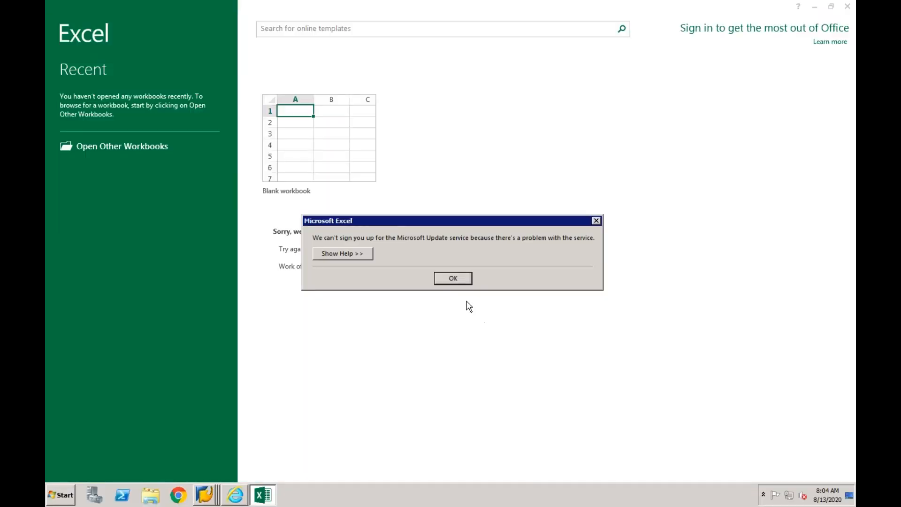
left_click(460, 280)
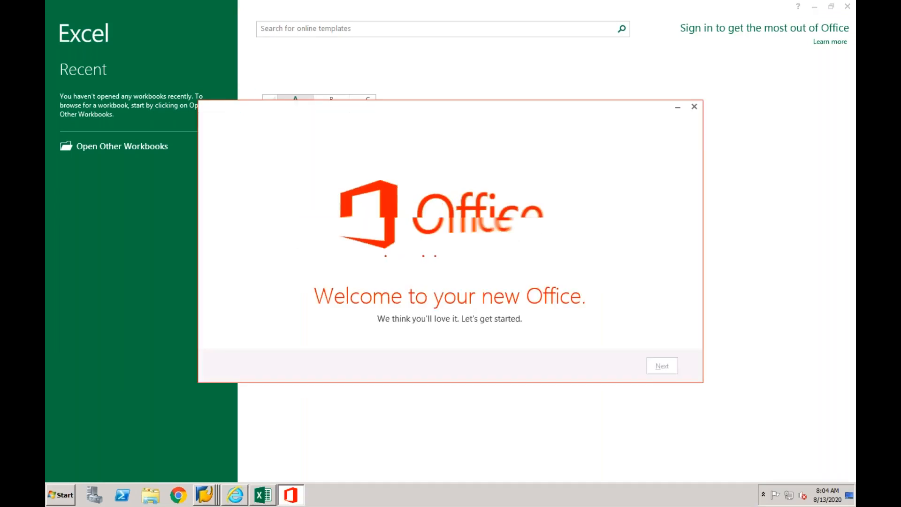
left_click(357, 96)
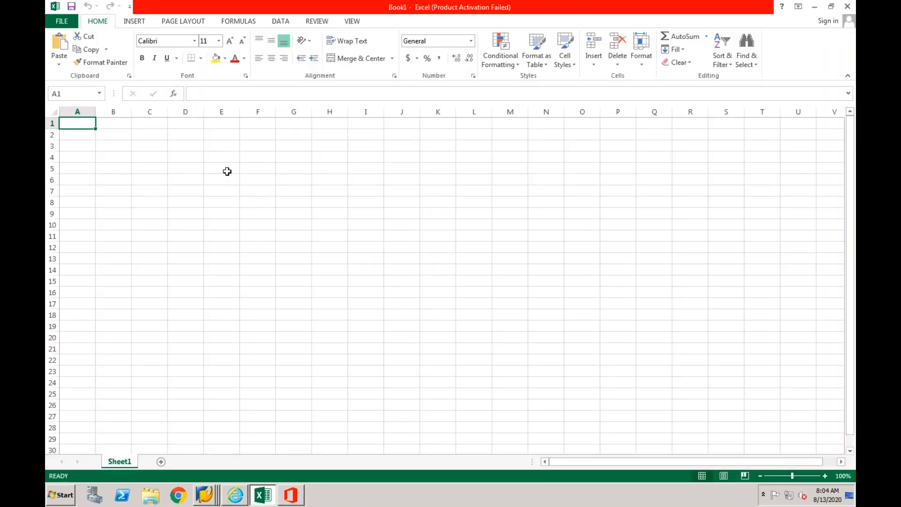
- Enter the headings Source in cell E5 and Target in cell I5
left_click(227, 171)
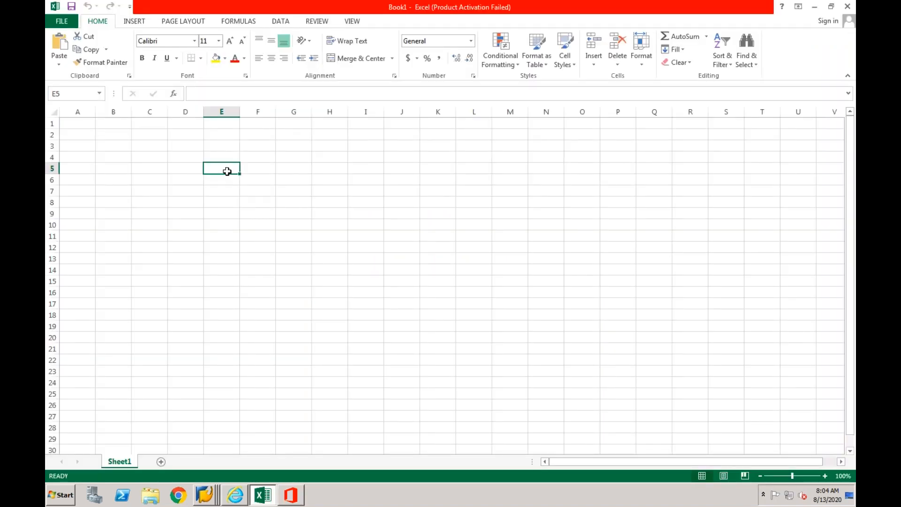
type("Source")
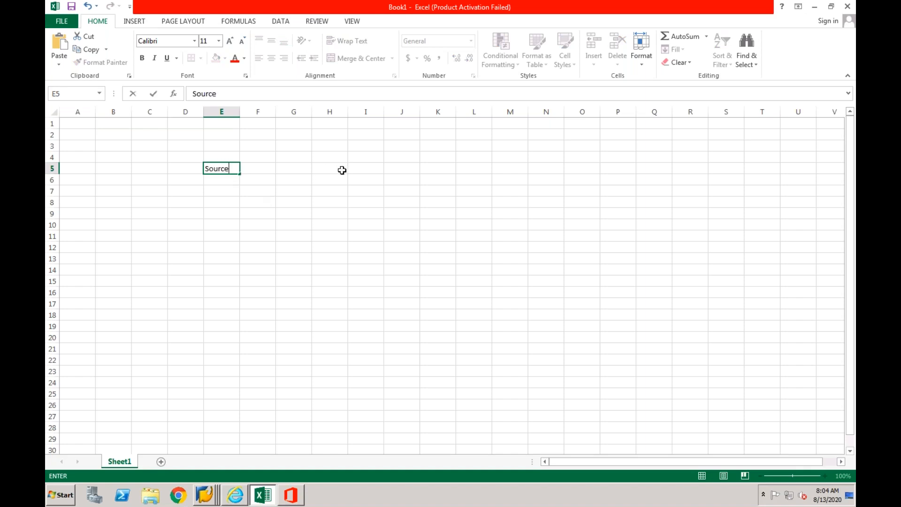
left_click(368, 169)
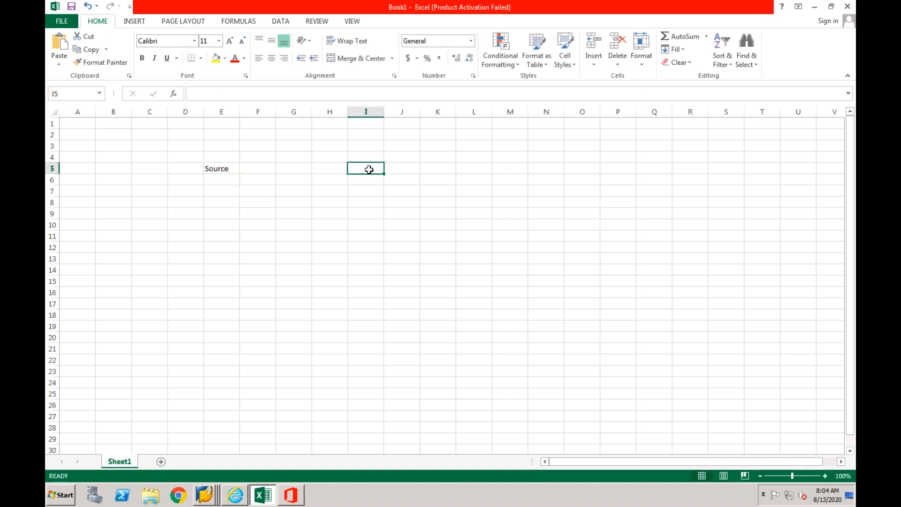
type("Target")
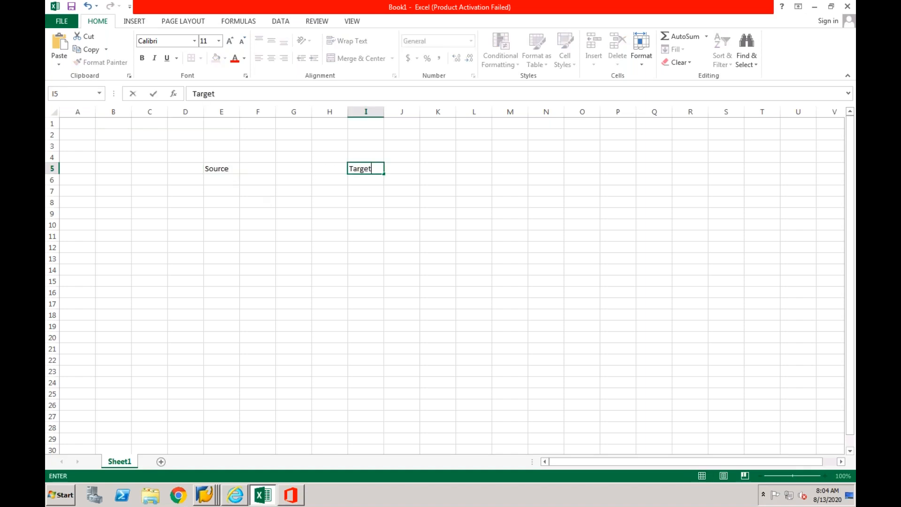
- Enter the source currencies under the Source heading, INR in cell E7 and USD in cell F7
left_click(215, 191)
type("INR")
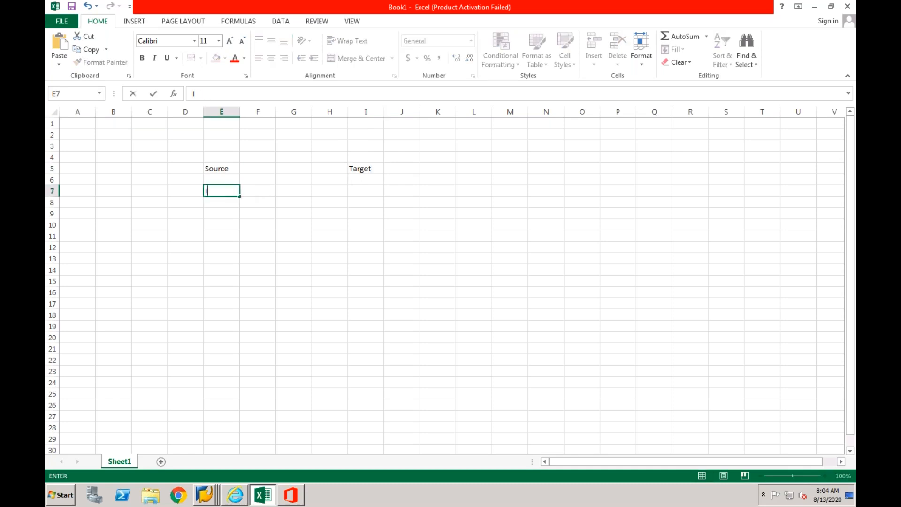
left_click(216, 224)
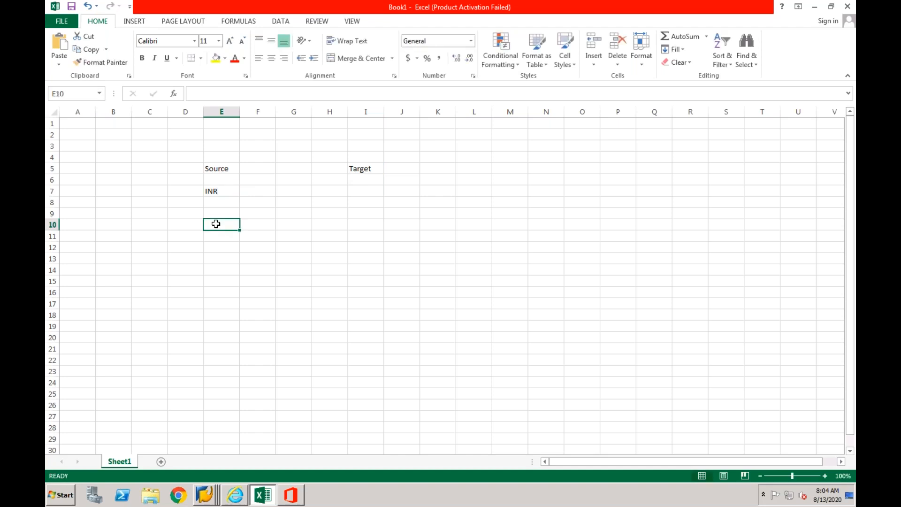
left_click(251, 190)
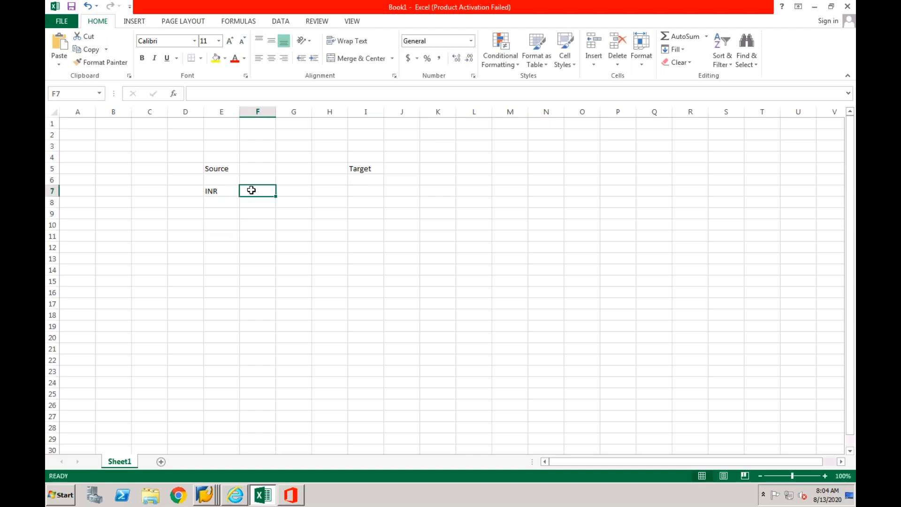
type("USD")
left_click(207, 201)
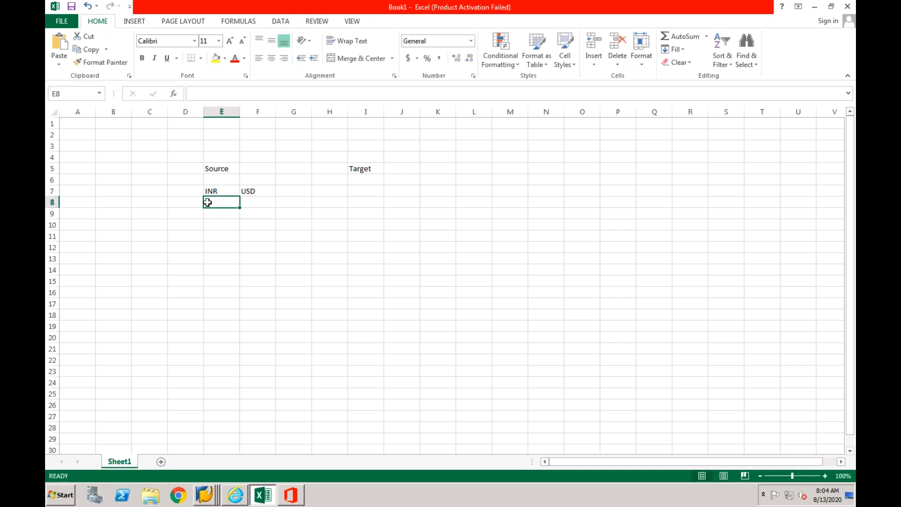
left_click(263, 206)
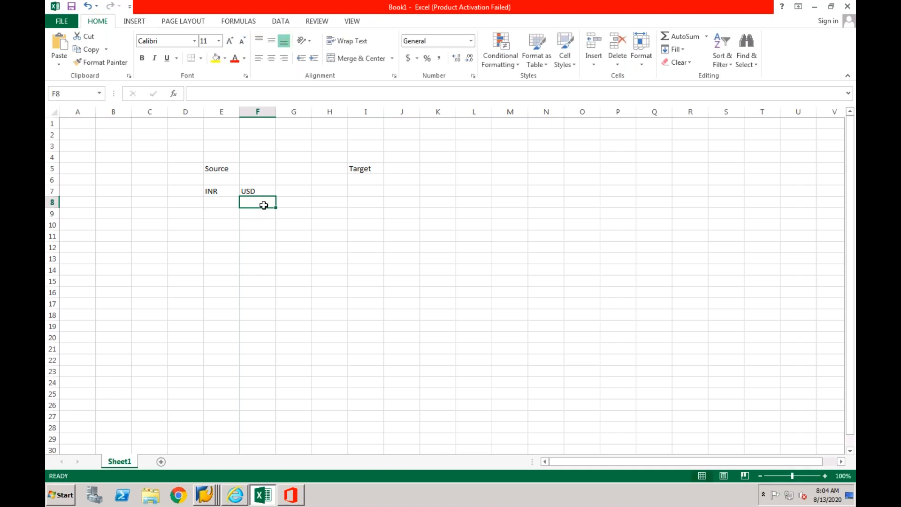
- Enter the target currencies under the Target heading, INR in cell I7 and USD in cell J7
left_click(369, 193)
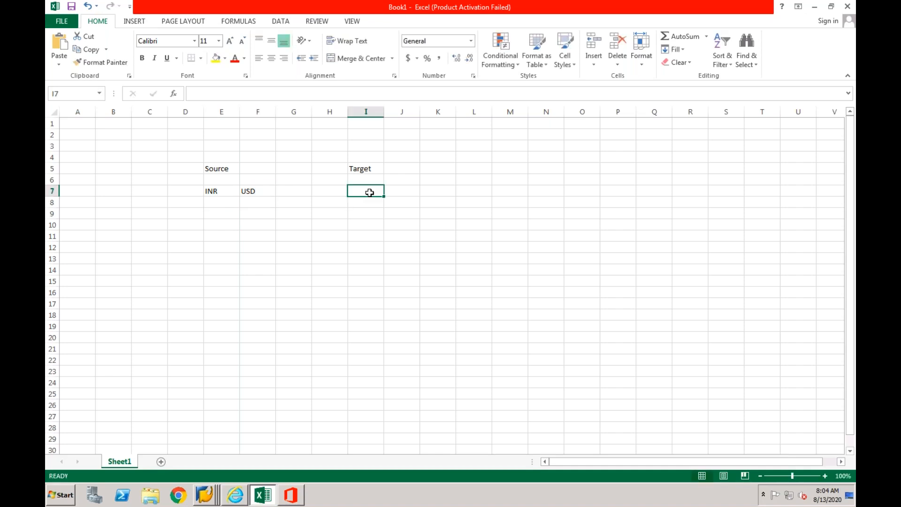
type("INR")
left_click(403, 191)
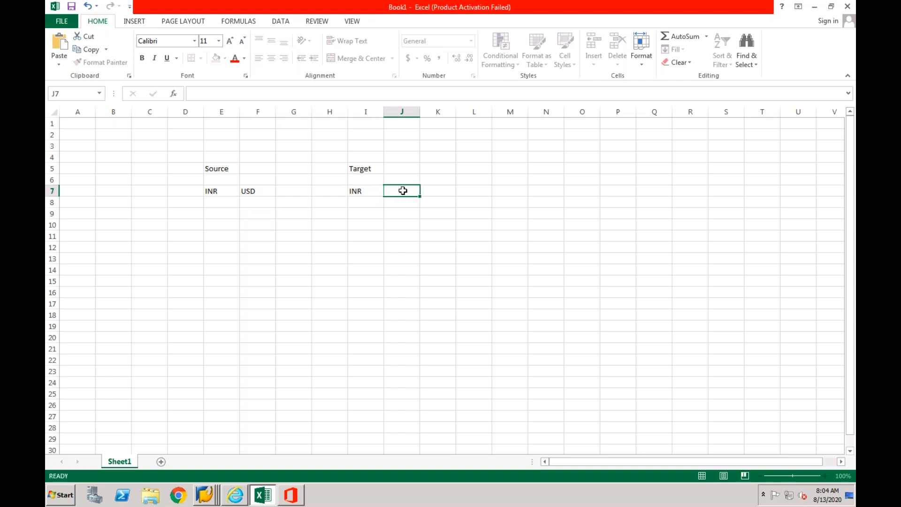
type("USD")
left_click(394, 220)
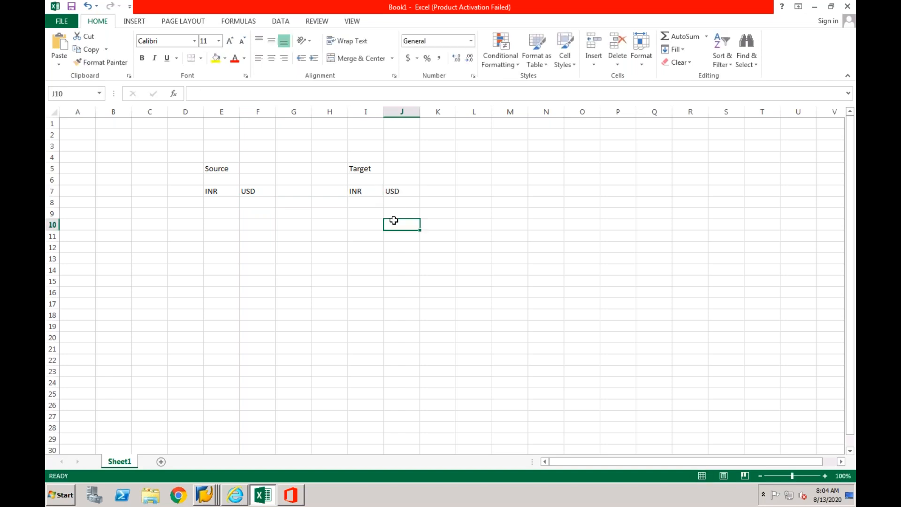
left_click(219, 194)
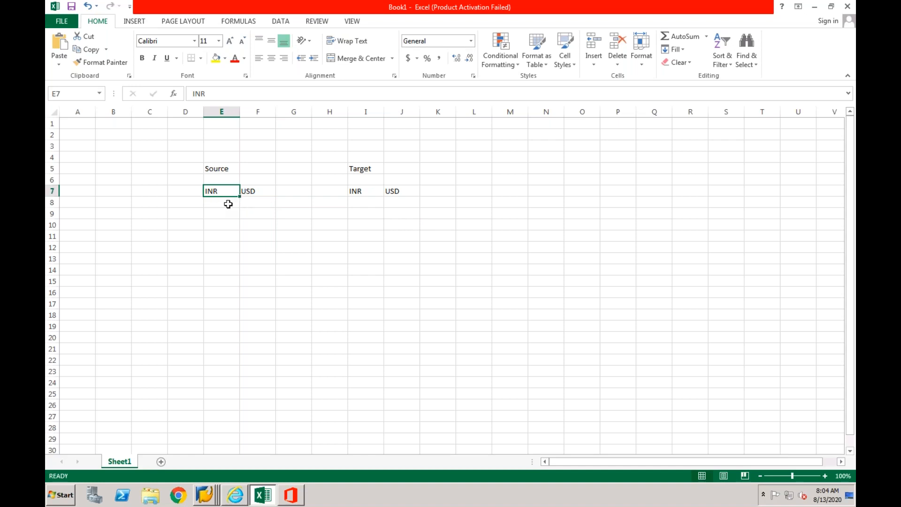
left_click(228, 202)
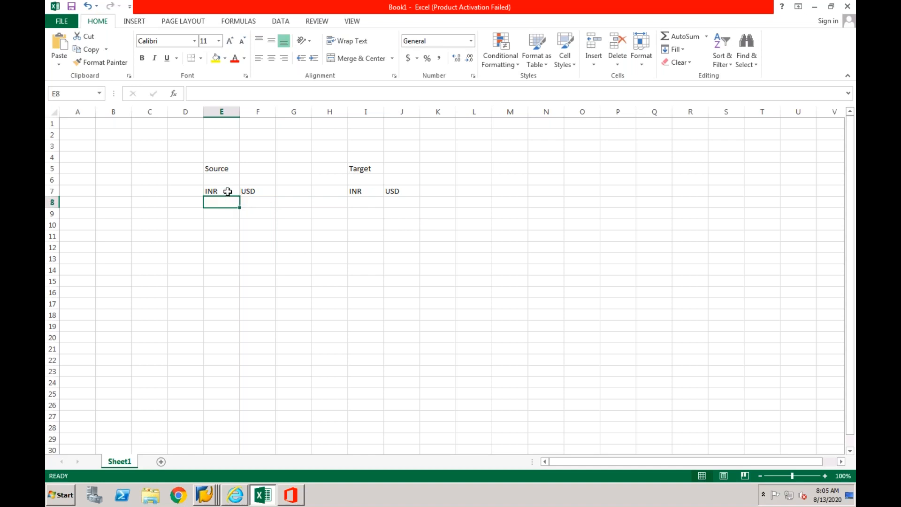
left_click(229, 191)
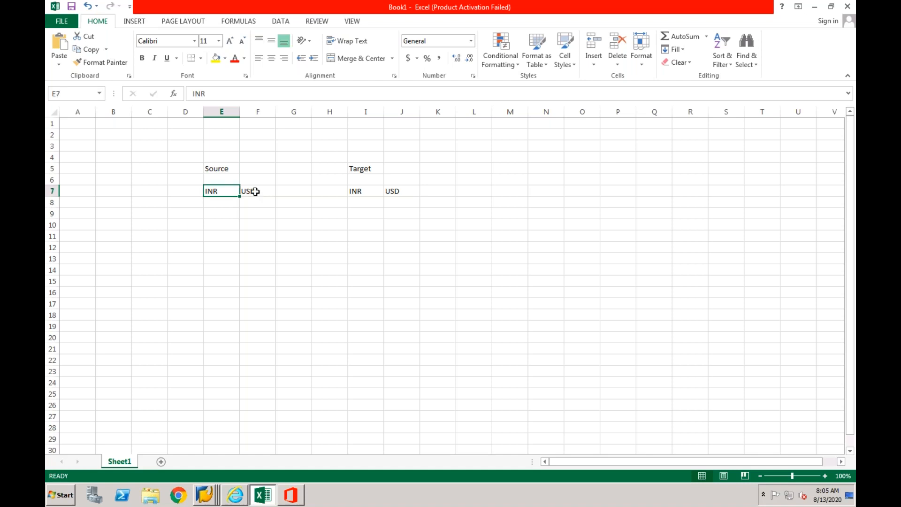
left_click(255, 191)
left_click_drag(227, 191, 247, 191)
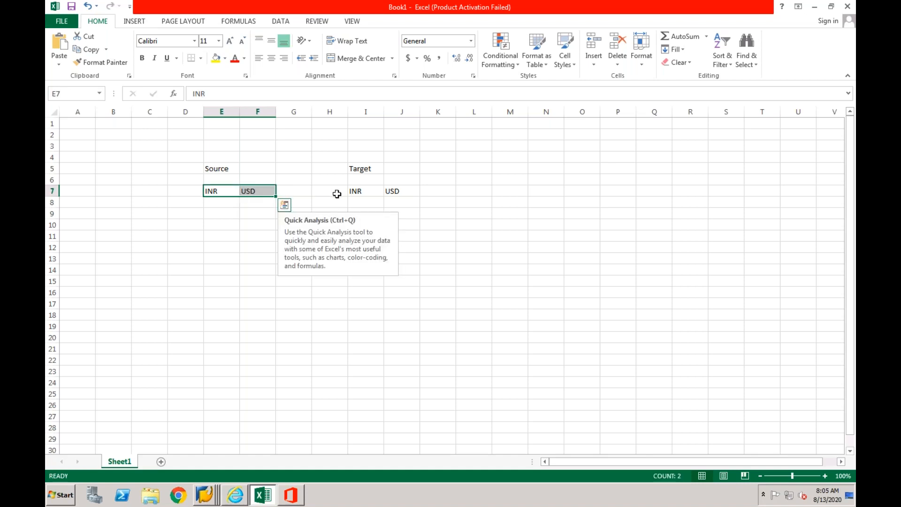
left_click(252, 192)
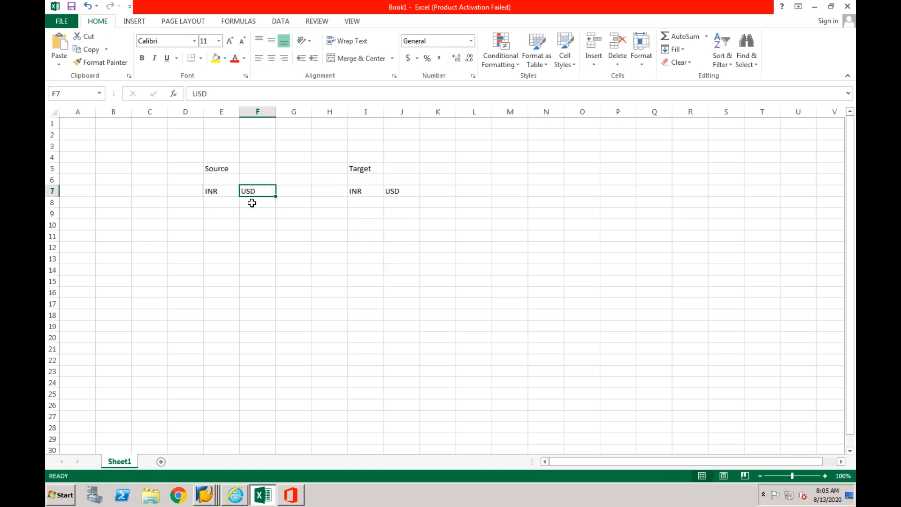
left_click(252, 201)
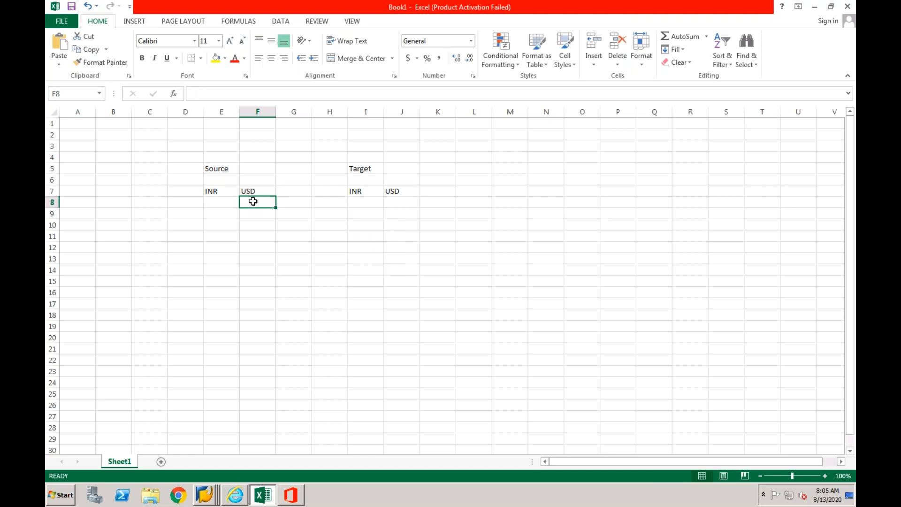
left_click(405, 201)
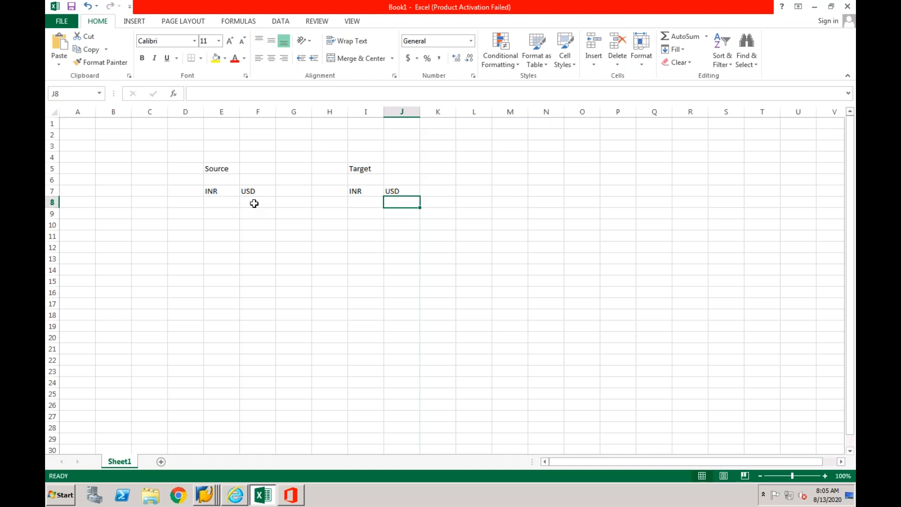
left_click(286, 204)
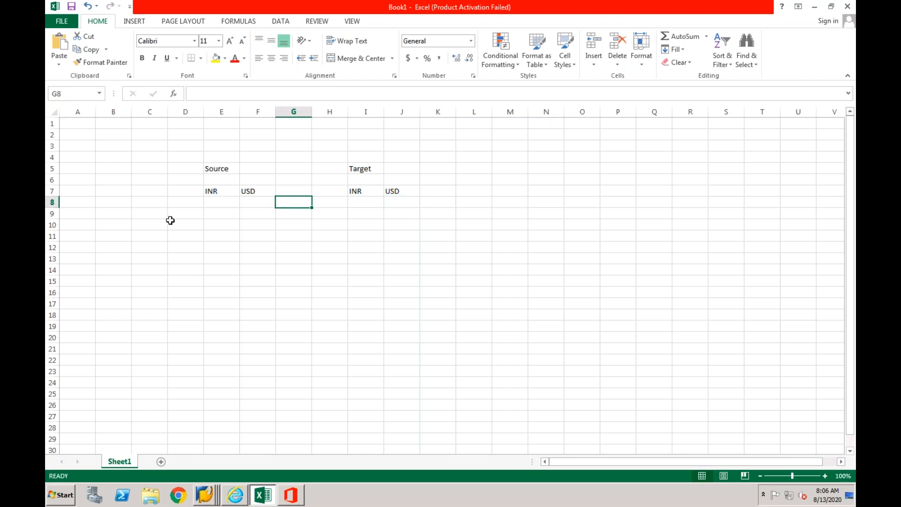
- Enter the row label Invoice in cell C9
left_click(147, 212)
type("Invoice")
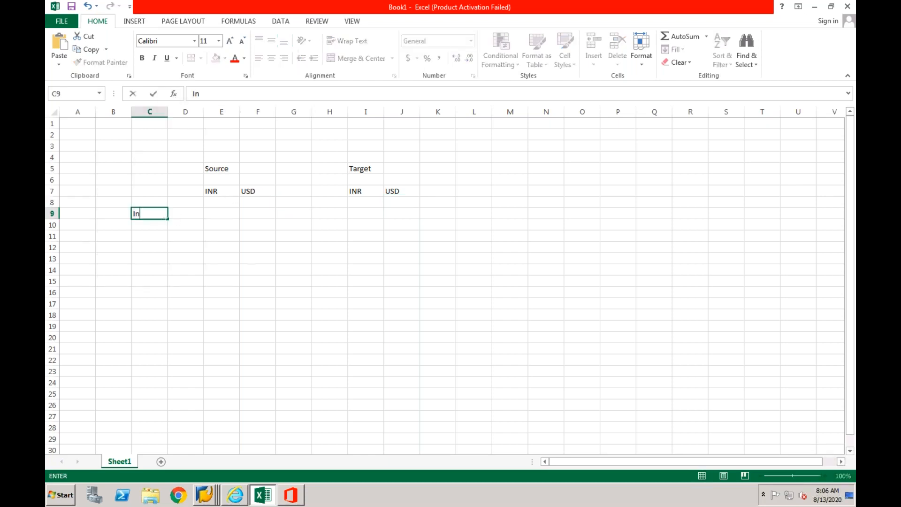
left_click(154, 245)
left_click(151, 218)
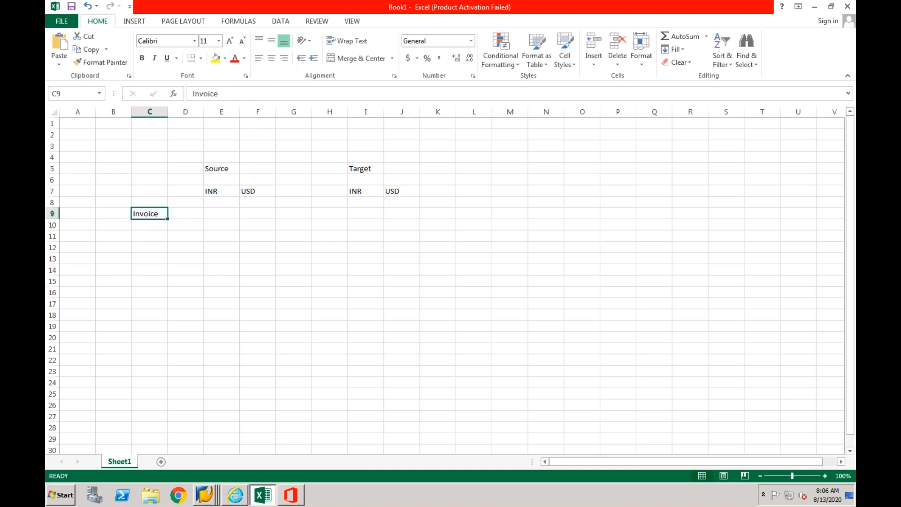
- Fill in the source invoice row with 7000 in cell E9, 100 in F9 and the rate 70 in G9
left_click(214, 214)
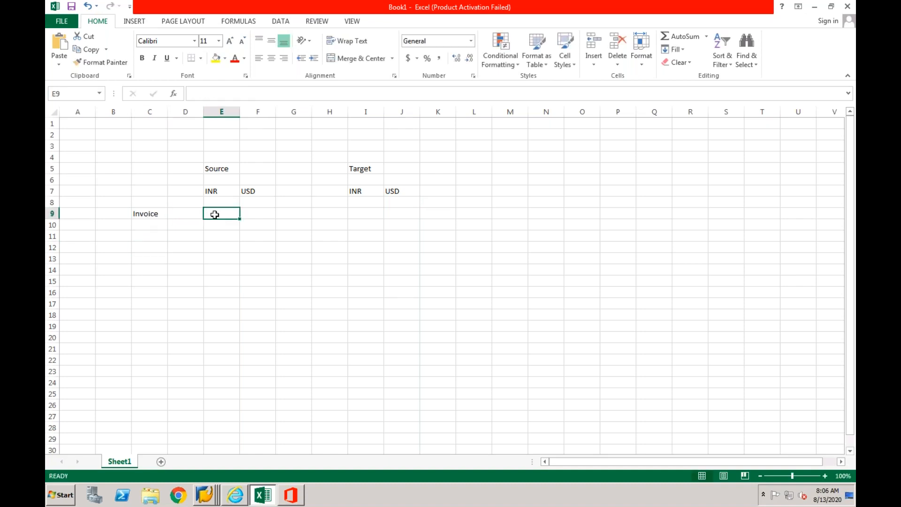
type("7000")
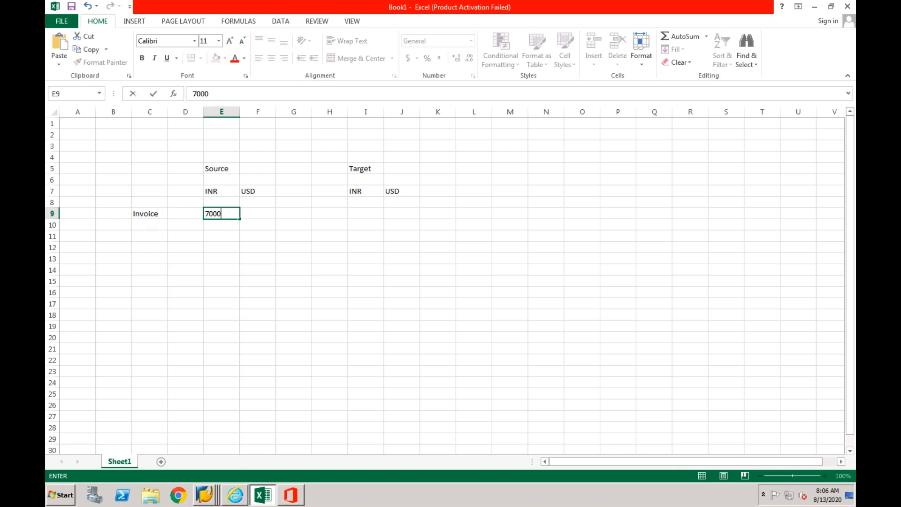
key("Tab")
type("1")
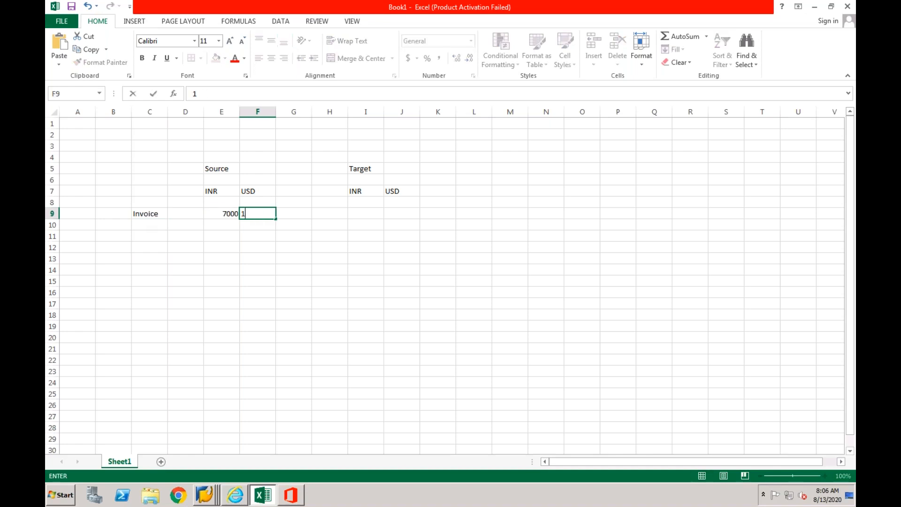
type("00")
left_click(265, 244)
left_click(286, 214)
type("70")
key("Return")
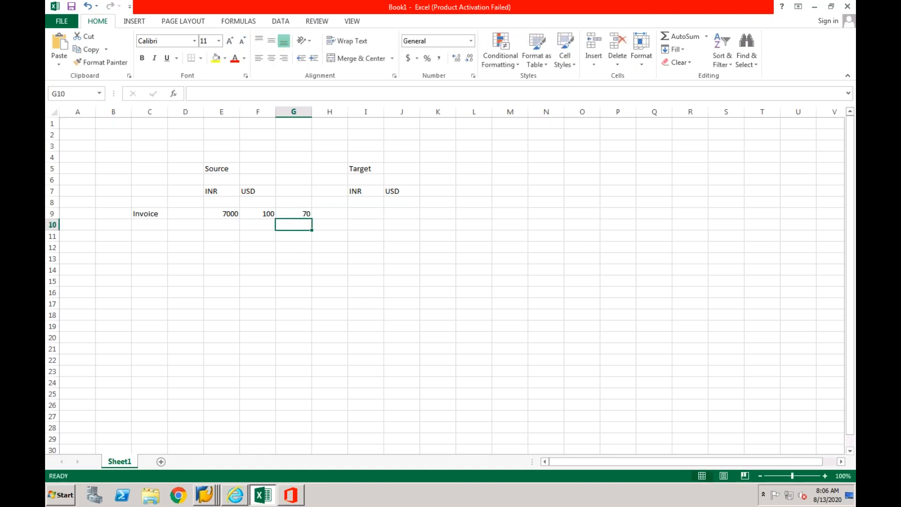
- Copy the source invoice values in E9:G9 to the target side, starting at cell I9
left_click(357, 212)
left_click_drag(227, 212, 295, 213)
key("ctrl+c")
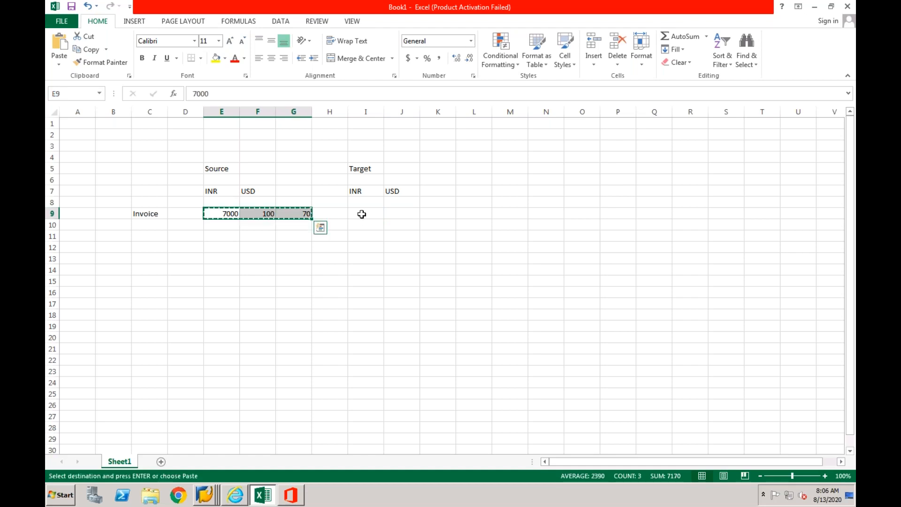
left_click(362, 214)
key("ctrl+v")
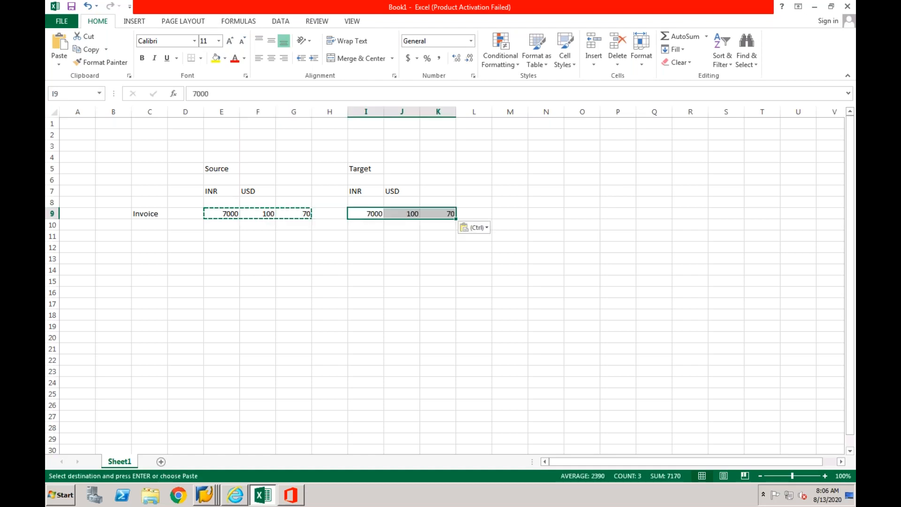
left_click(323, 238)
key("Escape")
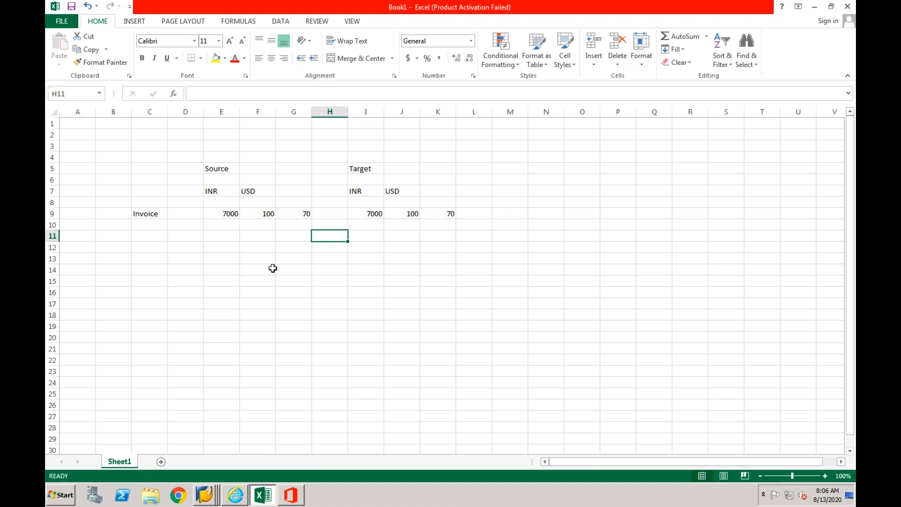
left_click(374, 213)
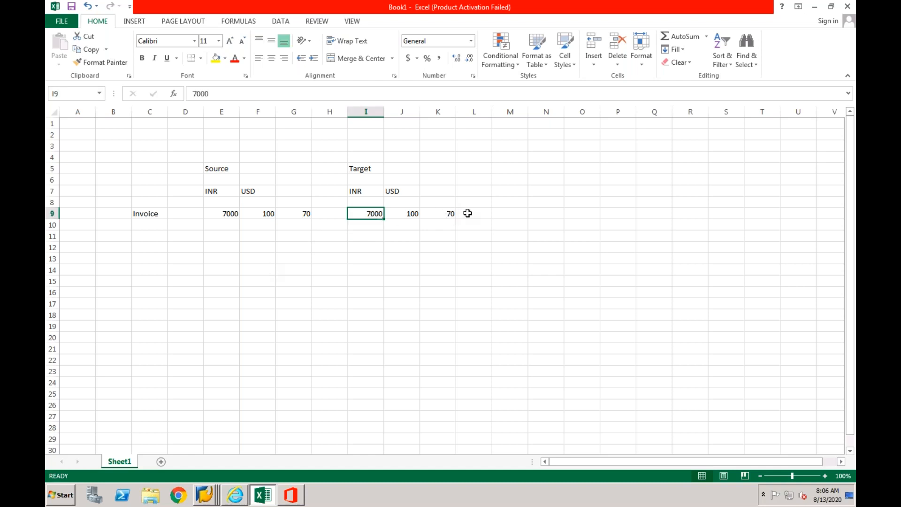
left_click(467, 213)
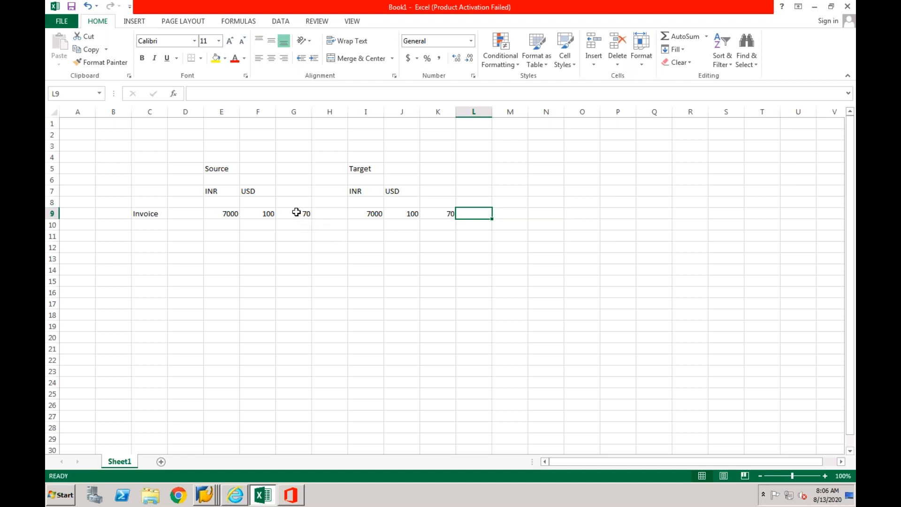
left_click_drag(286, 213, 230, 212)
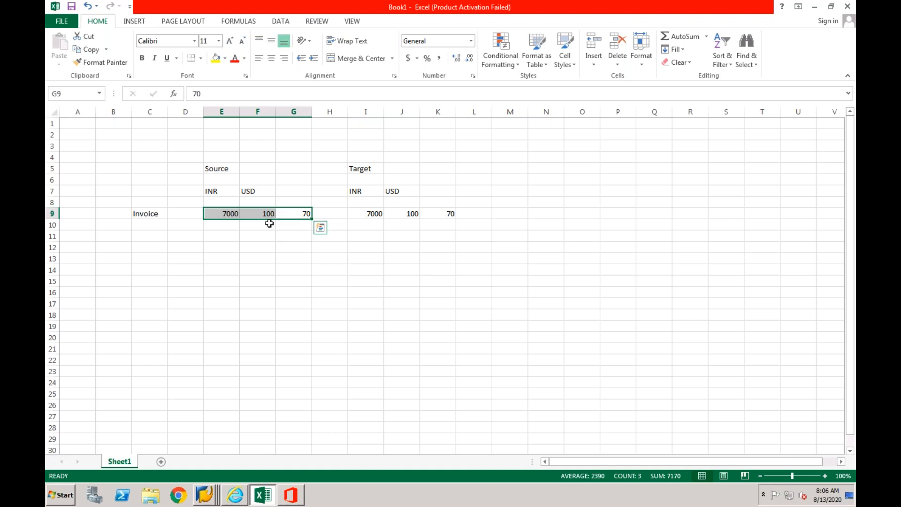
left_click(362, 213)
left_click(416, 214)
left_click(436, 214)
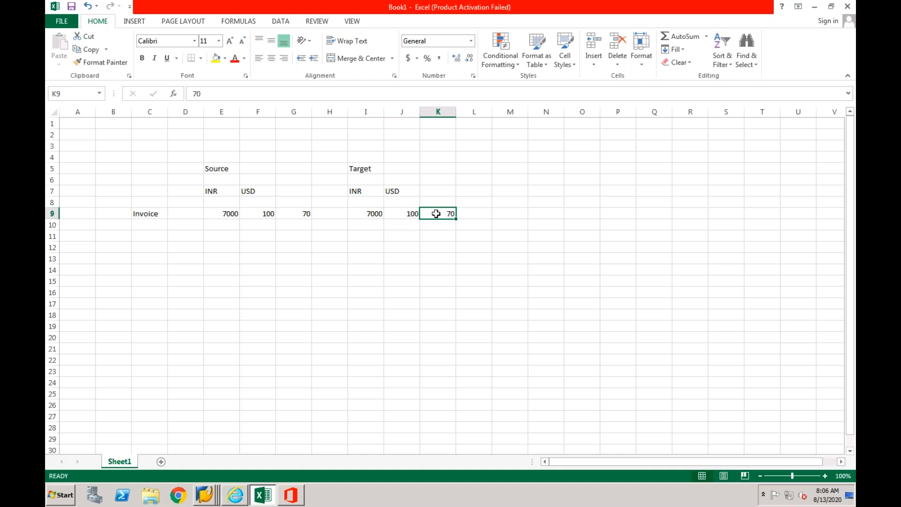
- Add a second target row with 7500 in cell I10, 100 in J10 and the rate 75 in K10
left_click(368, 227)
type("7500")
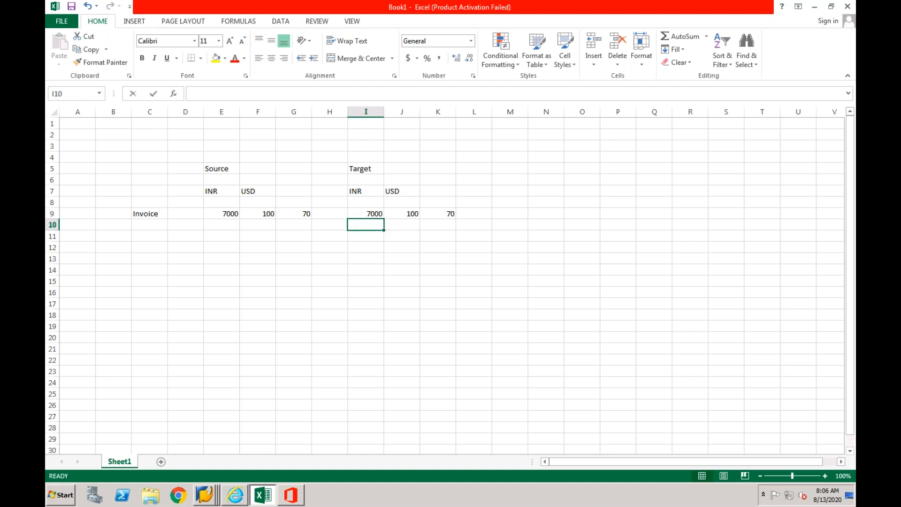
left_click(452, 224)
type("75")
key("Return")
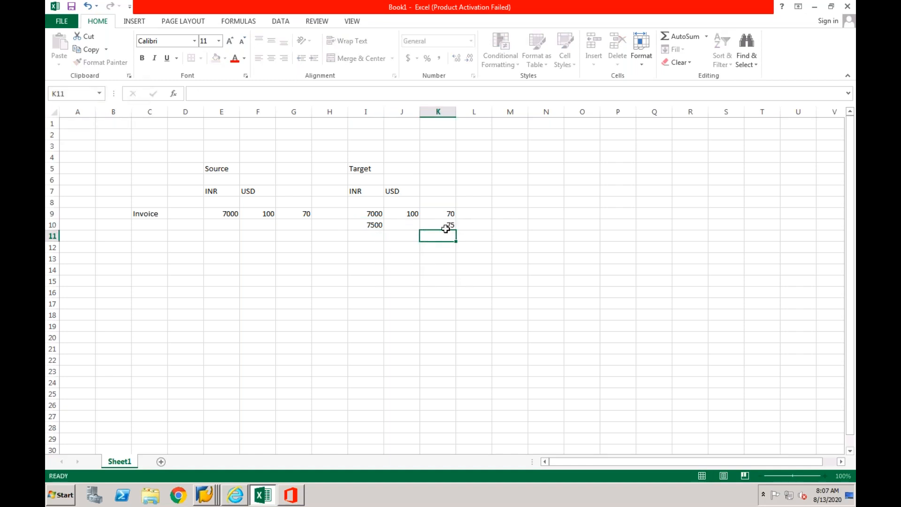
left_click(403, 228)
type("100")
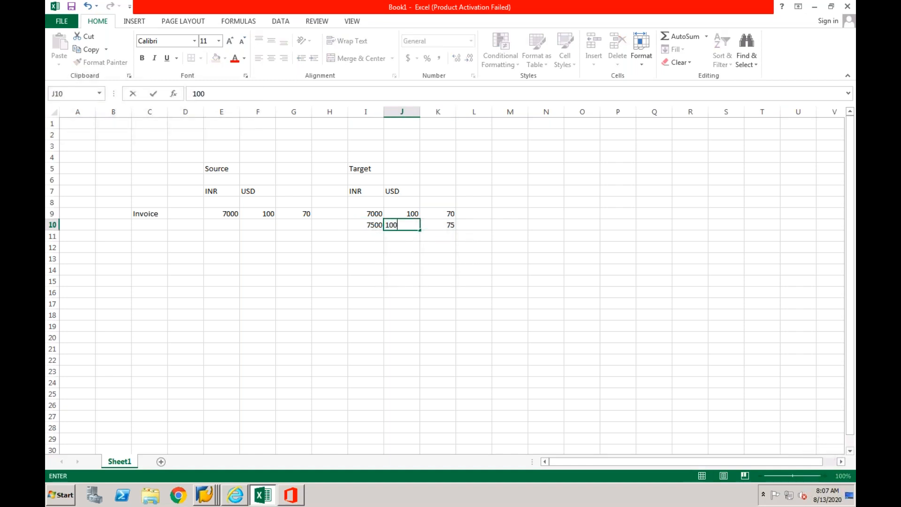
key("Return")
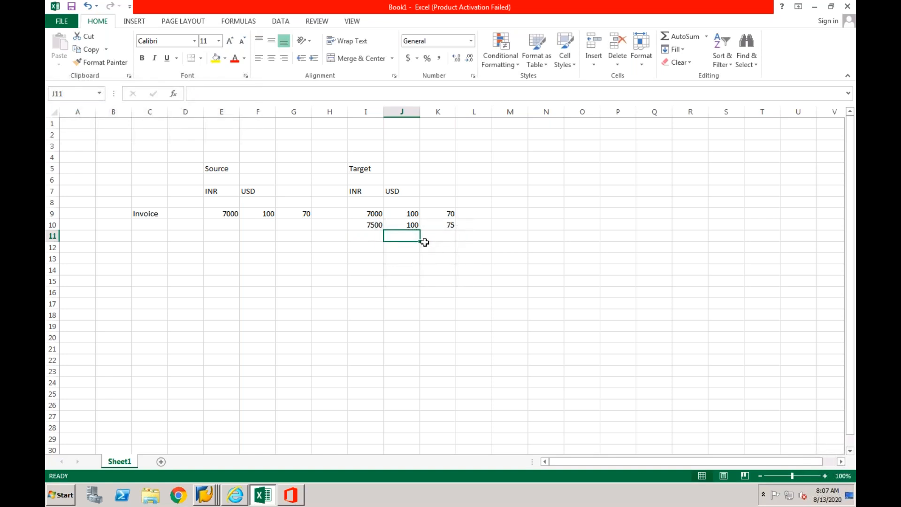
- Enter 500 in cell I12 beneath the target INR amounts, and clear that cell again
left_click(374, 249)
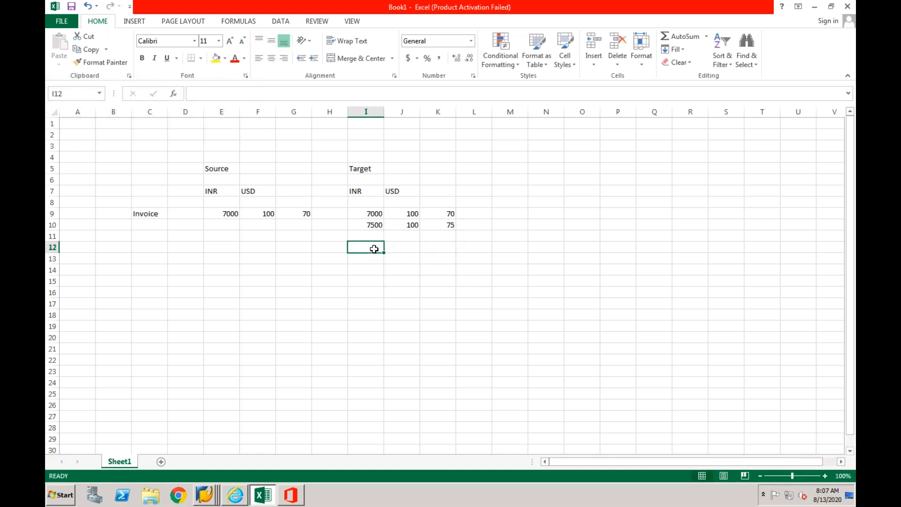
type("500")
key("Return")
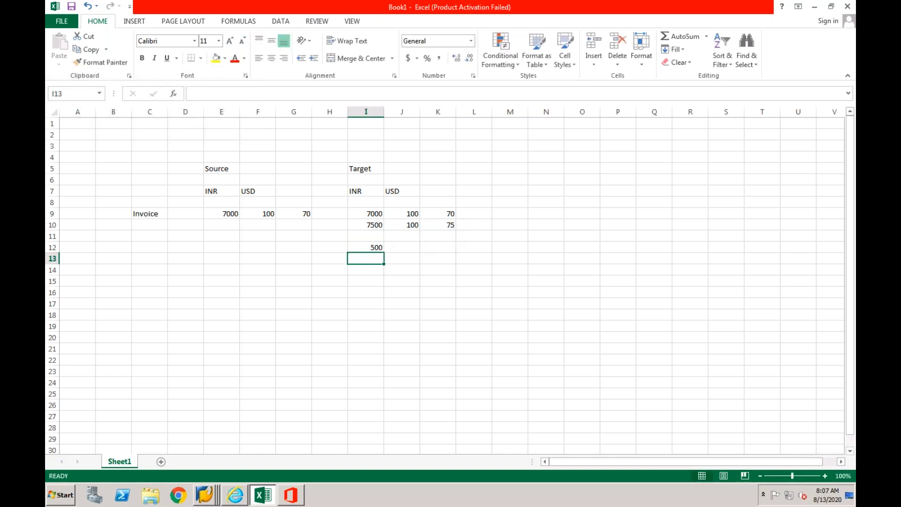
left_click(376, 248)
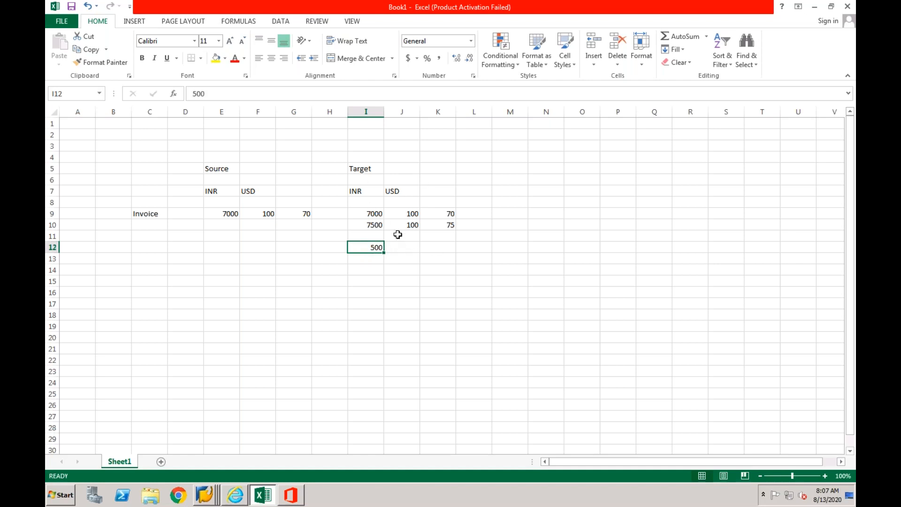
left_click(258, 214)
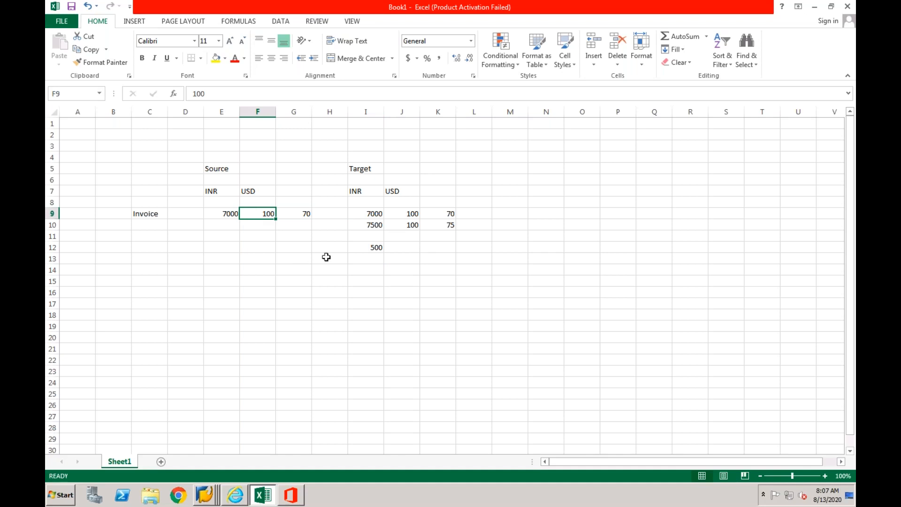
left_click(375, 248)
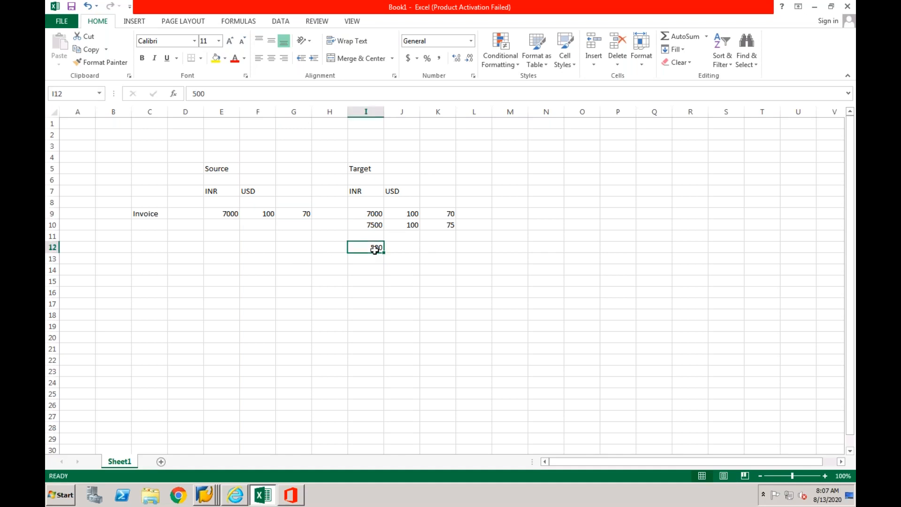
key("Delete")
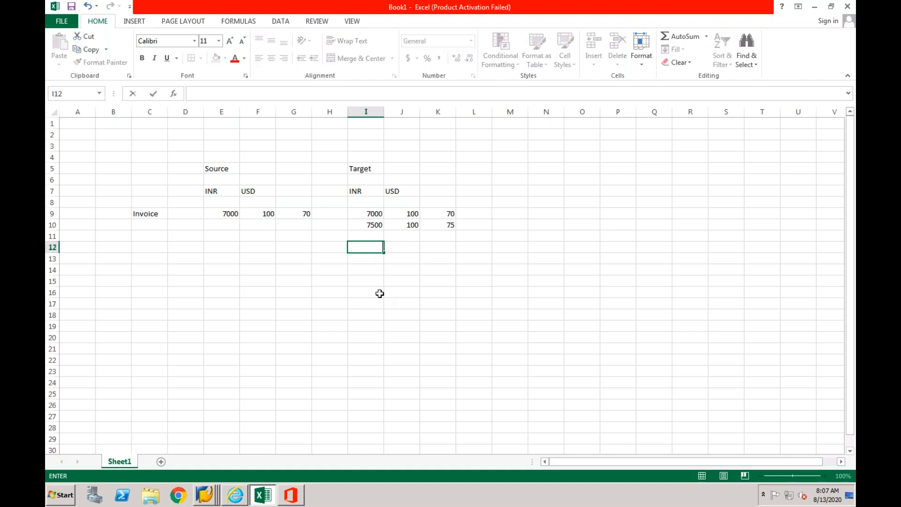
left_click(380, 293)
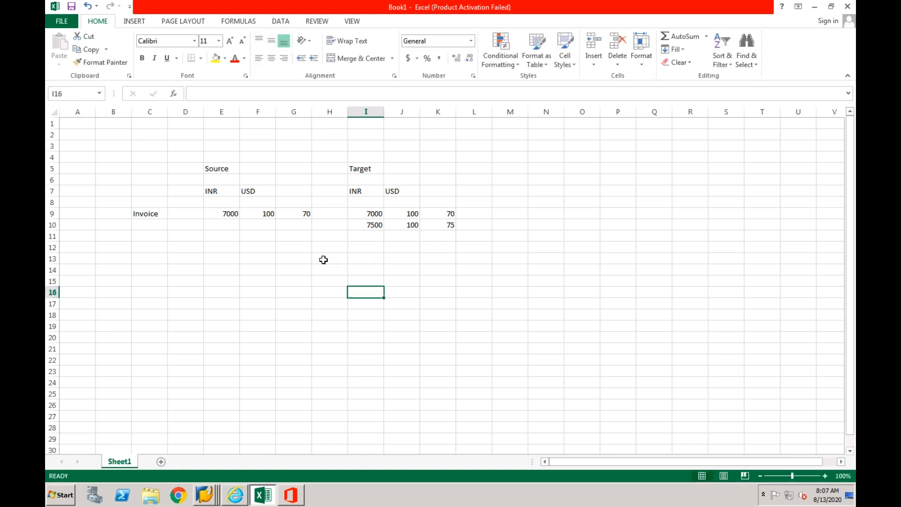
- Add a second source row with 7500 in cell E10, 100 in F10 and the rate 75 in G10
left_click(223, 224)
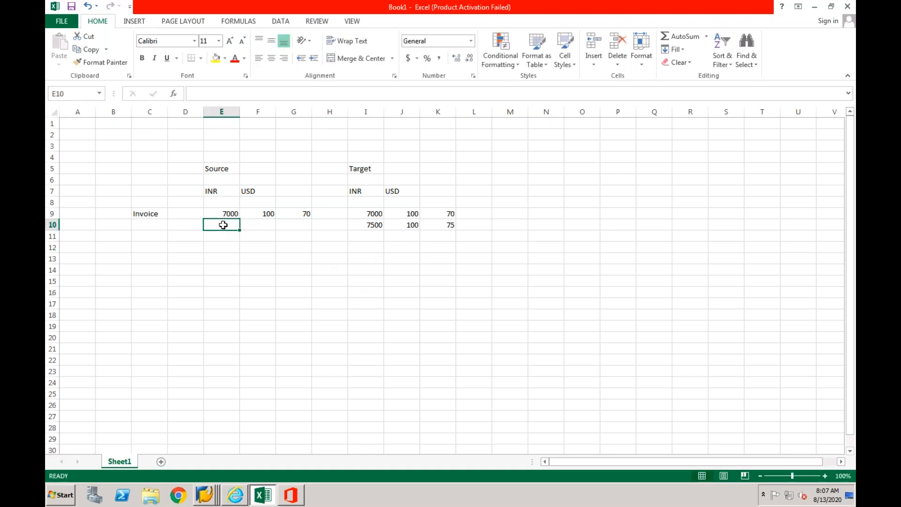
type("7500")
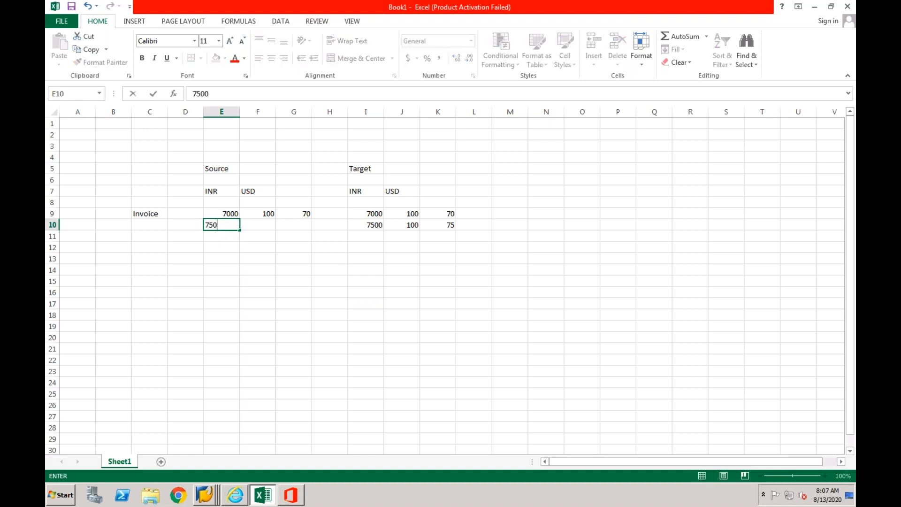
left_click(256, 226)
type("100")
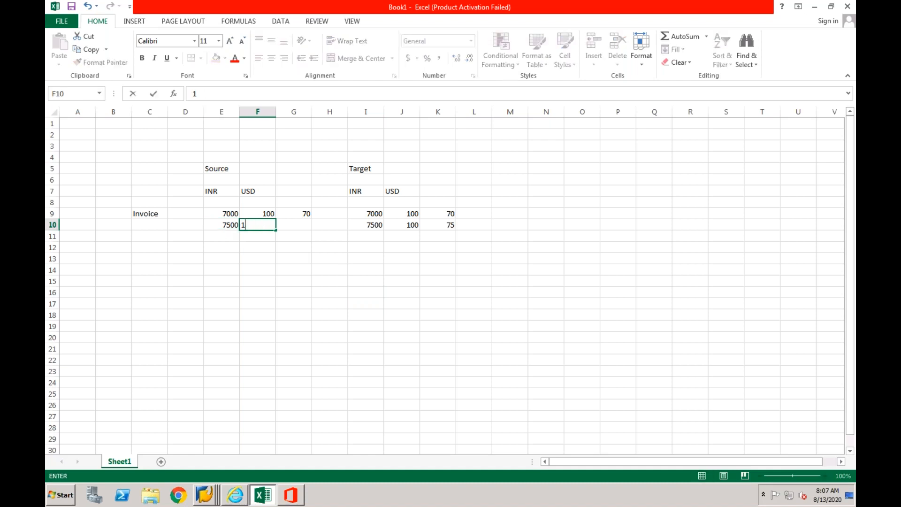
left_click(297, 224)
type("75")
key("Return")
left_click(443, 249)
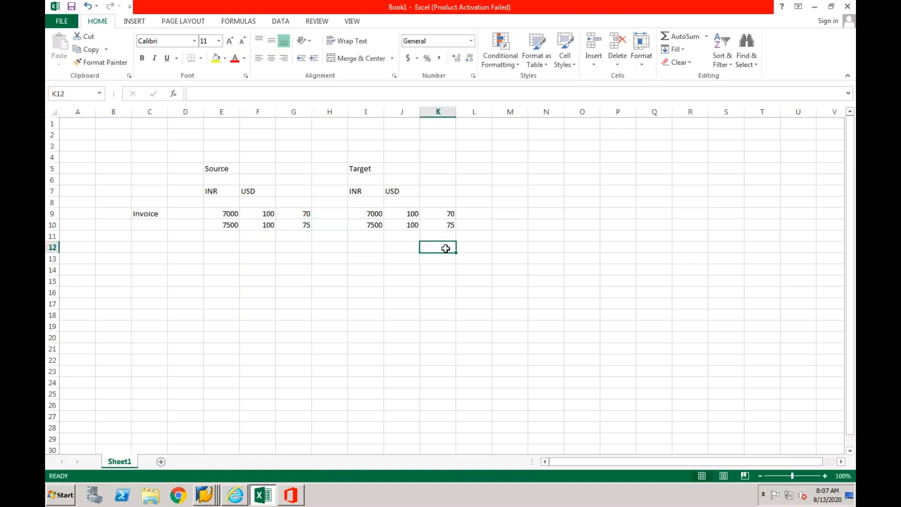
- Add a second USD column heading in cell K7 on the target side
left_click_drag(372, 223, 432, 224)
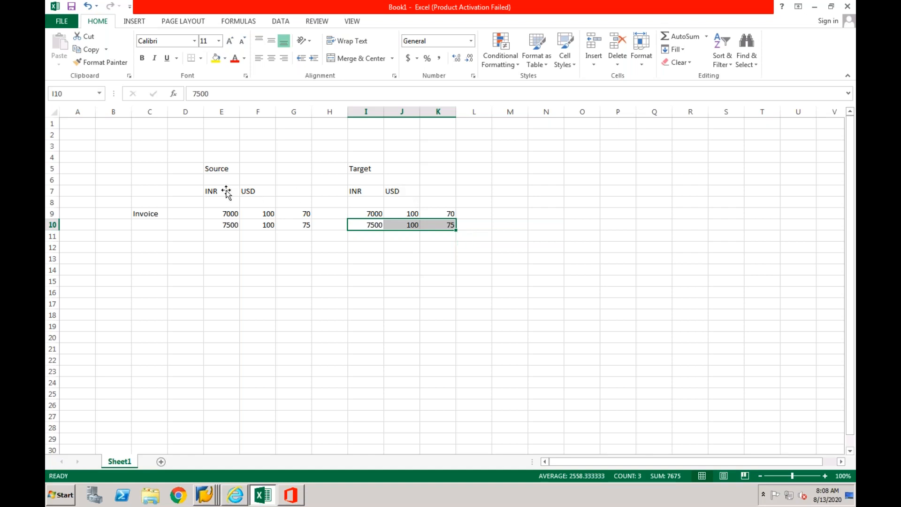
left_click_drag(227, 192, 299, 223)
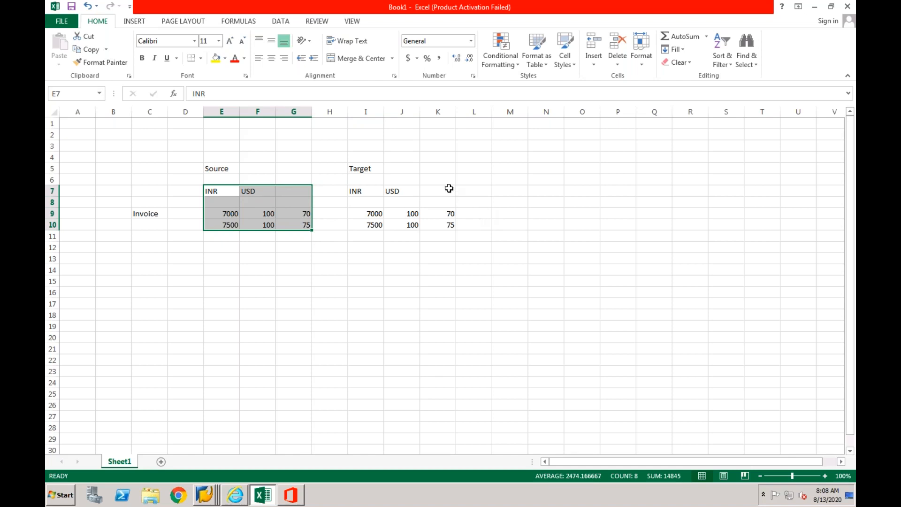
left_click(429, 189)
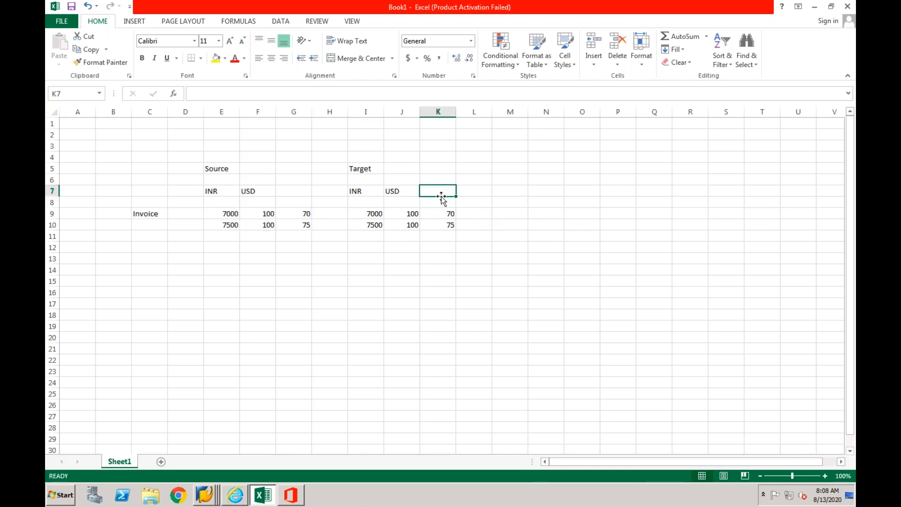
type("USD")
key("Return")
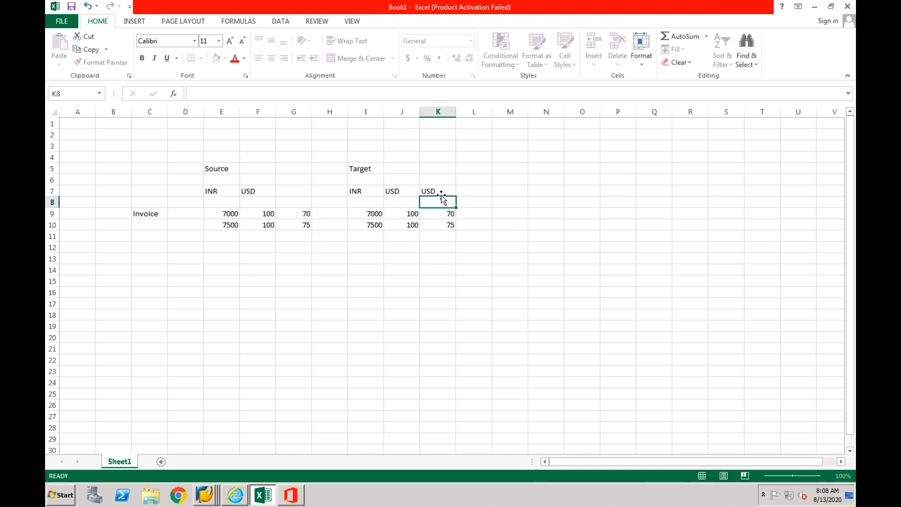
left_click(437, 179)
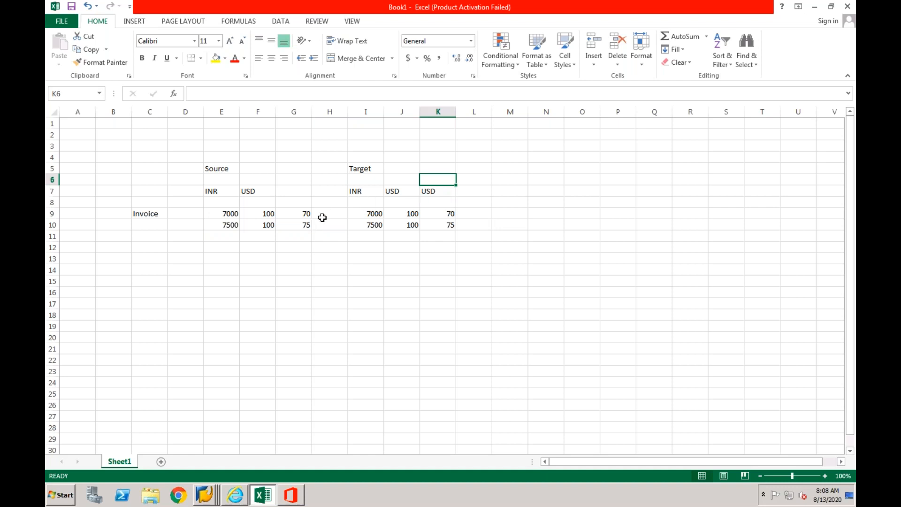
left_click(431, 191)
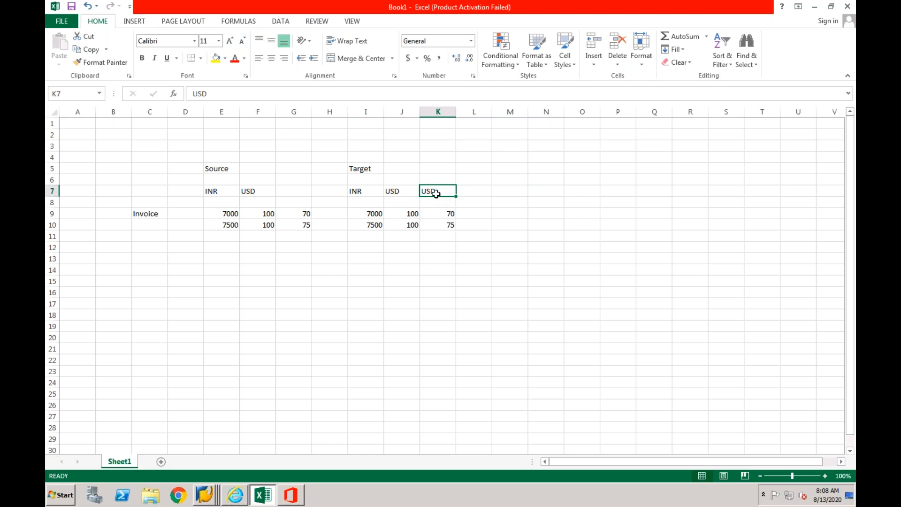
- Clear the target exchange rates from cells K9 and K10 beneath the new USD heading
left_click_drag(446, 214, 446, 223)
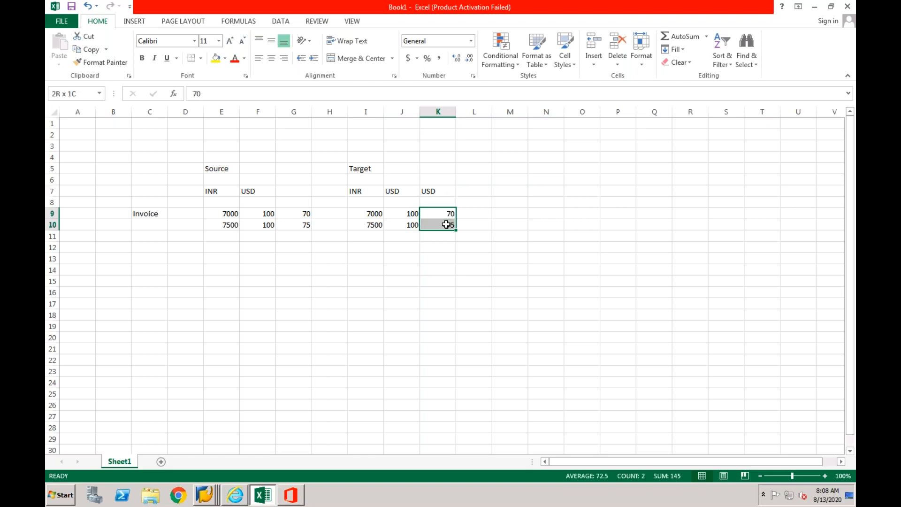
key("BackSpace")
left_click(440, 191)
left_click(444, 226)
key("BackSpace")
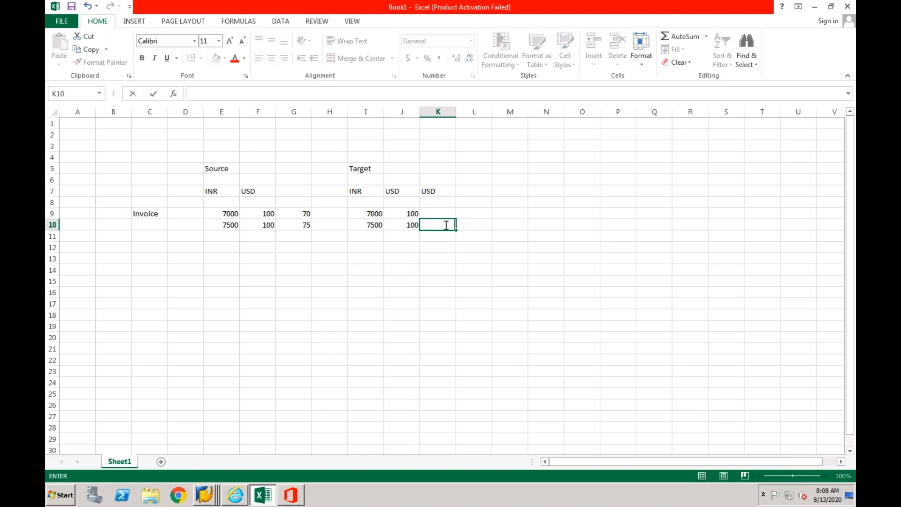
left_click(449, 258)
- Compare the additional target USD column in K with the source and target USD amounts in rows 9 and 10
left_click(441, 189)
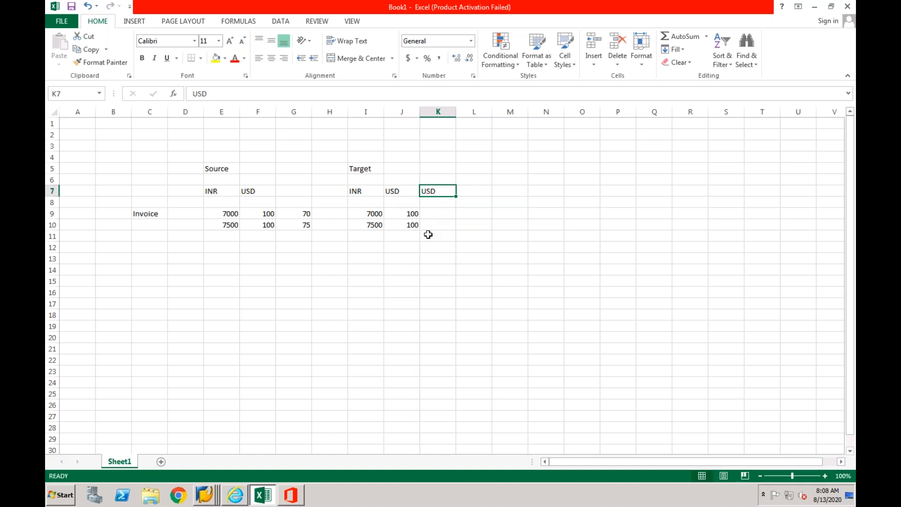
left_click(361, 168)
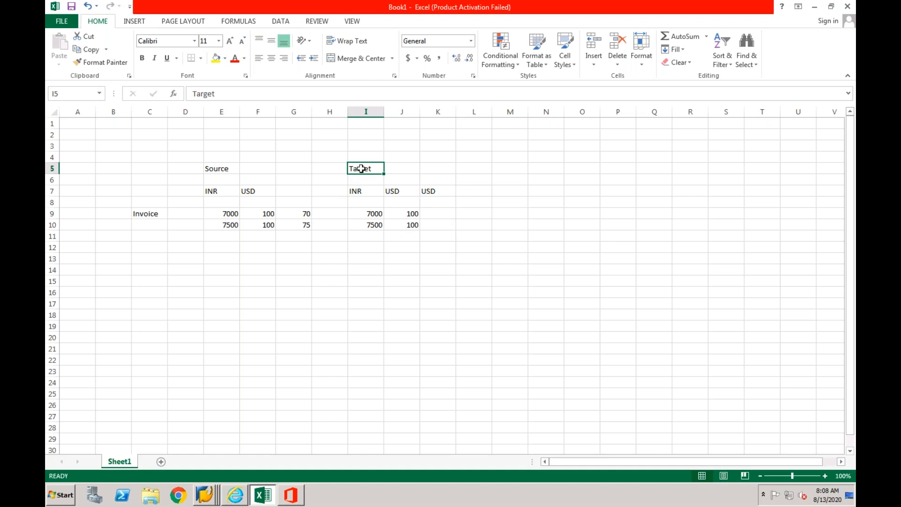
left_click(434, 192)
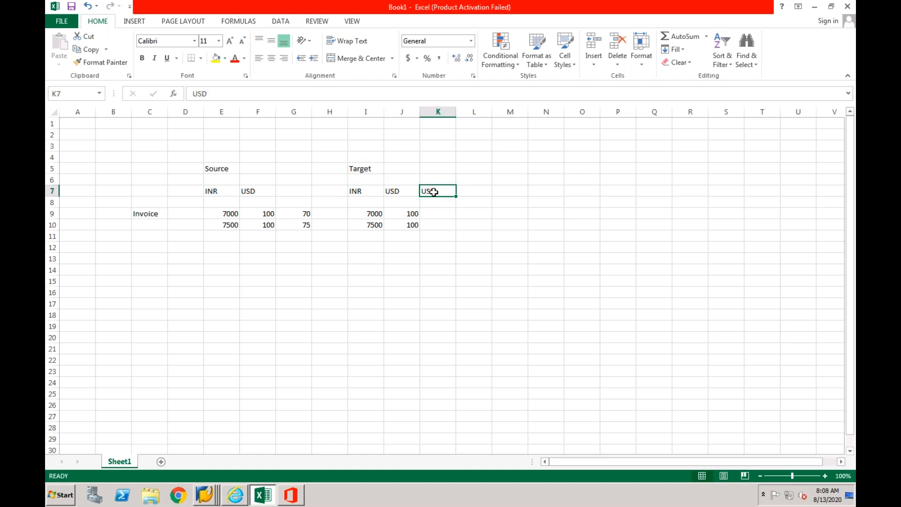
left_click_drag(408, 214, 406, 224)
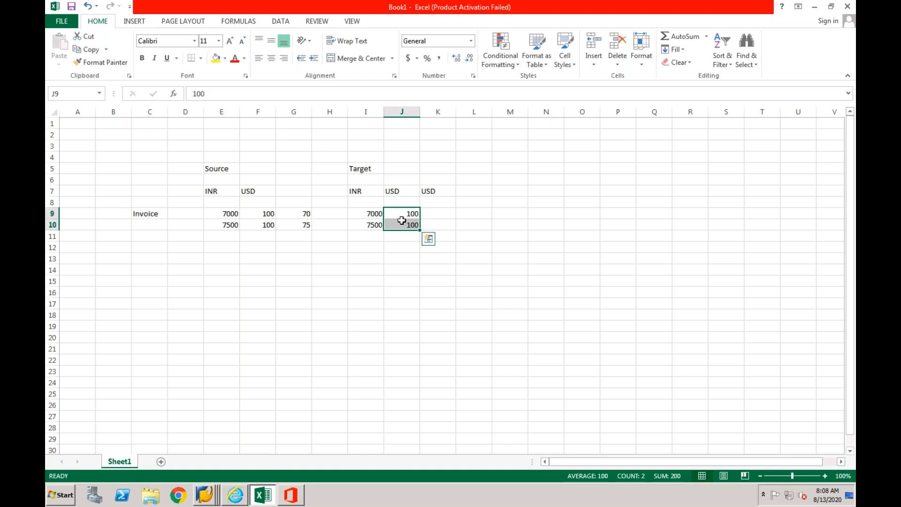
left_click(261, 215)
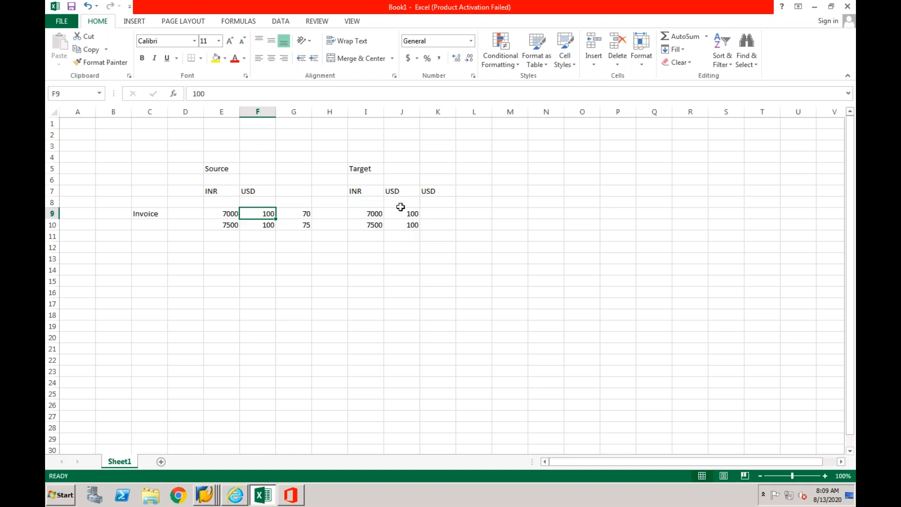
left_click(443, 193)
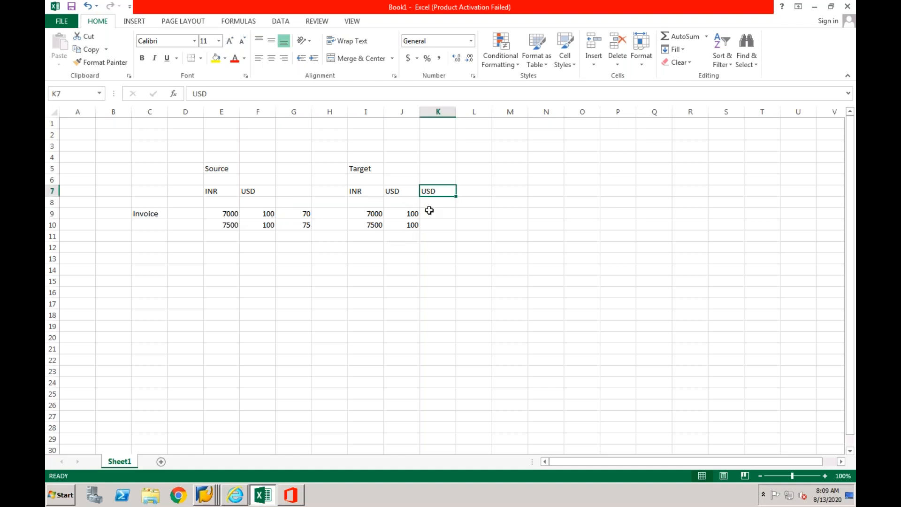
left_click(444, 213)
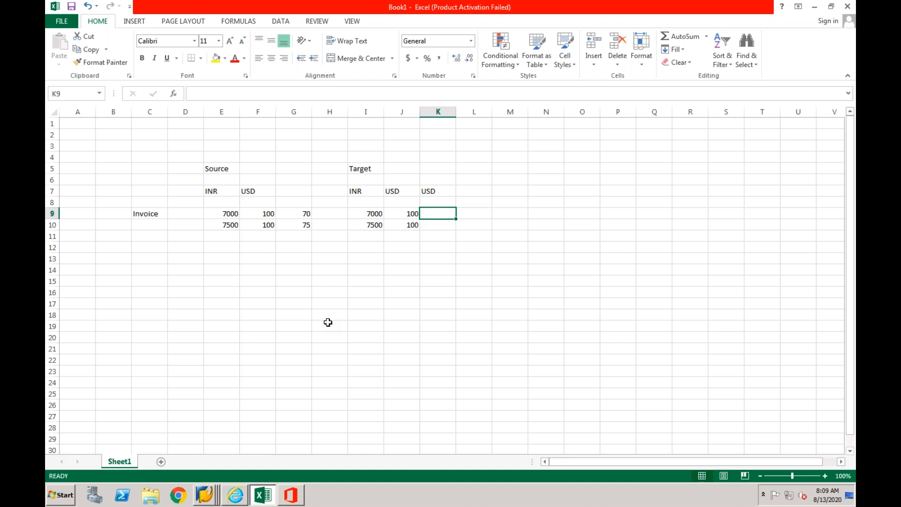
- Enter a second example below the invoice rows: 1000 in E15, 100 in F15, 1100 in E16 and 110 in F16
left_click(229, 281)
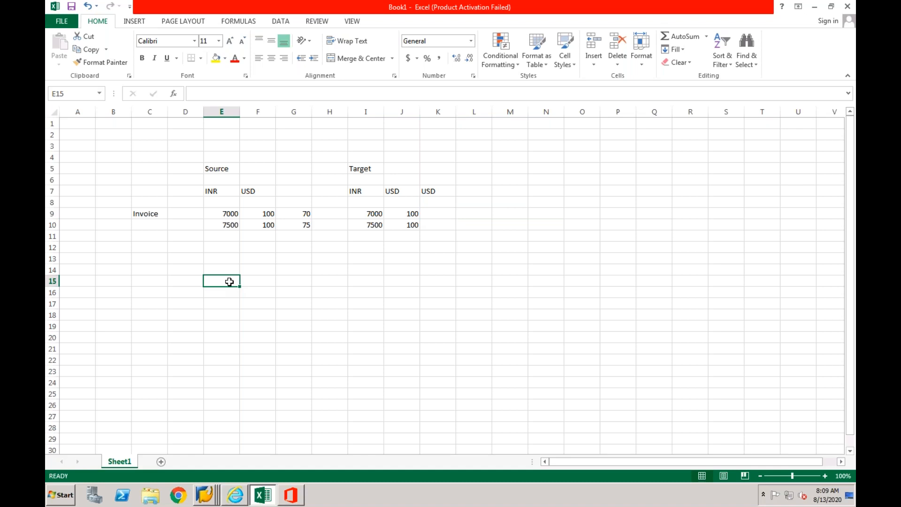
type("1000")
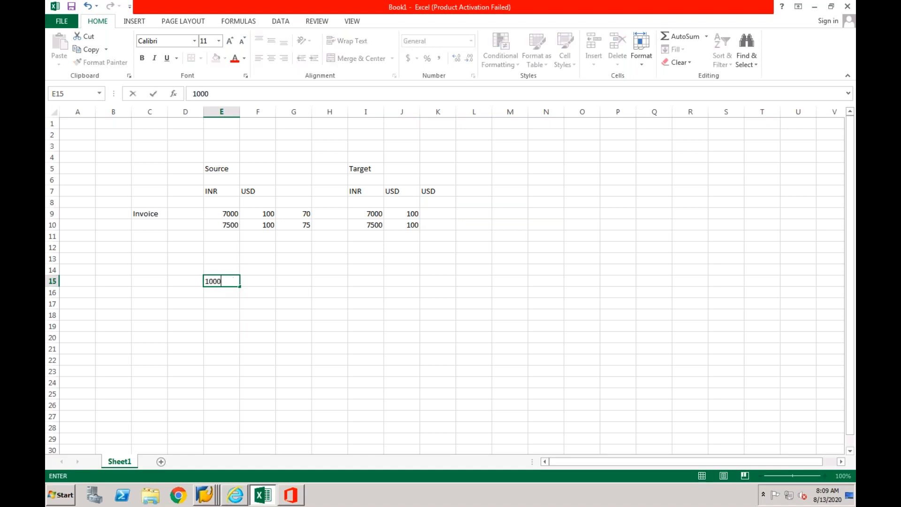
left_click(254, 280)
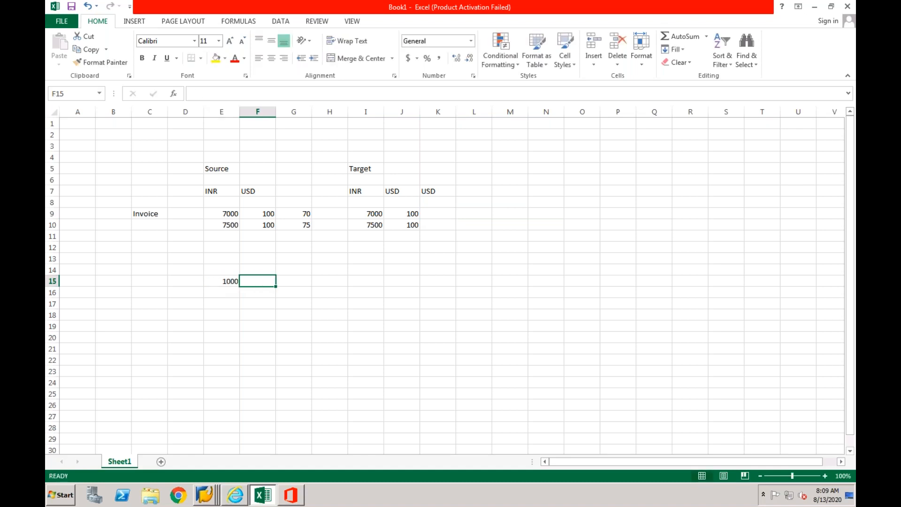
type("100")
left_click(256, 291)
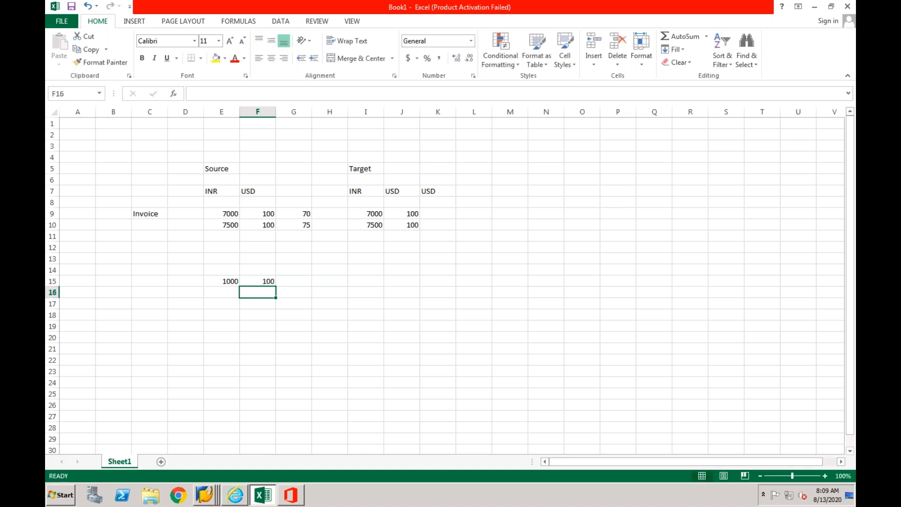
type("110")
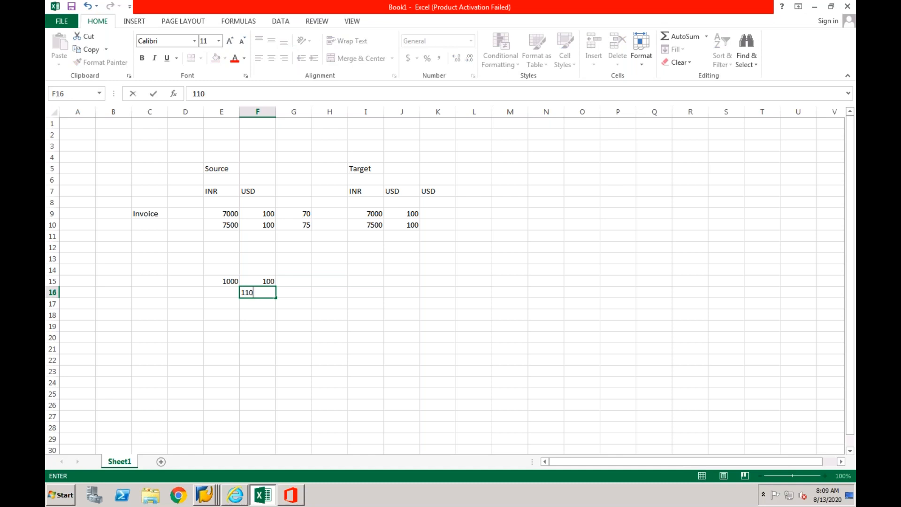
key("ctrl+Return")
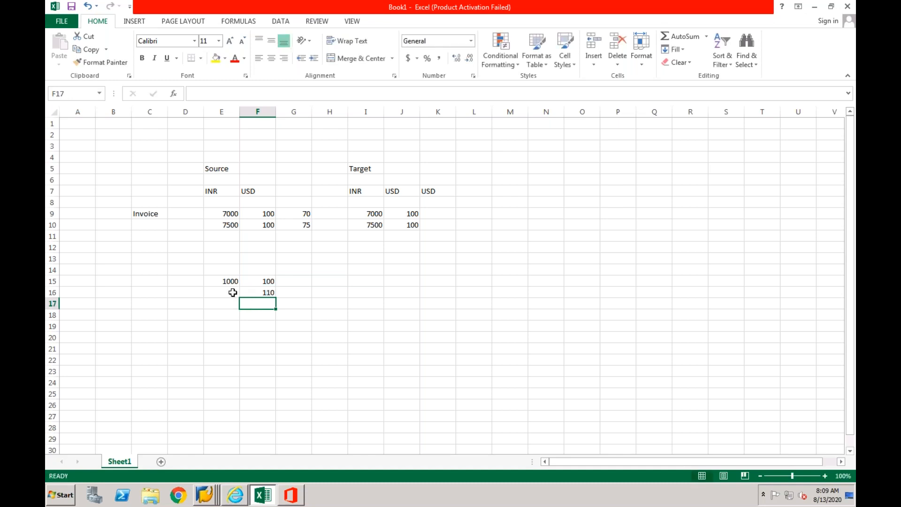
left_click(228, 292)
type("1100")
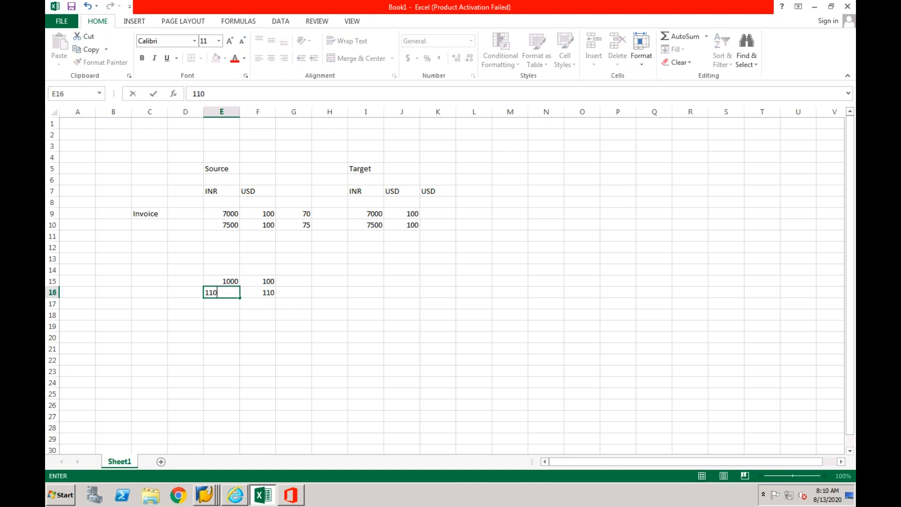
left_click(235, 314)
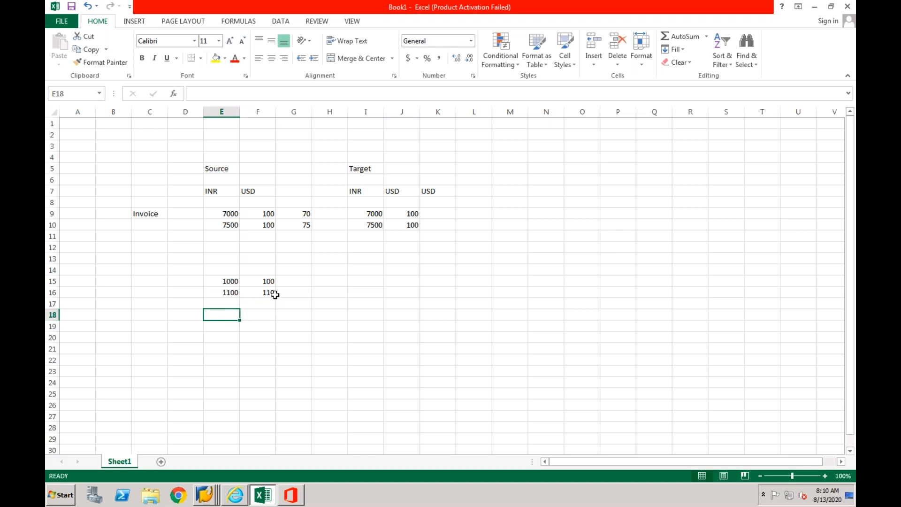
left_click(237, 297)
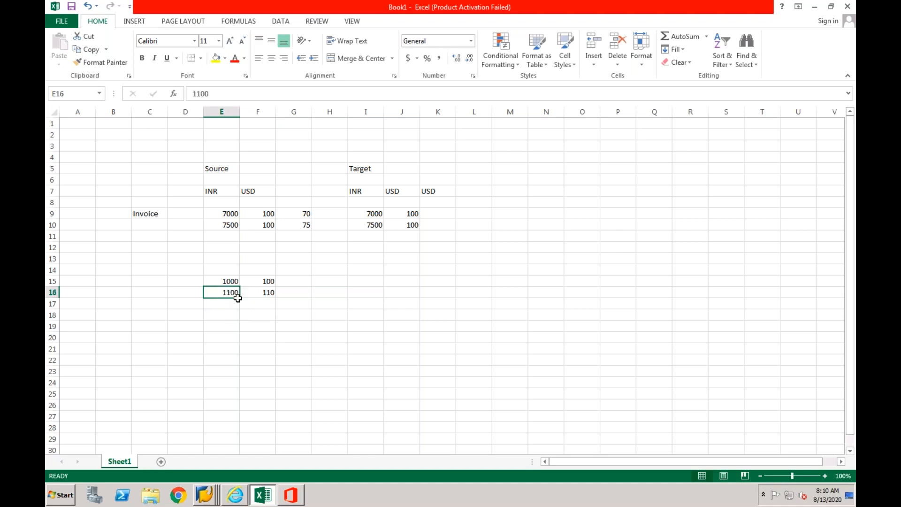
- Enter 10 in cells D15 and D16, in front of the 1000 and 1100 amounts
left_click(190, 281)
type("10")
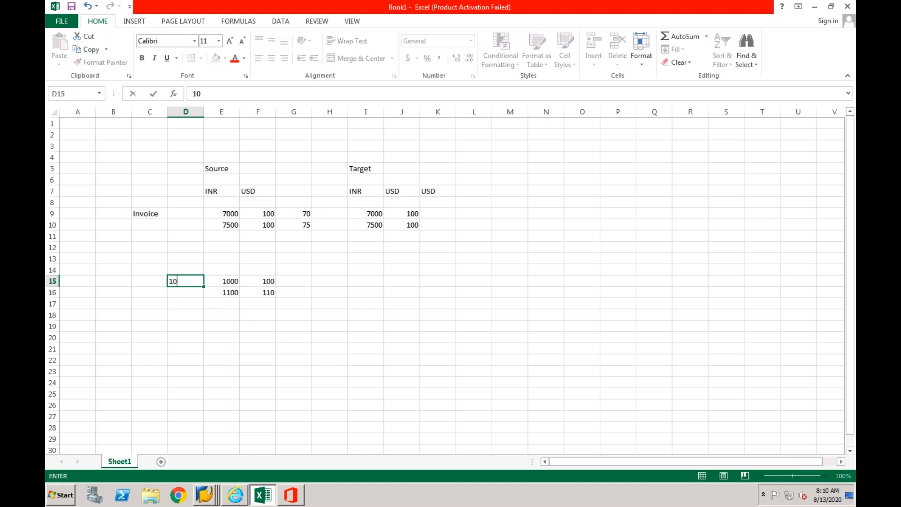
key("Return")
type("10")
key("Return")
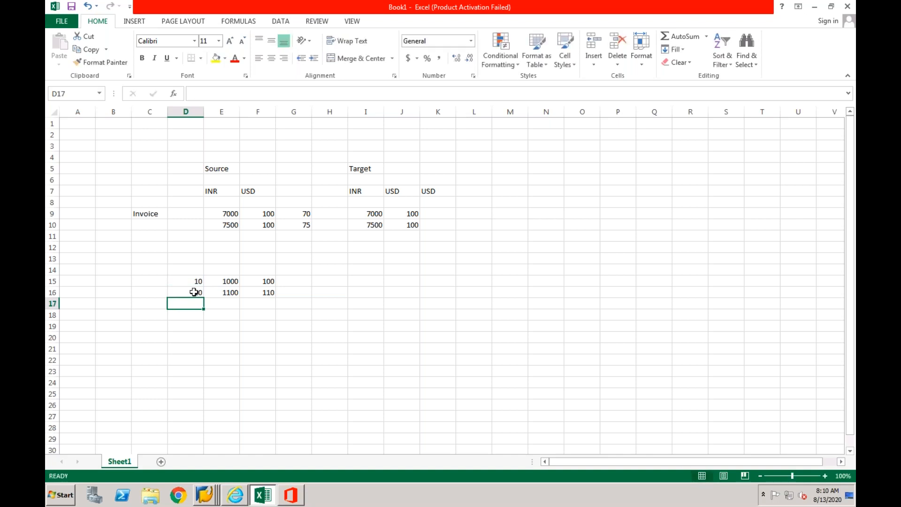
left_click(230, 315)
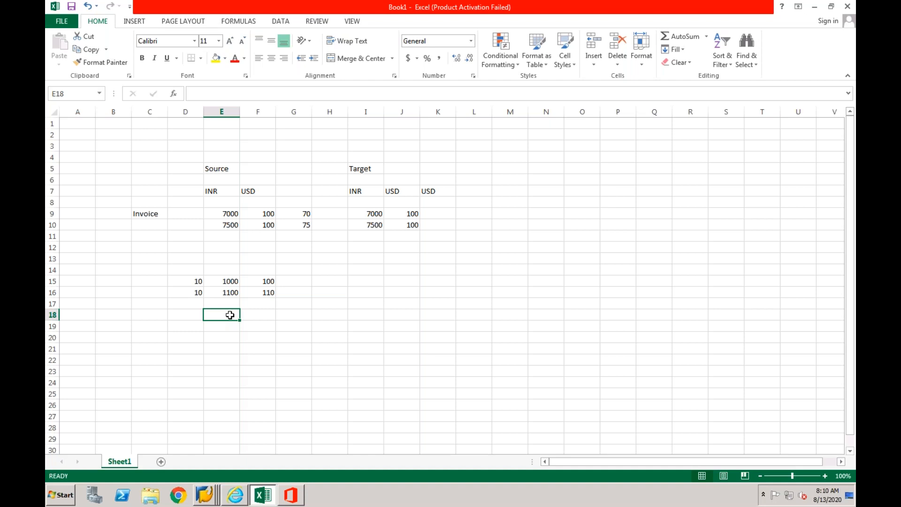
left_click_drag(187, 269, 283, 291)
left_click_drag(224, 315, 257, 315)
left_click(380, 318)
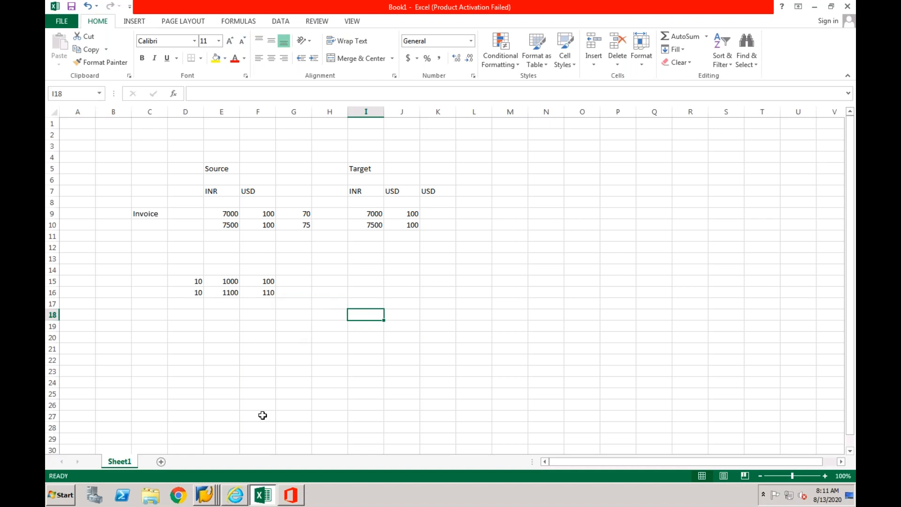
- Switch to the SAP Easy Access session of system DV1 client 400 and select the Cross-Application Components folder
right_click(209, 497)
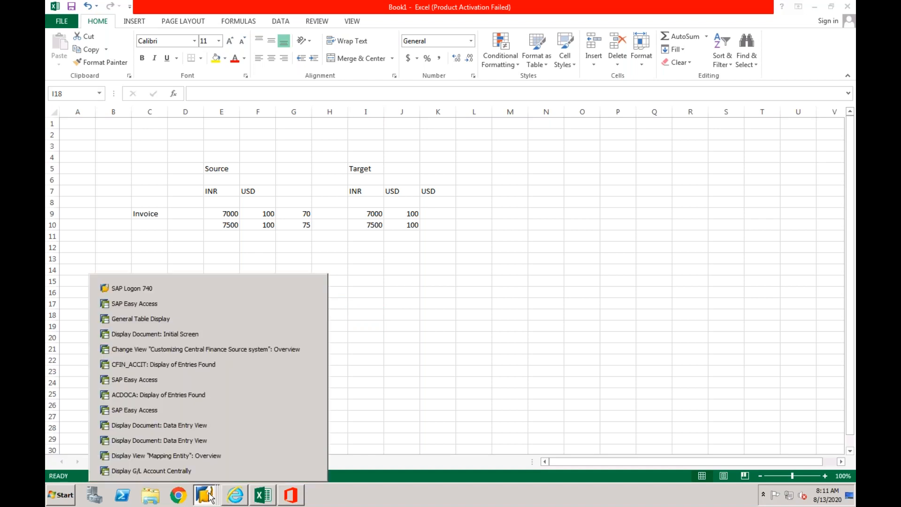
left_click(229, 384)
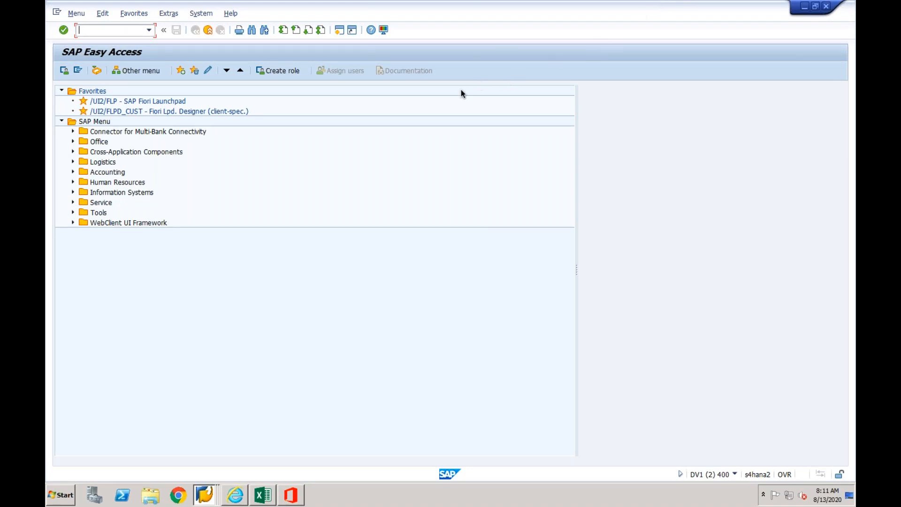
left_click(179, 132)
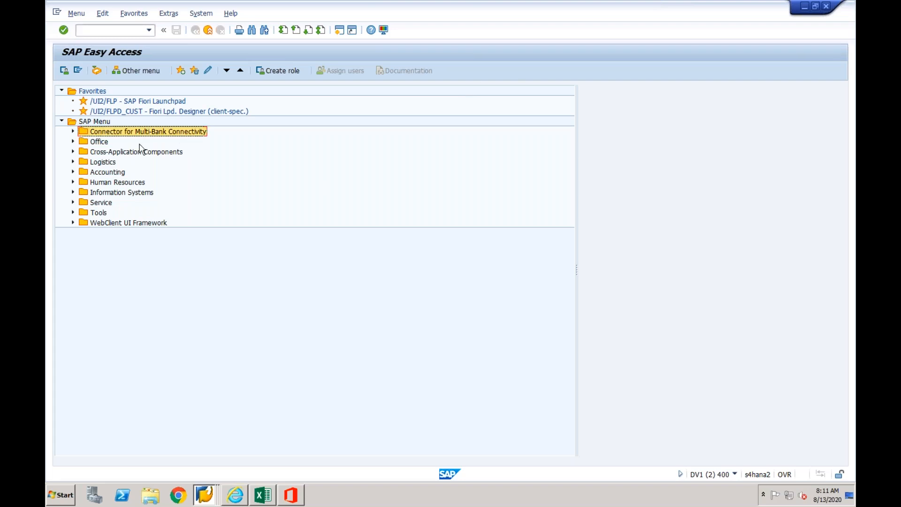
left_click(103, 145)
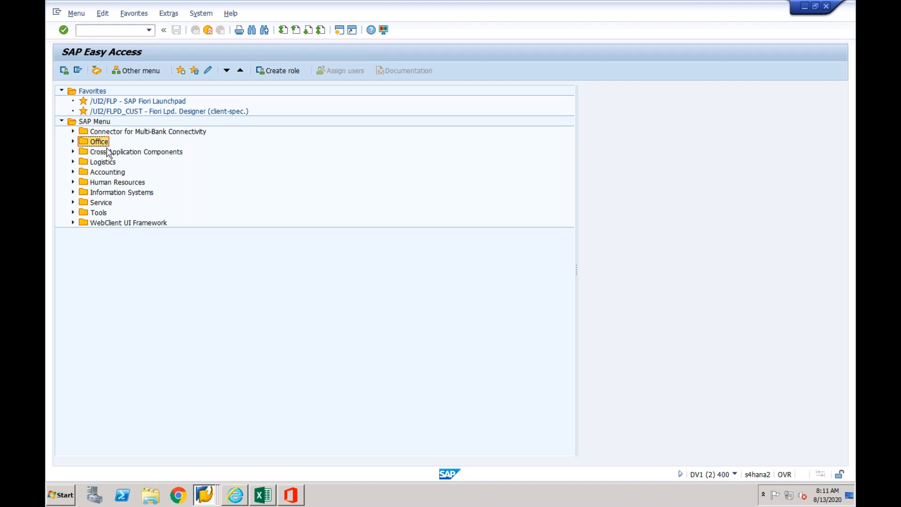
left_click(108, 154)
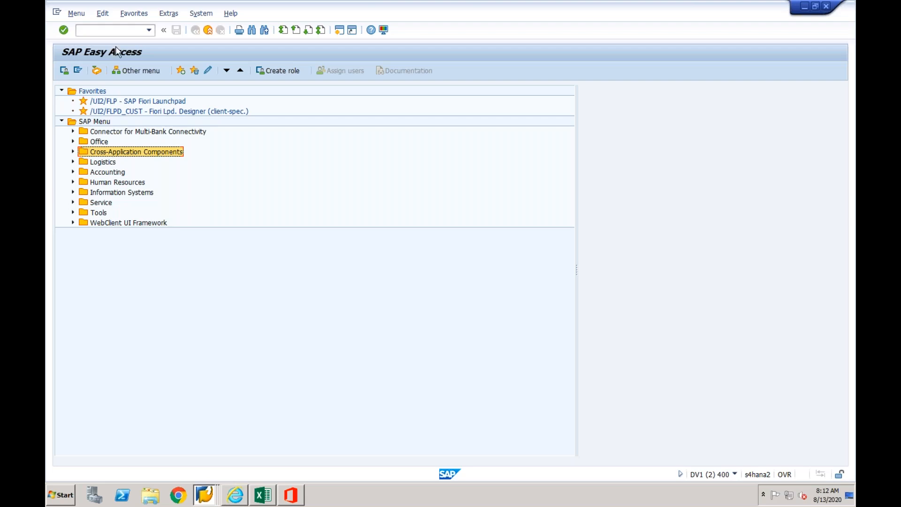
- Display accounting document 100000012 of company code CF03 with transaction FB03
left_click(118, 32)
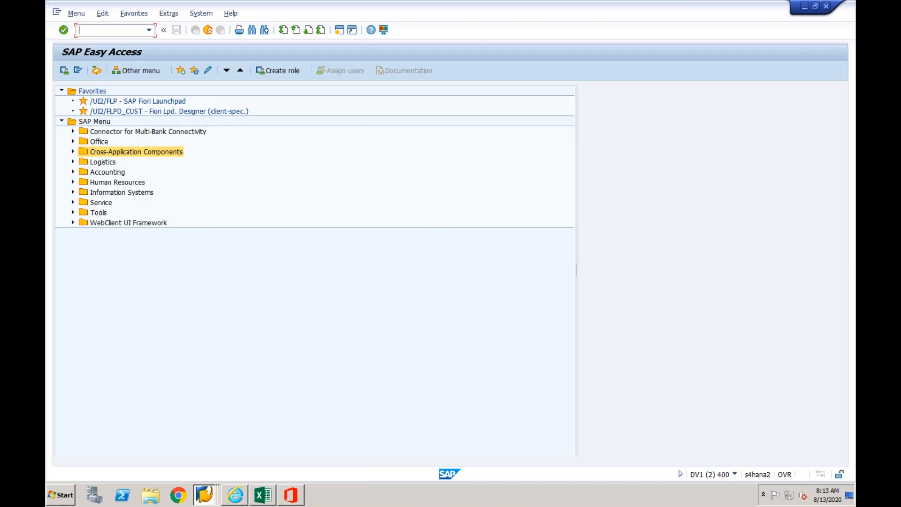
type("/n")
left_click(73, 172)
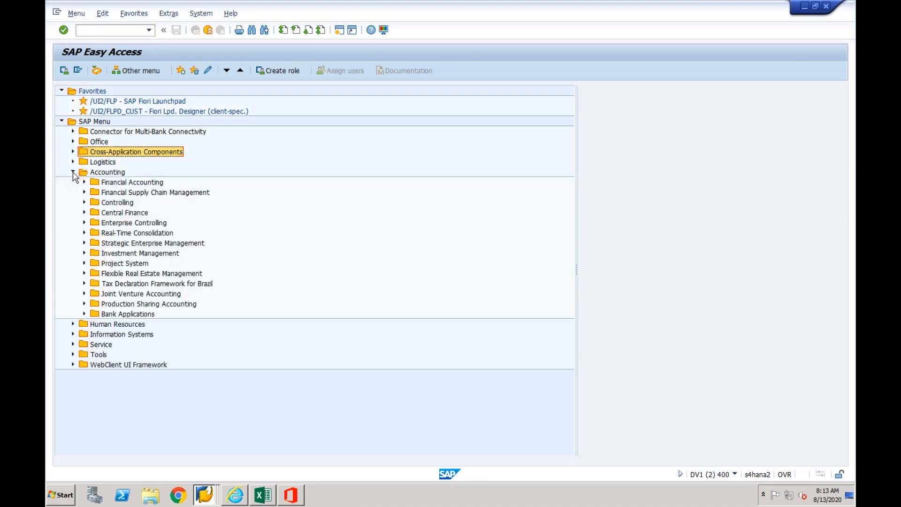
left_click(126, 31)
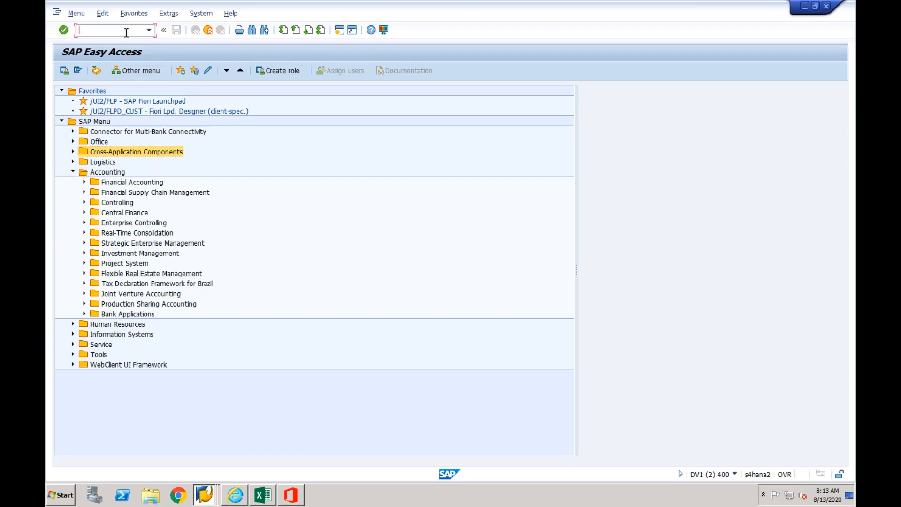
type("/nfb03")
key("Return")
key("Return")
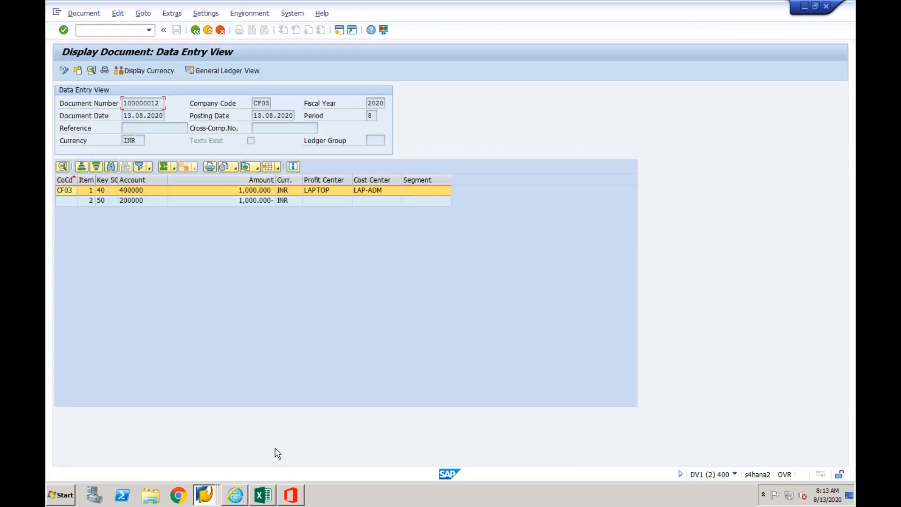
- Switch to the SAP Easy Access session of system EPX client 800 and start the document display transaction
left_click(204, 495)
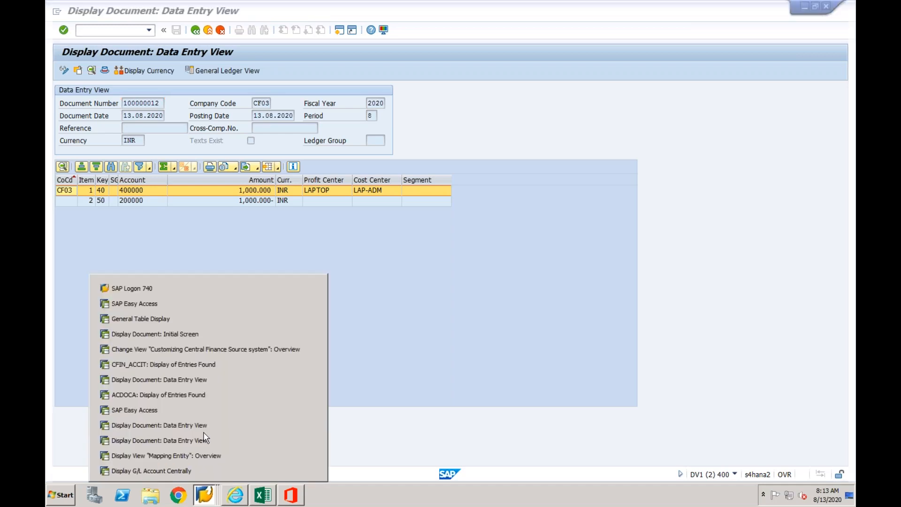
left_click(203, 410)
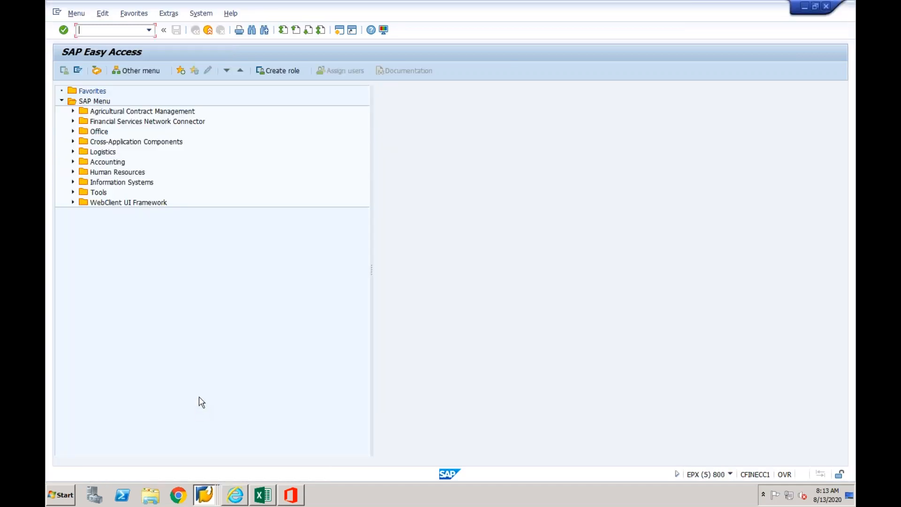
left_click(149, 30)
left_click(118, 43)
key("Return")
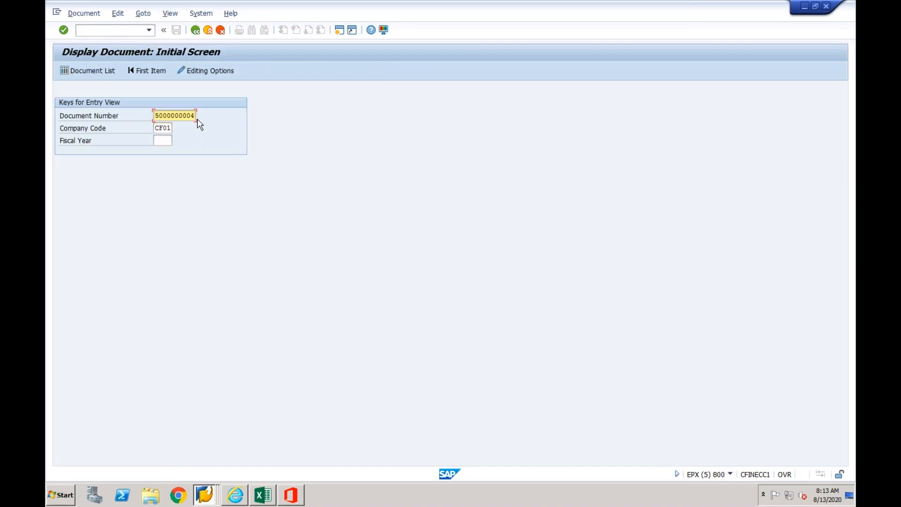
- Display source document 100000011 of company code CF01 and examine the amount and cost center of its expense line
double_click(156, 115)
key("Delete")
type("100000011")
key("Return")
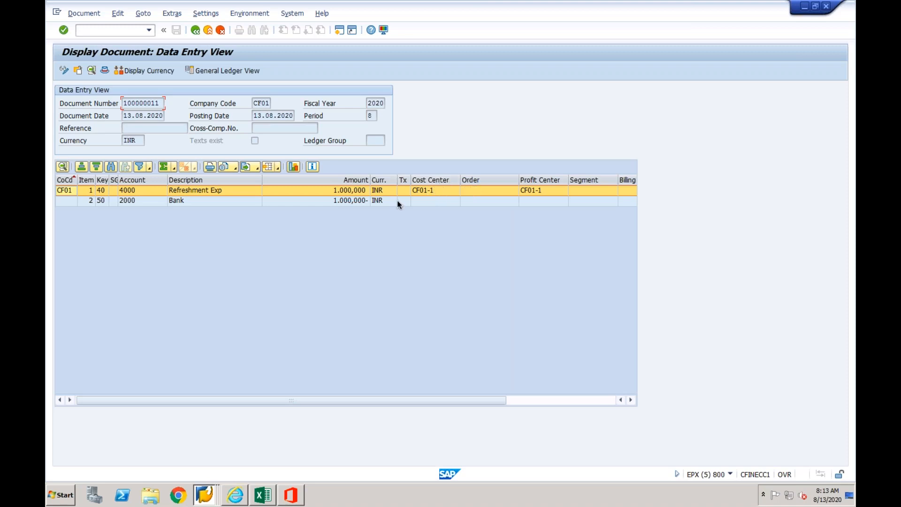
left_click(348, 191)
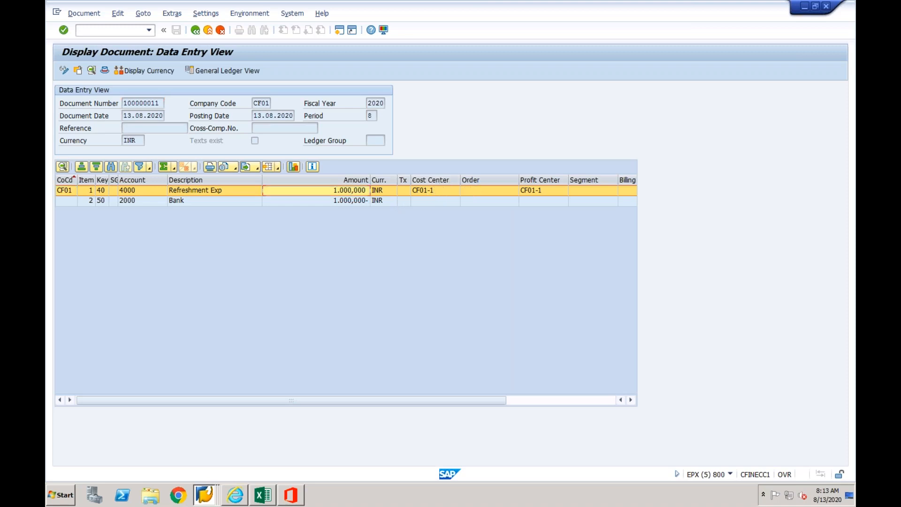
left_click(431, 189)
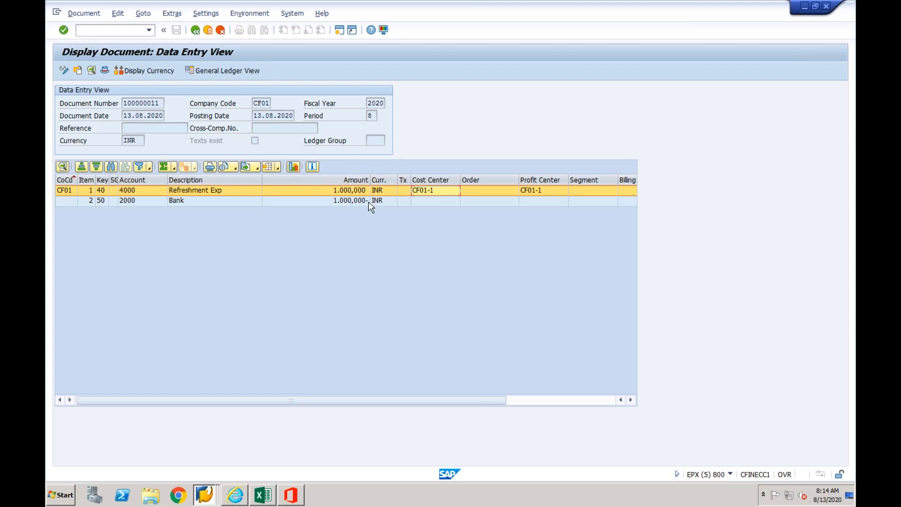
- Leave the document and expand Accounting, Controlling, Cost Center Accounting down to Actual Postings in the SAP menu tree
left_click(208, 31)
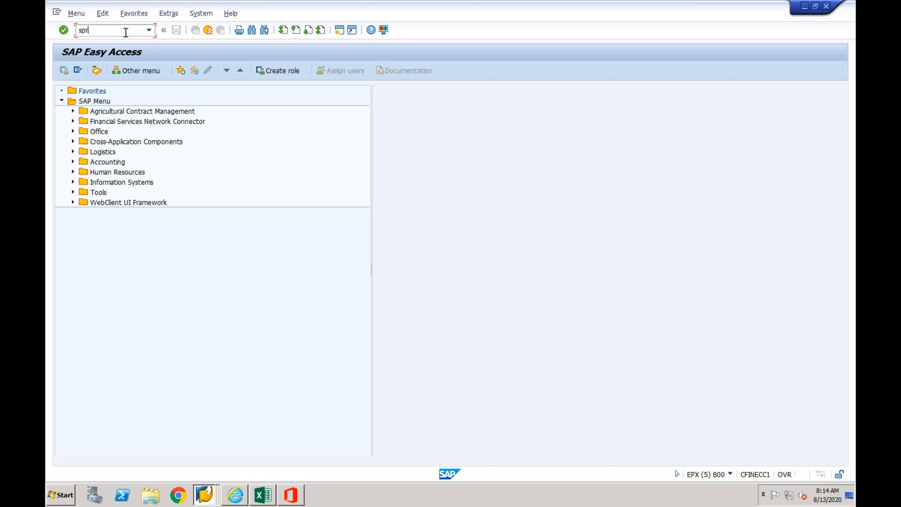
left_click(74, 162)
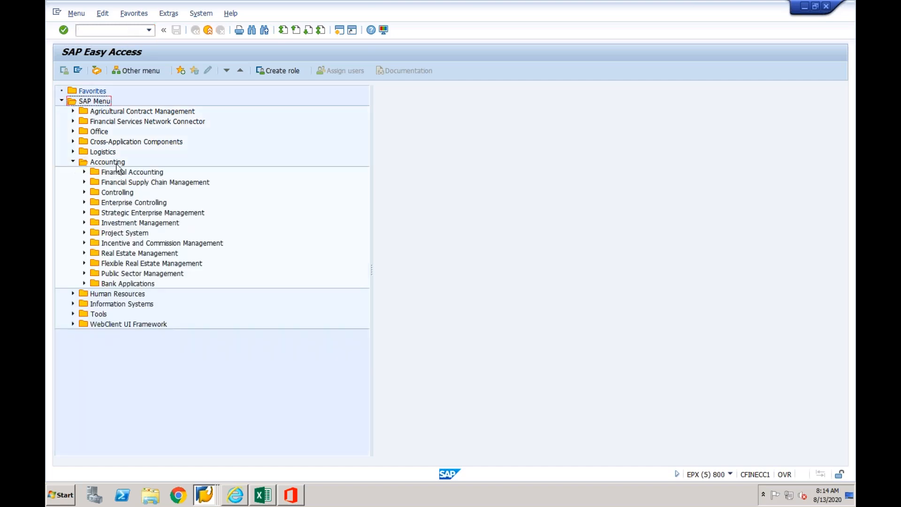
left_click(84, 193)
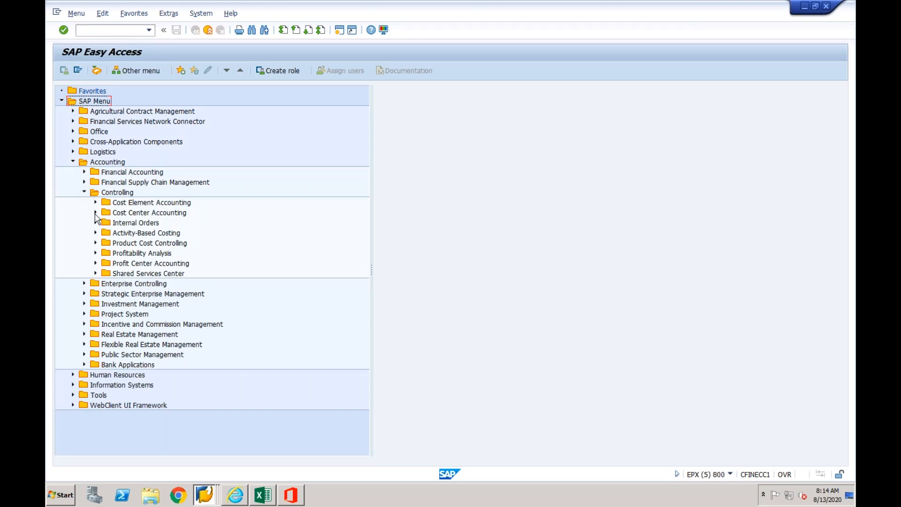
left_click(96, 213)
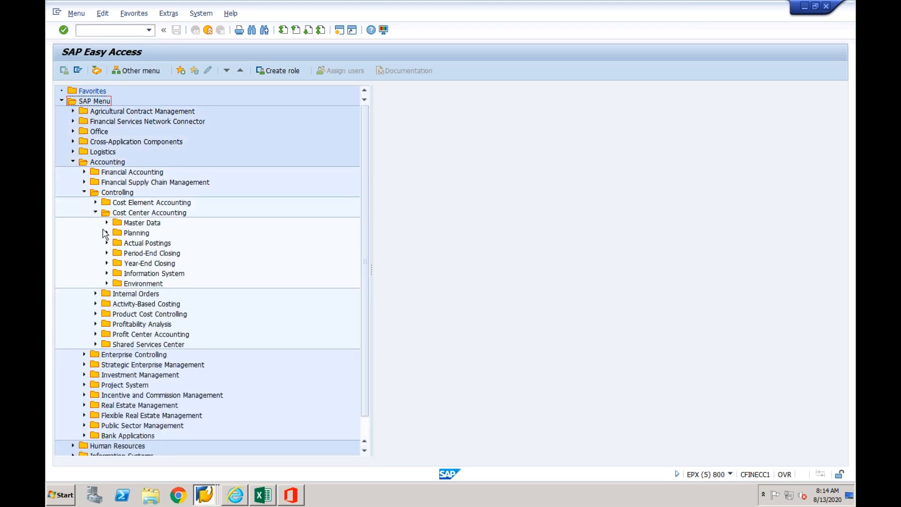
left_click(108, 244)
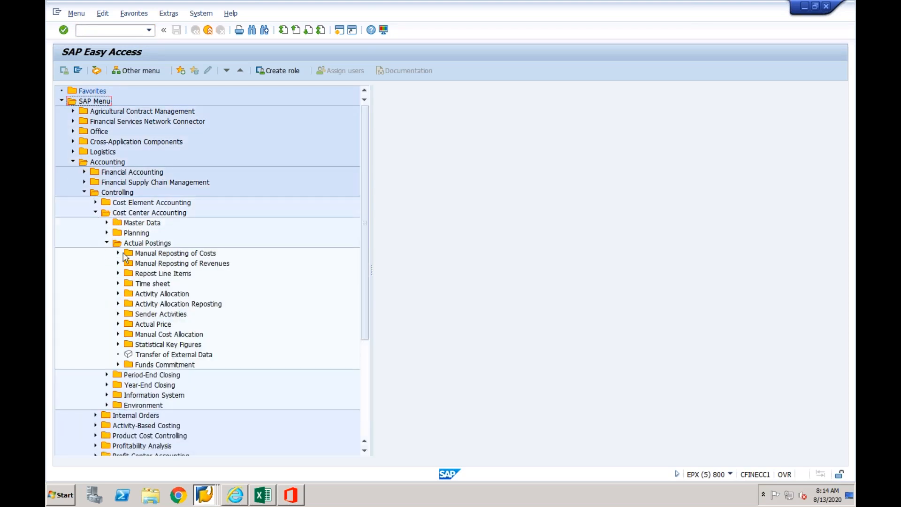
left_click(117, 263)
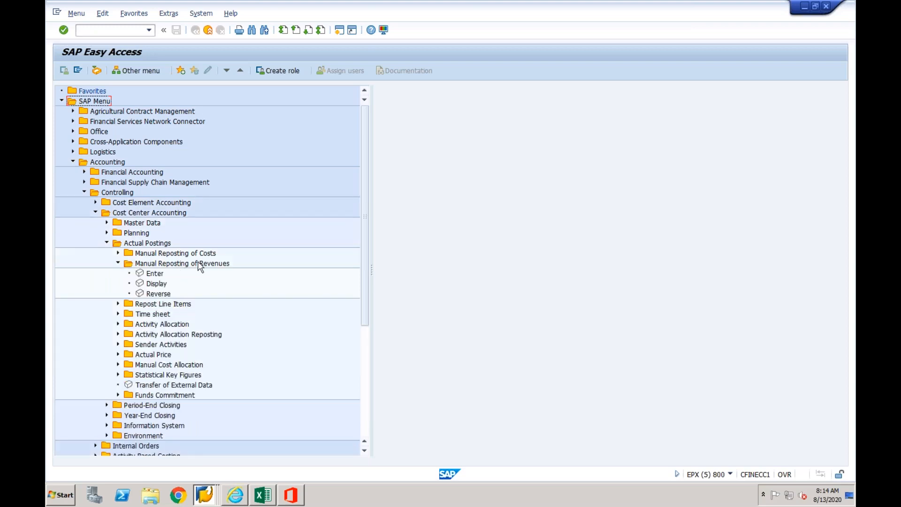
left_click(118, 264)
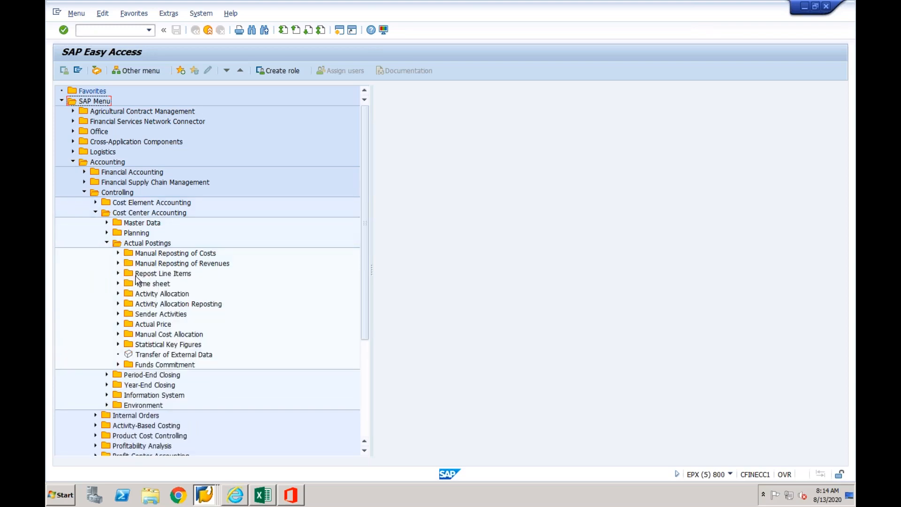
left_click(117, 274)
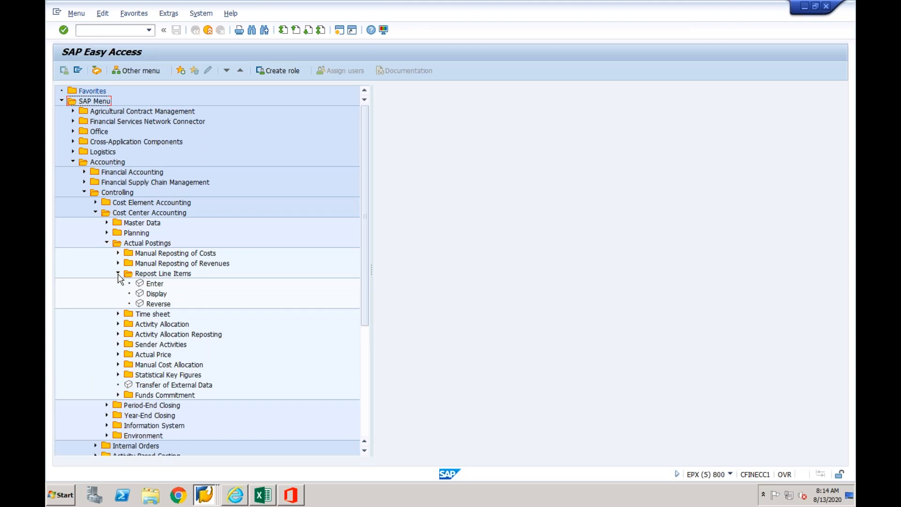
double_click(152, 285)
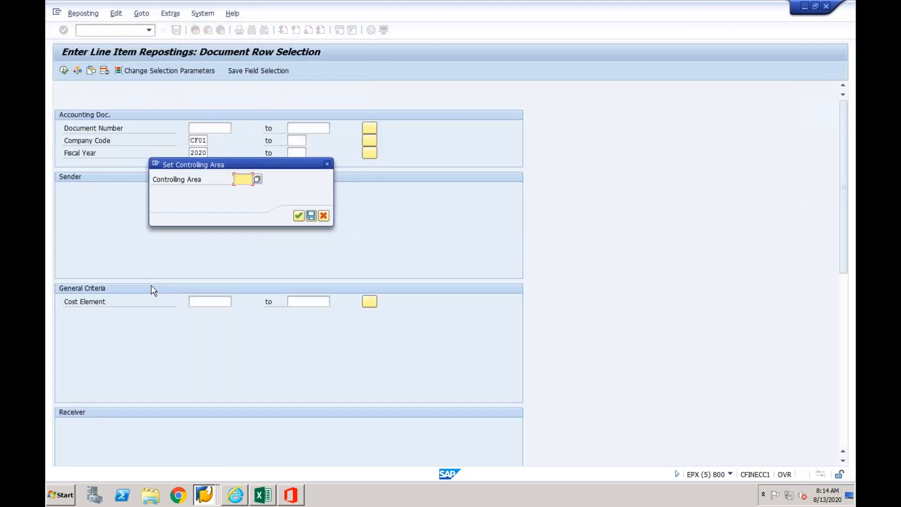
left_click(327, 163)
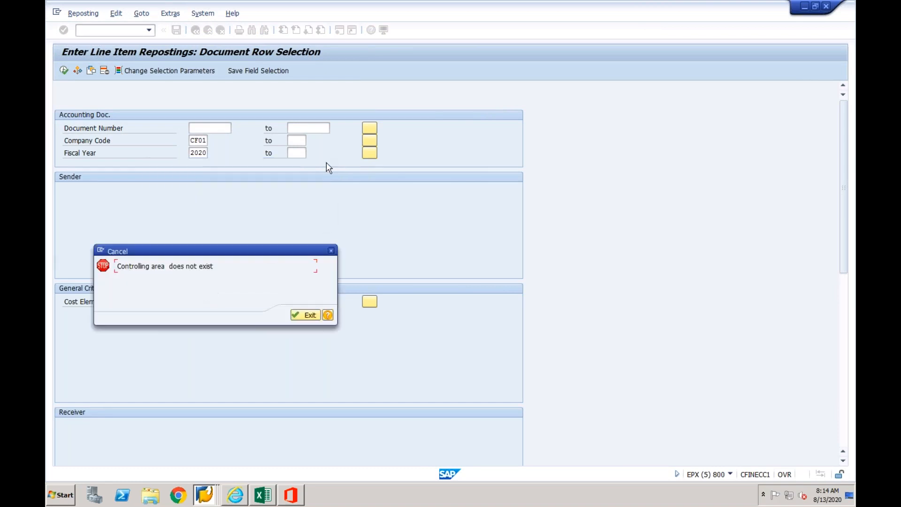
left_click(302, 317)
- Start entering a line item reposting, set the controlling area to CF01, and leave the transaction
double_click(155, 285)
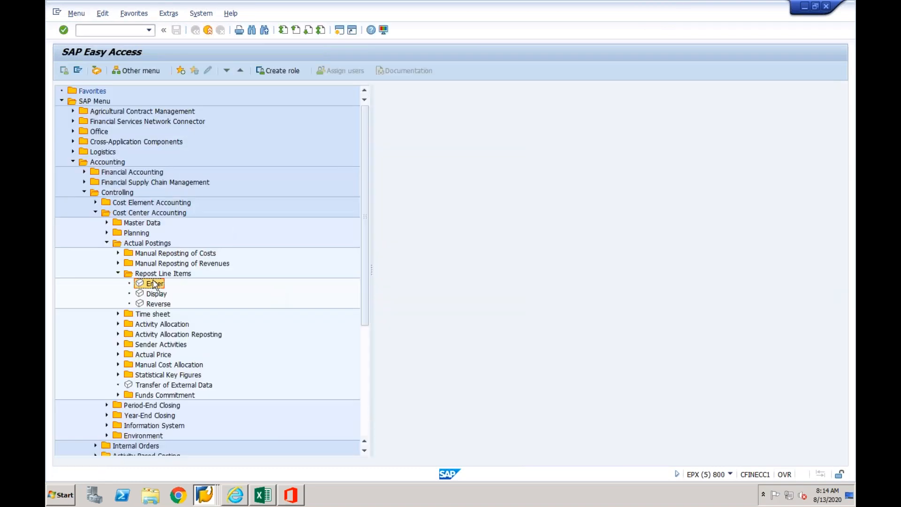
type("cf01")
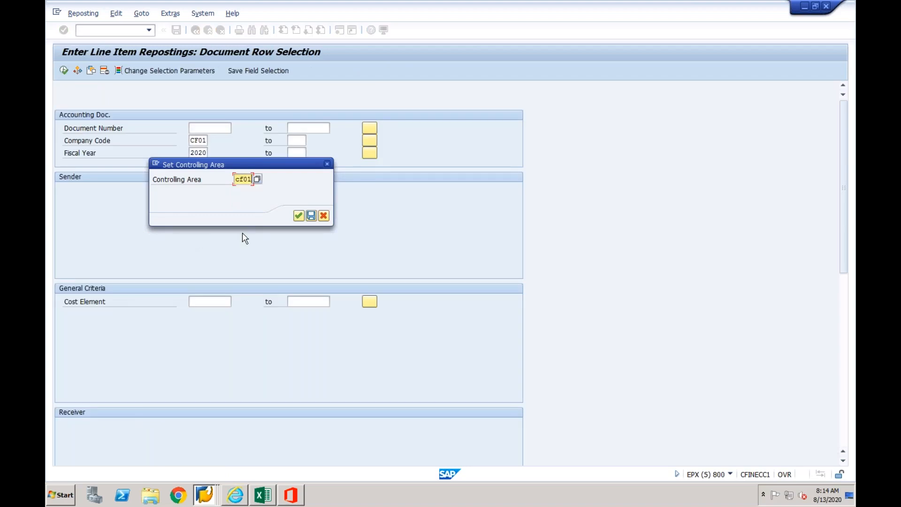
key("Return")
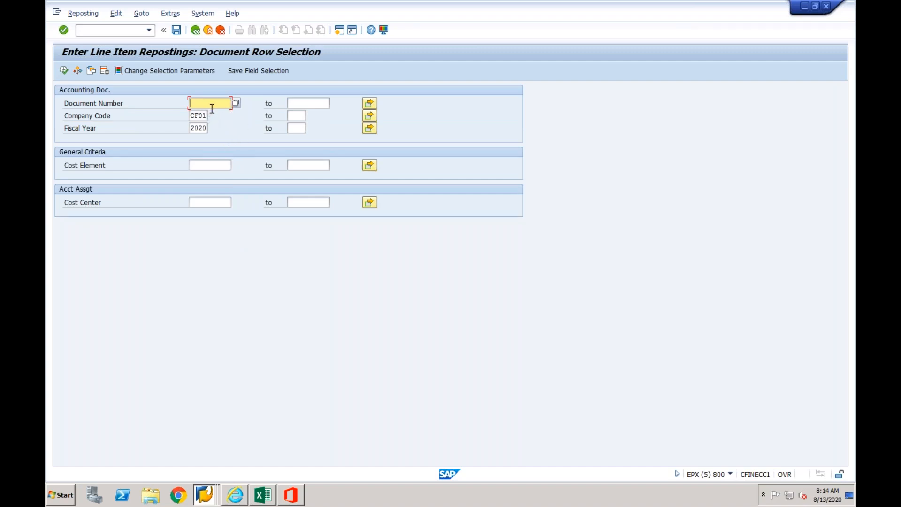
left_click(208, 30)
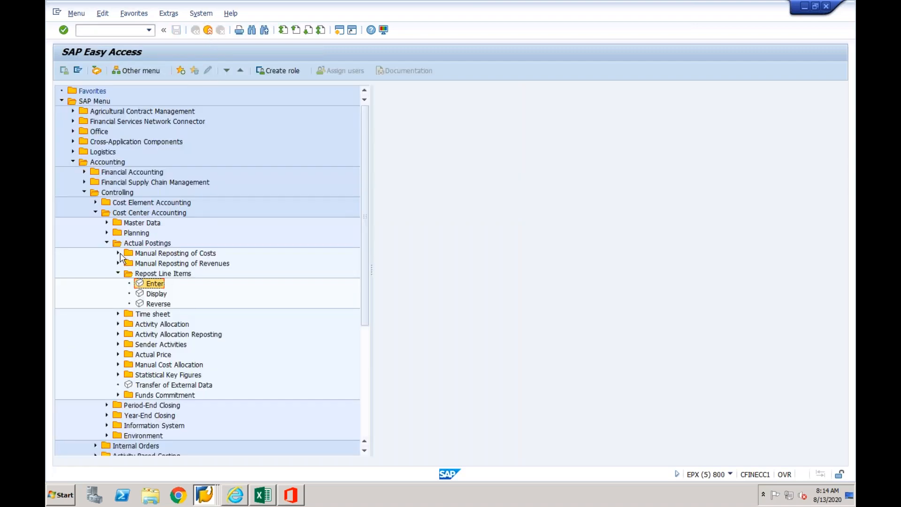
- Start a manual reposting of costs and enter old cost center CF01-1 with cost element 4000 in the first item
left_click(118, 256)
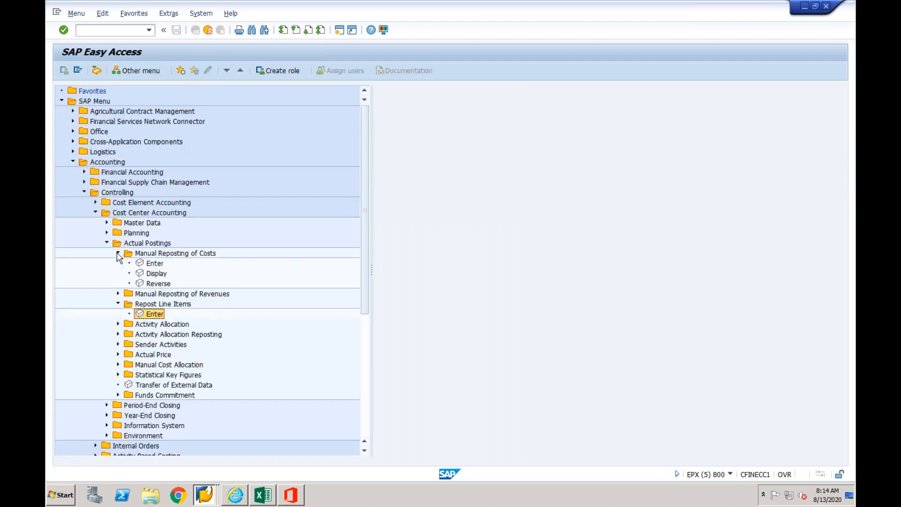
double_click(151, 264)
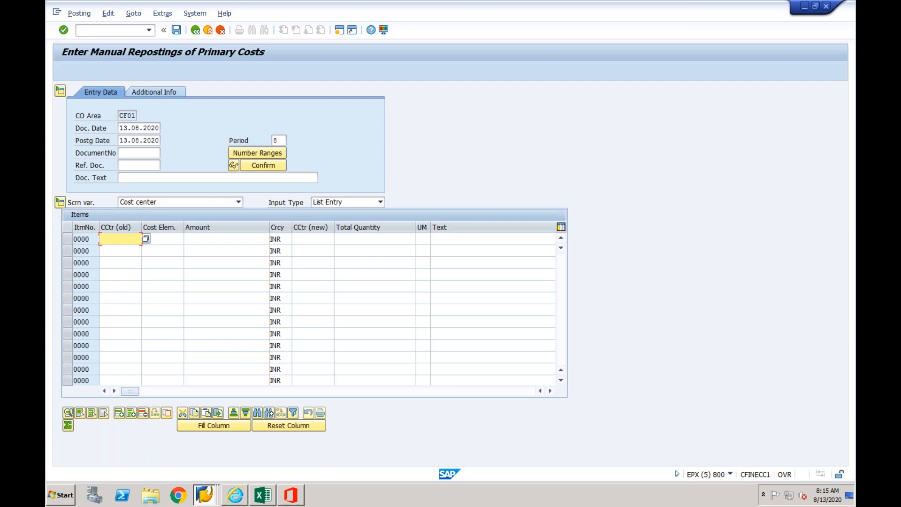
type("cf01-1")
key("Tab")
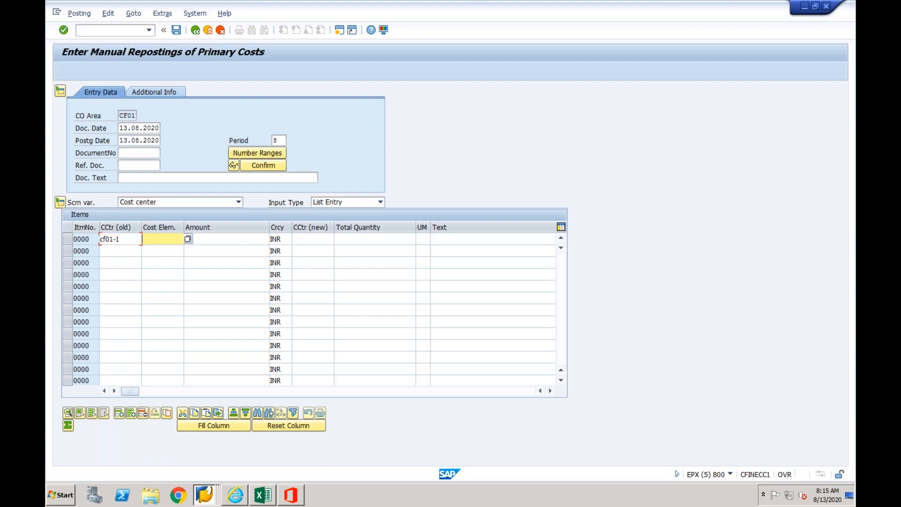
type("4000")
key("Tab")
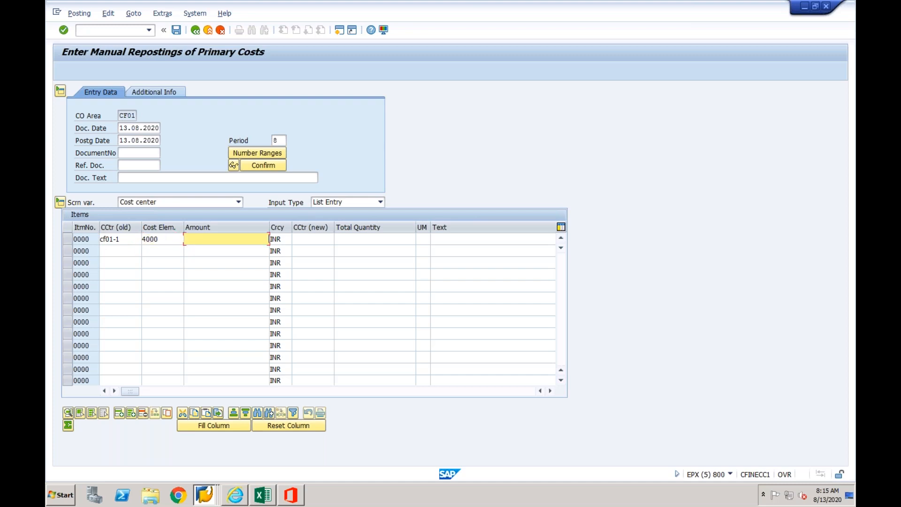
- Complete the reposting item with an amount of 500 INR and new cost center CF01-2, and post the document
type("500")
key("Tab")
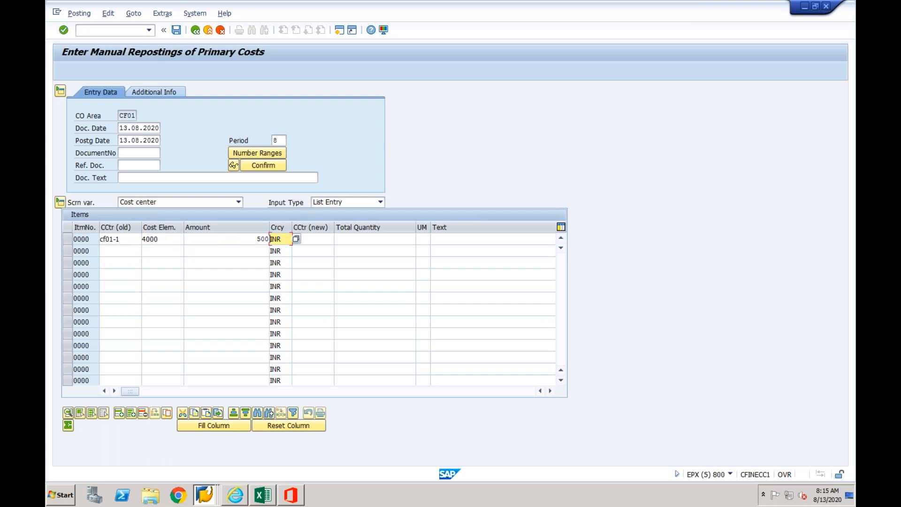
key("Tab")
type("c")
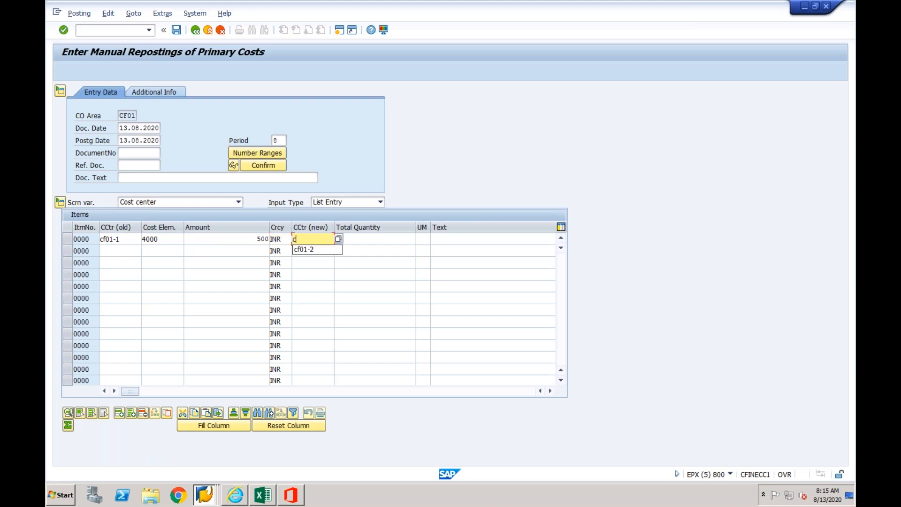
type("f01-2")
key("Return")
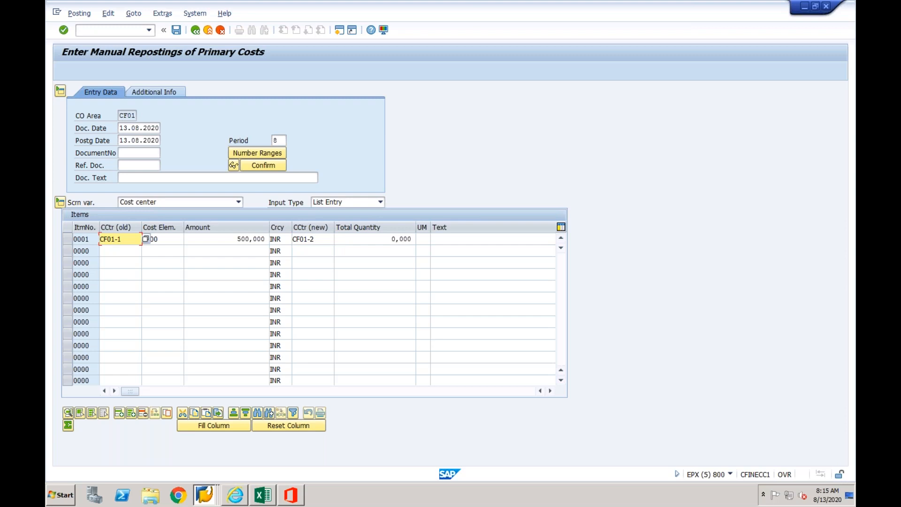
left_click(177, 31)
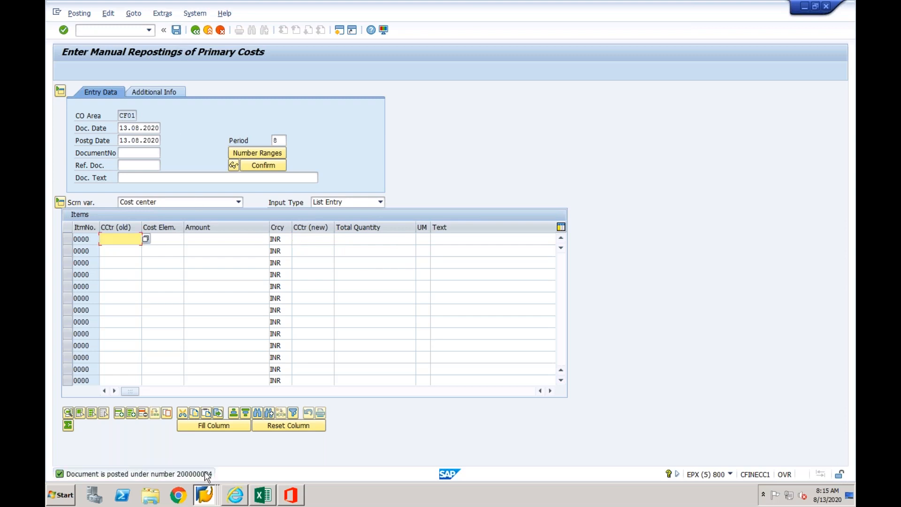
- Open the details of the posting message, select the posted document number, and close the details
double_click(207, 474)
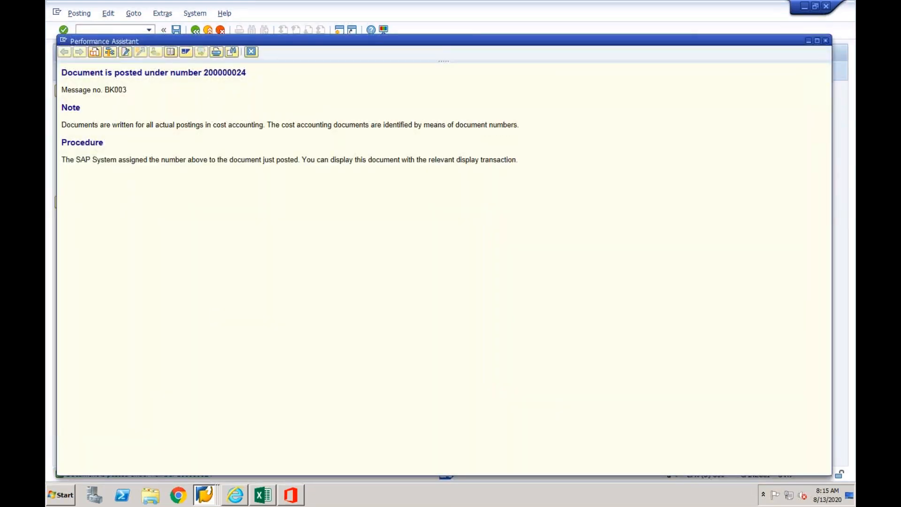
left_click_drag(205, 71, 248, 73)
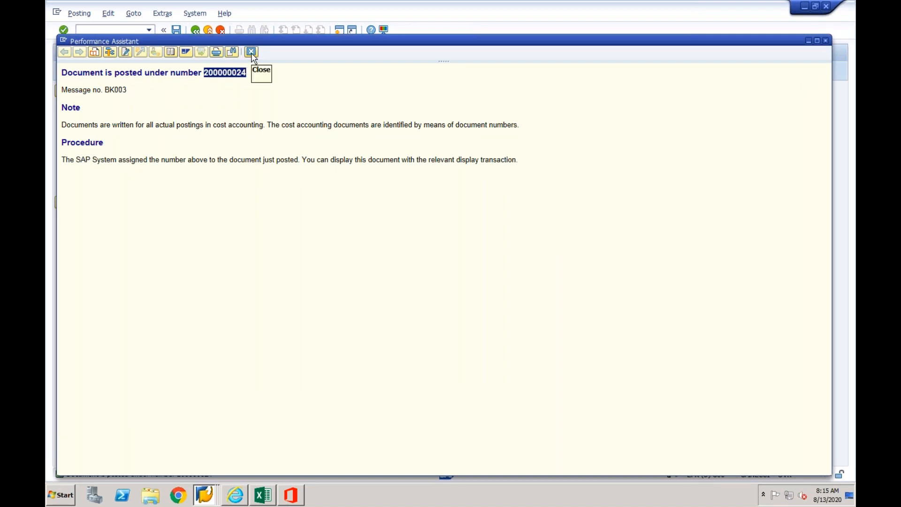
left_click(252, 53)
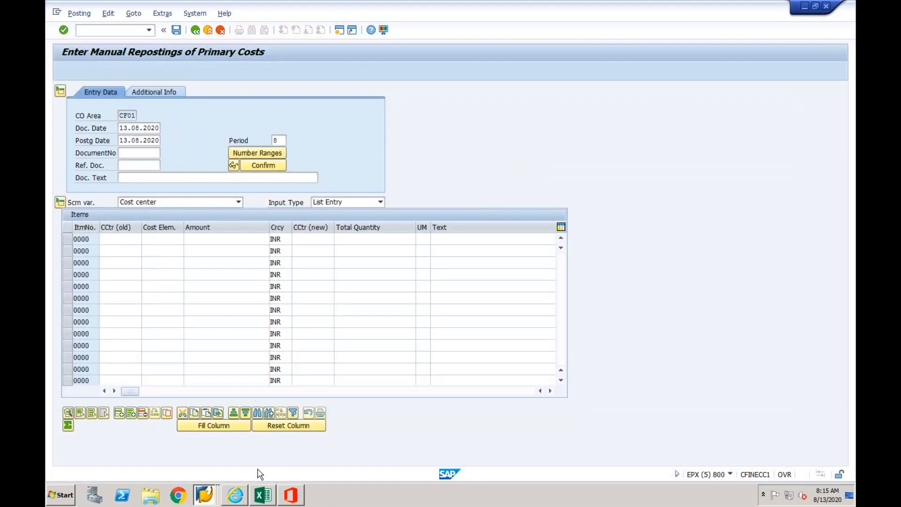
- Switch to the idle DV1 session on the SAP Easy Access screen and start the Interface Monitor with /n/aif/ifmon
right_click(205, 497)
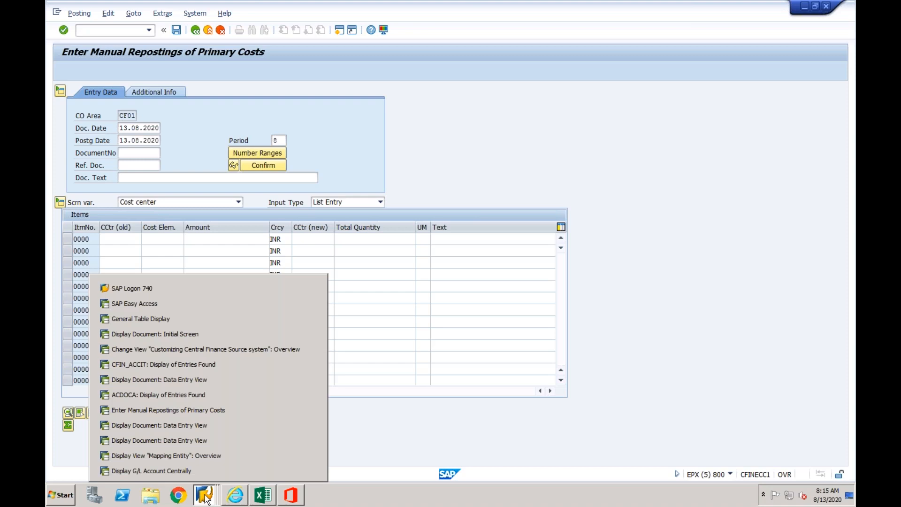
left_click(214, 429)
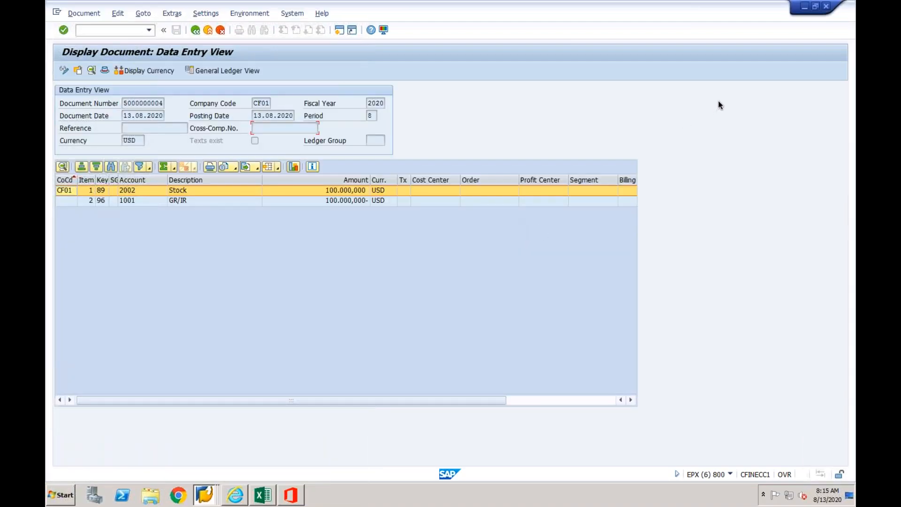
right_click(204, 495)
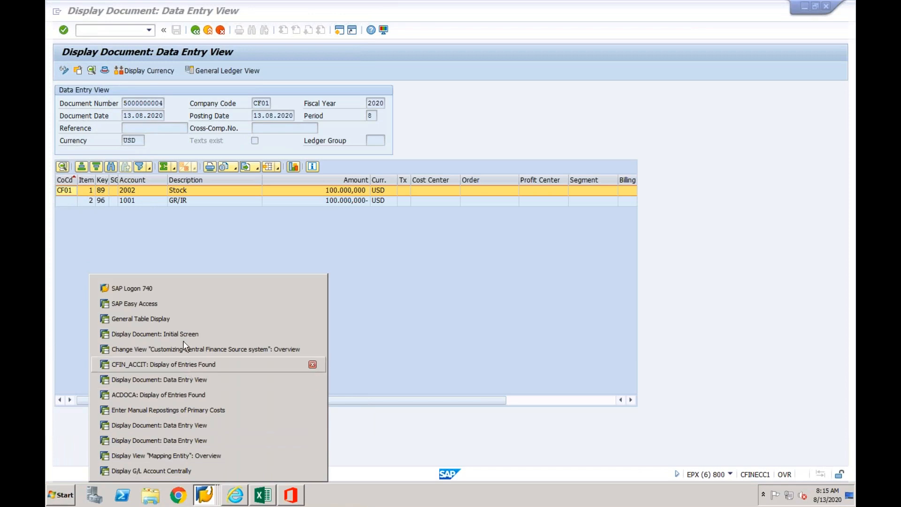
left_click(183, 304)
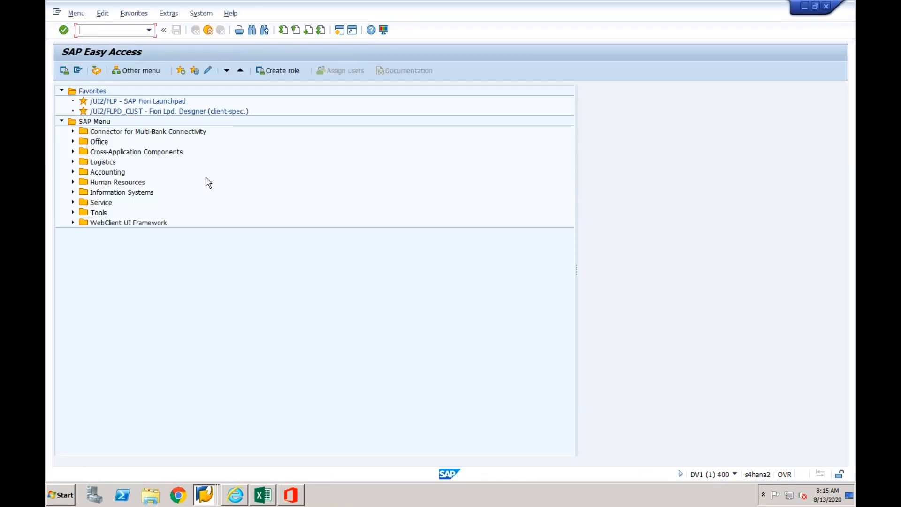
left_click(149, 30)
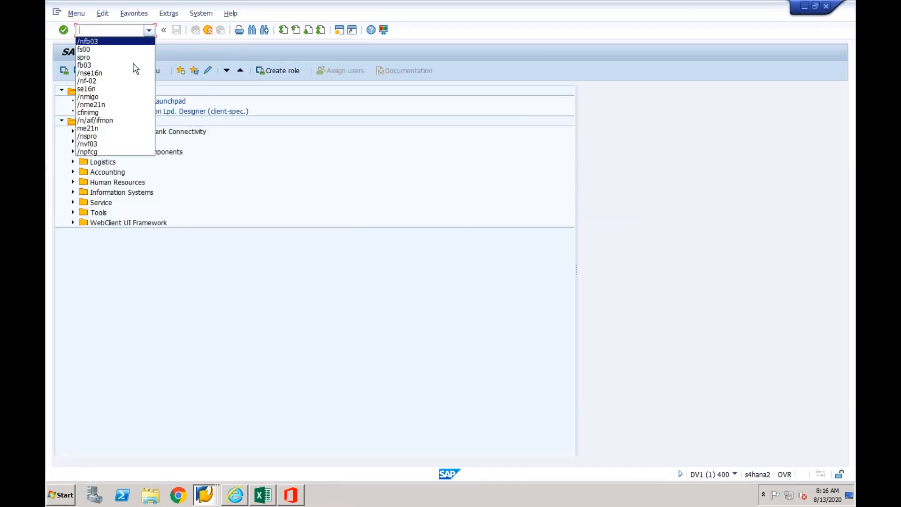
left_click(124, 122)
key("Return")
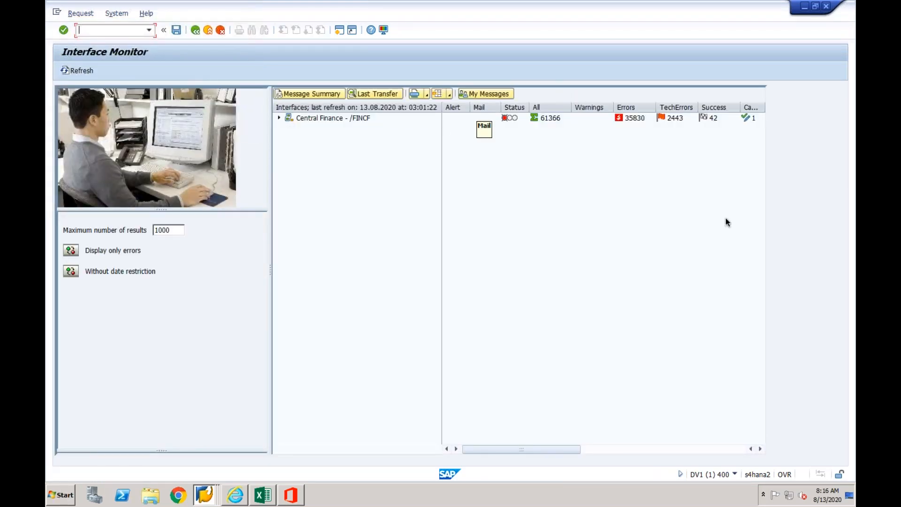
- Restrict the Interface Monitor to messages dated 13.08.2020 and expand the Central Finance /FINCF interfaces
left_click(71, 272)
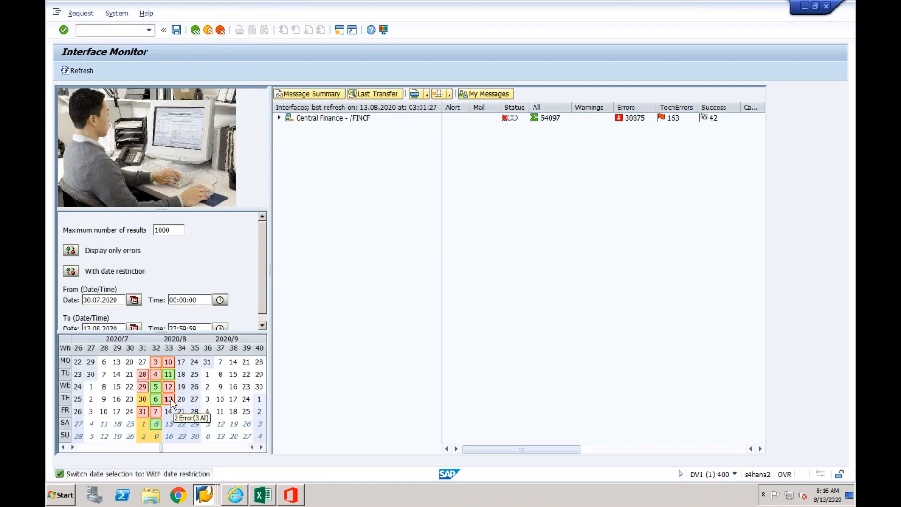
left_click(168, 399)
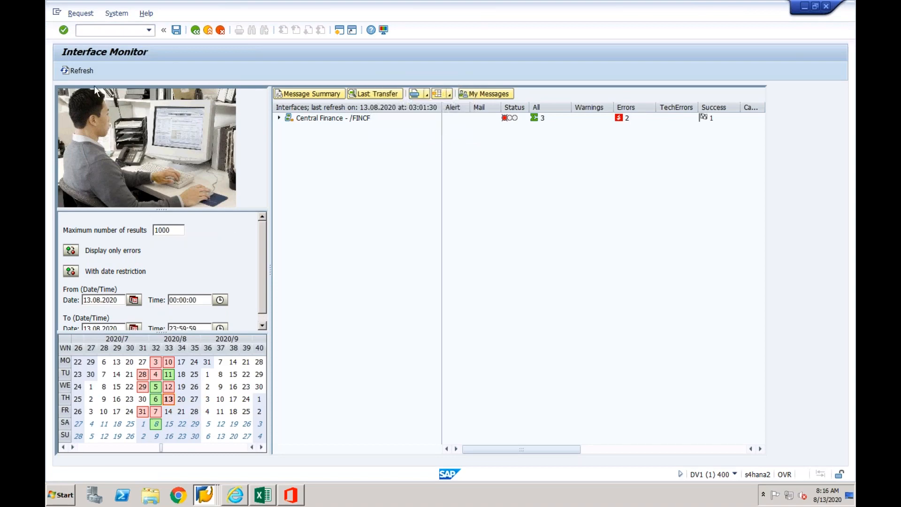
left_click(279, 121)
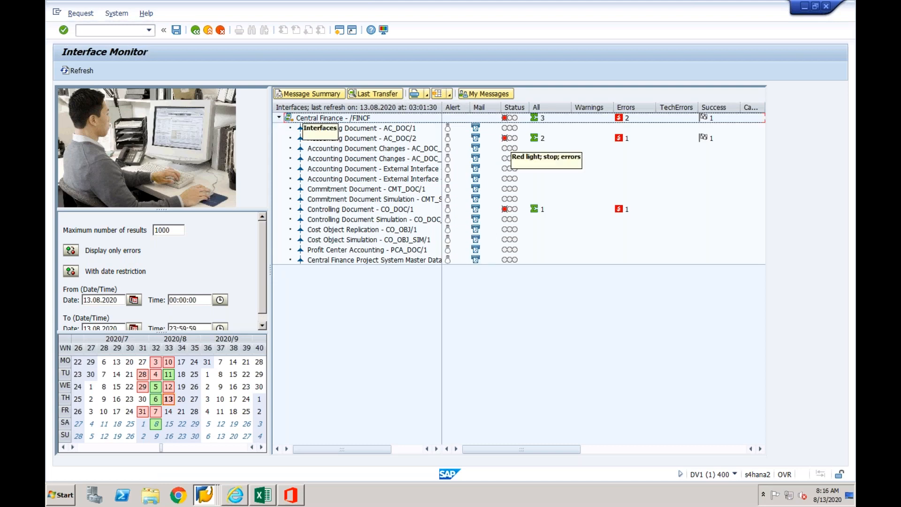
- Open error handling for Controlling Document CO_DOC/1 and display the log of its 13.08.2020 03:00:44 message
left_click(361, 211)
double_click(355, 216)
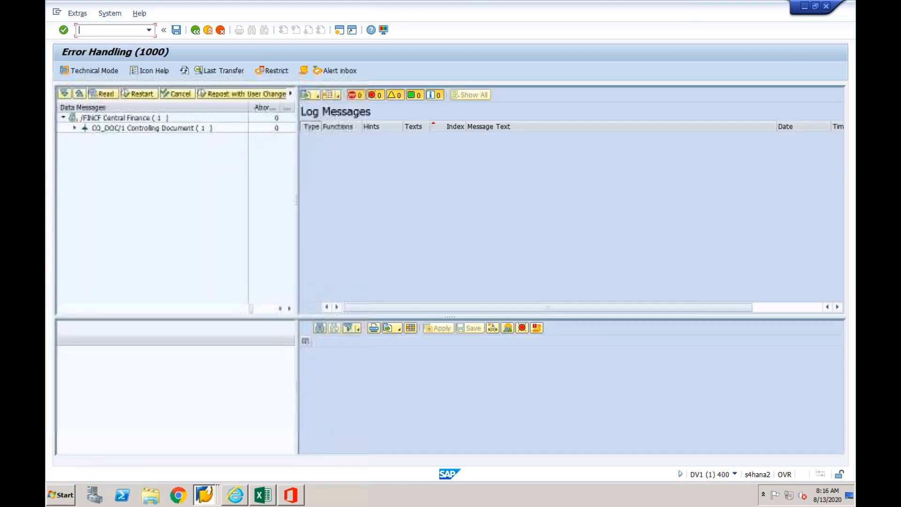
left_click(75, 128)
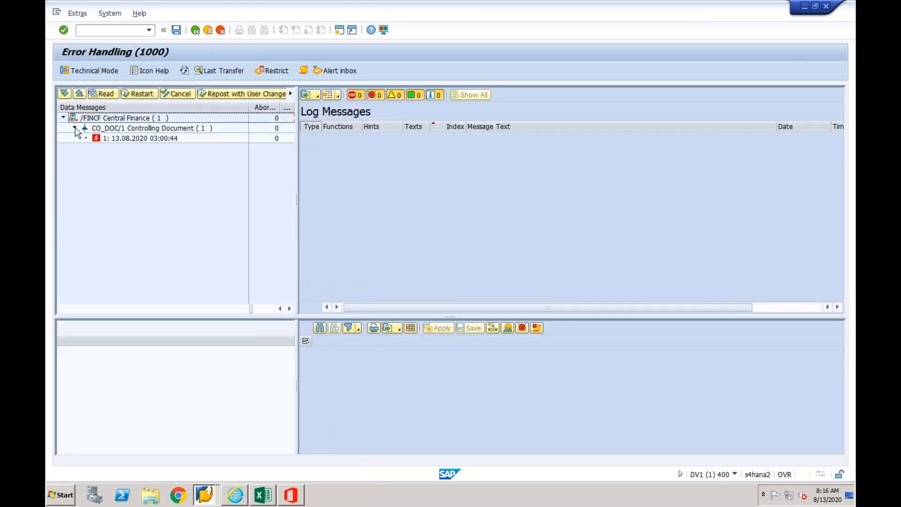
left_click(106, 139)
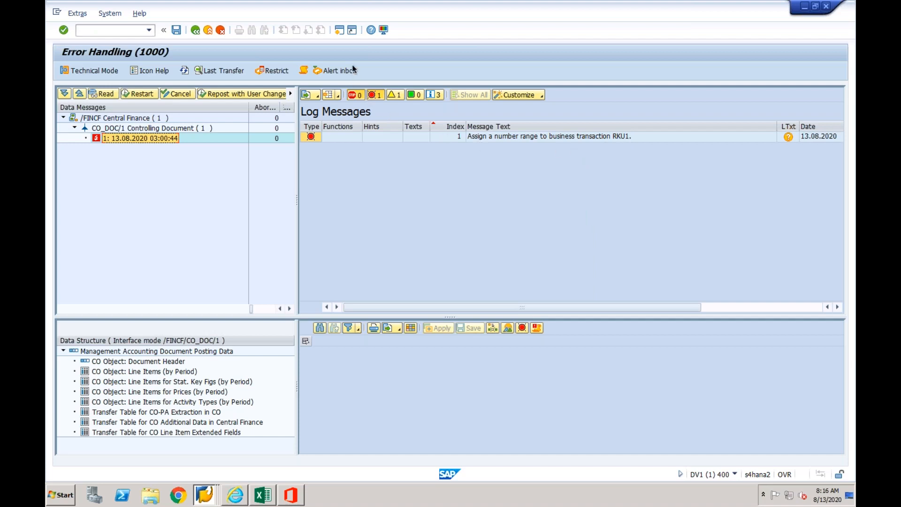
- Switch to the DV1 session showing the G/L account and start number range maintenance for CO documents with /nkank
left_click(206, 496)
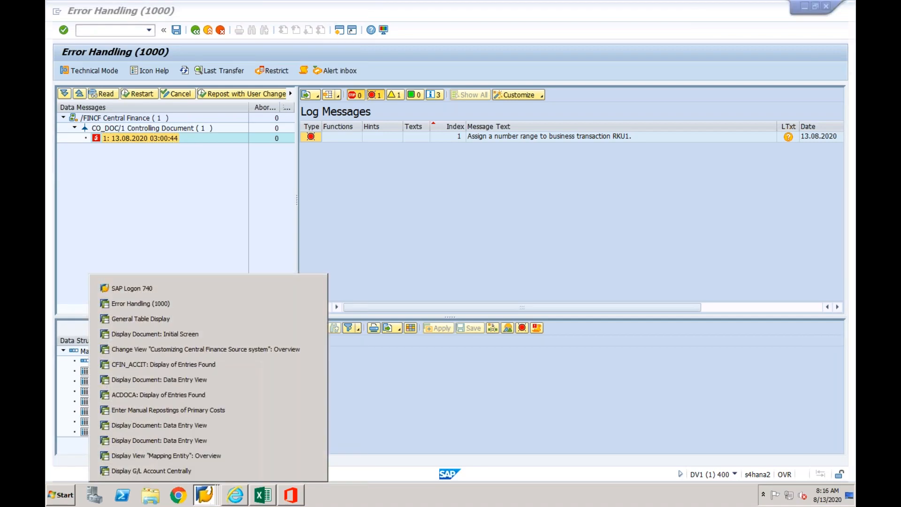
left_click(205, 472)
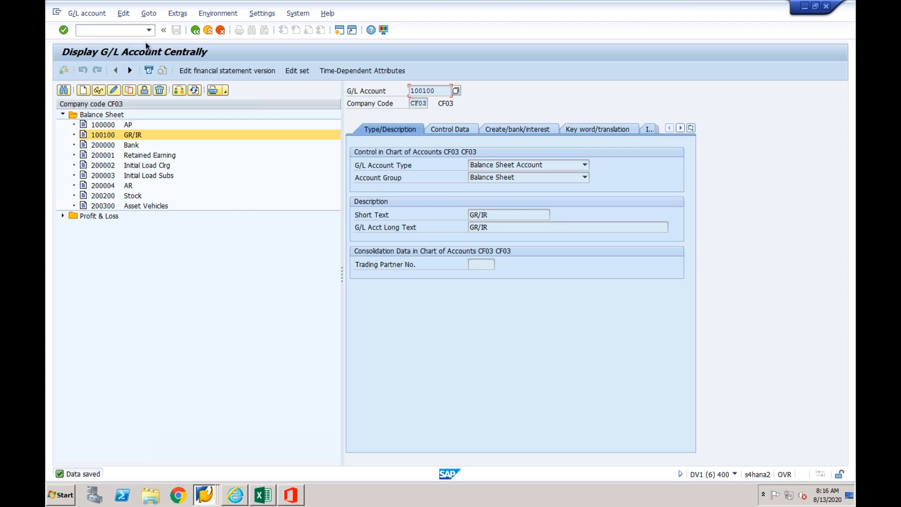
left_click(125, 31)
type("/nkank")
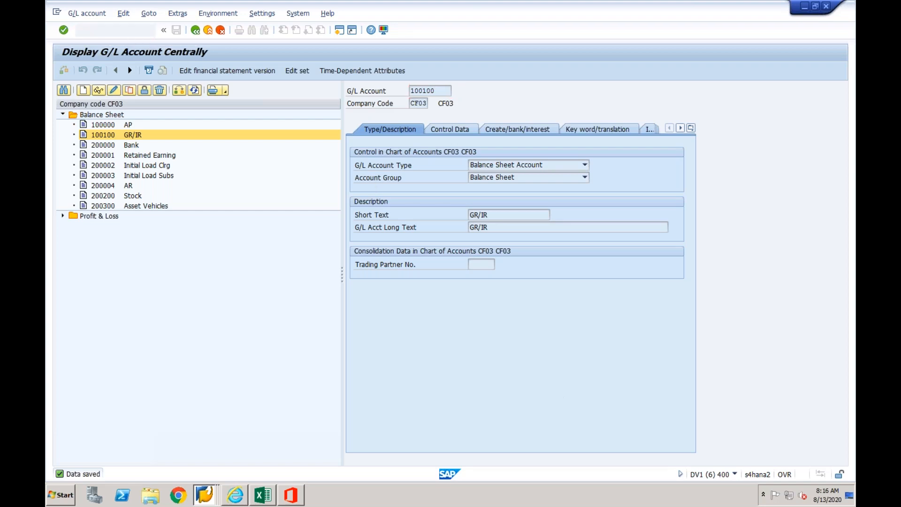
key("Return")
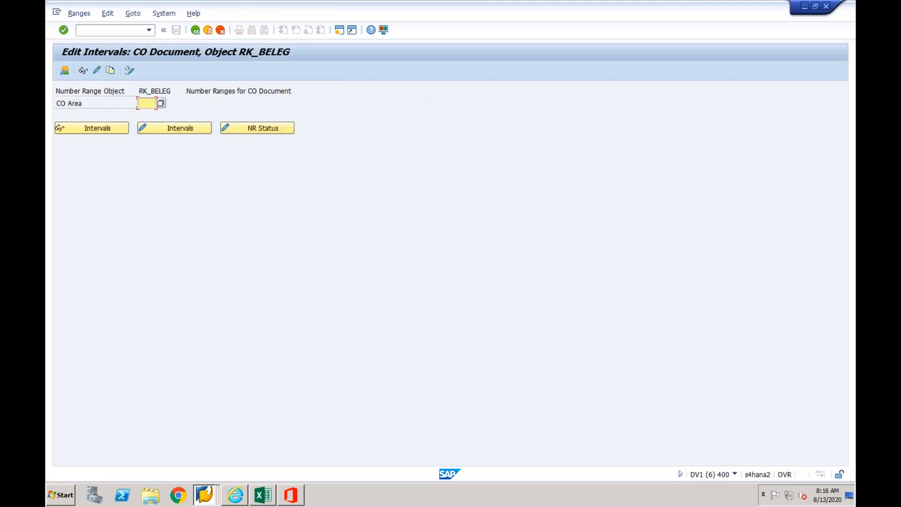
- Try to copy the CO document number ranges from controlling area 0001 to CF03
left_click(110, 70)
type("0001")
left_click(143, 191)
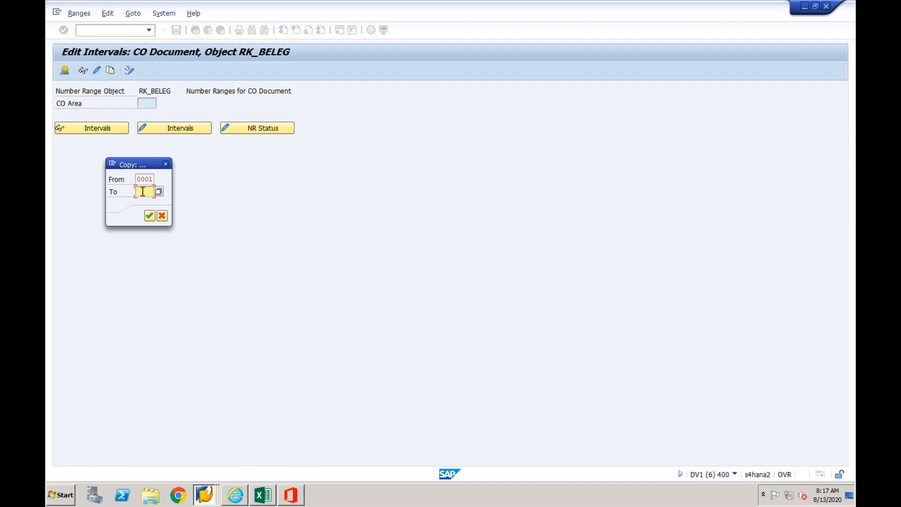
type("CO0")
type("3")
left_click(149, 215)
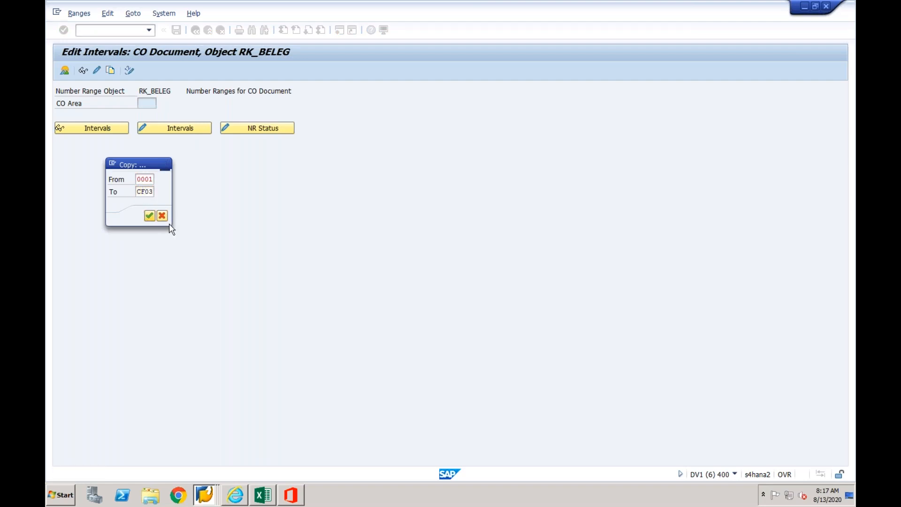
left_click(362, 339)
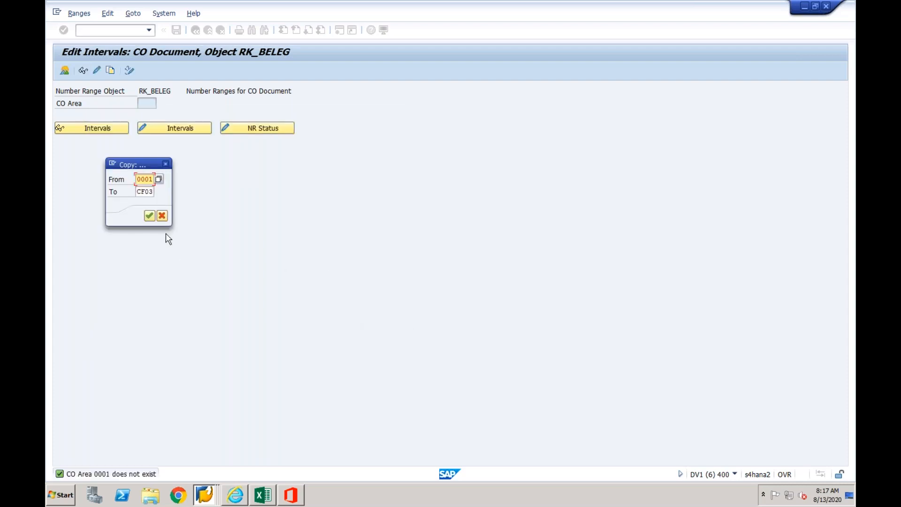
- Choose controlling area 1000 (MHLN Group) as the copy source and copy its number ranges to CF03
left_click(159, 179)
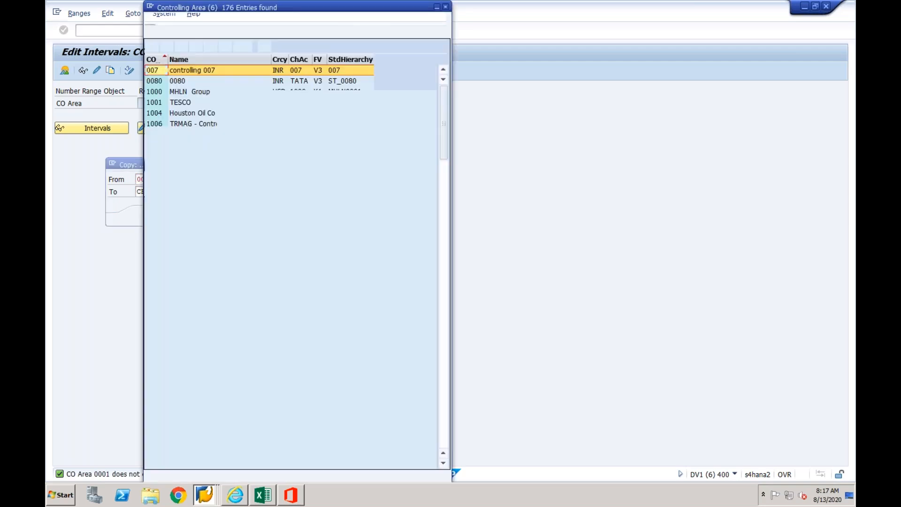
double_click(208, 92)
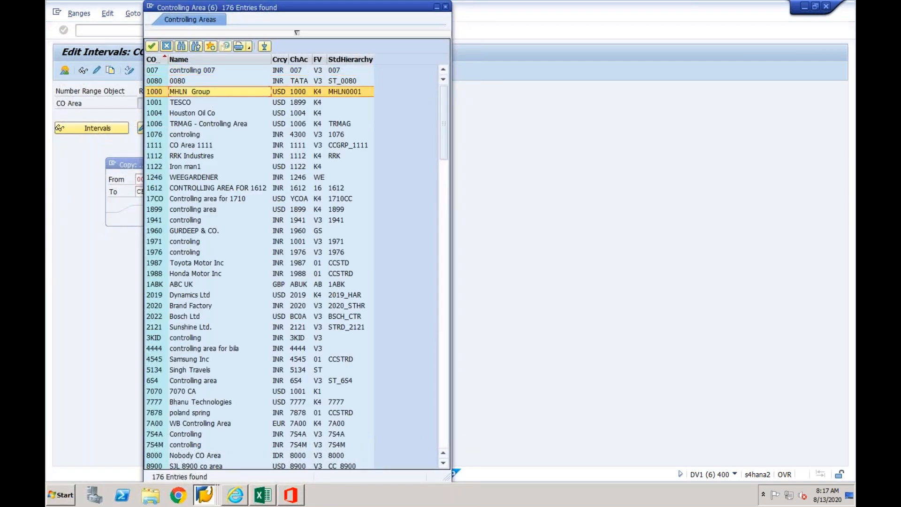
key("Return")
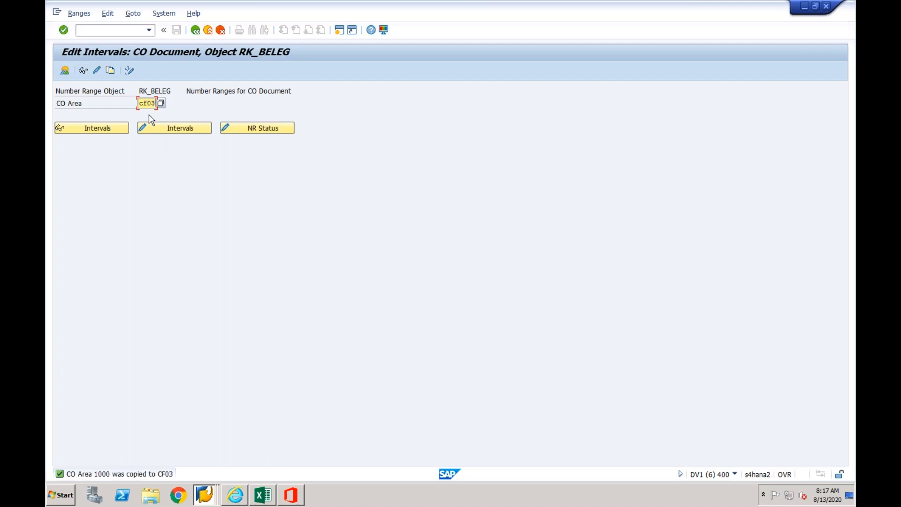
- Review the number range intervals of controlling area CF03 and display the group overview for RK_BELEG
left_click(161, 131)
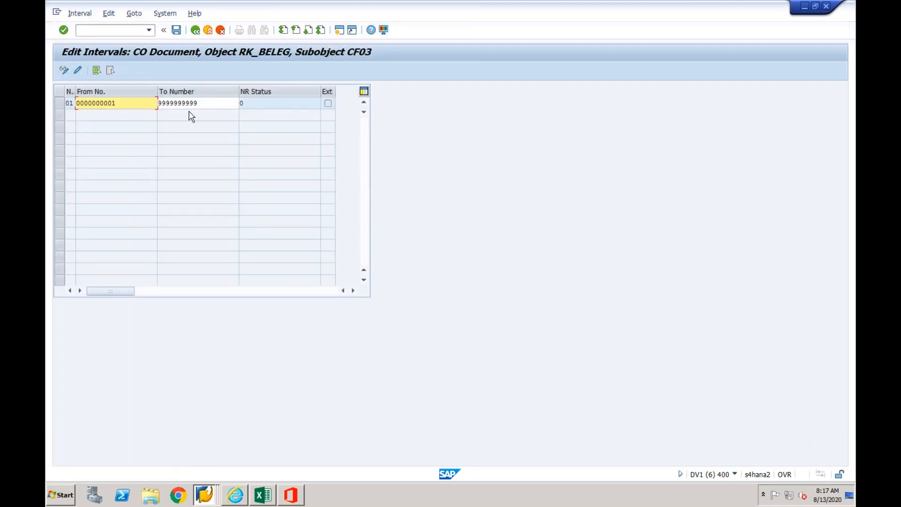
left_click(195, 31)
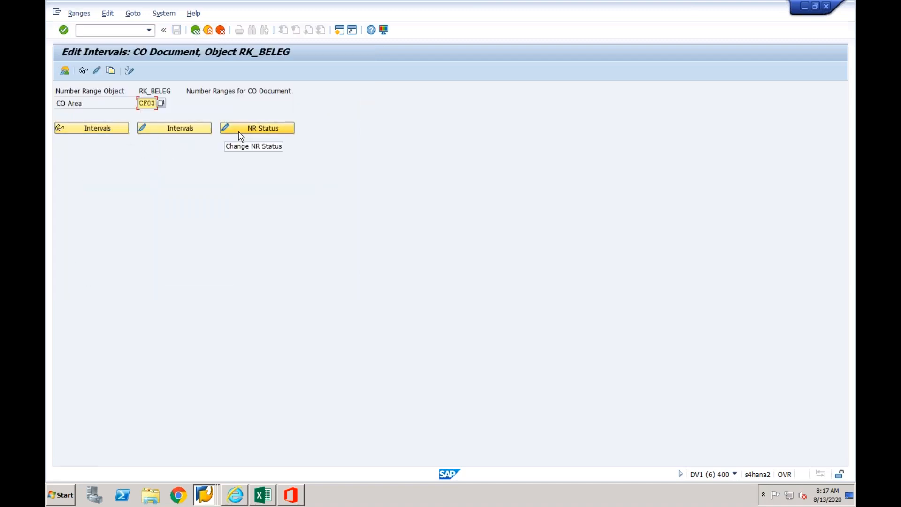
left_click(65, 71)
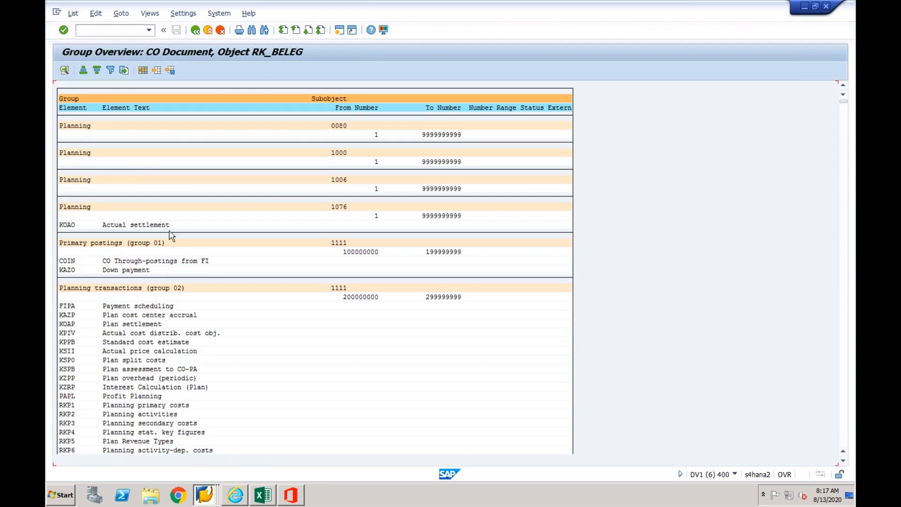
left_click(166, 261)
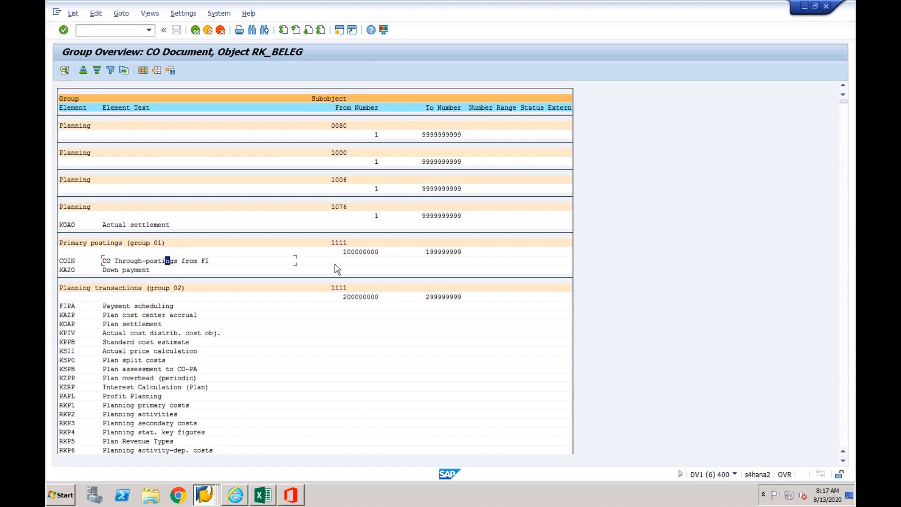
left_click(369, 252)
- Return to the Error Handling session and restart the failed controlling document message
left_click(204, 495)
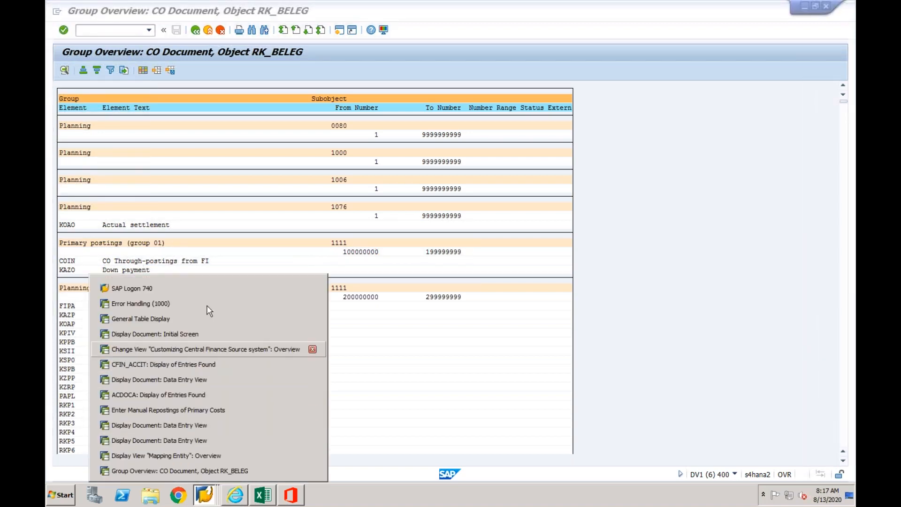
left_click(205, 303)
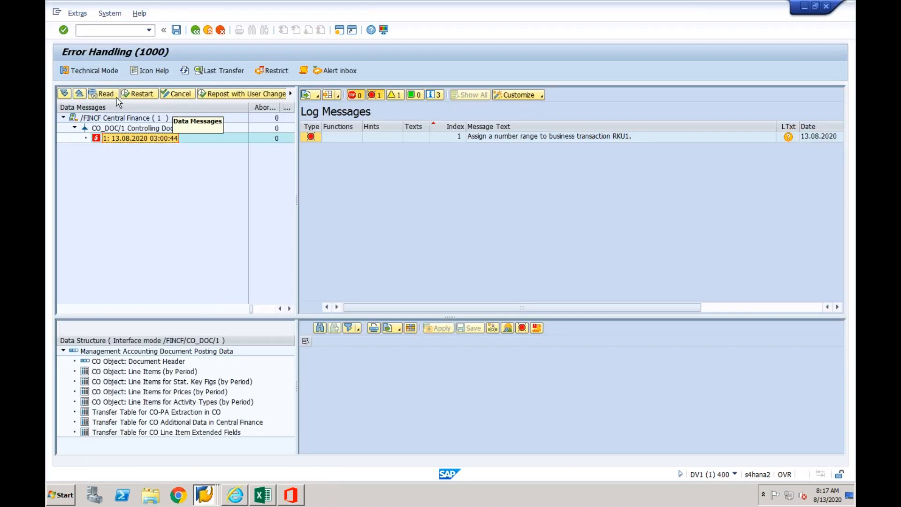
left_click(138, 94)
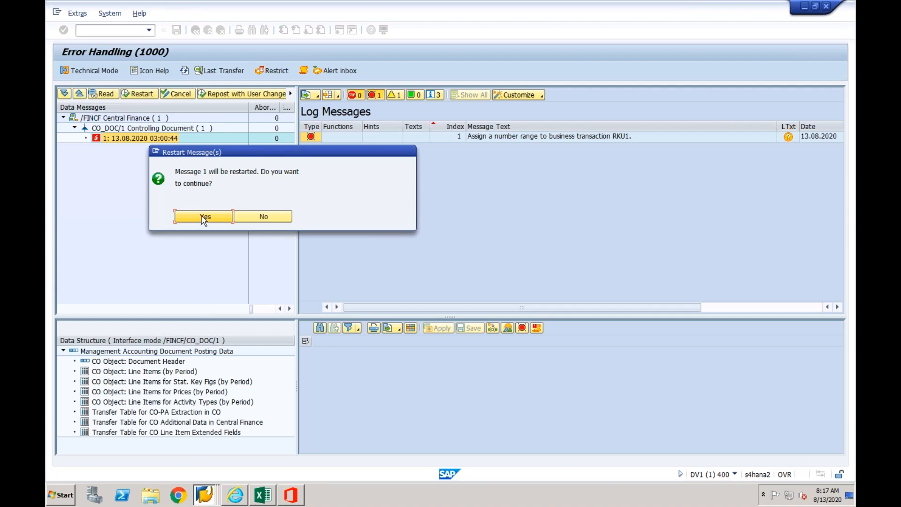
key("Return")
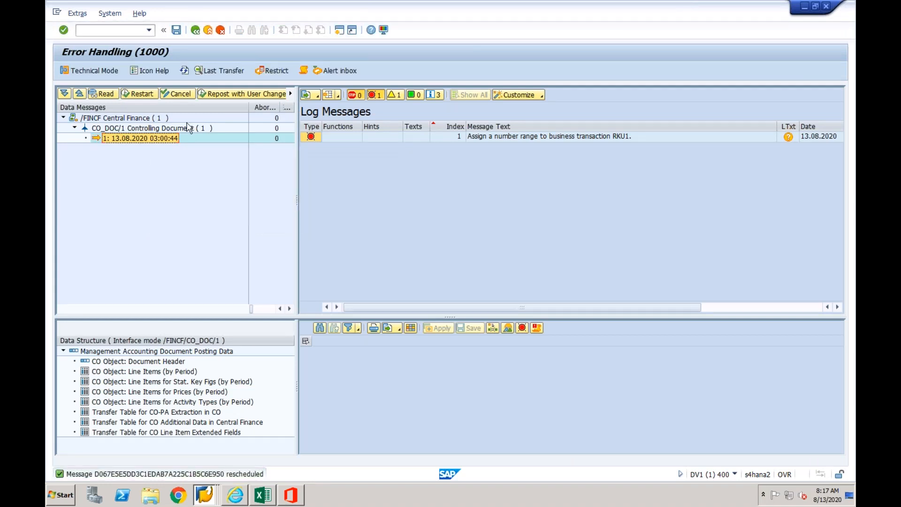
- Reload the CO_DOC/1 messages and display the log of the restarted controlling document message
left_click(196, 72)
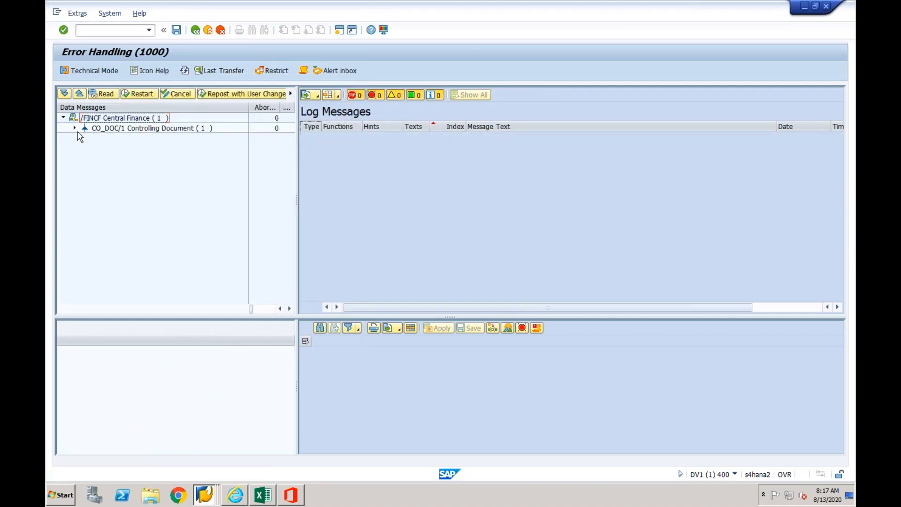
left_click(74, 128)
left_click(111, 138)
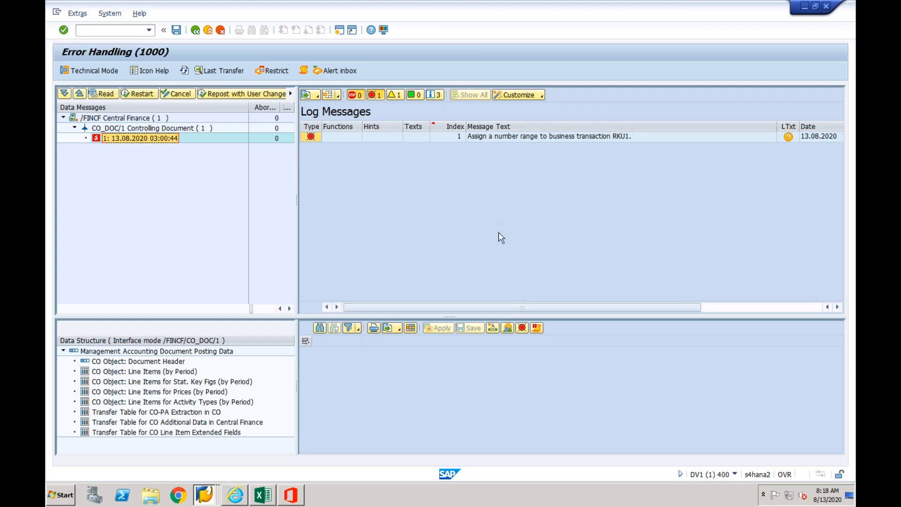
- Return to the RK_BELEG group overview session and search the list for business transaction RKU1
left_click(204, 495)
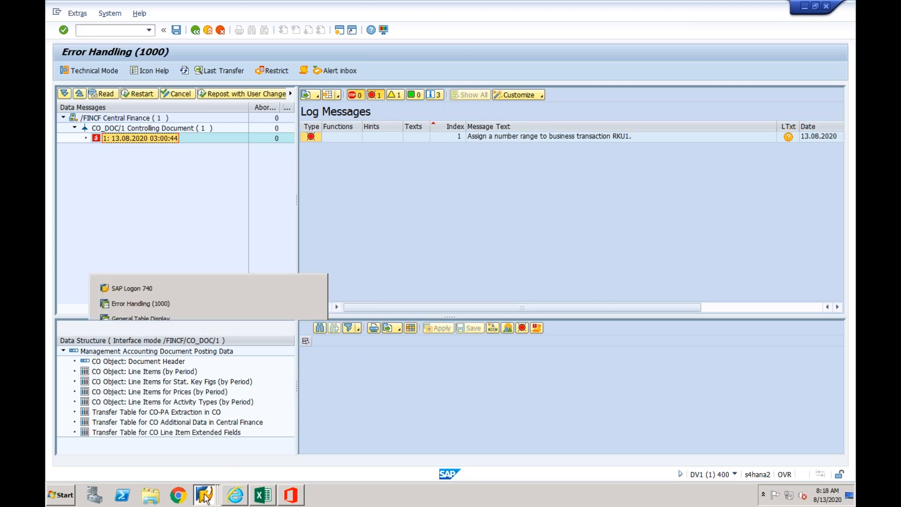
left_click(197, 470)
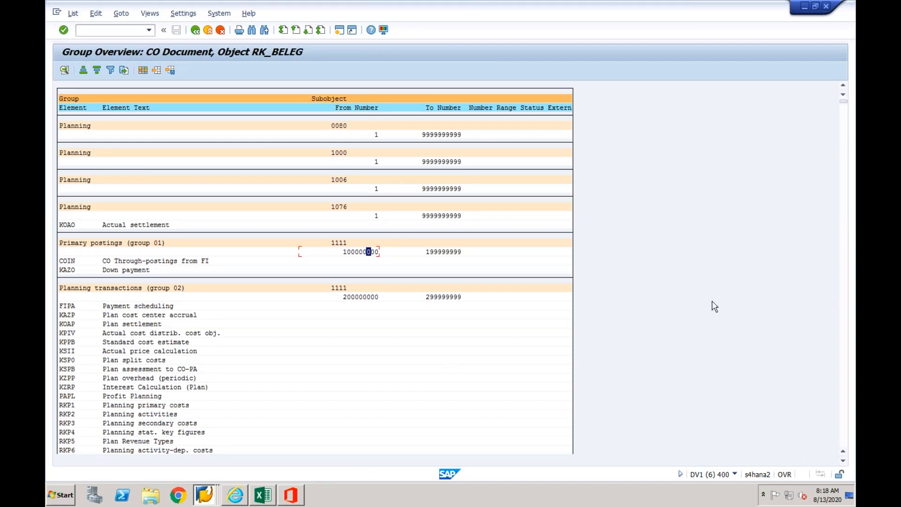
key("ctrl+f")
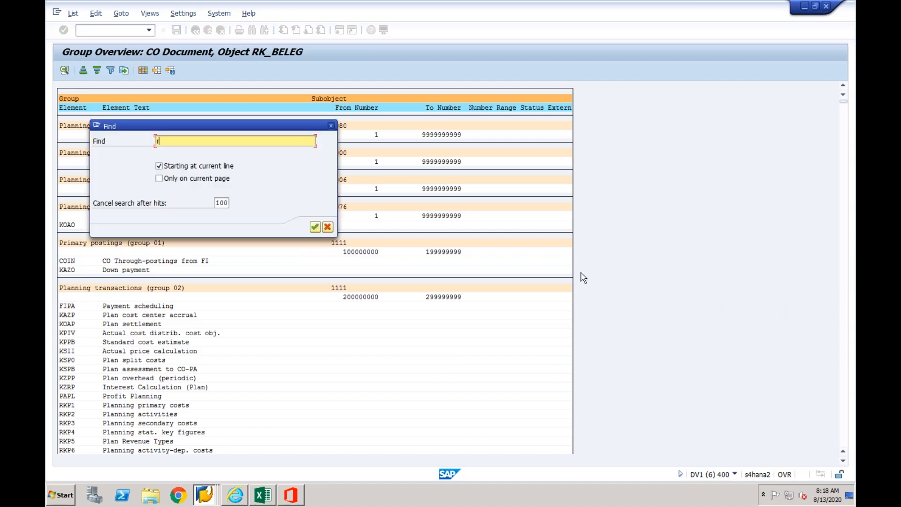
key("Return")
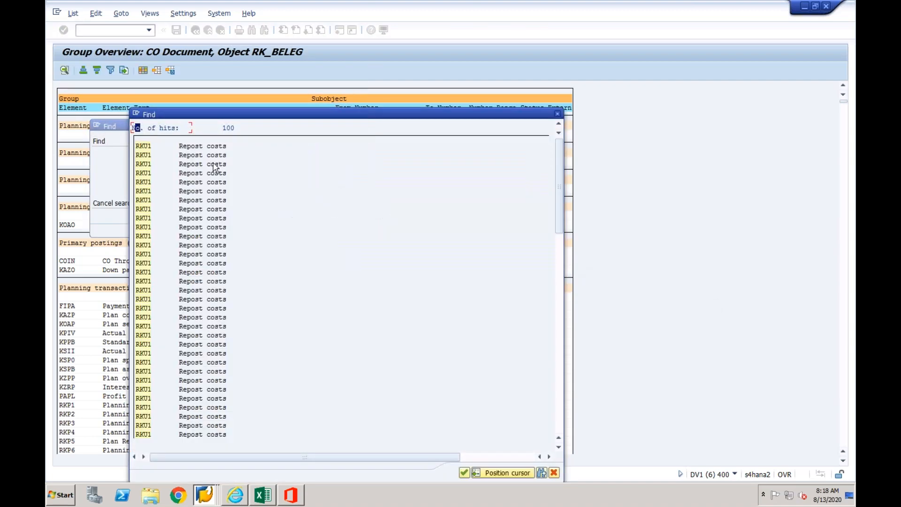
- Leave the RK_BELEG group overview, open the groups of controlling area CF03 for change and locate element RKU1
key("Return")
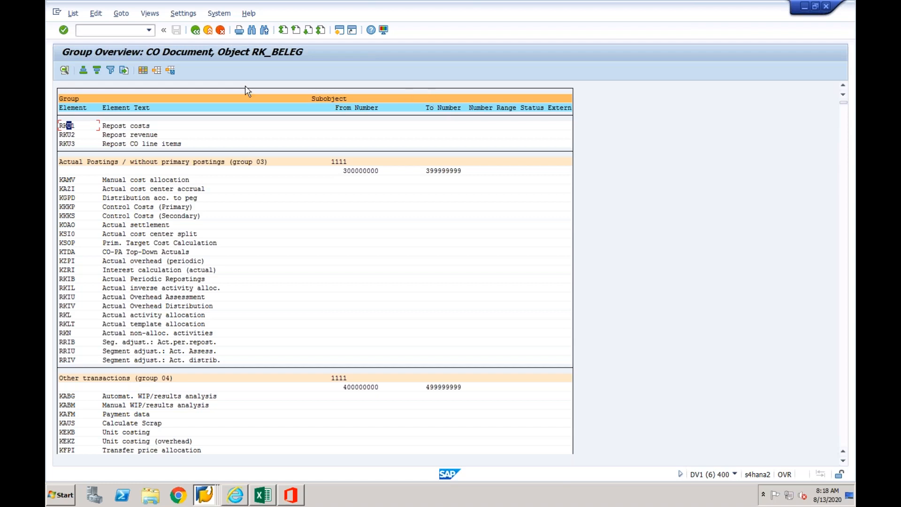
left_click(194, 31)
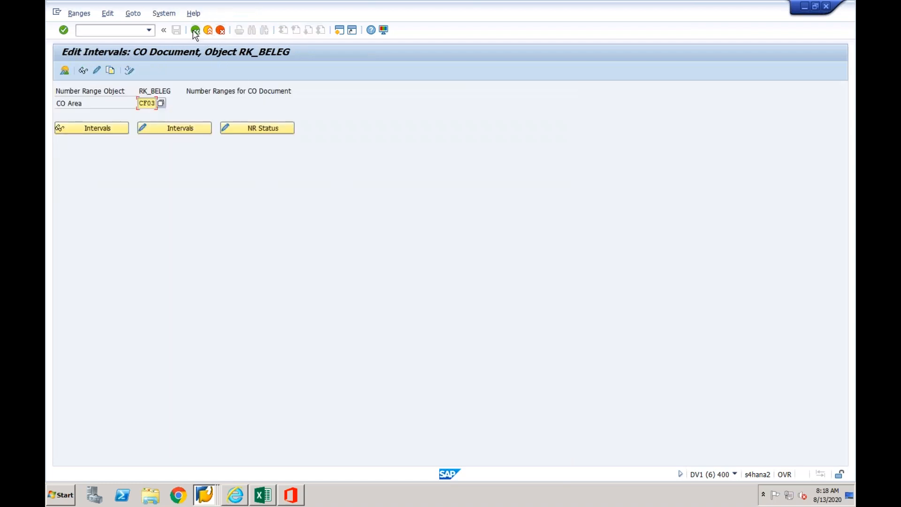
left_click(97, 70)
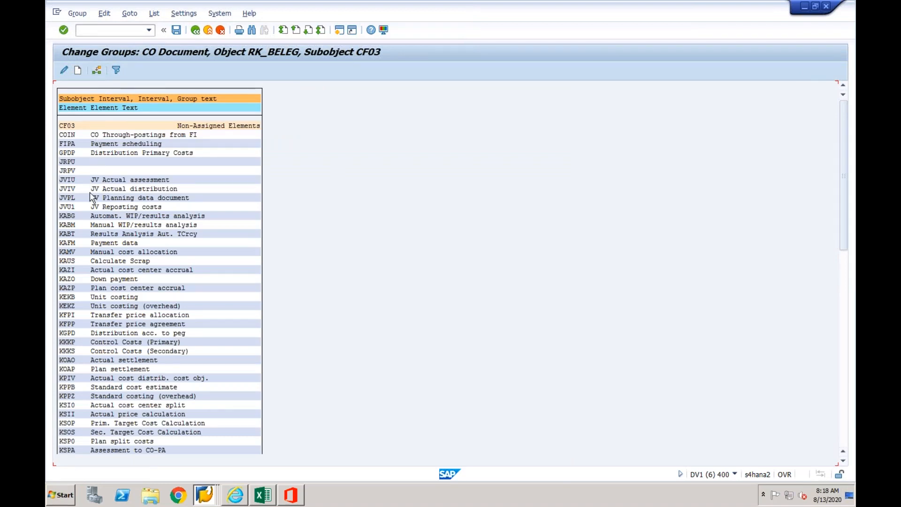
key("ctrl+f")
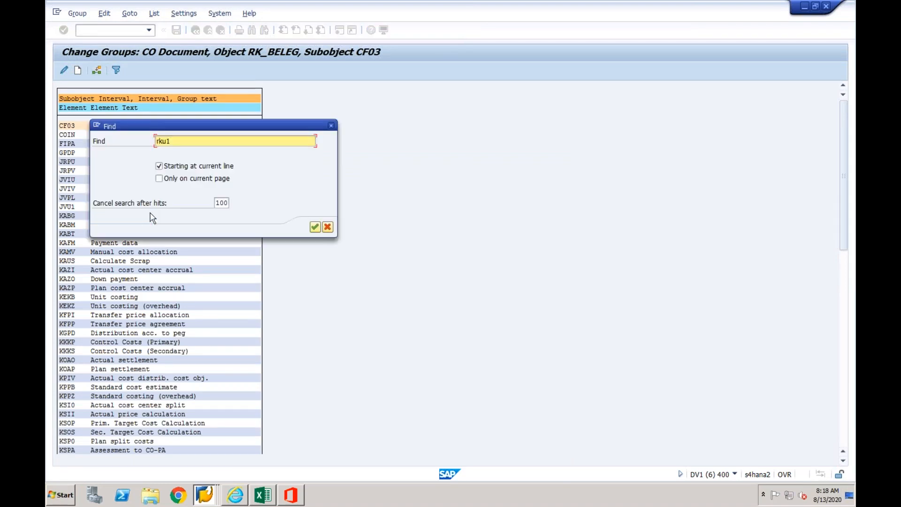
left_click(314, 227)
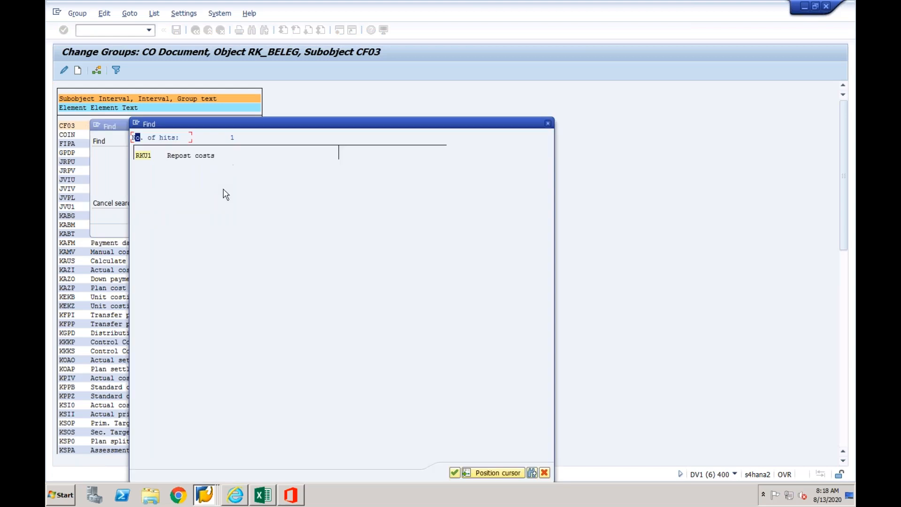
left_click(145, 159)
- Assign element RKU1 to CF03 number range 01 (Planning) and save the group change
left_click(96, 73)
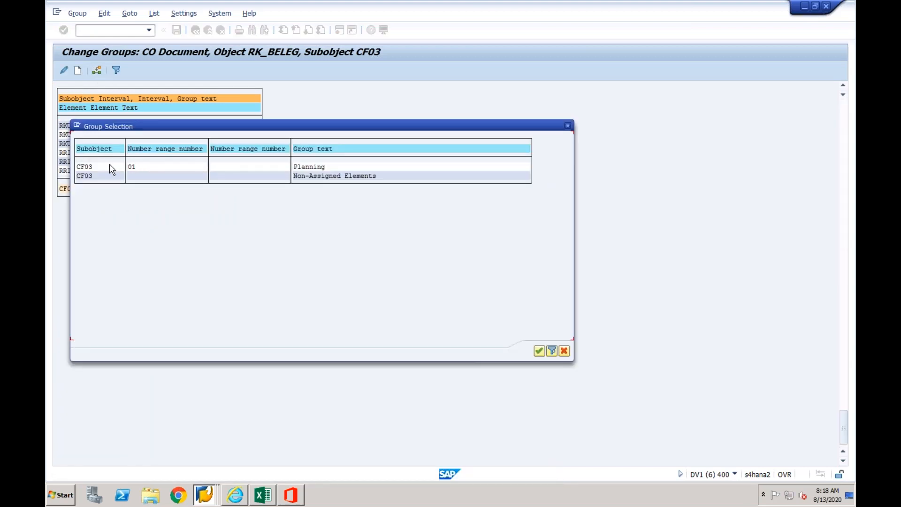
double_click(110, 168)
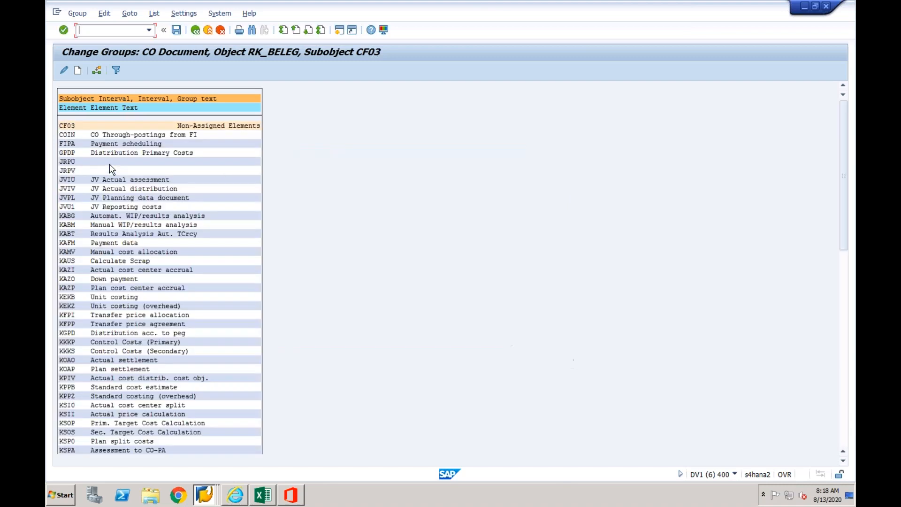
left_click(177, 31)
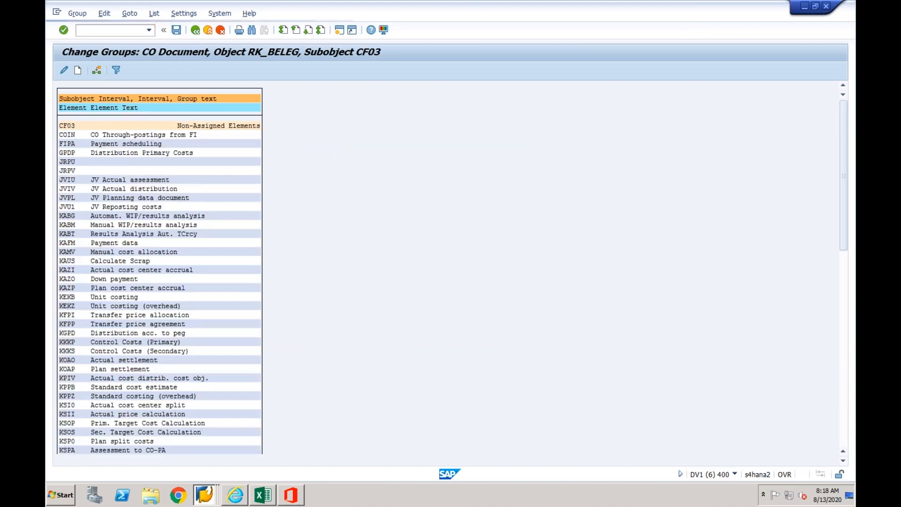
- Switch back to the Error Handling session and restart the controlling document message with the RKU1 number range error
left_click(204, 494)
left_click(204, 296)
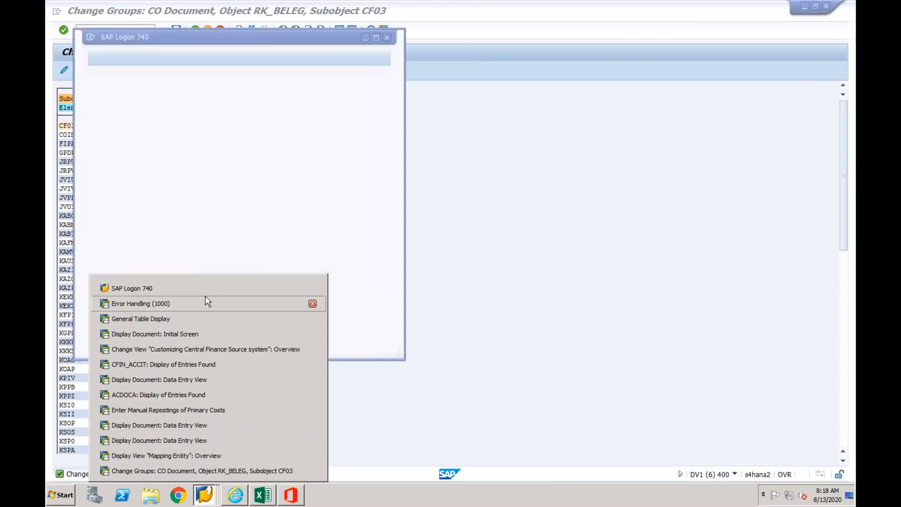
left_click(209, 490)
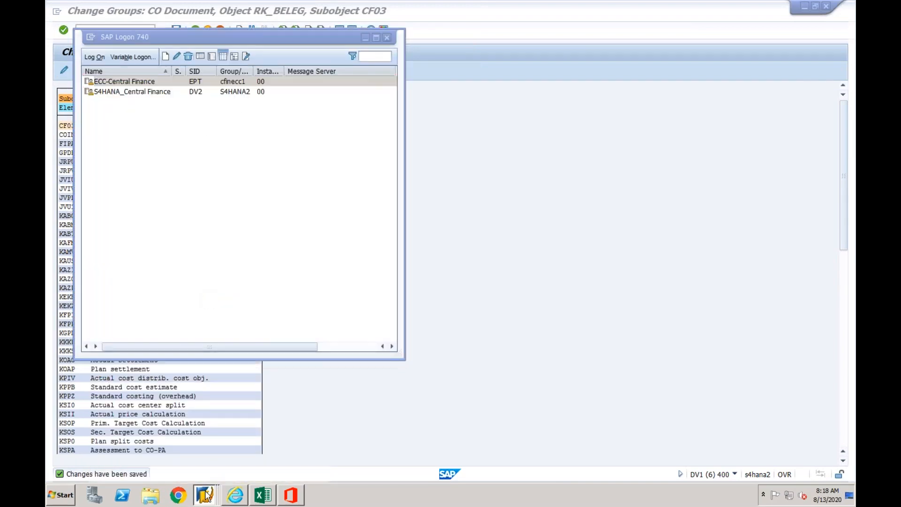
left_click(193, 304)
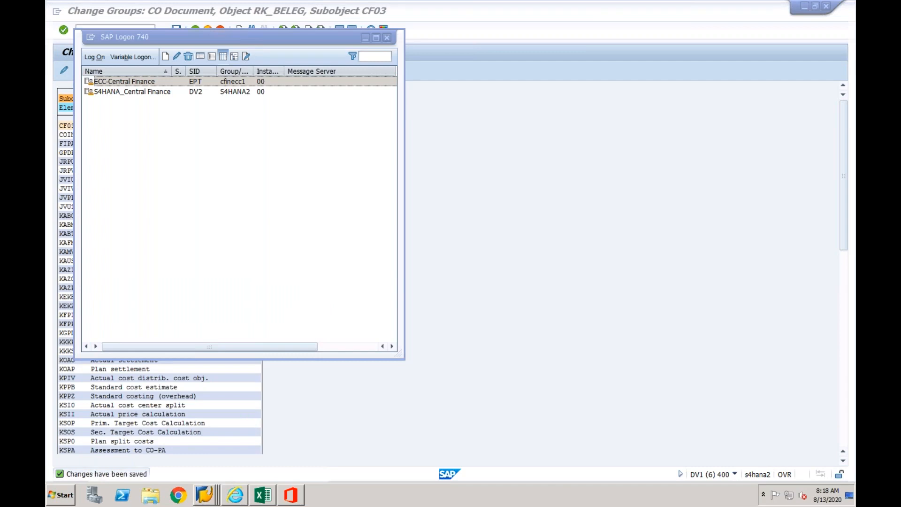
left_click(140, 95)
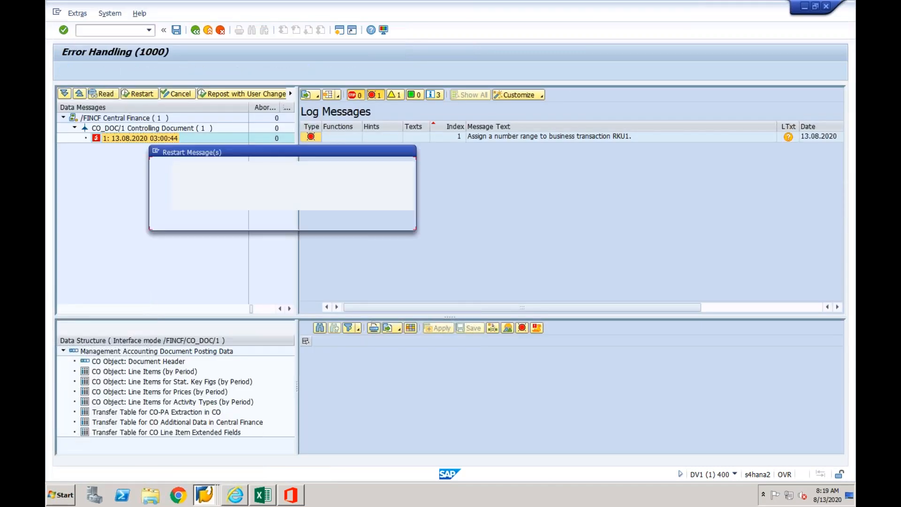
left_click(201, 218)
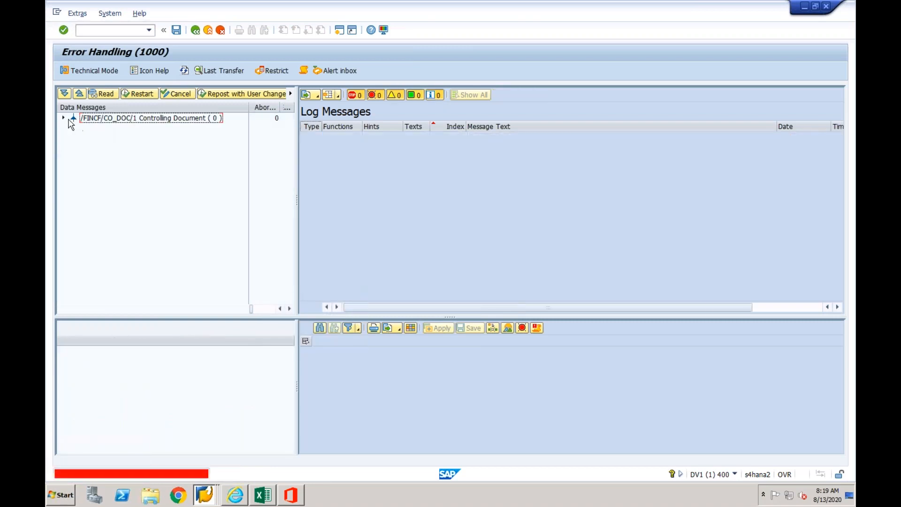
- Reopen the CO_DOC/1 messages from the Interface Monitor and examine the accounting document entries in the restarted message's log
left_click(64, 119)
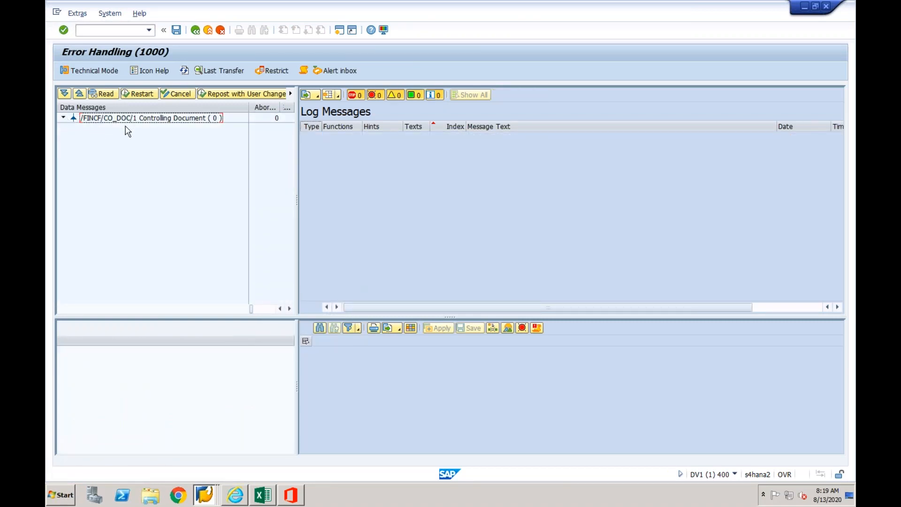
left_click(195, 31)
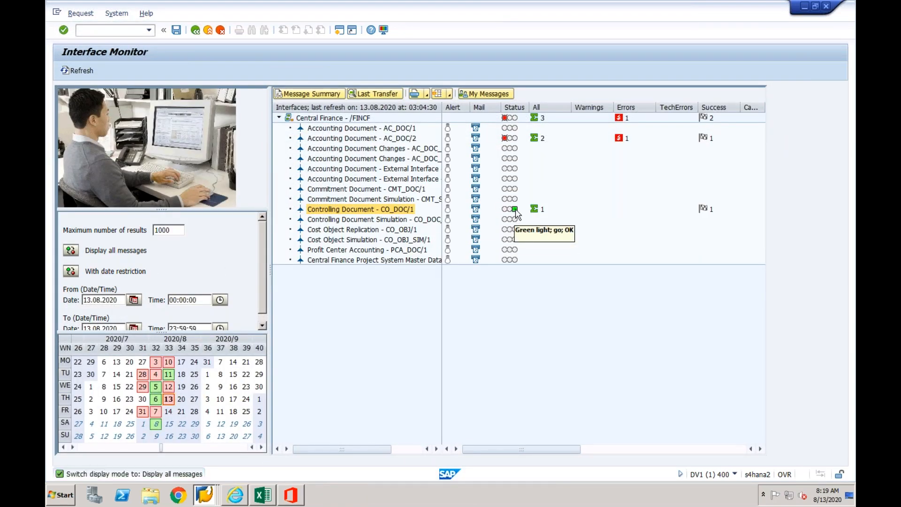
double_click(344, 210)
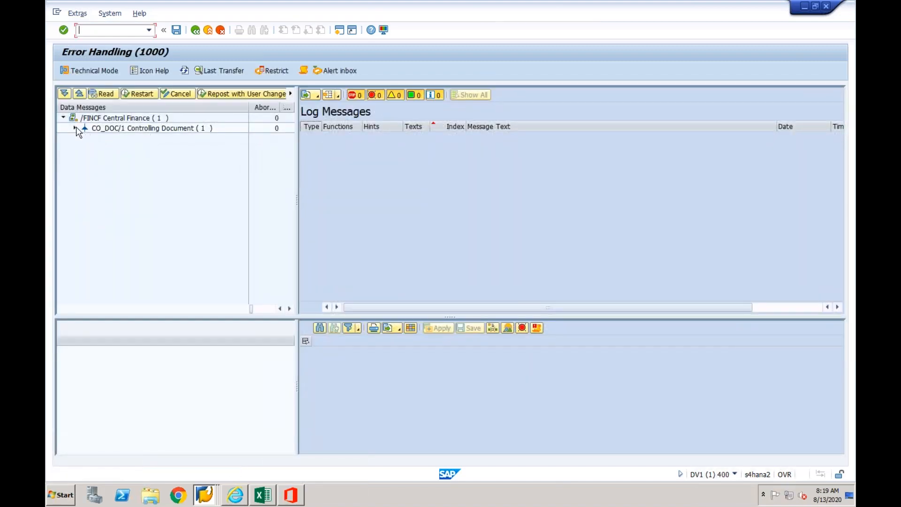
left_click(75, 128)
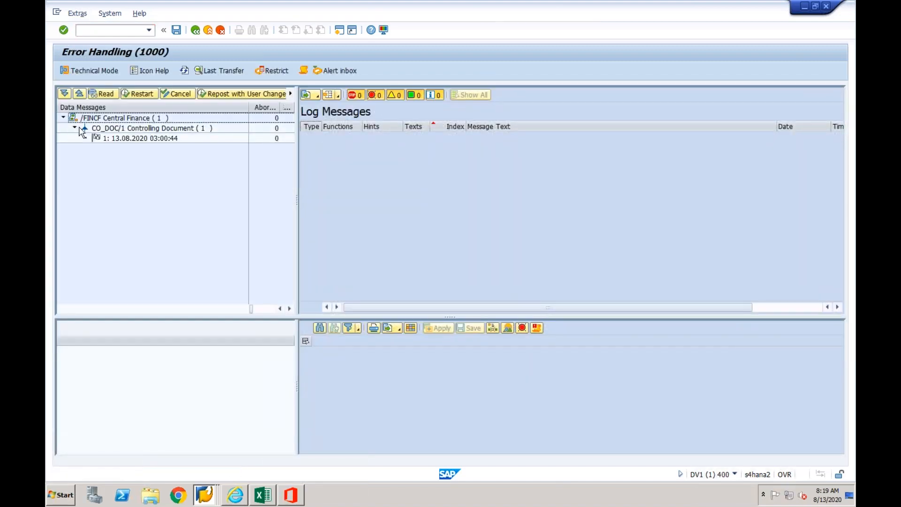
left_click(119, 140)
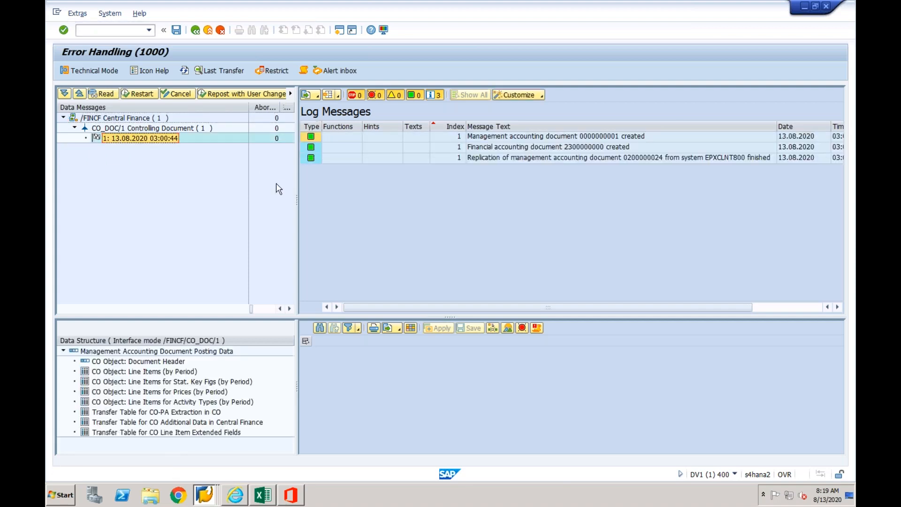
left_click(600, 150)
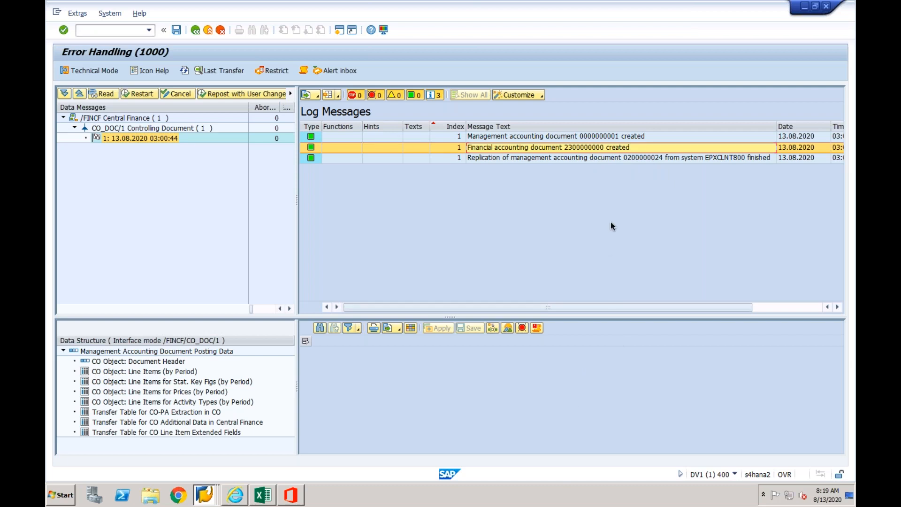
left_click(601, 136)
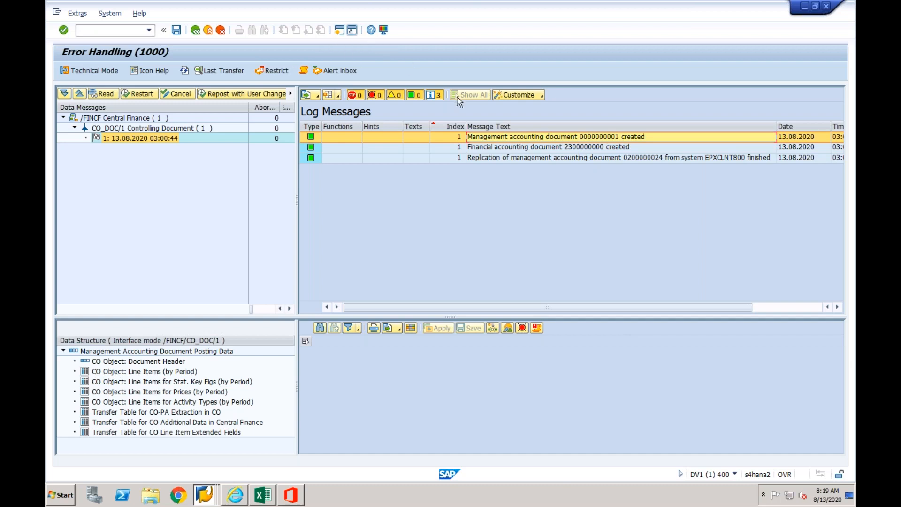
left_click(567, 148)
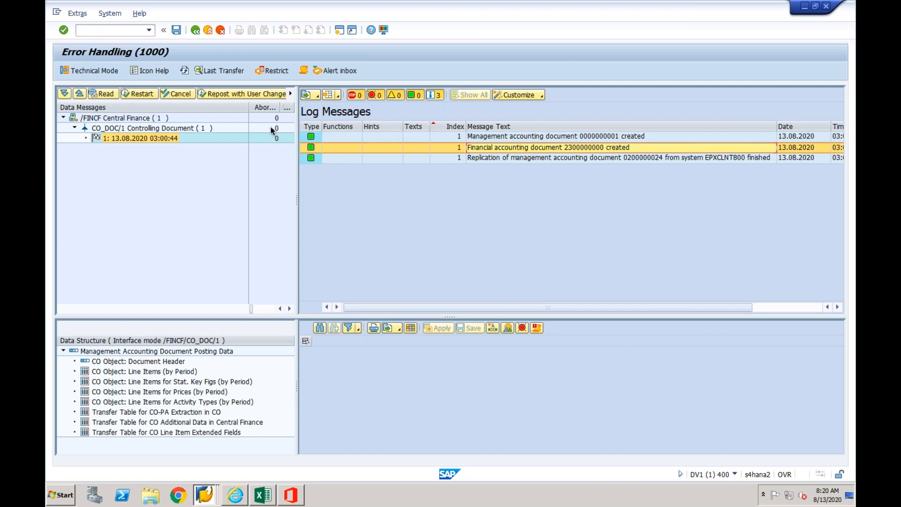
- Start transaction FB03 and list the documents of company code CF03 with entry date 13.08.2020
left_click(127, 31)
type("/nfb03")
key("Return")
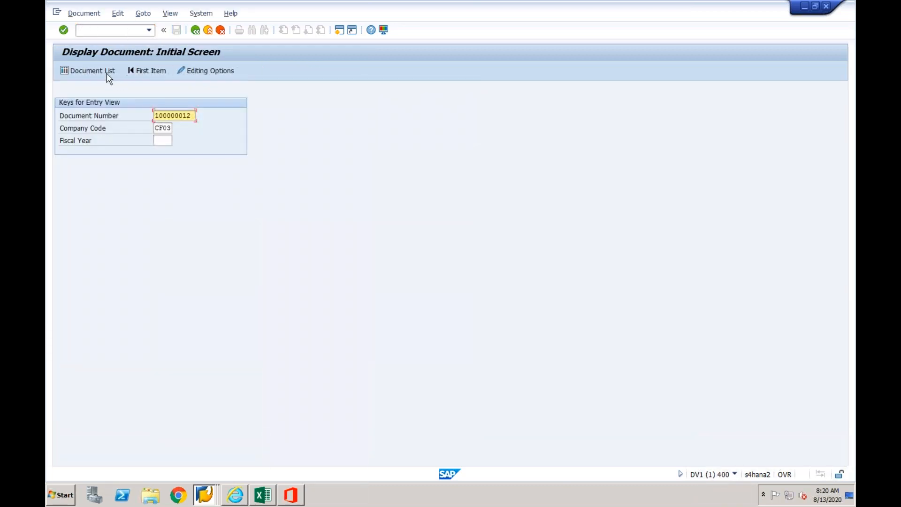
left_click(109, 76)
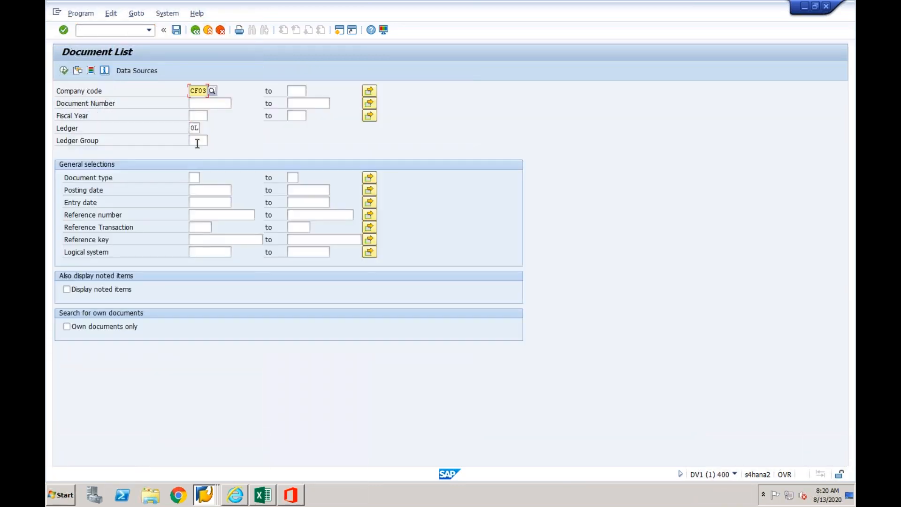
left_click(207, 203)
left_click(211, 212)
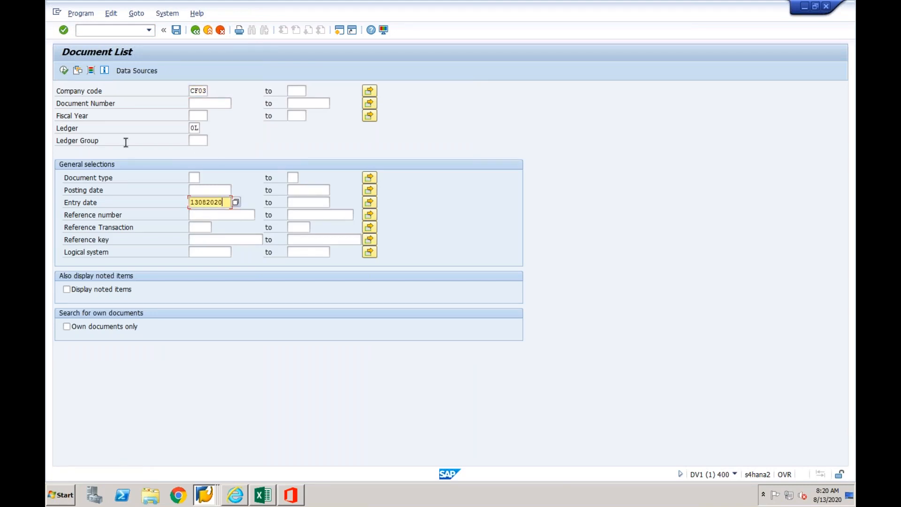
left_click(63, 71)
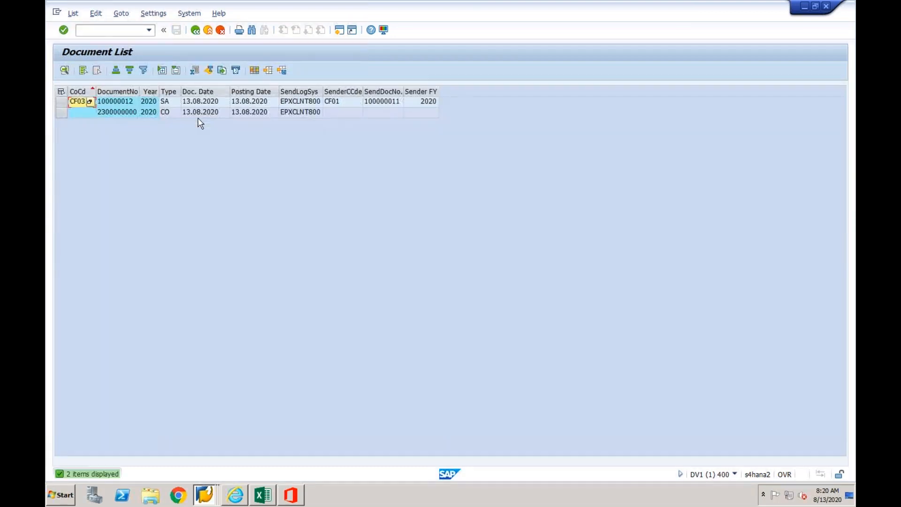
- Examine the sender fields of the CO-type document in the list and its line items in the general ledger view
left_click(123, 112)
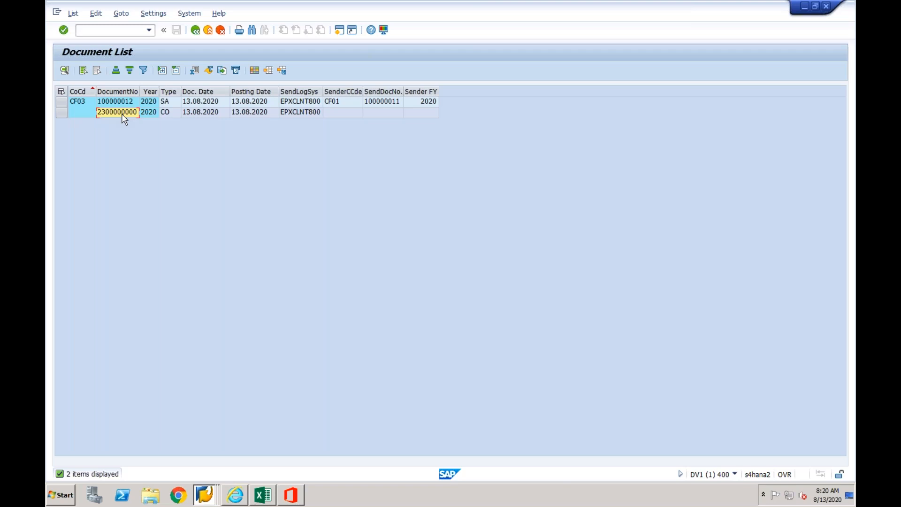
left_click(309, 113)
left_click(342, 115)
left_click(381, 113)
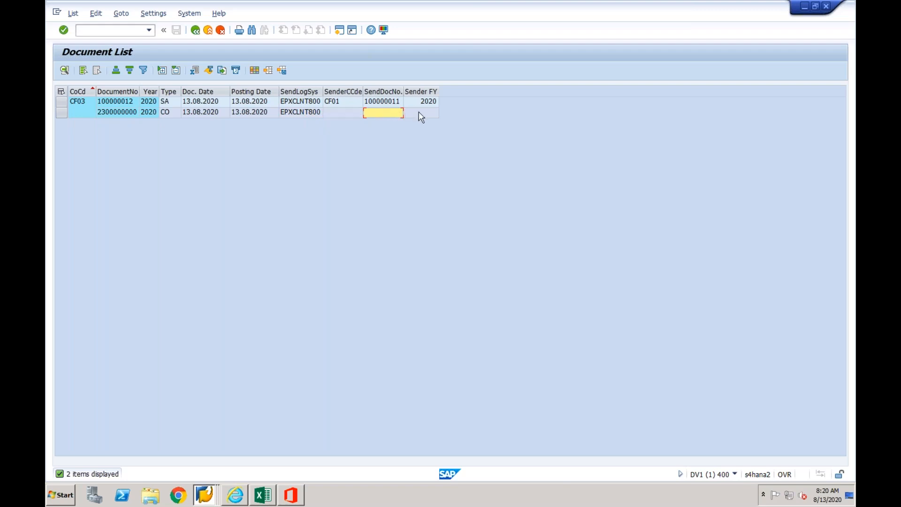
double_click(121, 113)
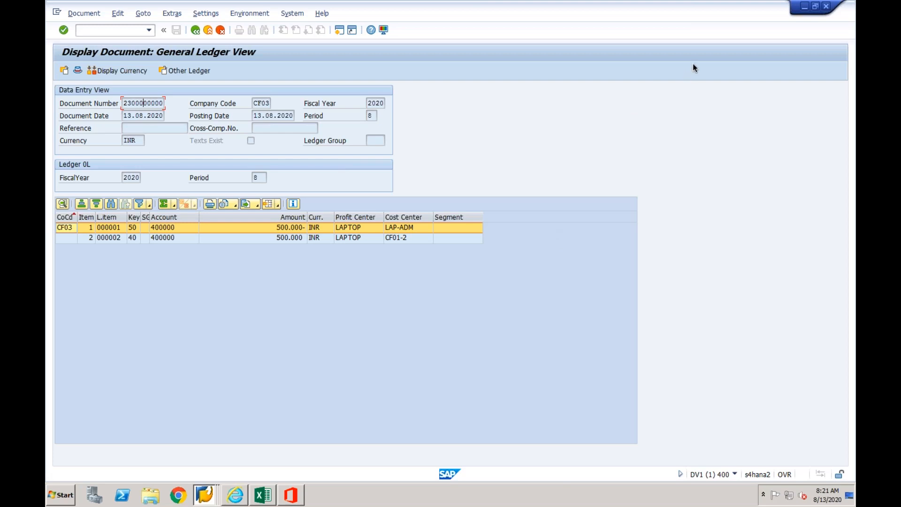
left_click(207, 30)
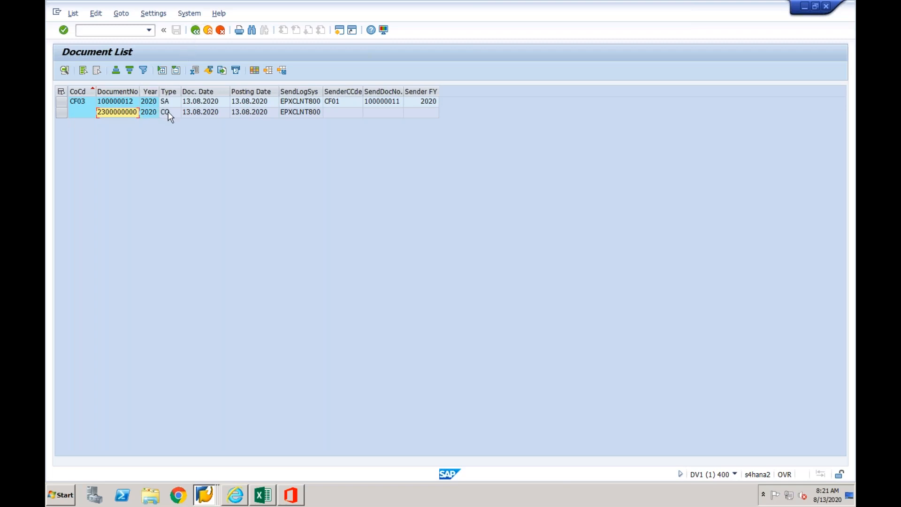
- Reopen the CO-type document, examine the document type and sender details in its header, and return to the document list
double_click(125, 114)
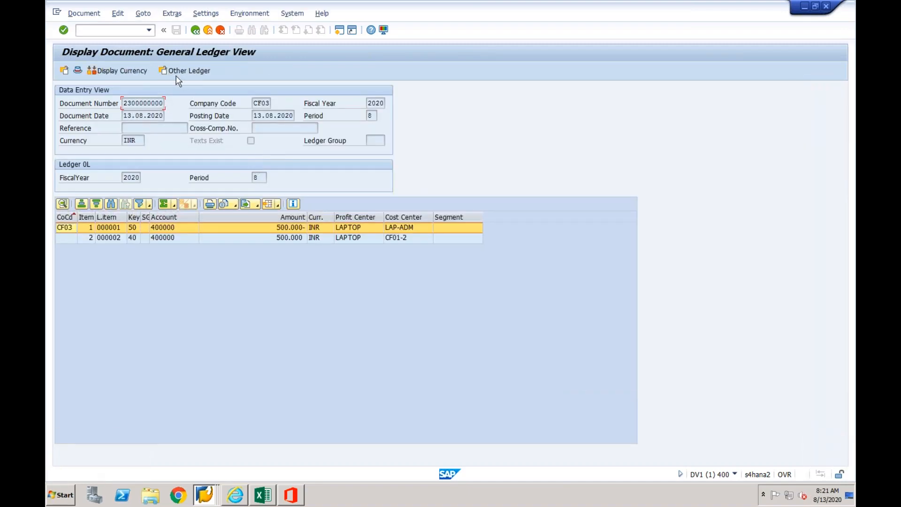
left_click(77, 70)
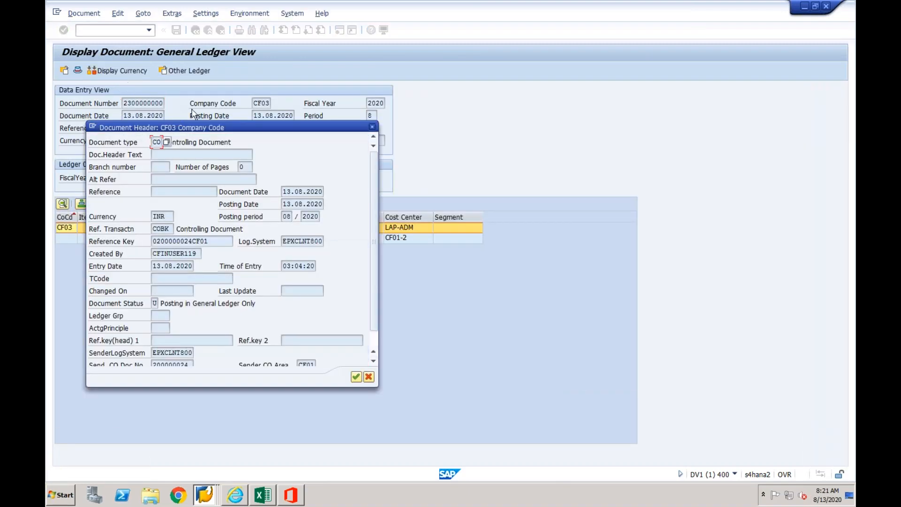
left_click_drag(217, 129, 330, 104)
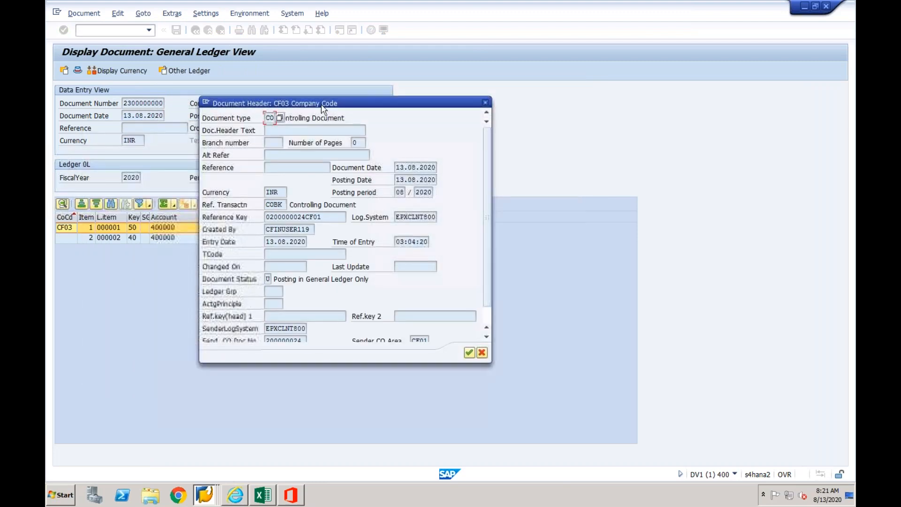
left_click_drag(266, 119, 275, 118)
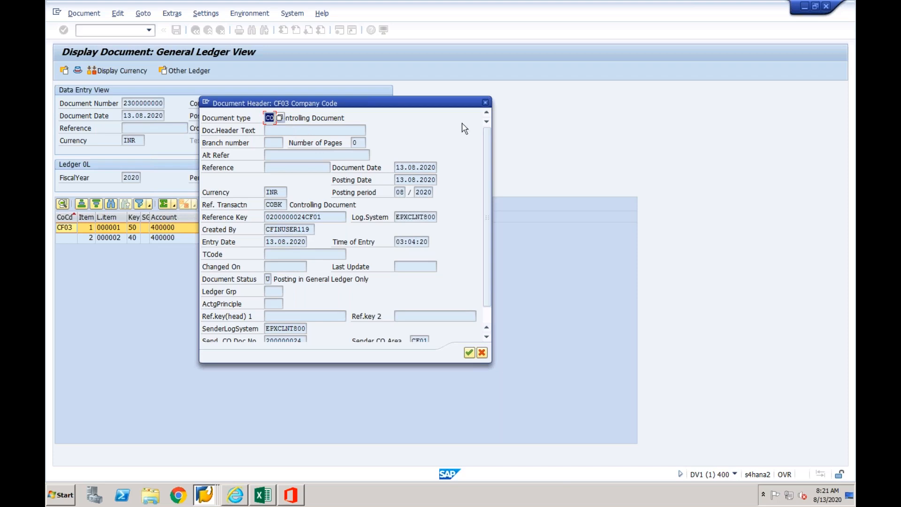
left_click(485, 102)
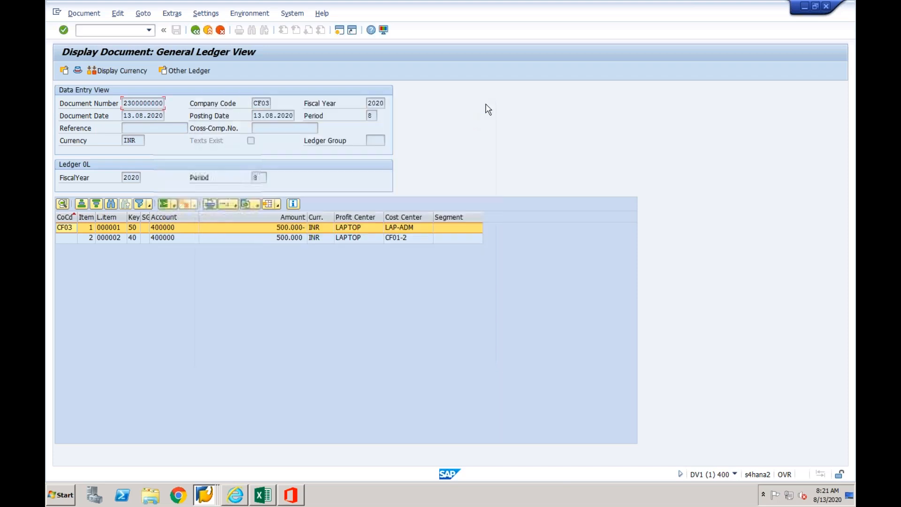
left_click(195, 31)
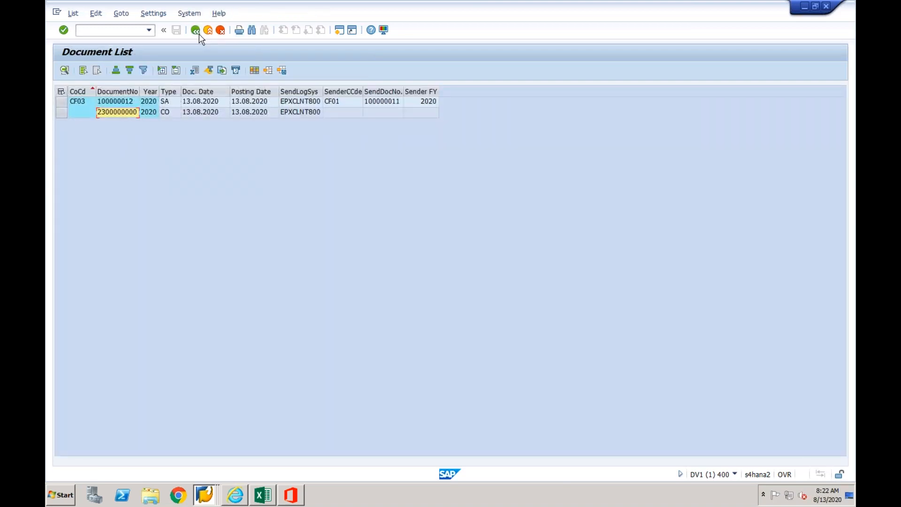
- Leave the FB03 document display and try to start transaction LTRC in the DV1 system
left_click(199, 35)
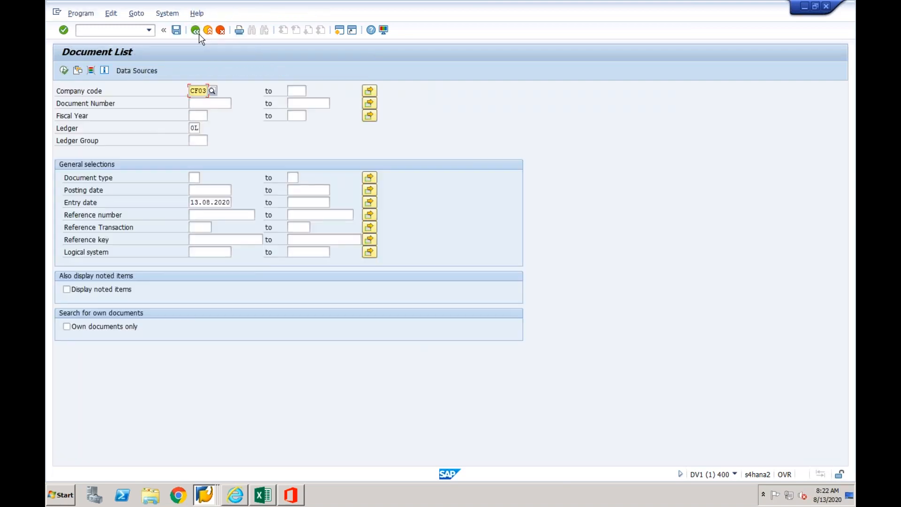
left_click(200, 35)
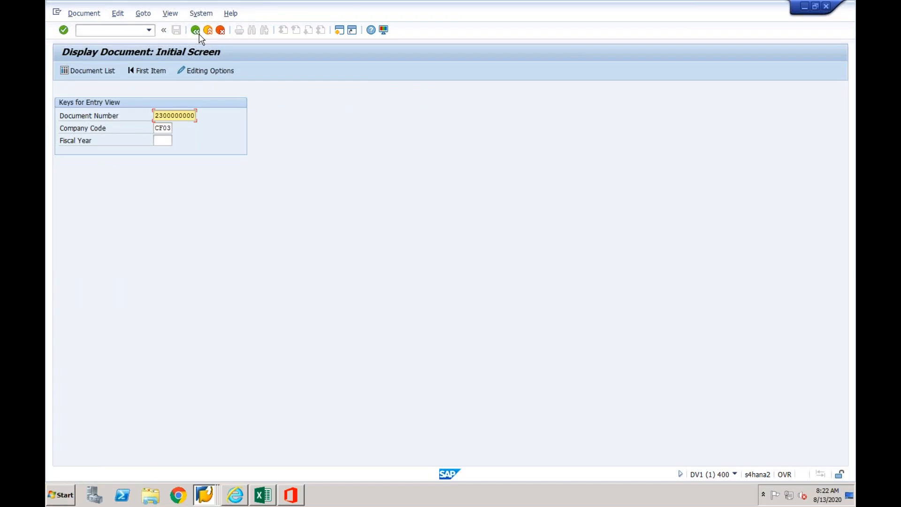
left_click(199, 35)
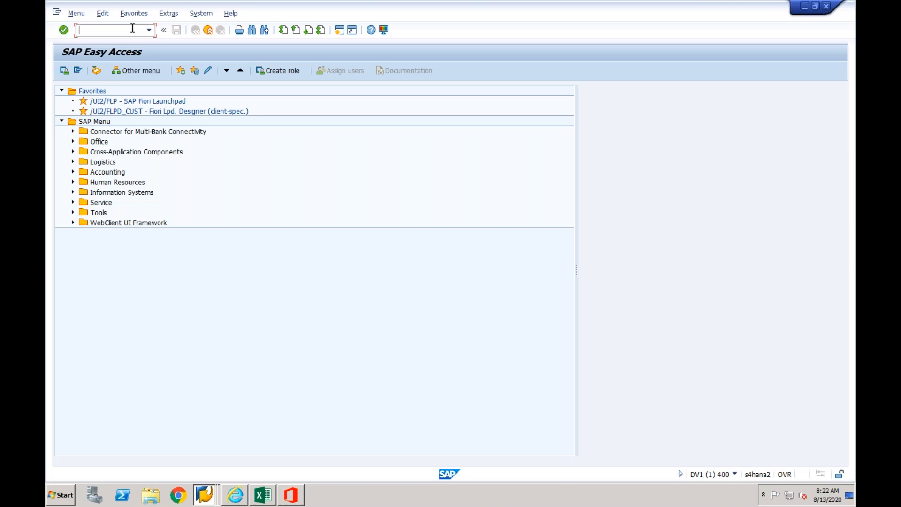
type("ltrc")
key("Return")
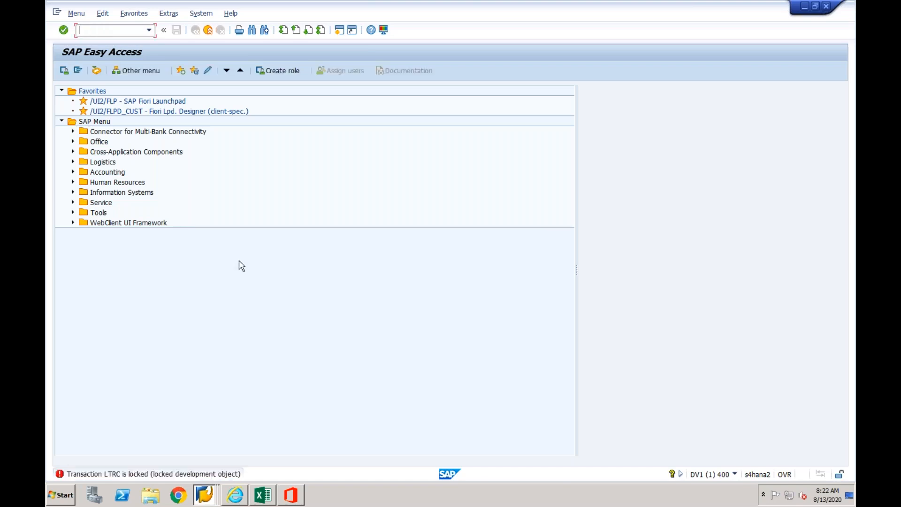
- Switch to the General Table Display session of the EPX source system and start transaction LTRC there
right_click(204, 494)
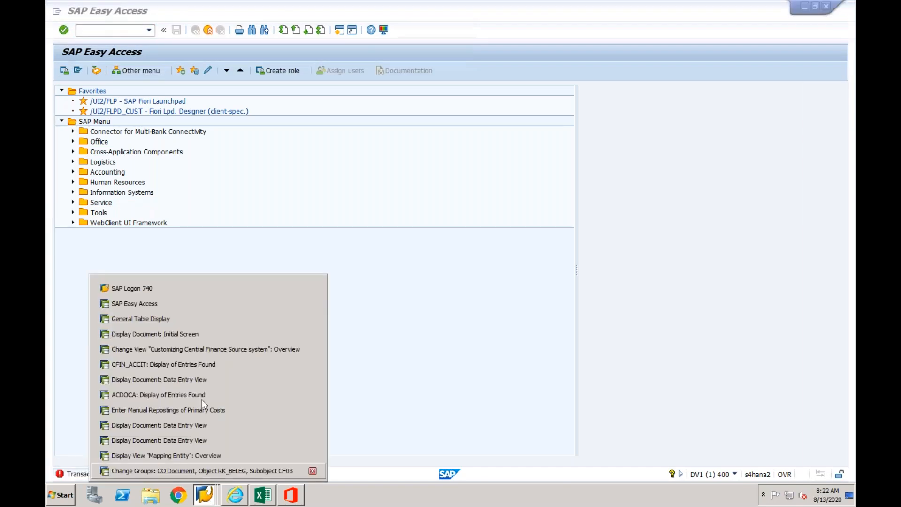
left_click(211, 305)
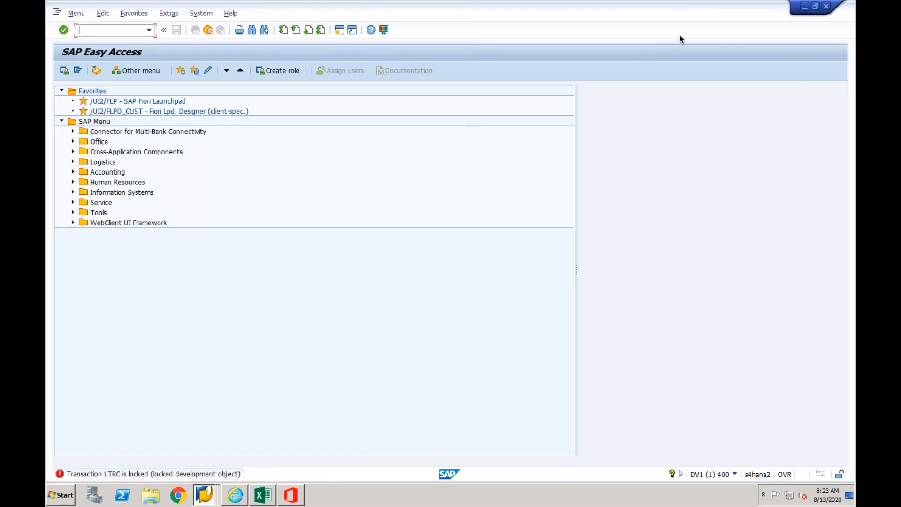
right_click(205, 500)
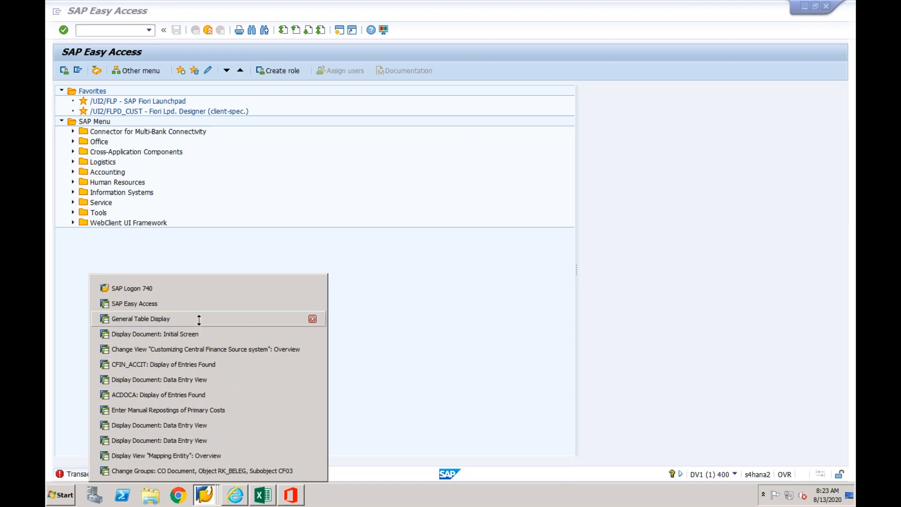
left_click(199, 320)
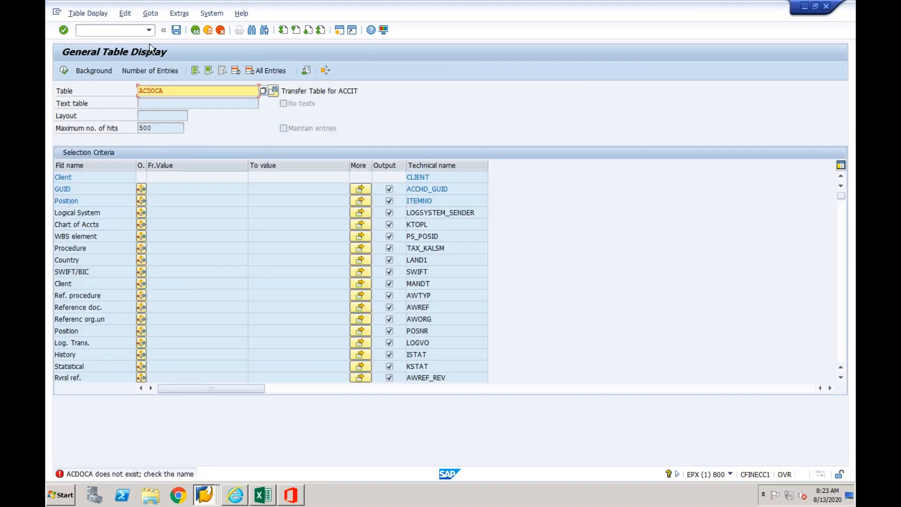
left_click(149, 31)
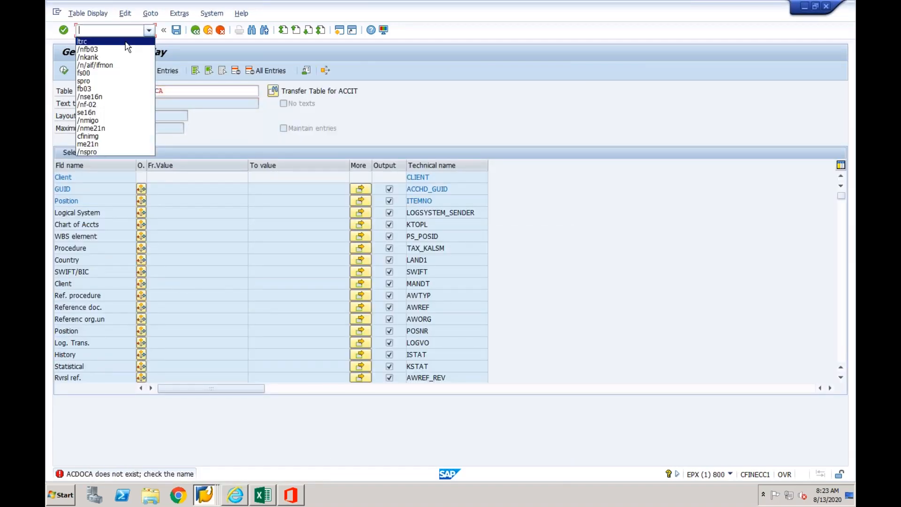
left_click(125, 43)
key("Return")
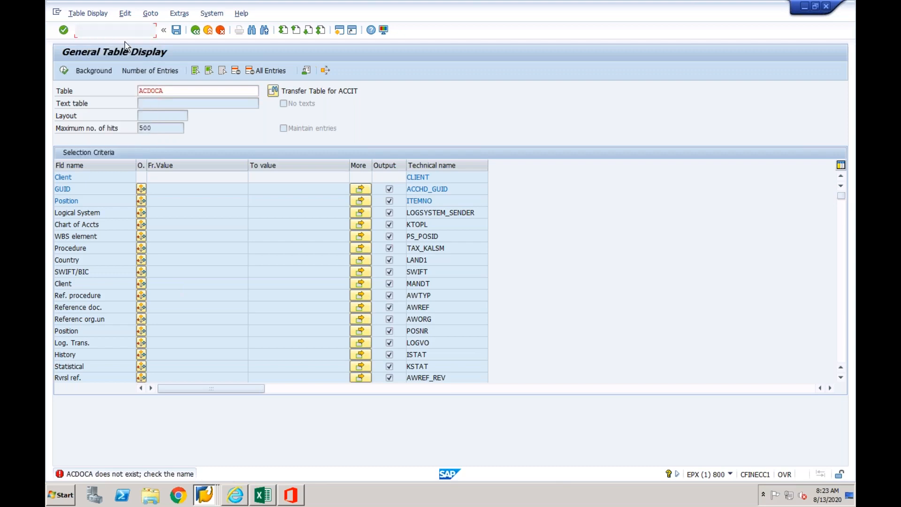
left_click(108, 31)
type("/nltrc")
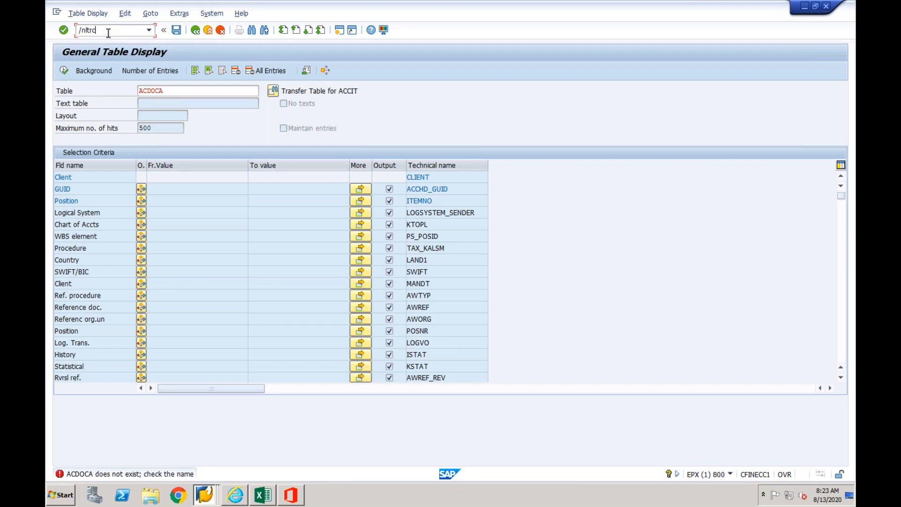
key("Return")
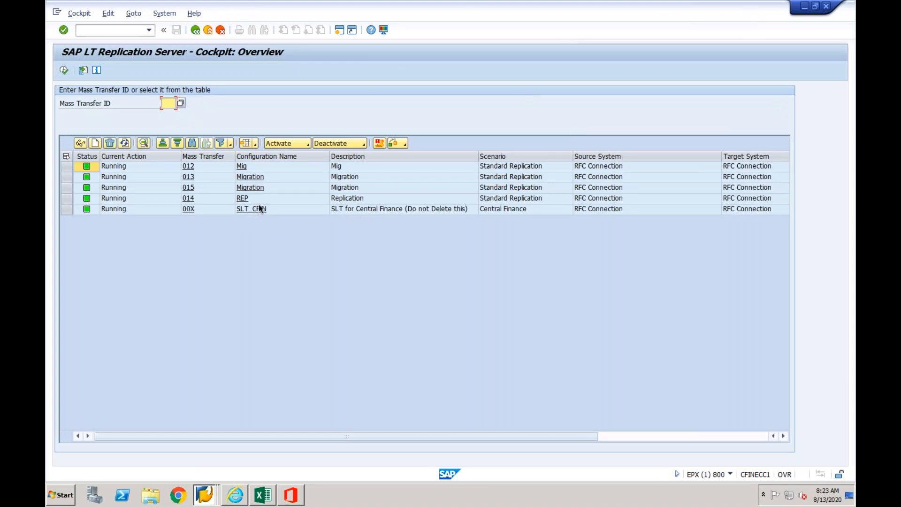
- Open the SLT_CFIN configuration and examine the tables AUFK, CFIN_ACCHD and COBK in its table overview
left_click(252, 242)
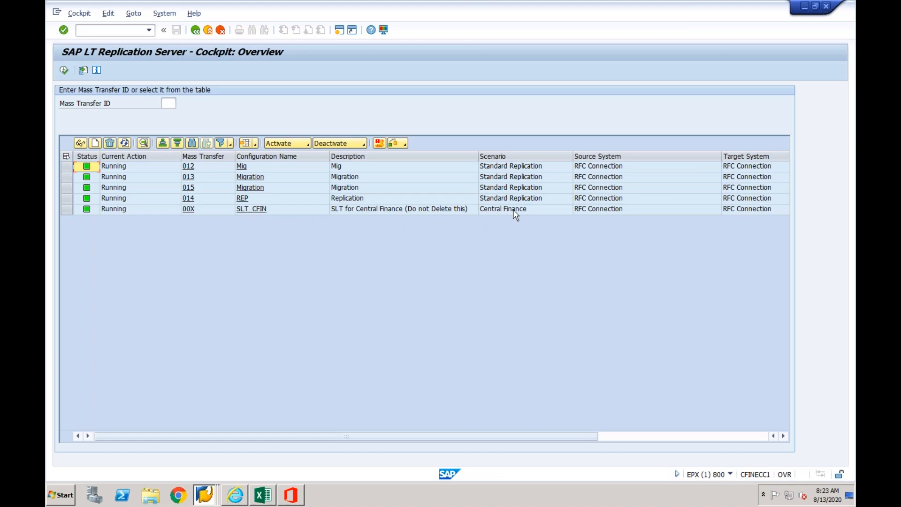
left_click(257, 210)
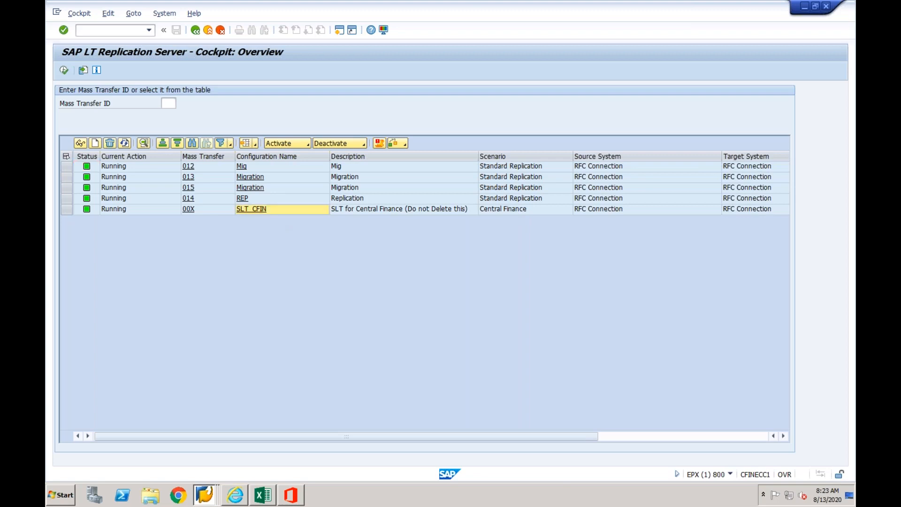
left_click(162, 178)
left_click(163, 189)
left_click(161, 201)
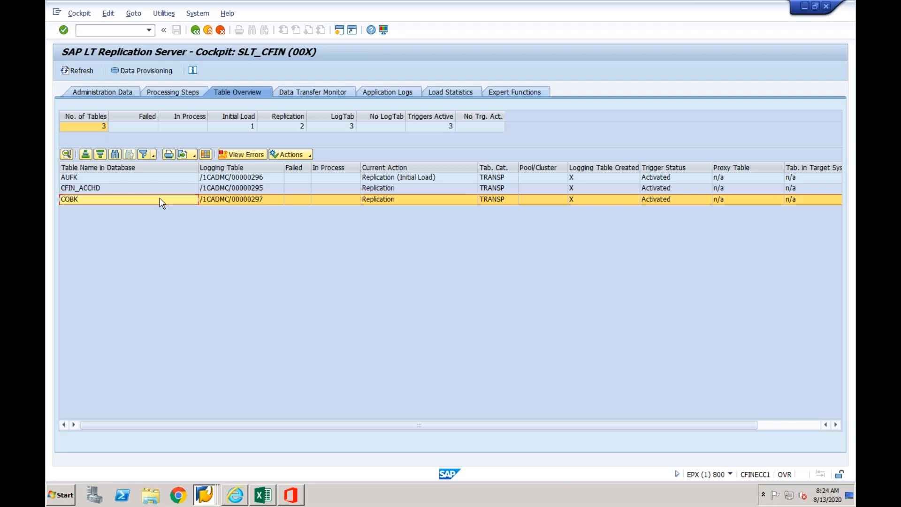
left_click(225, 182)
left_click(118, 178)
left_click(117, 192)
left_click(115, 199)
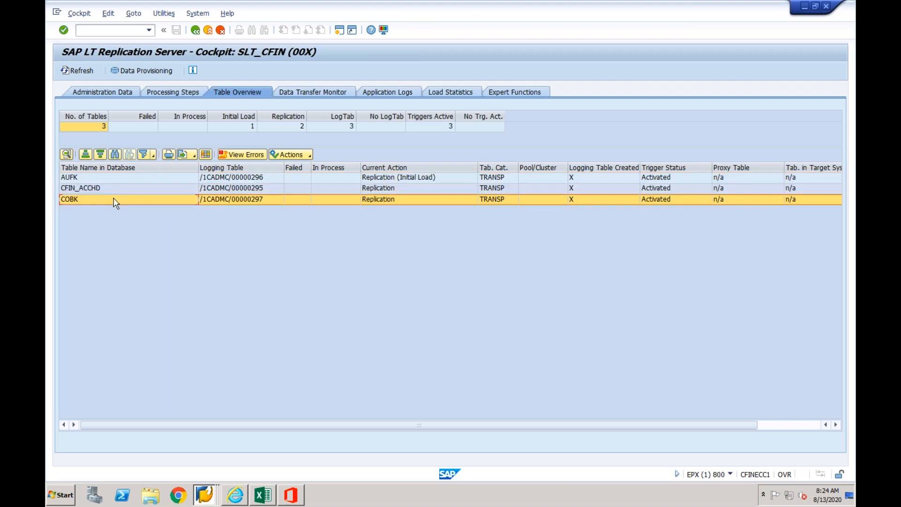
left_click(111, 191)
left_click(112, 200)
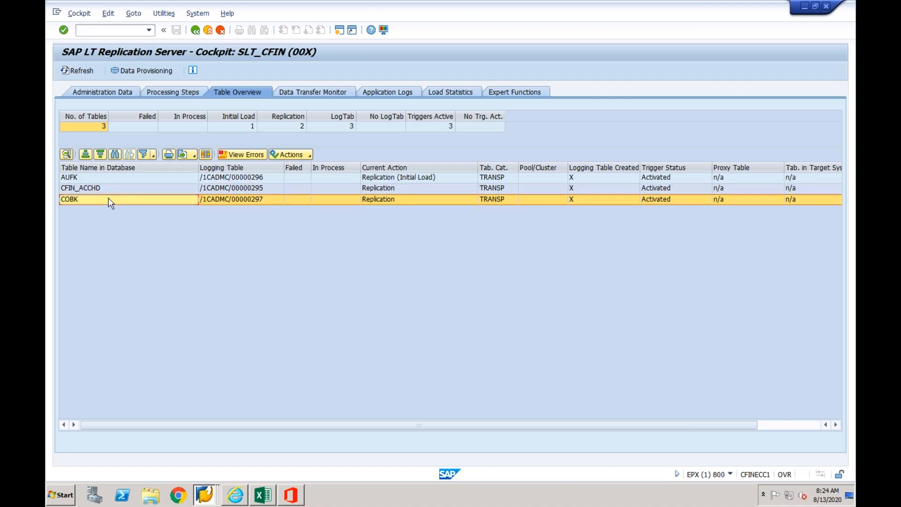
left_click(98, 189)
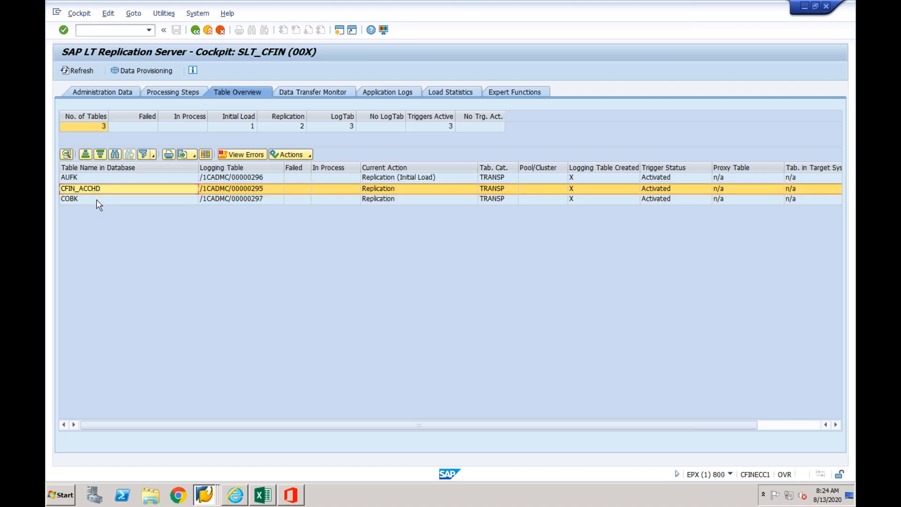
left_click(98, 200)
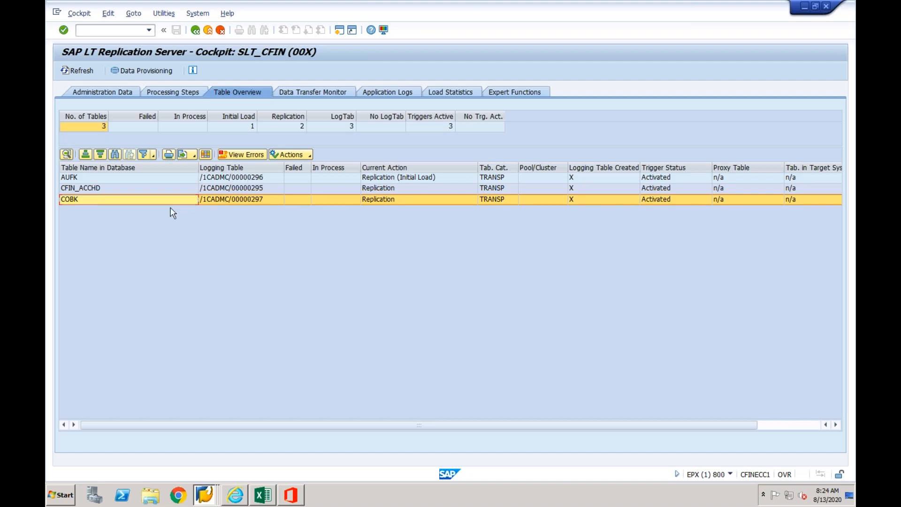
left_click(99, 188)
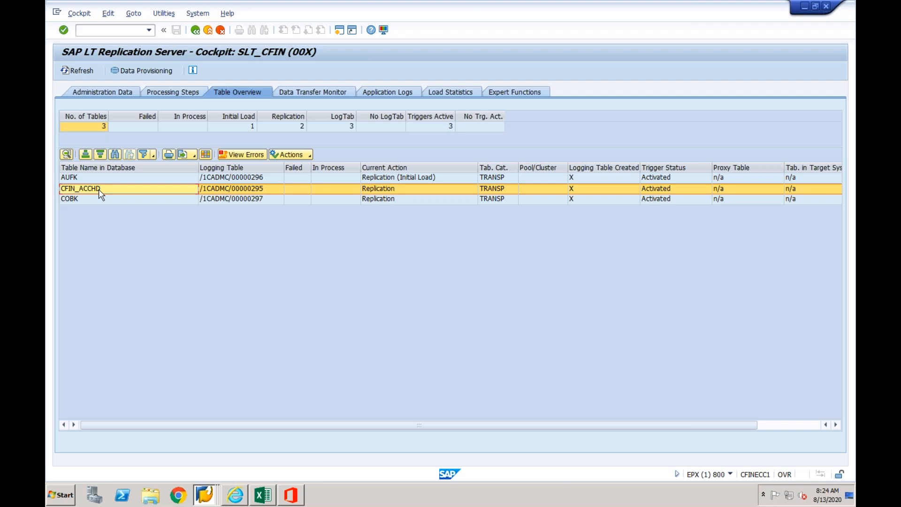
- Copy the name of the logging table for CFIN_ACCHD, /1CADMC/00000295
left_click(251, 192)
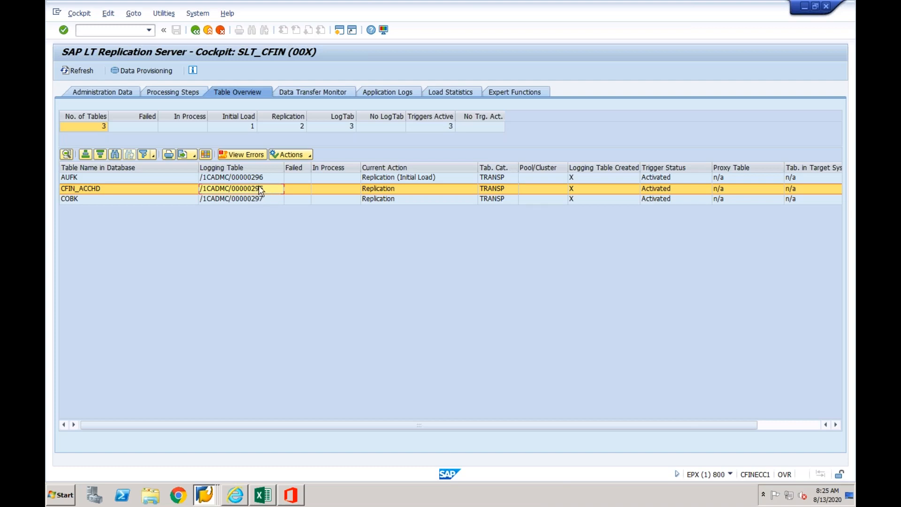
left_click(259, 190)
left_click(259, 191)
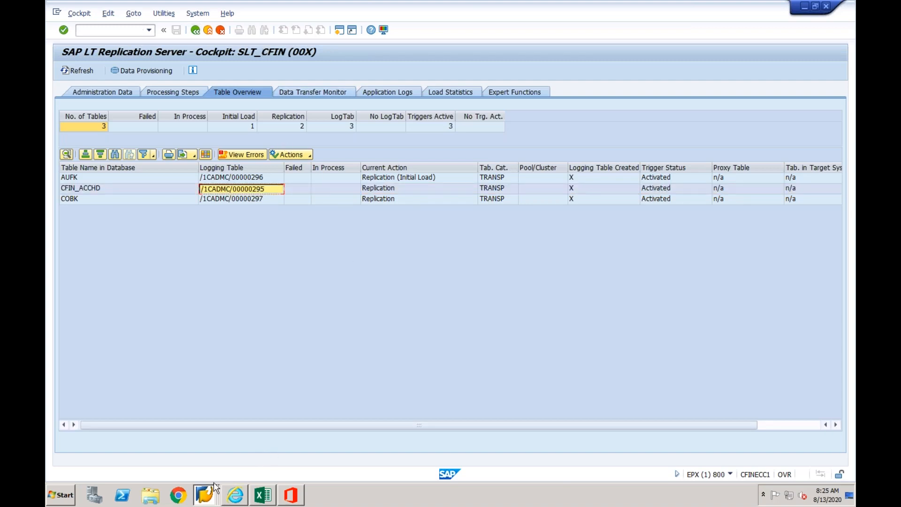
- Start SE16N in the DV1 session showing the mapping entity view and try to load table /1CADMC/00000295
left_click(202, 492)
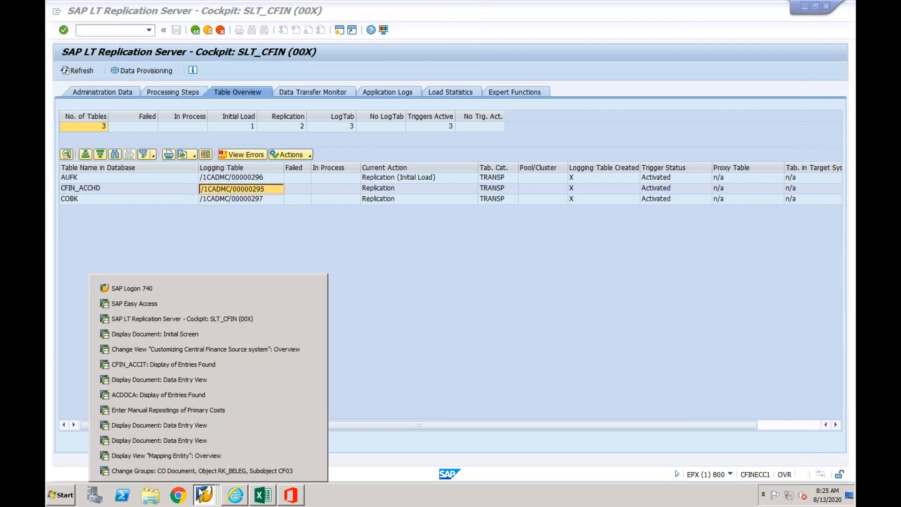
left_click(175, 455)
left_click(125, 31)
type("/nse16n")
key("Return")
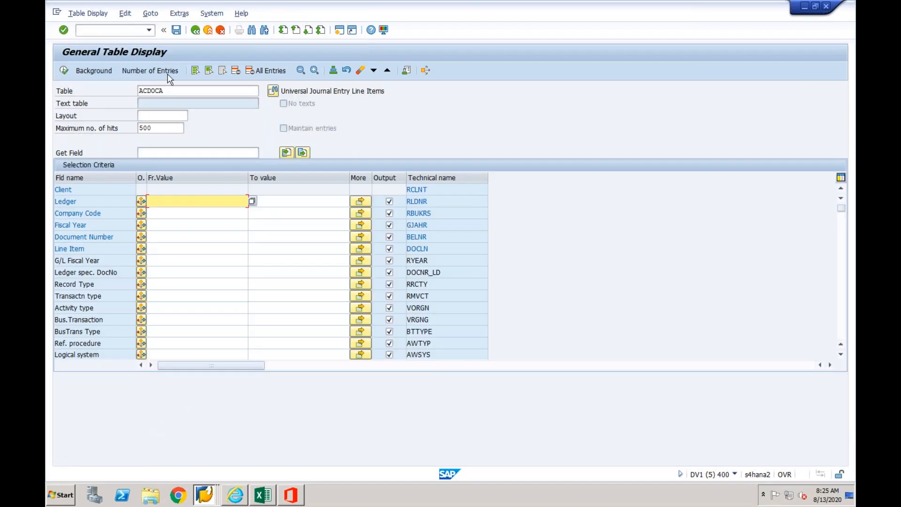
double_click(165, 89)
type("/1CADMC/00000295")
key("Return")
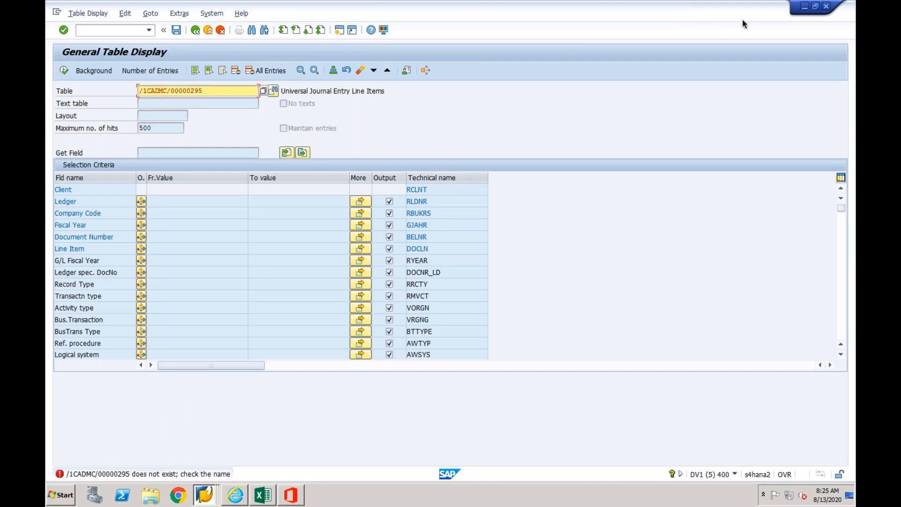
- Switch to the EPX session with the FB03 initial screen and start SE16N there
left_click(205, 494)
left_click(199, 306)
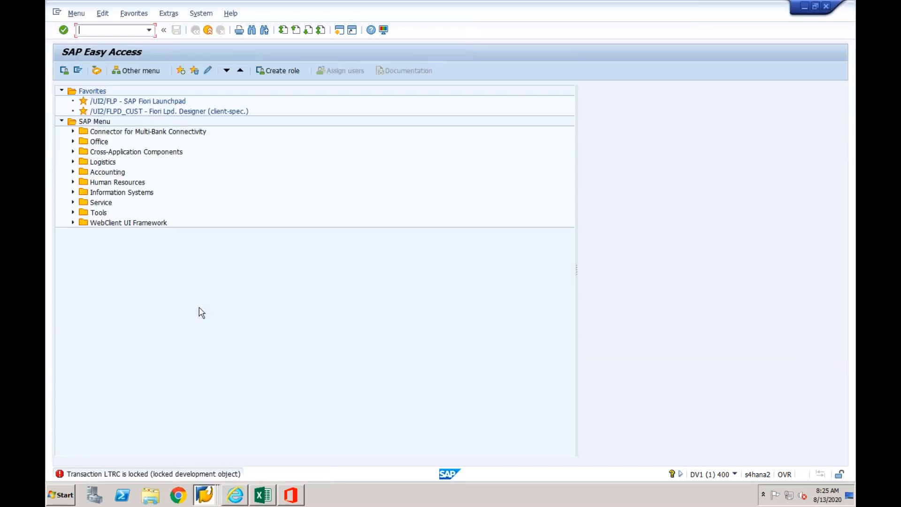
left_click(209, 500)
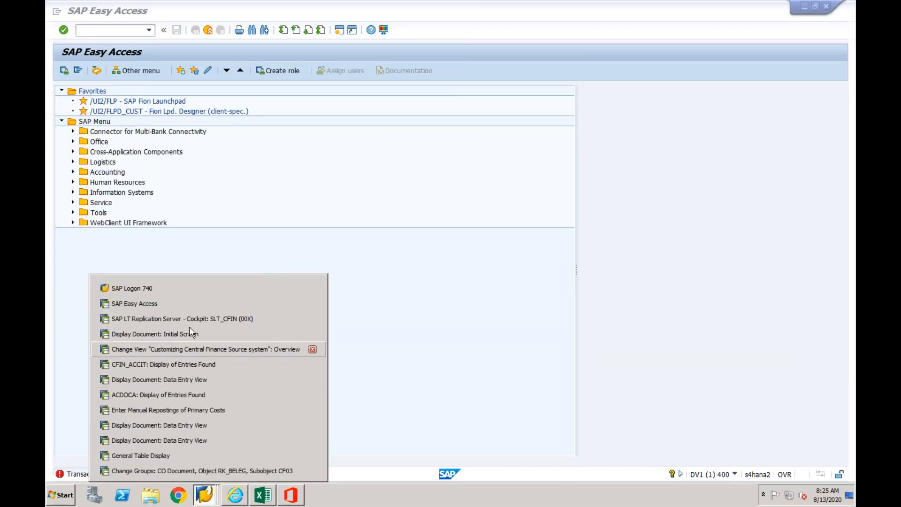
left_click(185, 334)
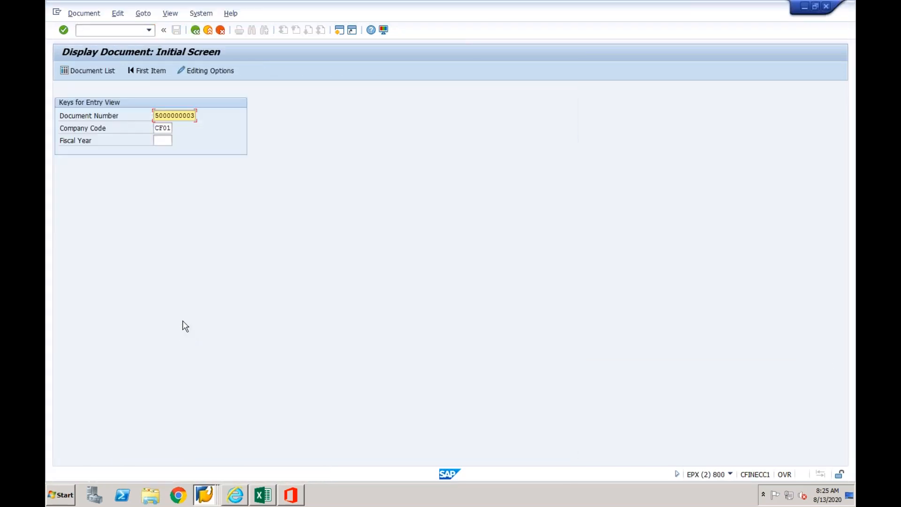
left_click(150, 32)
left_click(149, 31)
left_click(123, 38)
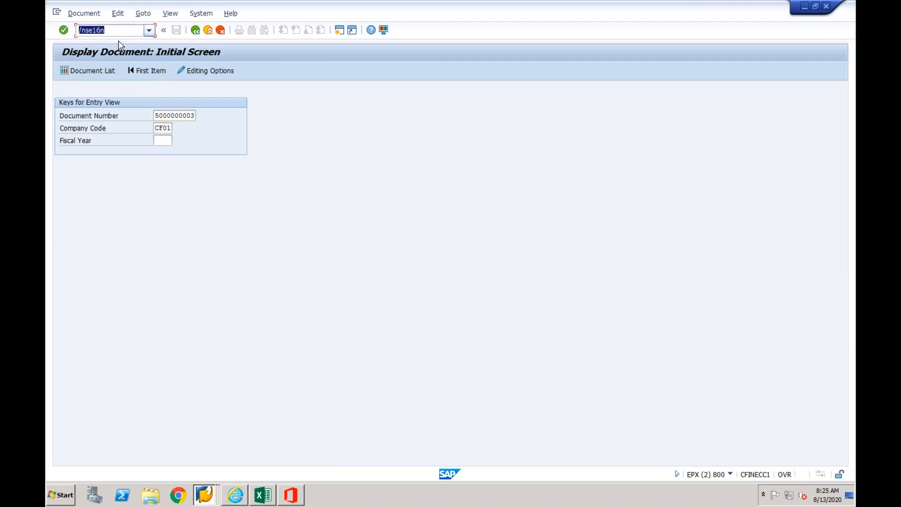
key("Return")
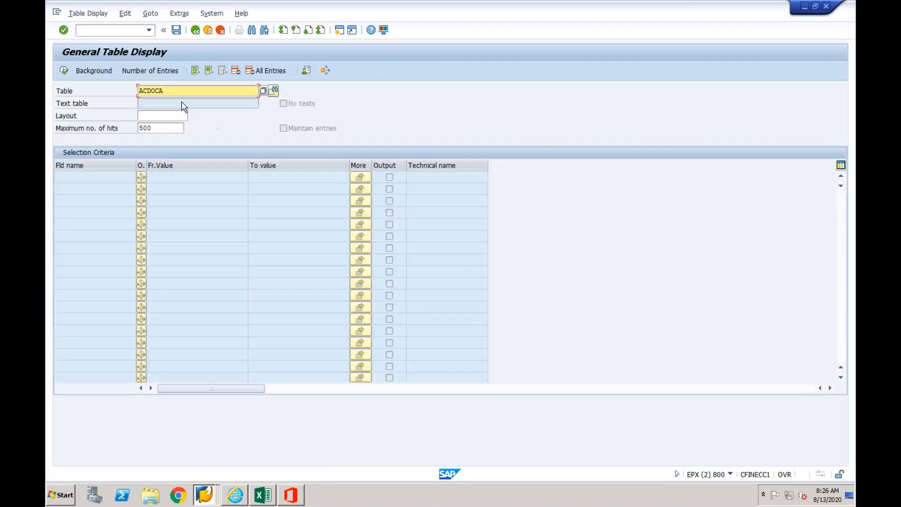
- List the entries of logging table /1CADMC/00000295 and examine their timestamps and ACCHD_GUID values
left_click_drag(169, 89, 135, 90)
type("/1CADMC/00000295")
key("Return")
left_click(64, 71)
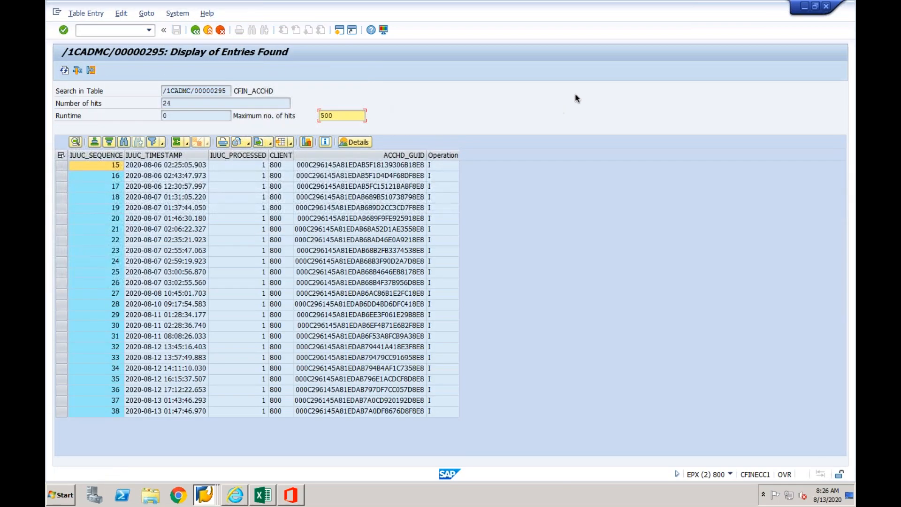
left_click(374, 165)
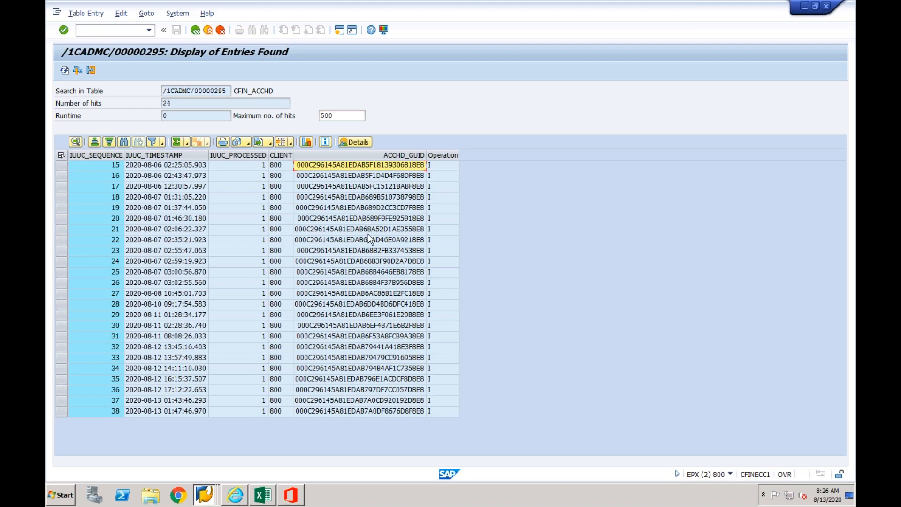
left_click(189, 230)
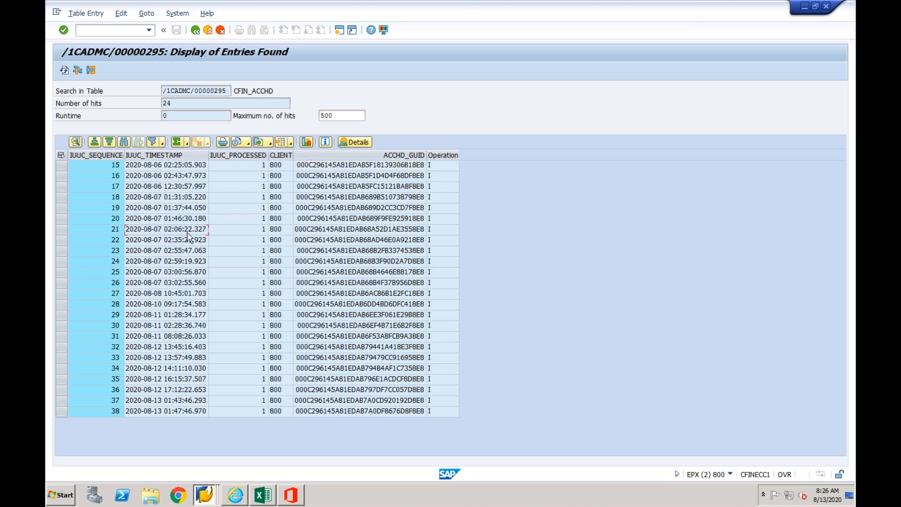
left_click(374, 244)
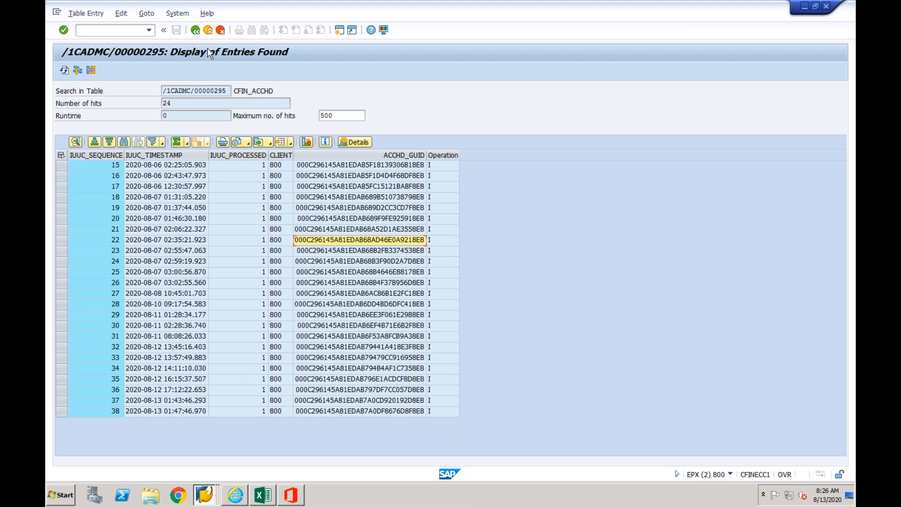
- Return to the table selection, load logging table /1CADMC/00000296 and check which source table it belongs to
left_click(195, 30)
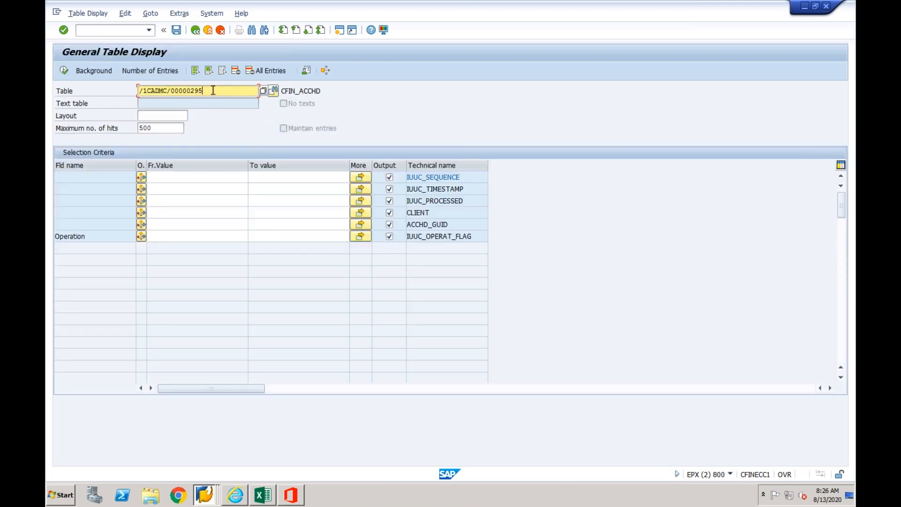
key("BackSpace")
type("6")
key("Return")
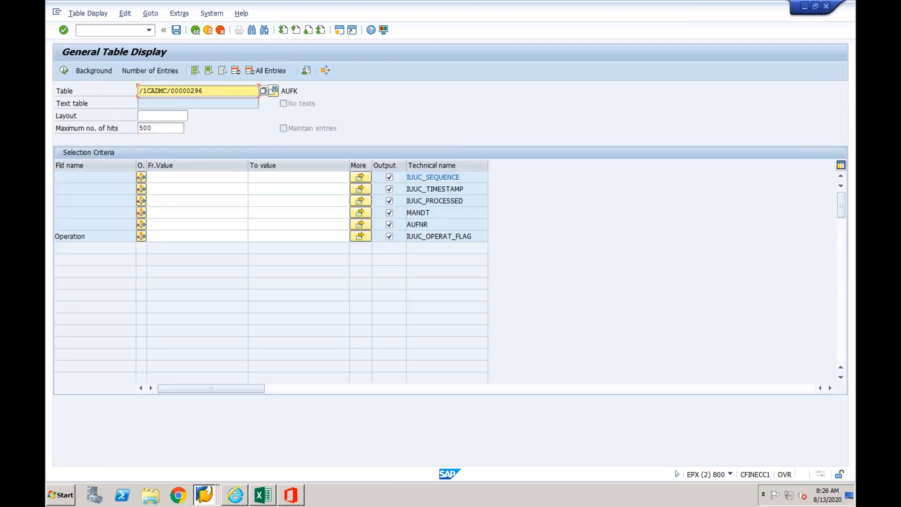
left_click_drag(302, 91, 280, 91)
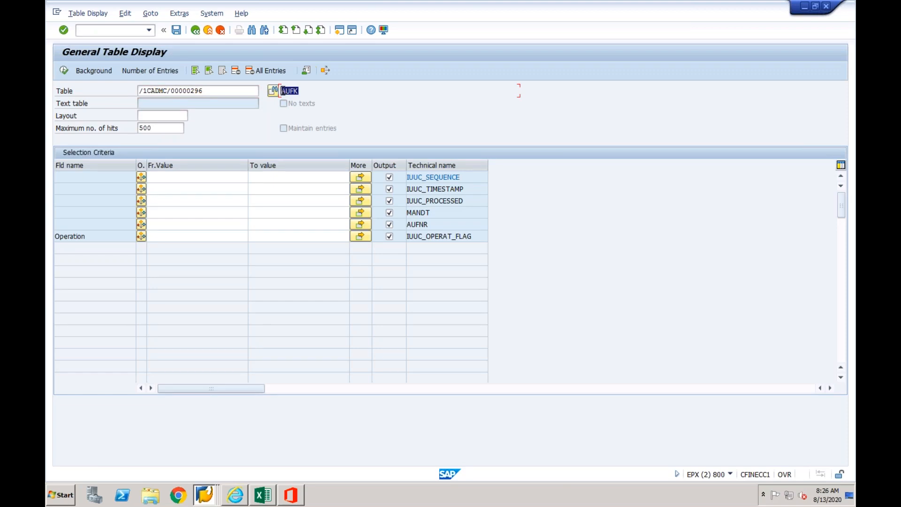
- List the entries of logging table /1CADMC/00000296, check its AUFK source table, and return to the table selection
left_click(64, 71)
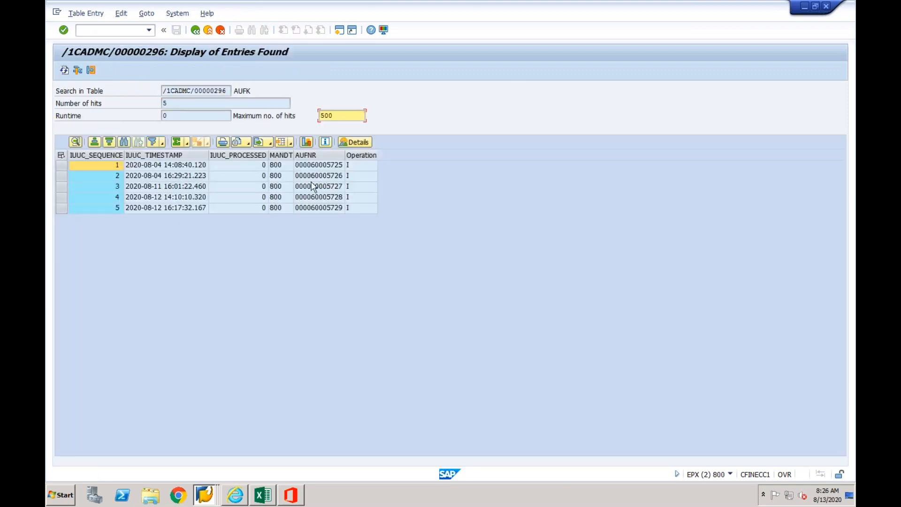
left_click_drag(252, 90, 235, 91)
left_click(195, 30)
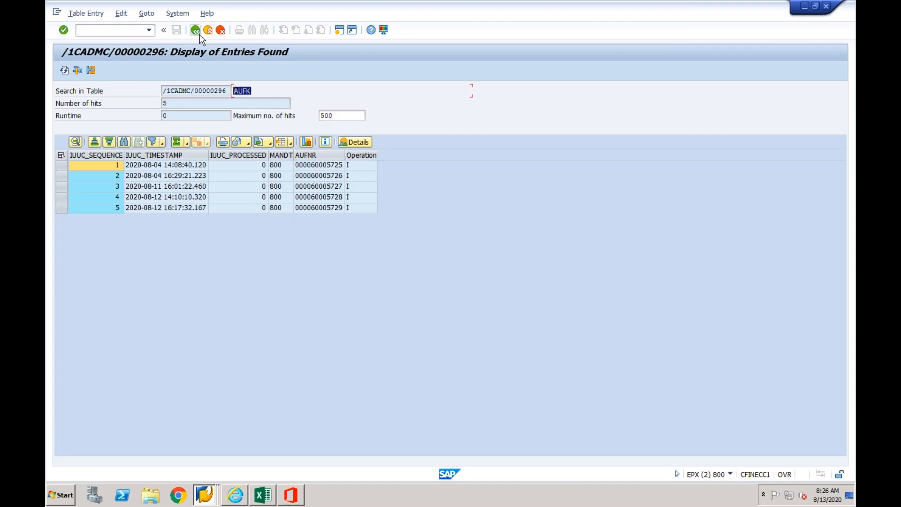
- Load logging table /1CADMC/00000297, check which source table it belongs to, and try to list its entries
key("BackSpace")
type("7")
key("Return")
left_click_drag(304, 91, 282, 92)
left_click(64, 71)
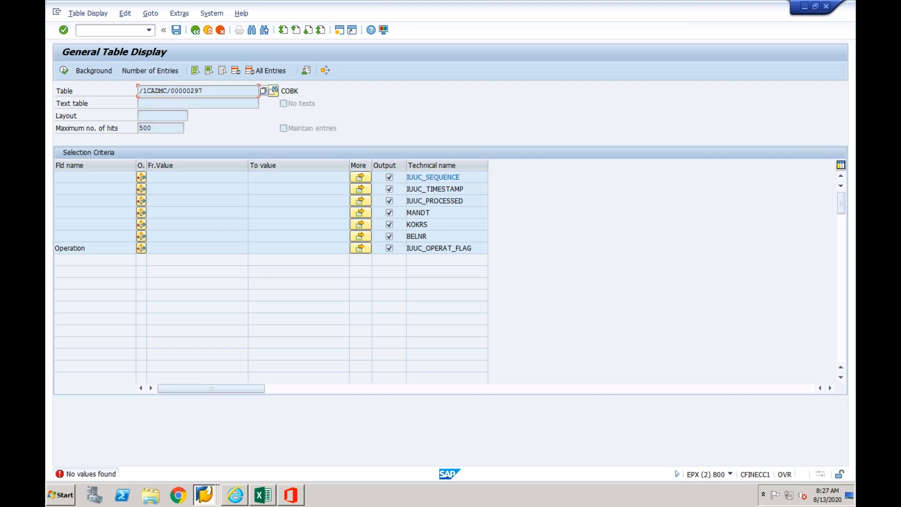
- Restart SE16N, load logging table /1CADMC/00000295 again and examine the processed flags and ACCHD_GUID values of its entries
left_click(195, 31)
left_click(148, 30)
left_click(132, 40)
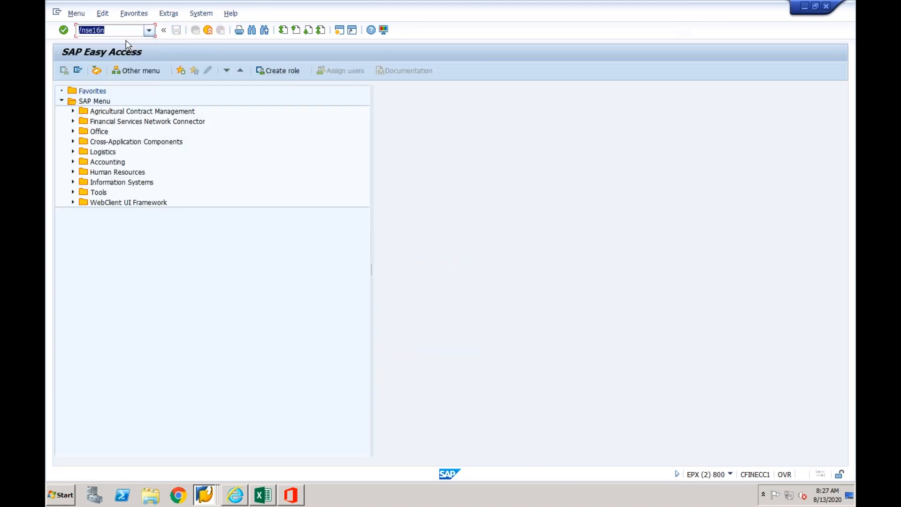
key("Return")
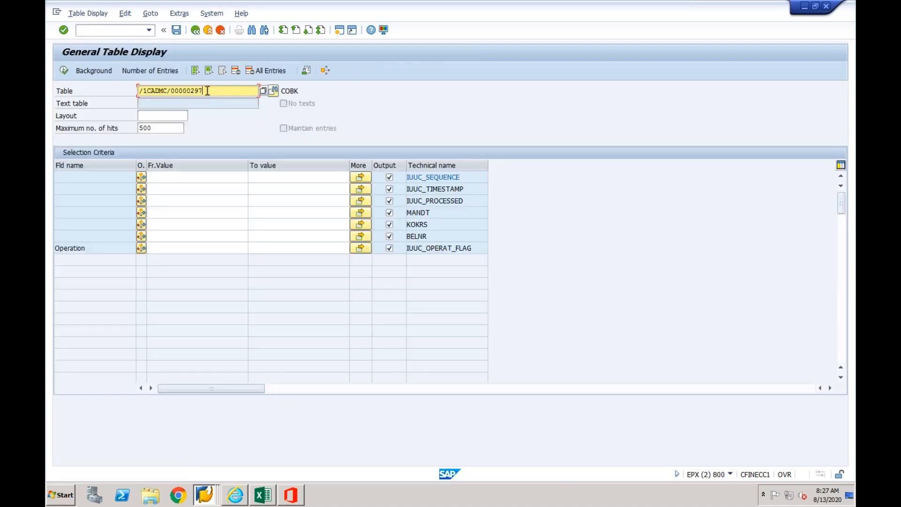
key("BackSpace")
type("5")
key("Return")
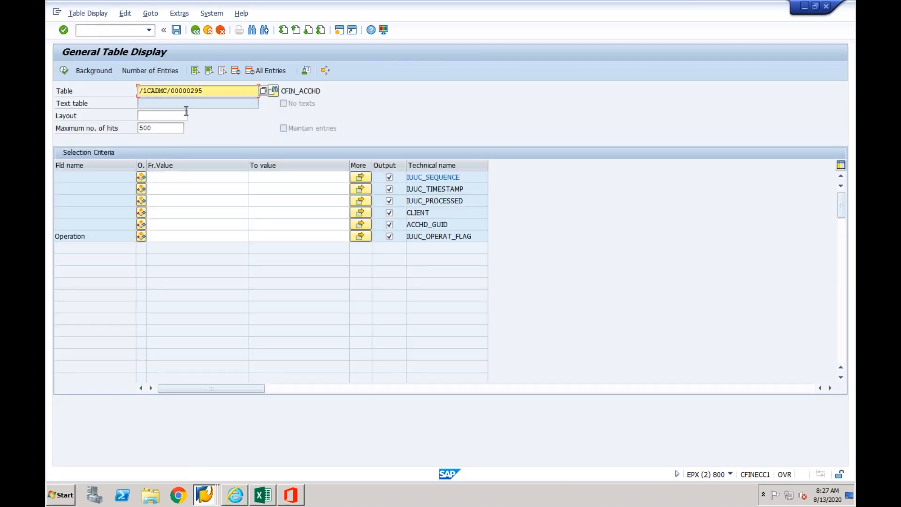
left_click(64, 70)
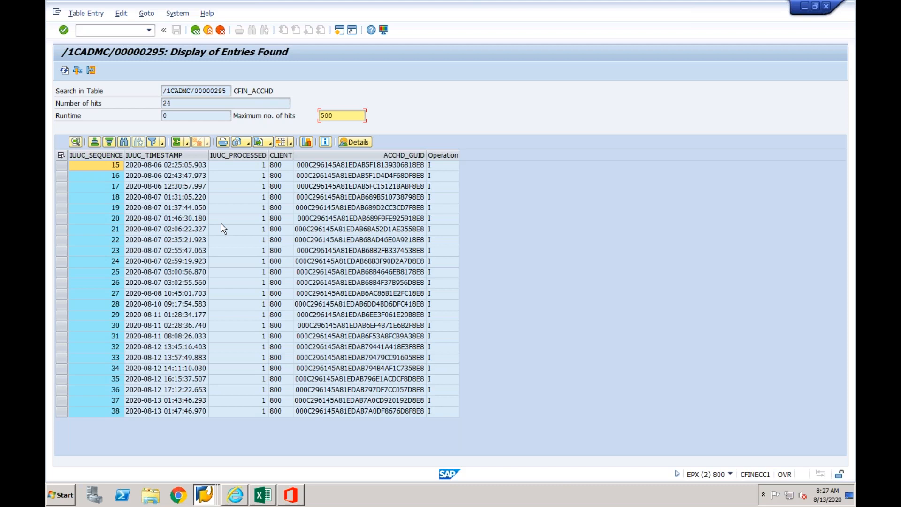
left_click(334, 167)
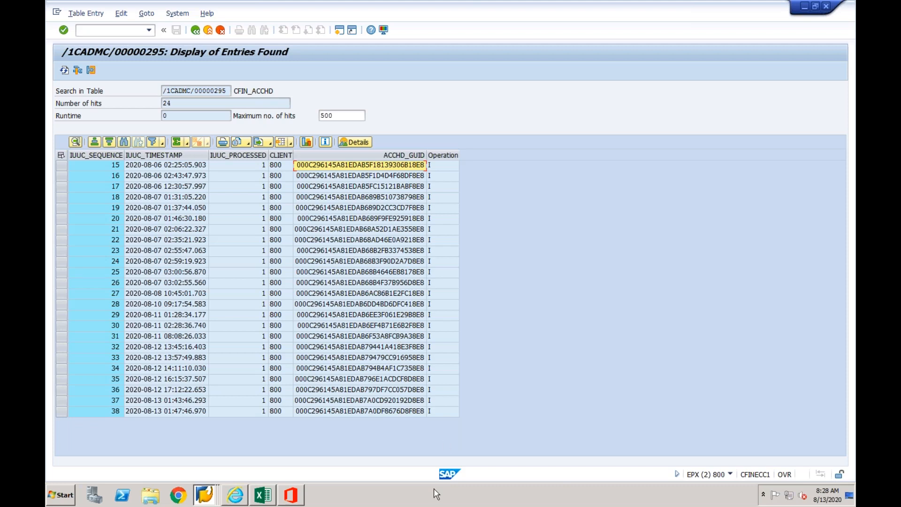
- Switch to the Excel workbook and enter 1 in C22 with the note "Doc created in Source" in D22
left_click(262, 495)
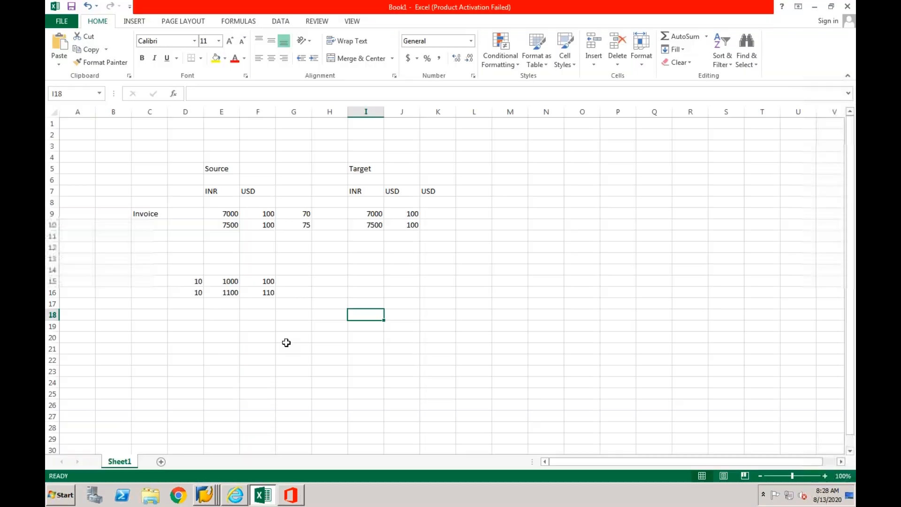
left_click(187, 362)
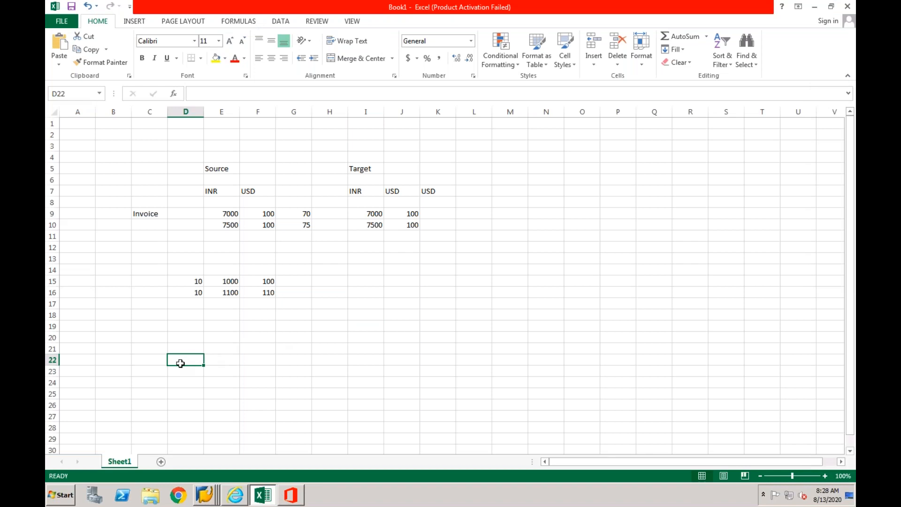
left_click(145, 361)
type("1")
key("Tab")
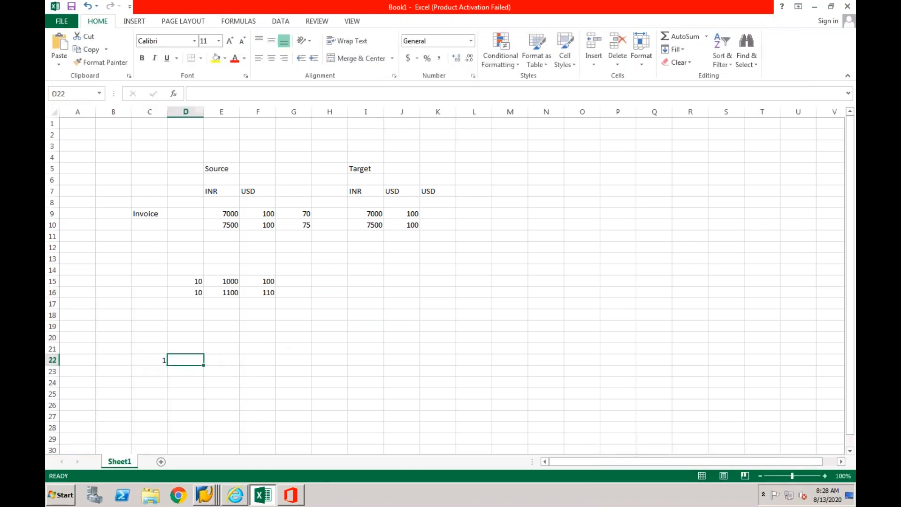
type("D")
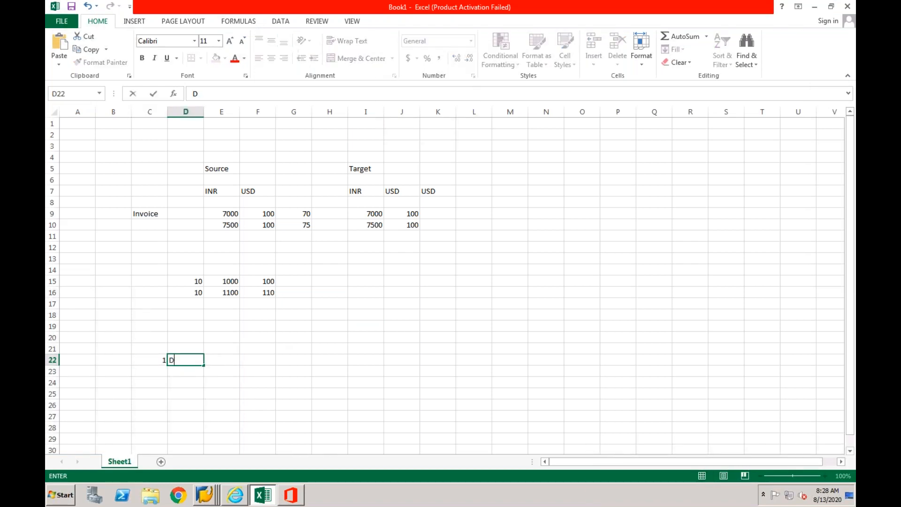
type("oc created in Source")
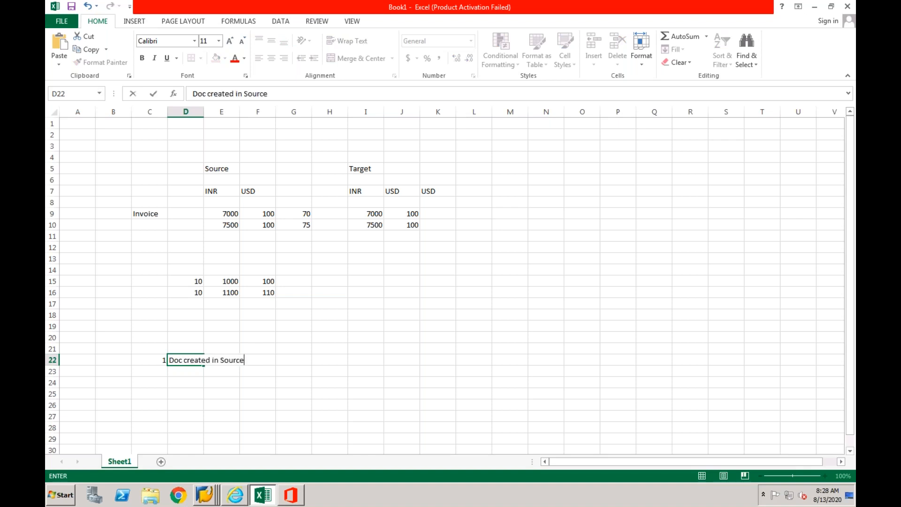
key("Return")
- Add list item 2 in C23 with the text "Logging Table" in D23
key("Left")
type("2")
key("Tab")
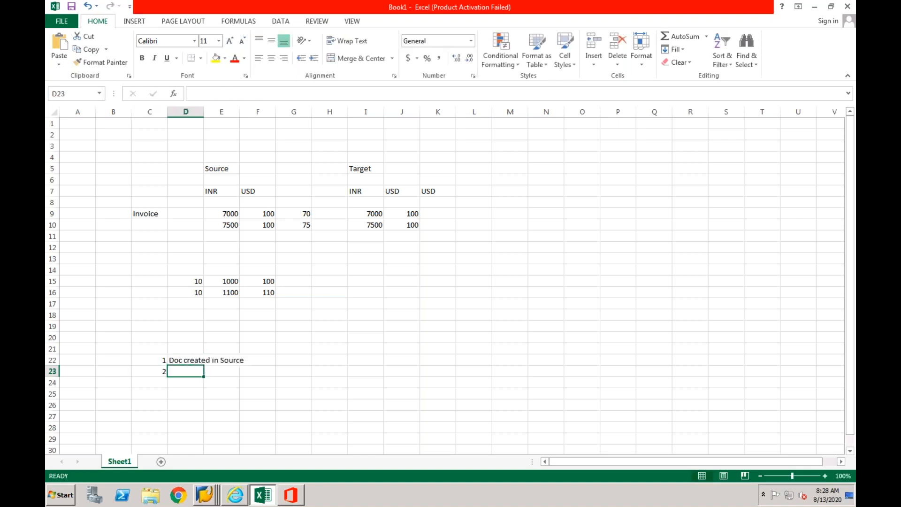
type("Loggi")
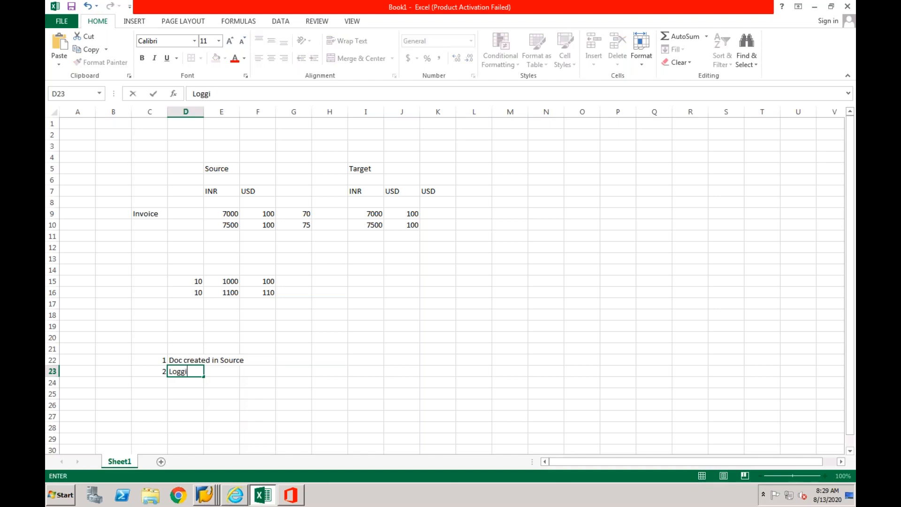
type("ng Table")
key("Return")
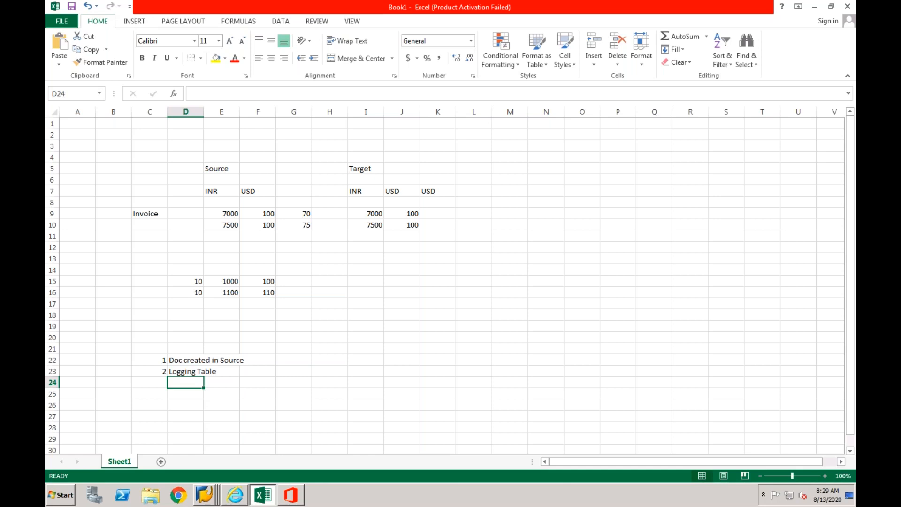
- Add list item 3 in C24 with "If there are any mapping related errors, it will be shown in AIF" in D24
left_click(161, 382)
type("3")
key("Tab")
type("If")
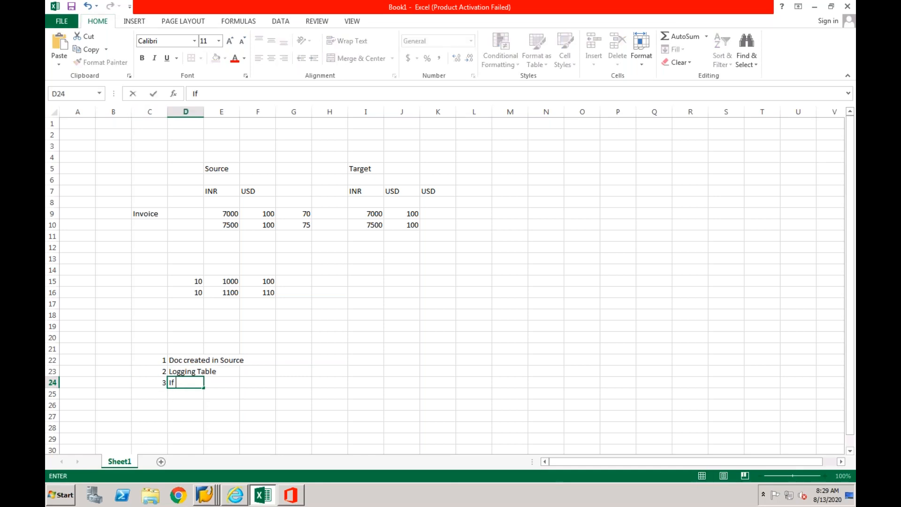
type(" there are any ")
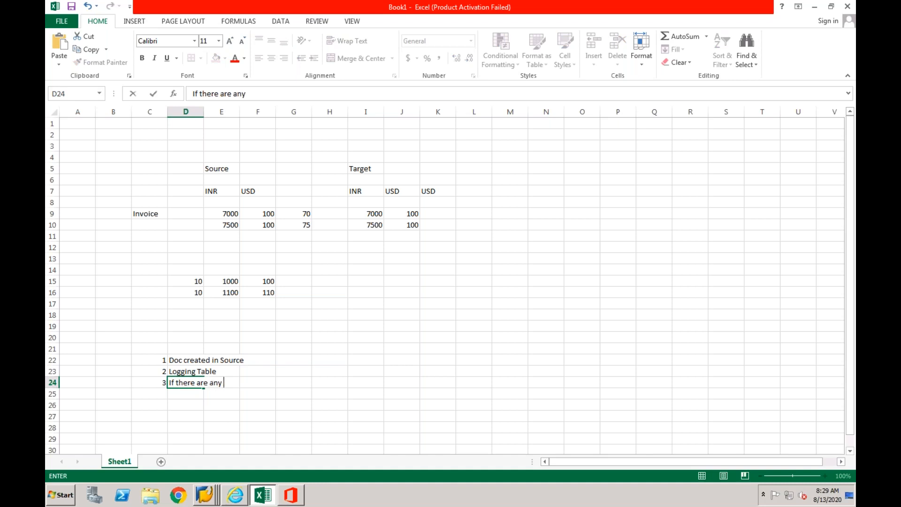
type("mapping rel")
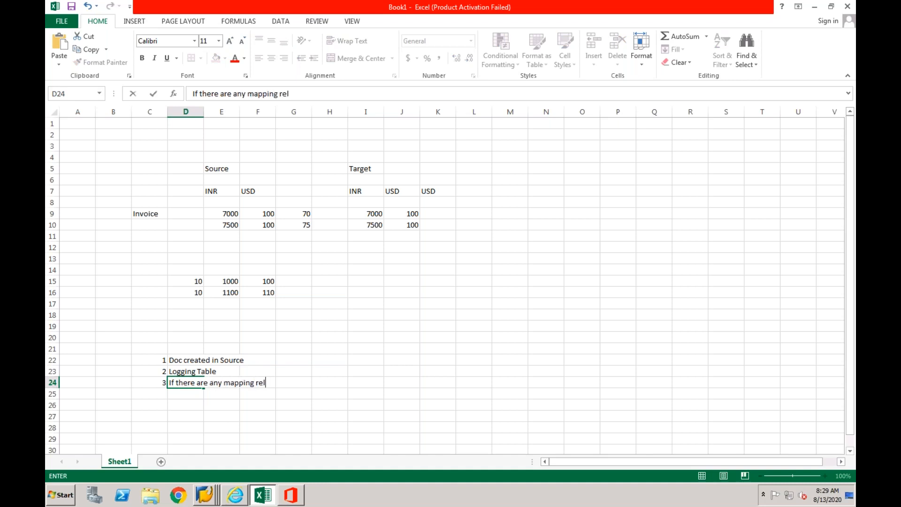
type("ated errors")
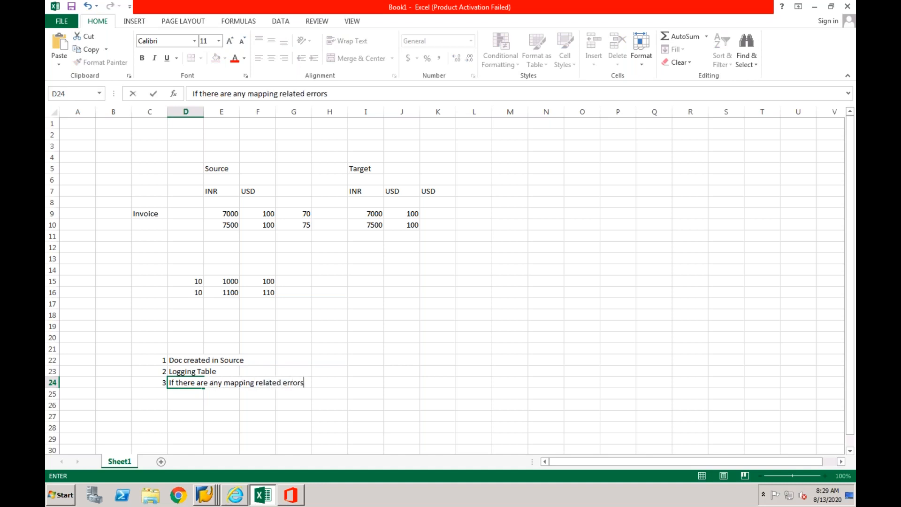
type(", it will be sh")
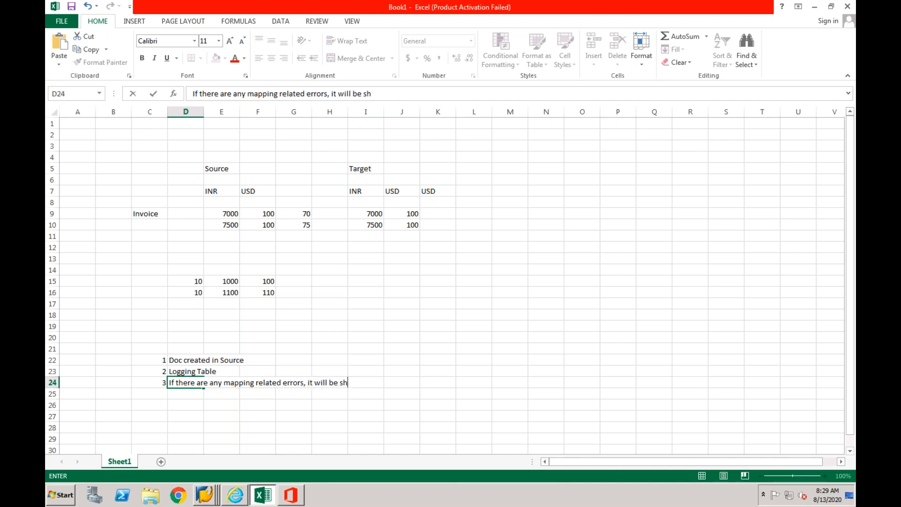
type("own in AIF")
key("Return")
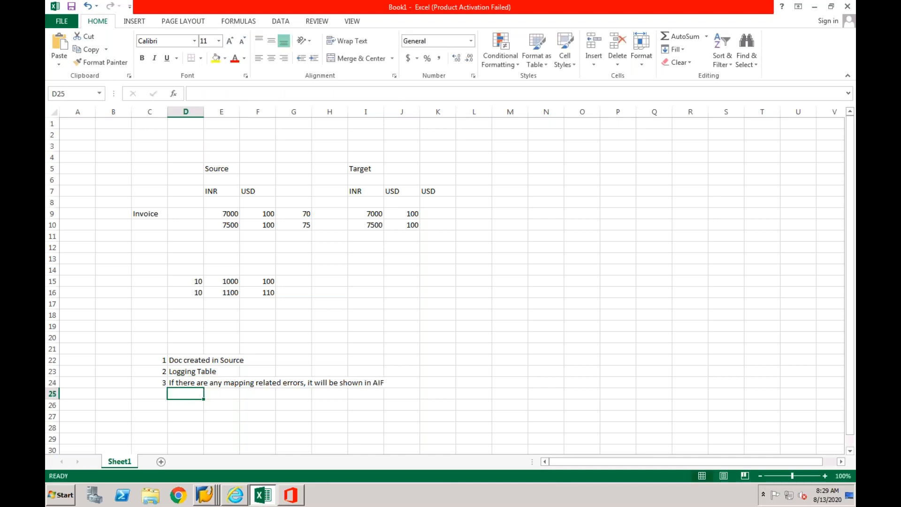
- Add list item 4 in C25 with "If no errors, target doc will be created" in D25
key("Left")
type("4")
key("Tab")
type("If no er")
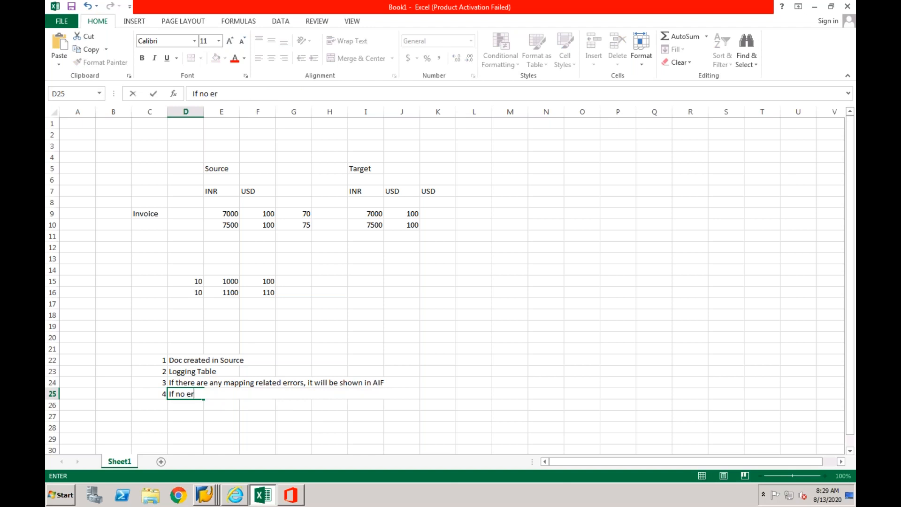
type("rors, target doc will be created")
- Append "(If there is any error in technical interface, data will be stored here)" to the Logging Table note in D23
left_click(201, 371)
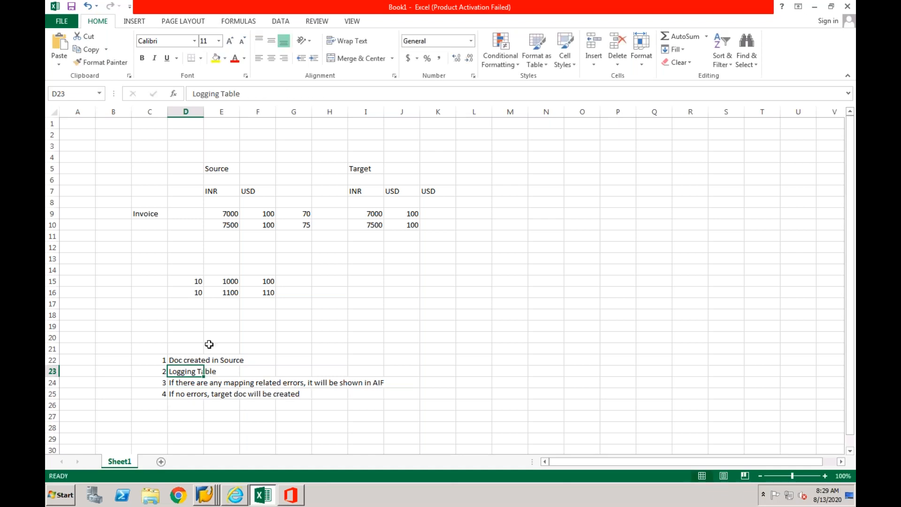
left_click(241, 94)
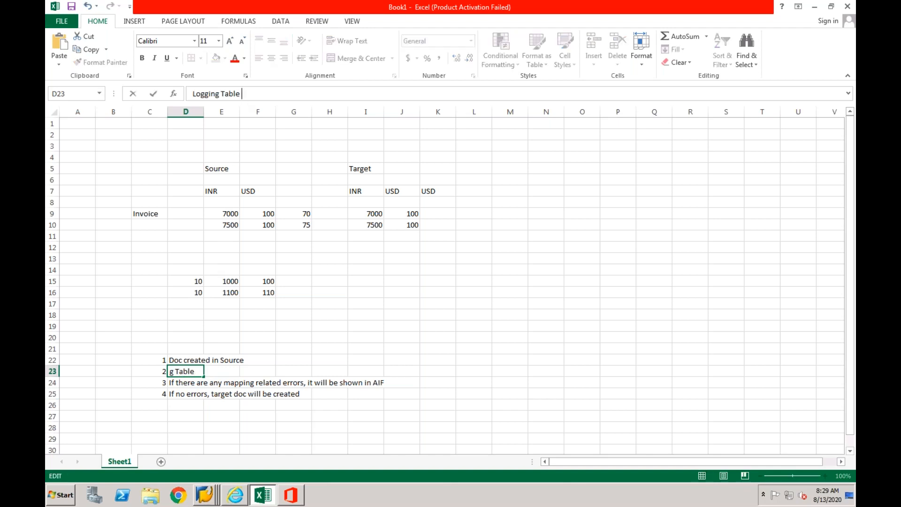
type("(")
type("If")
type(" there is an")
type("y error ")
type("due")
key("BackSpace")
key("BackSpace")
key("BackSpace")
key("BackSpace")
type("in technical interface, d")
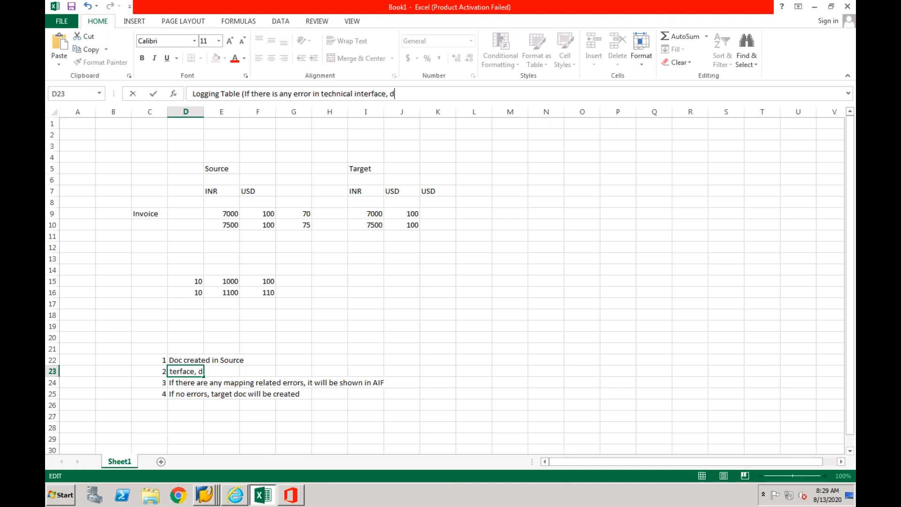
type("ata will be stored here")
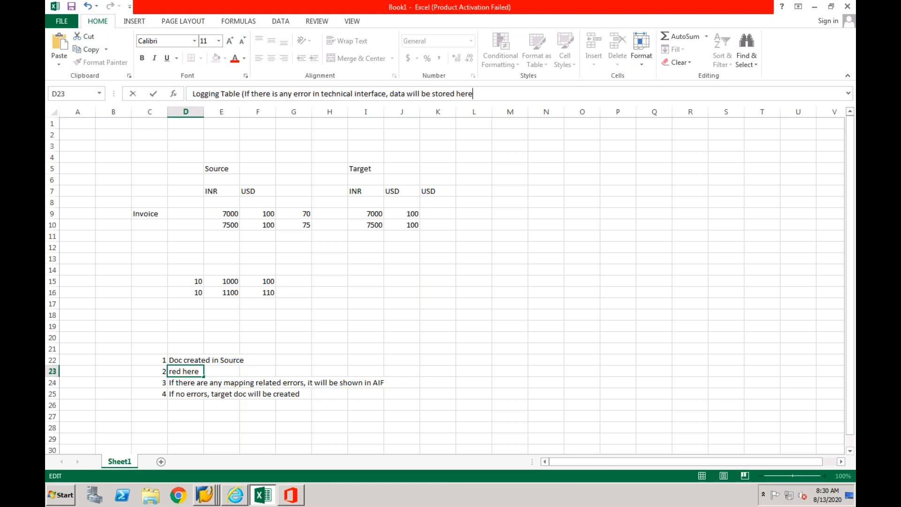
type(")")
key("Return")
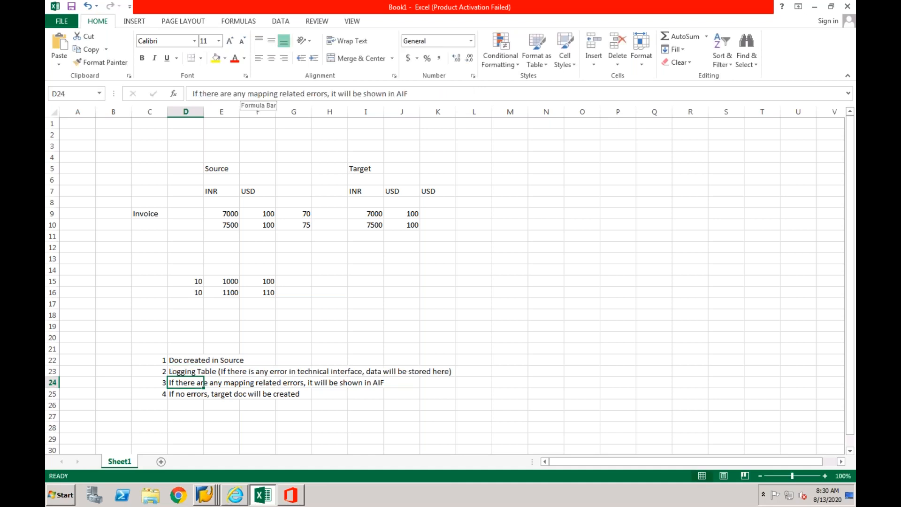
- Compare the notes on technical interface errors in D23 and mapping errors in D24
left_click(188, 374)
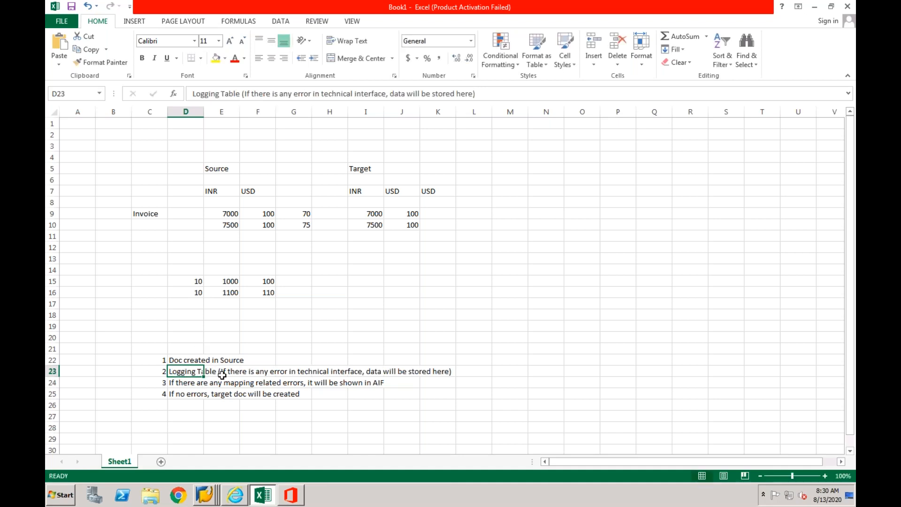
left_click(195, 383)
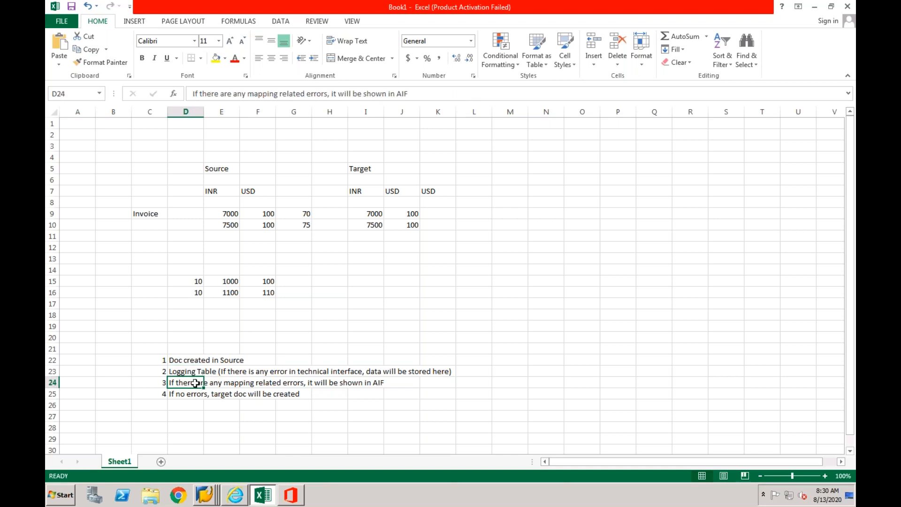
left_click(196, 372)
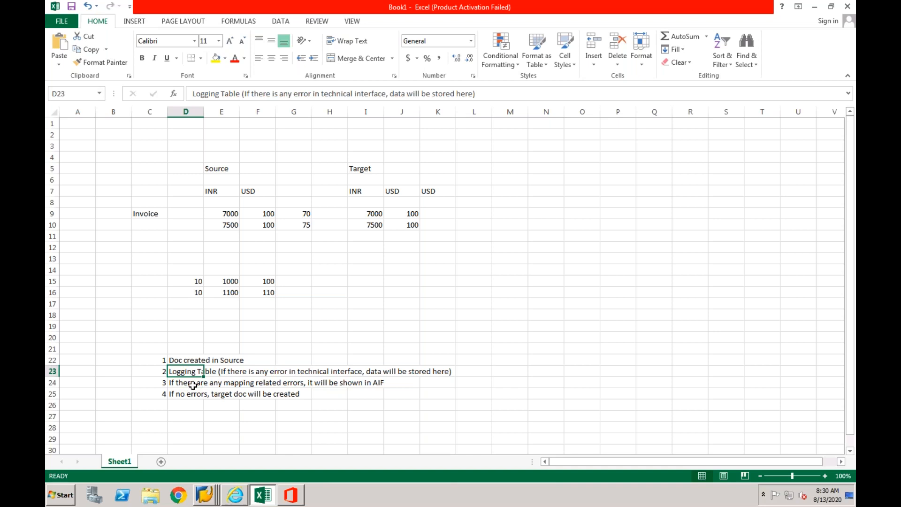
left_click(193, 384)
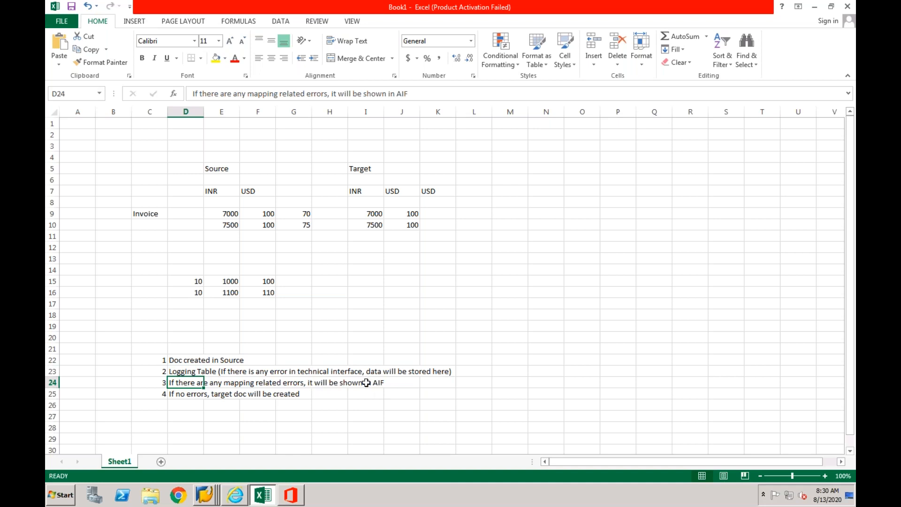
left_click(193, 372)
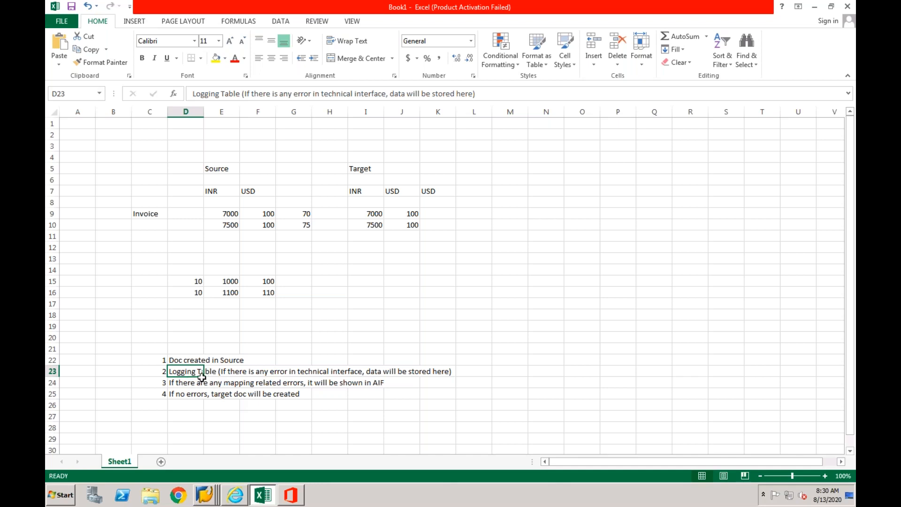
left_click(235, 373)
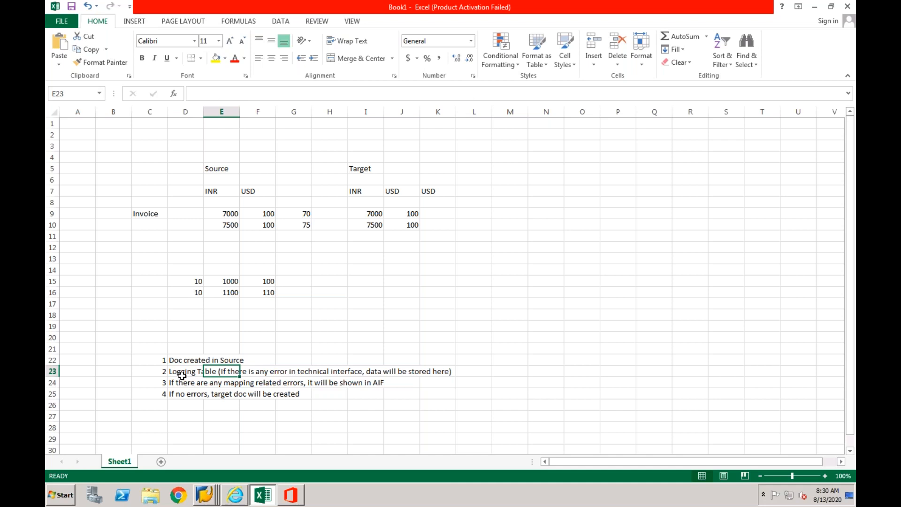
left_click(200, 372)
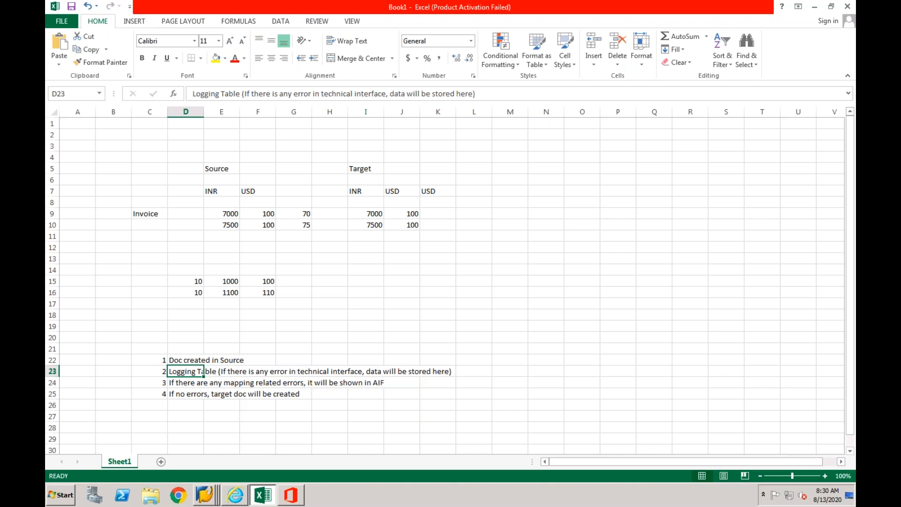
- Append ", Transfer Table stores the data even if it is replicated to Targte" to the Logging Table note in D23
left_click(180, 383)
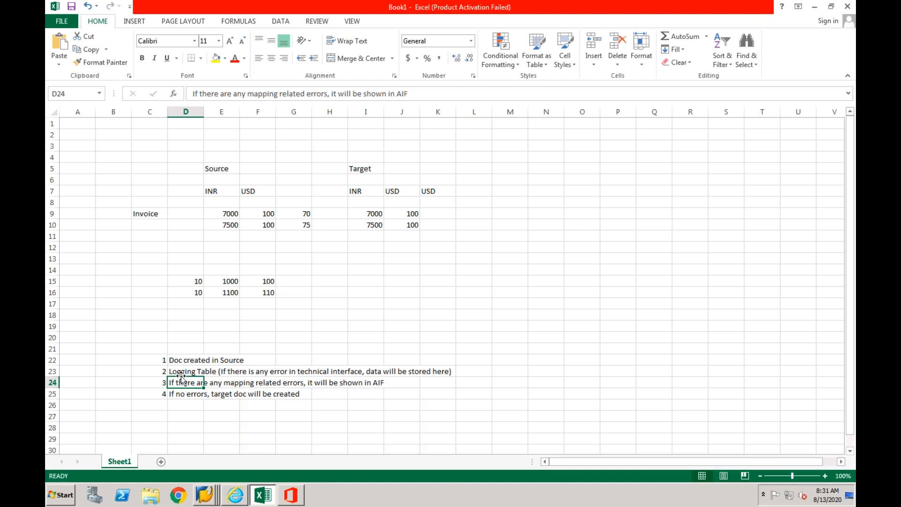
left_click(183, 370)
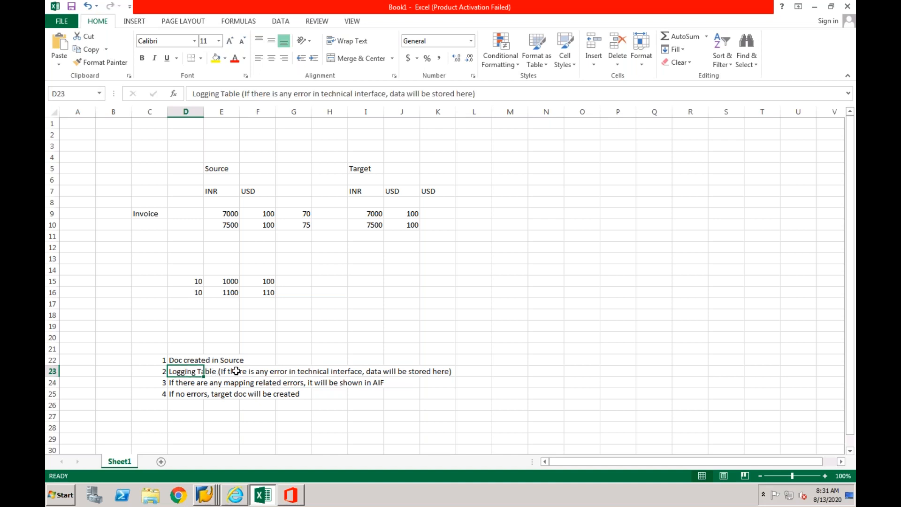
left_click(490, 97)
type(", Transfe")
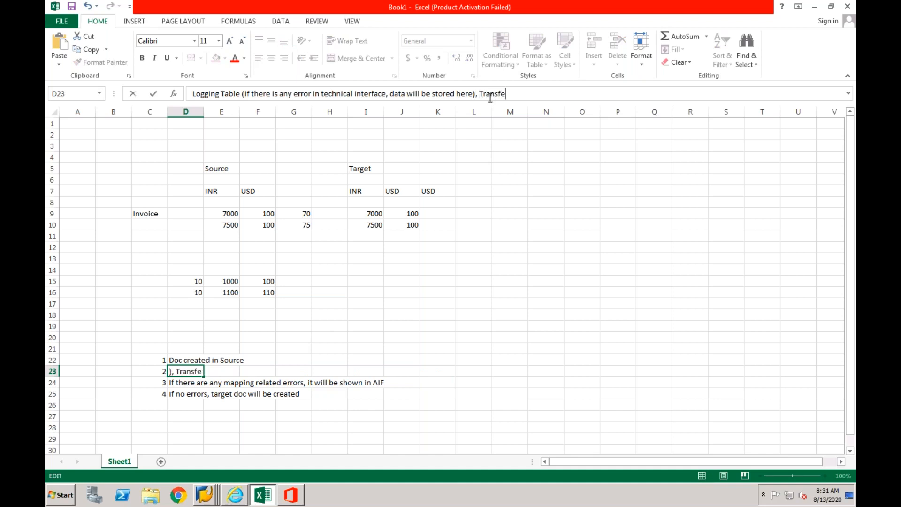
type("r Table stores the data even if it is replicated to Targte")
key("Return")
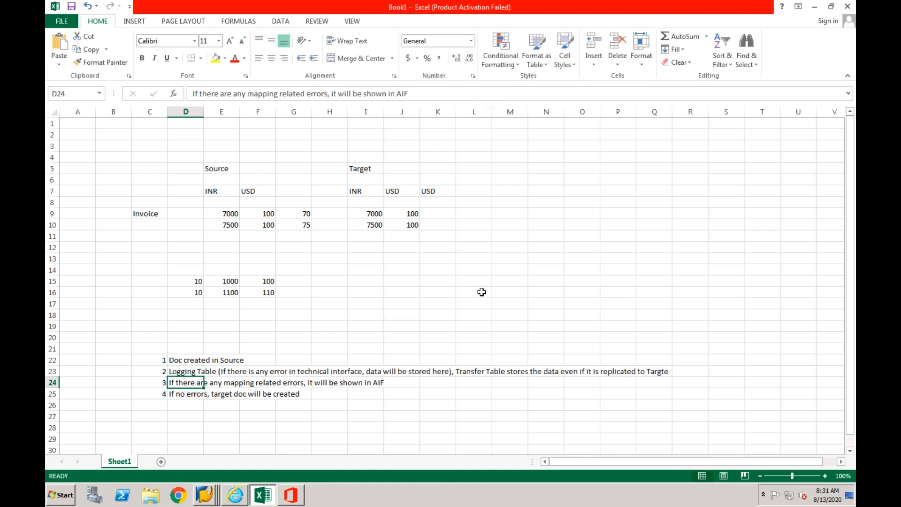
- Switch to SAP and load table CFIN_ACCIT in the ECC general table display in place of logging table /1CADMC/00000295
left_click(207, 492)
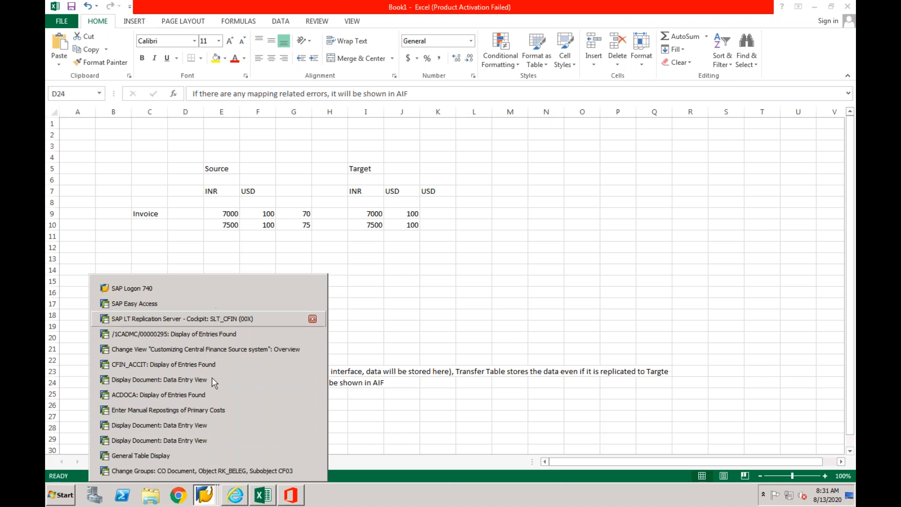
left_click(198, 456)
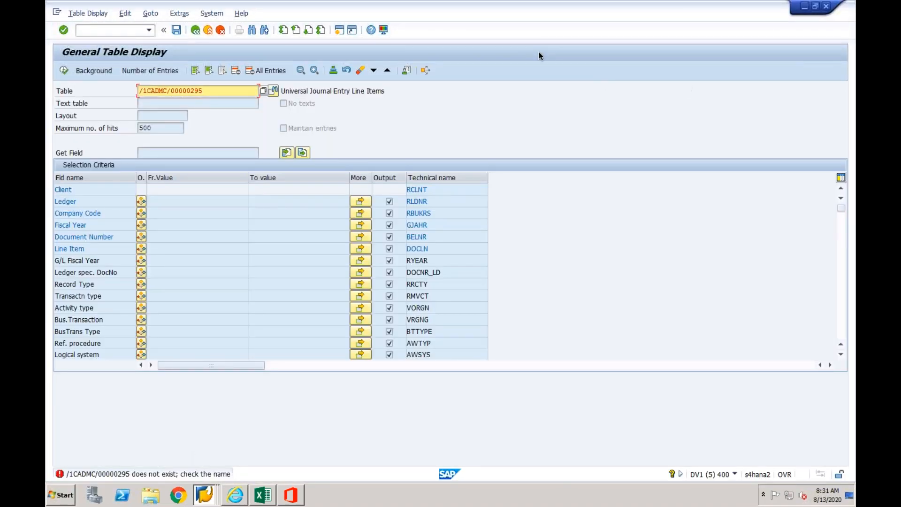
left_click(207, 498)
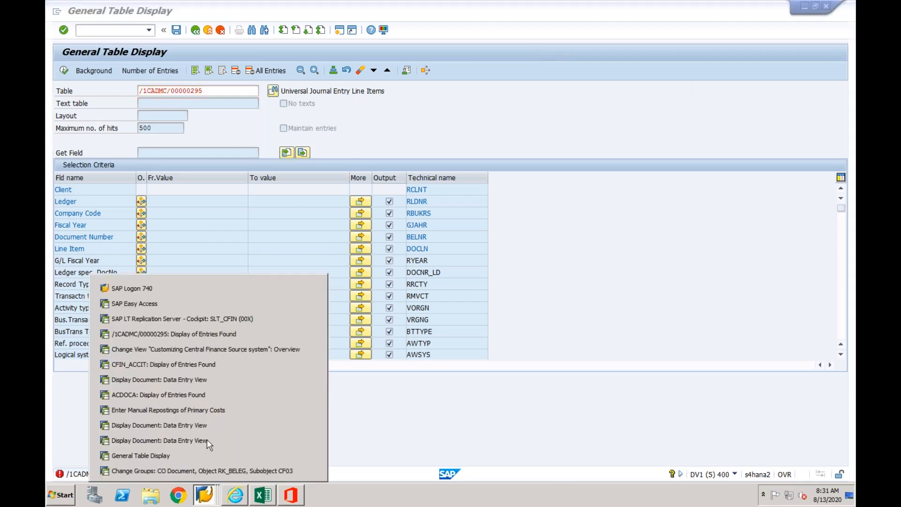
left_click(221, 334)
left_click(195, 29)
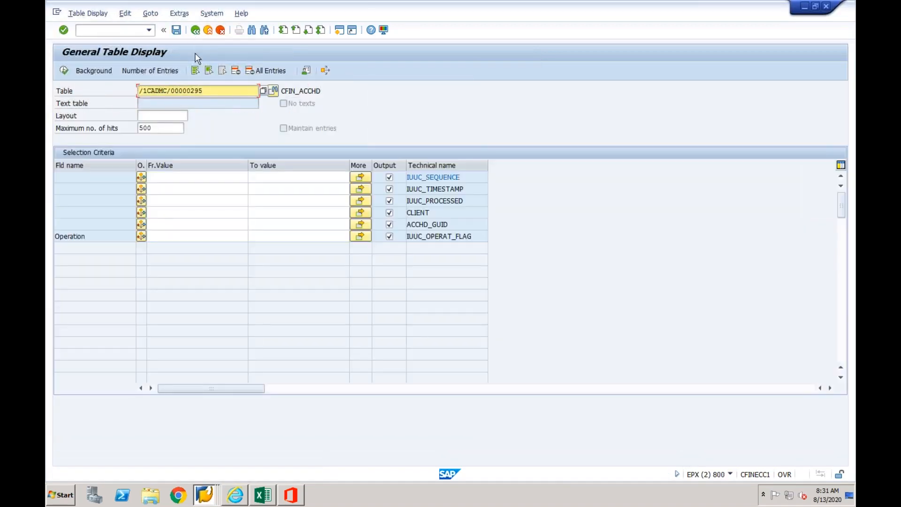
left_click_drag(206, 92, 135, 88)
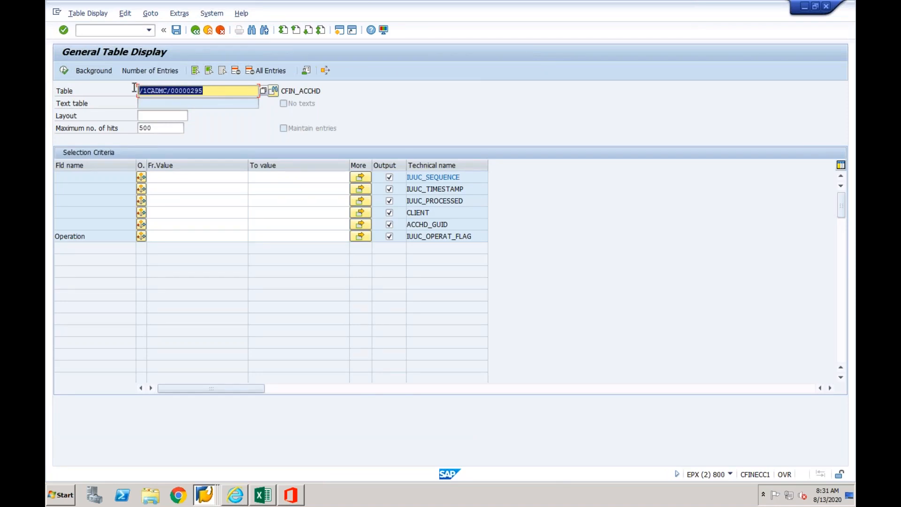
key("Delete")
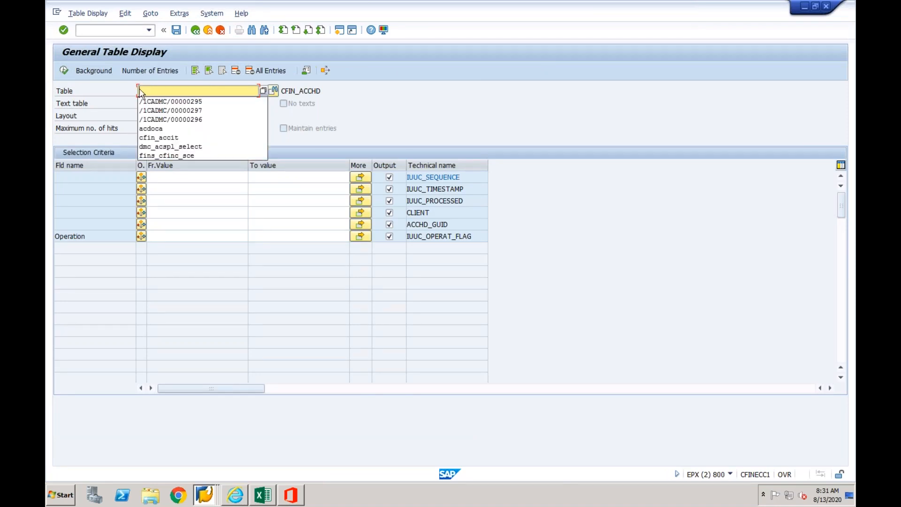
left_click(159, 137)
key("Return")
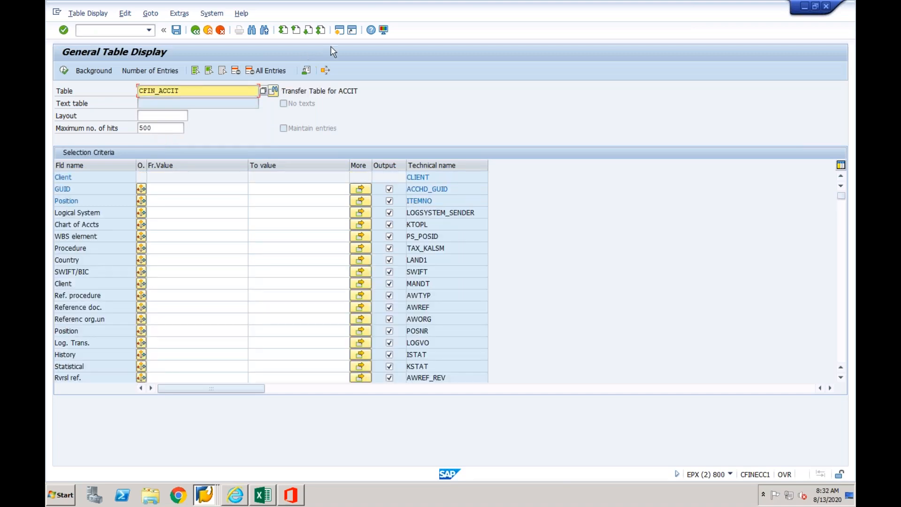
- View the entries found for transfer table CFIN_ACCIT in its open session
left_click(207, 493)
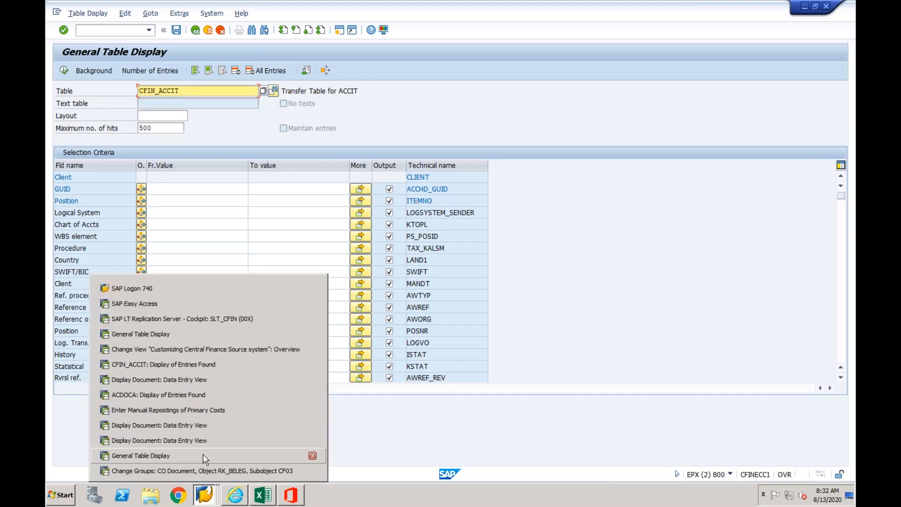
left_click(221, 365)
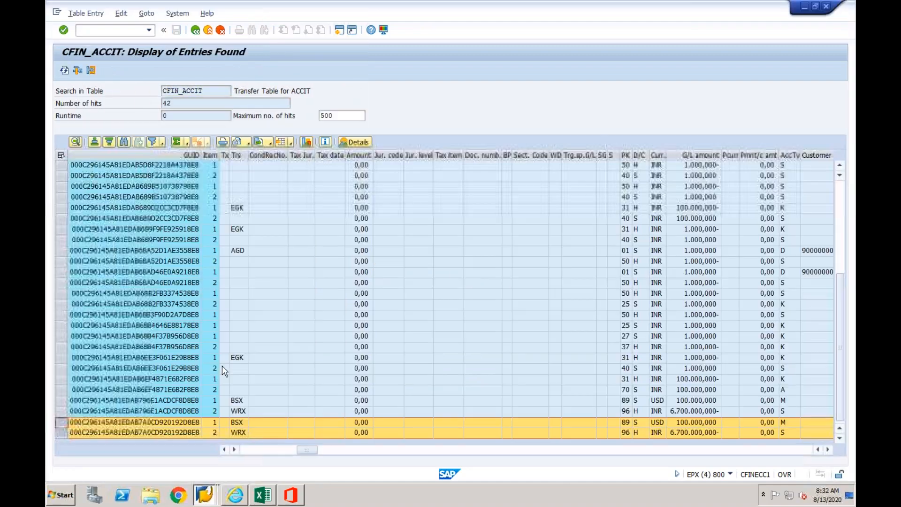
left_click(205, 496)
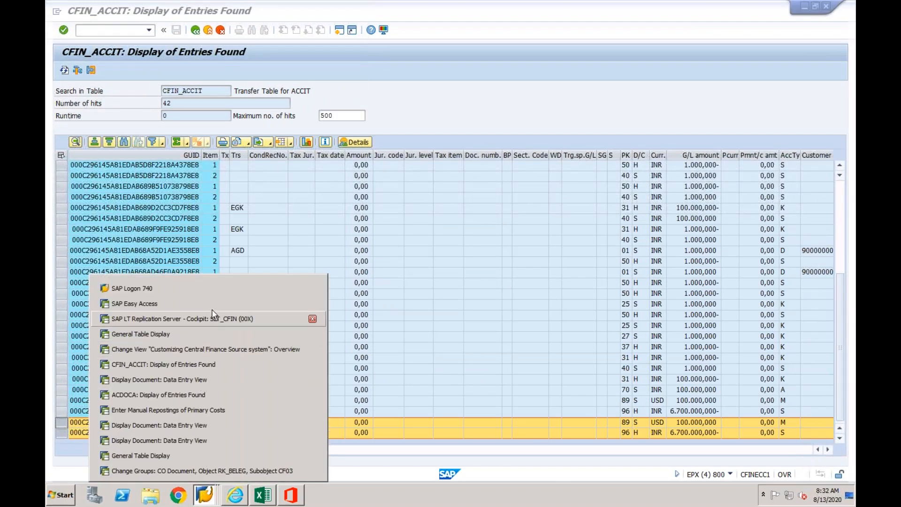
- Run transaction cfinimg in the ECC table display session and show the locked General Settings of the Central Finance source system
left_click(202, 337)
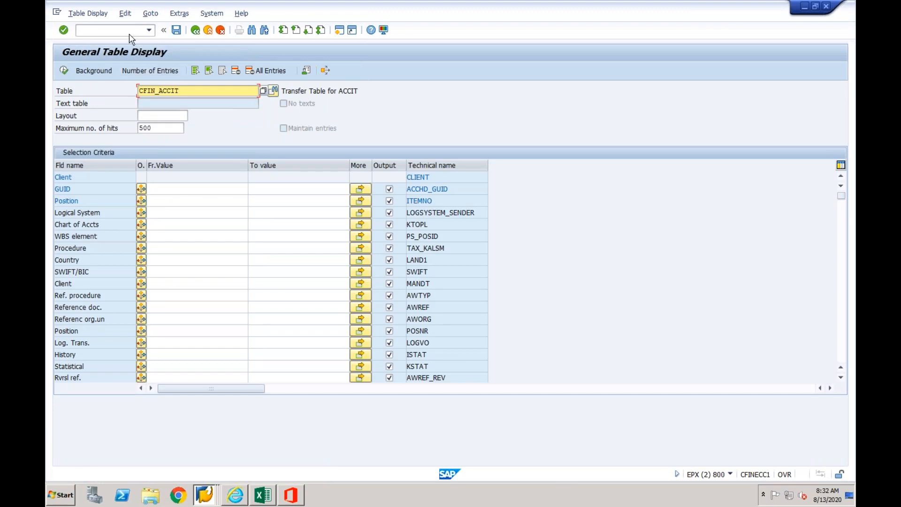
type("/ncf")
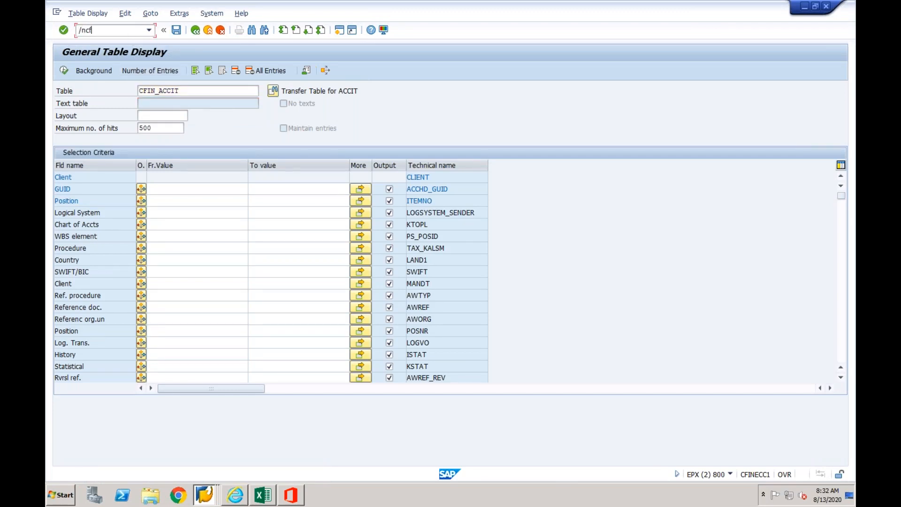
type("inimg")
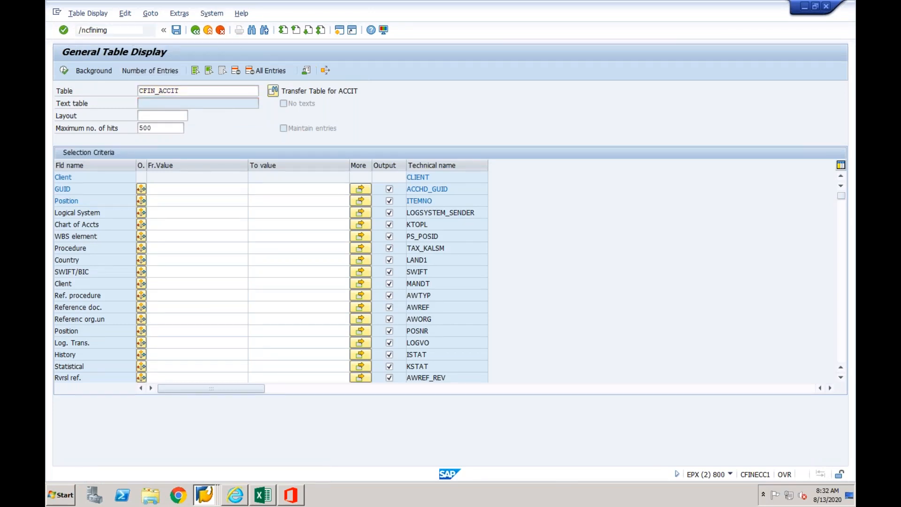
key("Return")
left_click(96, 112)
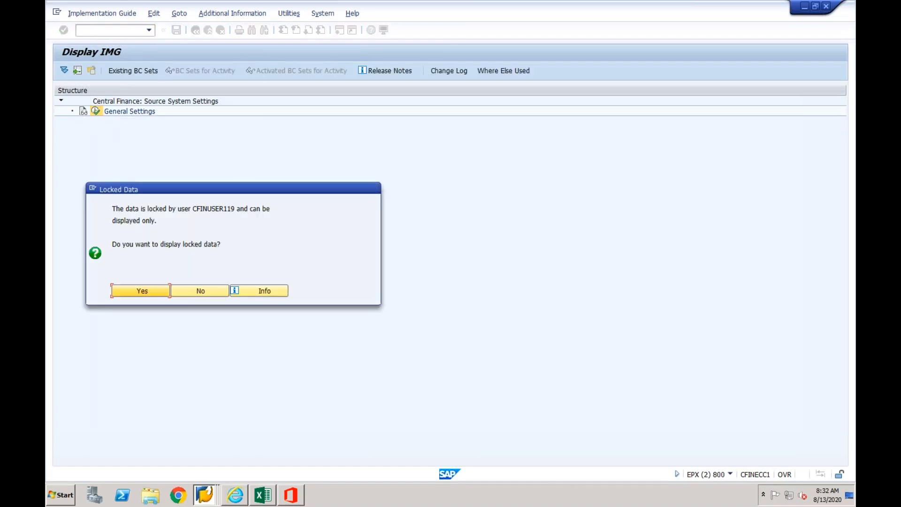
left_click(153, 293)
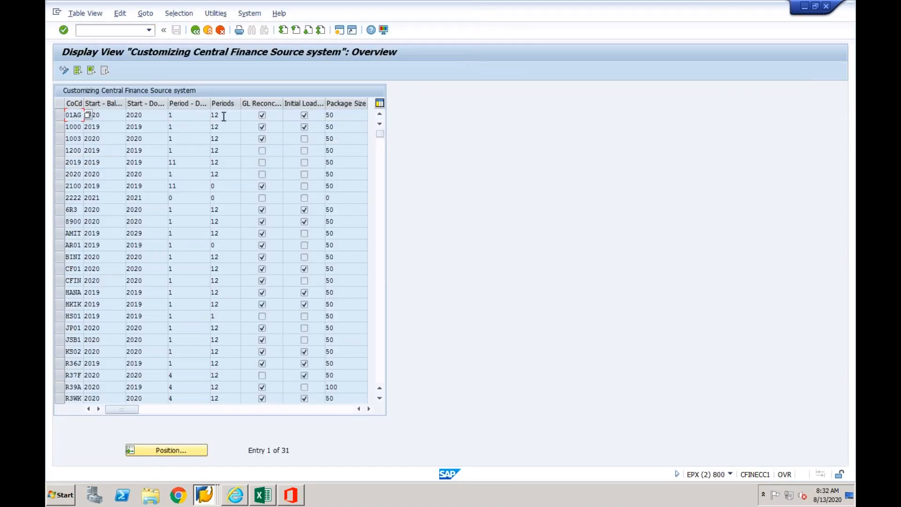
- Examine the Periods setting for company code CF01 in the Central Finance source system customizing
double_click(224, 114)
left_click(215, 269)
double_click(216, 269)
left_click(198, 269)
left_click_drag(221, 268, 210, 268)
left_click(225, 269)
left_click_drag(225, 270, 211, 267)
left_click(207, 493)
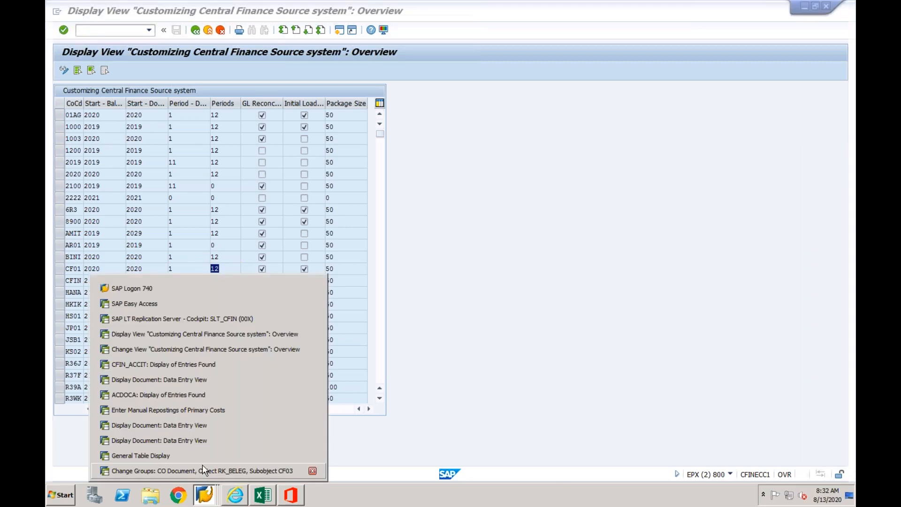
left_click(236, 255)
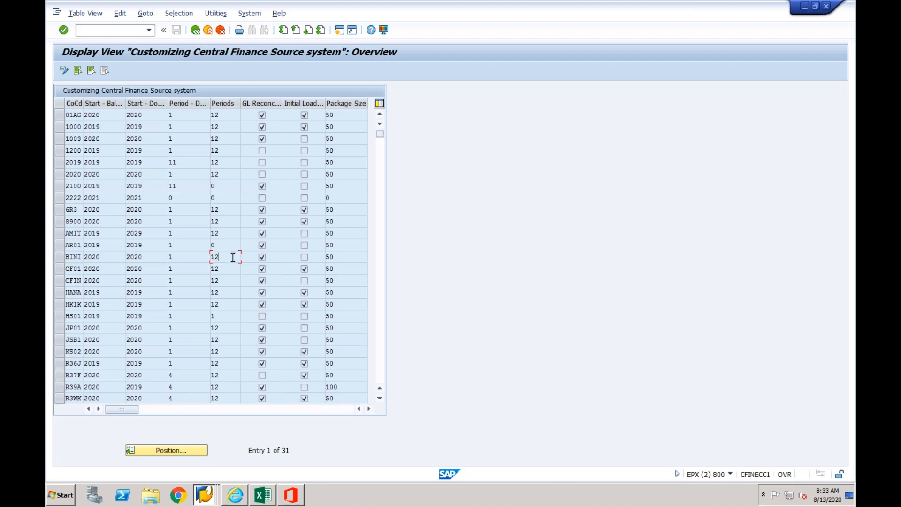
left_click_drag(225, 269, 212, 269)
left_click(226, 270)
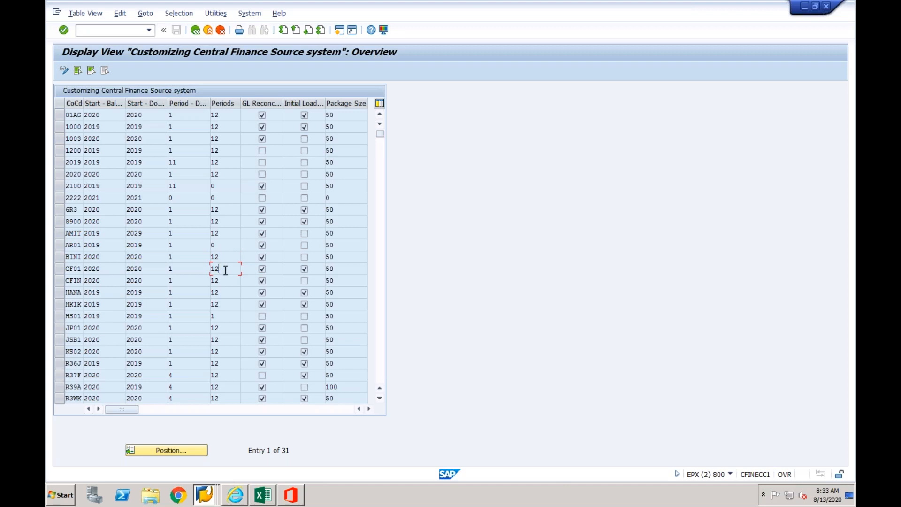
- Return to the CFIN_ACCIT entries and refresh the transfer table display
left_click(207, 491)
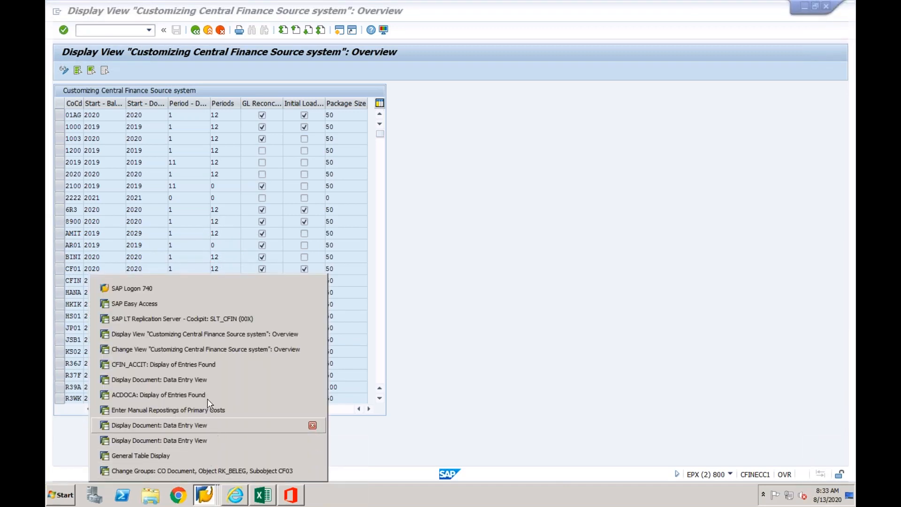
left_click(205, 364)
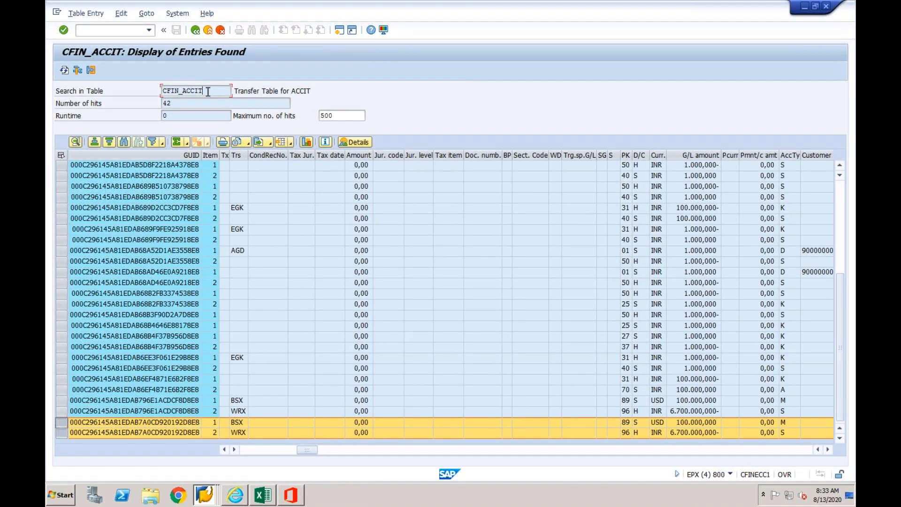
left_click(64, 71)
left_click(64, 70)
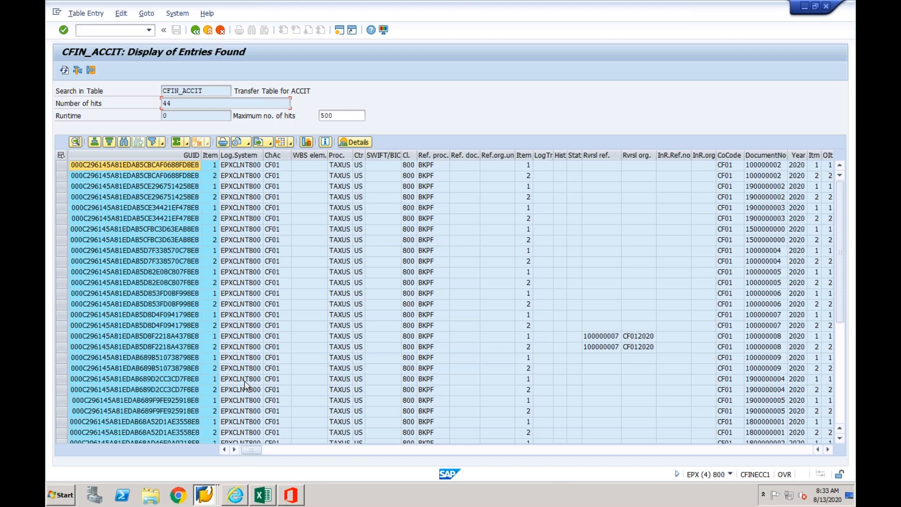
left_click(204, 496)
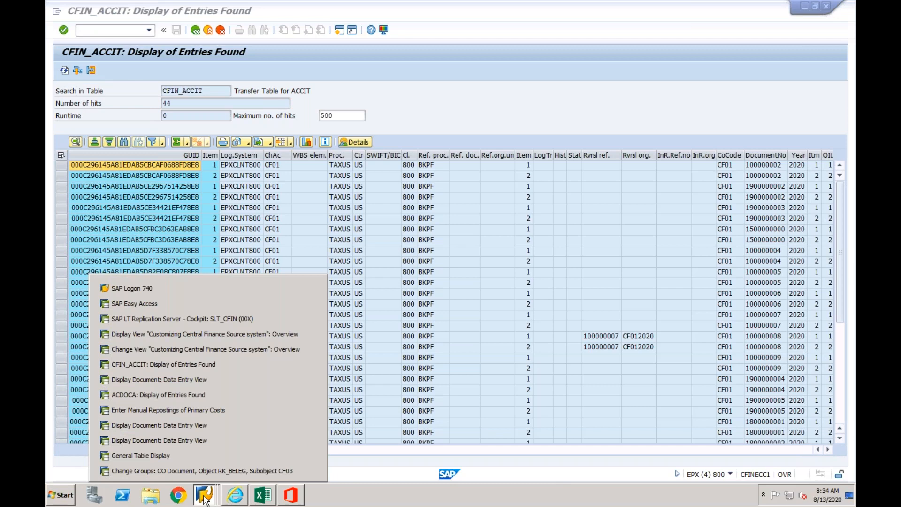
left_click(372, 404)
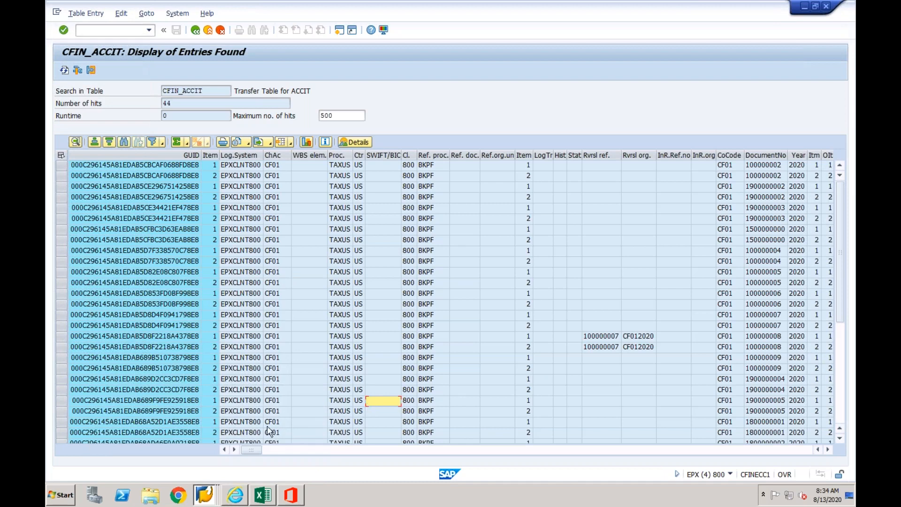
- Switch to the SLT_CFIN replication cockpit and check the current action of tables CFIN_ACCHD and COBK
mouse_move(207, 495)
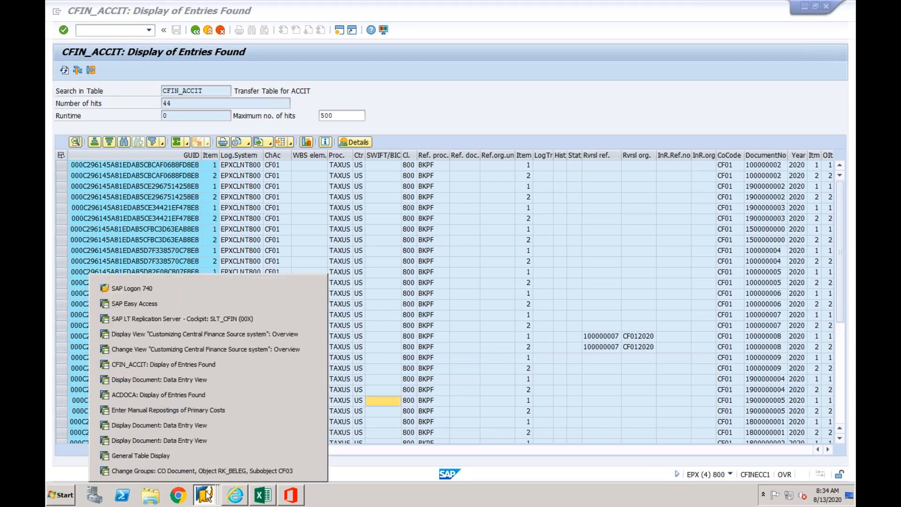
left_click(233, 319)
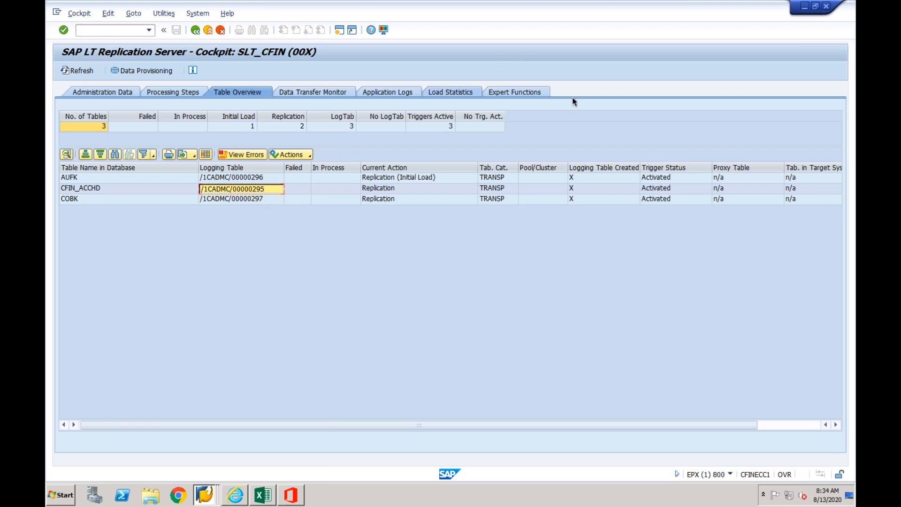
left_click(397, 188)
left_click(399, 202)
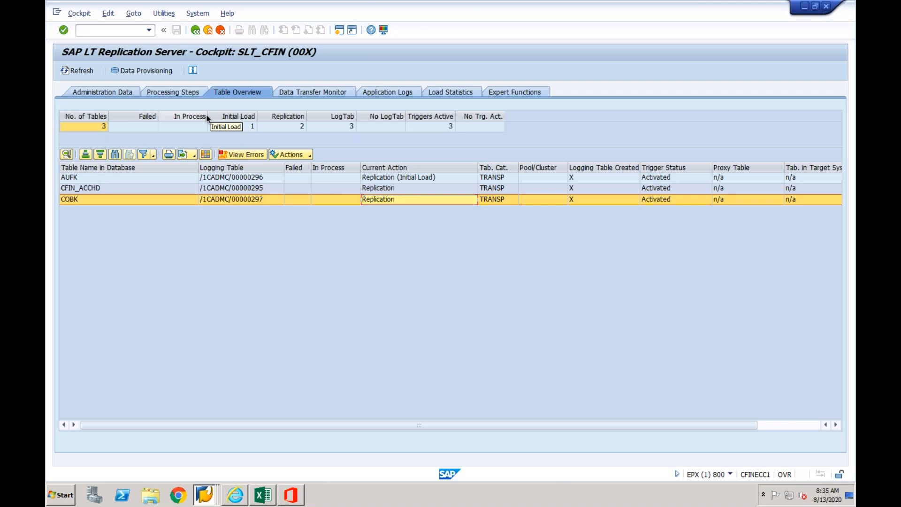
left_click(141, 203)
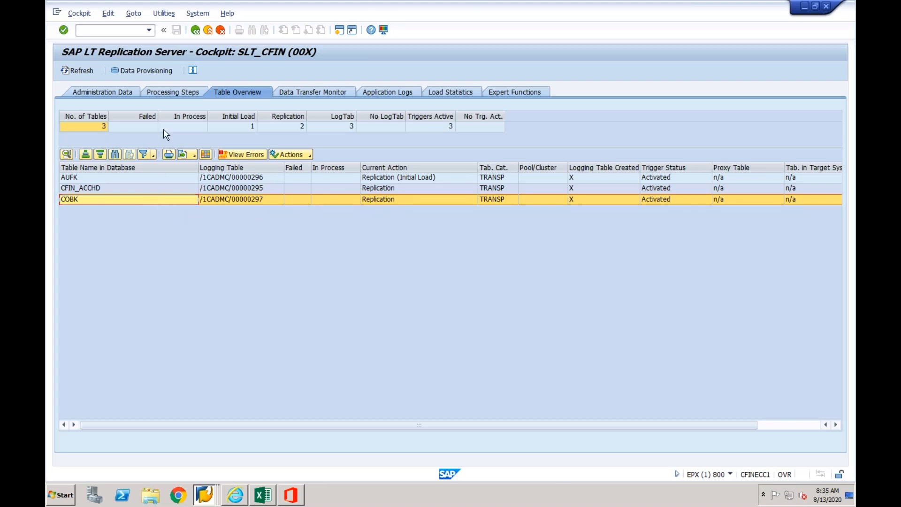
- Review the data provisioning options for table COBK, look up the field help for Start Recording, and close without executing
left_click(153, 71)
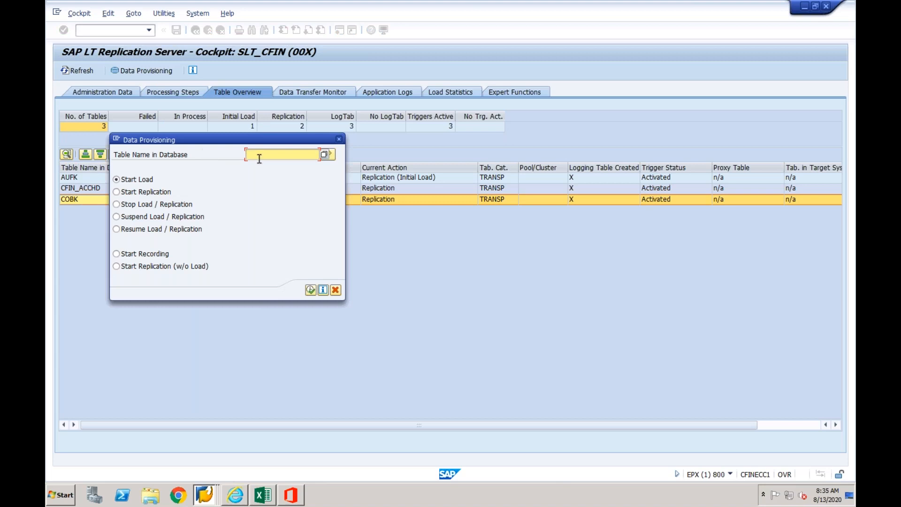
type("COBK")
left_click_drag(202, 137, 299, 104)
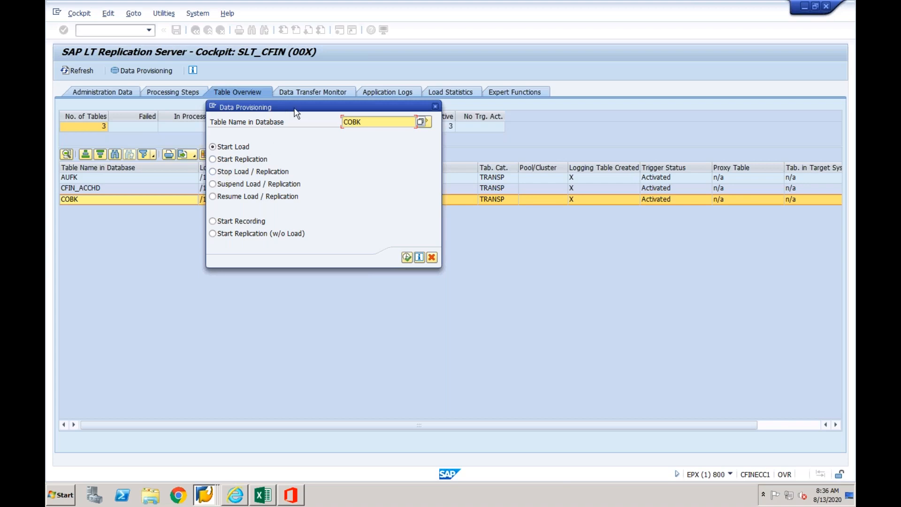
left_click_drag(329, 107, 304, 255)
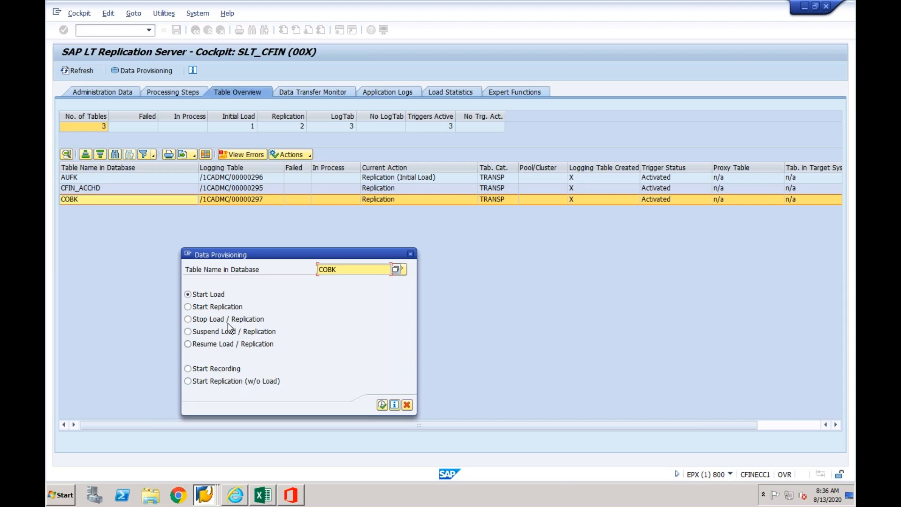
left_click(219, 307)
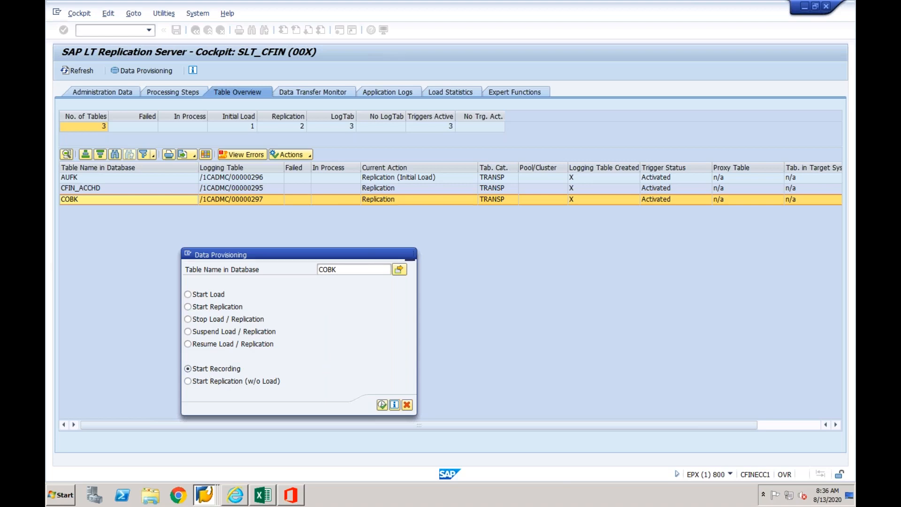
key("F1")
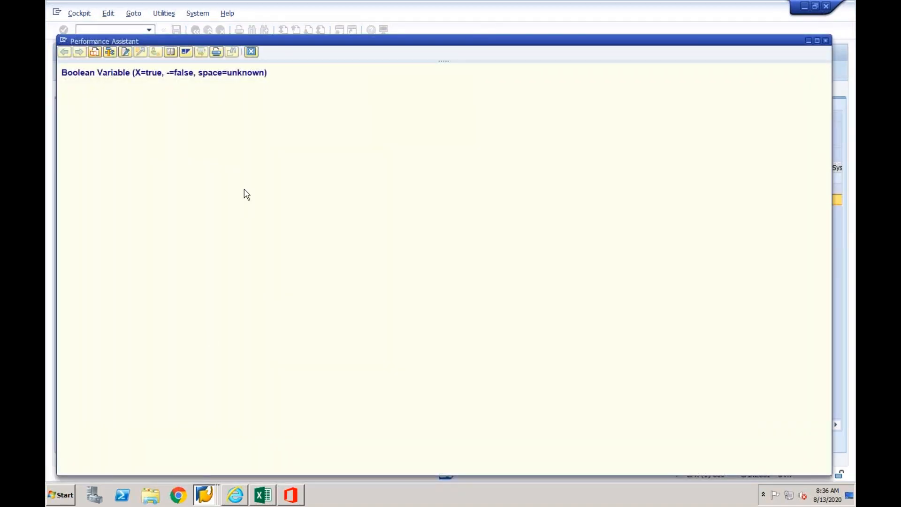
left_click(251, 52)
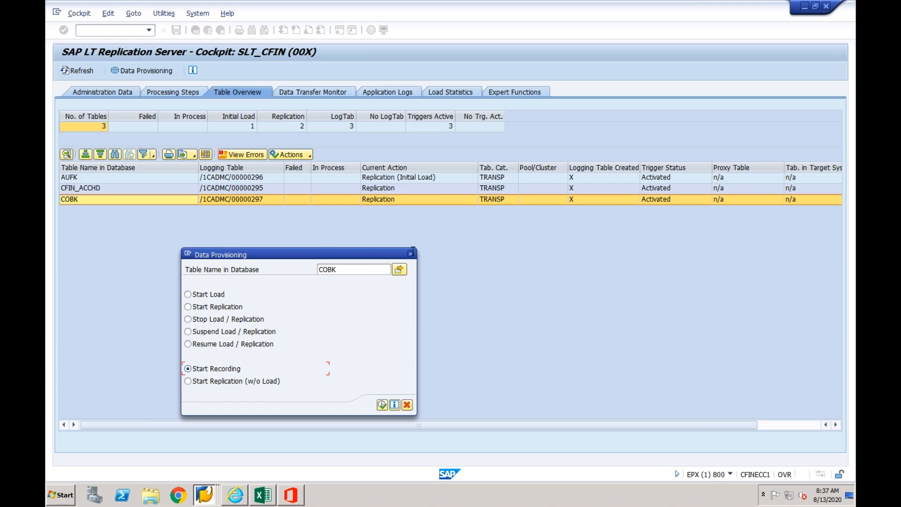
left_click(412, 254)
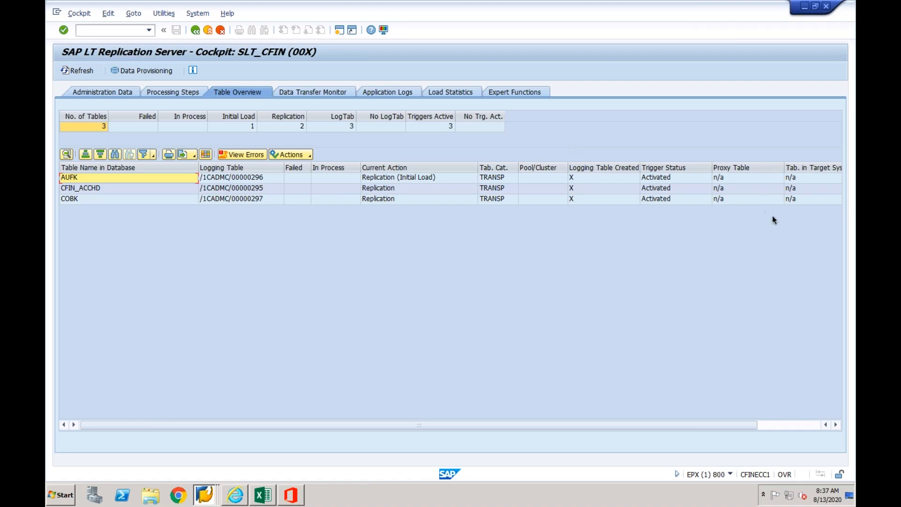
- Check the trigger status of tables AUFK, CFIN_ACCHD and COBK in the table overview
left_click(677, 179)
left_click(675, 188)
left_click(675, 199)
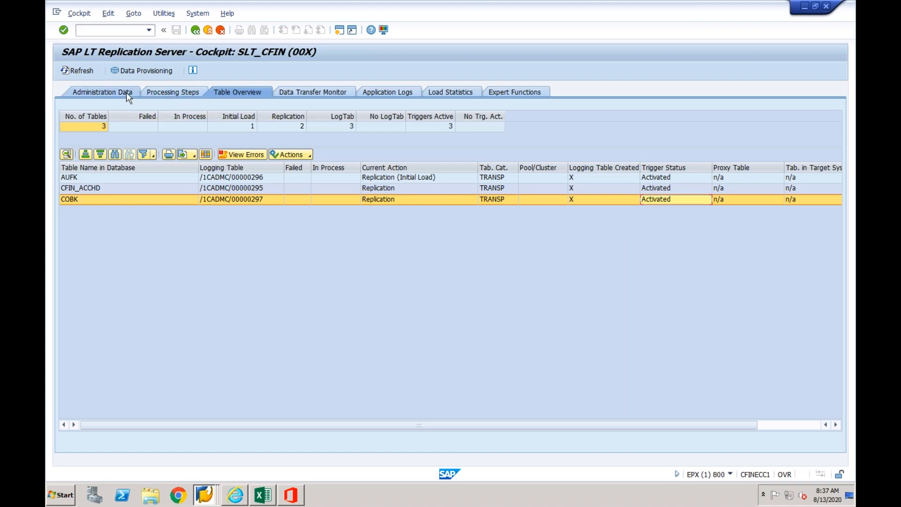
- Run Create Predefined Load and Replication Objects and review the entries for tables AUFK, CFIN_ACCHD and COBK
left_click(185, 92)
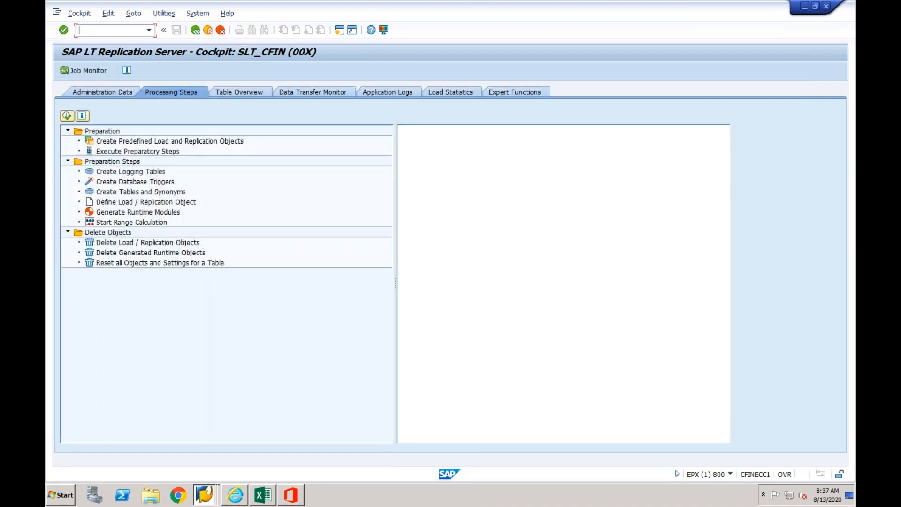
left_click(161, 142)
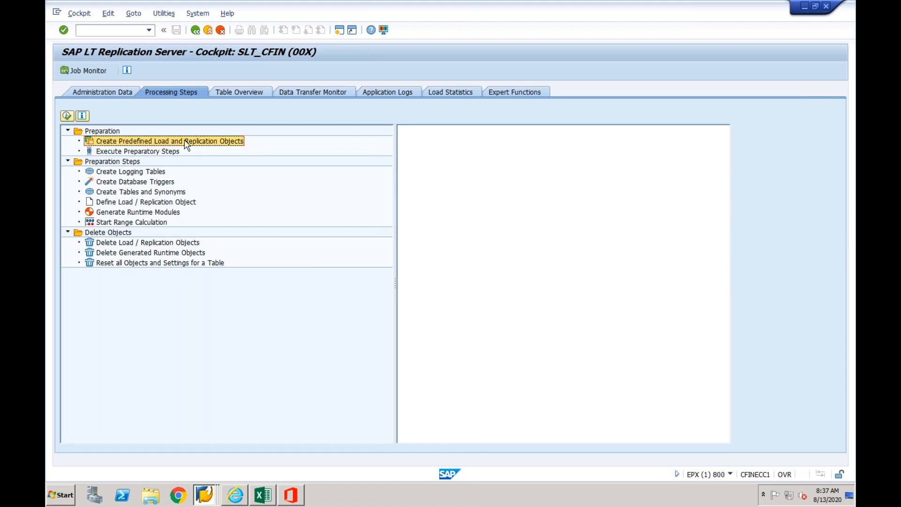
double_click(187, 143)
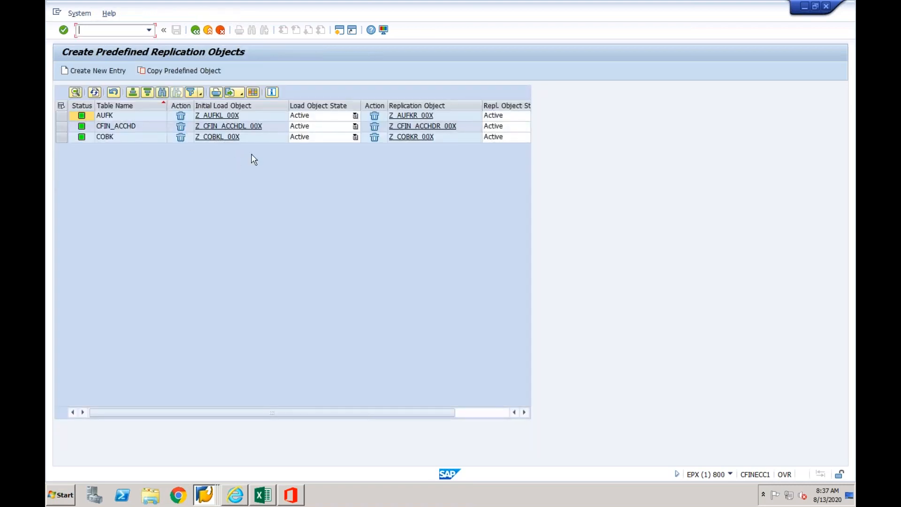
left_click(123, 117)
left_click(121, 128)
left_click(118, 138)
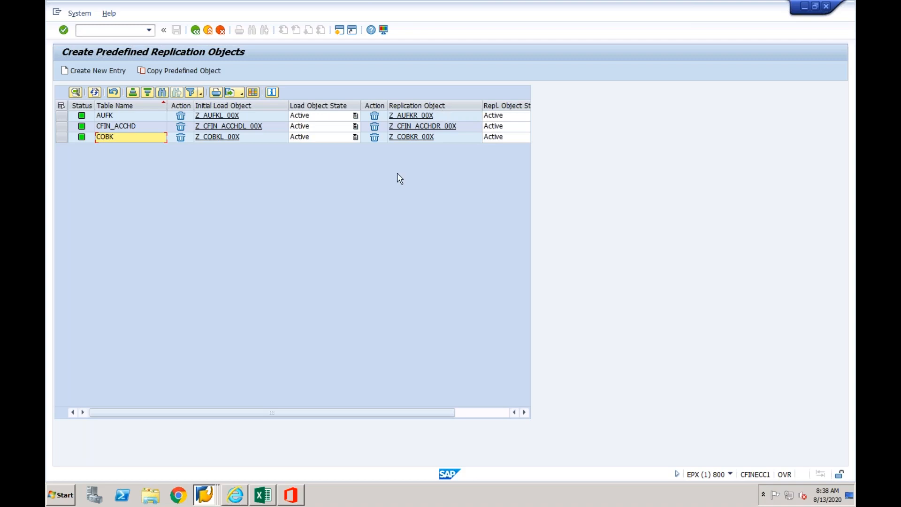
- Display the initial load object Z_AUFKL_00X of table AUFK and return to the predefined objects list
left_click(225, 116)
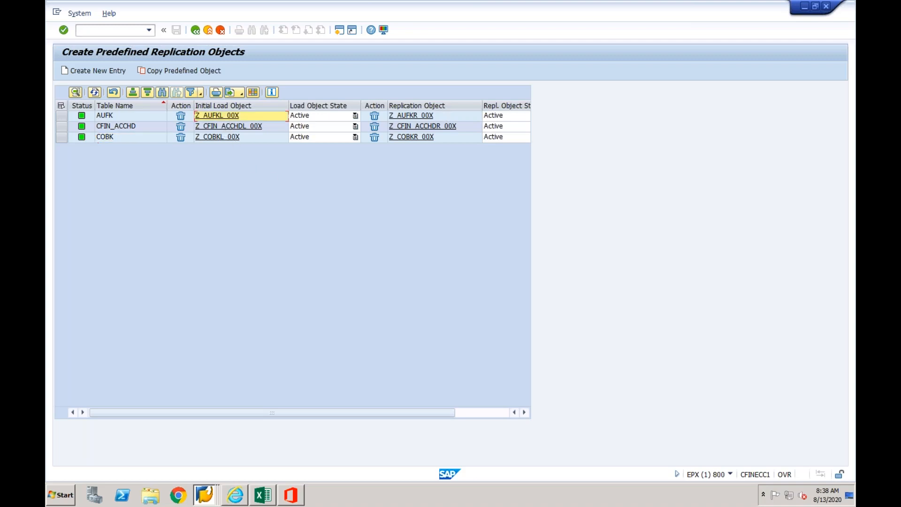
left_click(229, 166)
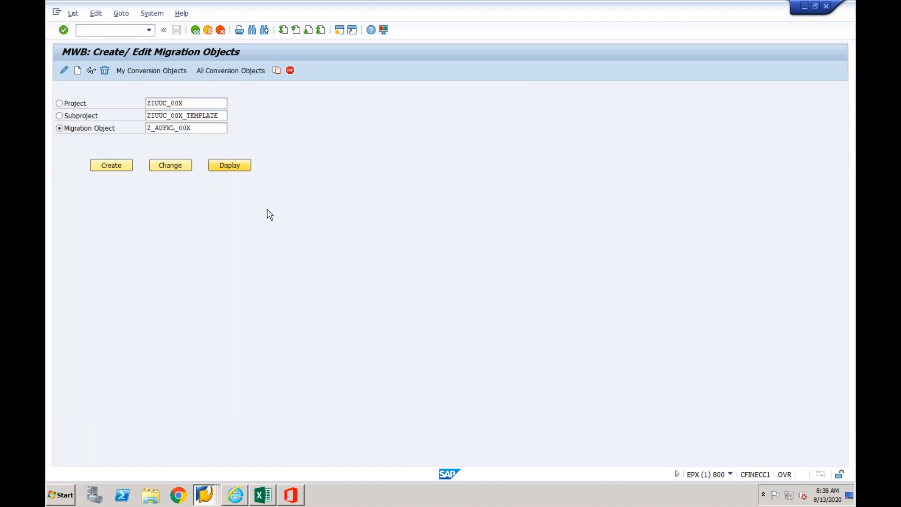
left_click(314, 315)
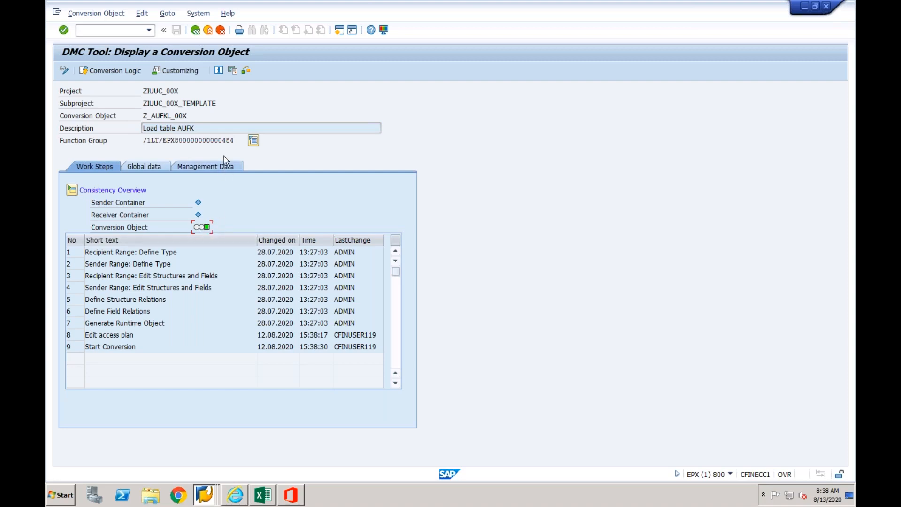
left_click(196, 30)
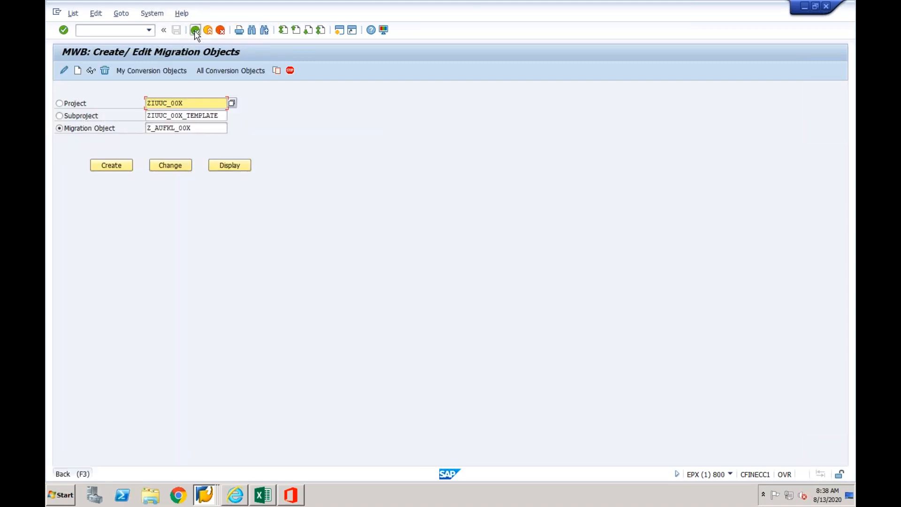
left_click(195, 31)
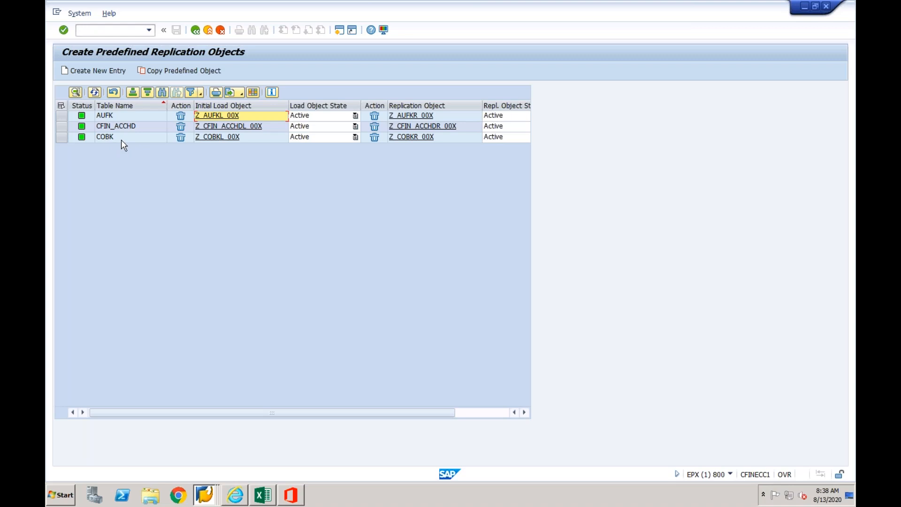
- Display COBK's replication object Z_COBKR_00X, highlight its subproject ZIUUC_00X_TEMPLATE, and return to the predefined objects list
left_click(416, 137)
left_click(219, 165)
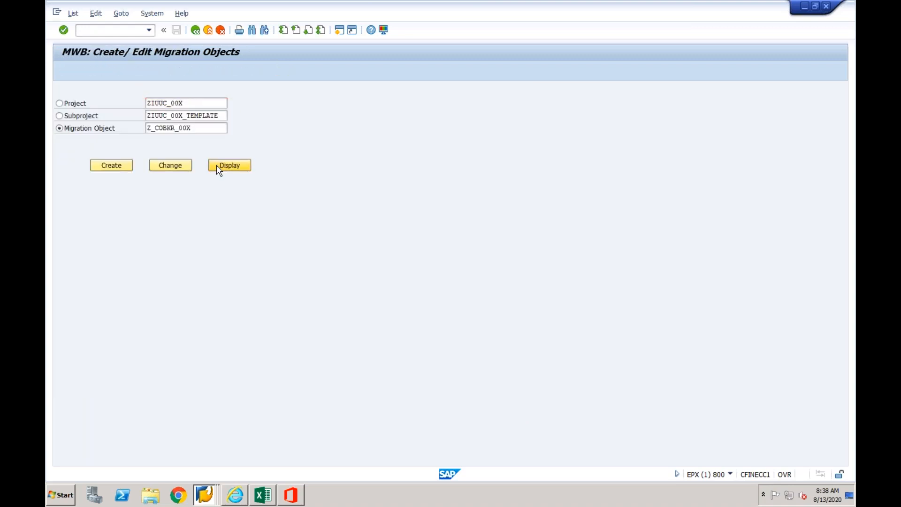
left_click(315, 315)
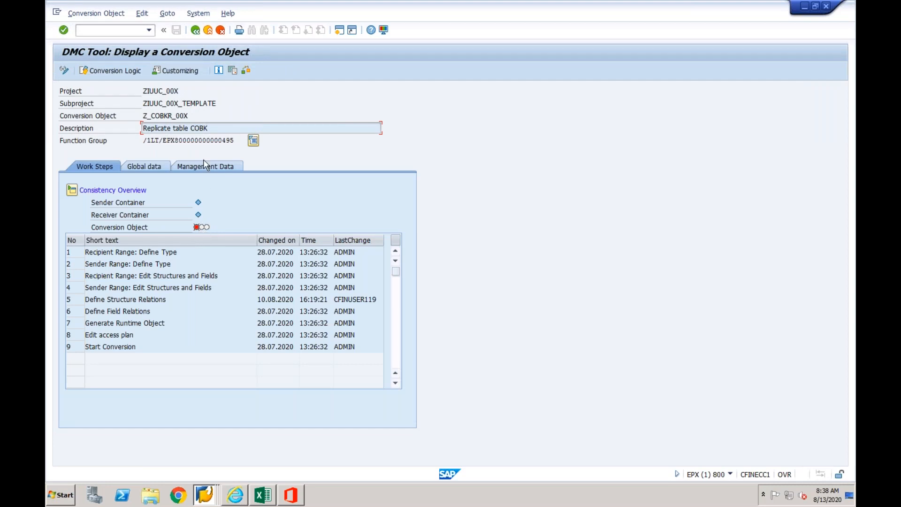
left_click_drag(217, 102, 141, 104)
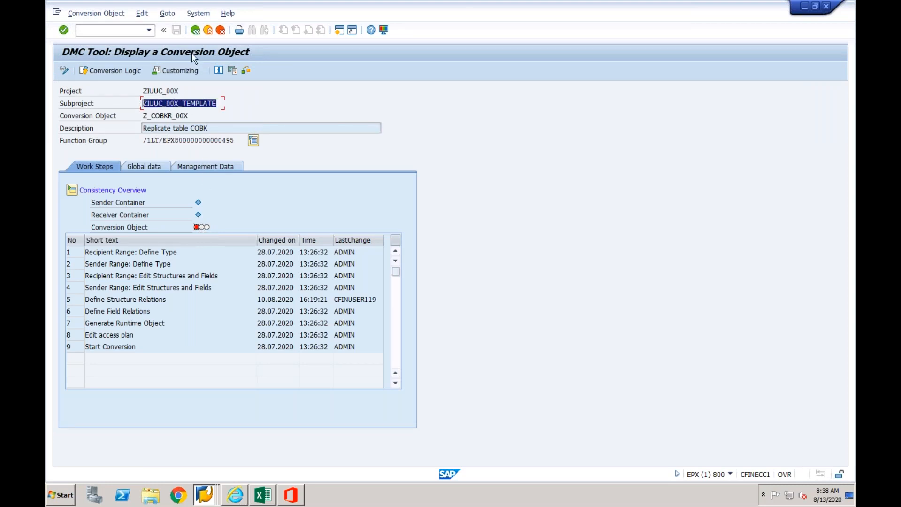
left_click(195, 33)
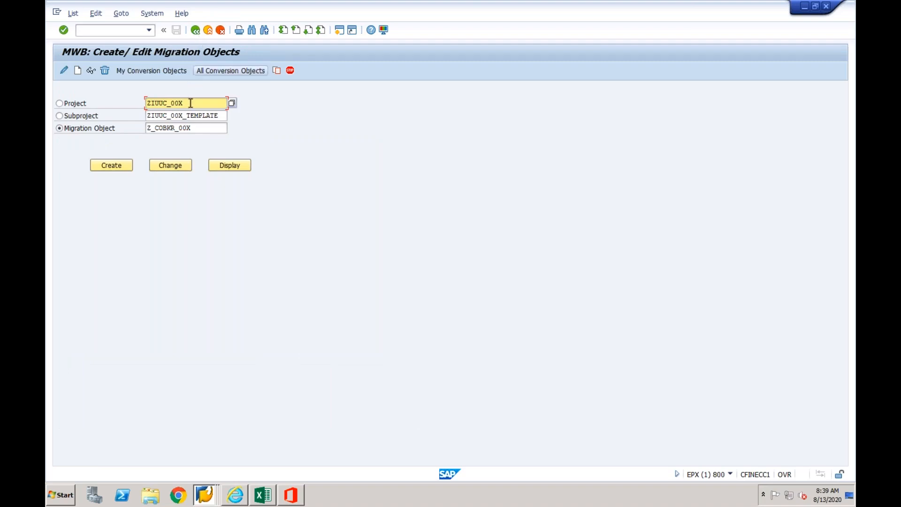
left_click(196, 31)
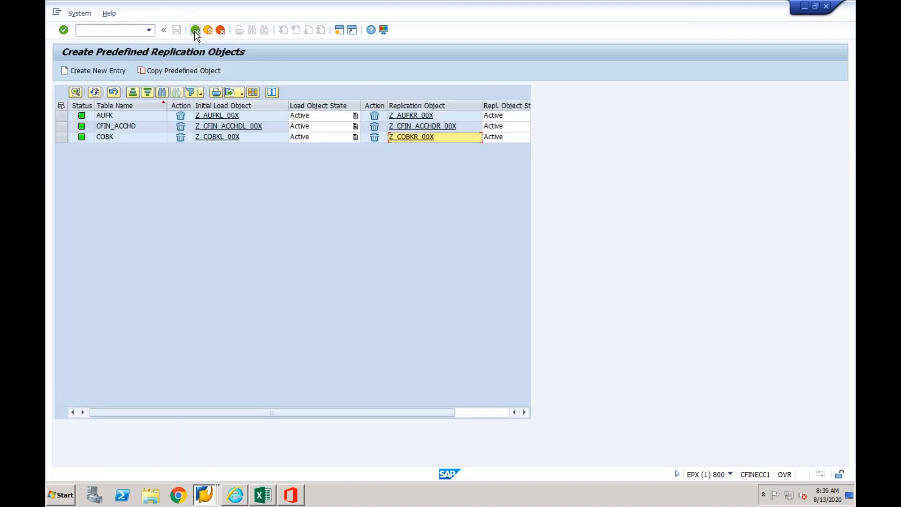
- Go back to the cockpit overview, reopen configuration SLT_CFIN and show the data transfer monitoring of its tables
left_click(196, 31)
left_click(196, 31)
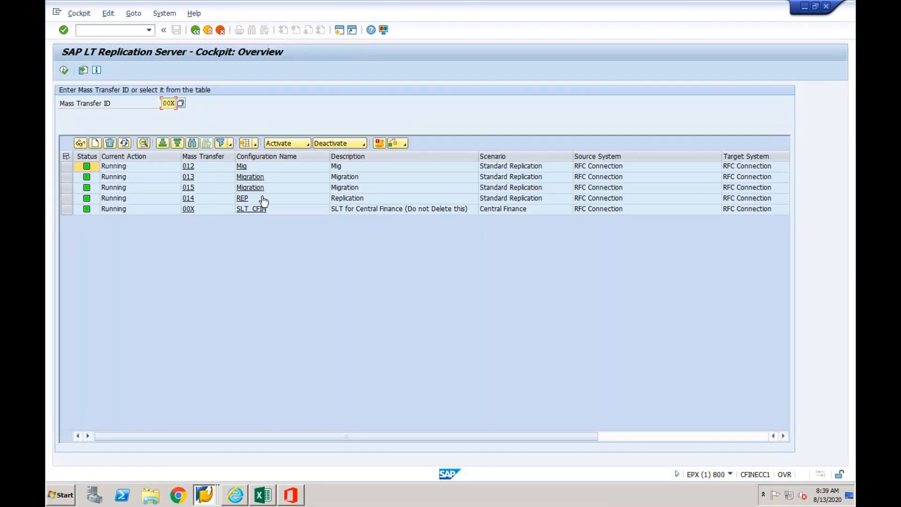
left_click(253, 209)
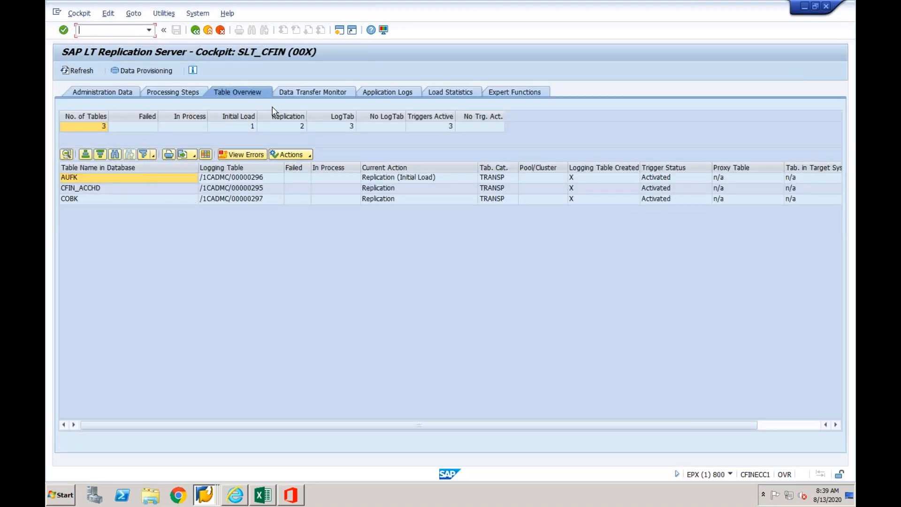
left_click(408, 93)
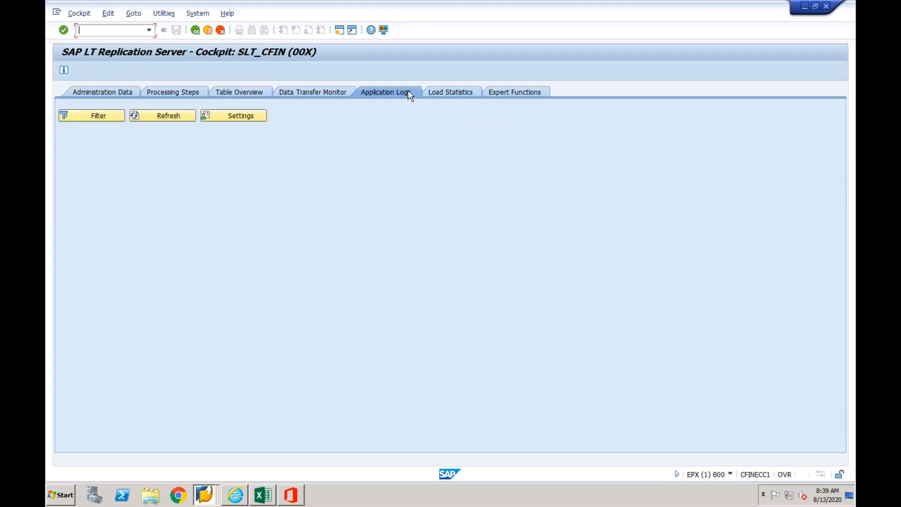
left_click(324, 90)
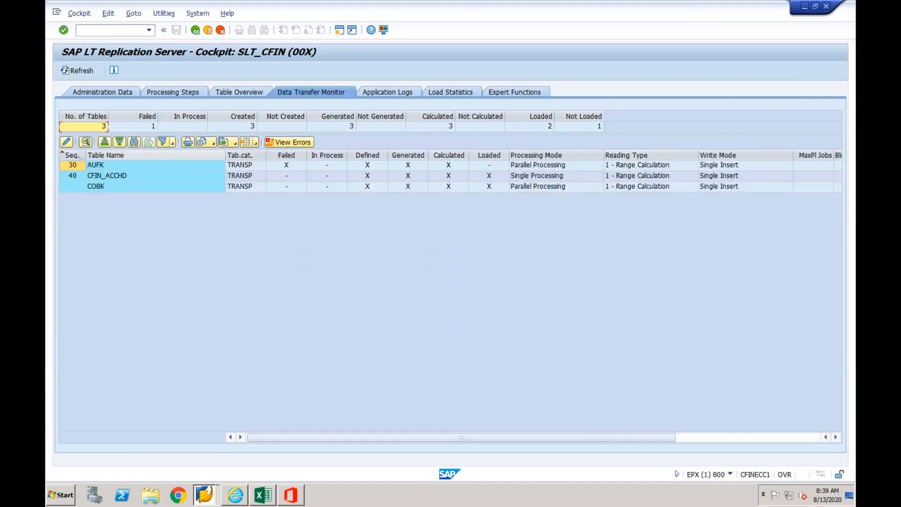
- Display the generated conversion object Z_COBK_00X for table COBK from the transfer monitoring list and return to the list
left_click(117, 188)
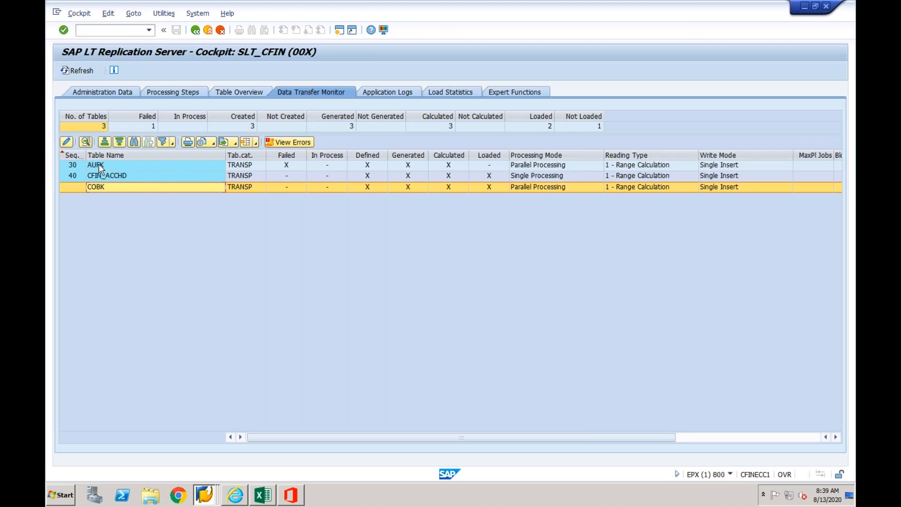
double_click(210, 188)
left_click(228, 165)
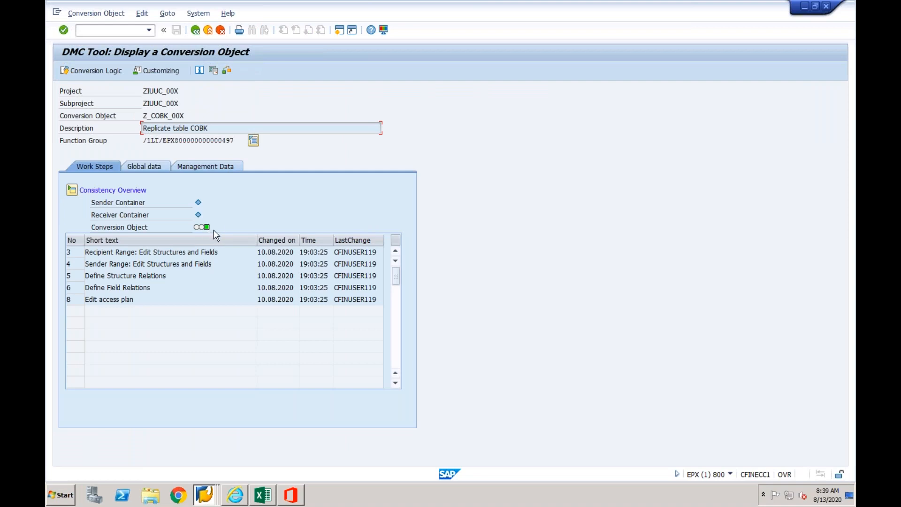
left_click(196, 31)
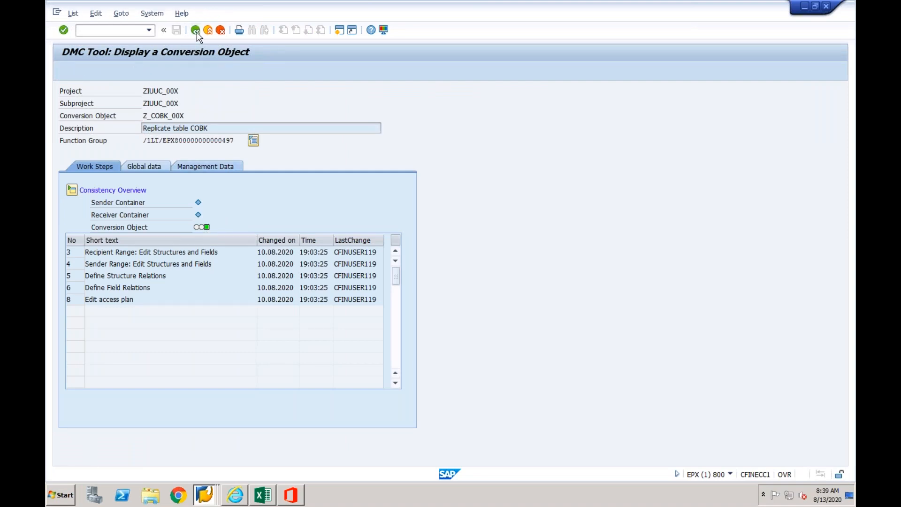
left_click(195, 30)
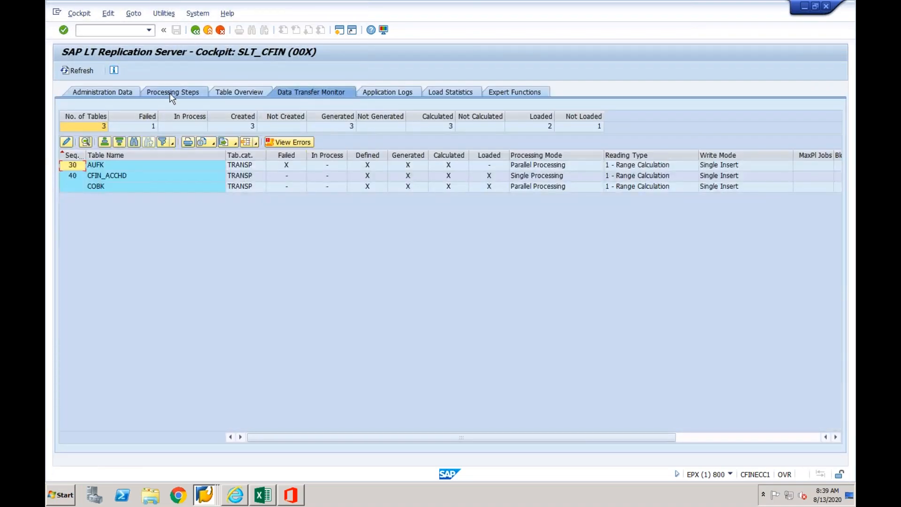
- Display the generated conversion object Z_AUFK_00X for table AUFK and go back to the replication cockpit overview
left_click(171, 93)
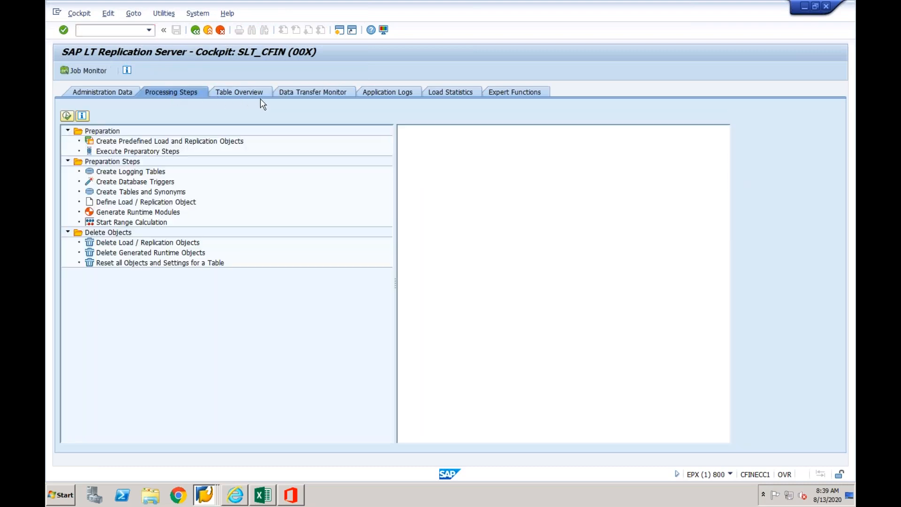
left_click(302, 94)
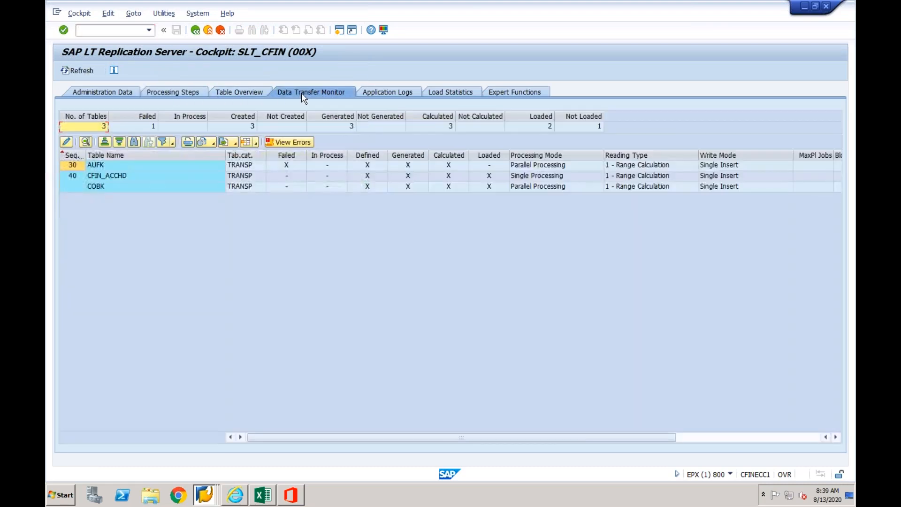
left_click(149, 167)
double_click(149, 167)
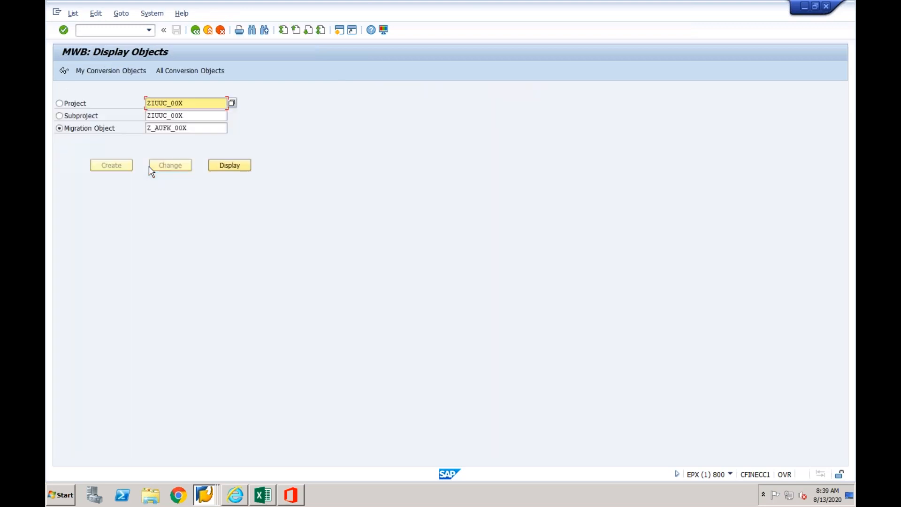
left_click(229, 165)
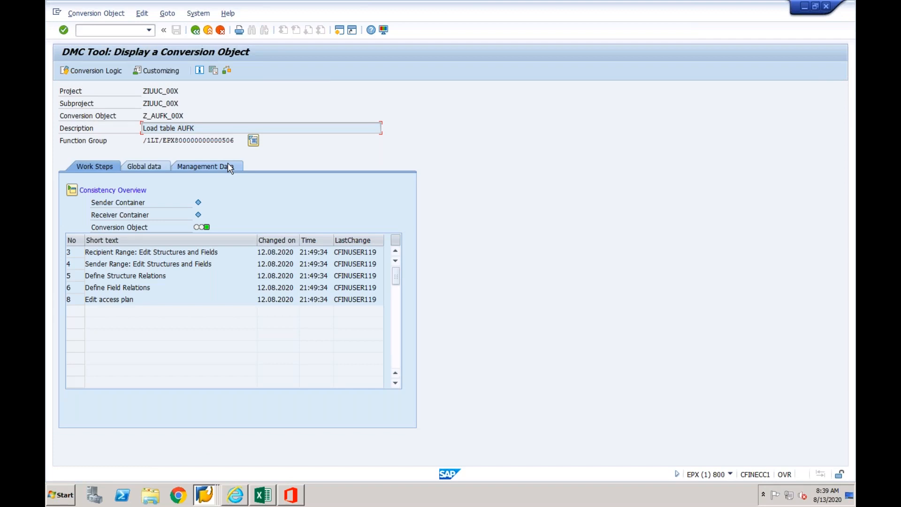
left_click(195, 30)
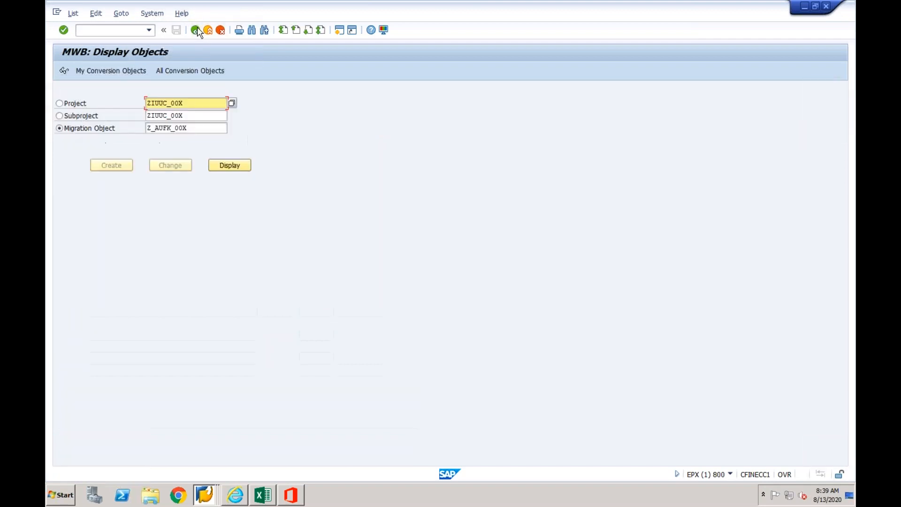
left_click(195, 30)
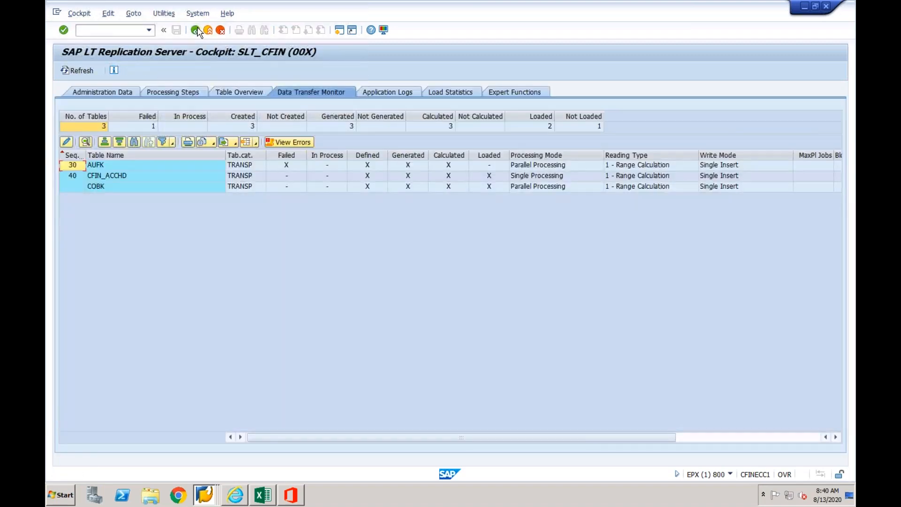
left_click(197, 30)
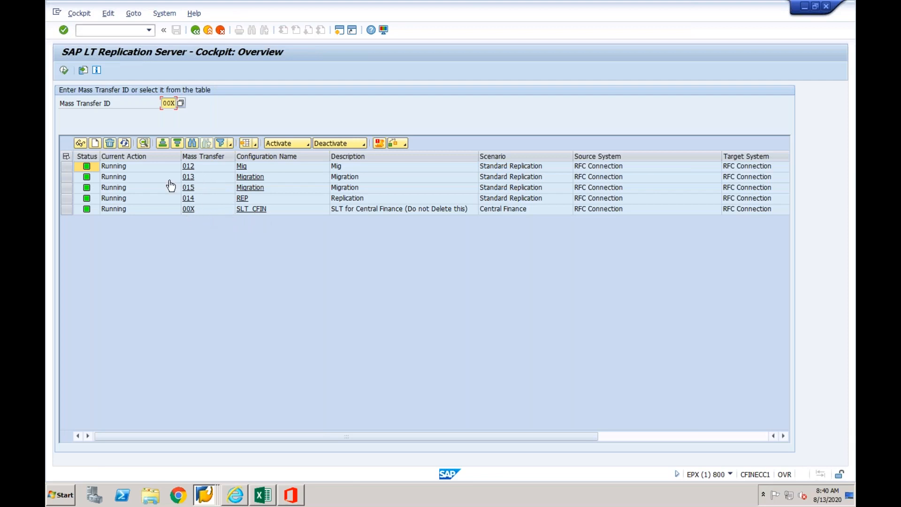
- Open configuration SLT_CFIN from the cockpit overview and highlight tables AUFK, CFIN_ACCHD and COBK in its table overview
left_click(167, 101)
left_click(257, 212)
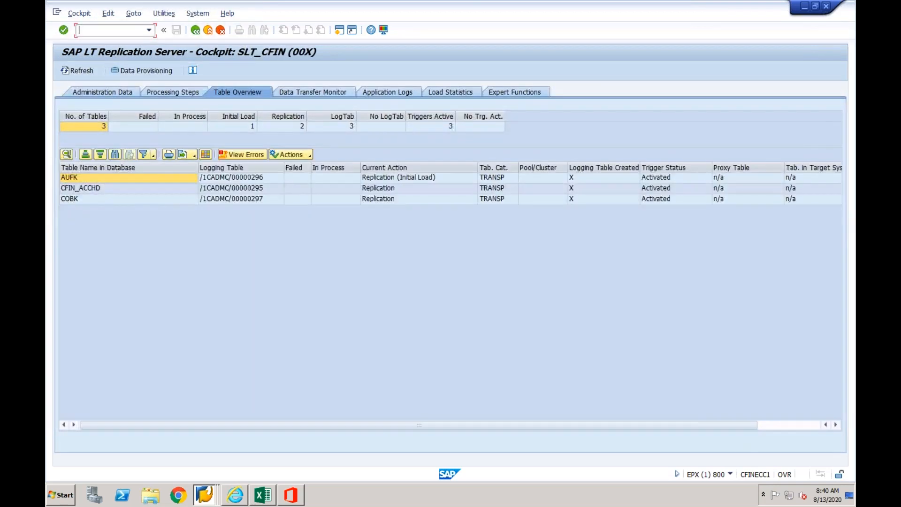
left_click(127, 187)
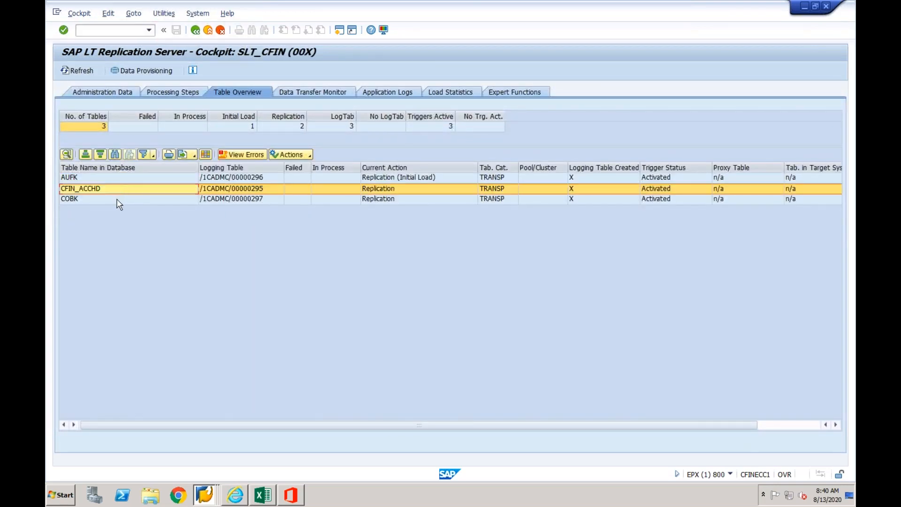
left_click(117, 200)
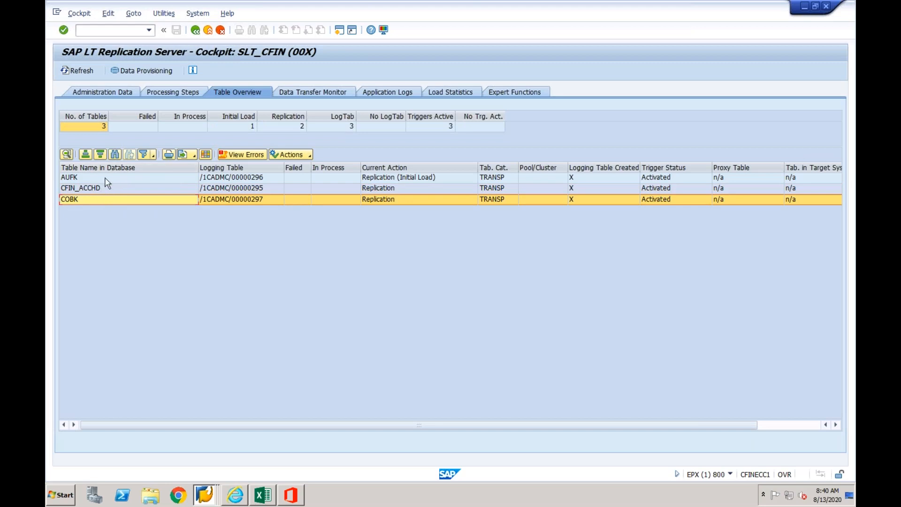
left_click(106, 182)
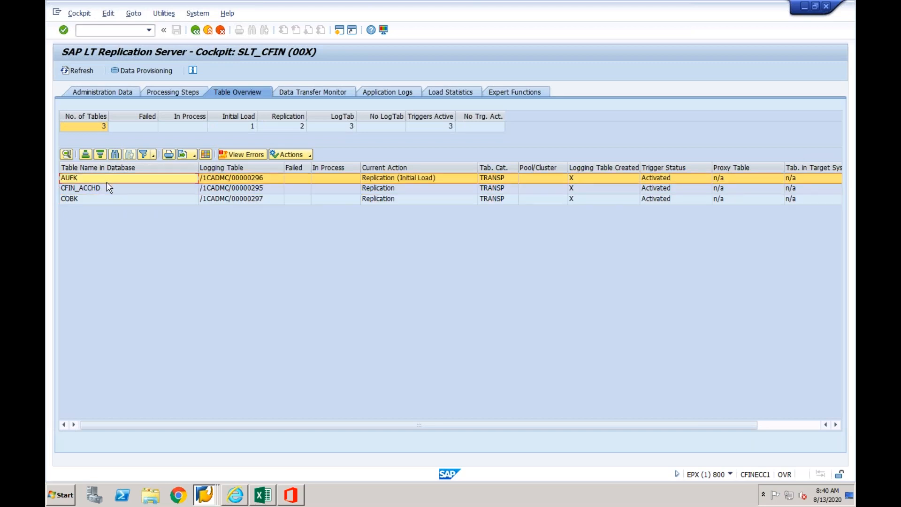
left_click(106, 189)
left_click(103, 198)
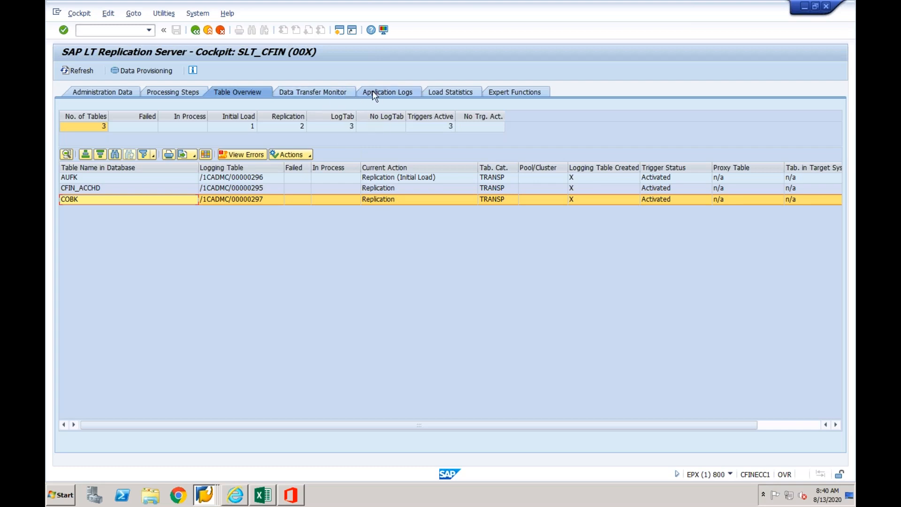
- Show the data transfer monitoring, display the error messages for failed table AUFK, and close them
left_click(334, 90)
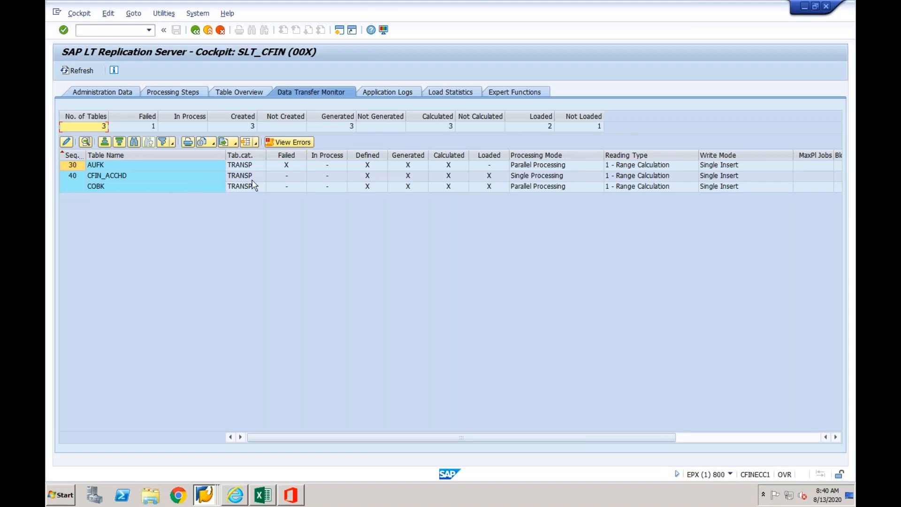
left_click(284, 166)
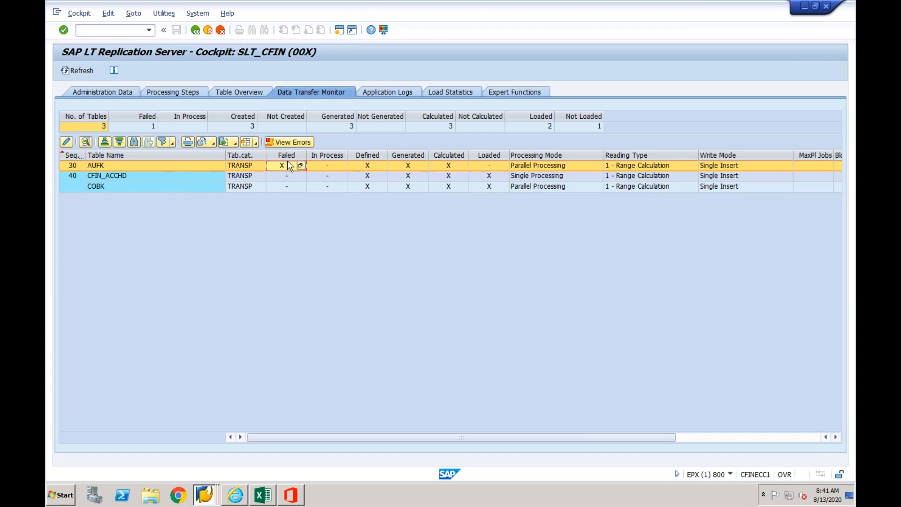
left_click(289, 142)
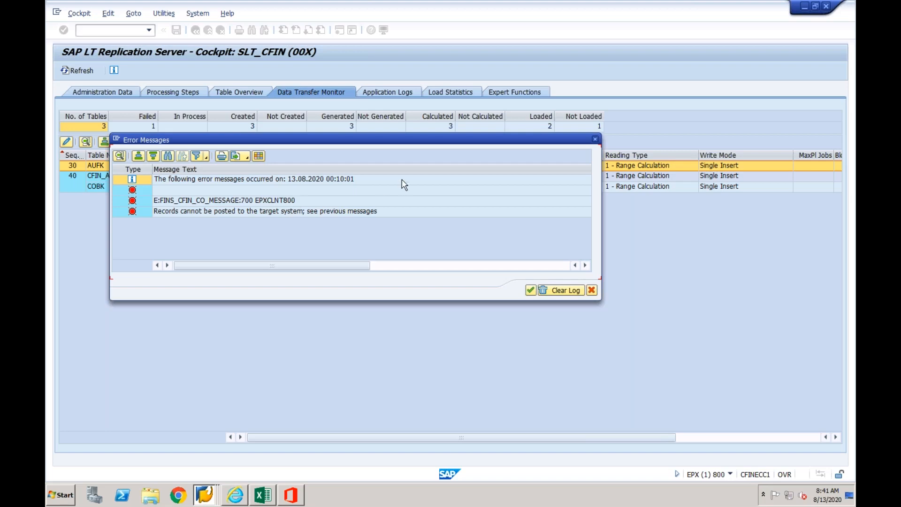
left_click(595, 139)
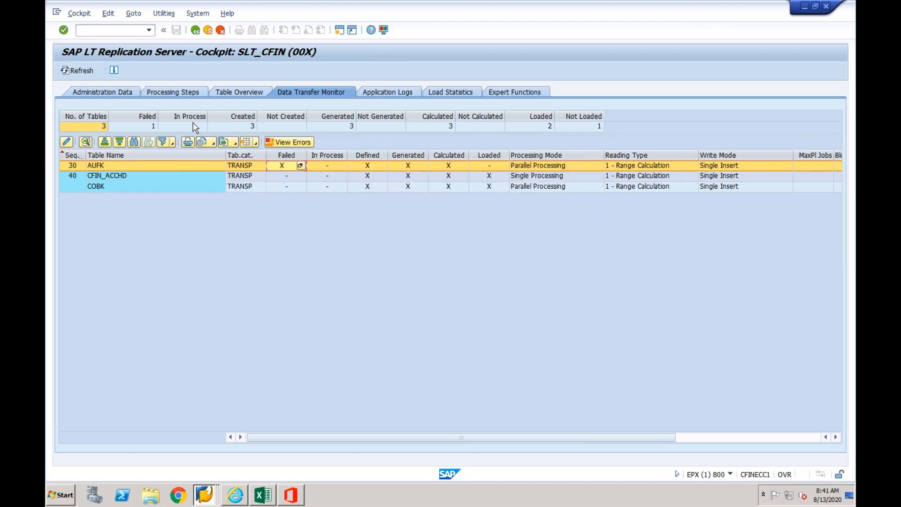
- Review the processing steps and table overview, return to data transfer monitoring, and highlight table AUFK
left_click(175, 92)
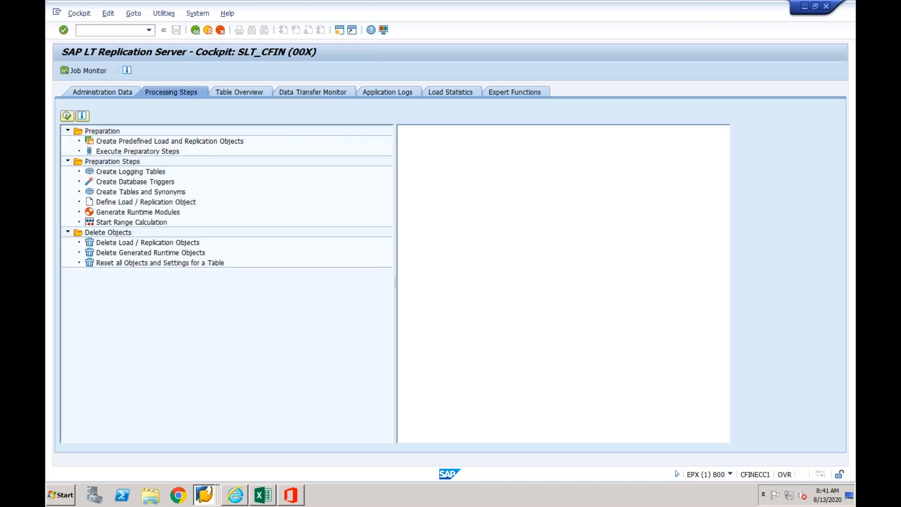
left_click(227, 93)
left_click(311, 92)
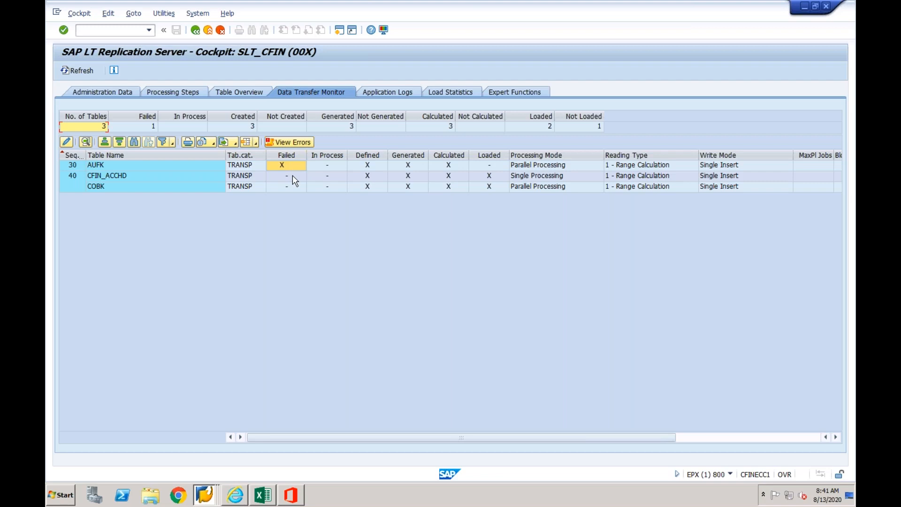
left_click(153, 170)
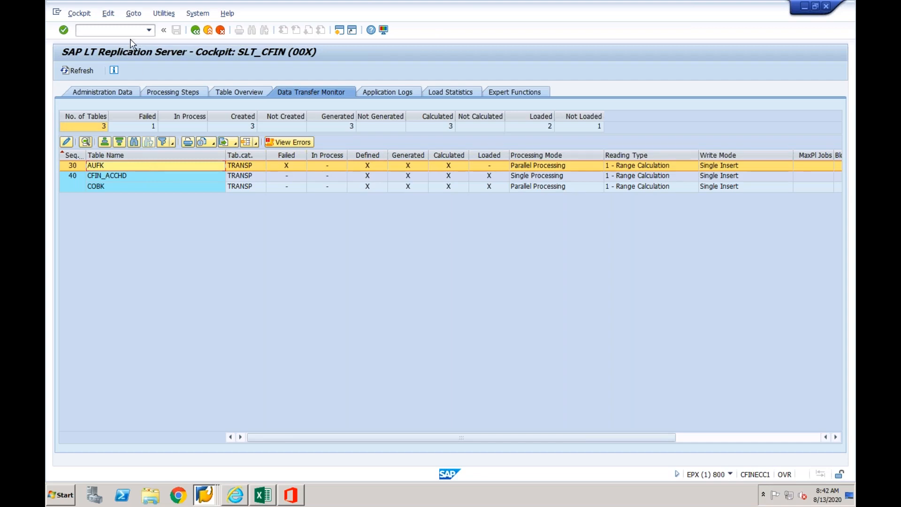
- Switch to the S/4HANA session on General Table Display and open the SAP Customizing Implementation Guide through transaction SPRO
type("/nspro")
right_click(205, 494)
left_click(205, 449)
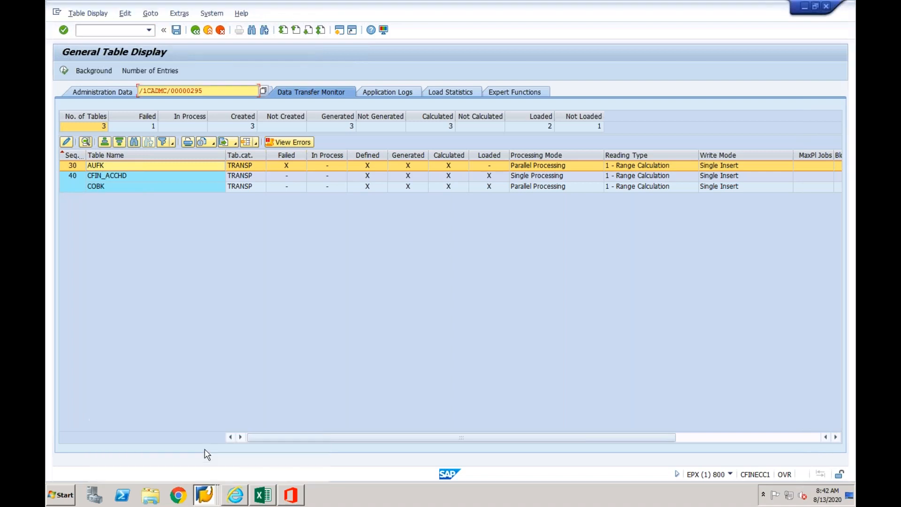
left_click(118, 30)
type("/nspro")
key("Return")
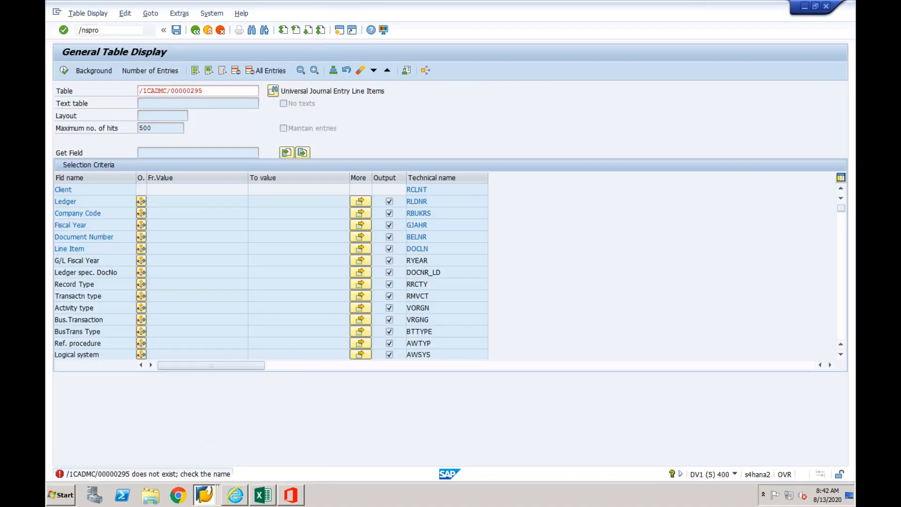
left_click(99, 72)
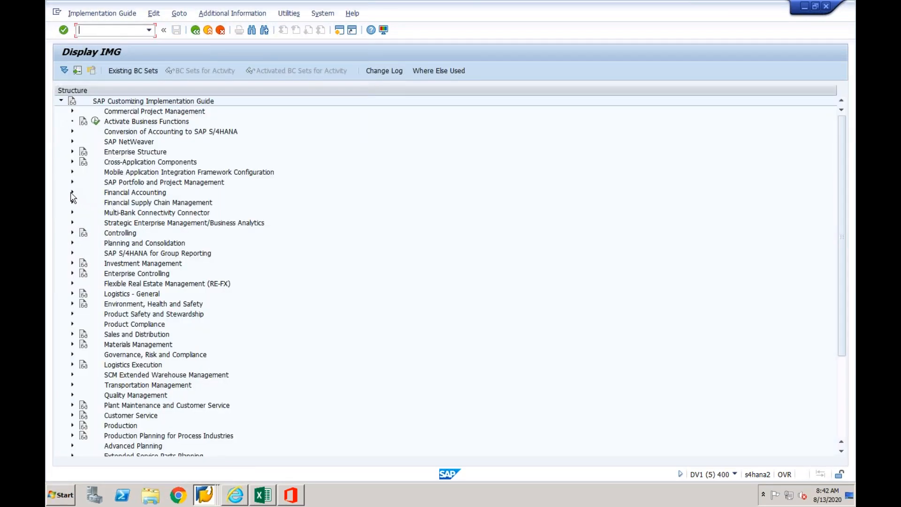
- Expand Financial Accounting, Central Finance, Target System Settings and Mapping in the implementation guide
left_click(72, 193)
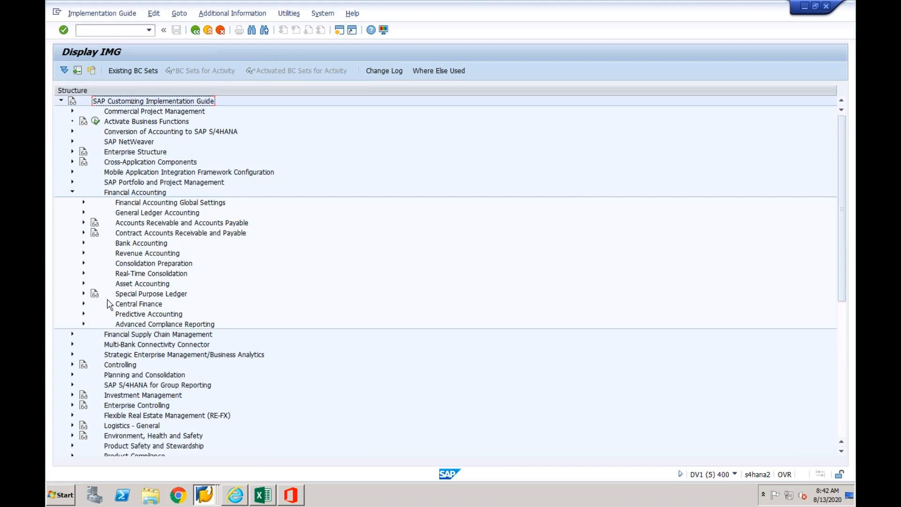
left_click(84, 304)
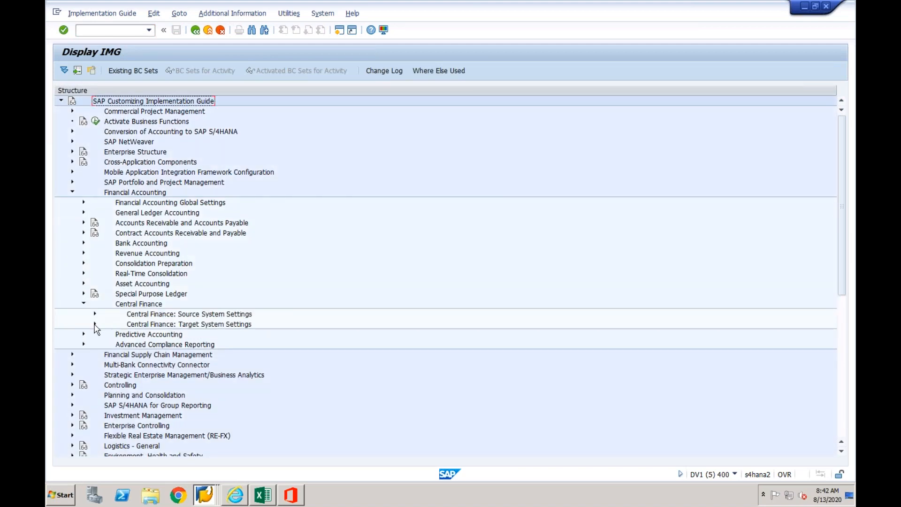
left_click(95, 324)
left_click(106, 355)
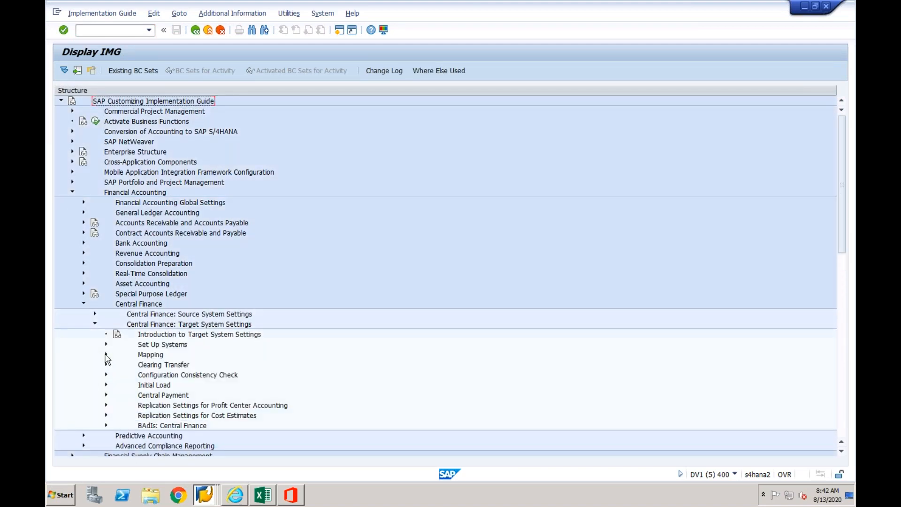
- Highlight the Key Mapping and Value Mapping nodes, and expand Cost Object Mapping down to the activities under Define Cost Object Mapping
left_click(212, 396)
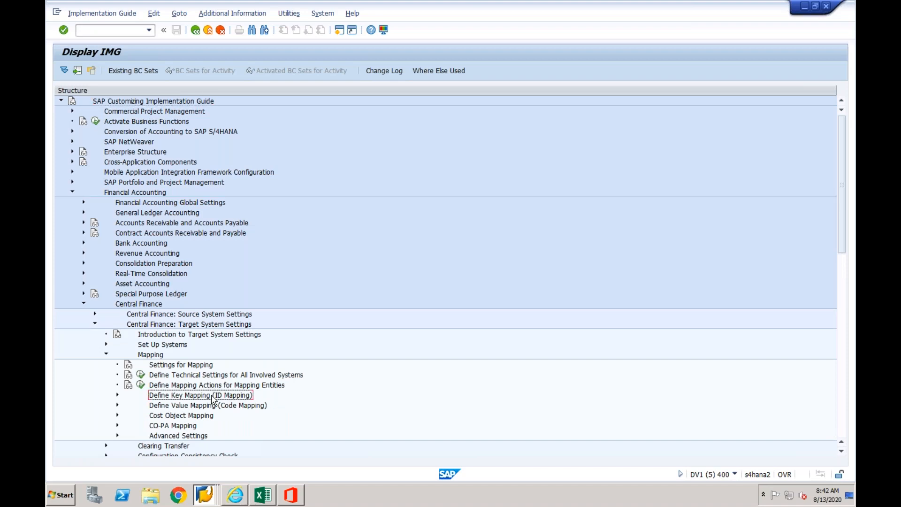
left_click(211, 406)
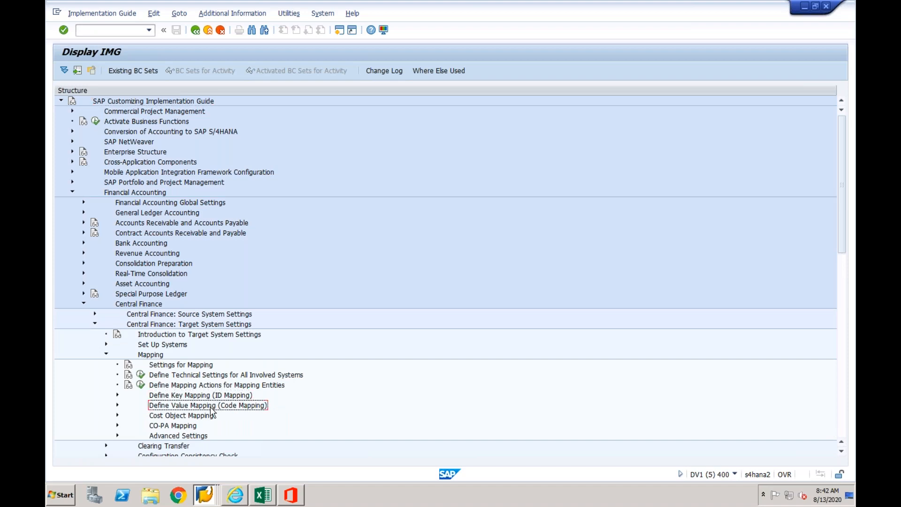
left_click(198, 416)
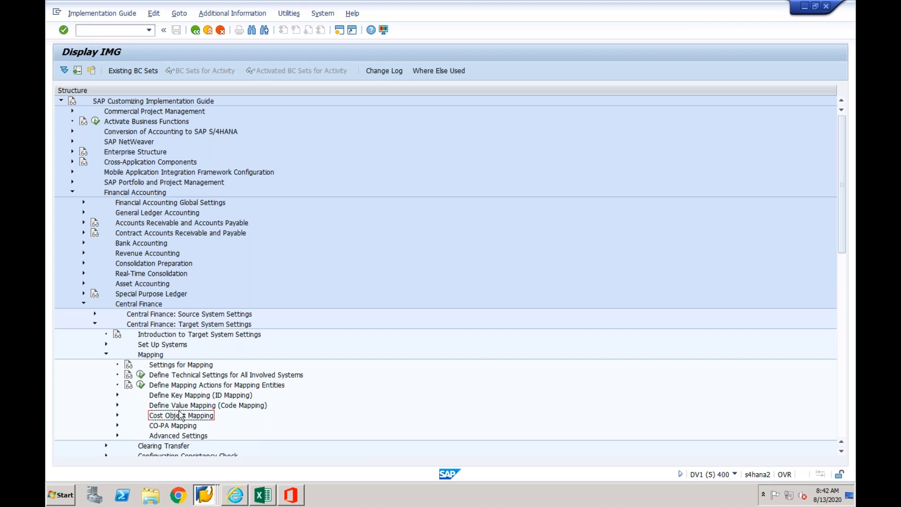
left_click(117, 415)
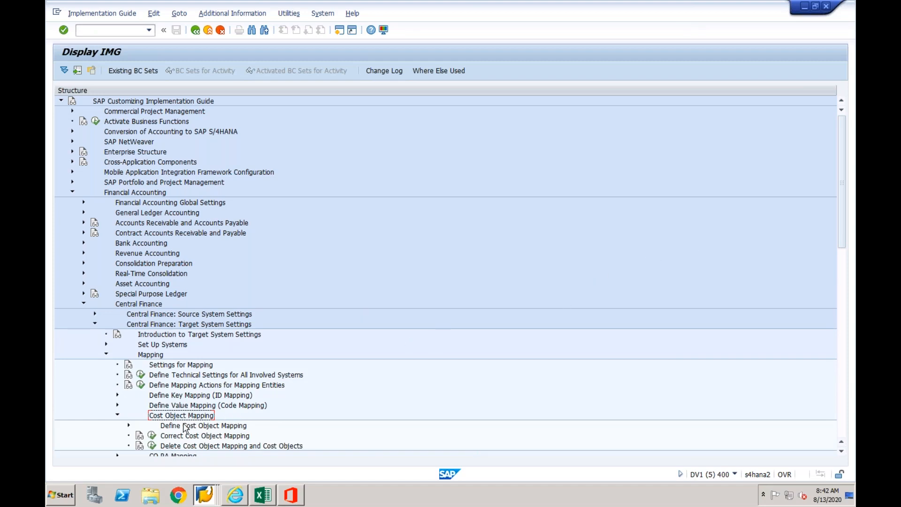
left_click(129, 426)
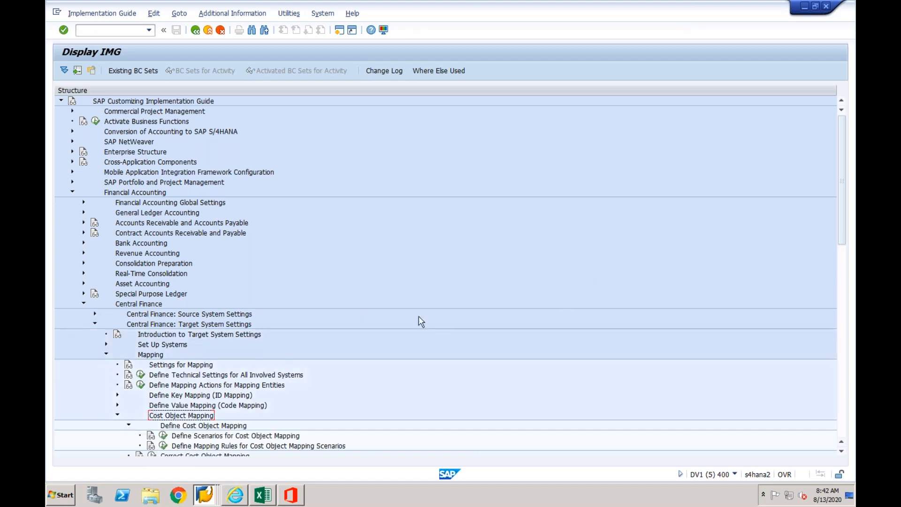
left_click_drag(841, 159, 844, 242)
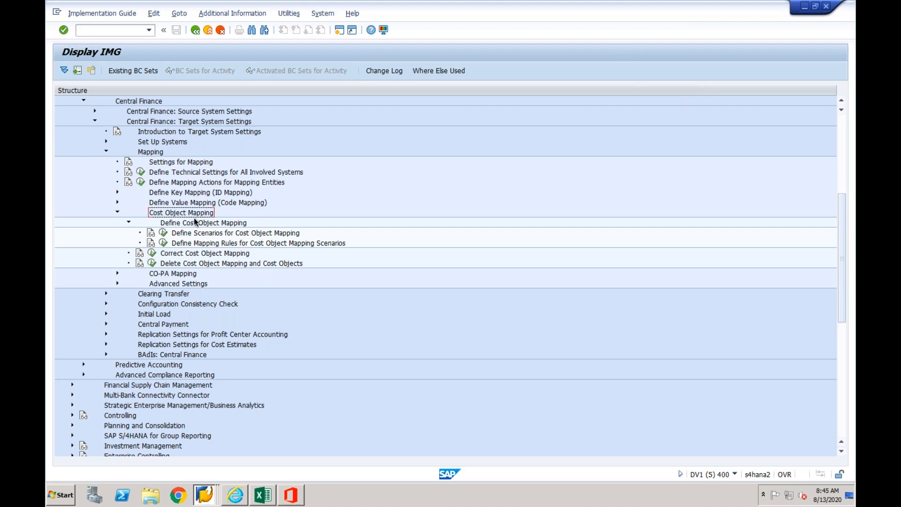
- Open the scenario definition for cost object mapping and add a new entry with scenario ZCF01-2
left_click(163, 233)
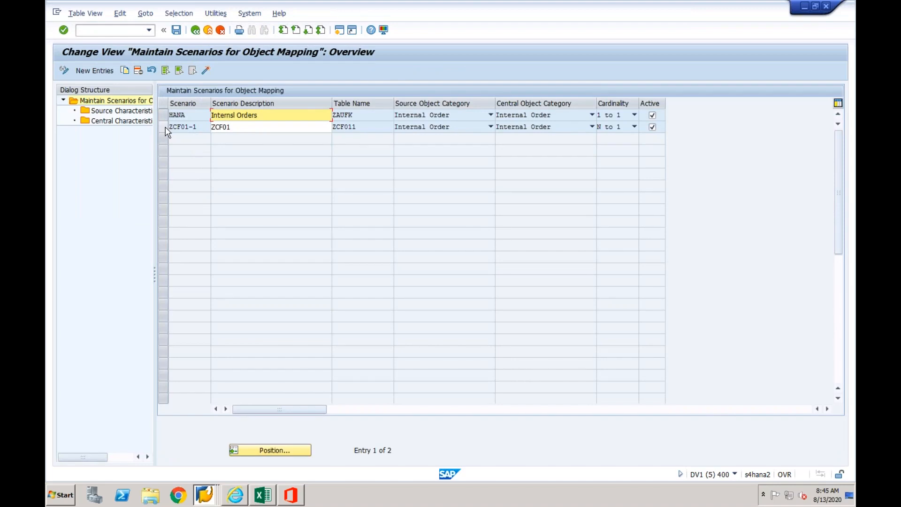
left_click(163, 126)
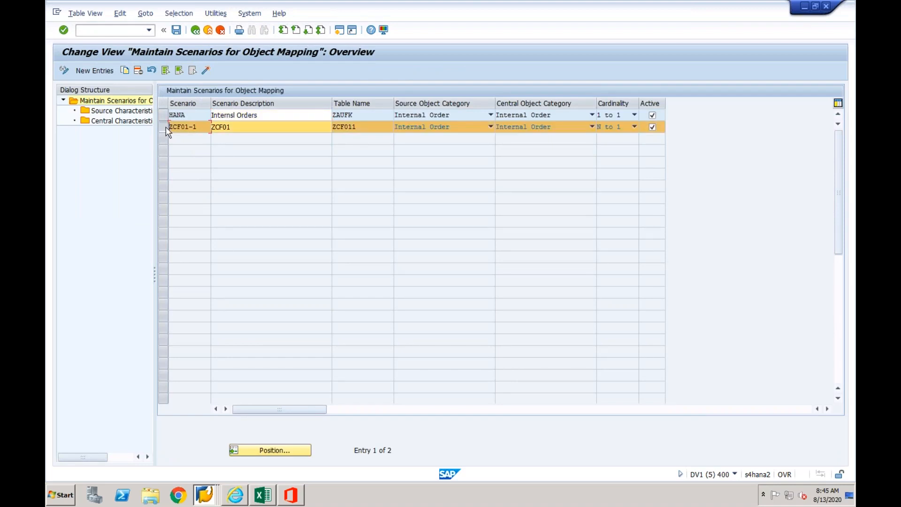
left_click(110, 74)
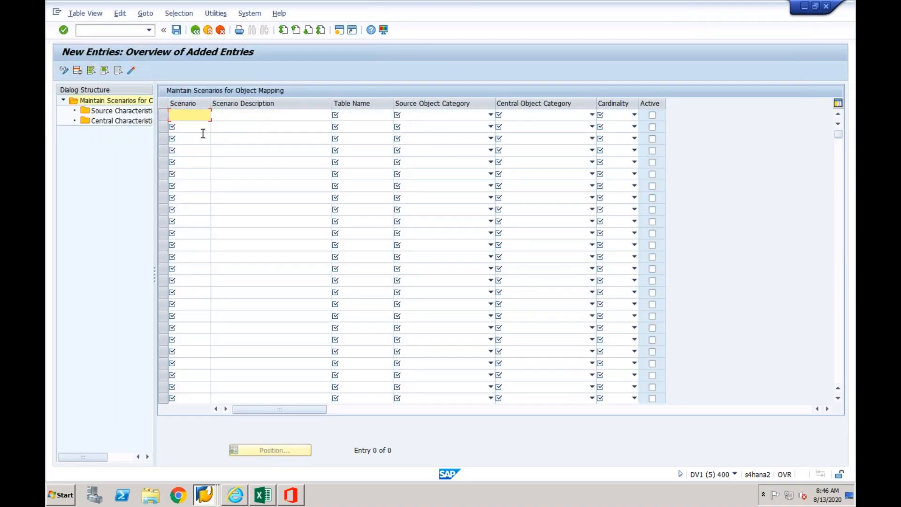
type("ZCF01-2")
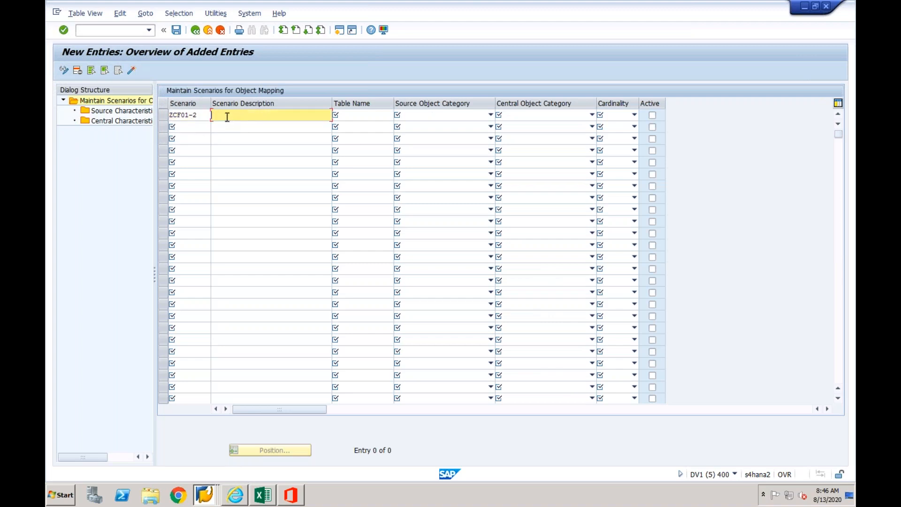
- Copy the scenario name ZCF01-2 into its description and enter ZCF012 as the table name
left_click_drag(201, 114, 168, 113)
key("ctrl+c")
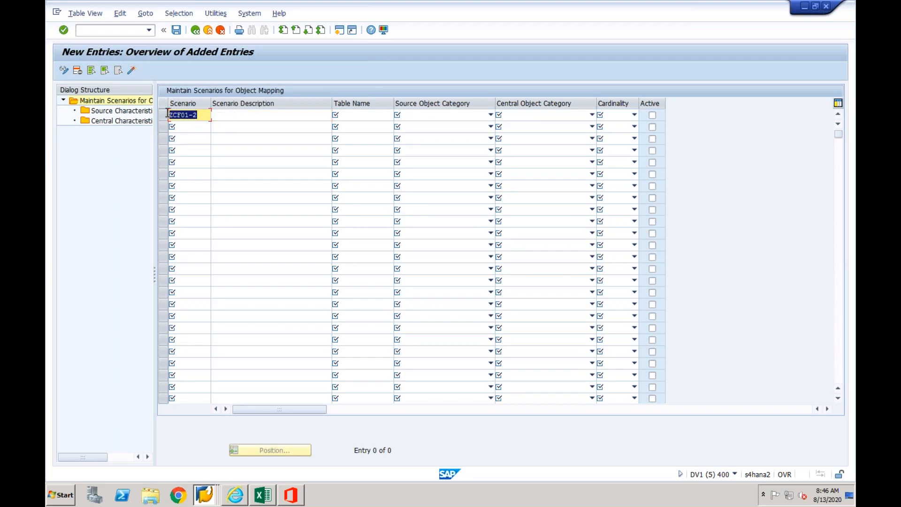
left_click(232, 116)
key("ctrl+v")
left_click(344, 116)
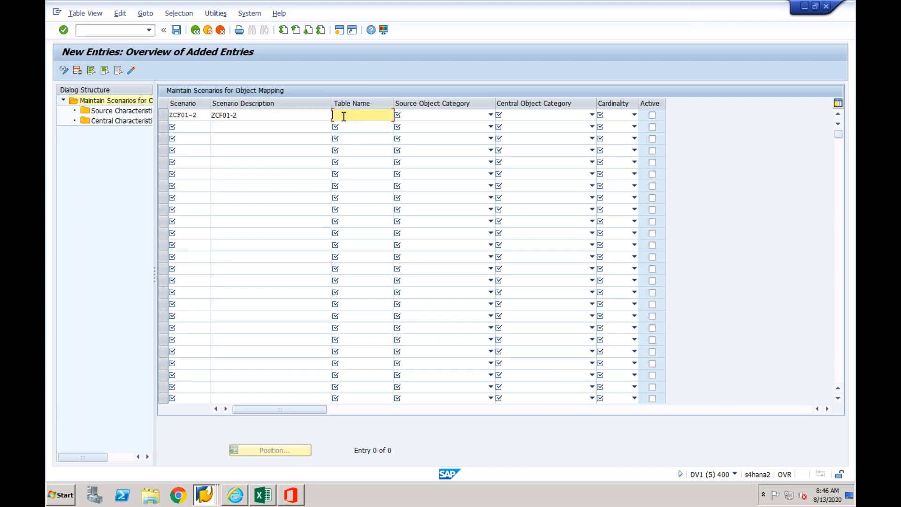
type("ZCF012")
- Set the source and central object categories to Internal Order with cardinality 1 to 1, and select the ZCF01-2 entry
left_click(491, 115)
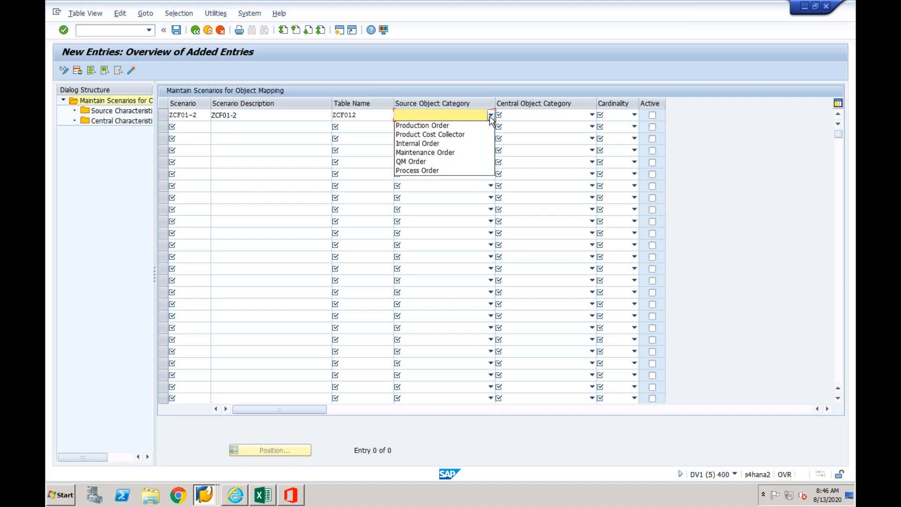
left_click(455, 145)
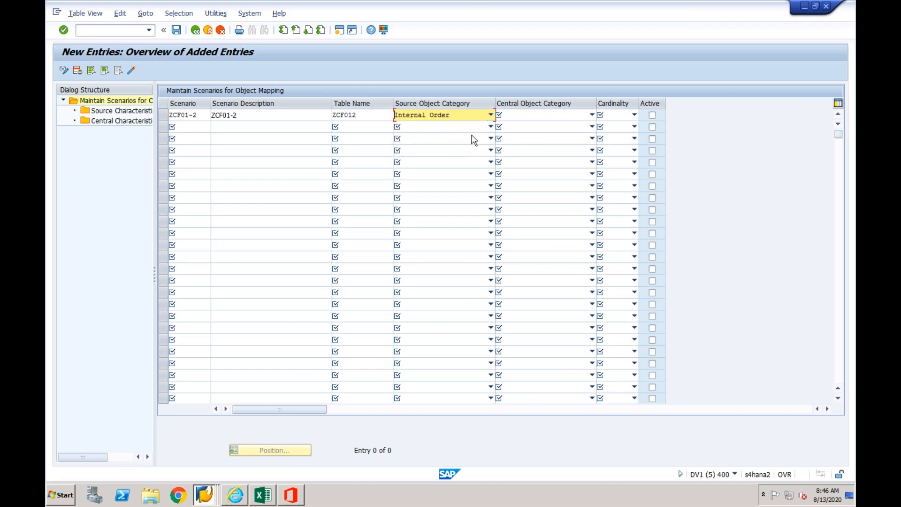
left_click(591, 117)
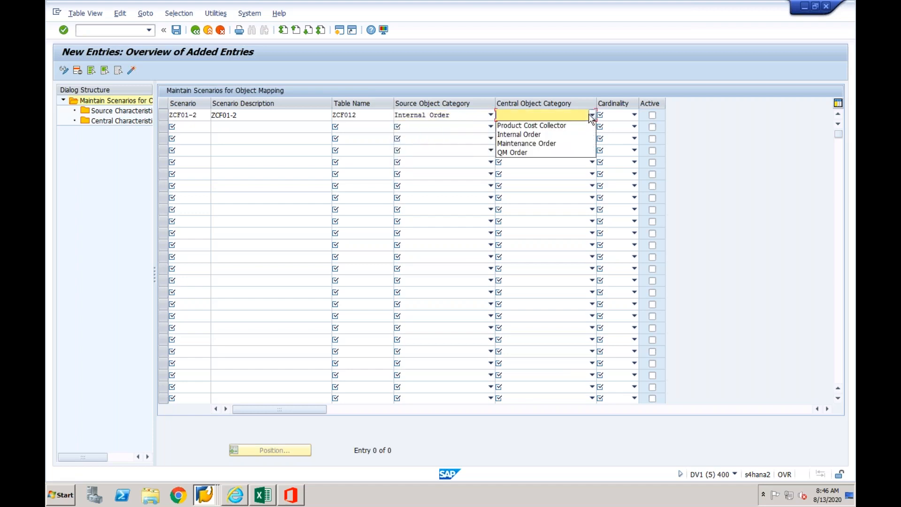
left_click(560, 137)
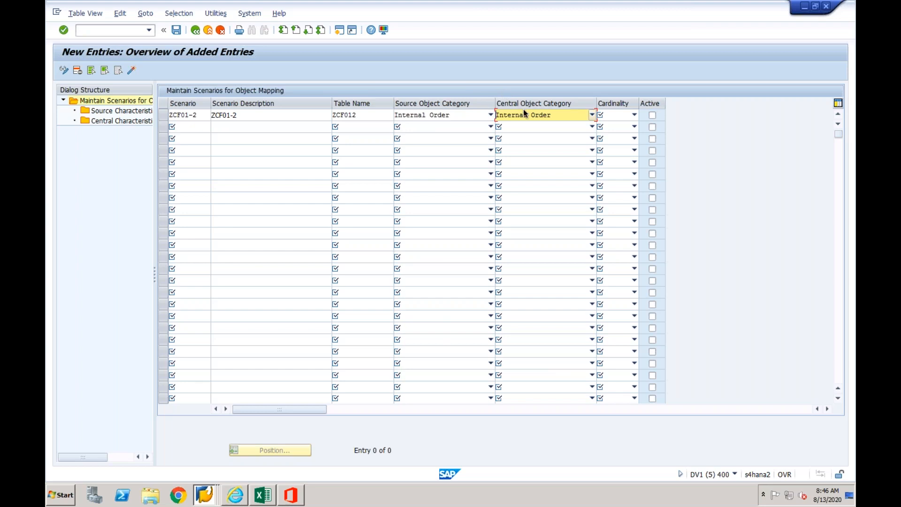
left_click(634, 115)
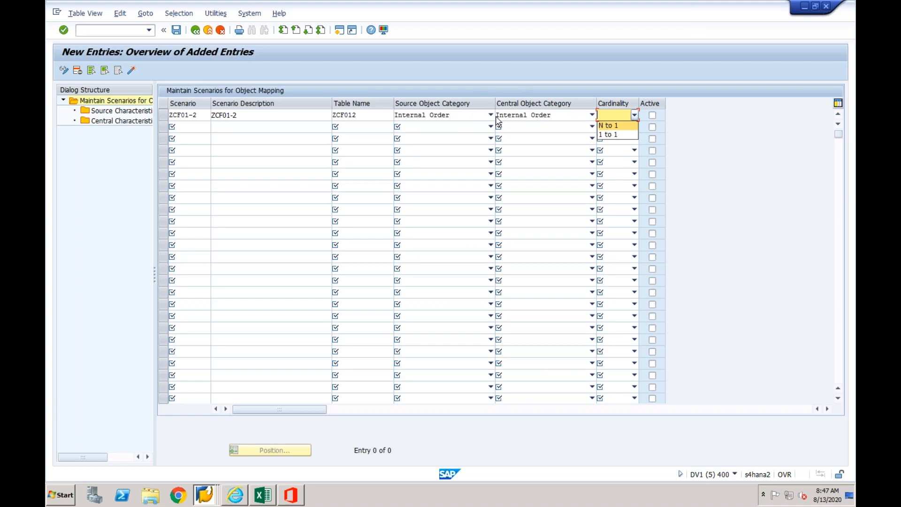
left_click(614, 135)
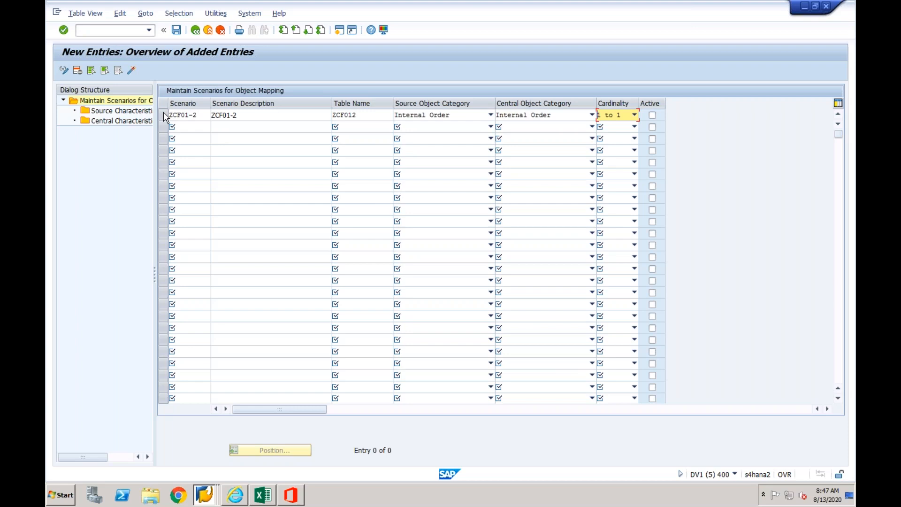
key("Return")
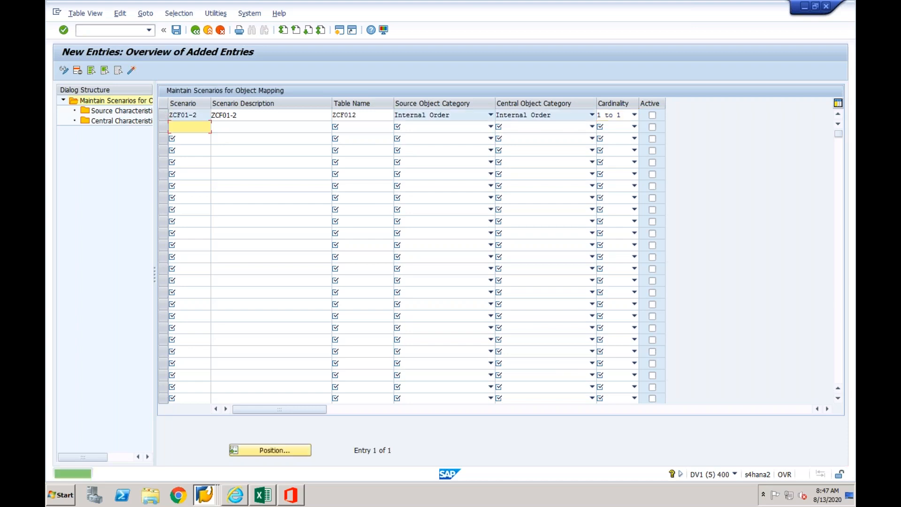
left_click(164, 116)
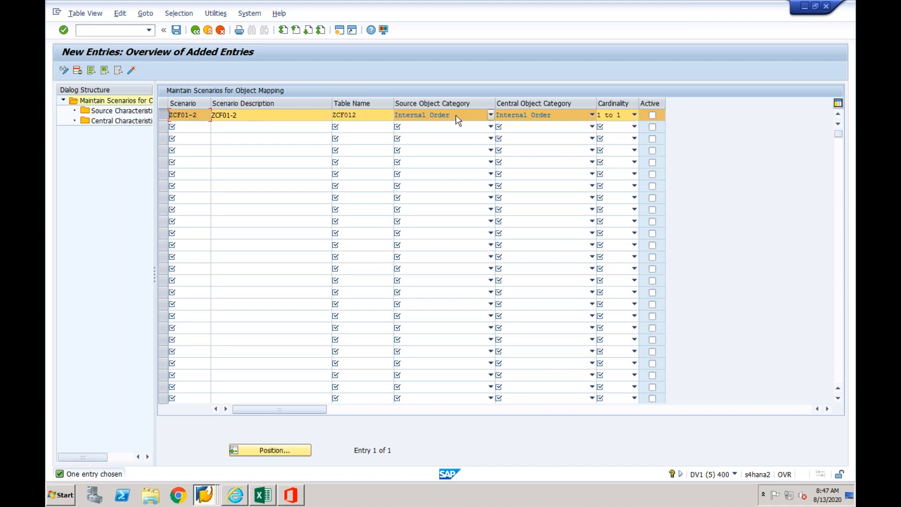
- Switch to the source system session that displays the CFIN_ACCIT table entries
left_click(340, 31)
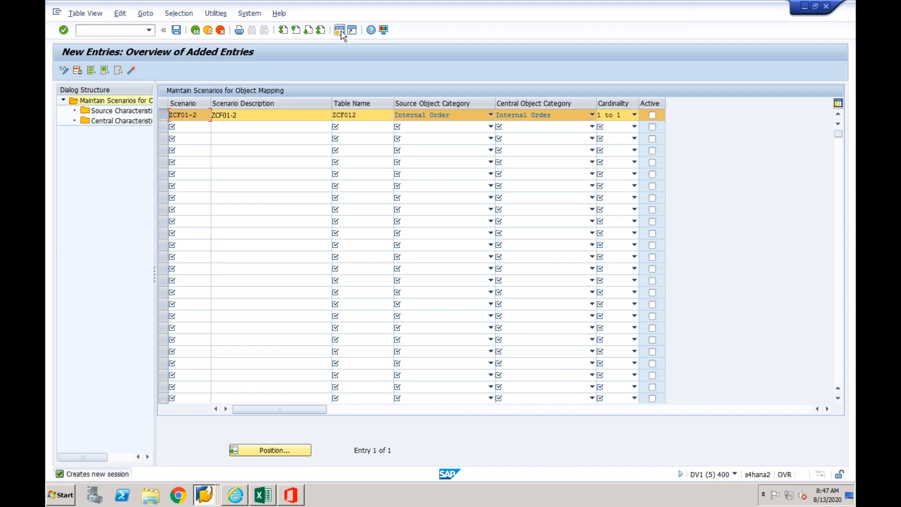
left_click(315, 315)
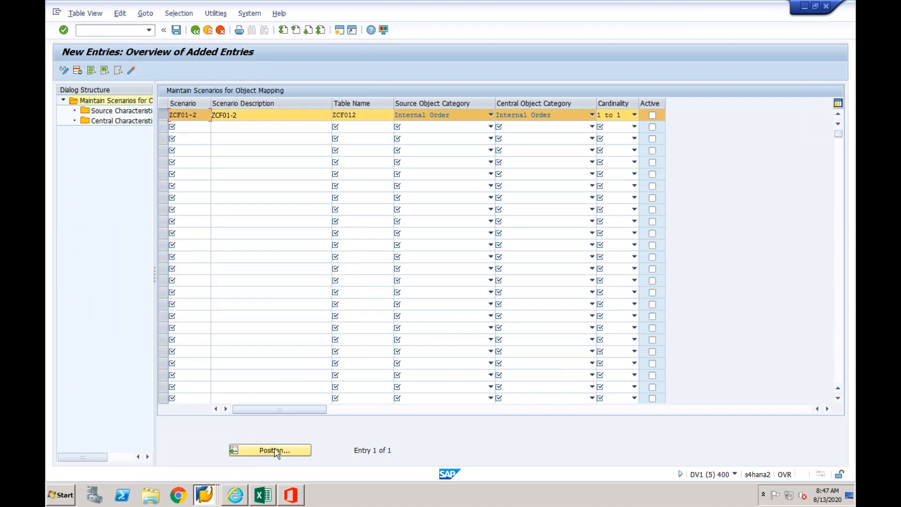
left_click(210, 495)
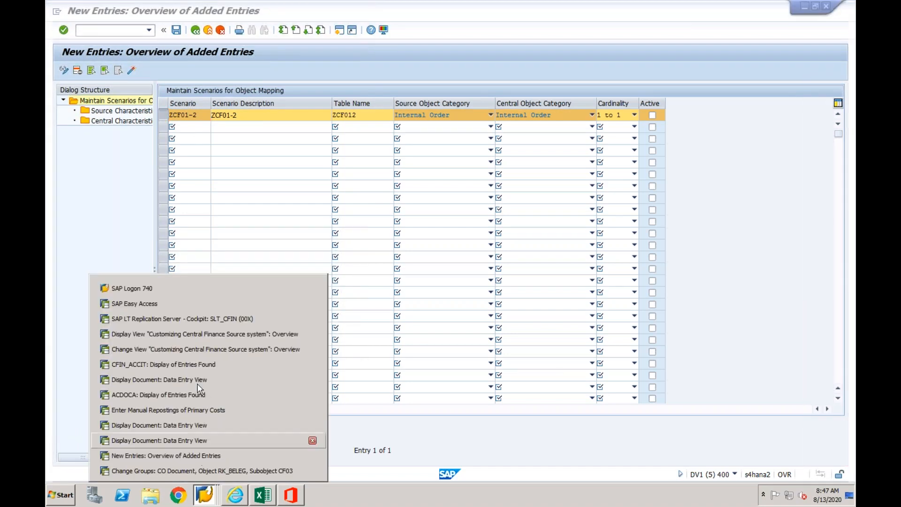
left_click(205, 335)
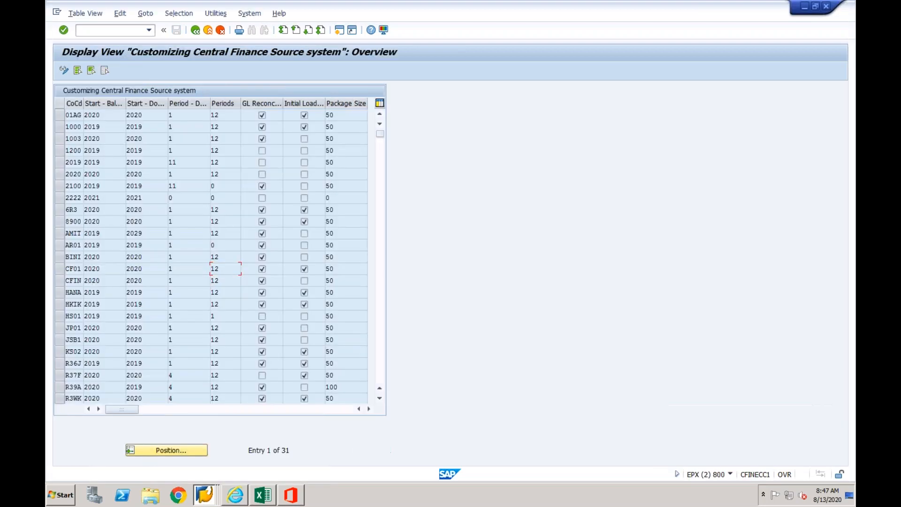
left_click(207, 495)
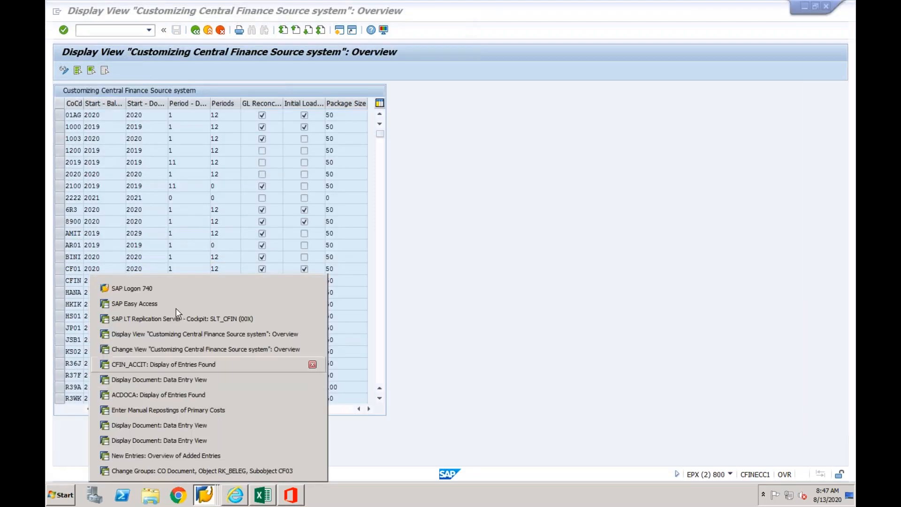
left_click(175, 365)
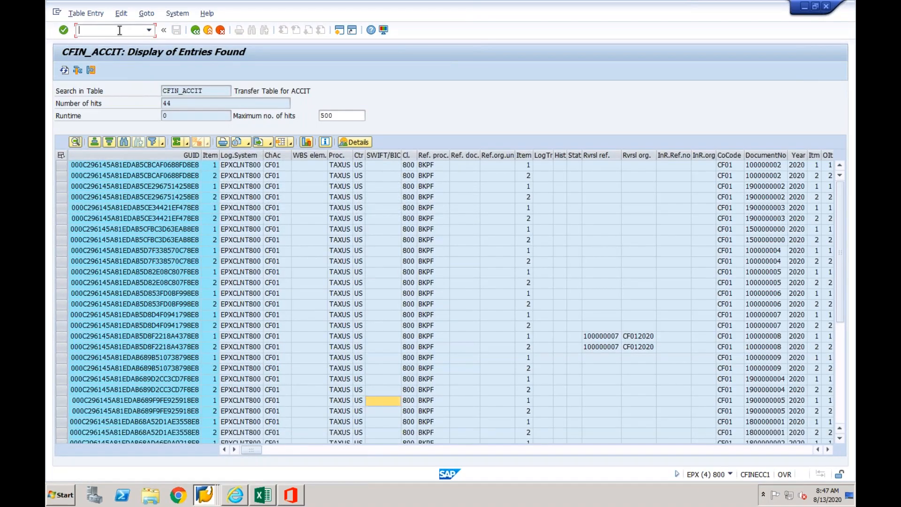
- Start transaction KO01 and open the master data of a new internal order with order type CF01
left_click(120, 30)
type("/nko01")
key("Return")
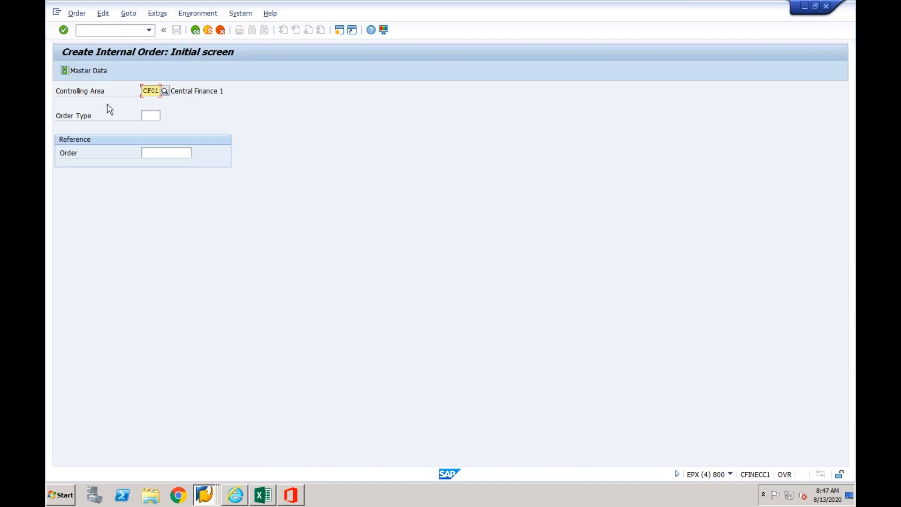
left_click(155, 115)
type("cf01")
key("Return")
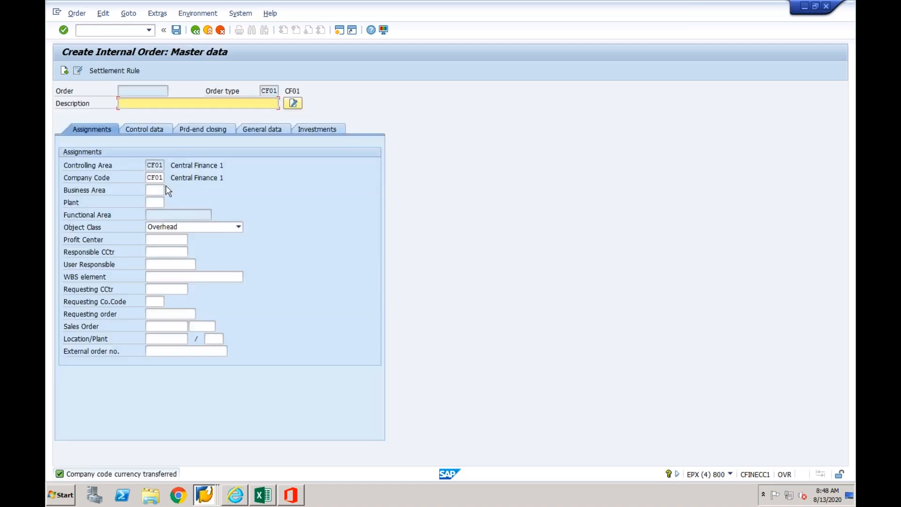
- Examine the internal order's assignment fields, including Business Area, Plant, Profit Center, Responsible CCtr and WBS element
left_click(156, 190)
left_click(156, 203)
left_click(161, 239)
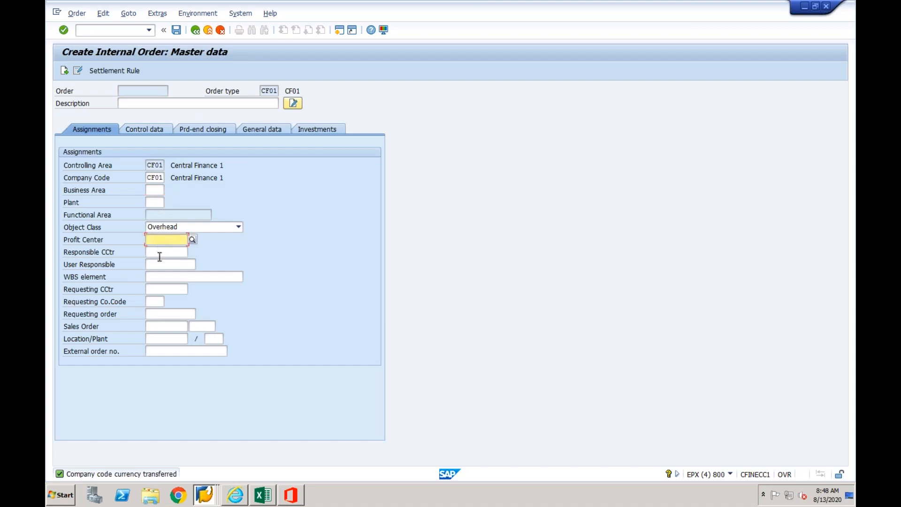
left_click(159, 255)
left_click(153, 276)
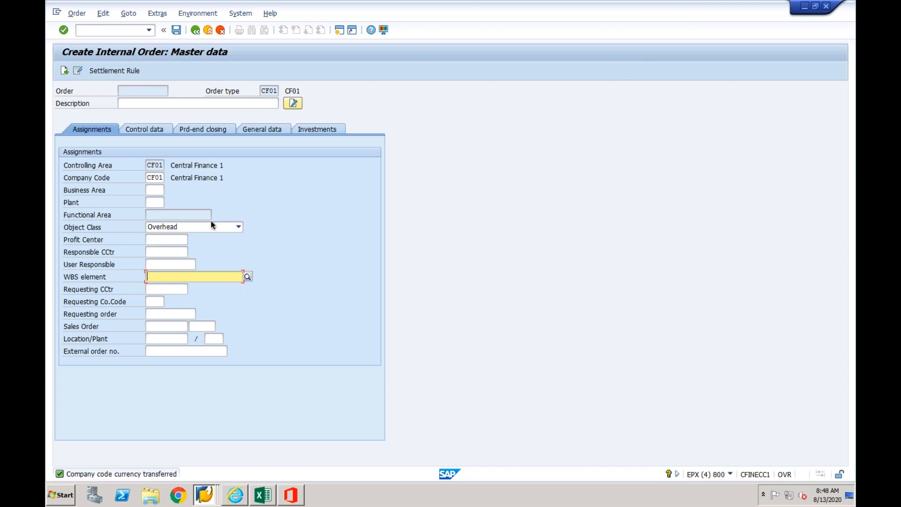
left_click(155, 190)
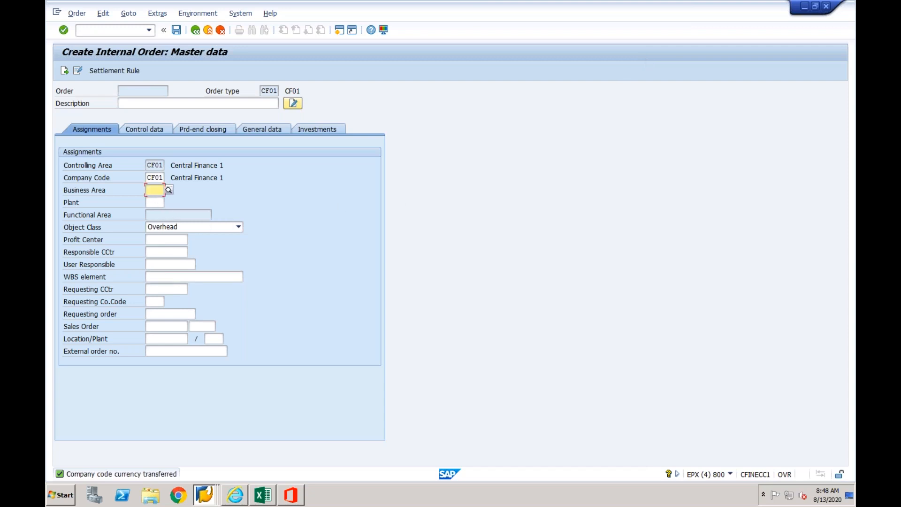
left_click(154, 203)
left_click(155, 237)
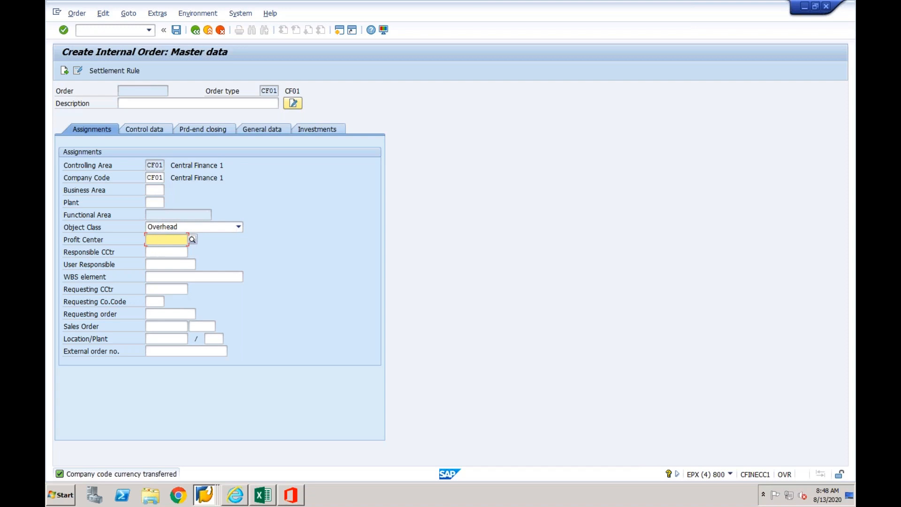
- Return to the new scenario entries session and open the source characteristics of scenario ZCF01-2
left_click(205, 493)
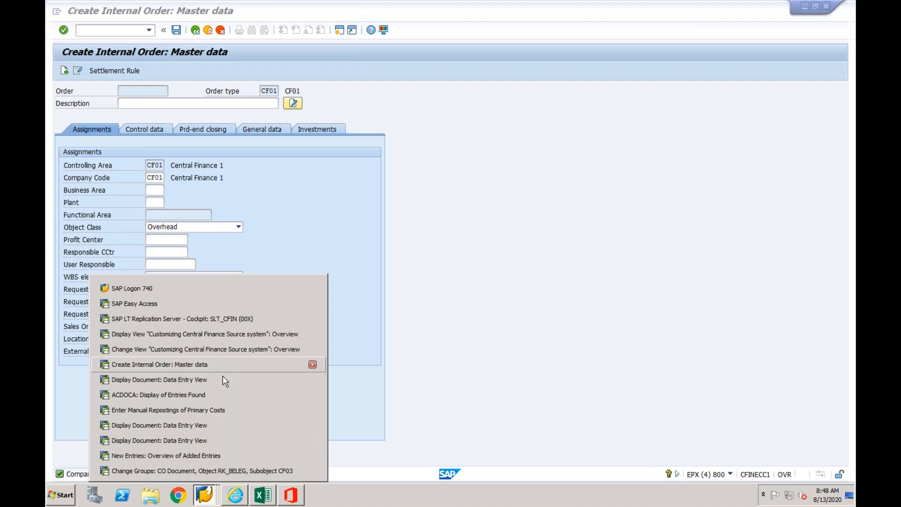
left_click(215, 456)
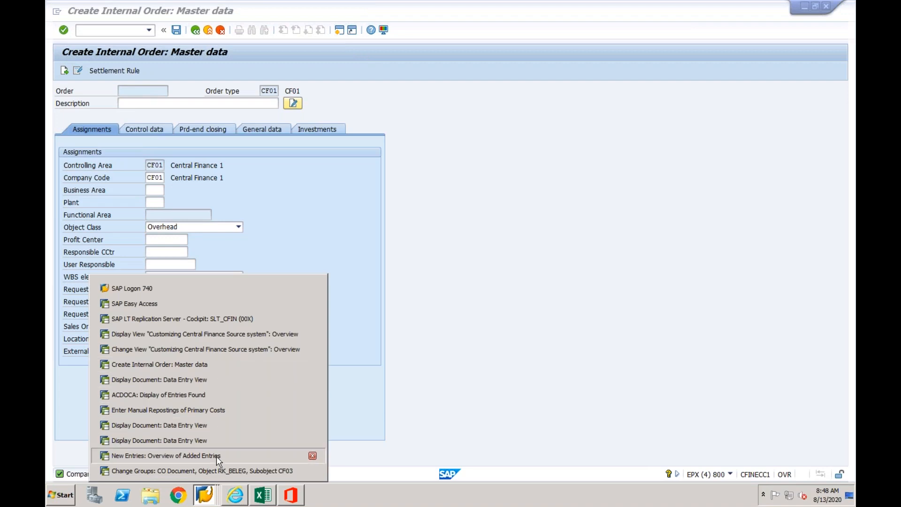
double_click(135, 112)
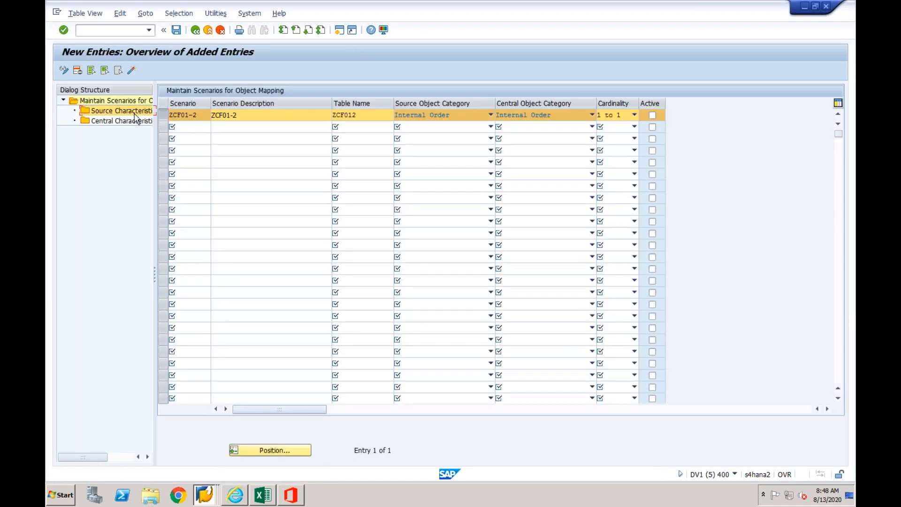
left_click(349, 140)
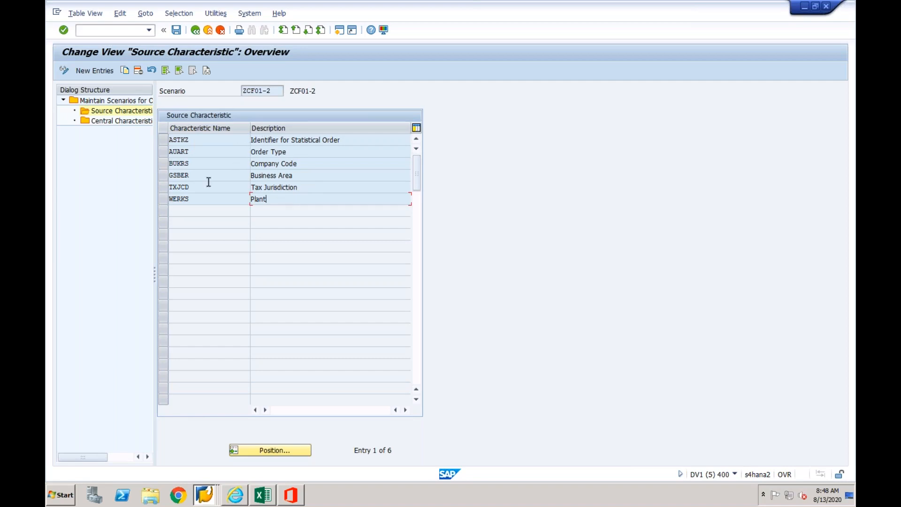
- Open the central characteristics of scenario ZCF01-2 and review the order type, company code, business area and tax jurisdiction rows
double_click(131, 121)
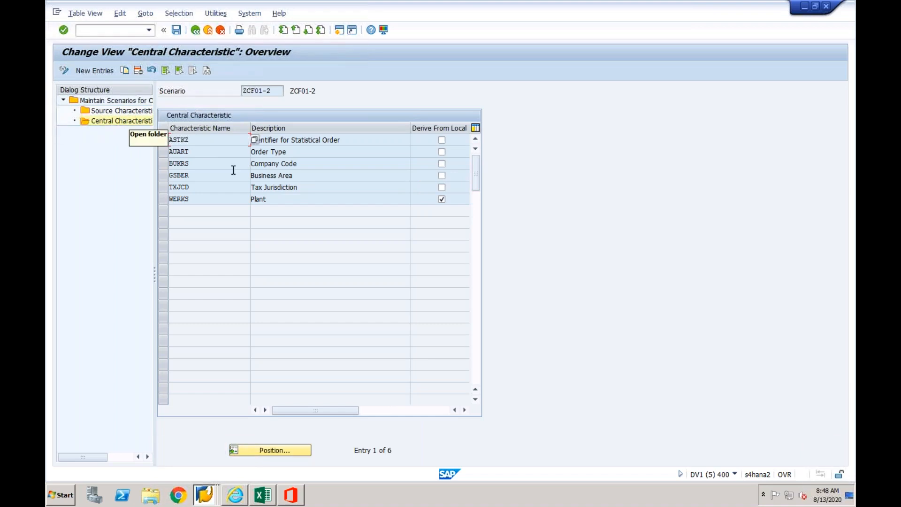
left_click(313, 152)
left_click(313, 164)
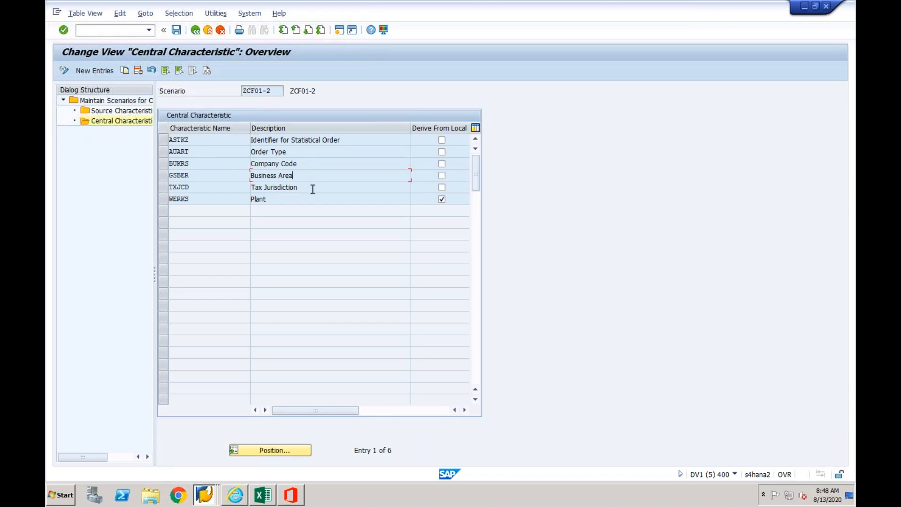
left_click(313, 188)
left_click_drag(285, 151, 248, 154)
- Save scenario ZCF01-2, accept the display logs and assign it to customizing request DV1K900583
left_click(176, 30)
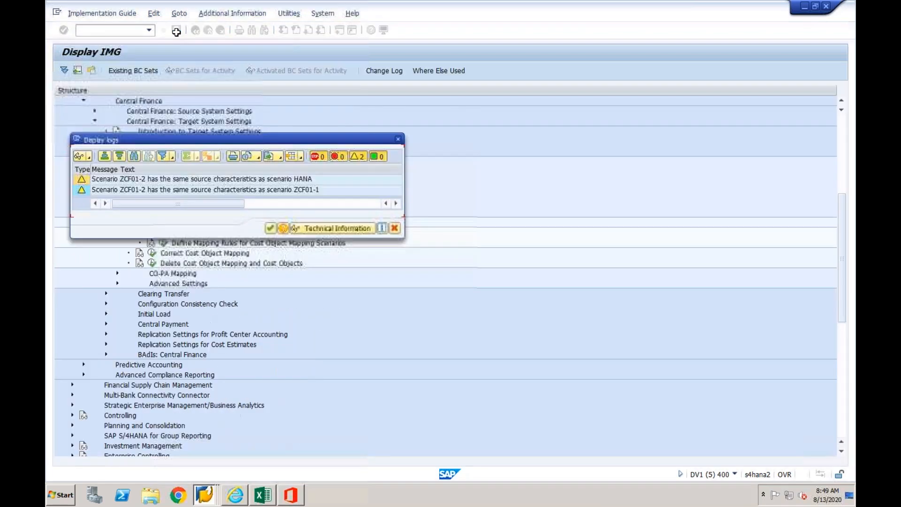
left_click(271, 229)
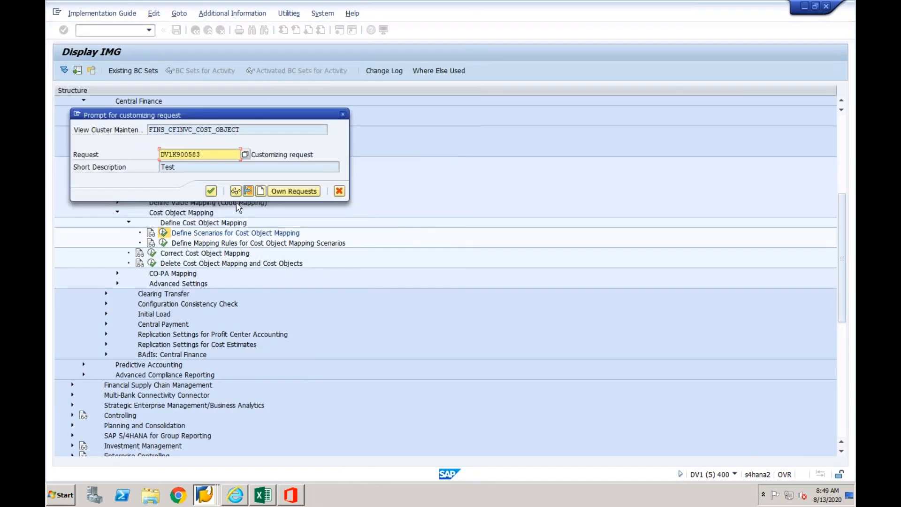
left_click(212, 191)
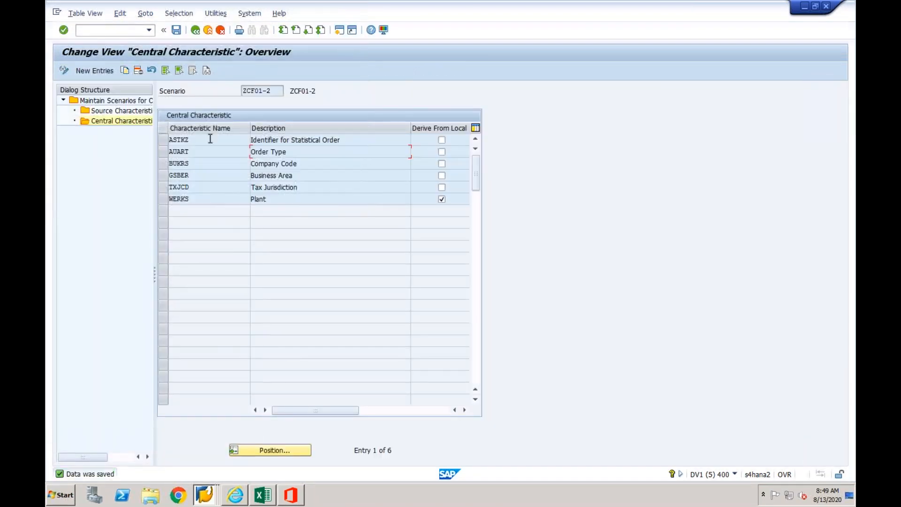
- Leave the scenario maintenance and look up the scenarios available in Define Mapping Rules for Cost Object Mapping Scenarios
left_click(195, 31)
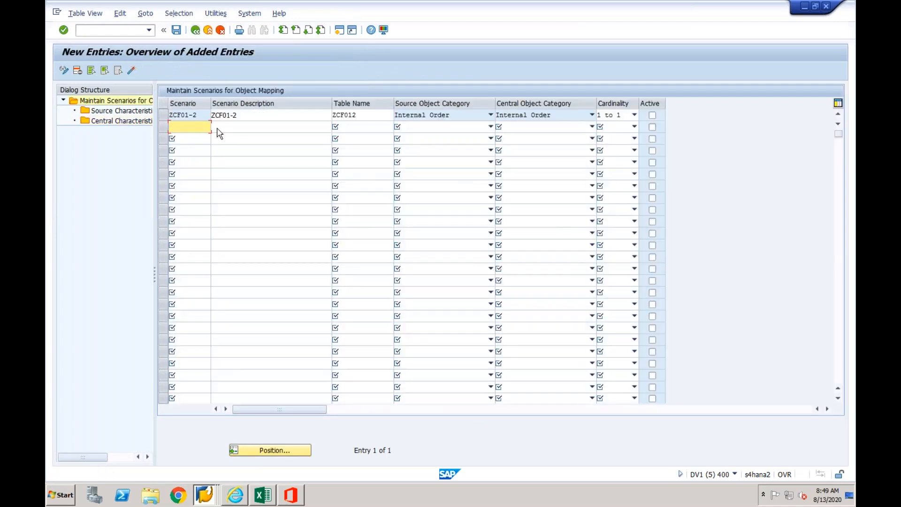
left_click(204, 116)
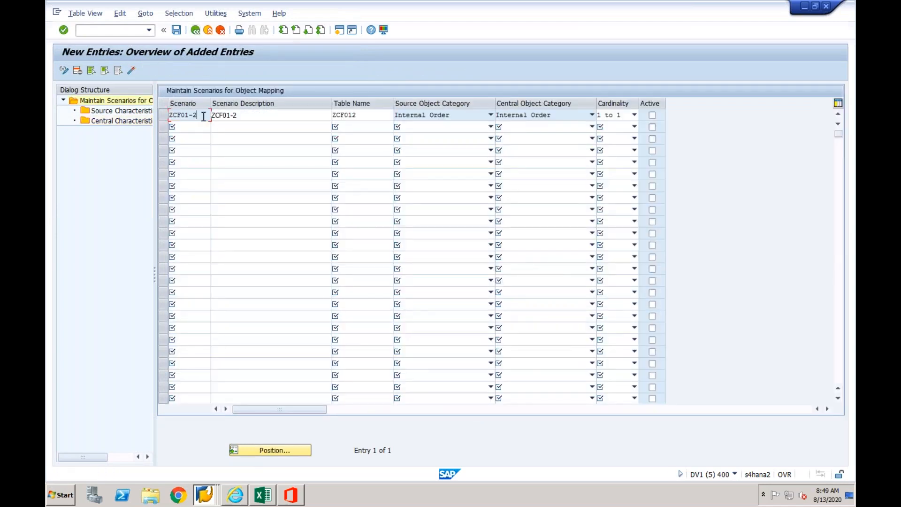
left_click(195, 31)
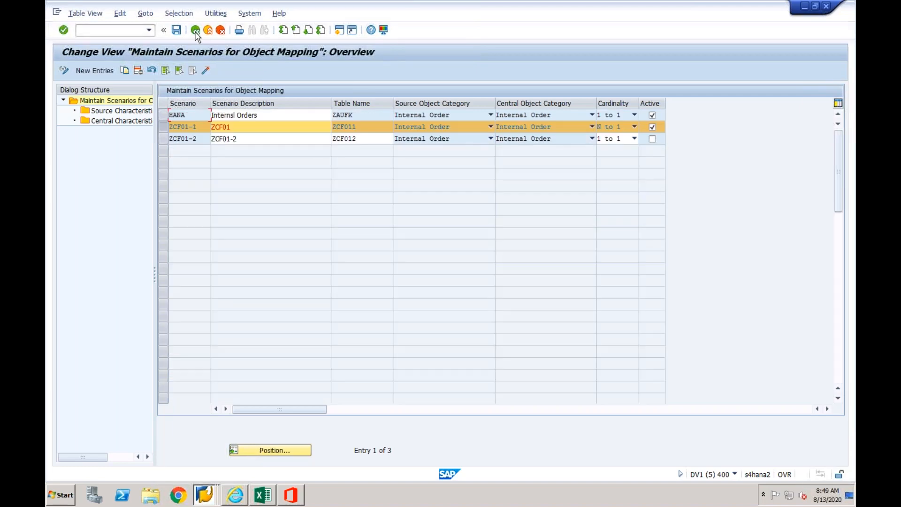
left_click(195, 30)
left_click(195, 243)
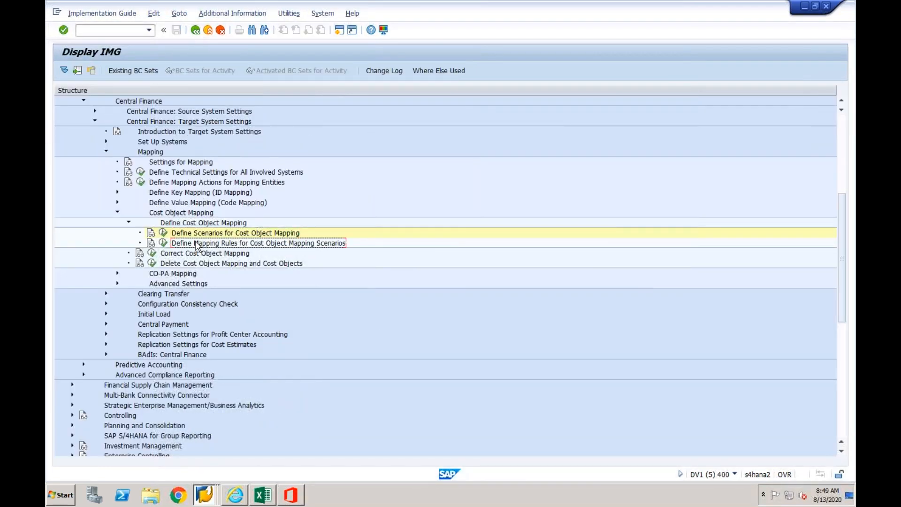
left_click(163, 243)
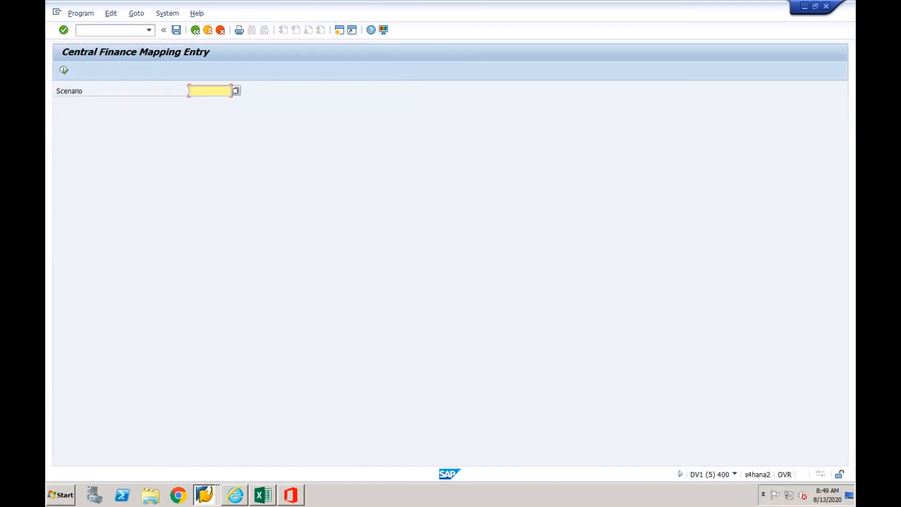
left_click(236, 91)
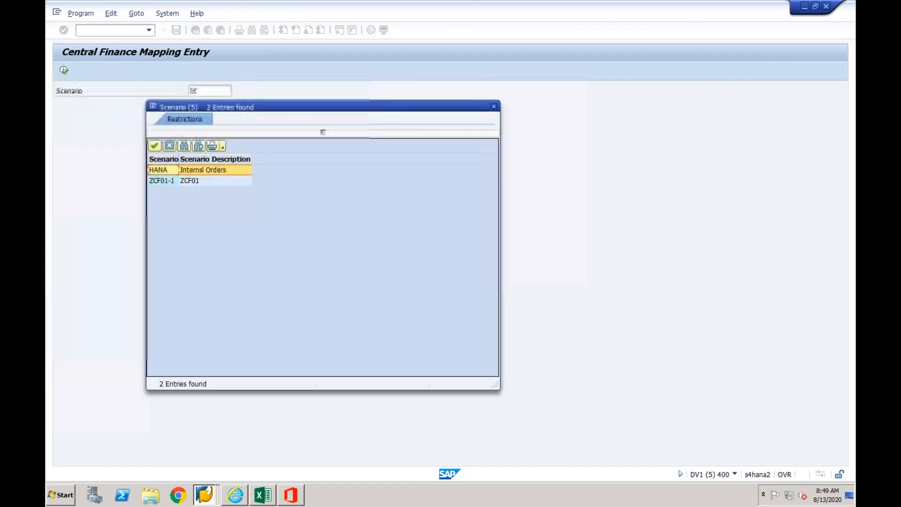
left_click(492, 108)
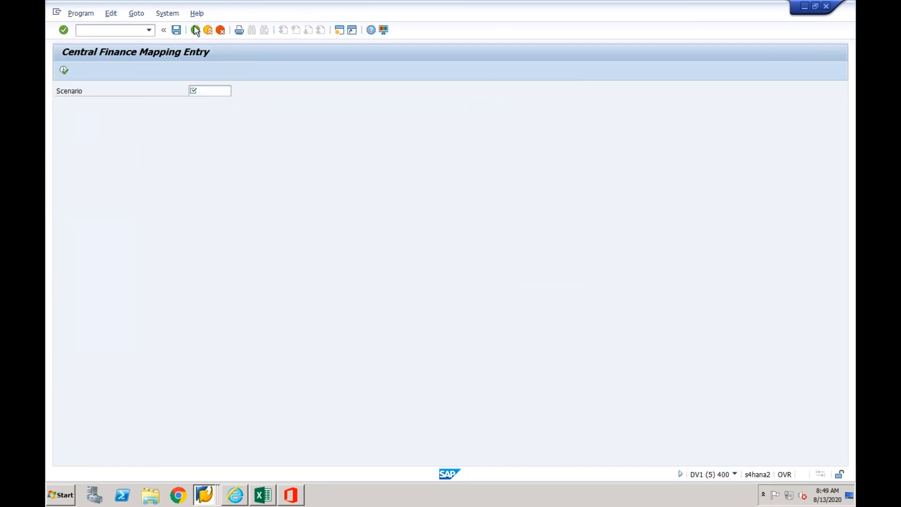
left_click(196, 30)
- Set scenario ZCF01-2 to active in Define Scenarios for Cost Object Mapping and save it to customizing request DV1K900583
left_click(165, 232)
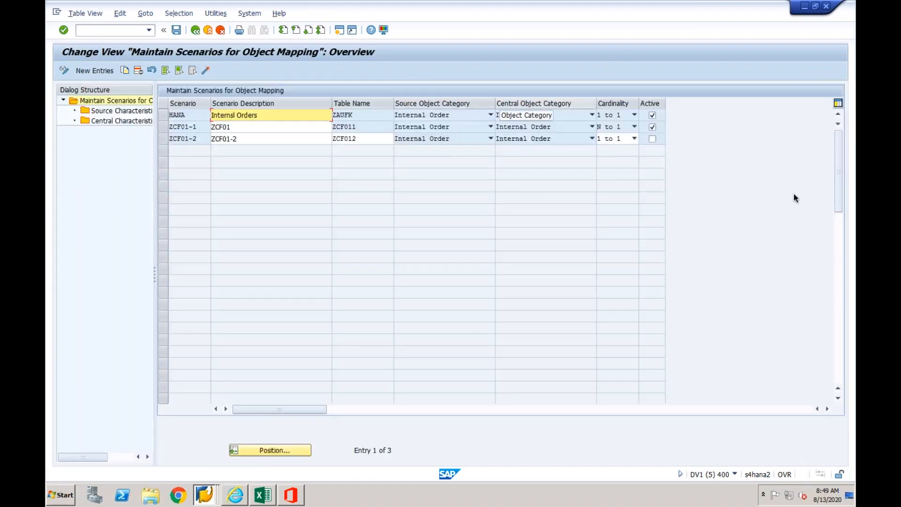
left_click(652, 139)
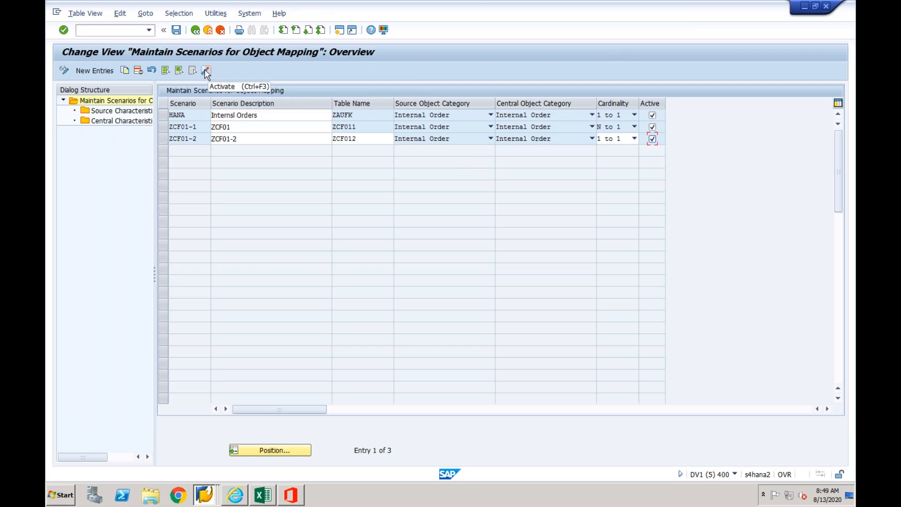
left_click(177, 30)
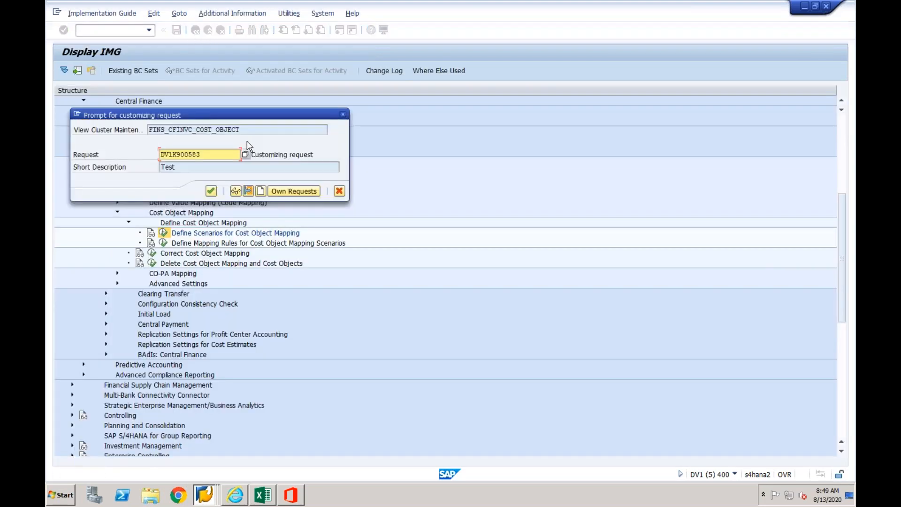
left_click(211, 191)
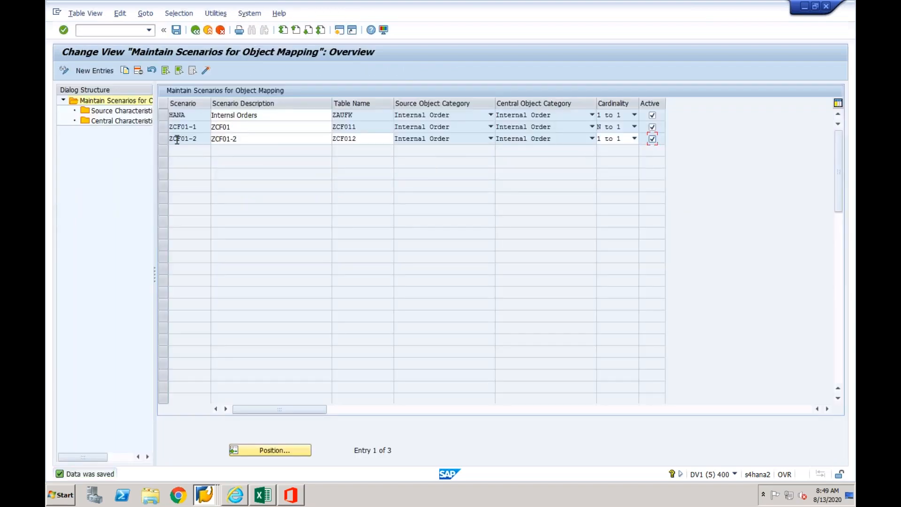
left_click(195, 30)
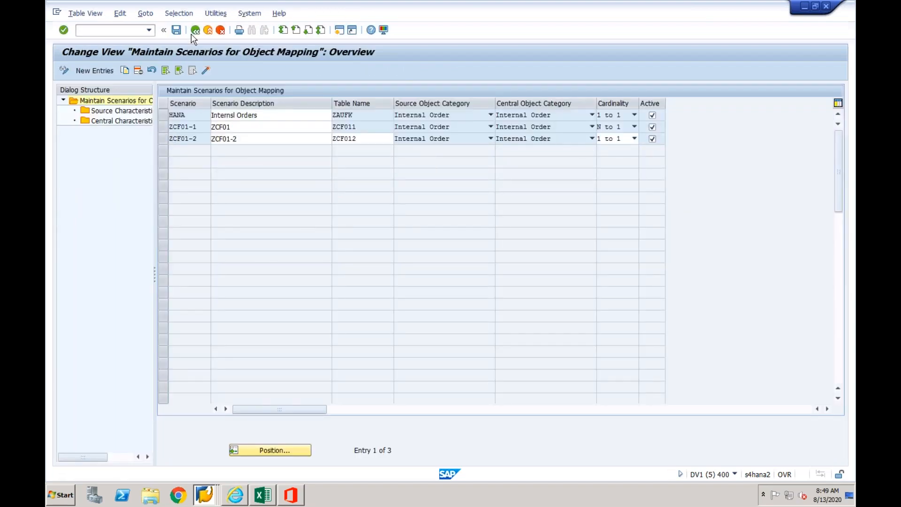
- Try to open the mapping rule entries for scenario ZCF01-2
left_click(164, 243)
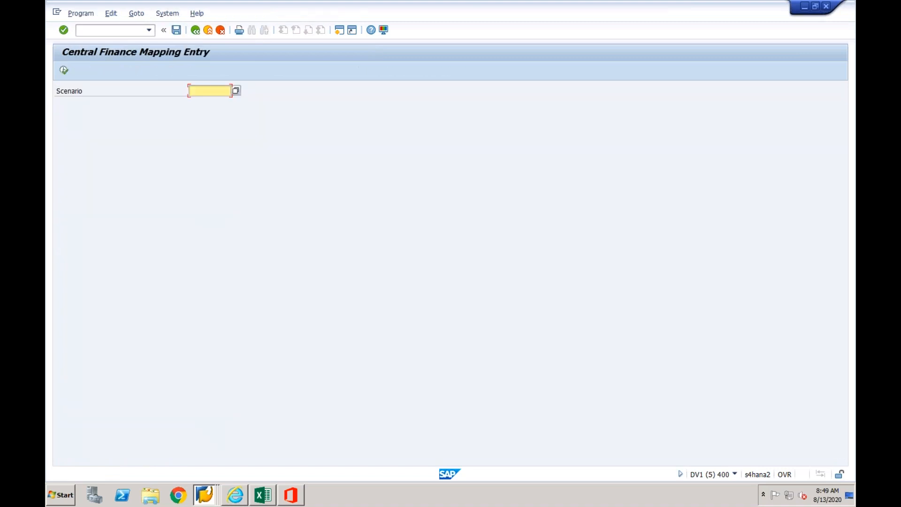
left_click(236, 90)
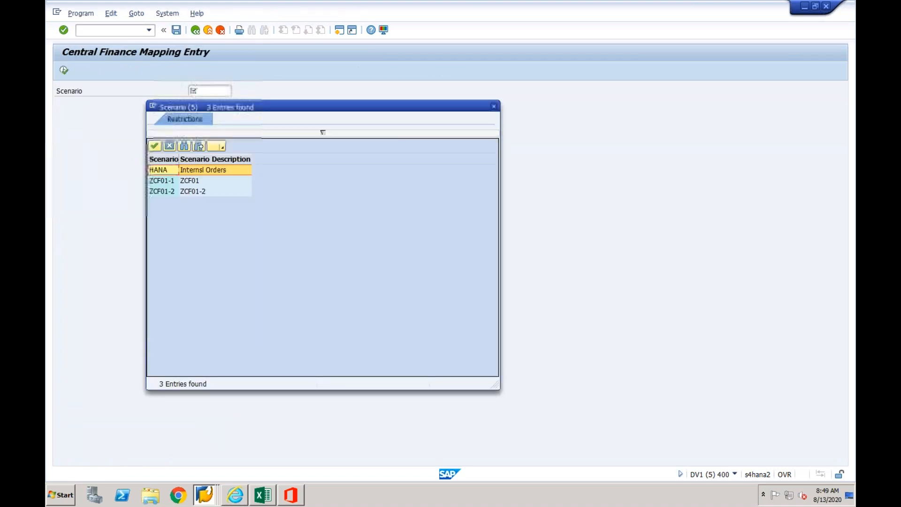
double_click(206, 193)
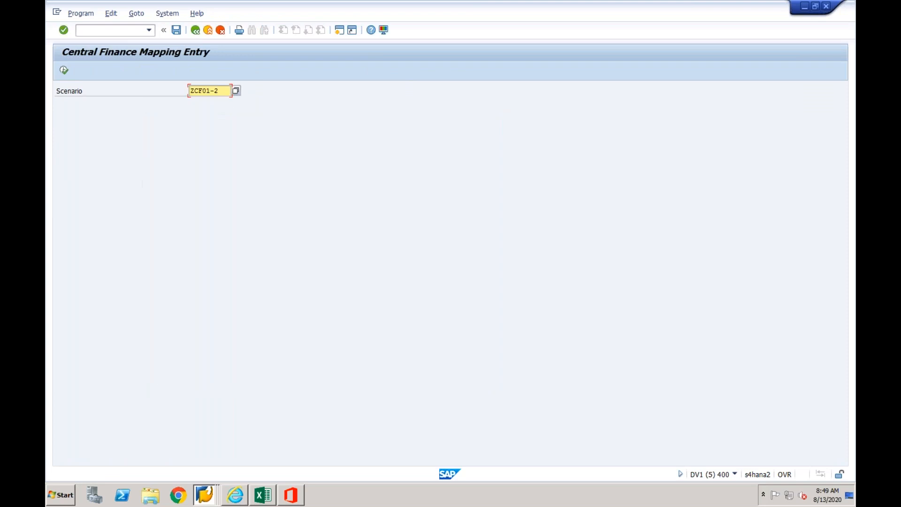
left_click(64, 70)
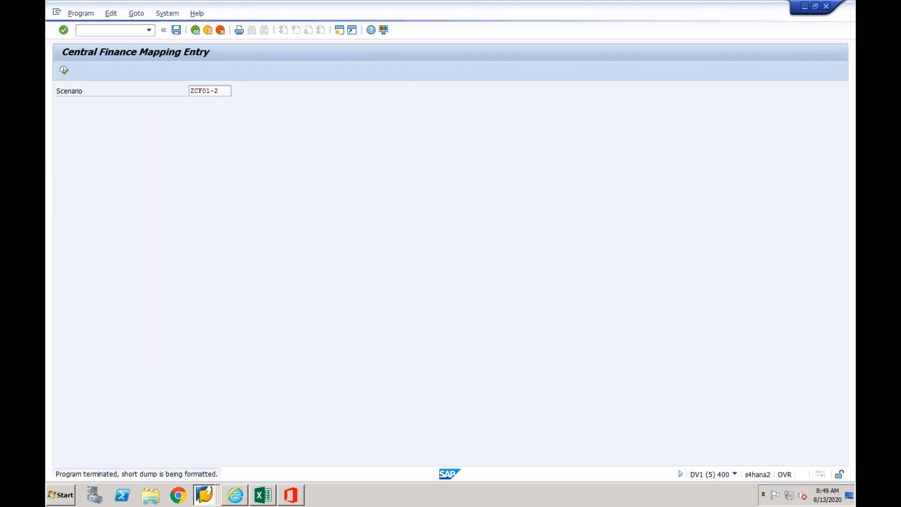
left_click(195, 30)
- Start transaction /nspro and expand the implementation guide to Define Cost Object Mapping under the Central Finance target system's mapping settings
left_click(149, 31)
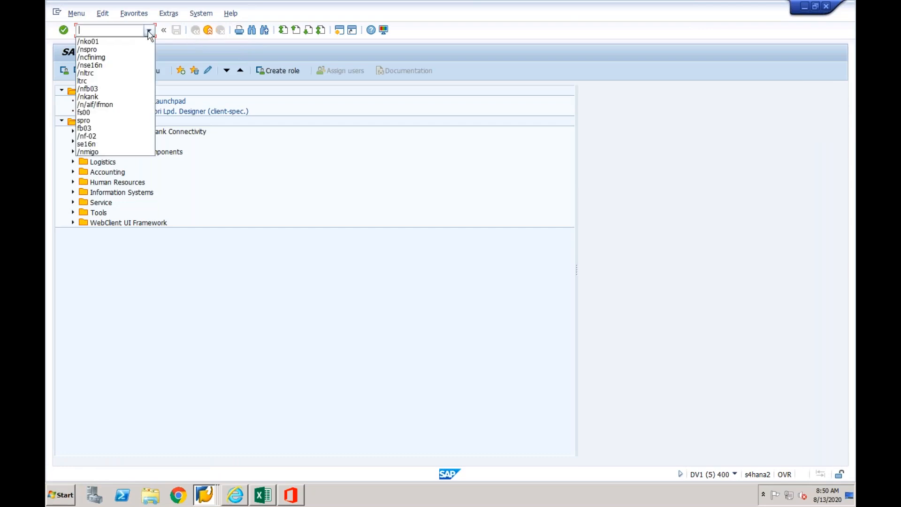
left_click(109, 50)
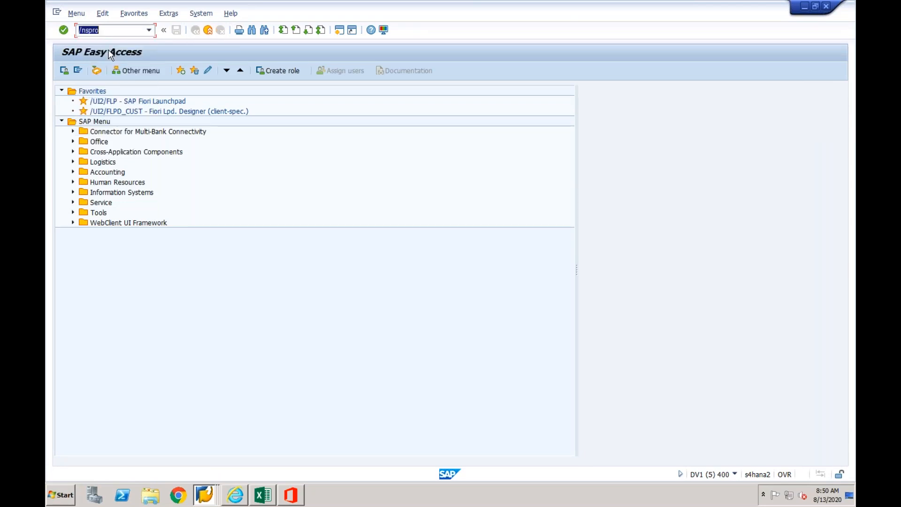
key("Return")
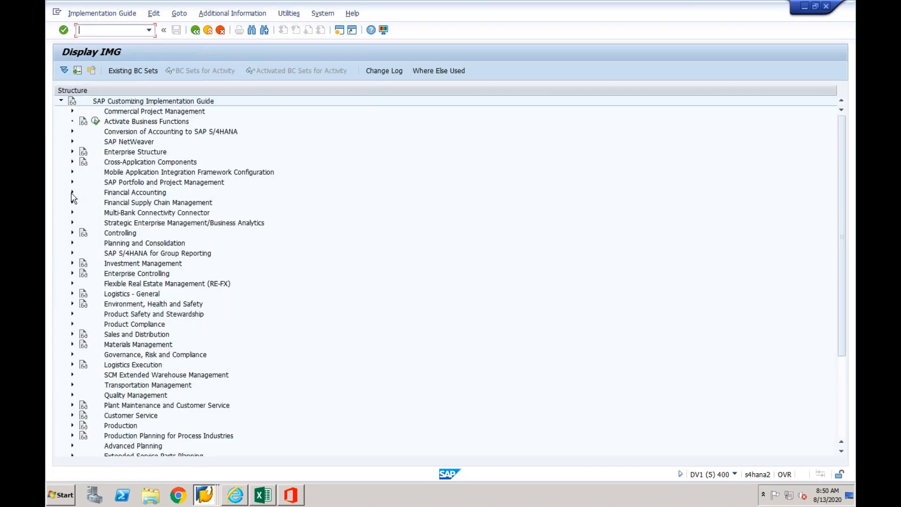
left_click(73, 192)
left_click(83, 304)
left_click(95, 324)
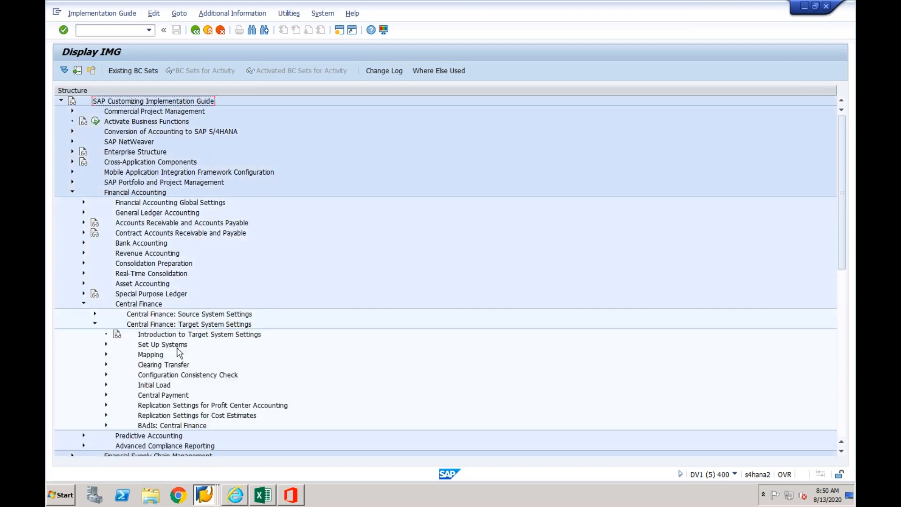
left_click(106, 355)
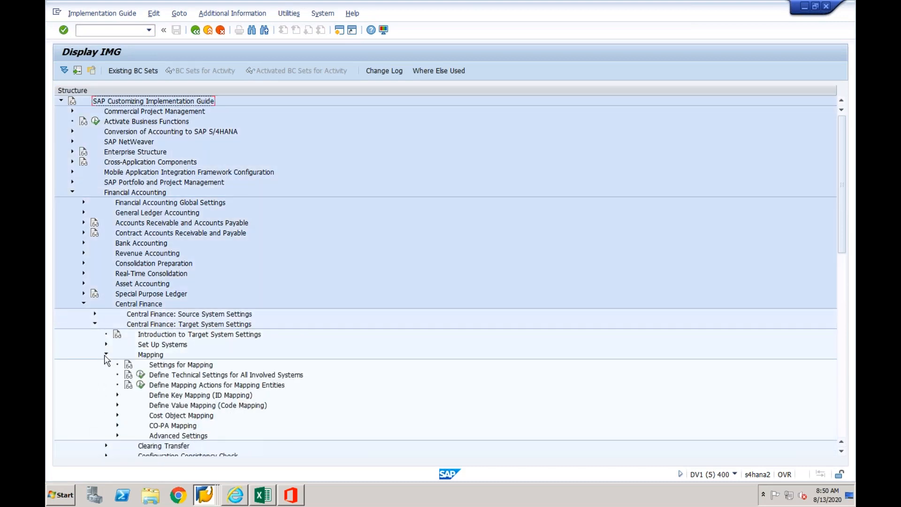
left_click(117, 416)
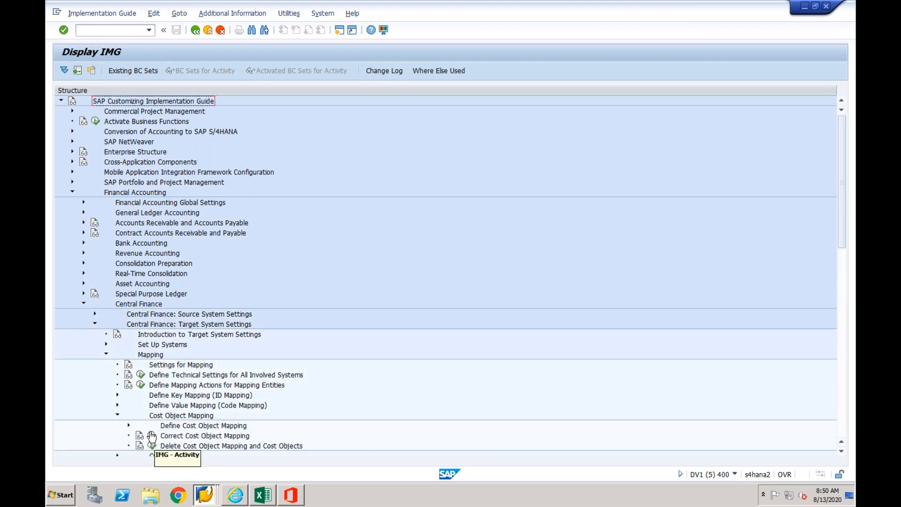
left_click(128, 425)
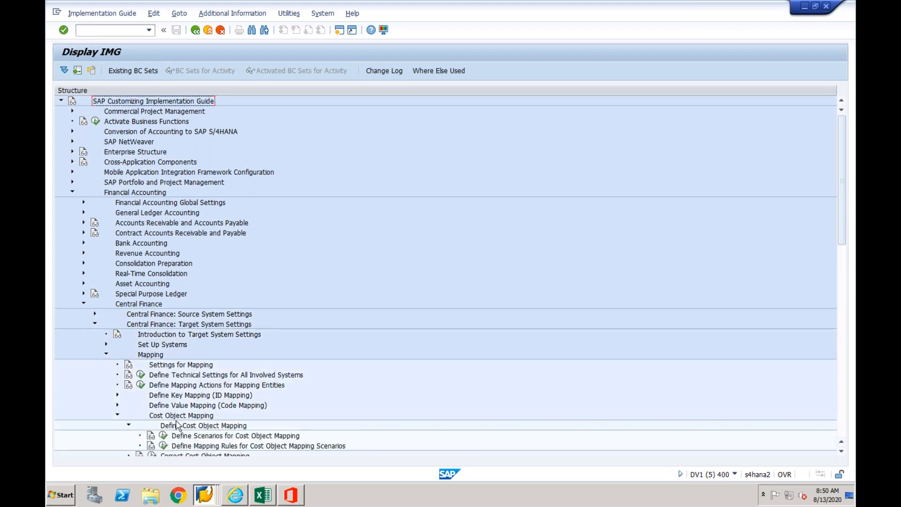
- Open the mapping rule entries for scenario ZCF01-1 in Define Mapping Rules for Cost Object Mapping Scenarios
left_click(165, 448)
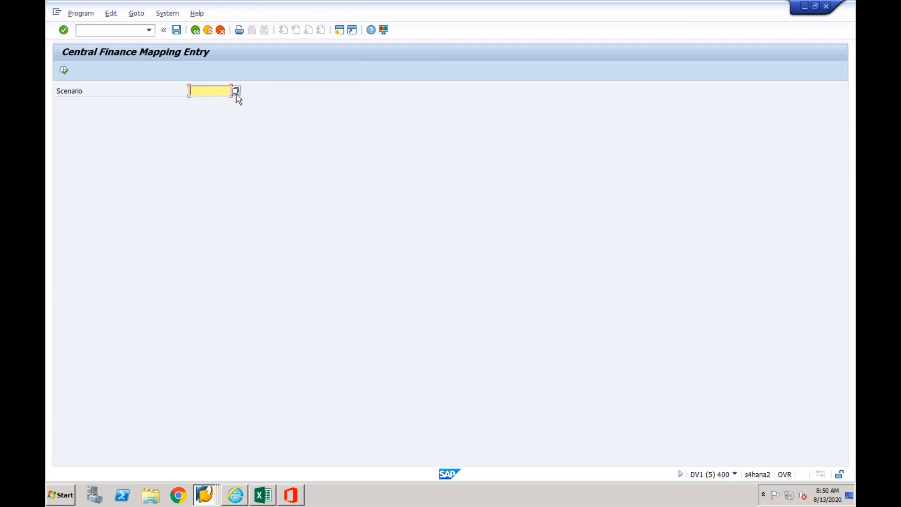
left_click(236, 92)
left_click(192, 183)
double_click(192, 187)
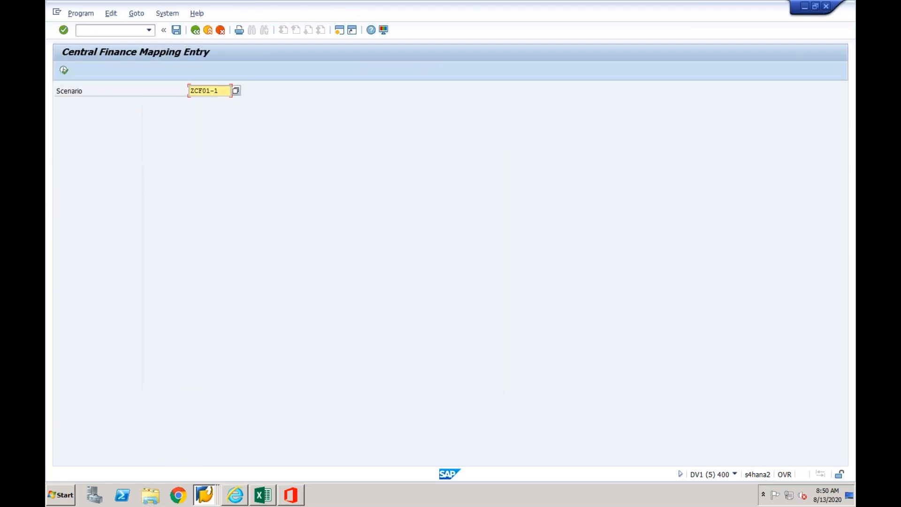
left_click(63, 71)
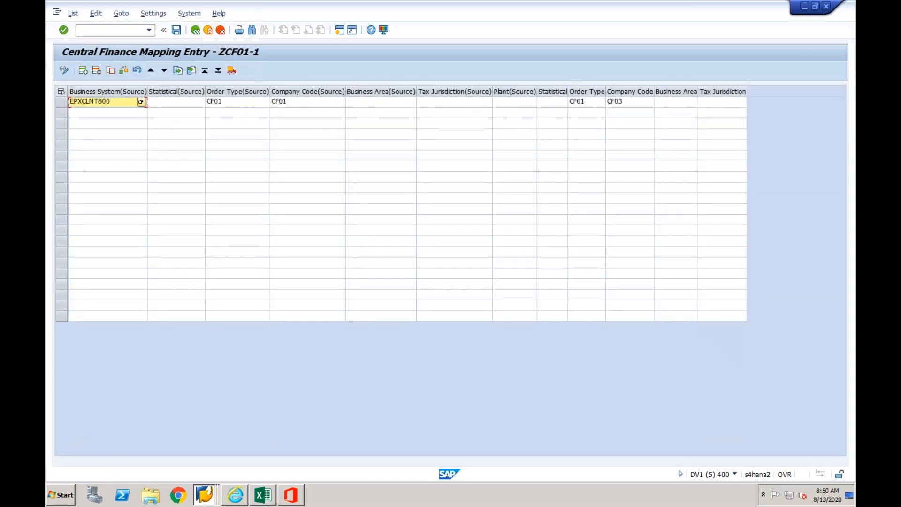
- Examine the ZCF01-1 mapping entry's source business system, order type and statistical fields, and its central order type, company code, business area and tax jurisdiction
left_click(168, 103)
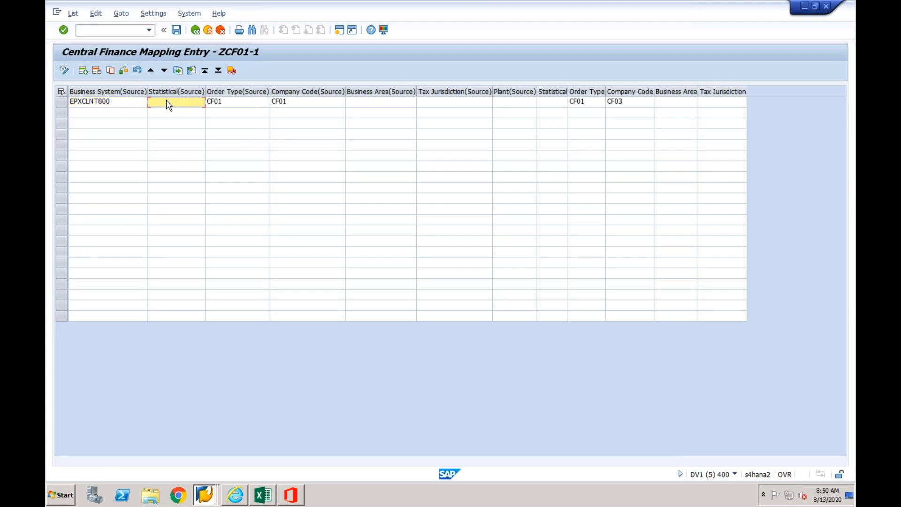
left_click(122, 105)
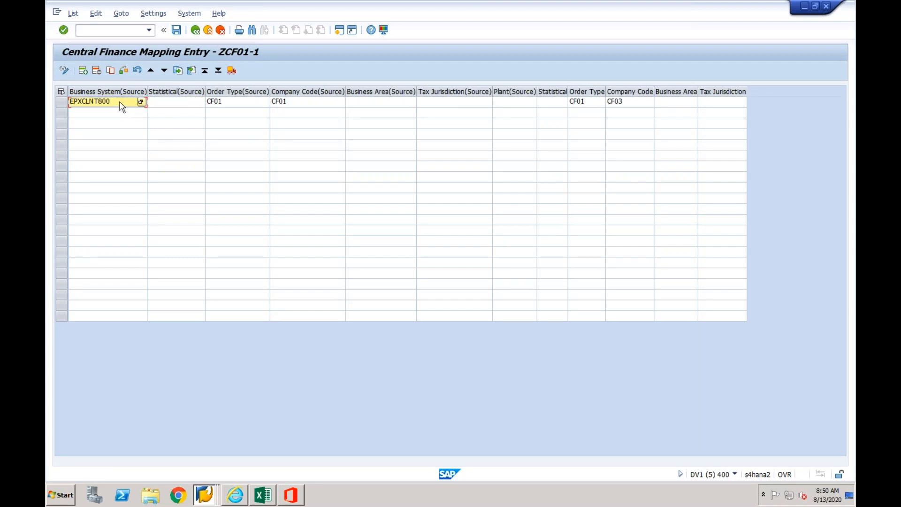
left_click(234, 108)
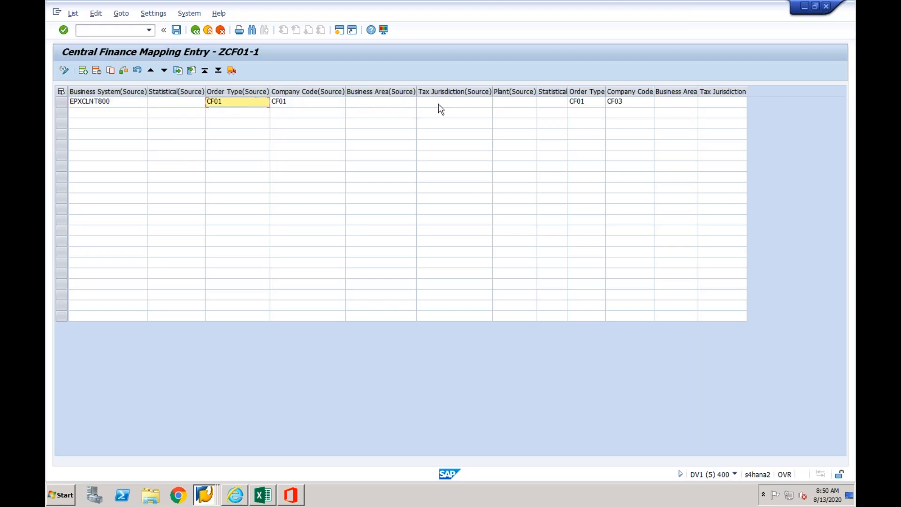
left_click(558, 103)
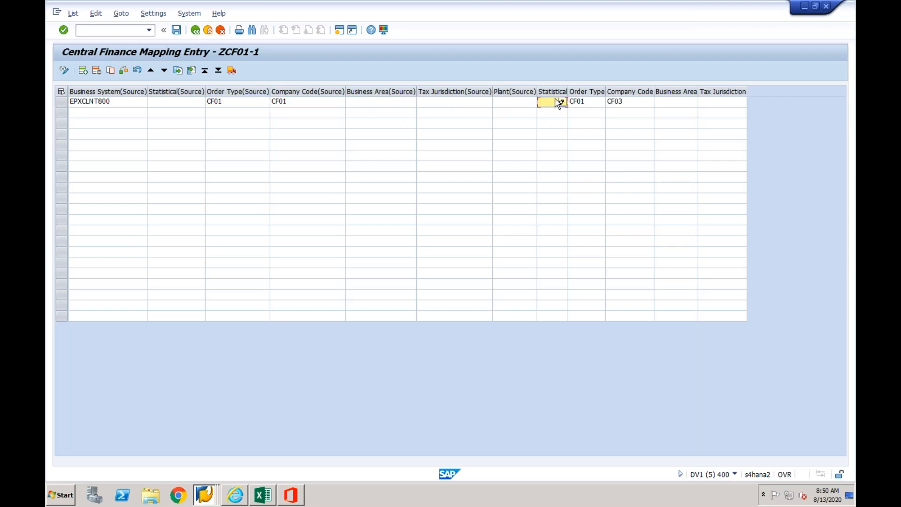
left_click(594, 103)
left_click(629, 104)
left_click(679, 104)
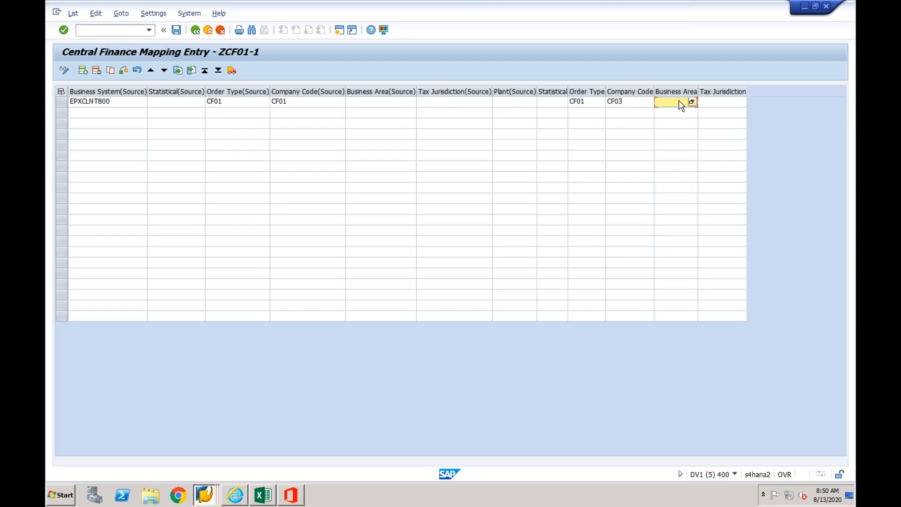
left_click(723, 91)
left_click(720, 103)
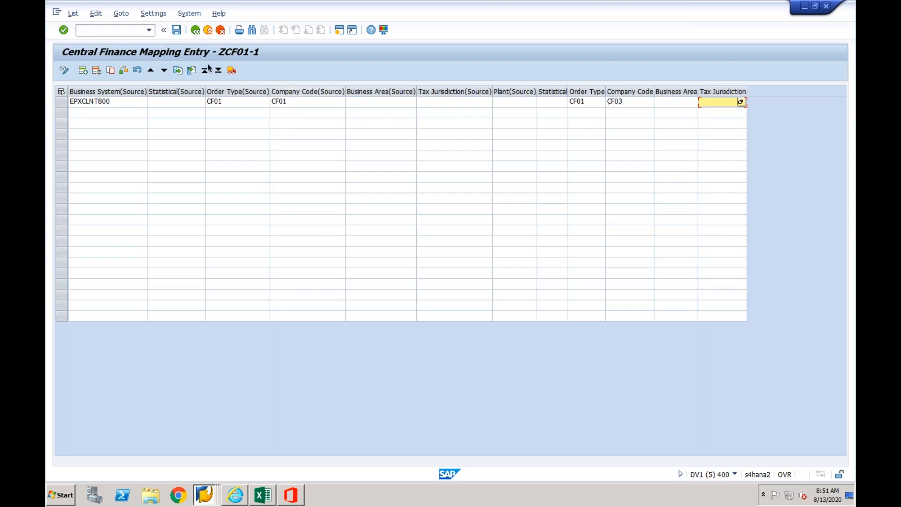
- Leave the ZCF01-1 mapping entries and switch to the source system's Create Internal Order session for order type CF01
left_click(195, 30)
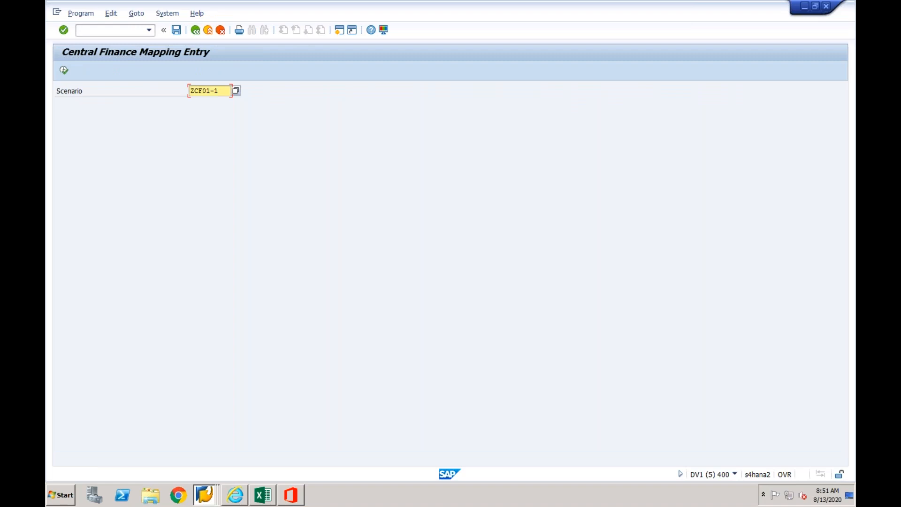
left_click(196, 31)
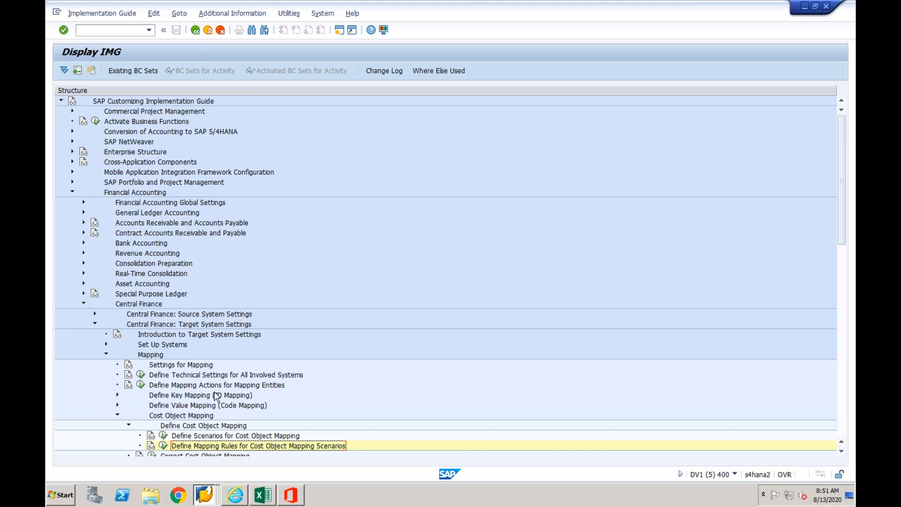
left_click(204, 495)
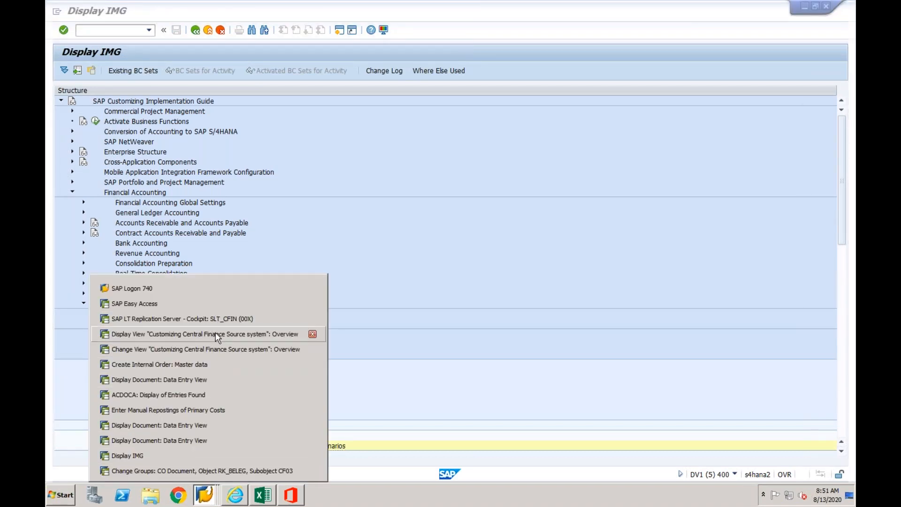
left_click(209, 364)
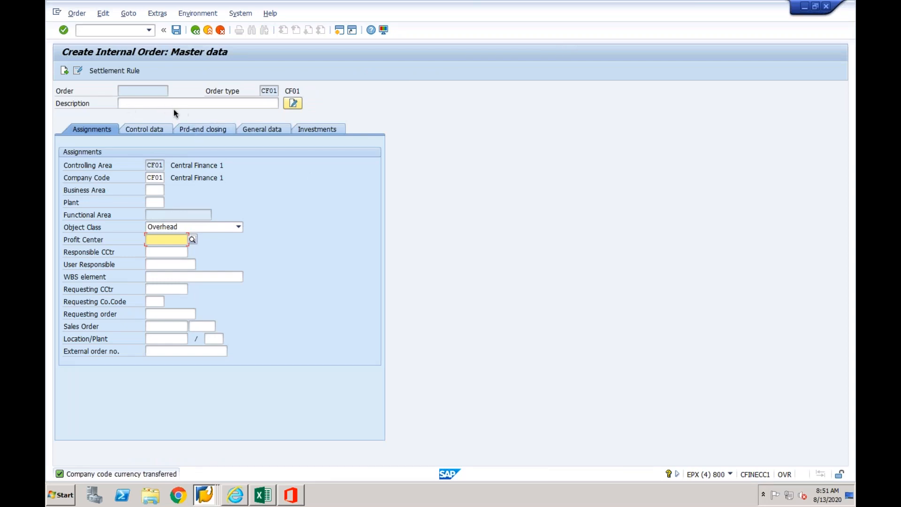
- Restart with /nko01 and save a CF01 internal order in controlling area CF01 with description Test, accepting the order validation message
left_click(127, 31)
type("/nko01")
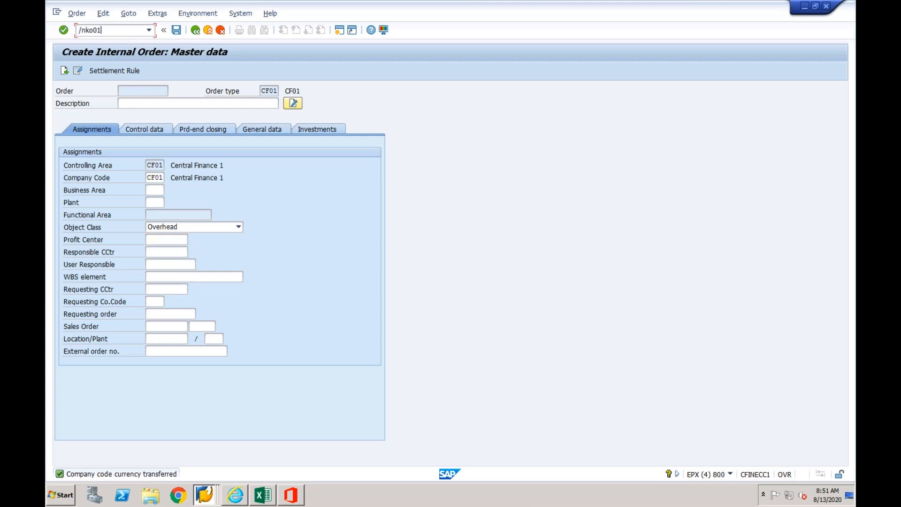
key("Return")
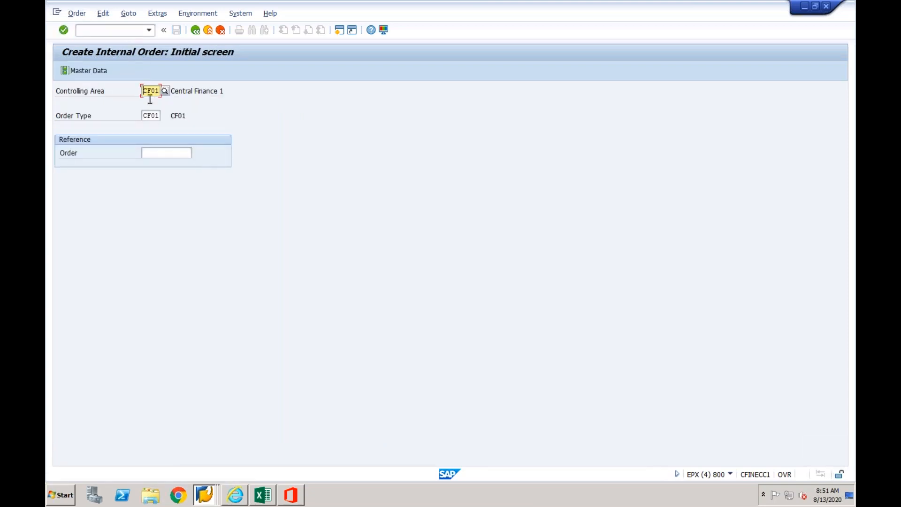
key("Return")
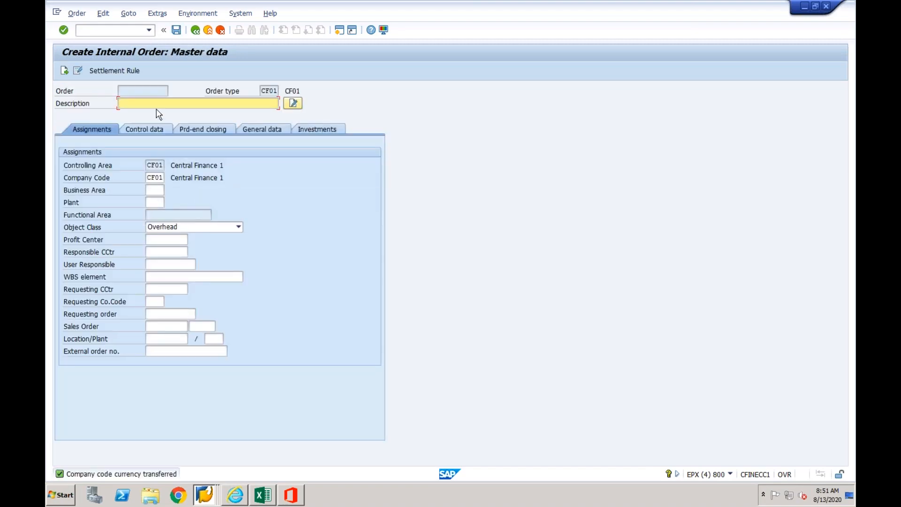
type("Test")
left_click(157, 192)
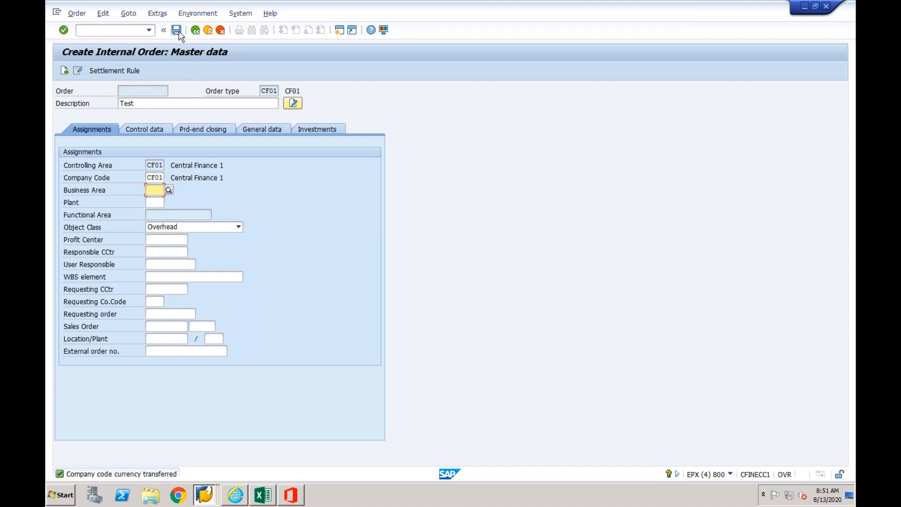
left_click(178, 31)
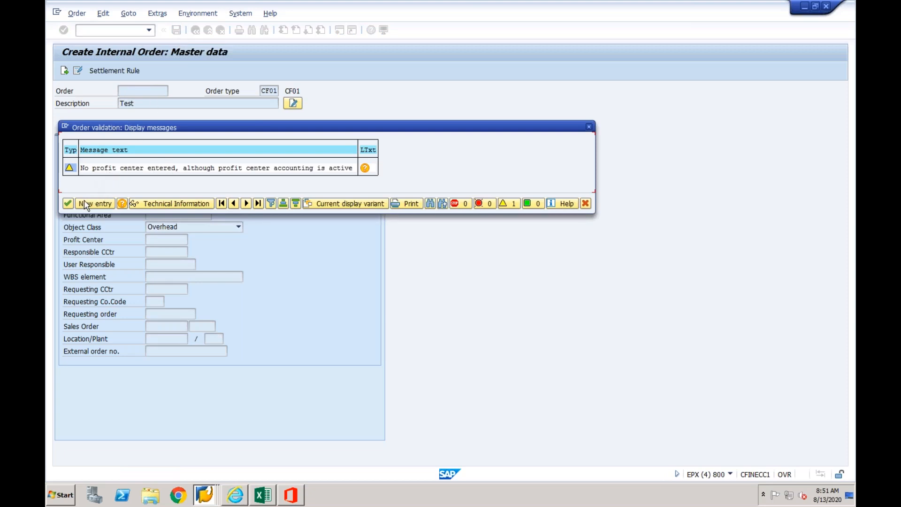
left_click(68, 203)
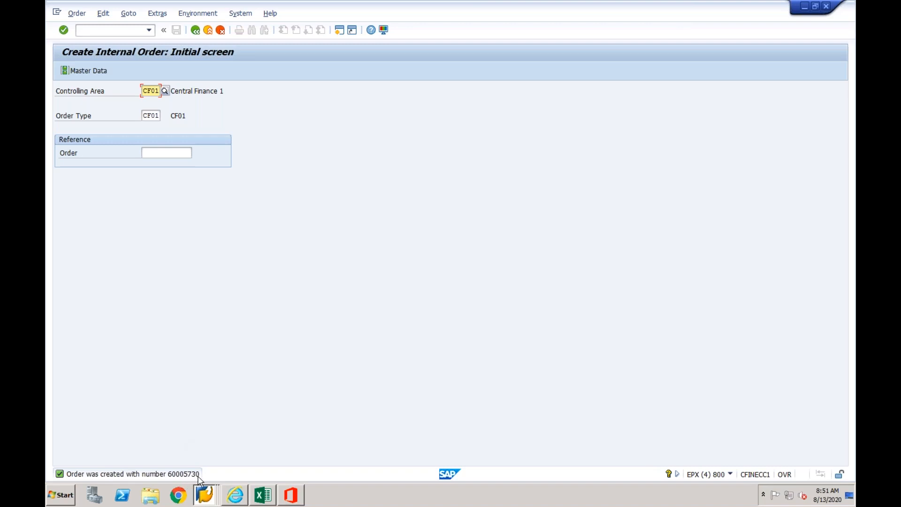
- Start transaction /nse16n in the source system for a general table display
mouse_move(206, 499)
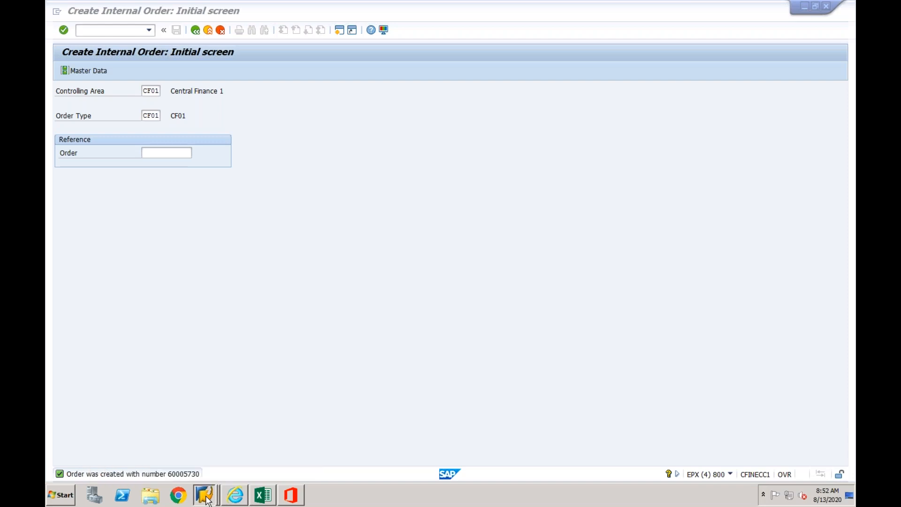
left_click(130, 31)
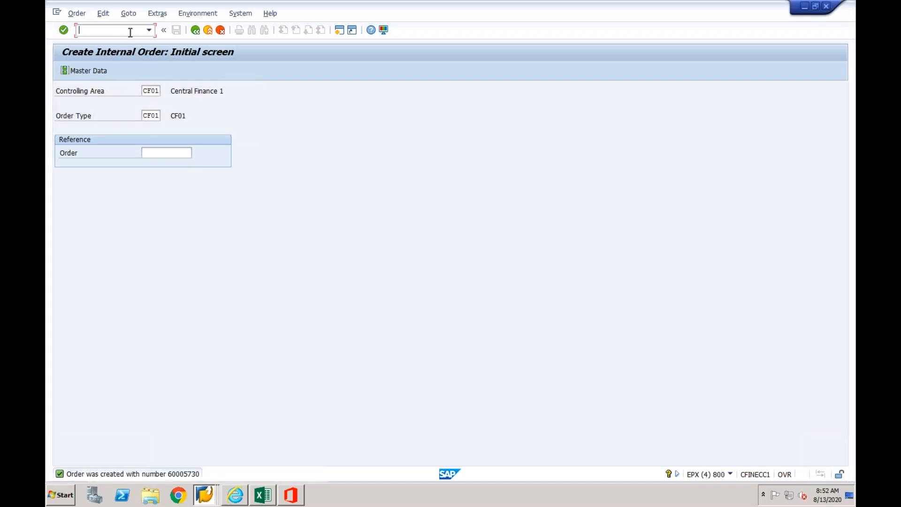
type("/nse16n")
key("Return")
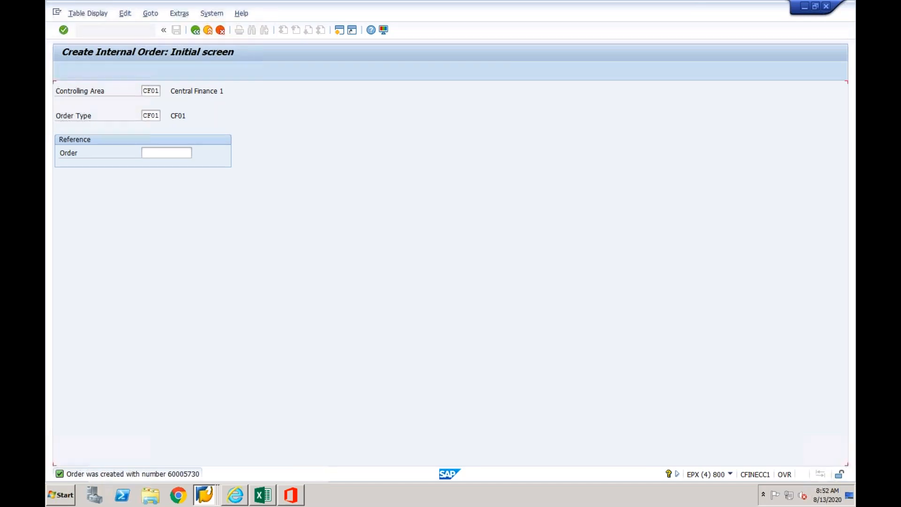
- Set the table to /1CADMC/00000296, the AUFK logging table, and display its entries
left_click_drag(182, 91, 134, 89)
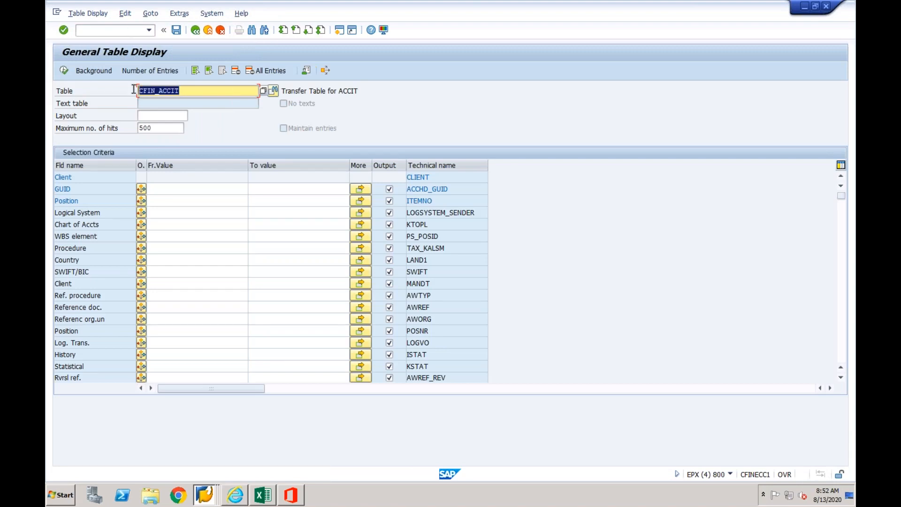
key("BackSpace")
key("Down")
key("Down")
key("Down")
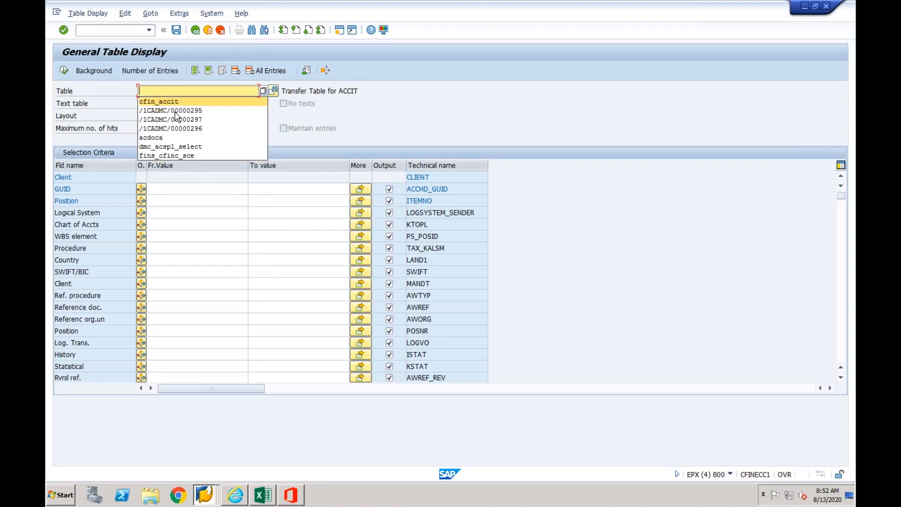
key("Return")
key("Return")
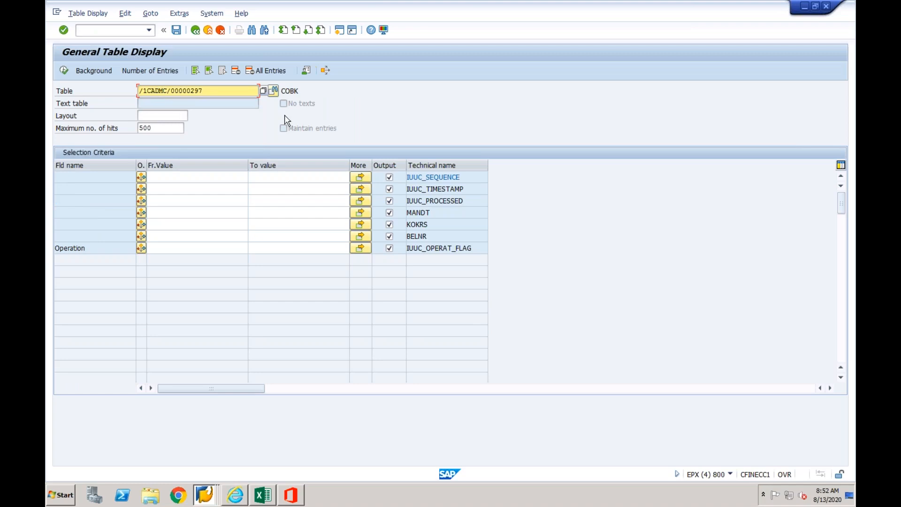
key("BackSpace")
type("6")
key("Return")
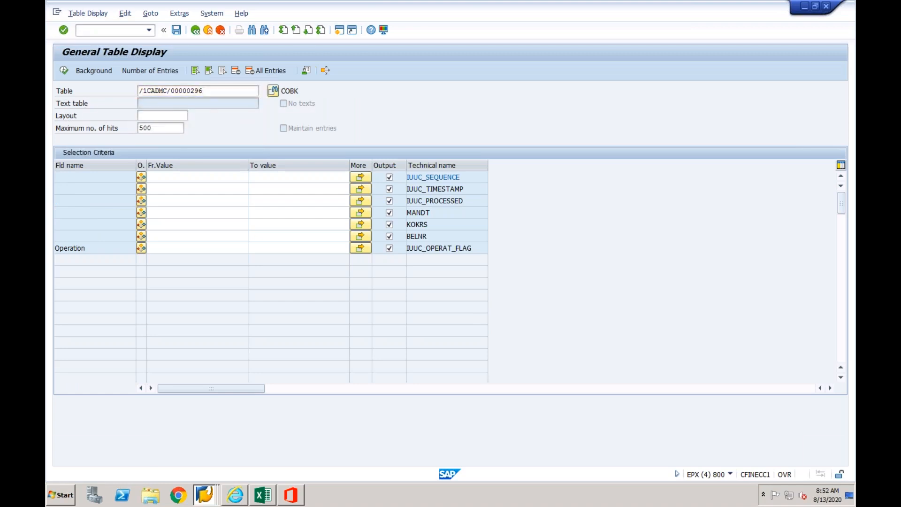
left_click(63, 71)
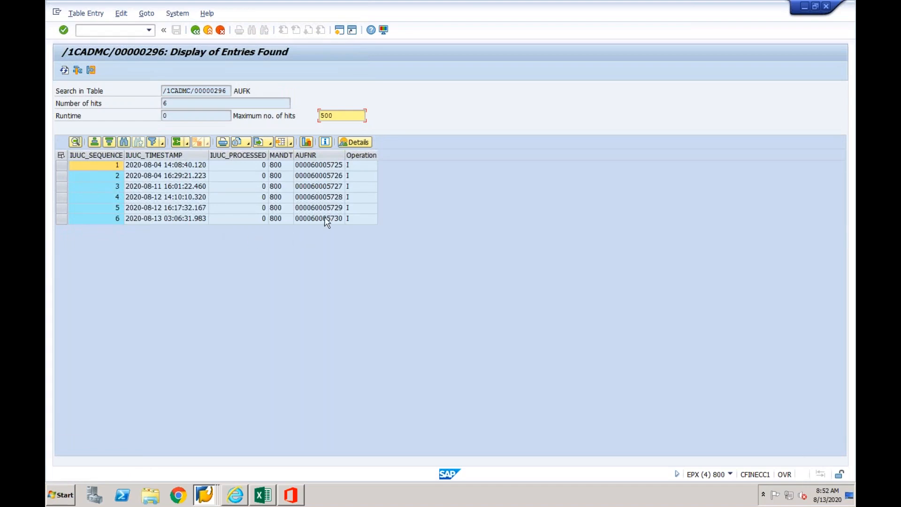
- Examine the newest AUFK logging table entry's order number, timestamp, processed flag and operation, and compare it with the earlier entries
left_click(326, 218)
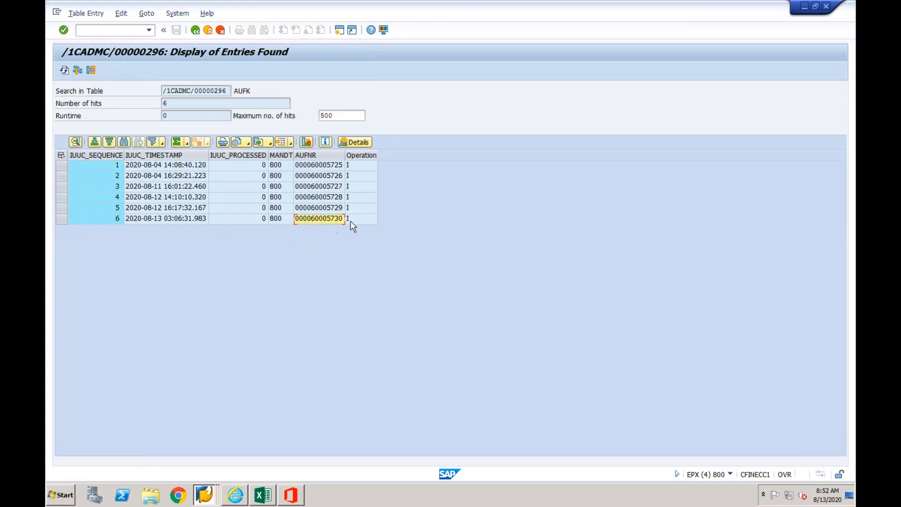
left_click(255, 221)
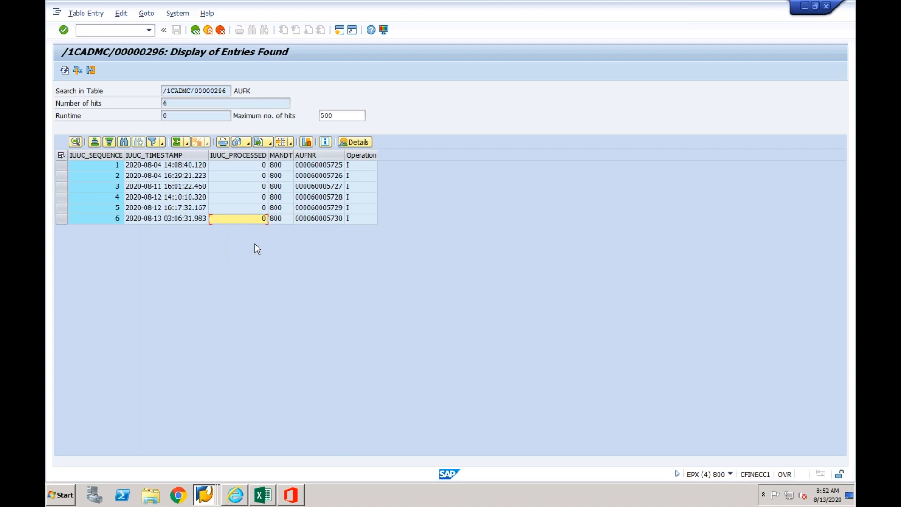
left_click(317, 220)
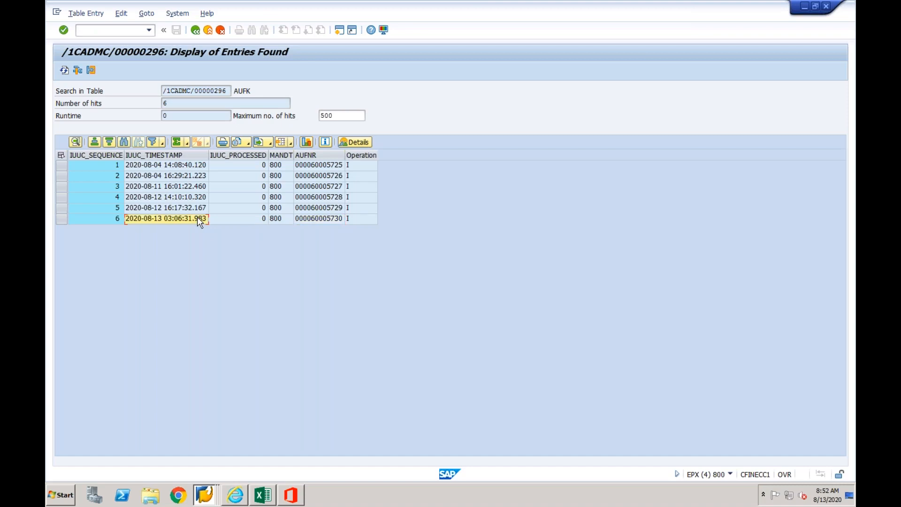
left_click(226, 90)
left_click(201, 495)
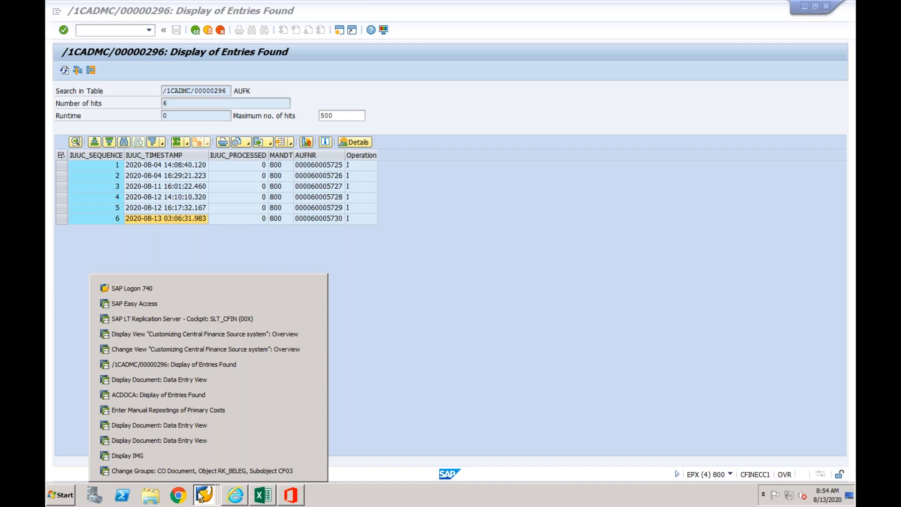
left_click(384, 308)
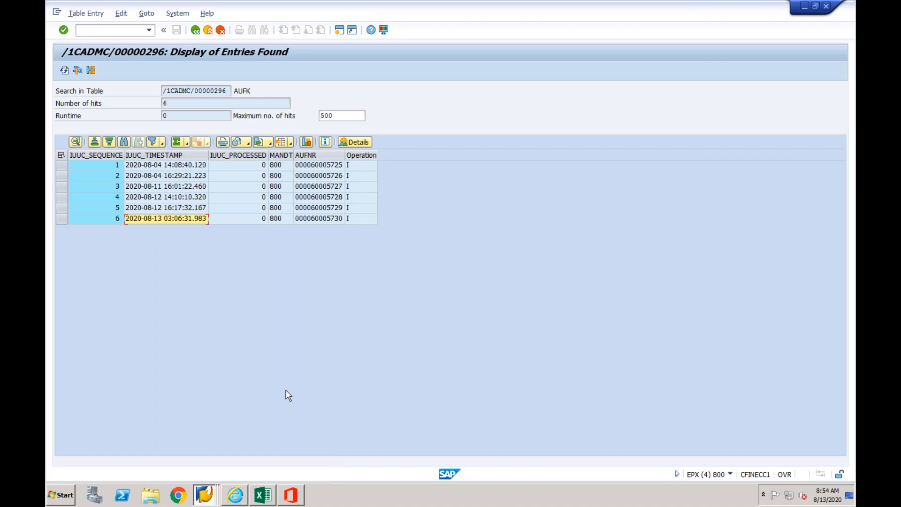
right_click(205, 493)
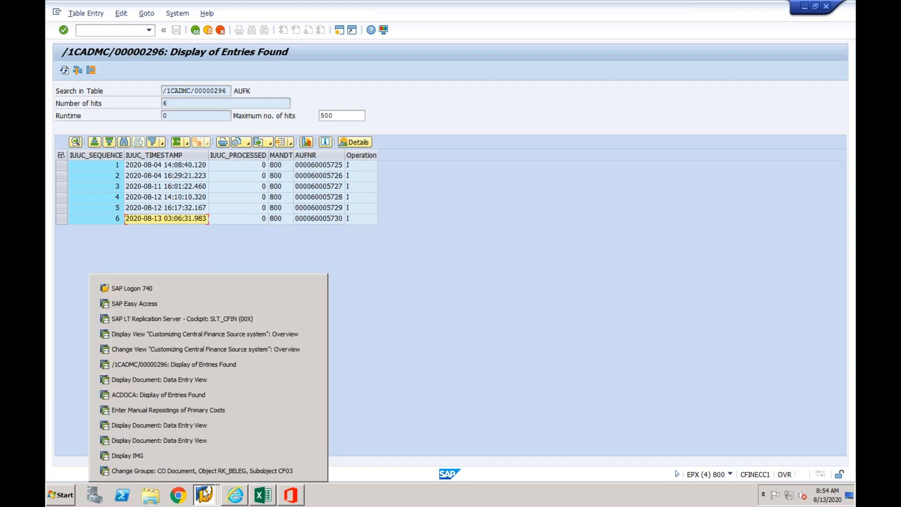
left_click(382, 419)
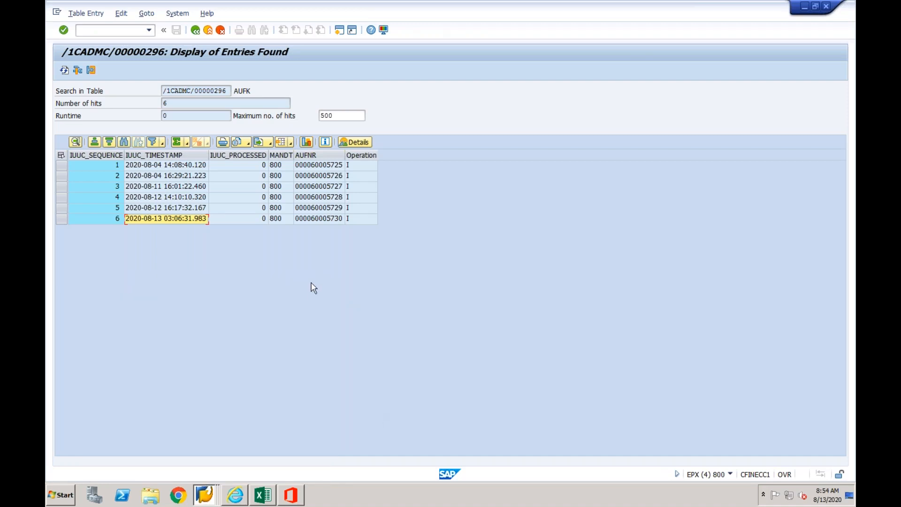
left_click(200, 209)
left_click(199, 197)
left_click_drag(250, 89, 235, 89)
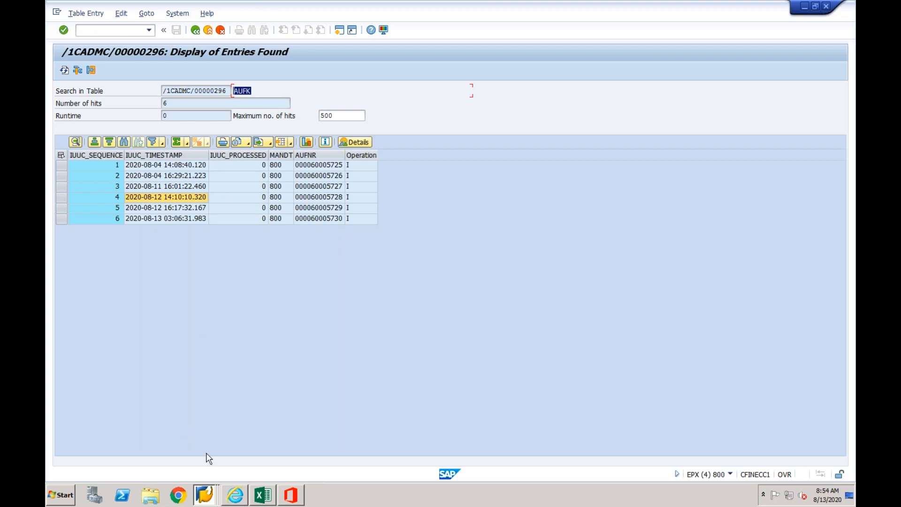
- Switch to the target system's SAP Easy Access session, open the Interface Monitor and expand the Central Finance /FINCF interfaces
left_click(206, 494)
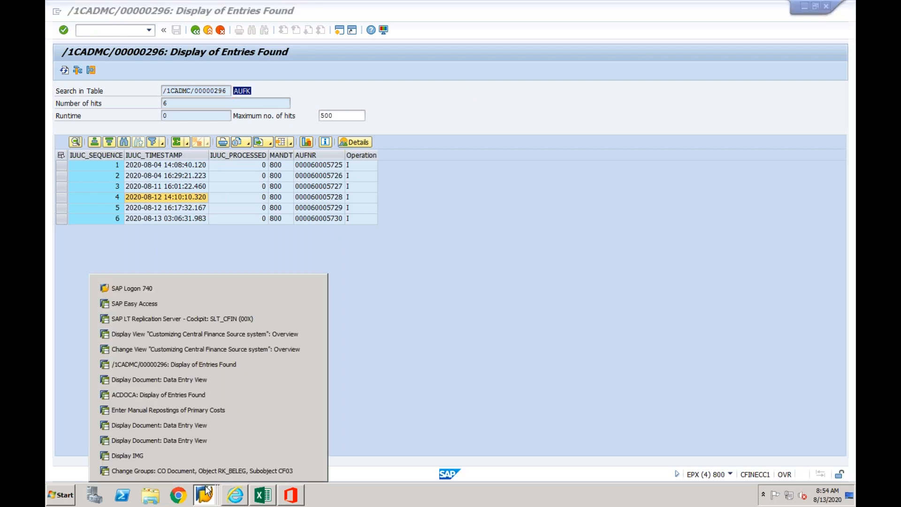
left_click(214, 307)
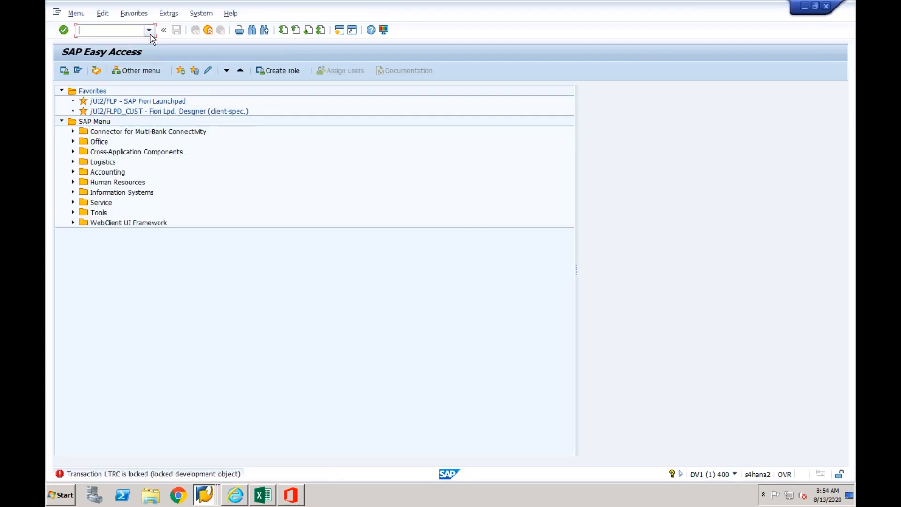
left_click(149, 30)
left_click(121, 104)
key("Return")
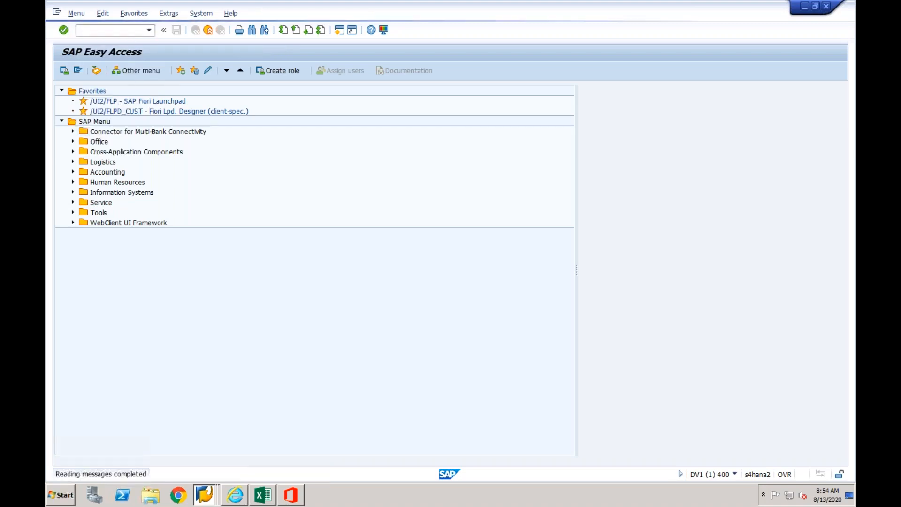
left_click(279, 117)
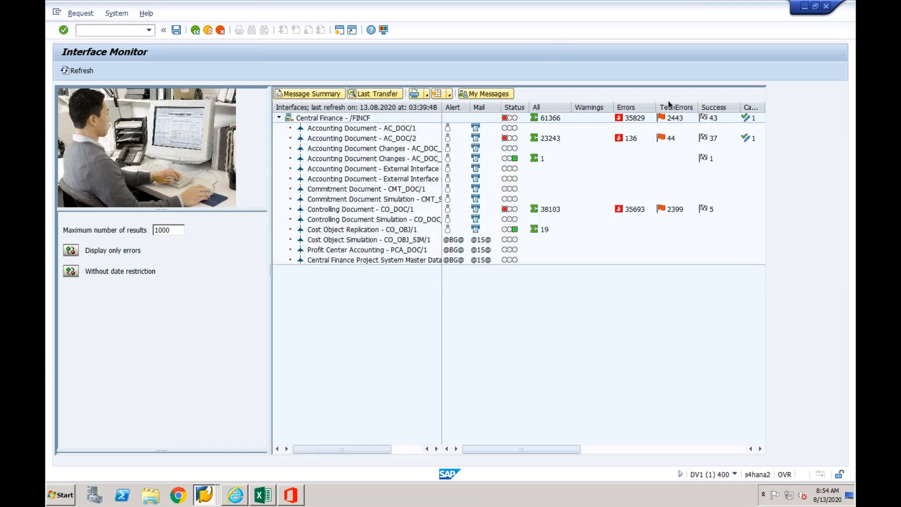
- Open Cost Object Replication CO_OBJ/1 in Error Handling, examine the dates of its data messages and return to the Interface Monitor
left_click(354, 231)
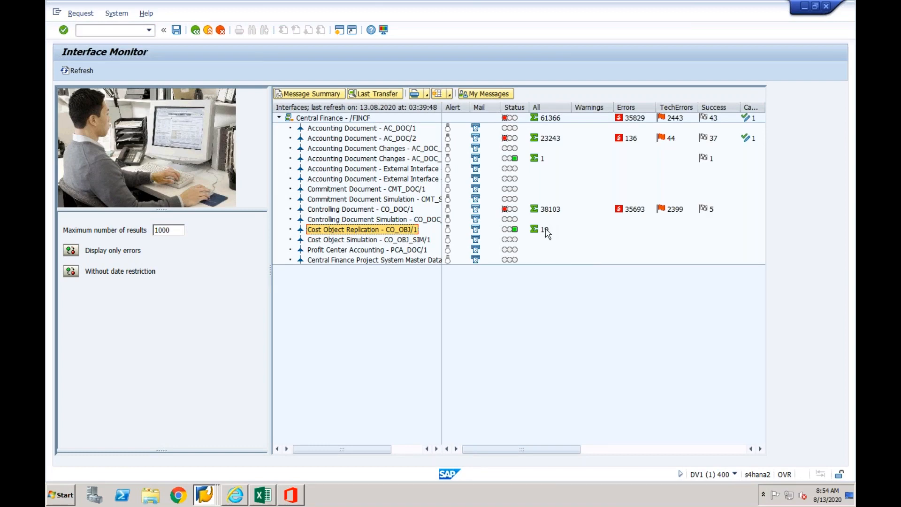
double_click(384, 231)
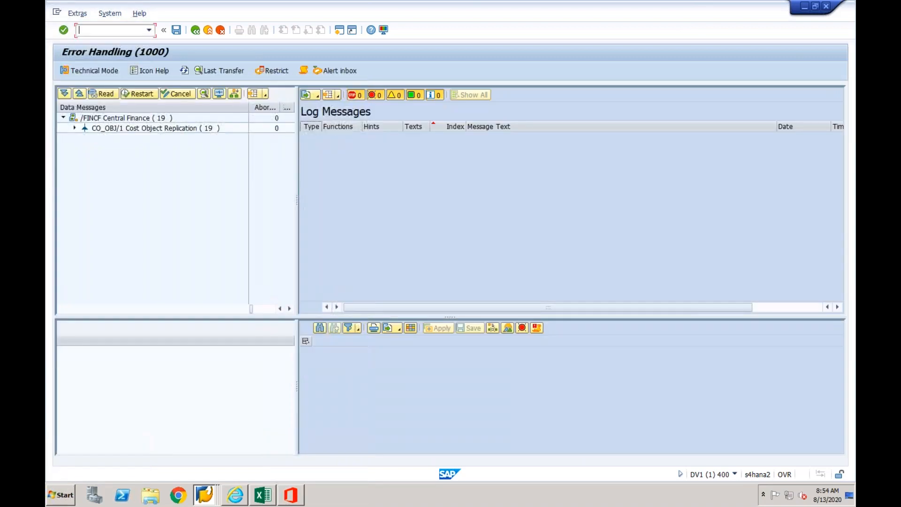
left_click(74, 129)
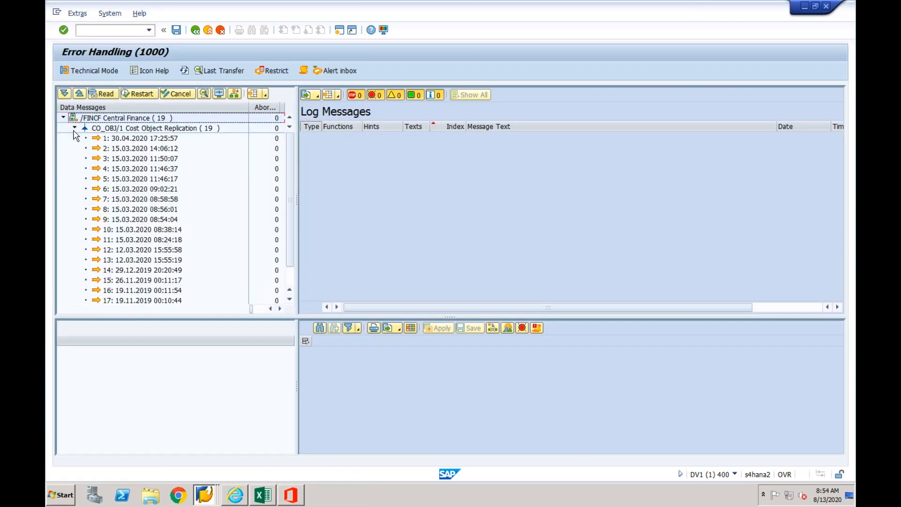
left_click(142, 139)
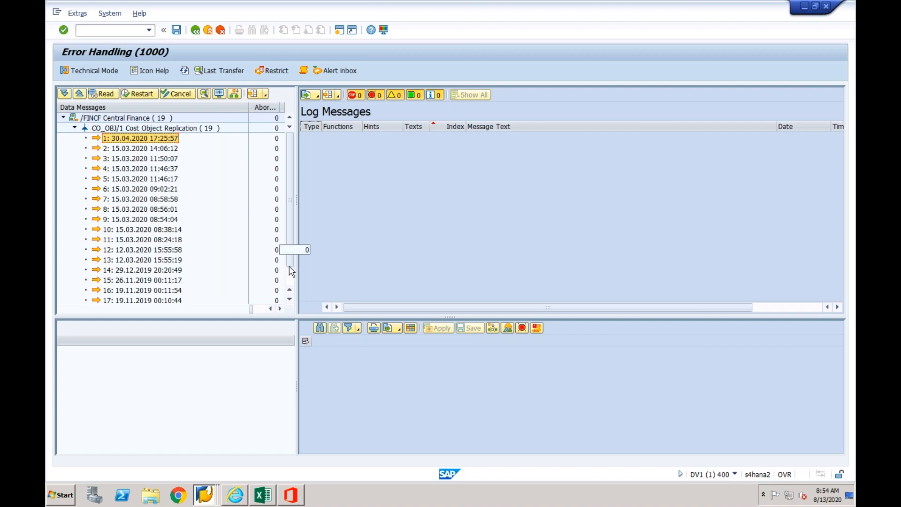
scroll(290, 277, "down", 1)
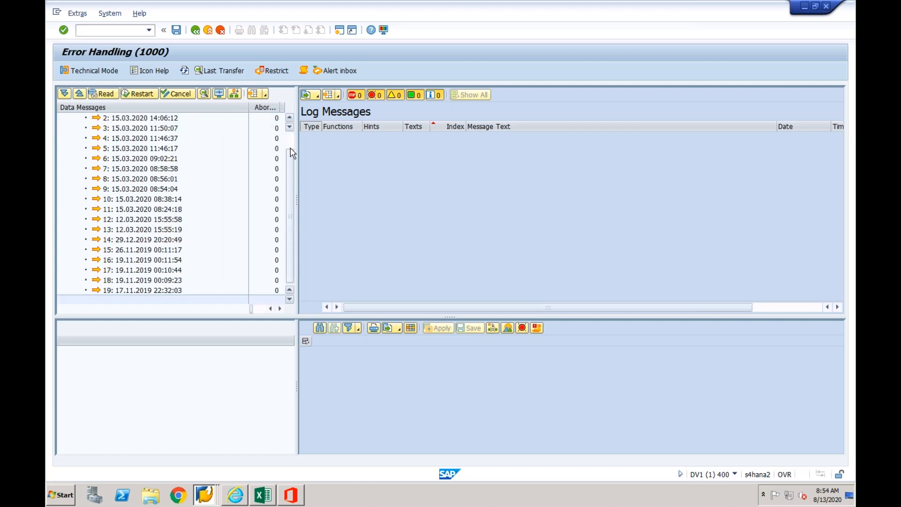
scroll(290, 148, "up", 1)
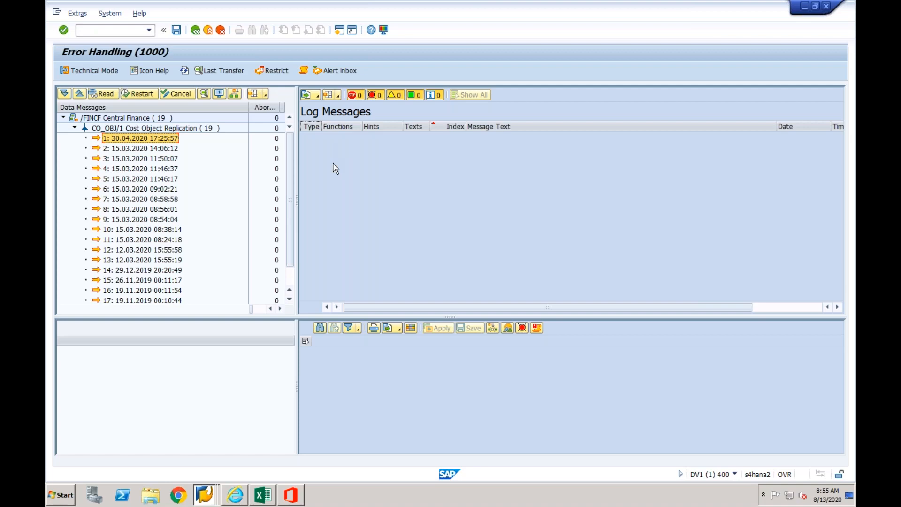
left_click(208, 30)
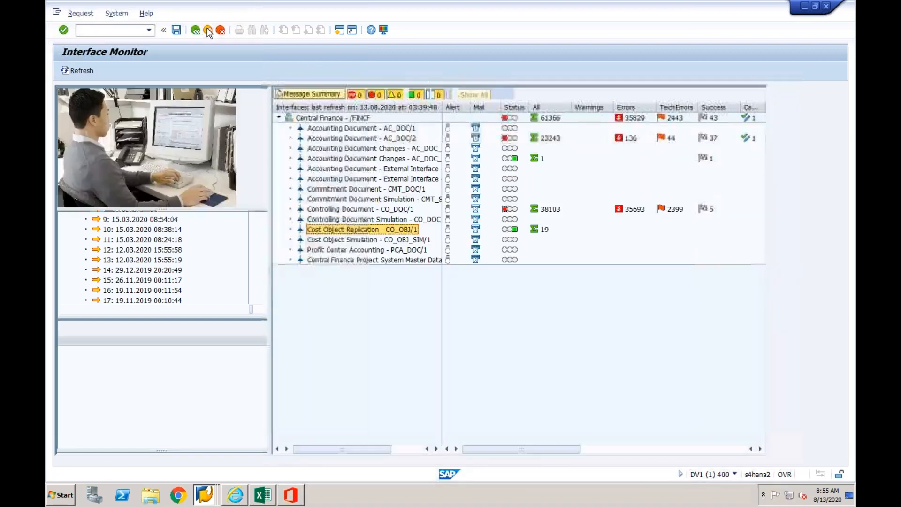
- Switch to the Excel workbook and list FICO, Secondary CO and Cost Objects in cells F28 to F30 below the numbered flow notes
left_click(264, 495)
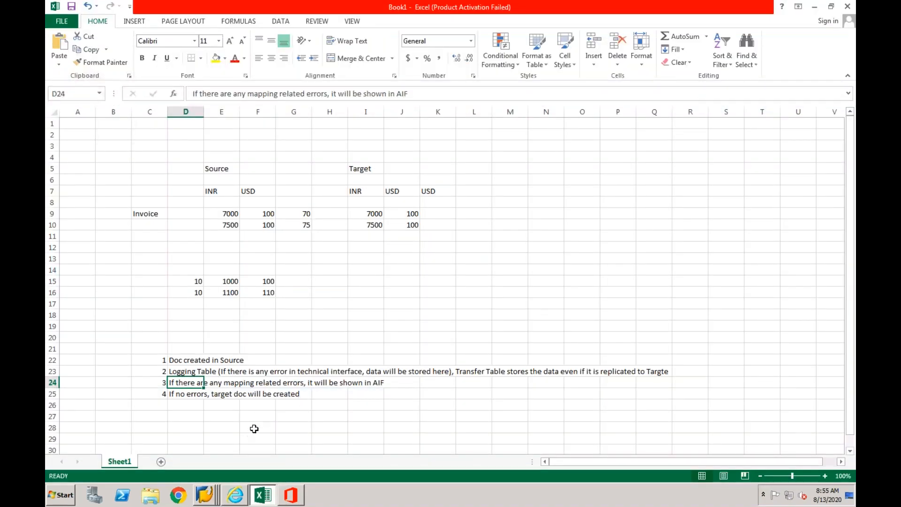
left_click(254, 429)
type("FICO")
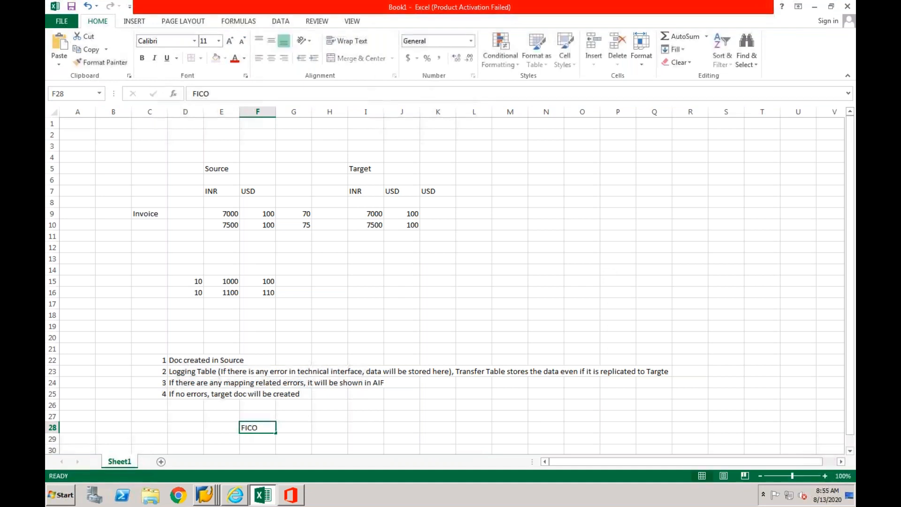
key("Return")
type("Seconda")
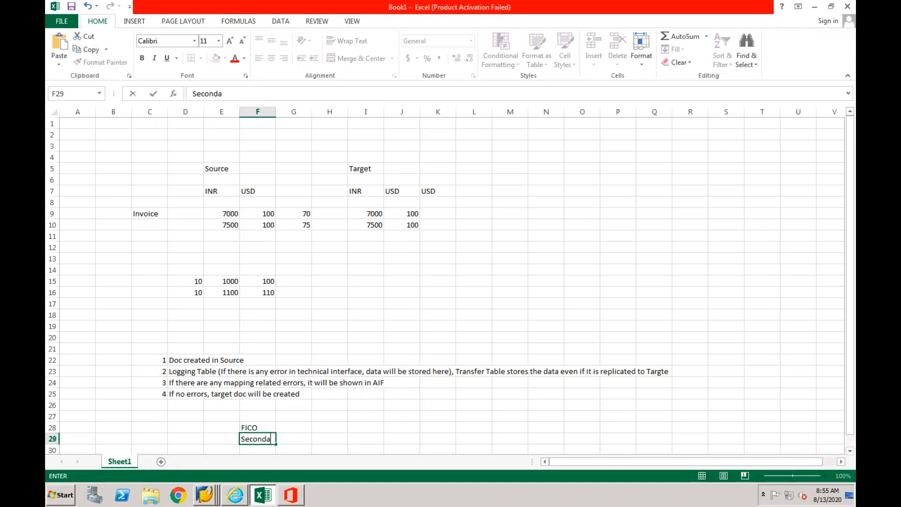
type("ry CO")
key("Return")
type("Cos")
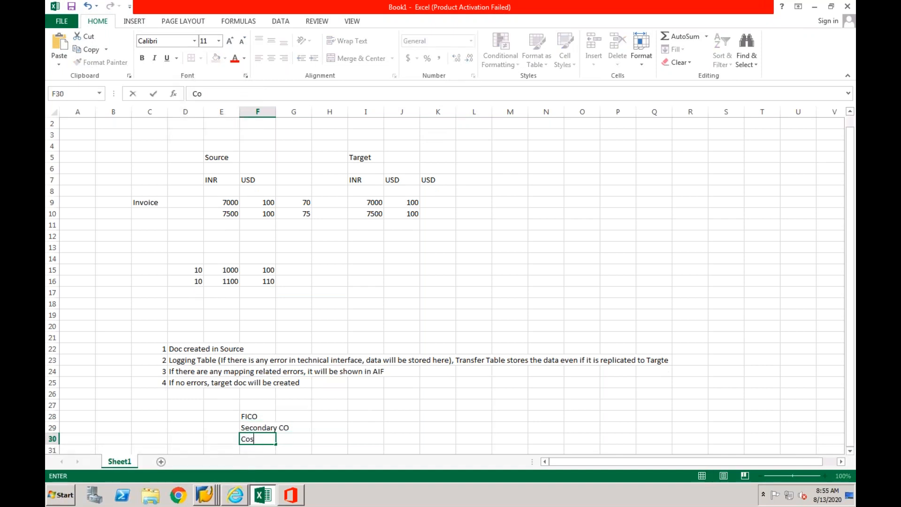
type("t Objects]")
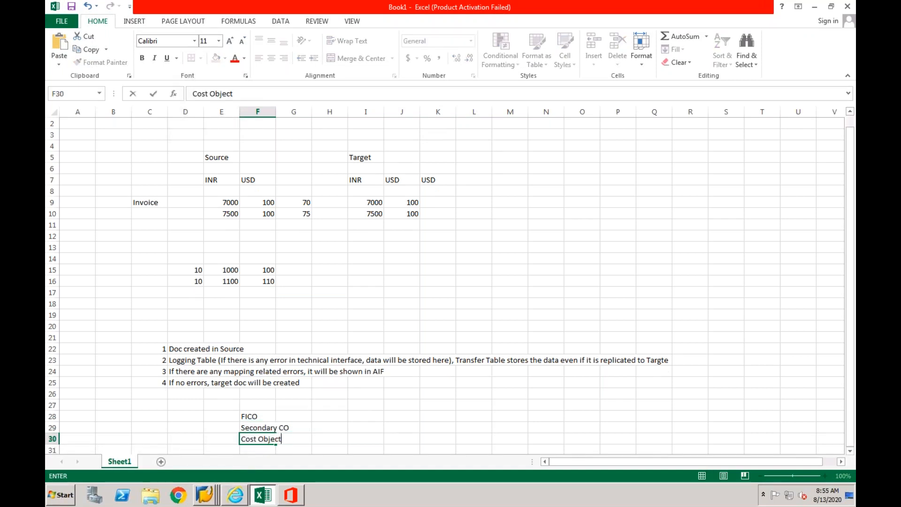
key("BackSpace")
key("Return")
left_click_drag(257, 406, 257, 428)
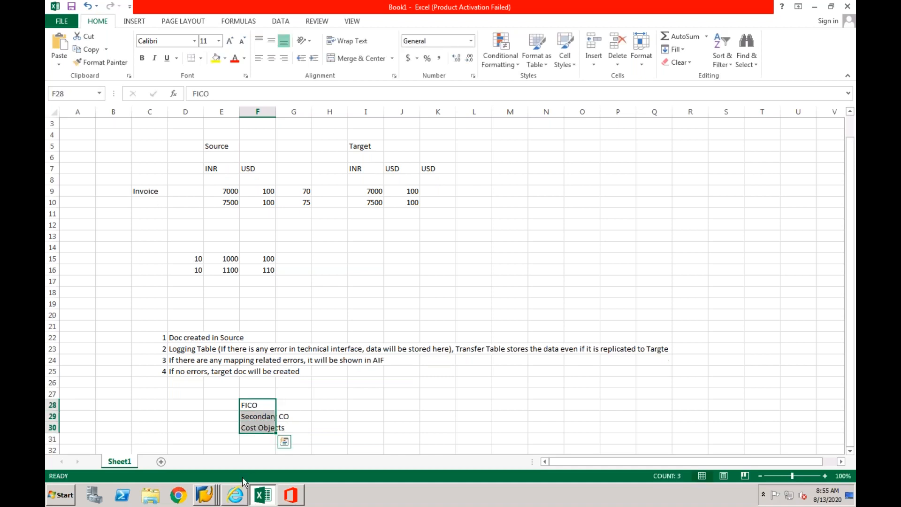
- Switch to the SLT_CFIN replication cockpit, examine the AUFK, CFIN_ACCHD and COBK tables in turn, and exit to SAP Easy Access
right_click(210, 495)
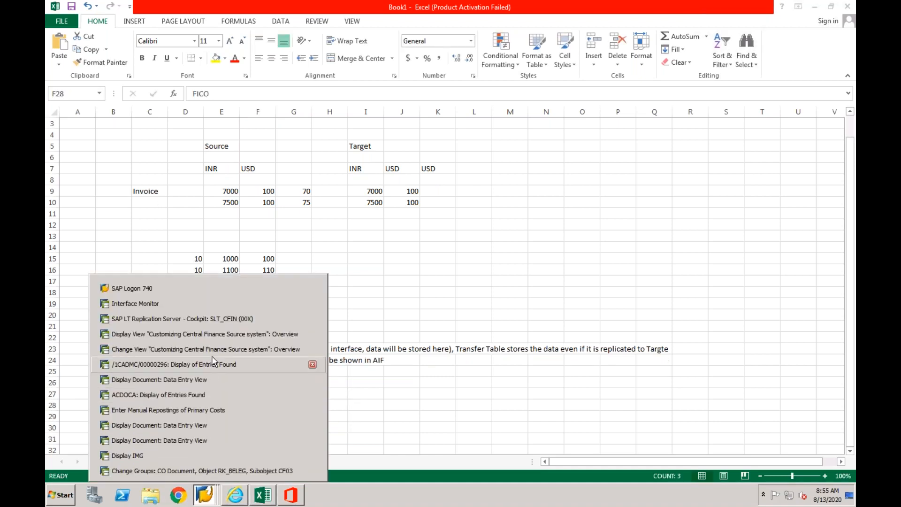
left_click(211, 318)
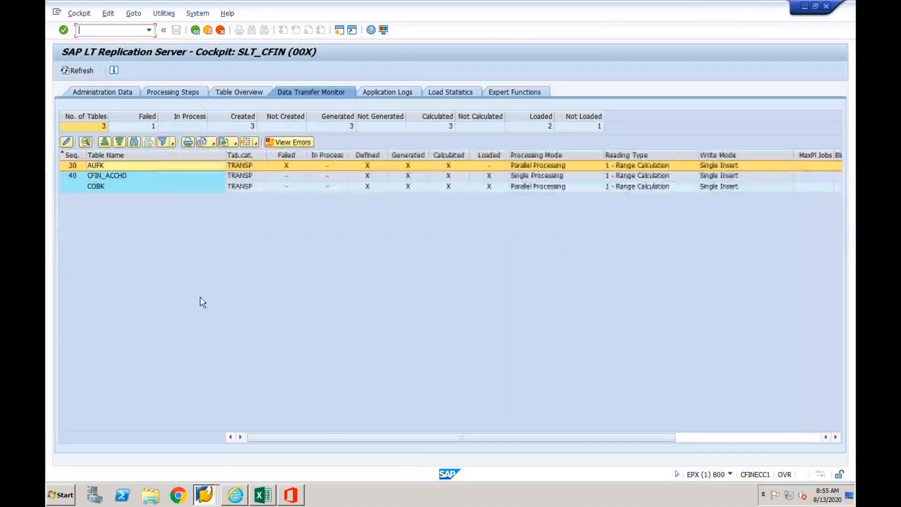
left_click(123, 168)
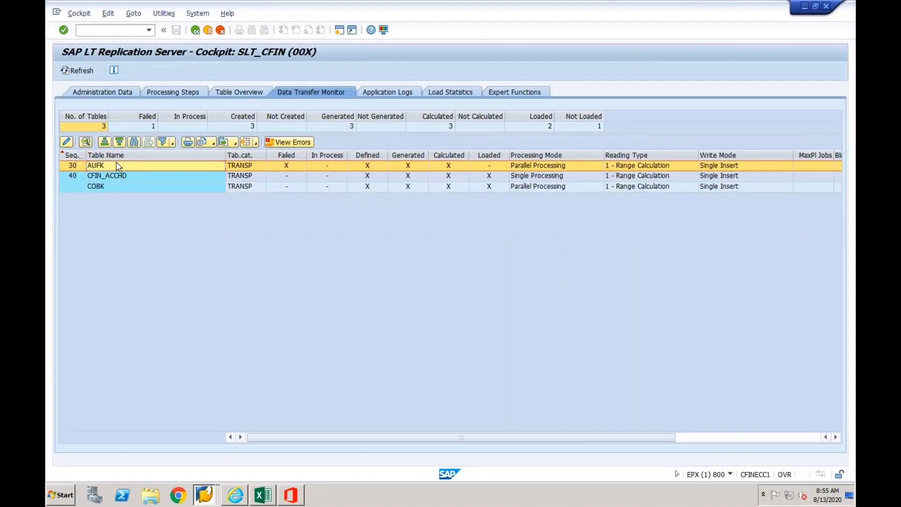
left_click(121, 177)
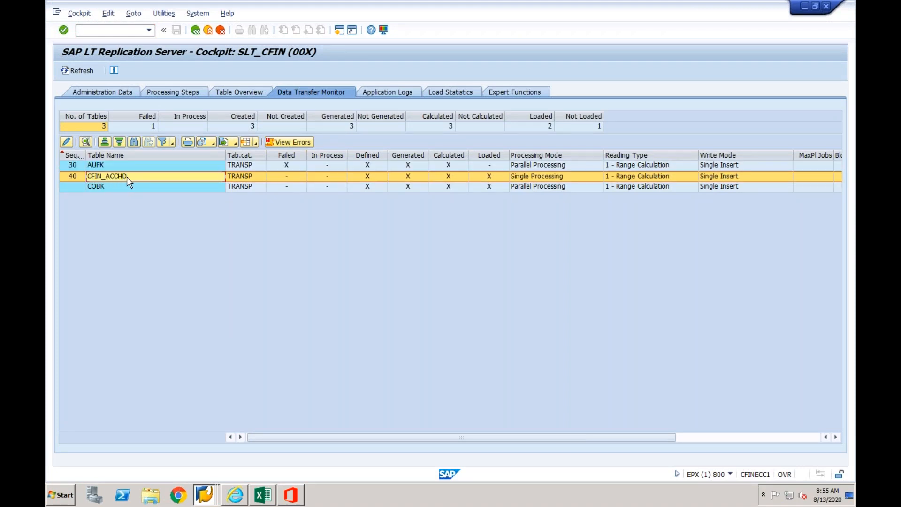
left_click(118, 187)
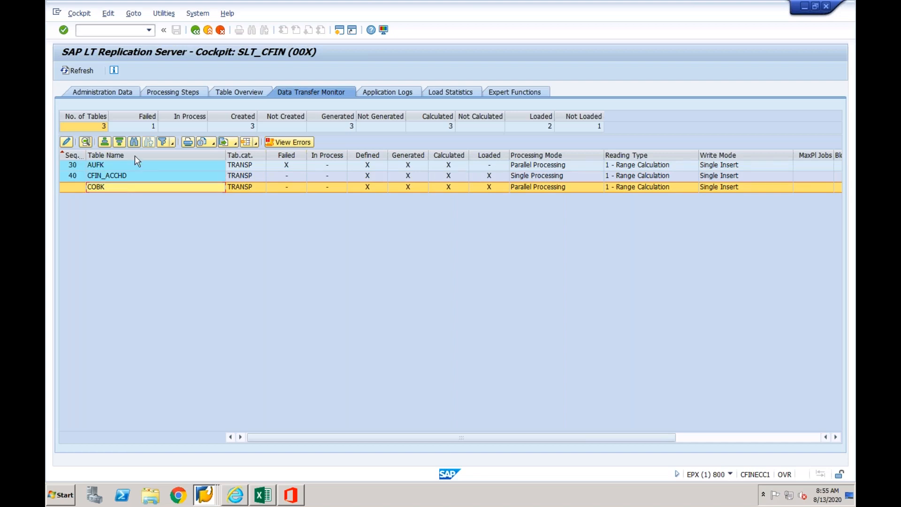
left_click(208, 33)
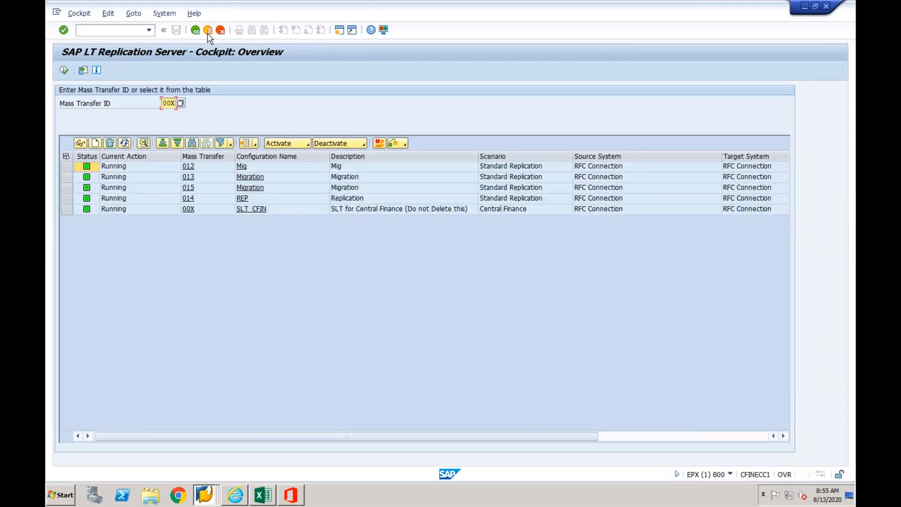
left_click(208, 31)
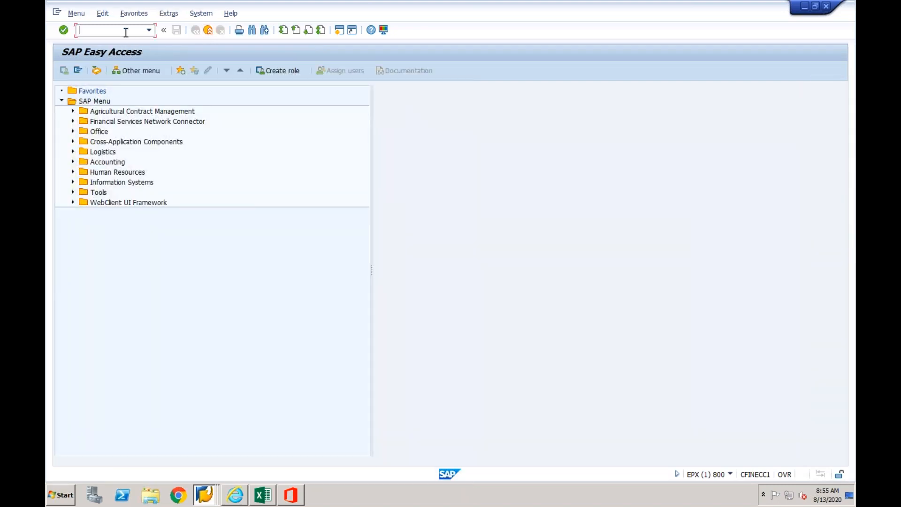
- Run spro, open the SAP Reference IMG, examine the Cross-Application Components and Financial Accounting nodes, and return to SAP Easy Access
type("spro")
key("Return")
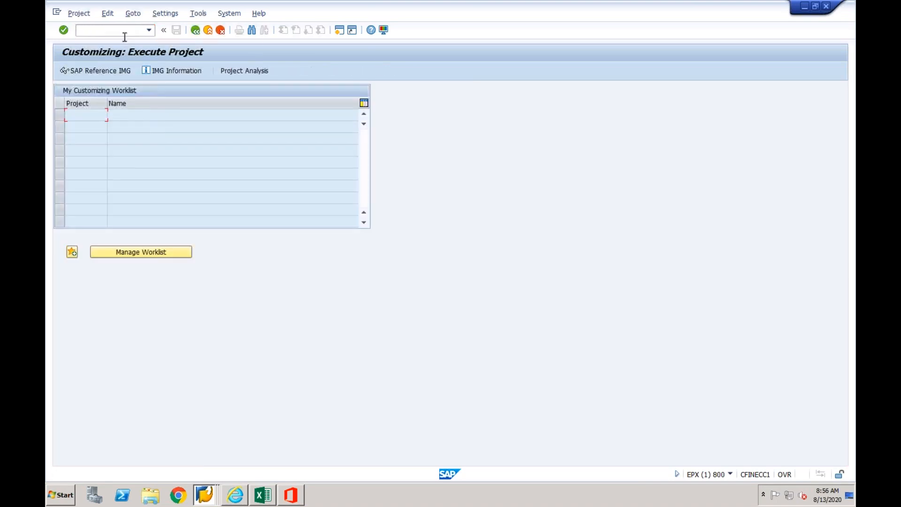
left_click(126, 71)
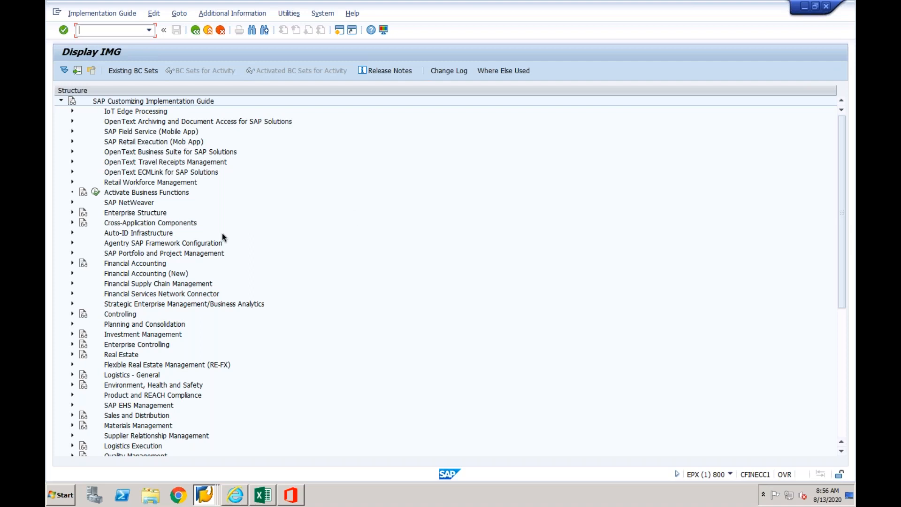
left_click(153, 224)
left_click(72, 264)
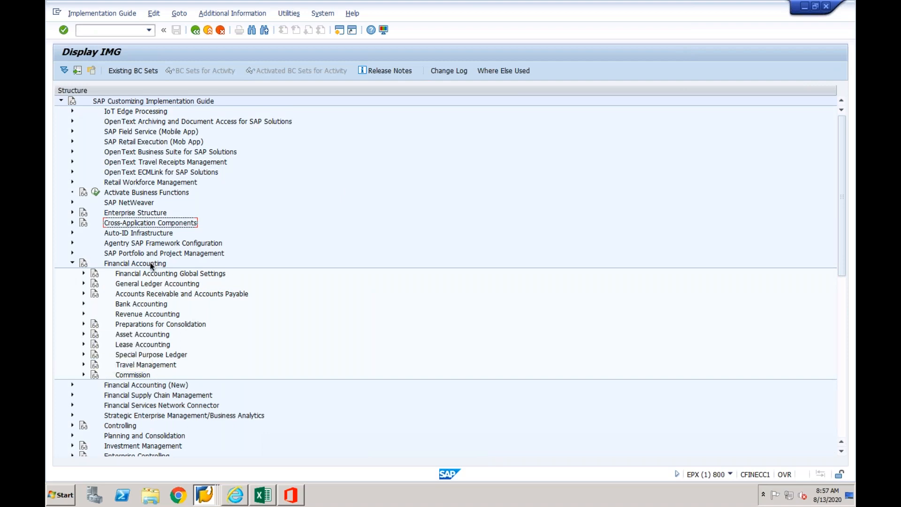
left_click(71, 264)
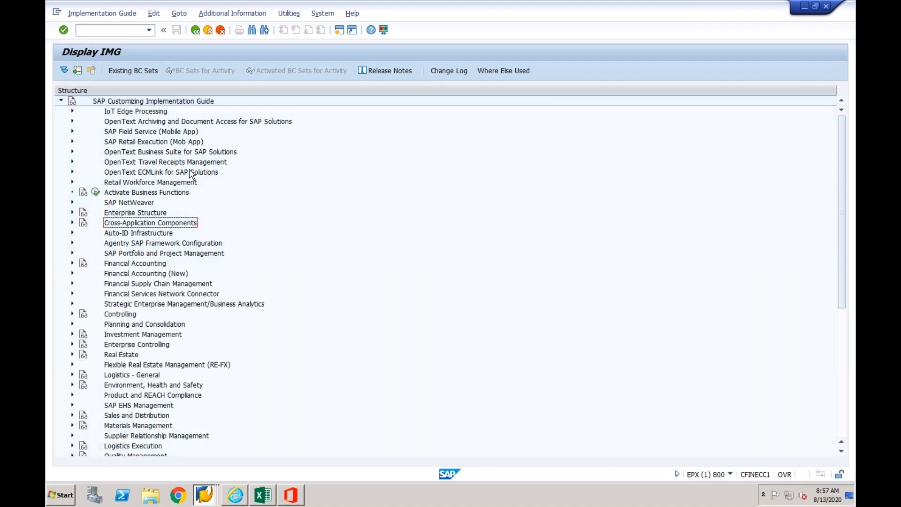
left_click(208, 31)
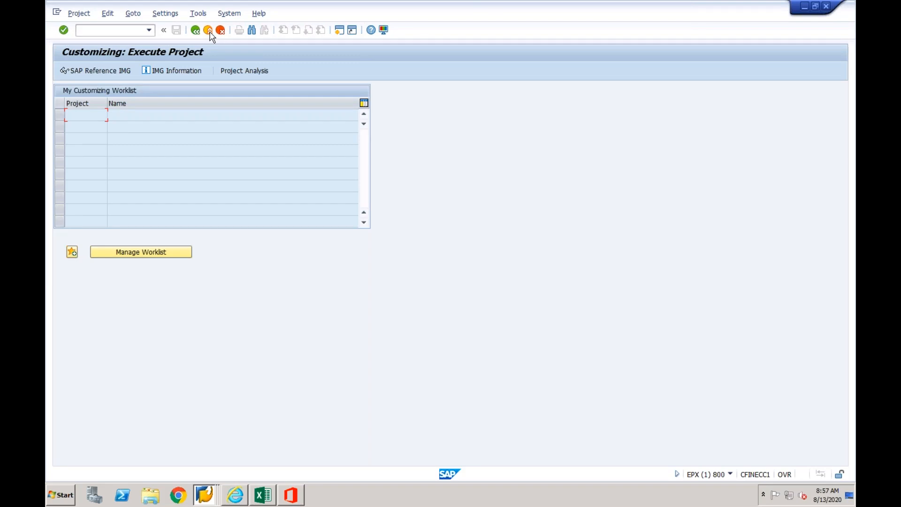
left_click(208, 31)
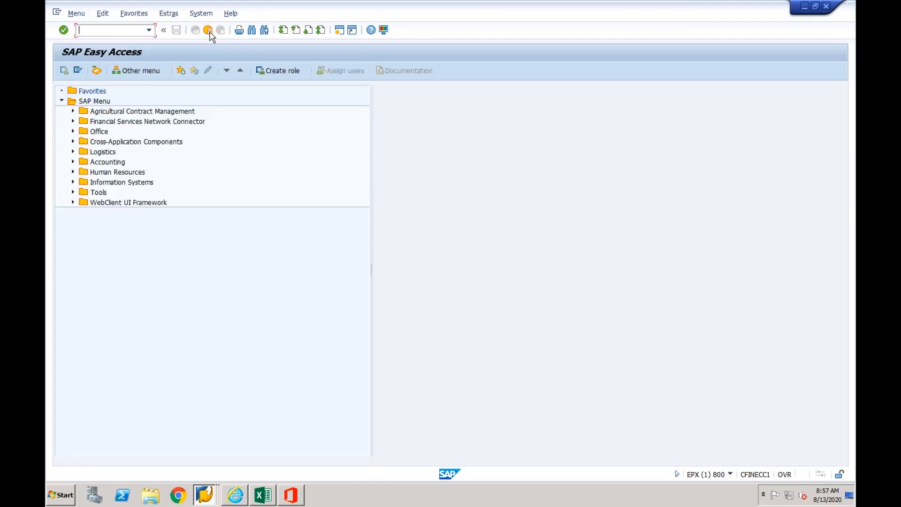